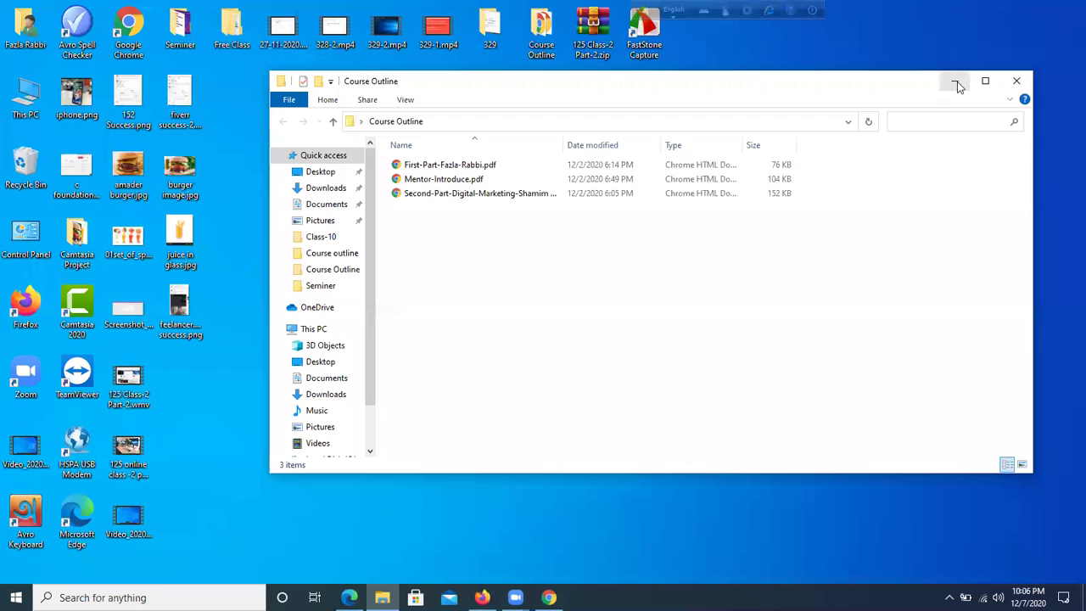
- Maximize the Course Outline File Explorer window
left_click(985, 81)
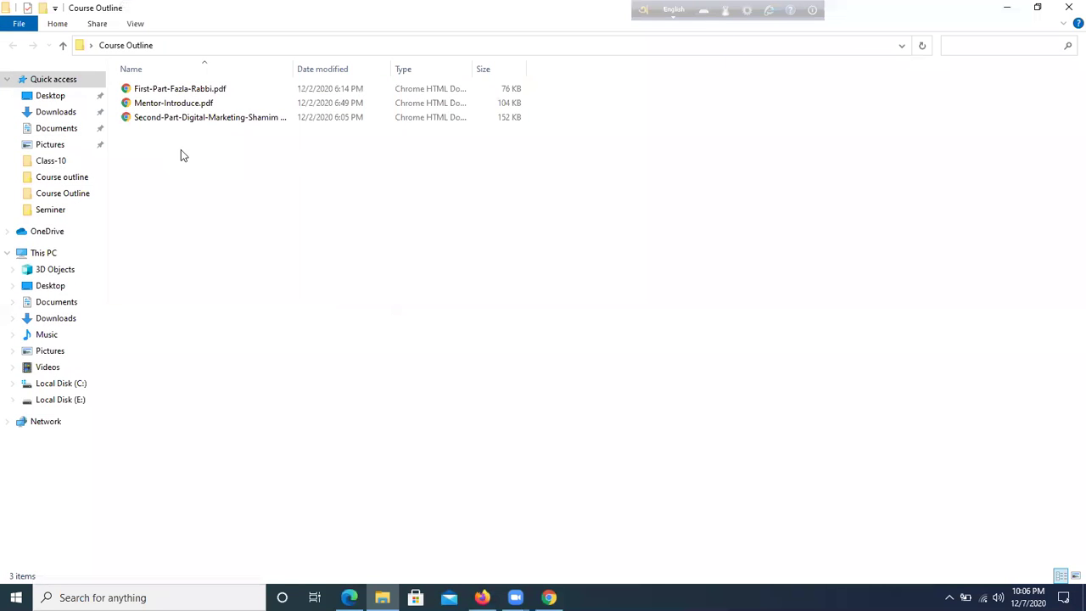
- Open the first-part course outline PDF in Chrome and scroll down to the Class-2 topics
double_click(199, 90)
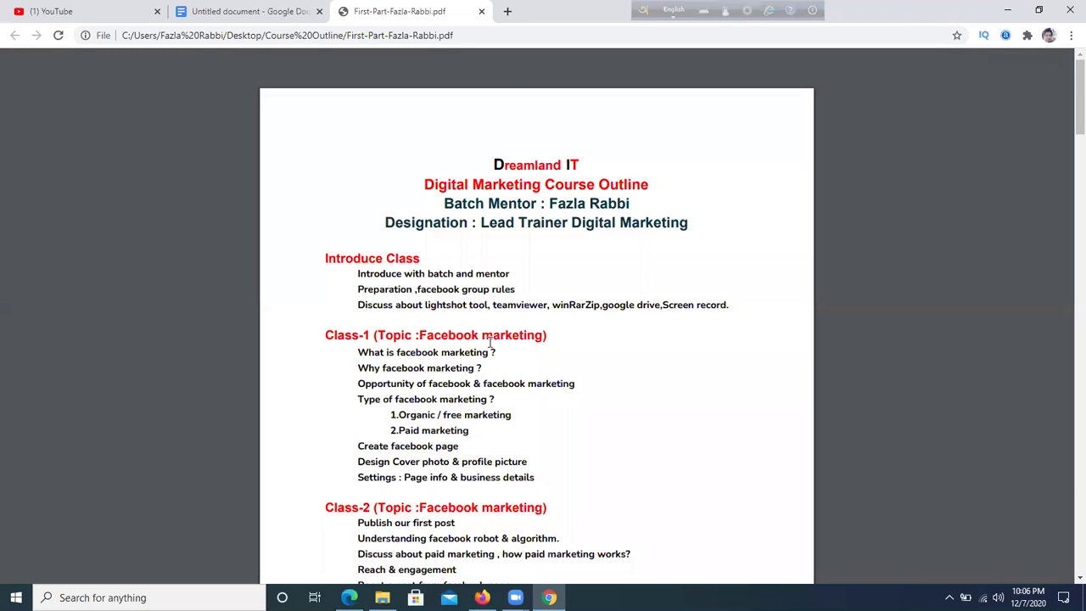
scroll(491, 341, "down", 1)
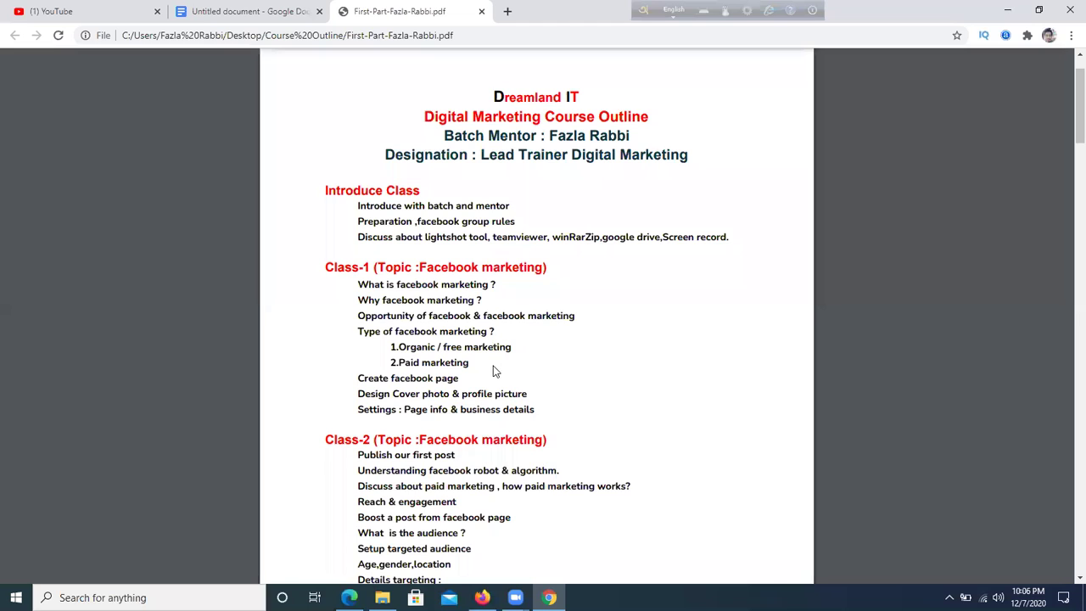
scroll(480, 363, "down", 1)
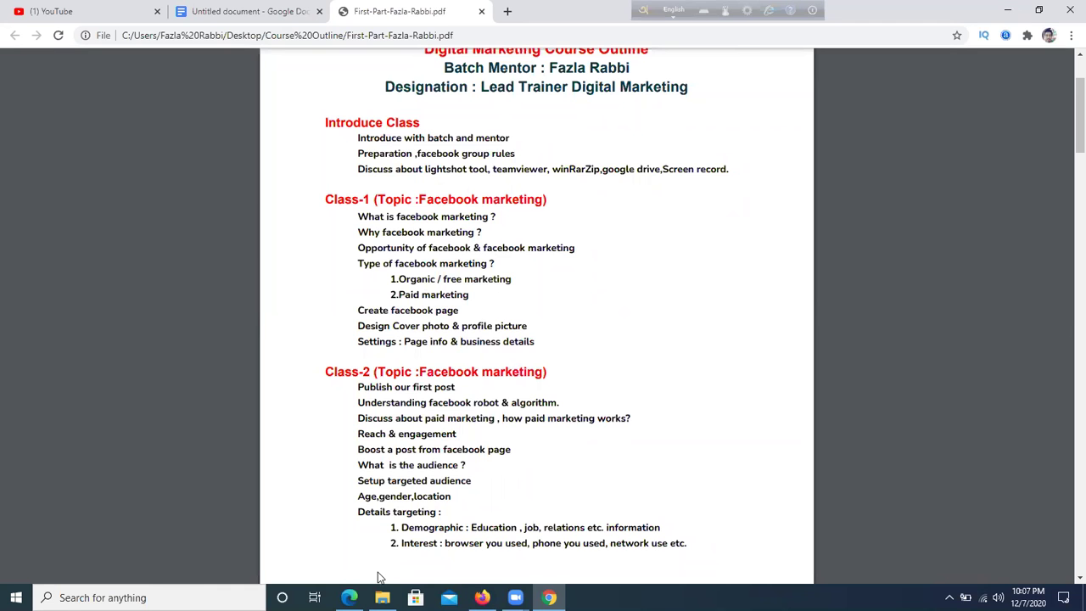
left_click(348, 597)
- Scroll down through the Facebook news feed, then return to the course outline PDF
scroll(653, 263, "down", 10)
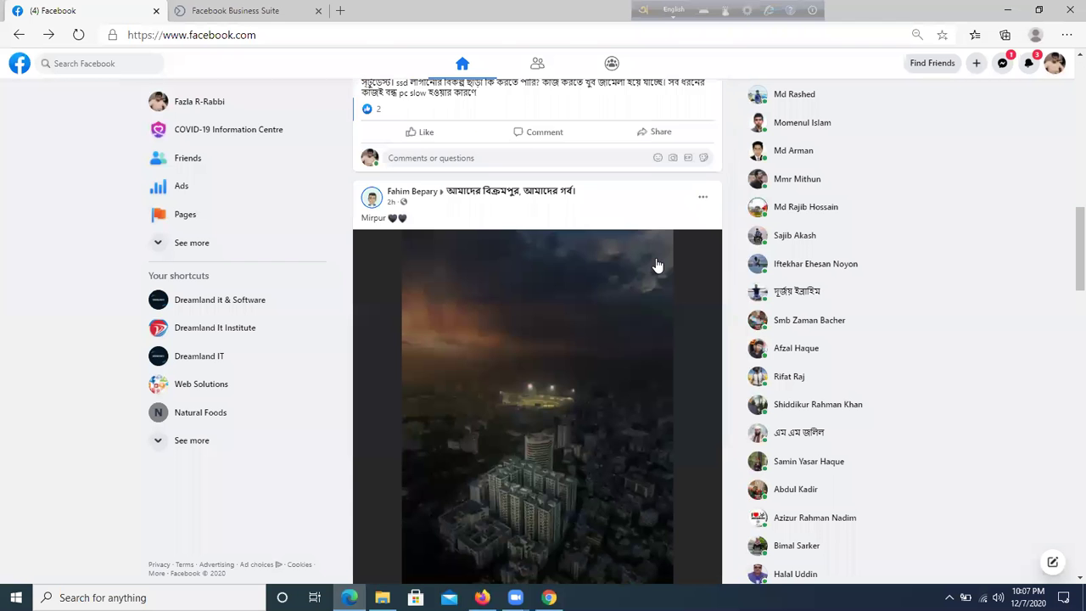
scroll(654, 263, "up", 7)
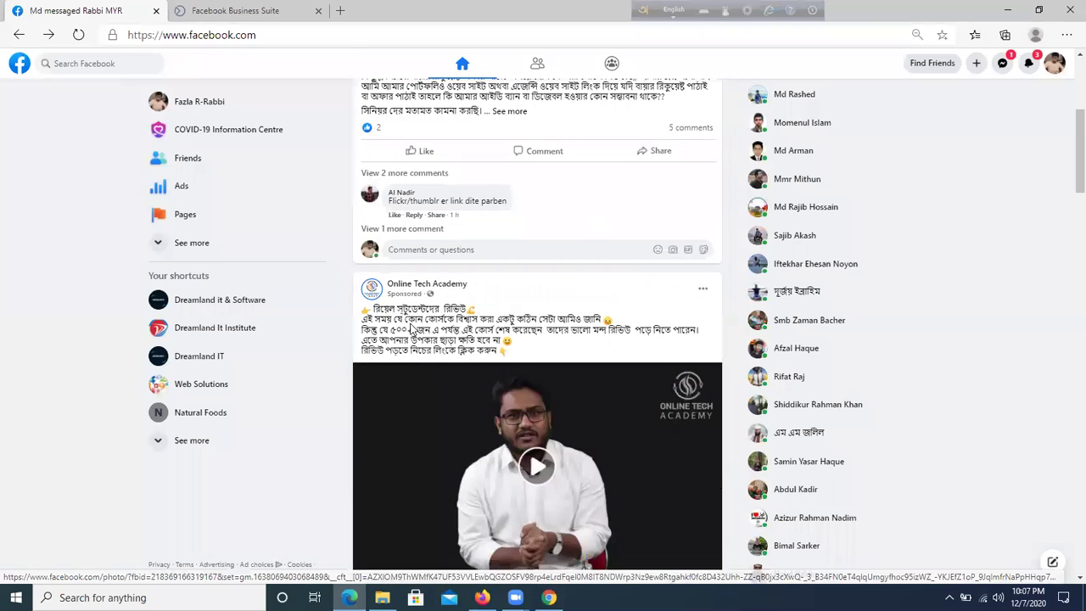
left_click_drag(396, 313, 480, 314)
left_click(593, 316)
scroll(615, 307, "down", 7)
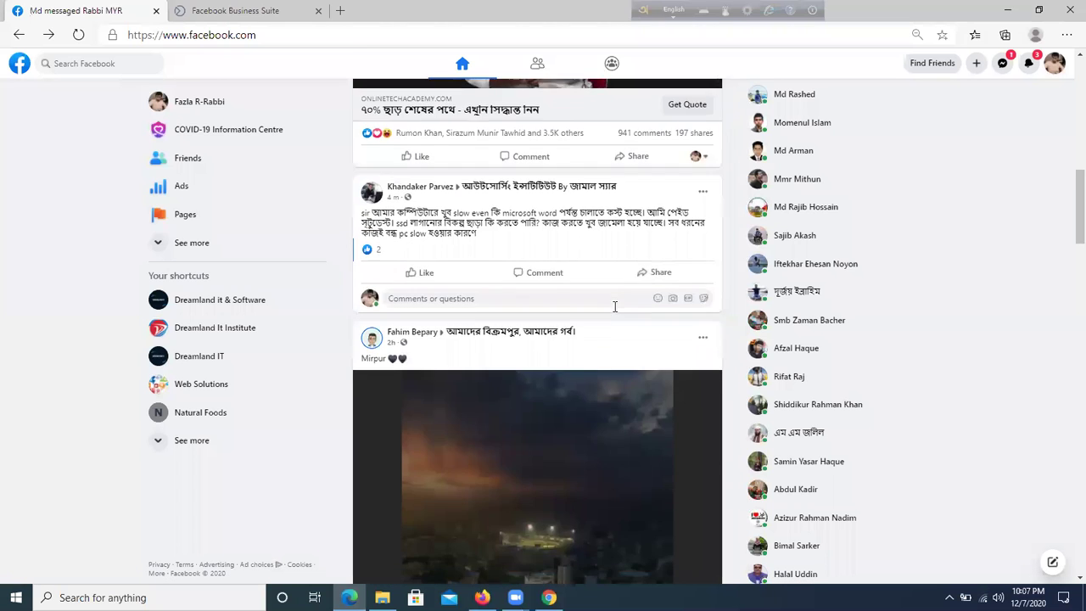
scroll(615, 306, "down", 15)
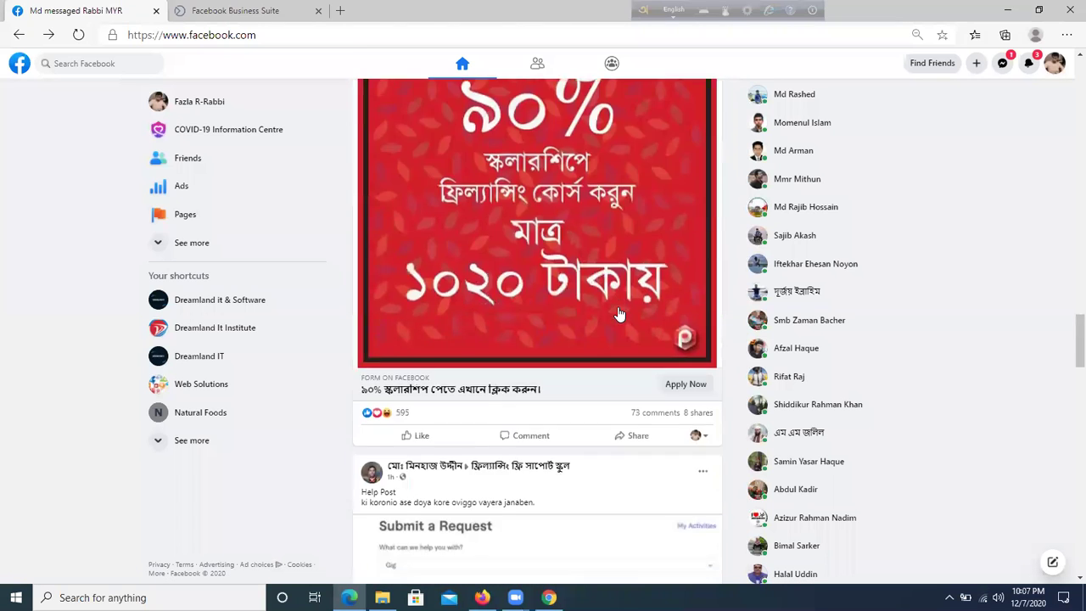
scroll(619, 314, "up", 4)
left_click_drag(404, 202, 598, 219)
scroll(602, 242, "down", 9)
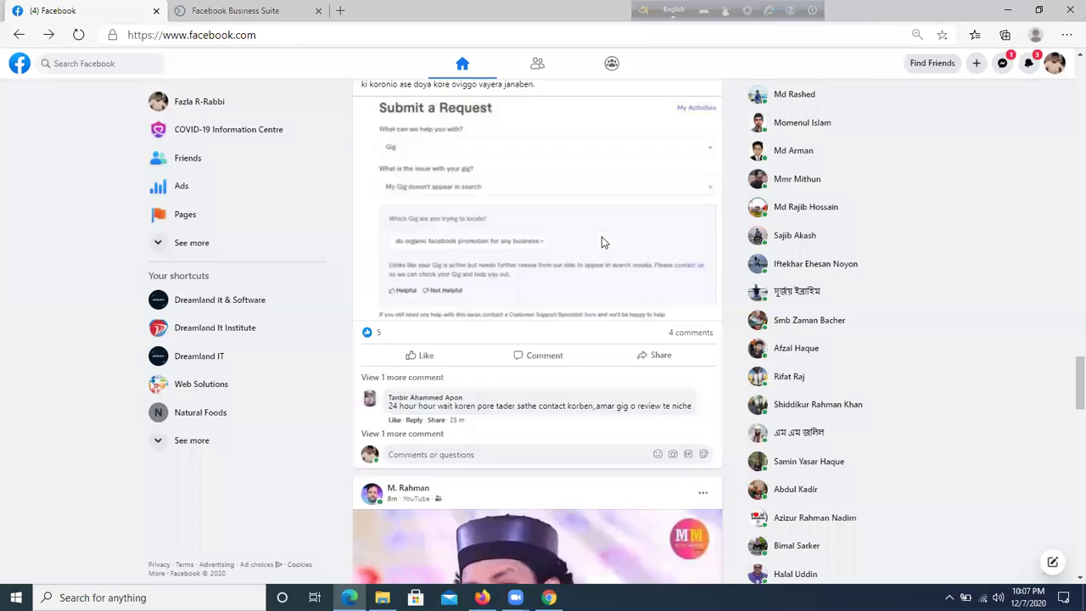
scroll(601, 243, "down", 8)
scroll(602, 241, "down", 2)
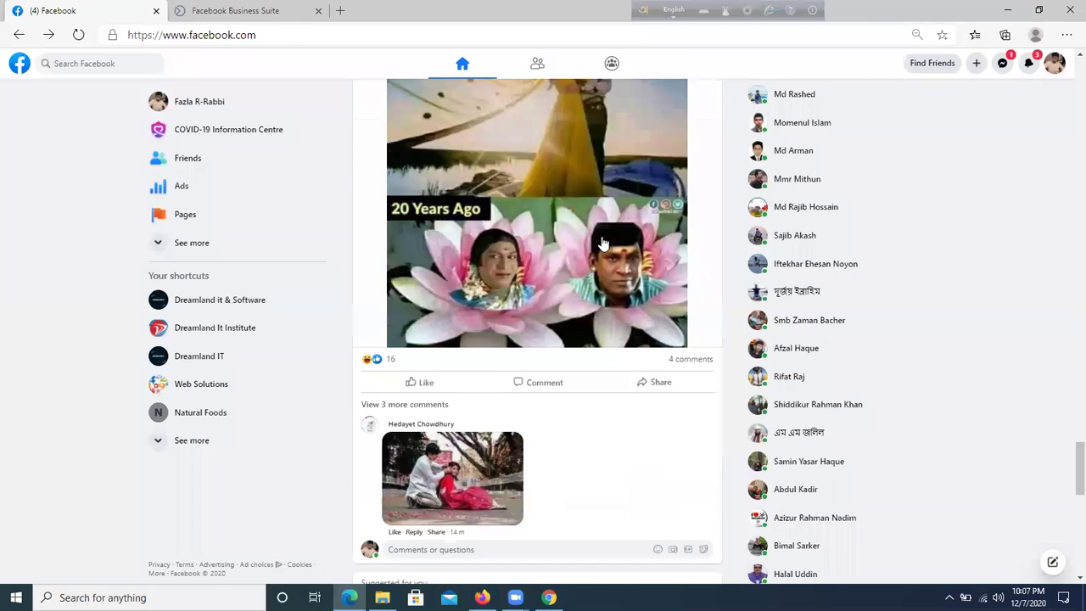
scroll(606, 263, "down", 5)
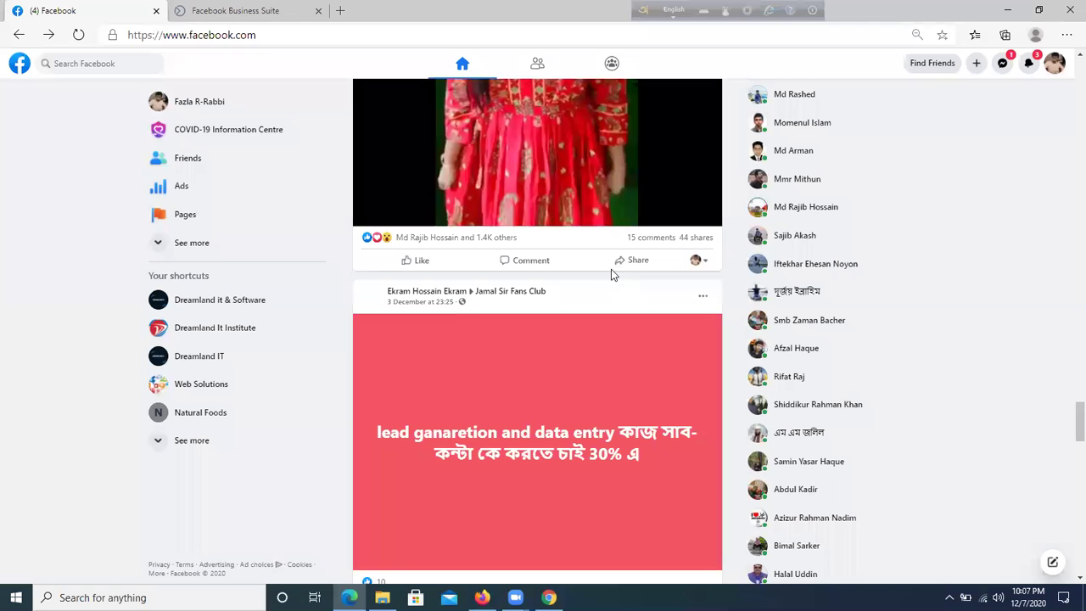
scroll(611, 269, "down", 12)
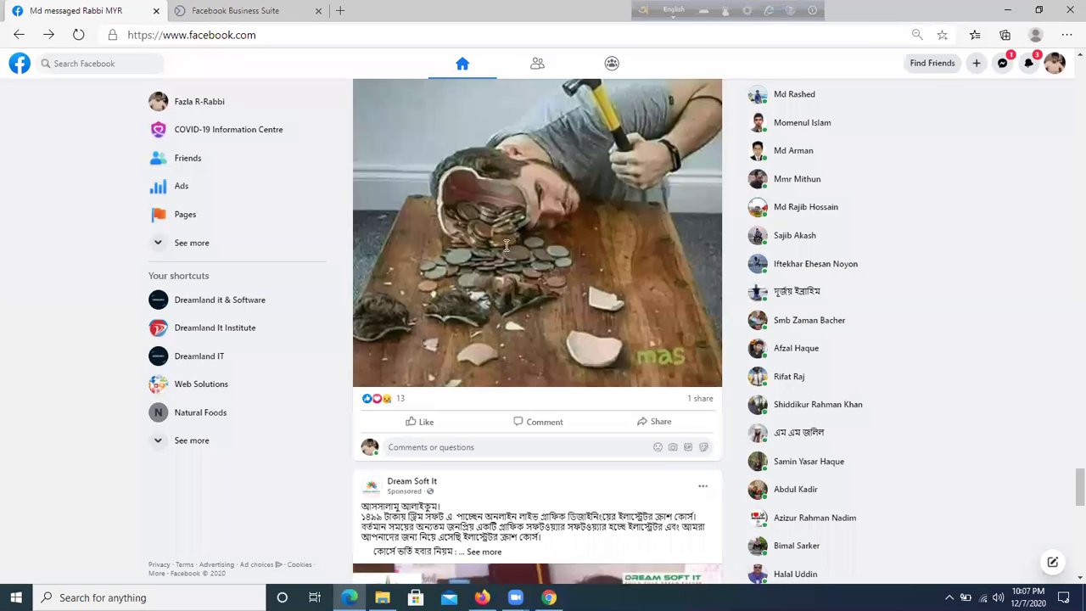
scroll(407, 242, "down", 3)
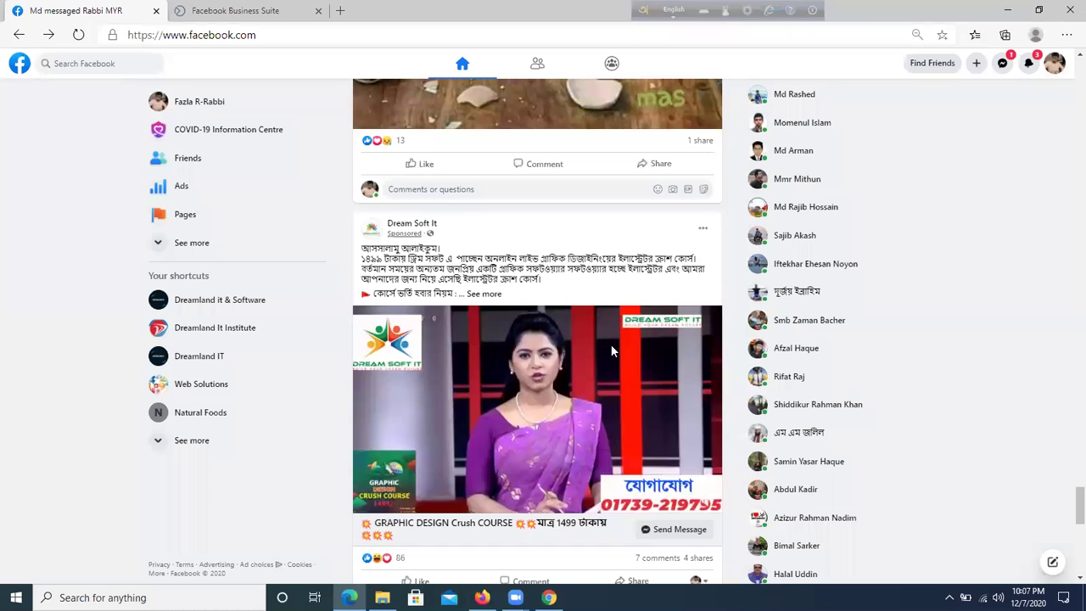
scroll(629, 387, "down", 5)
scroll(624, 279, "down", 3)
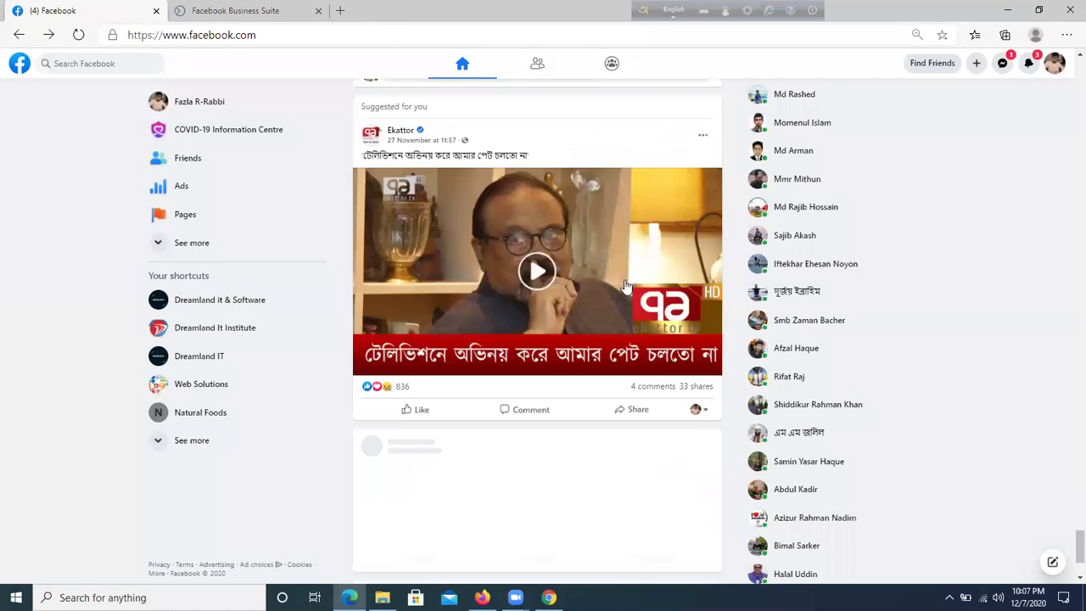
scroll(519, 492, "down", 2)
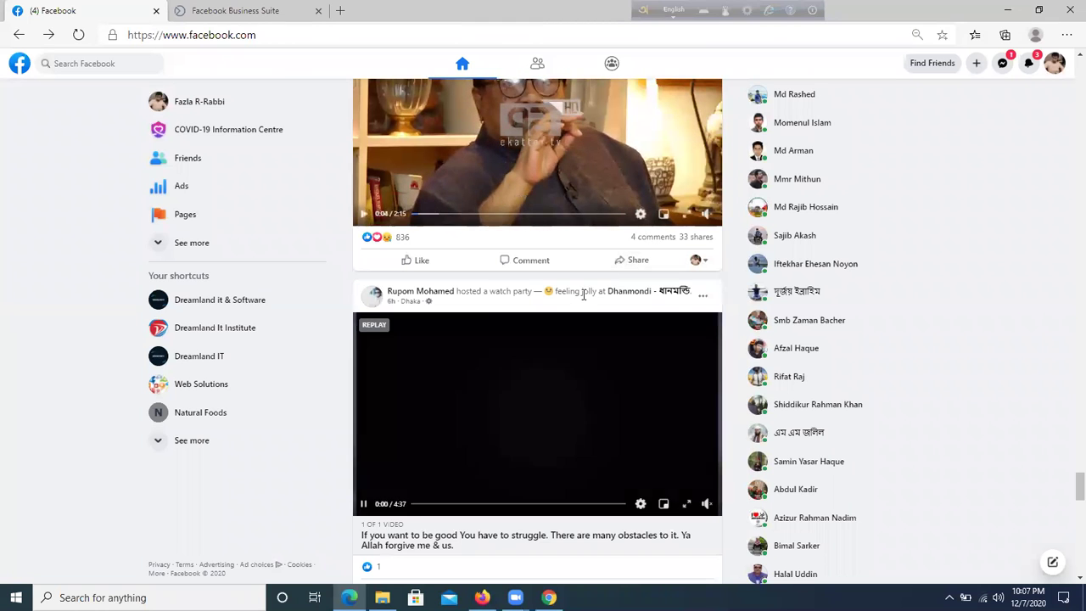
scroll(532, 493, "down", 4)
scroll(590, 303, "down", 2)
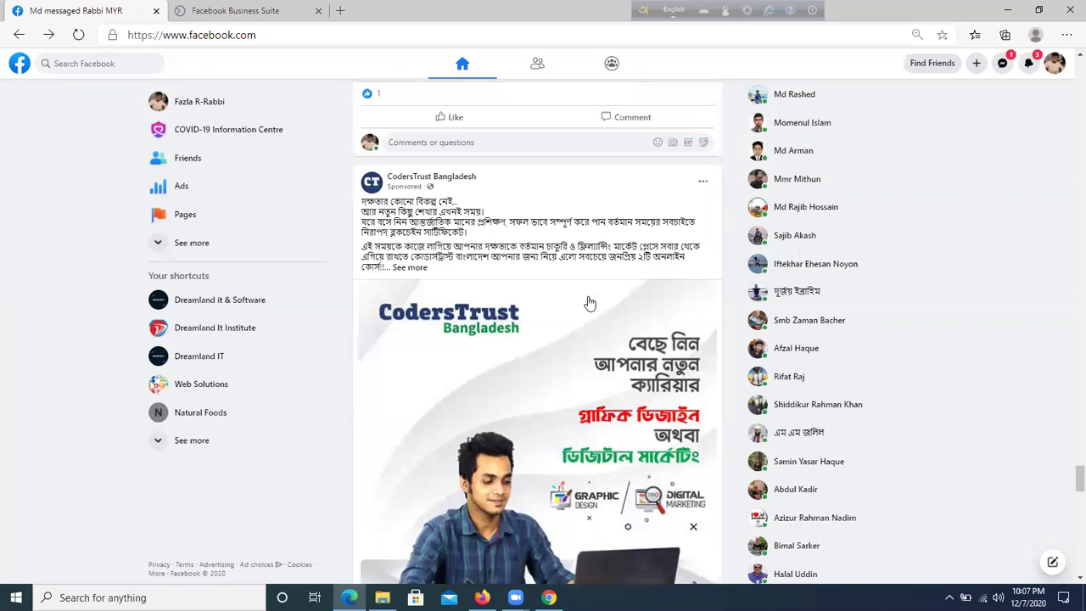
scroll(625, 322, "down", 5)
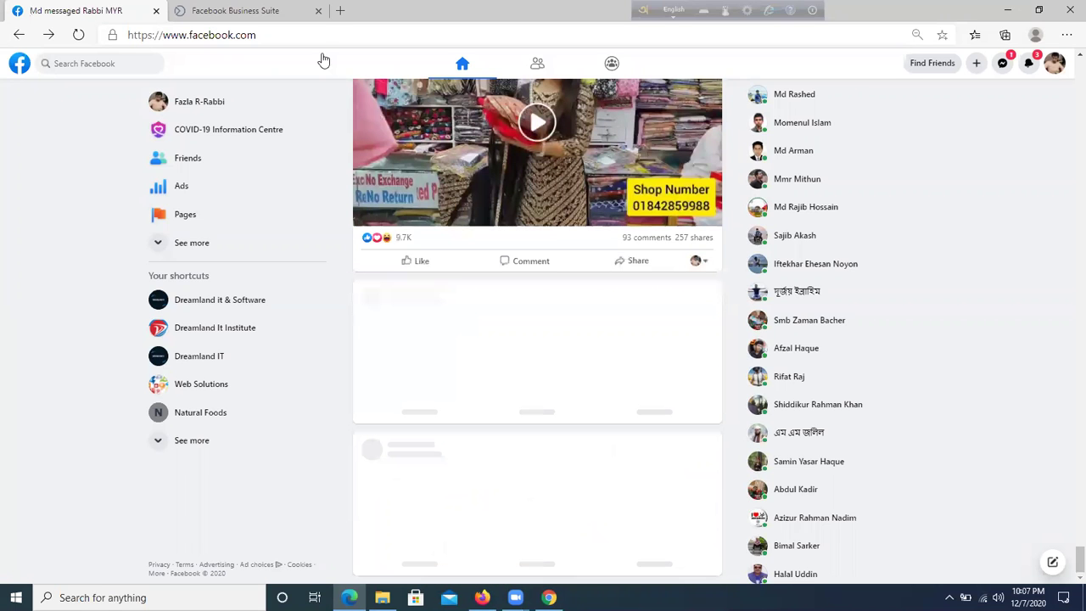
left_click(549, 597)
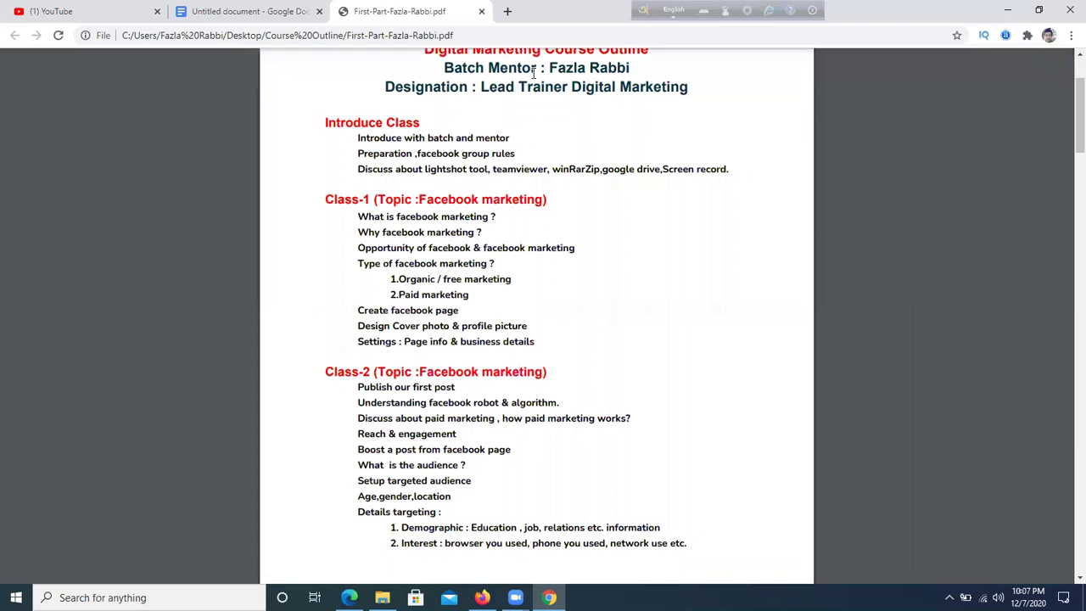
- In the untitled document, type '2.7 billion user', then delete that line
left_click(280, 10)
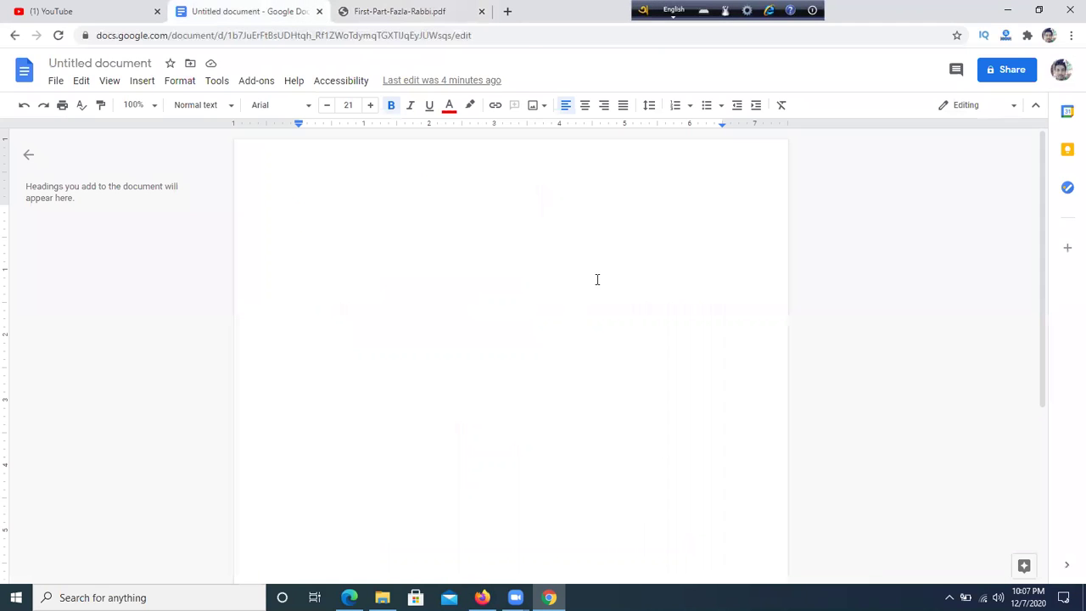
type("2.7 bili")
key("BackSpace")
type("lion ")
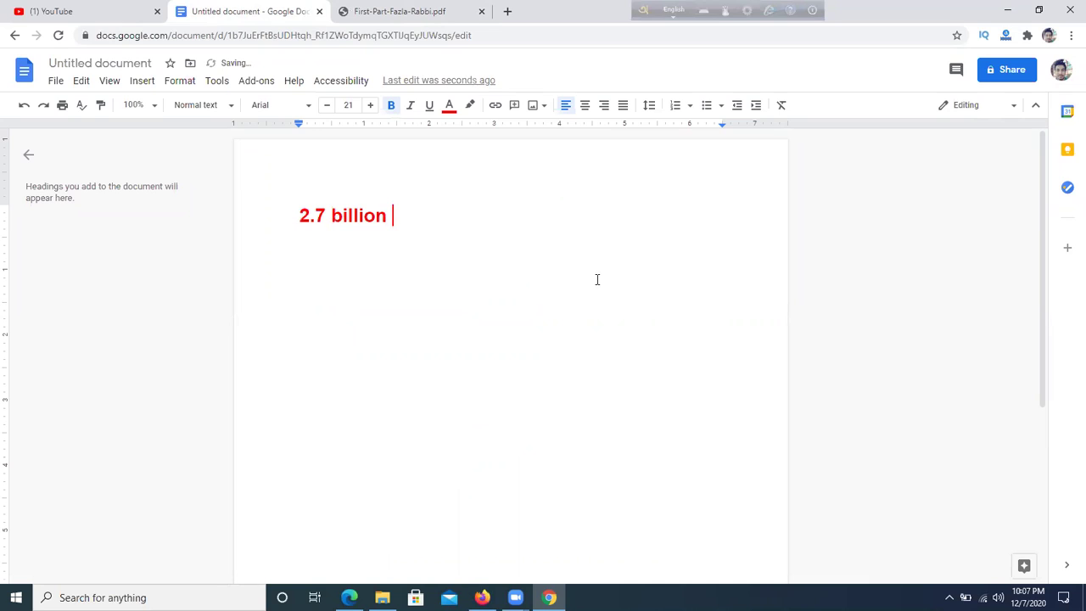
type("user")
double_click(300, 216)
left_click_drag(387, 208, 403, 209)
left_click_drag(477, 207, 269, 212)
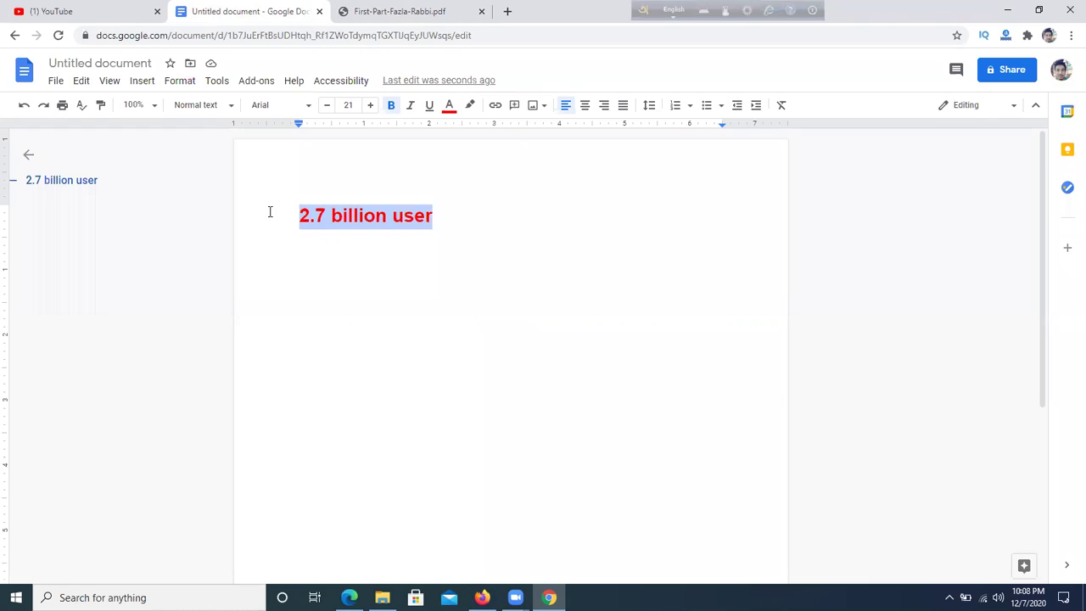
key("BackSpace")
- Replace it with the note '2.5-3 koti' in bold red
type("2.")
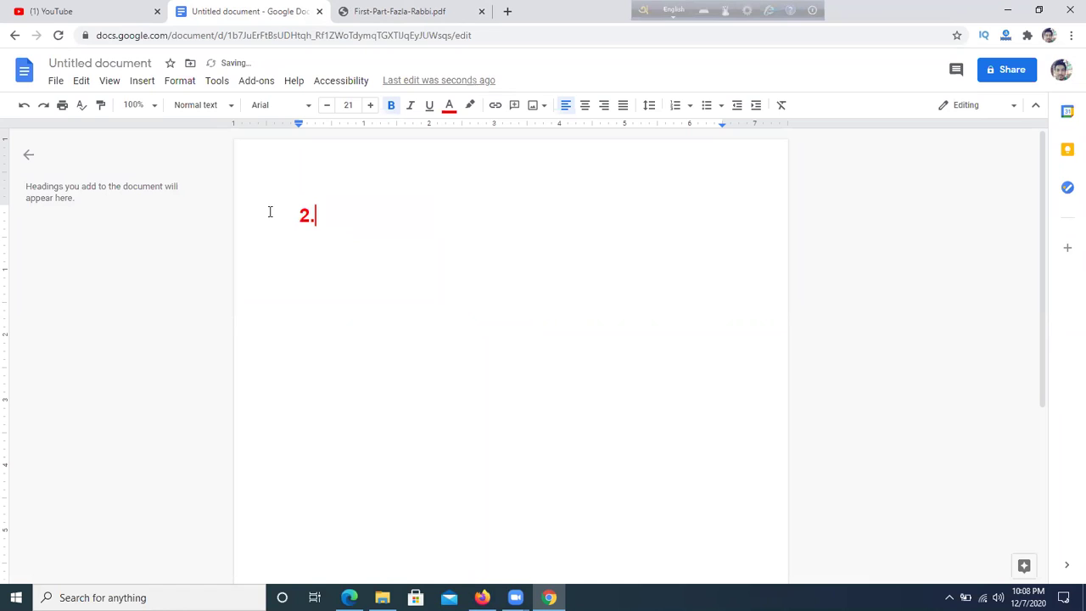
type("5 -3")
left_click_drag(296, 215, 361, 210)
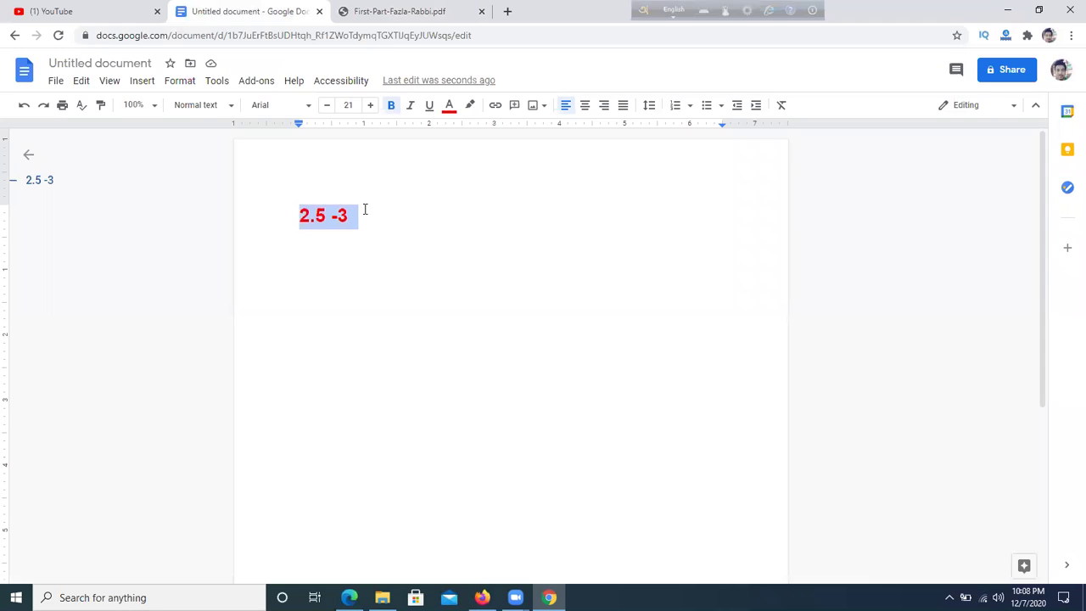
key("BackSpace")
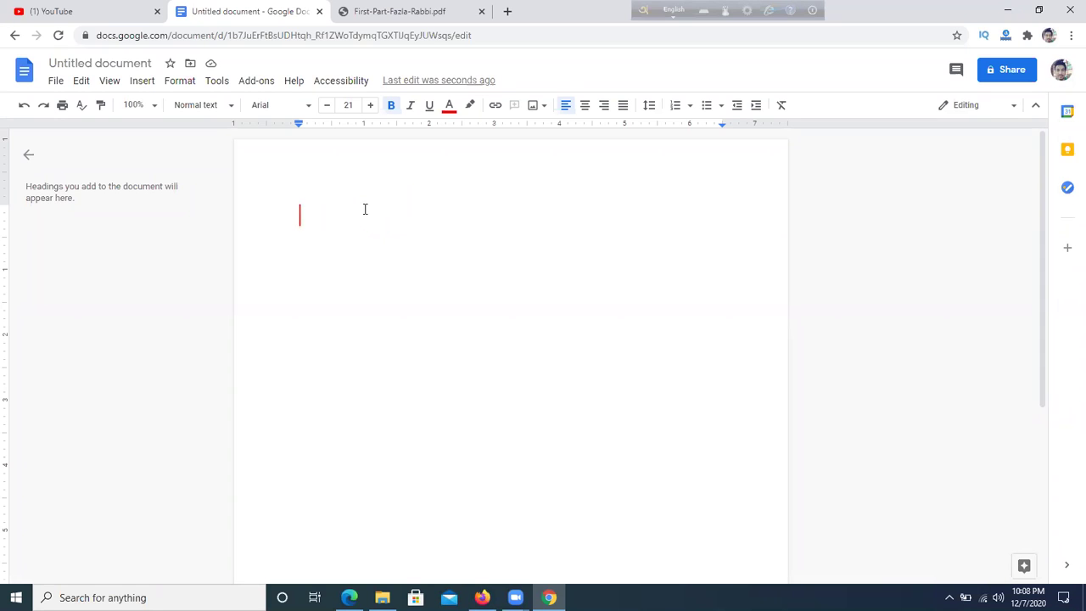
type("2.5-3 koti")
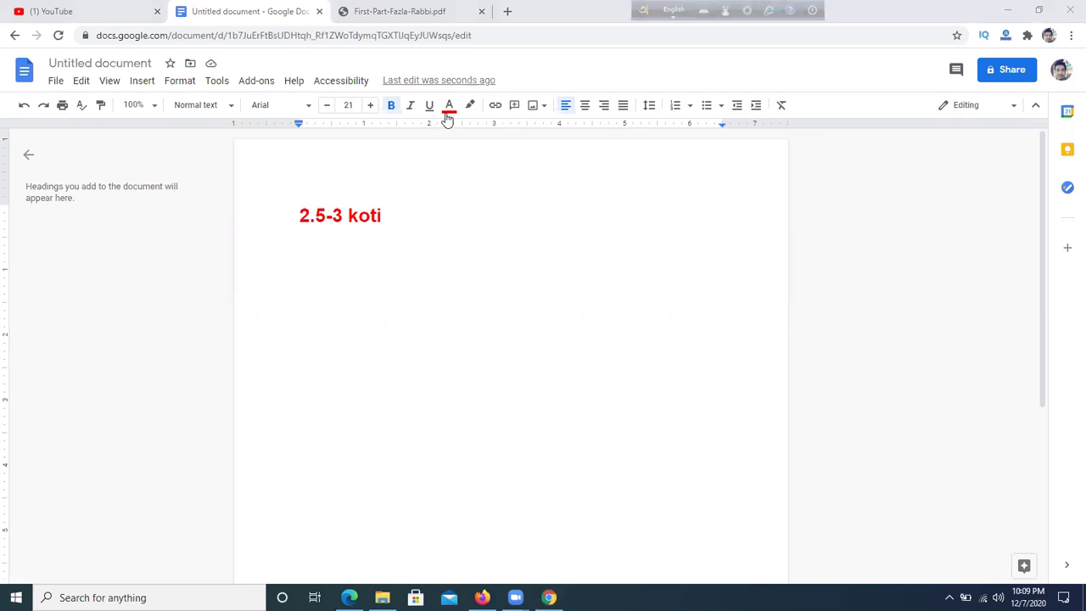
left_click(394, 35)
left_click(386, 10)
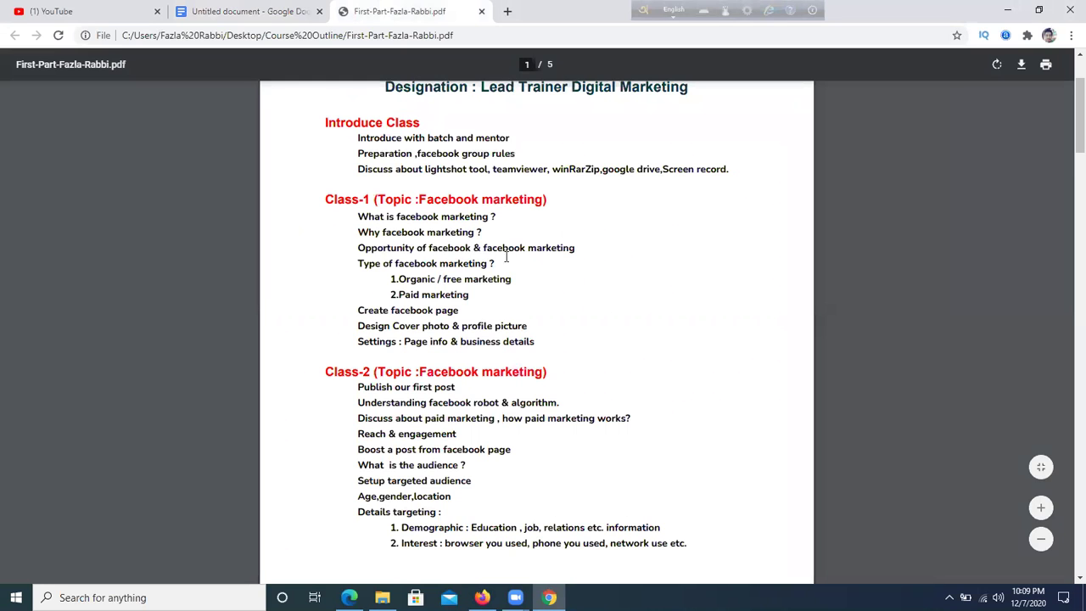
- Highlight the Class-1 questions and 'Opportunity of facebook & facebook marketing' line in the outline
scroll(524, 254, "down", 2)
left_click_drag(359, 145, 396, 180)
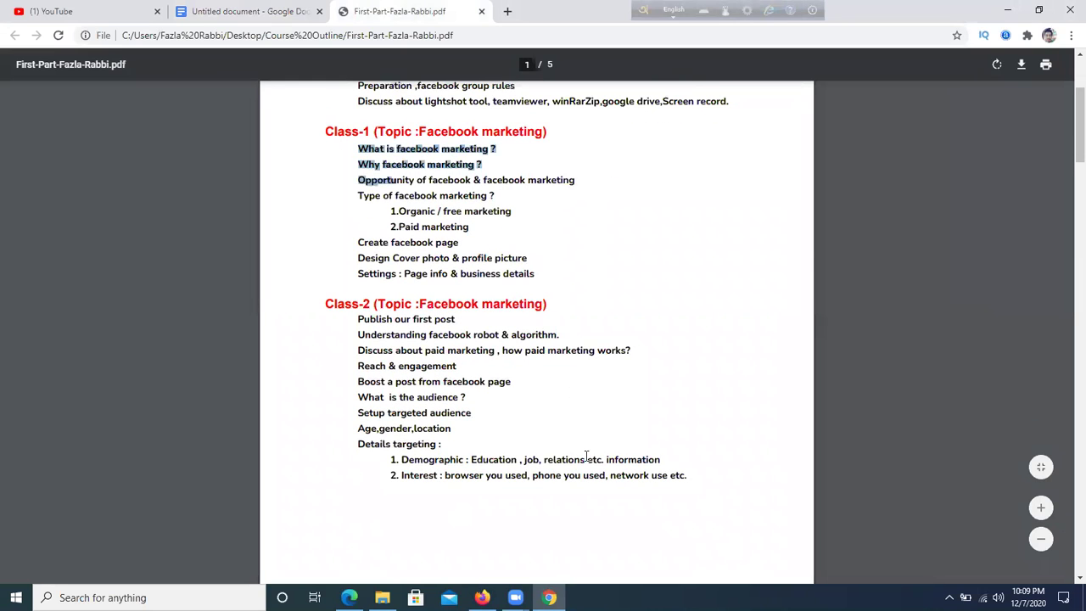
left_click(471, 210)
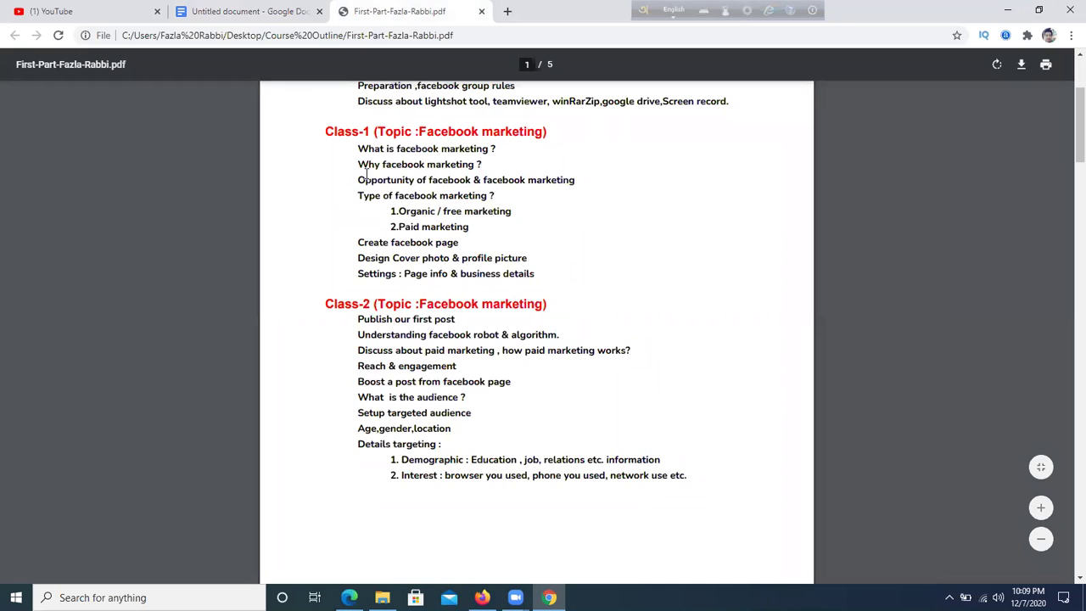
left_click_drag(359, 175, 579, 180)
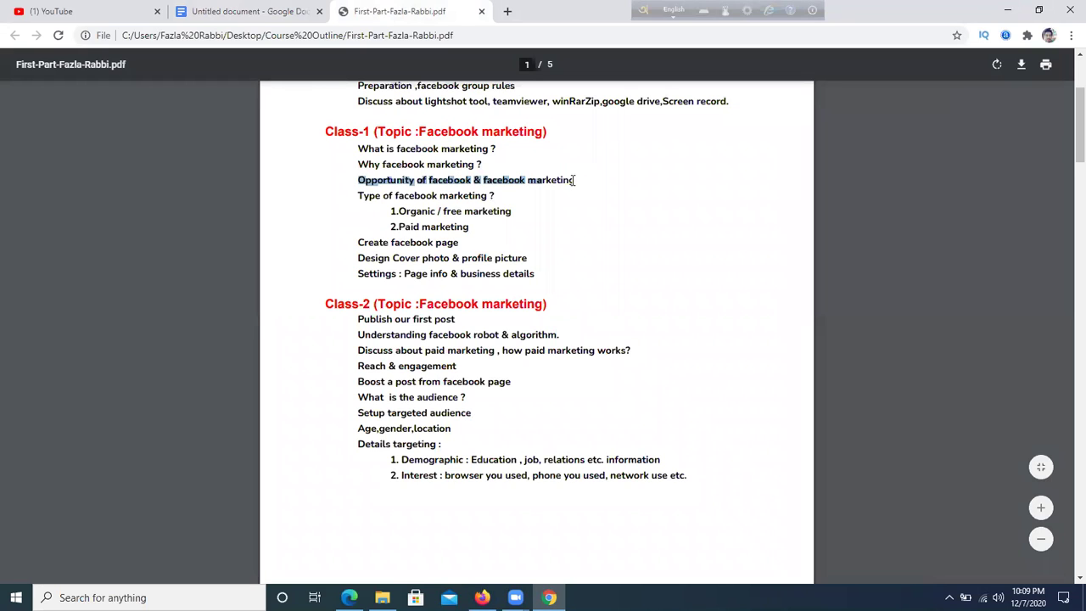
left_click(574, 179)
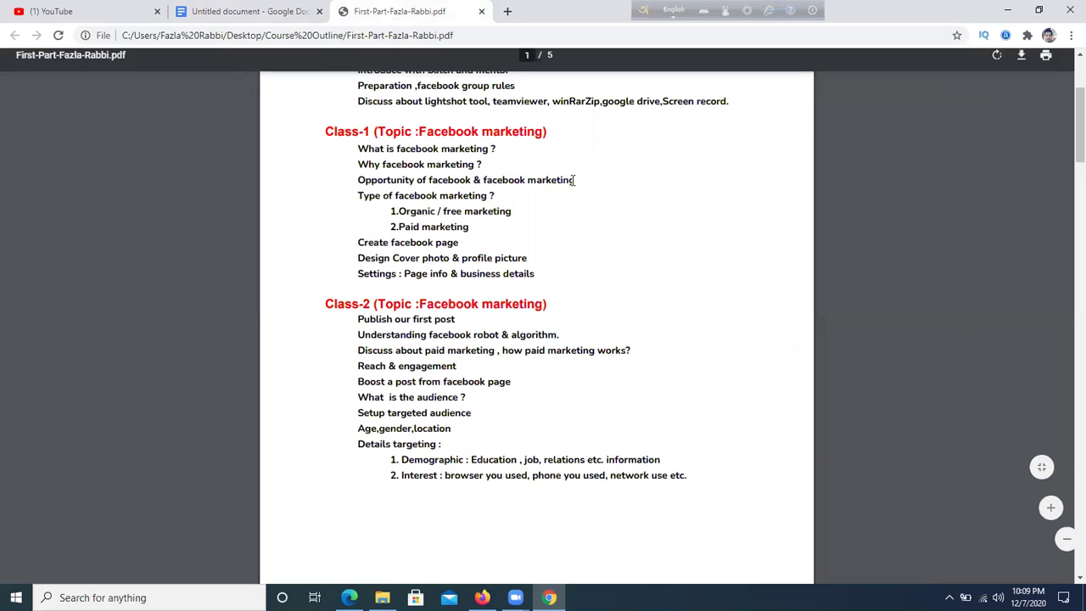
- Delete the old '2.5-3 koti' line from the untitled notes document
left_click(246, 11)
left_click_drag(509, 232, 240, 231)
key("BackSpace")
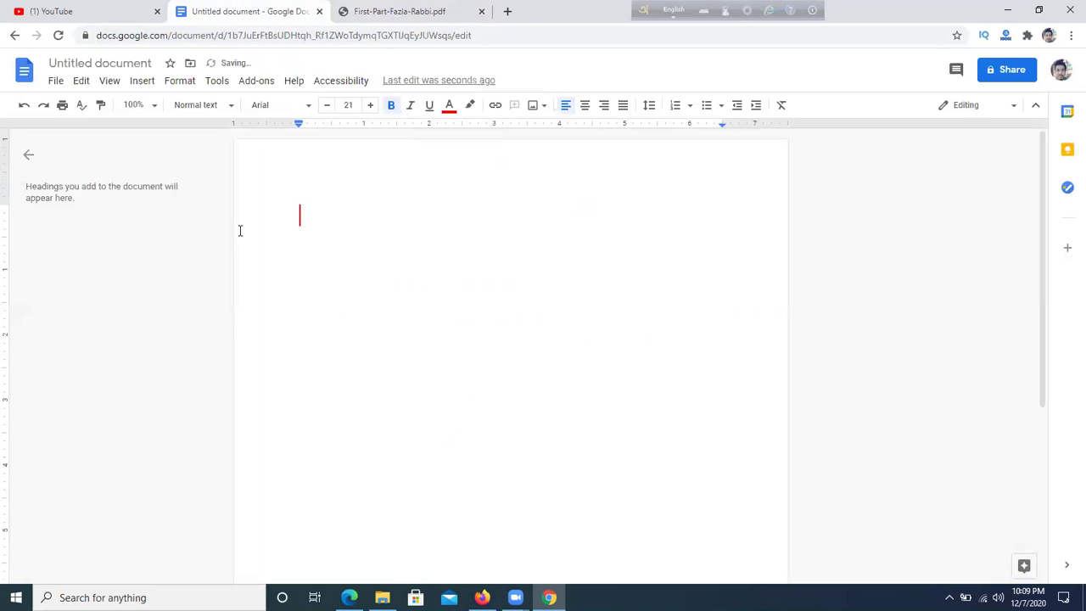
- Type the first line 'F- commerce / online business', fixing typos and rejecting autocorrect
type("F")
type("- commc")
type("rce")
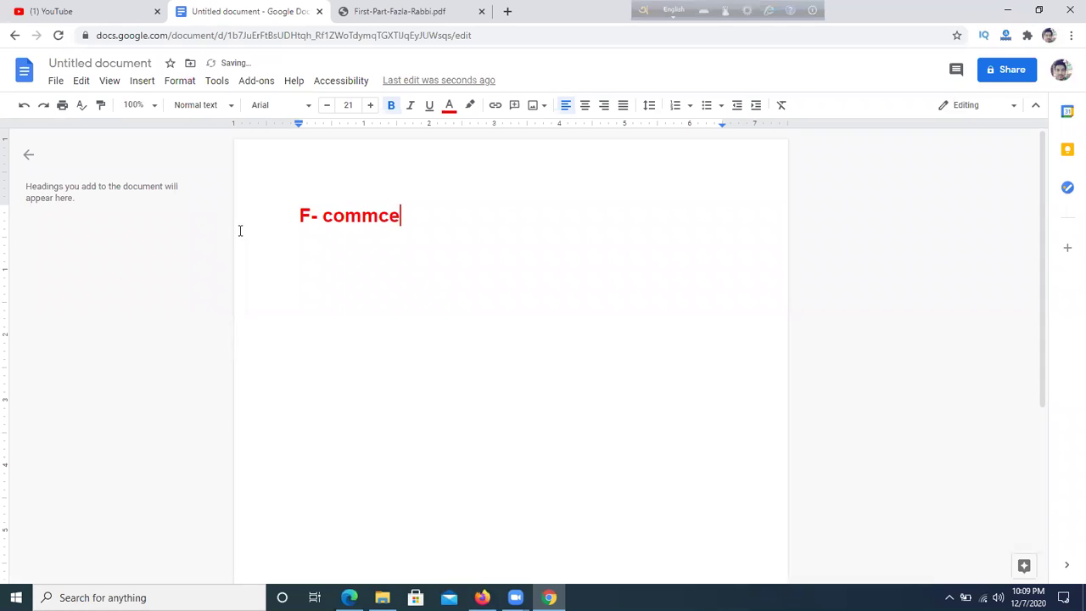
left_click(389, 216)
left_click(378, 192)
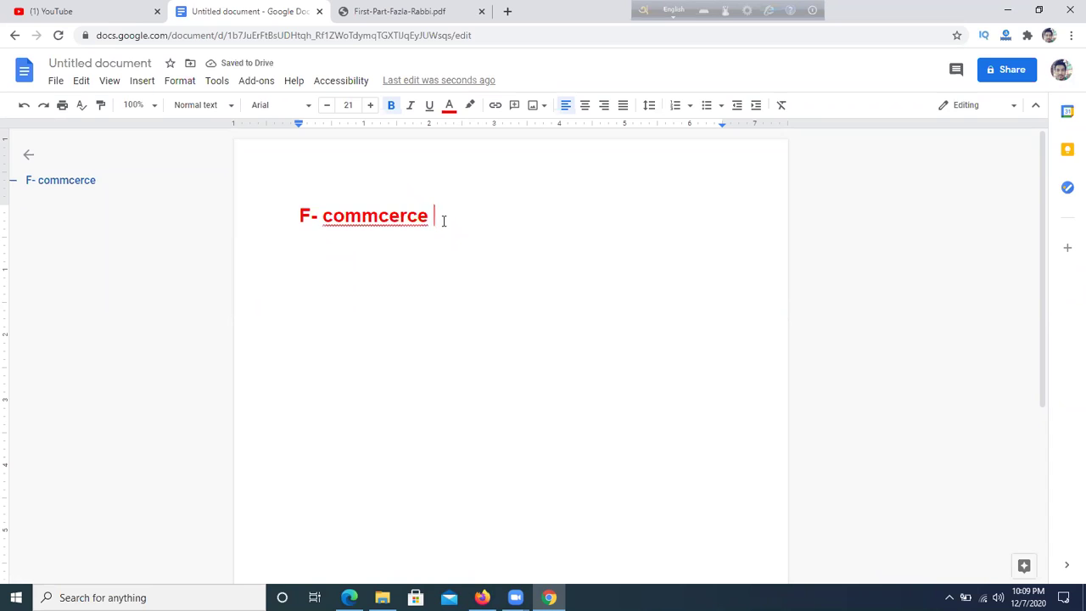
type("/onokn")
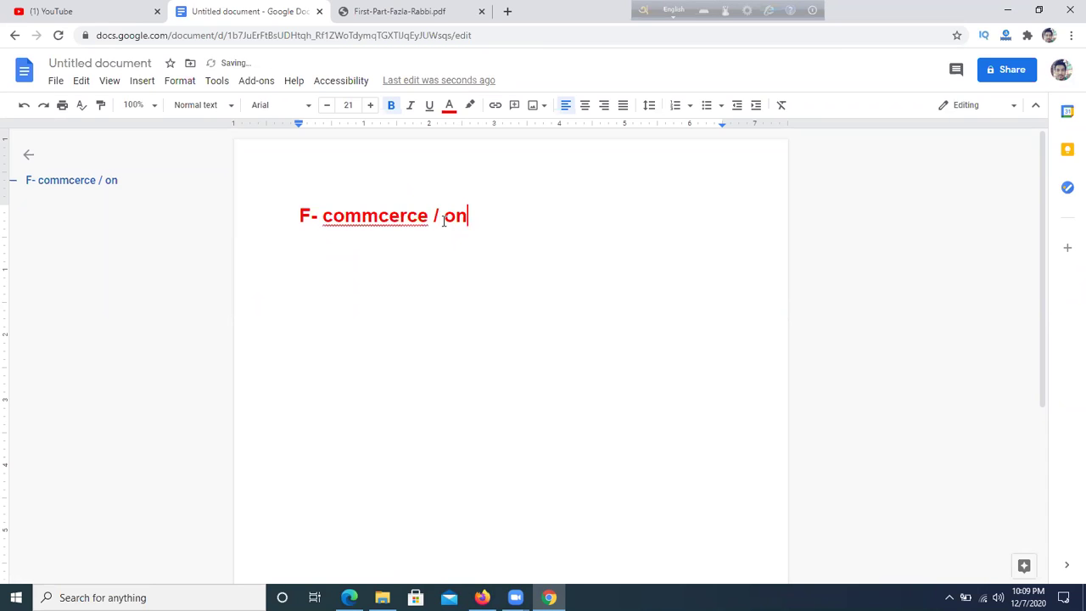
key("BackSpace")
key("BackSpace")
key("BackSpace")
key("BackSpace")
key("BackSpace")
key("BackSpace")
key("BackSpace")
key("BackSpace")
key("BackSpace")
key("BackSpace")
key("BackSpace")
key("BackSpace")
key("BackSpace")
key("BackSpace")
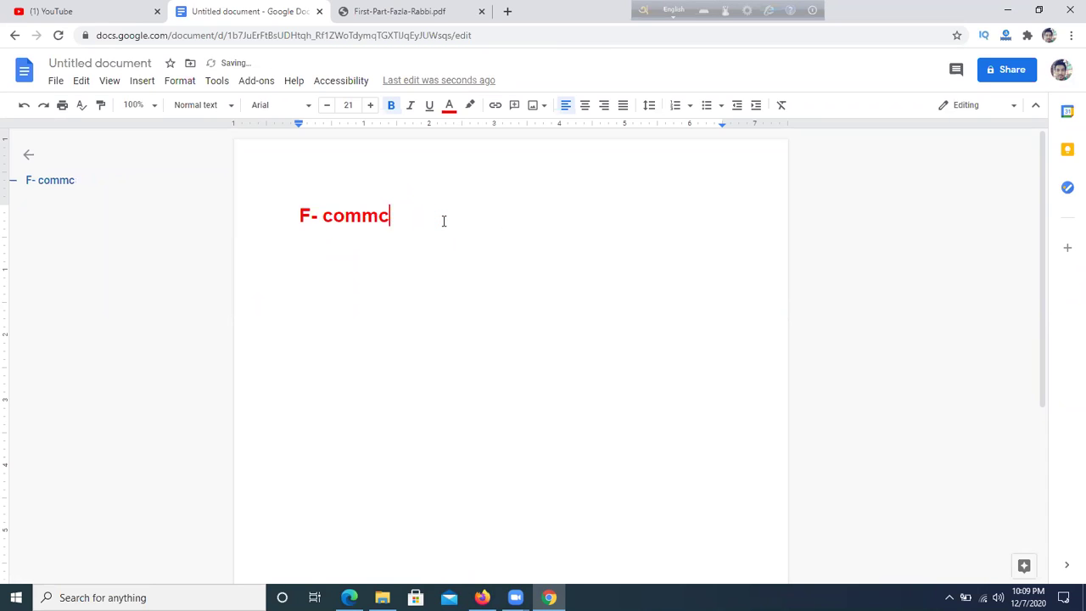
type("mmerce / oni")
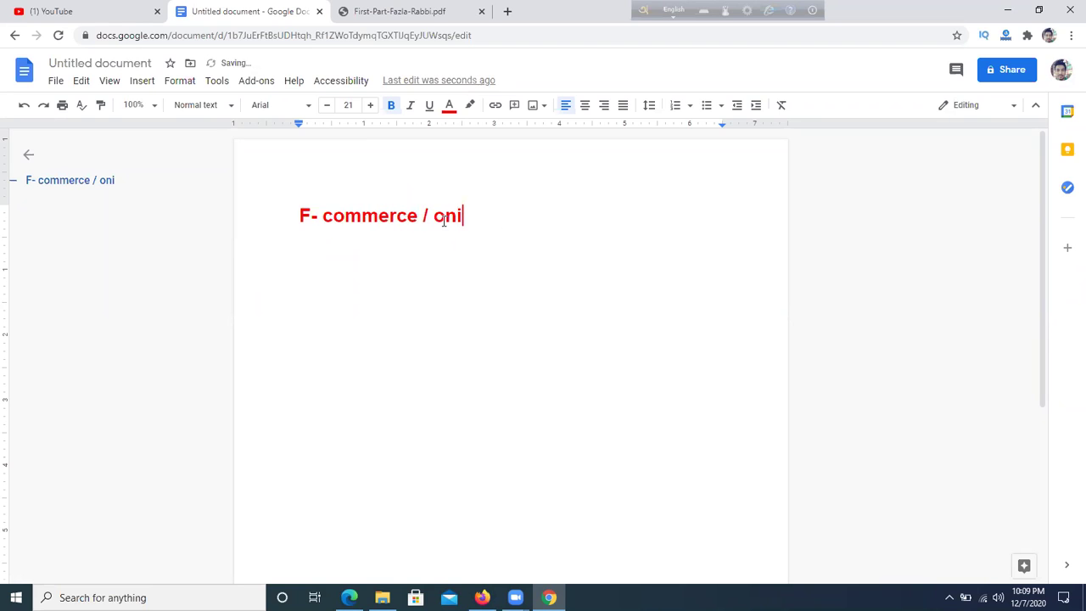
key("BackSpace")
type("line busin")
type("ess")
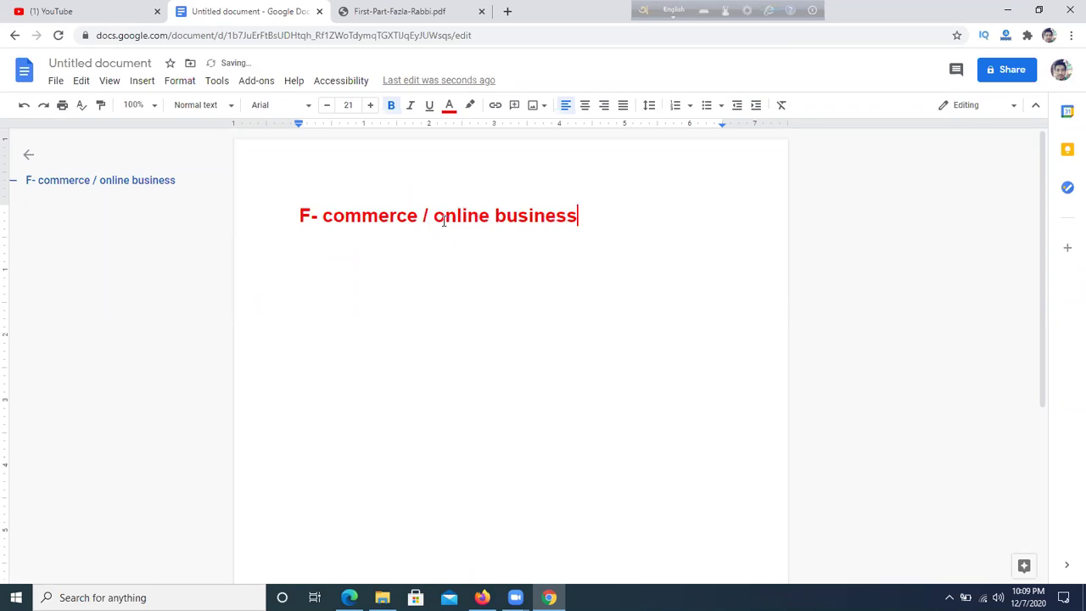
key("Return")
- Add the second line 'Freelancing marketplace', correcting the misspelled word
type("Freelancing marke")
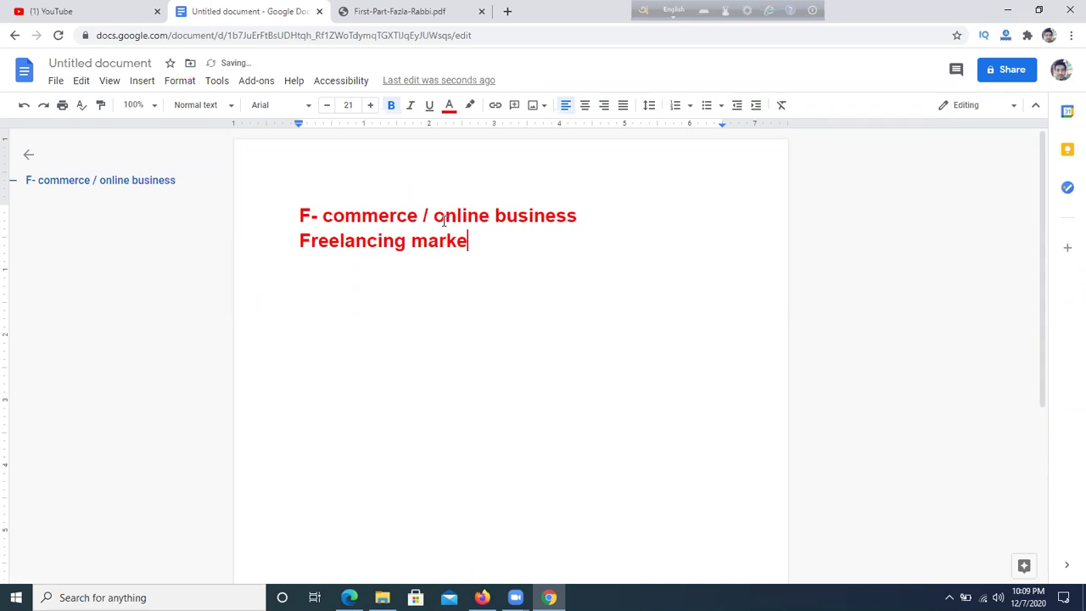
type("tiplace")
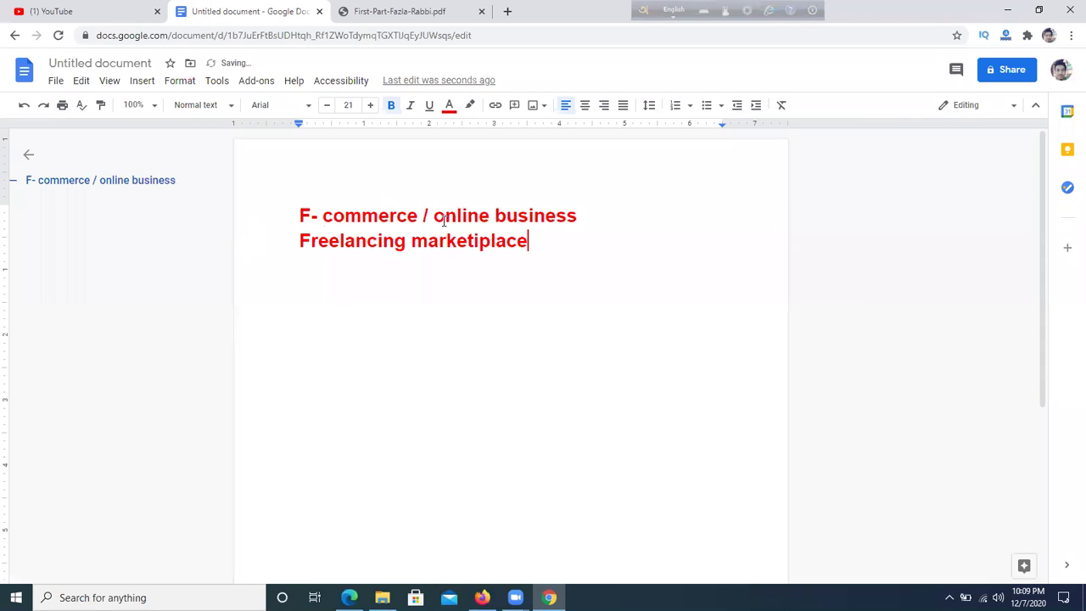
key("Return")
left_click(467, 241)
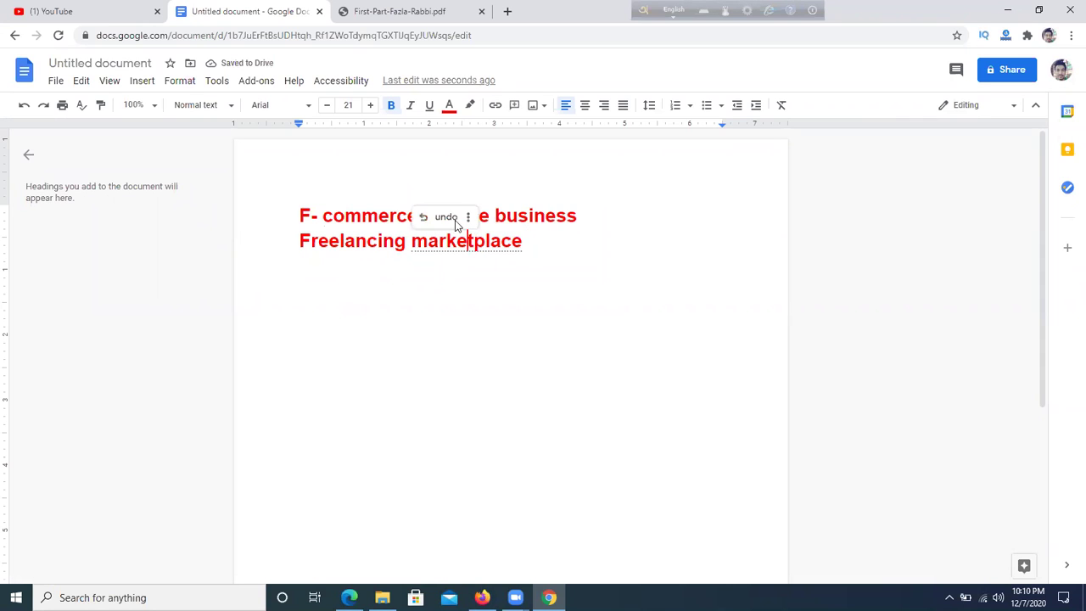
left_click(446, 212)
left_click_drag(534, 241, 395, 241)
left_click_drag(528, 241, 410, 242)
key("BackSpace")
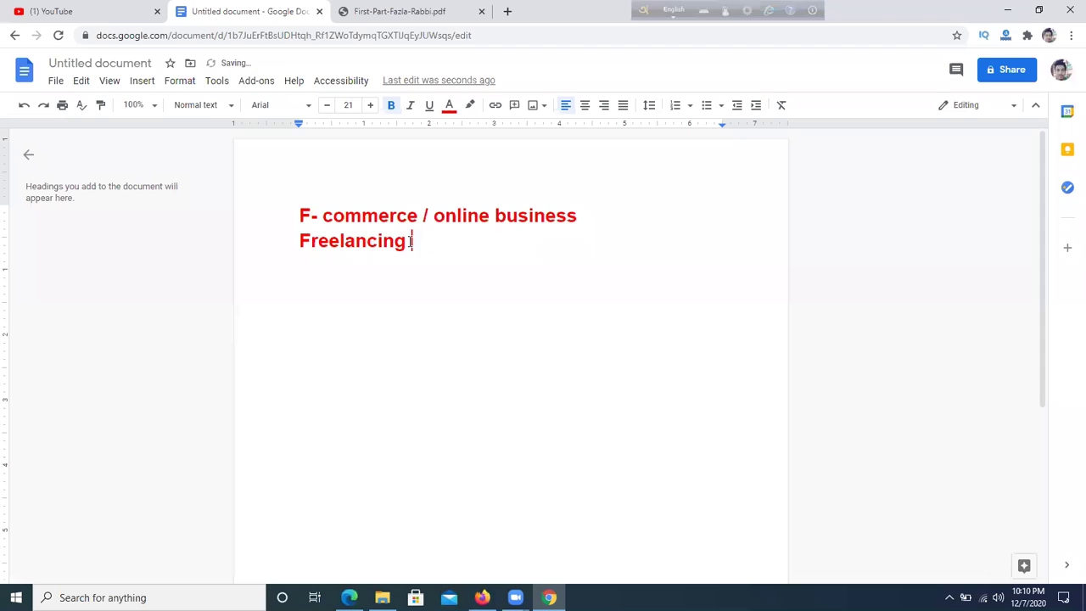
type("marketplace")
key("Return")
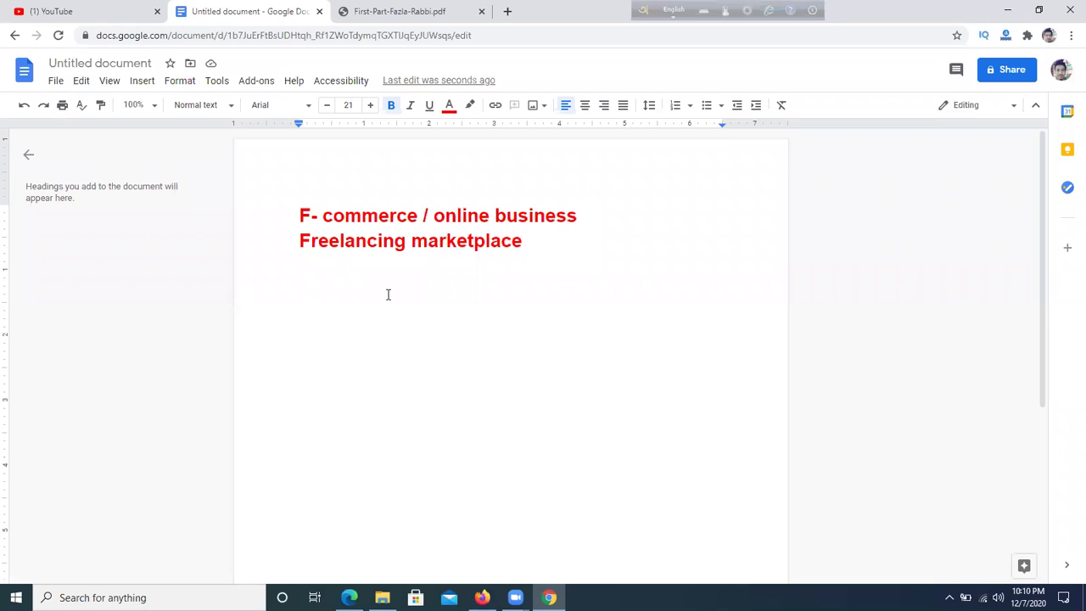
- Add the third line 'Local Agency' and select all three lines
left_click_drag(289, 215, 594, 382)
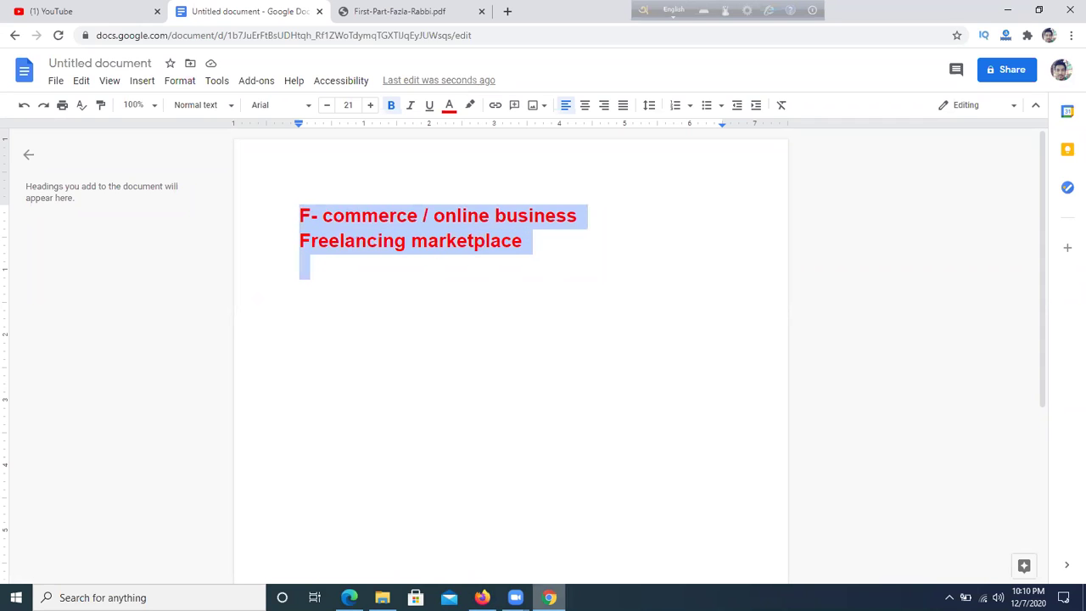
left_click(546, 253)
left_click_drag(332, 215, 468, 217)
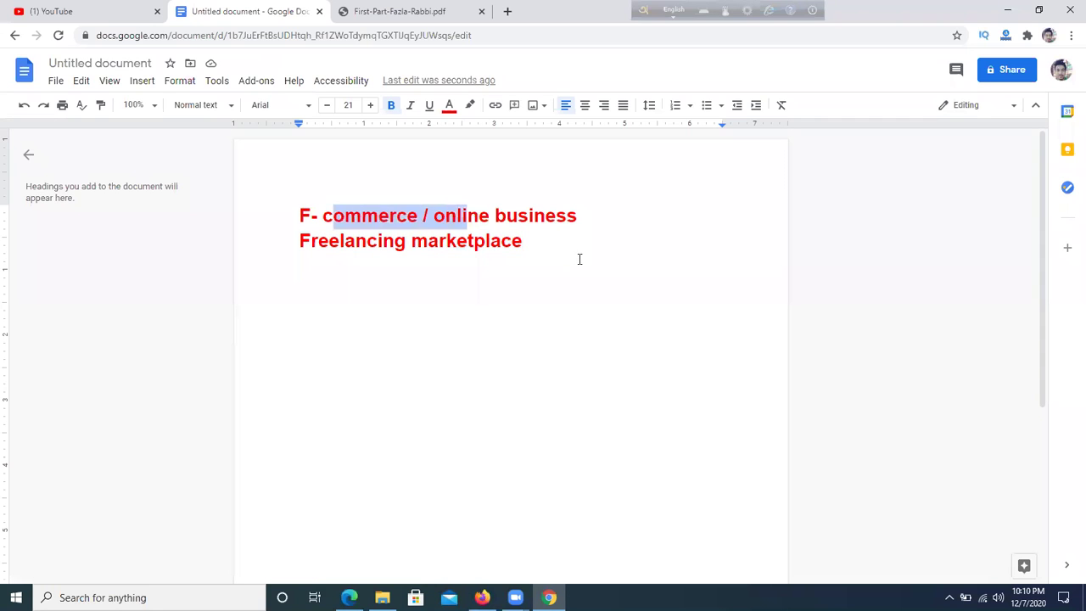
left_click(579, 260)
left_click_drag(300, 240, 559, 240)
left_click(559, 240)
key("Return")
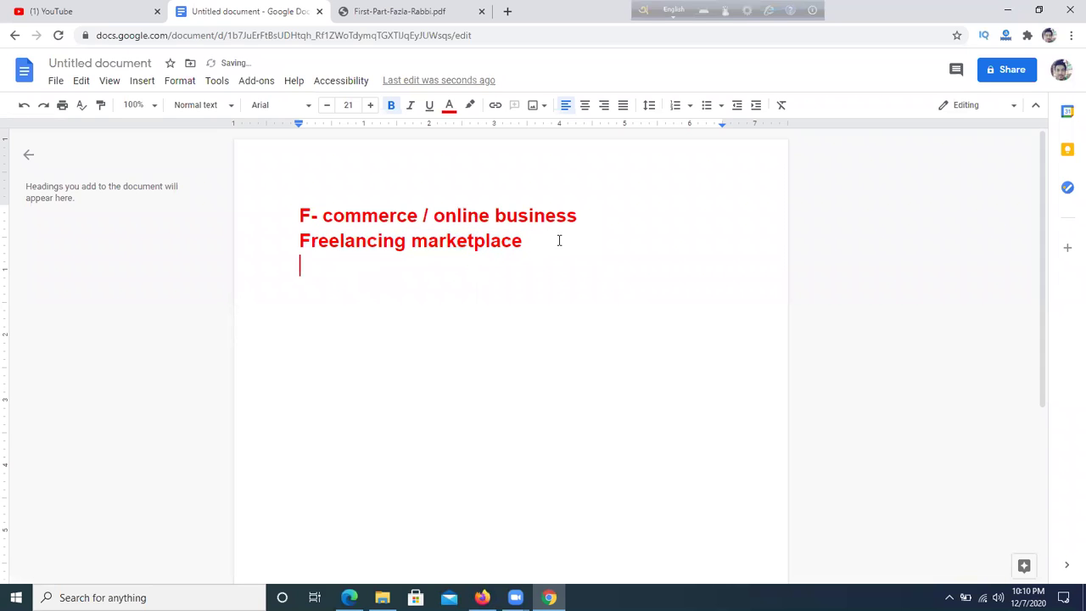
type("Local A")
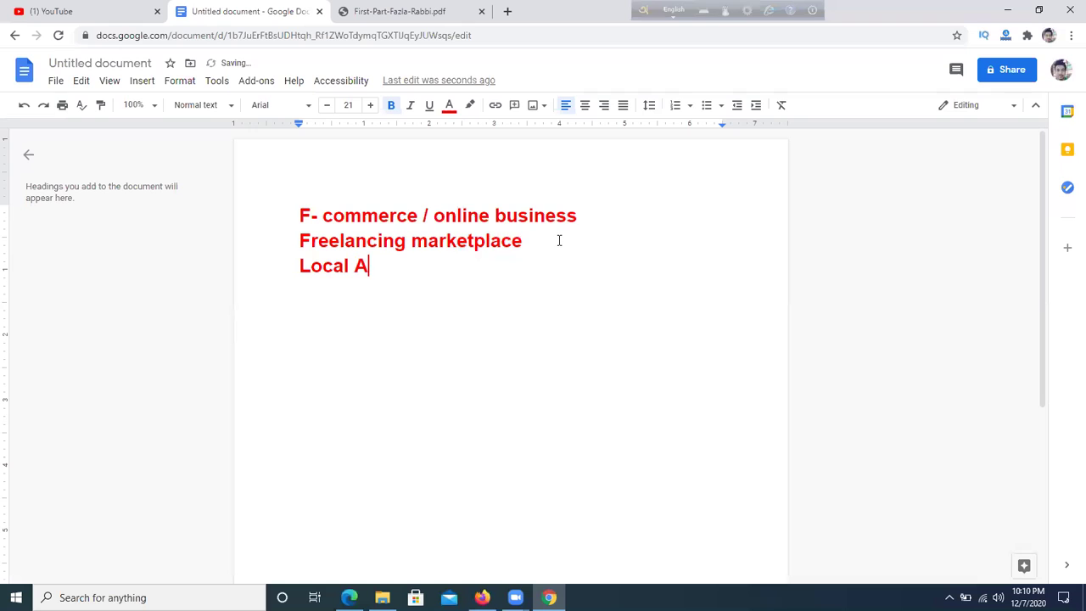
type("gency")
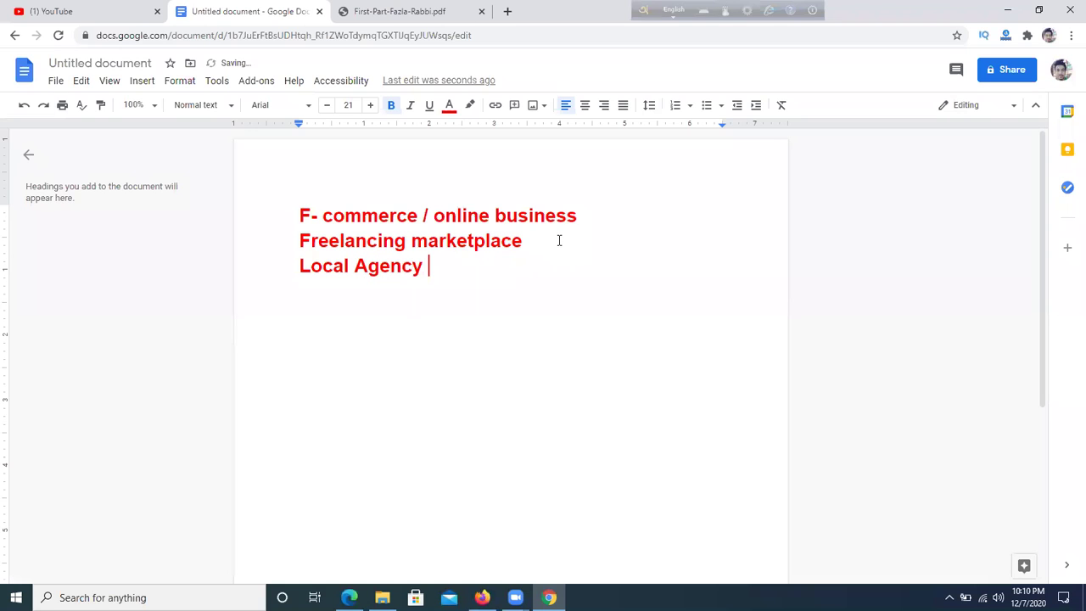
left_click_drag(478, 295, 336, 9)
- Scroll the outline up and highlight 'Type of facebook marketing', Organic and Paid marketing
left_click(399, 11)
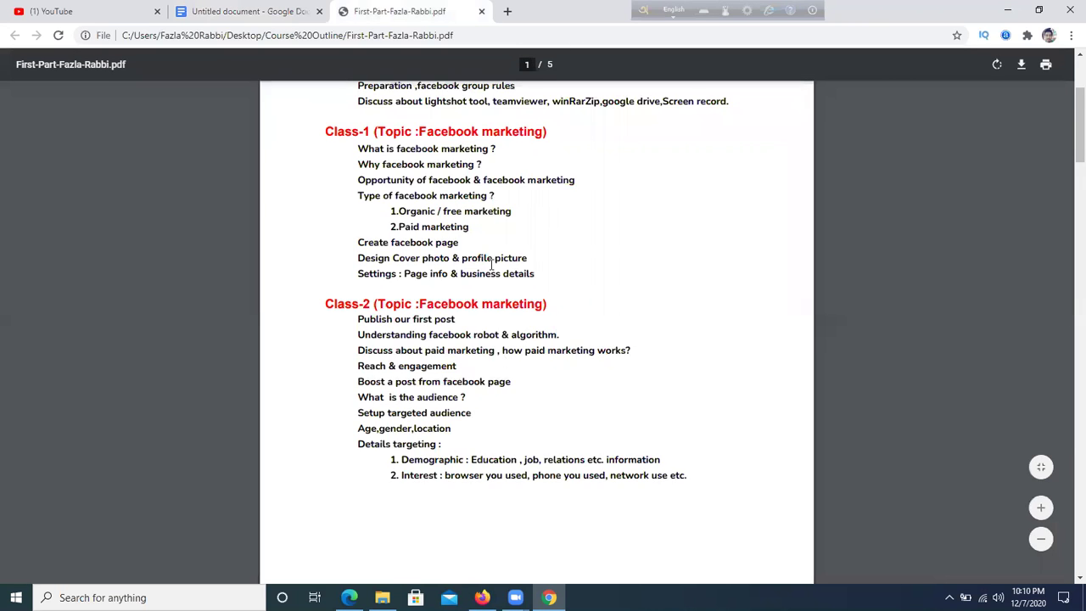
scroll(492, 265, "up", 1)
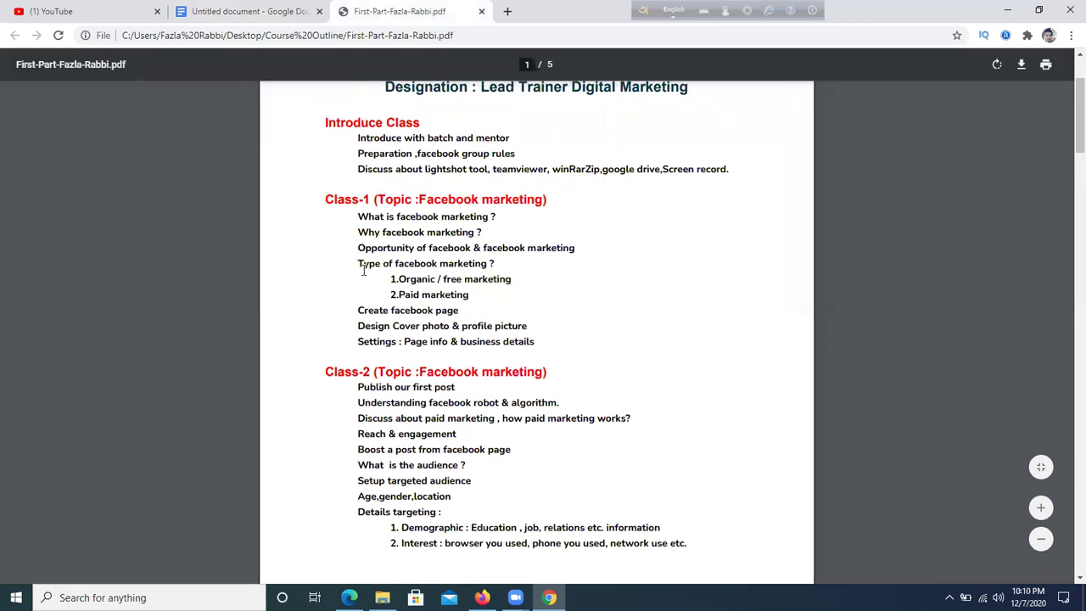
left_click_drag(356, 264, 464, 268)
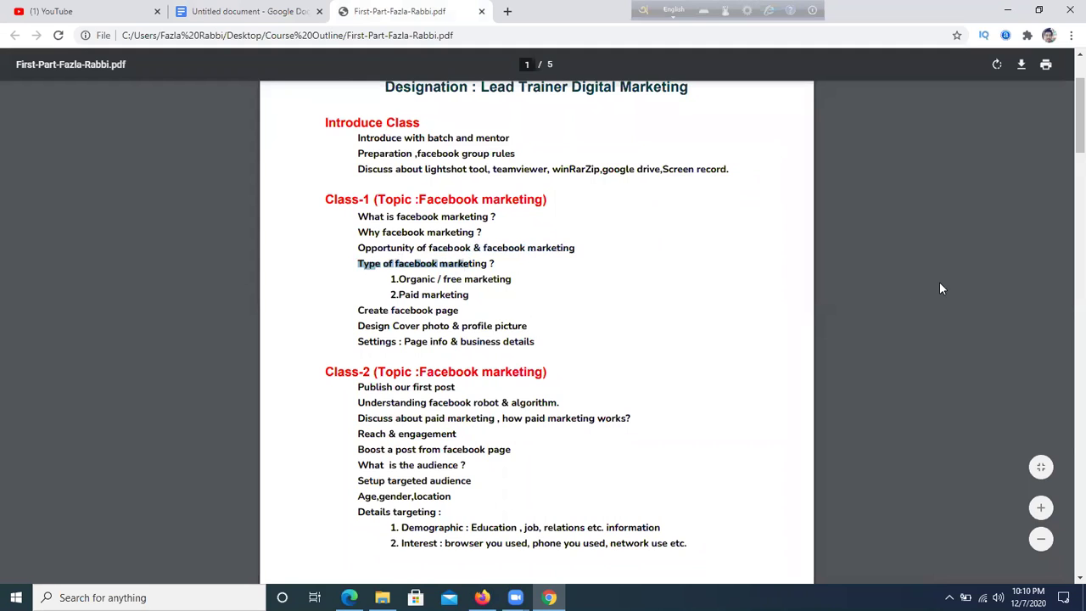
left_click(481, 314)
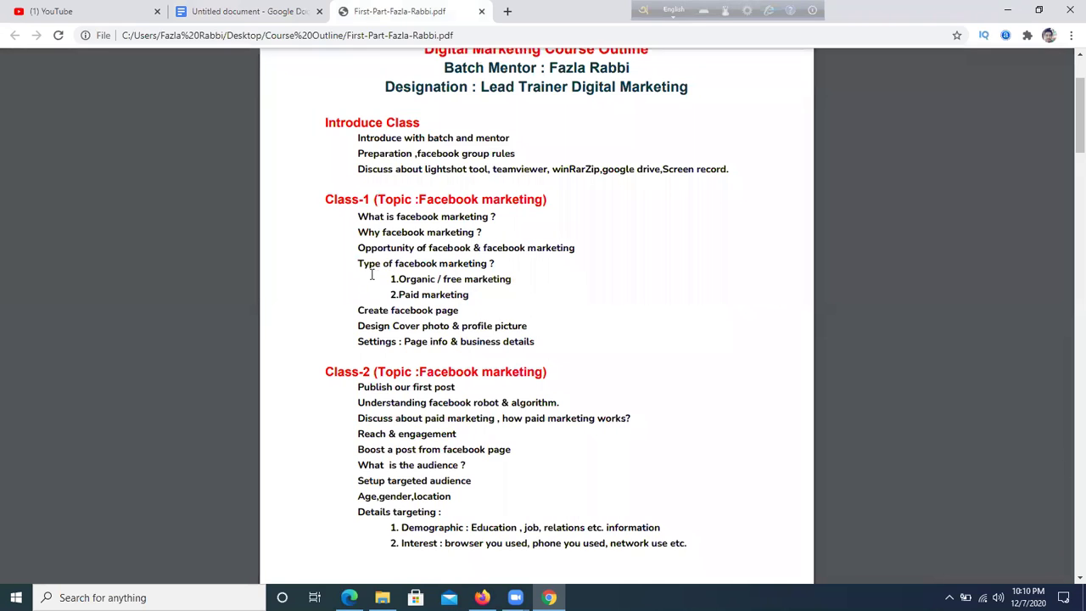
left_click_drag(360, 266, 485, 264)
left_click(503, 285)
left_click_drag(398, 281, 492, 310)
left_click(466, 295)
left_click(492, 310)
left_click_drag(398, 279, 514, 279)
left_click(460, 280)
left_click(514, 278)
- Highlight the heading, 'Organic / free marketing' and 'Paid marketing' lines again
left_click_drag(401, 279, 435, 280)
left_click(493, 284)
left_click_drag(360, 264, 470, 278)
left_click_drag(402, 280, 497, 277)
left_click(495, 278)
left_click_drag(399, 295, 472, 295)
left_click(563, 300)
left_click_drag(391, 280, 516, 279)
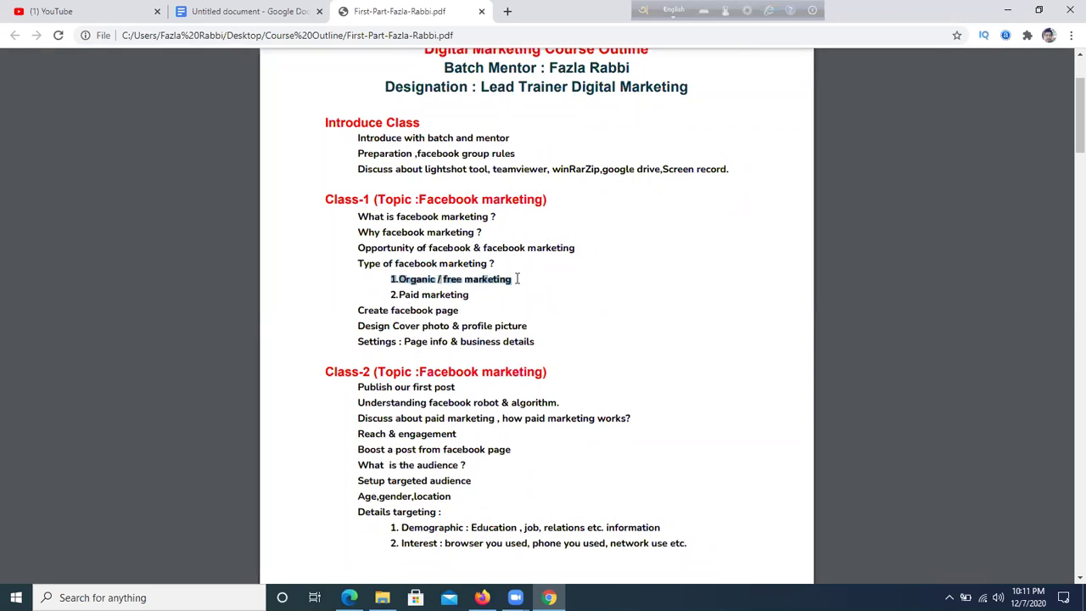
left_click(349, 597)
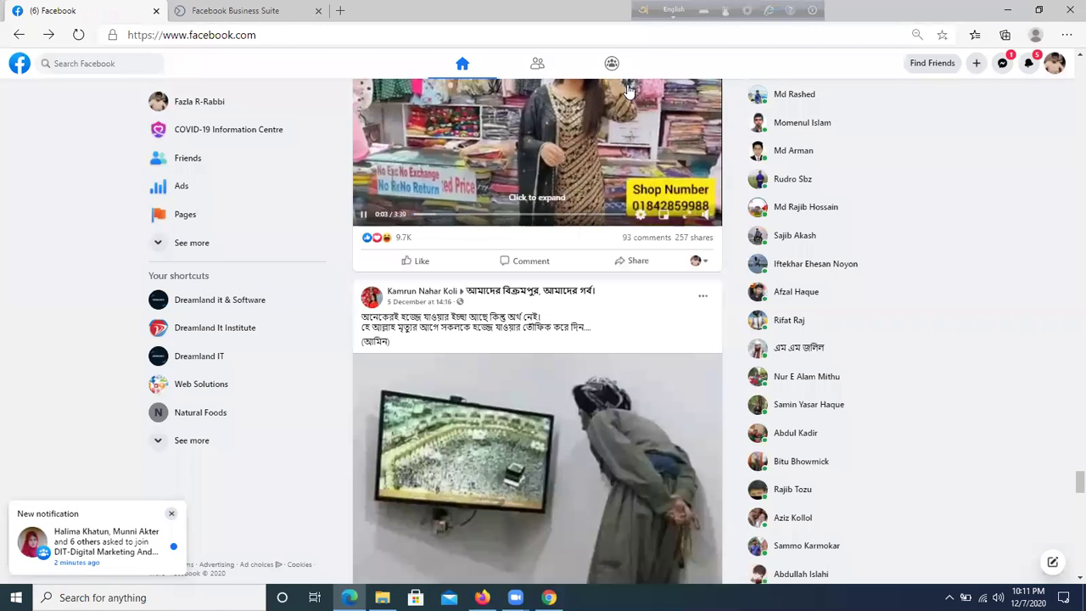
- From the profile page, attach the burger image to a new photo post
left_click(1060, 66)
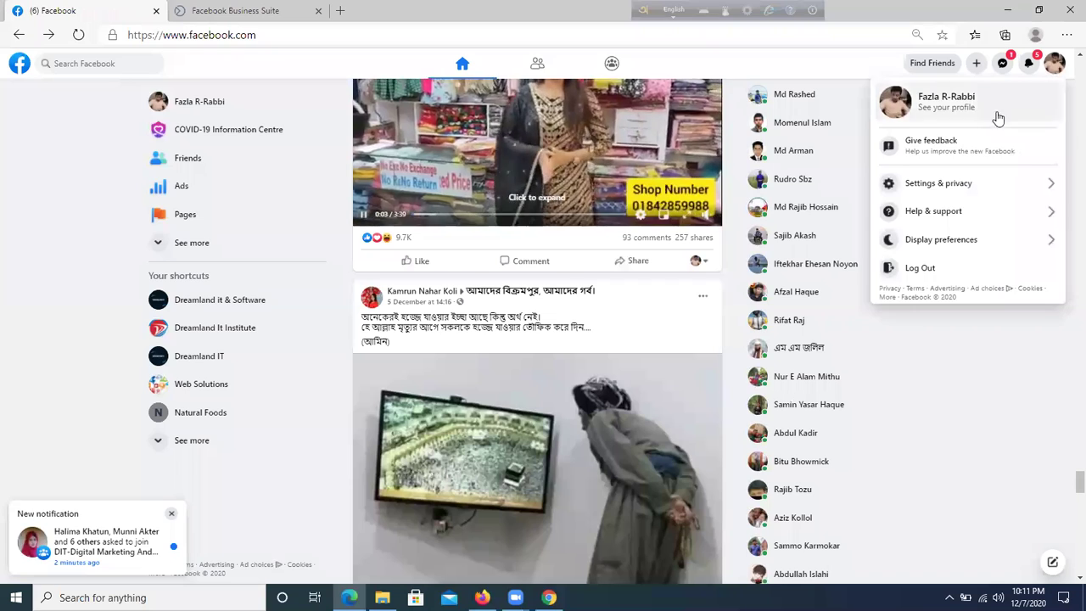
left_click(987, 117)
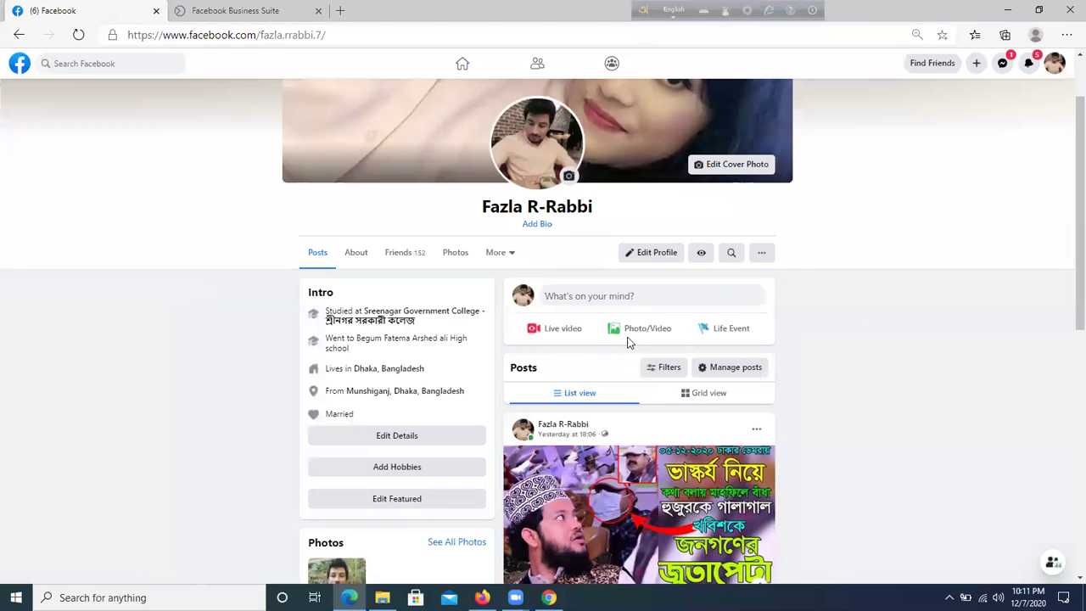
left_click(629, 336)
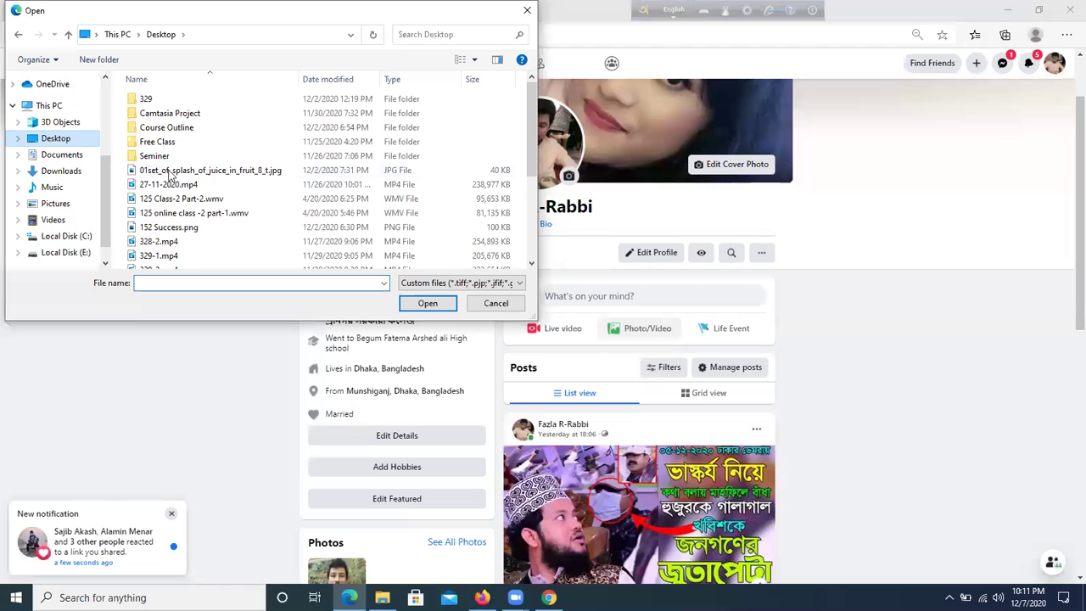
scroll(233, 198, "down", 2)
left_click(213, 260)
left_click(421, 307)
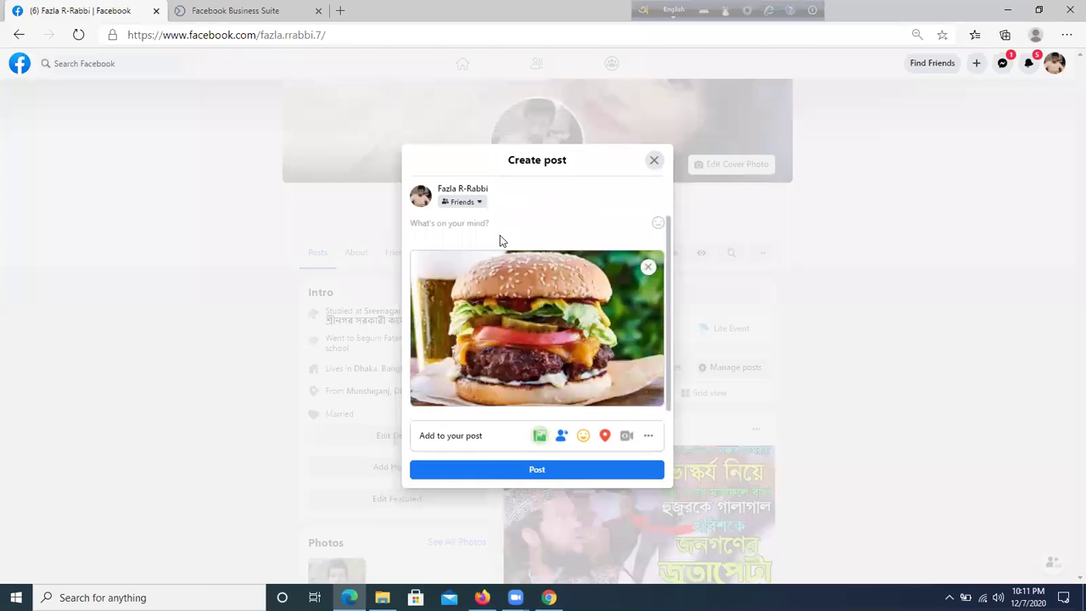
- Write the caption 'order now' with a second line giving a call number
left_click(480, 227)
type("for")
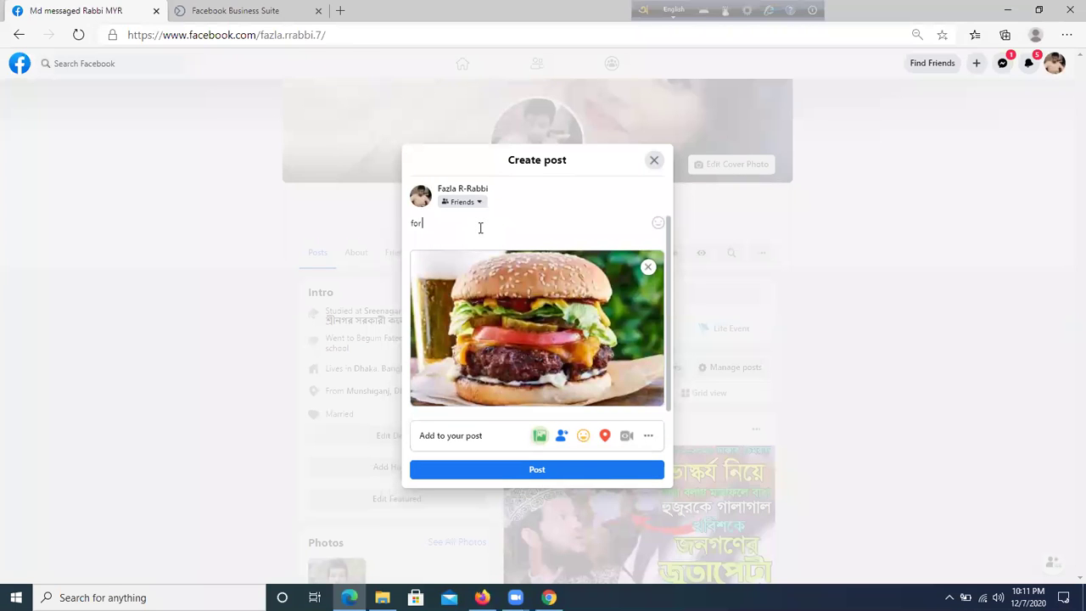
key("BackSpace")
key("BackSpace")
key("BackSpace")
type("অrder now")
key("Return")
type("calll")
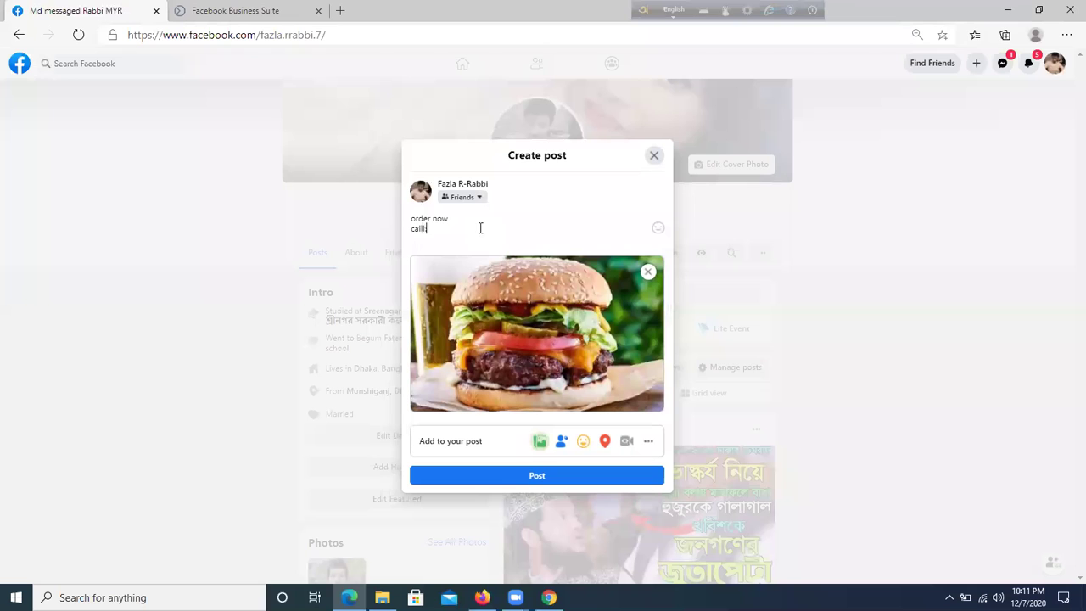
key("BackSpace")
type(": 8938383")
- Set the post's audience to Only me and publish it
left_click(472, 198)
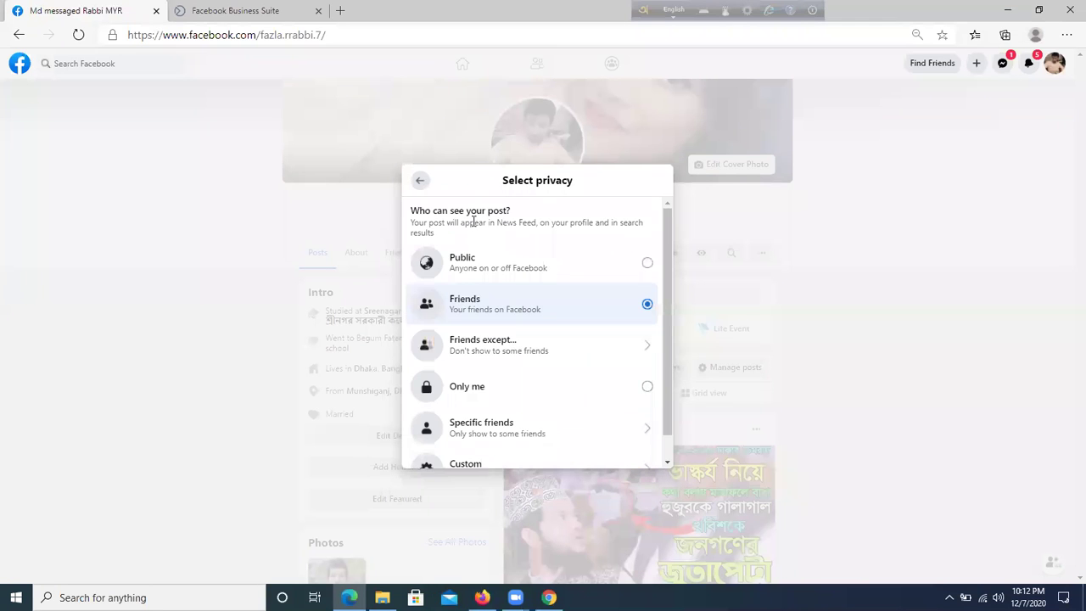
left_click(596, 382)
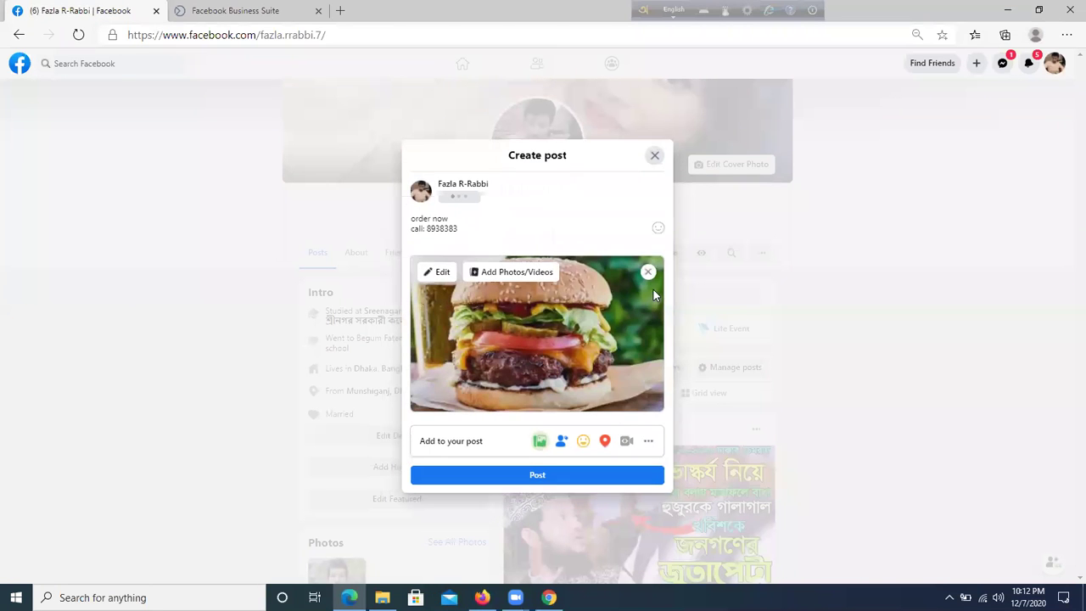
left_click(510, 477)
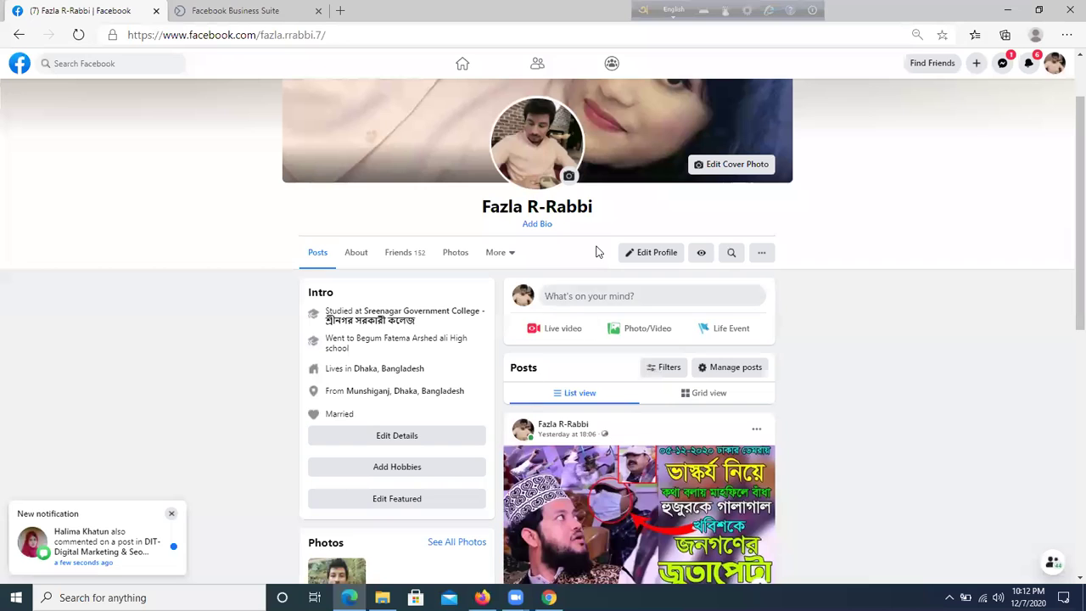
scroll(596, 250, "down", 3)
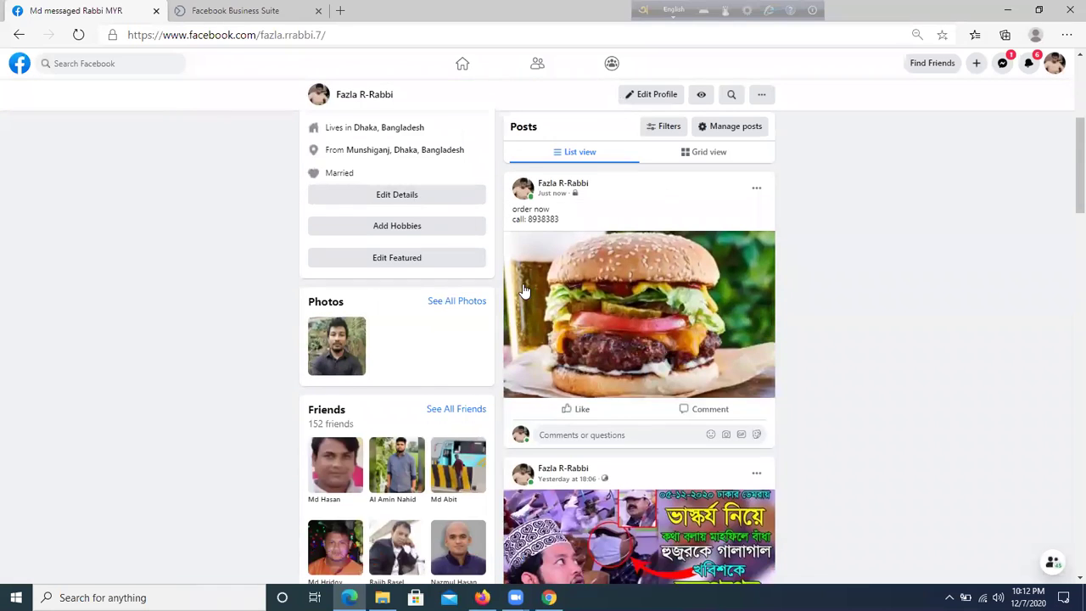
scroll(461, 174, "up", 3)
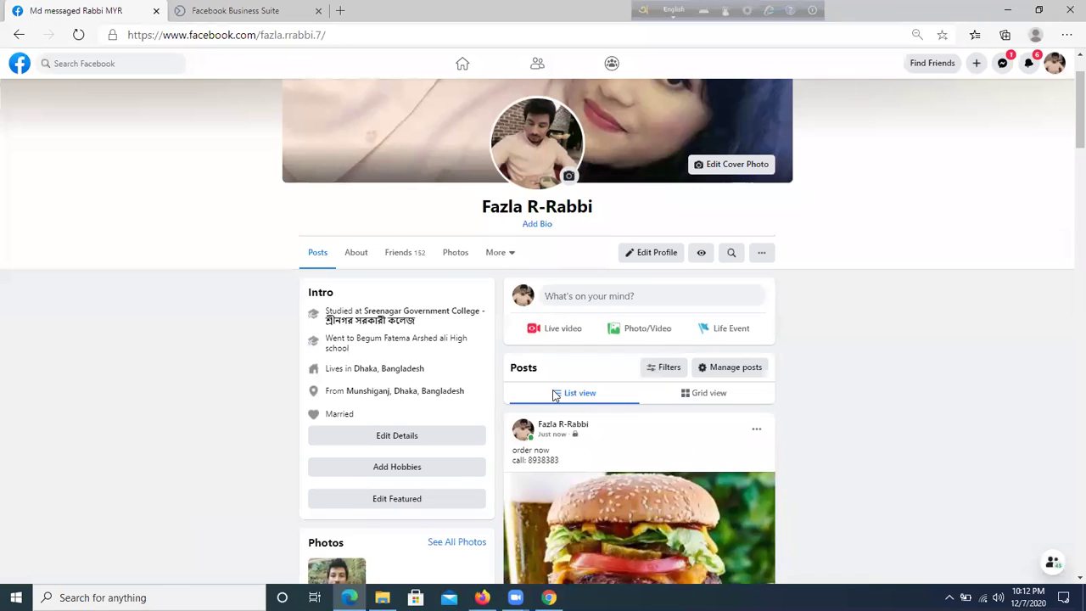
scroll(556, 396, "down", 2)
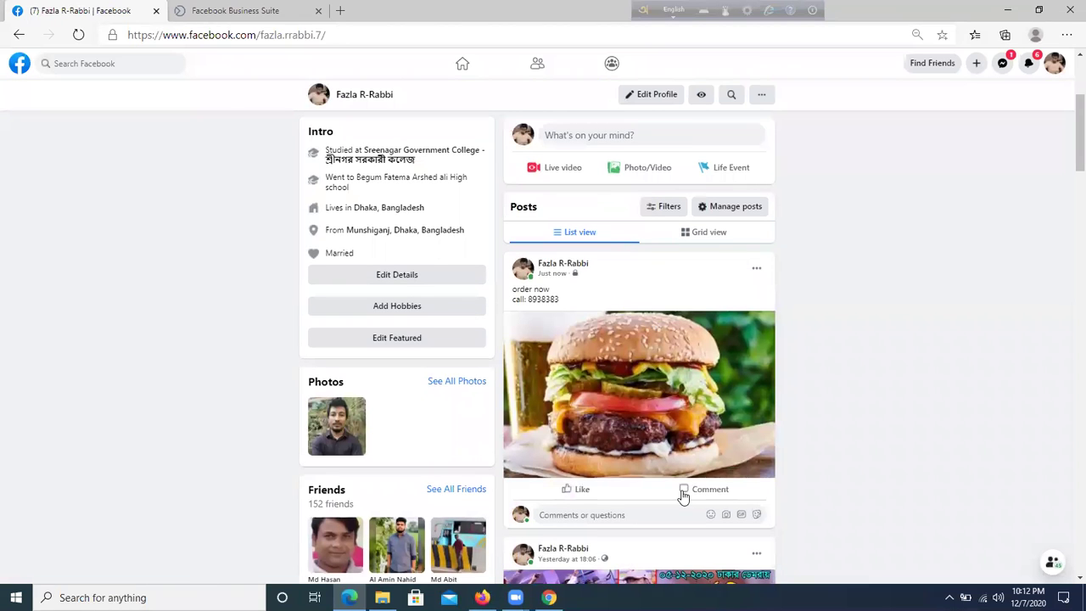
left_click(1002, 64)
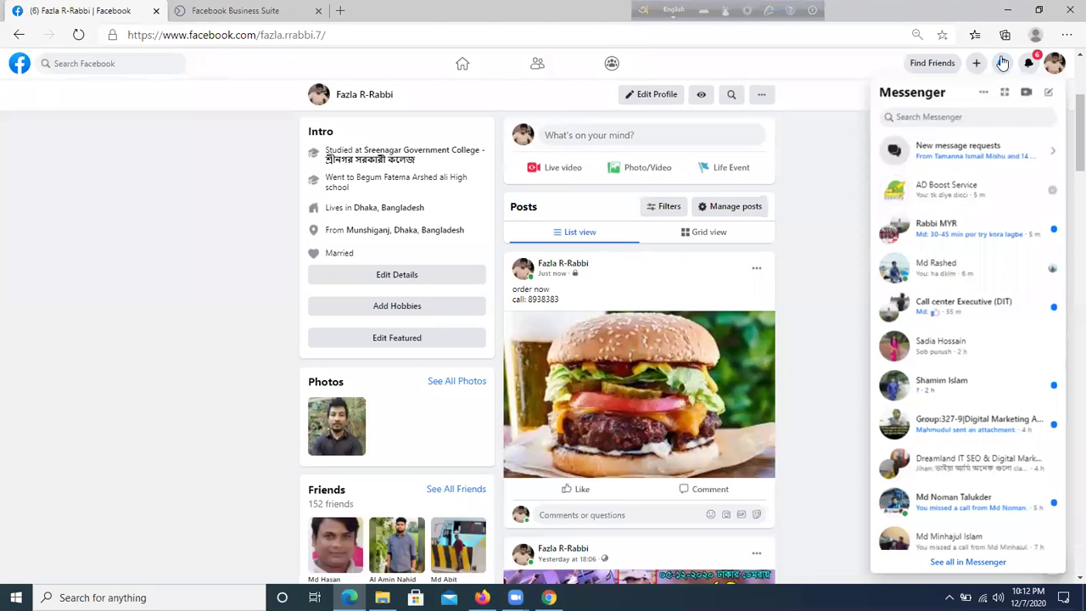
left_click(1002, 64)
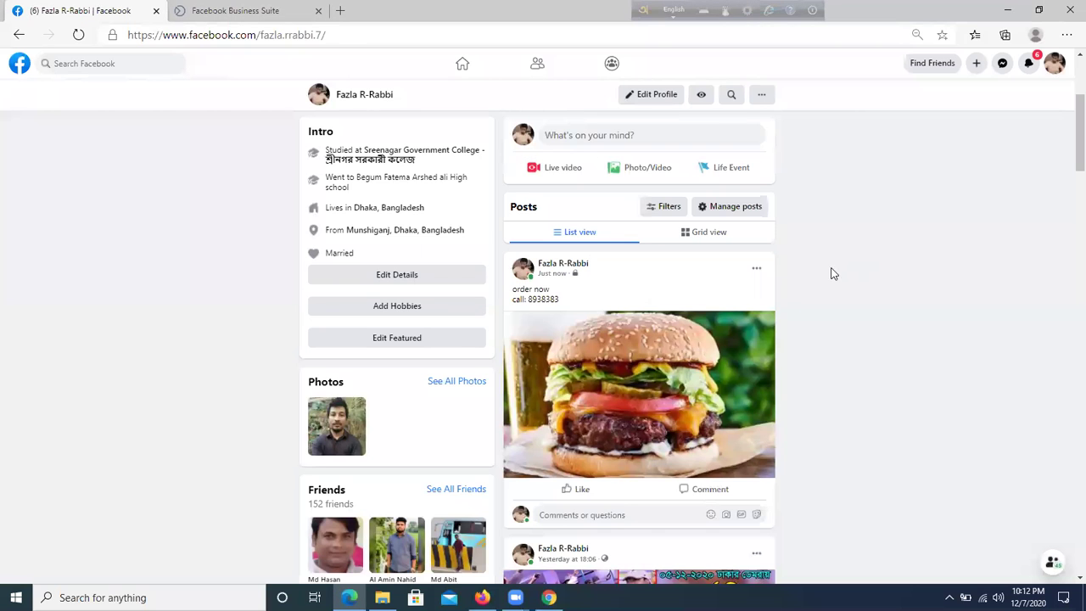
scroll(395, 179, "up", 3)
scroll(438, 361, "down", 4)
scroll(695, 300, "up", 3)
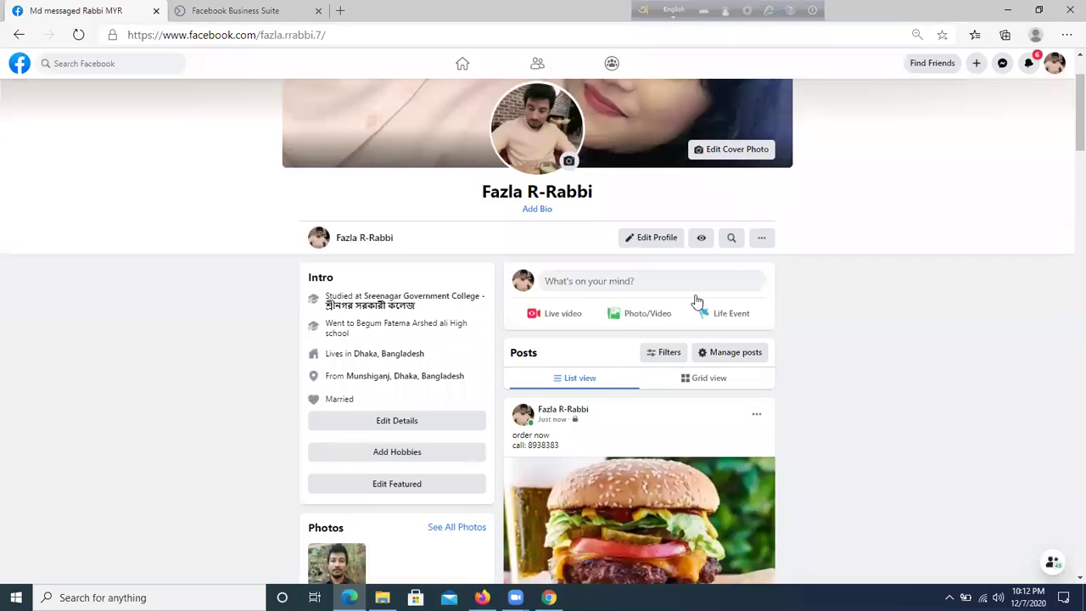
scroll(839, 322, "down", 1)
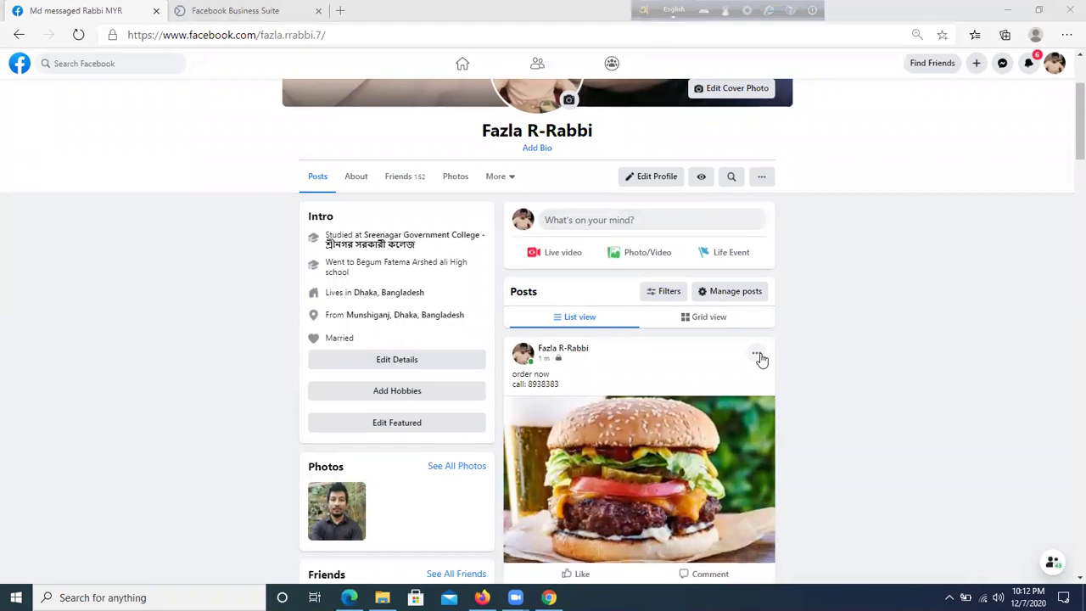
- Edit the burger post to add '& share' after 'order now' and save it
left_click(758, 355)
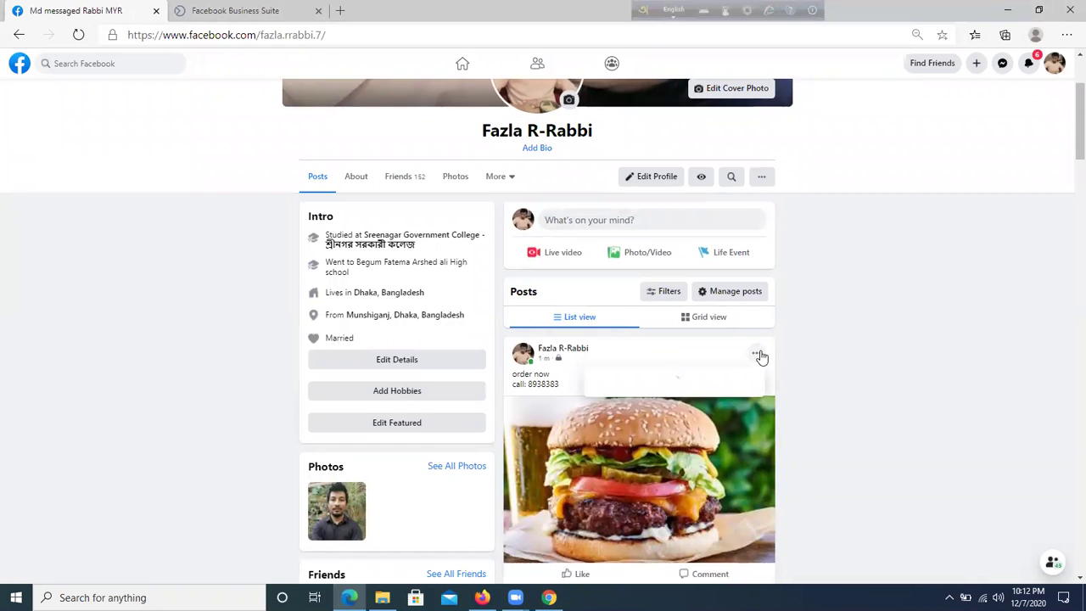
left_click(687, 414)
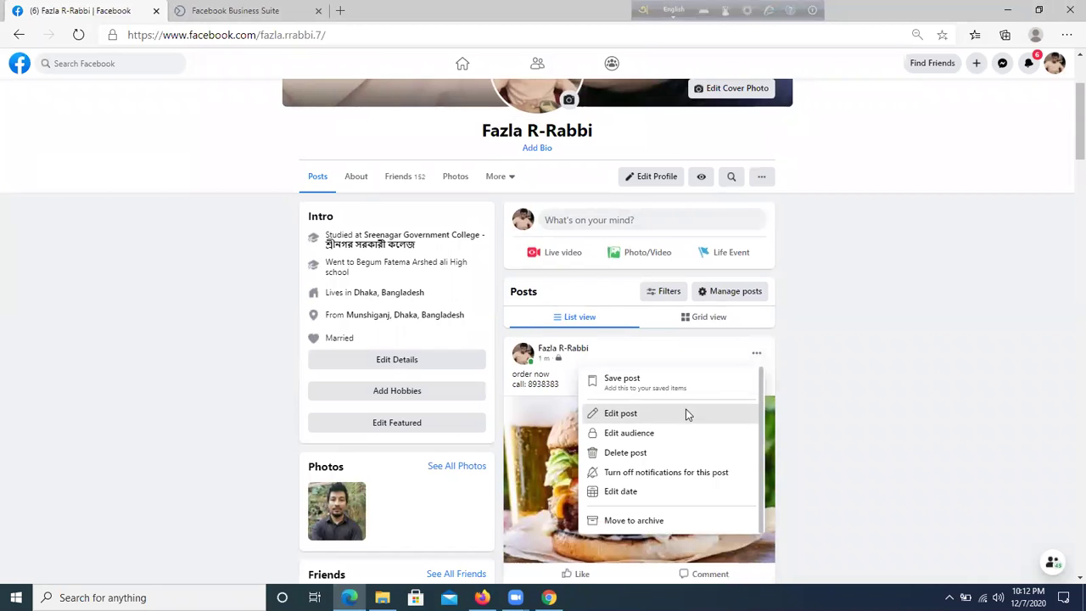
left_click(471, 221)
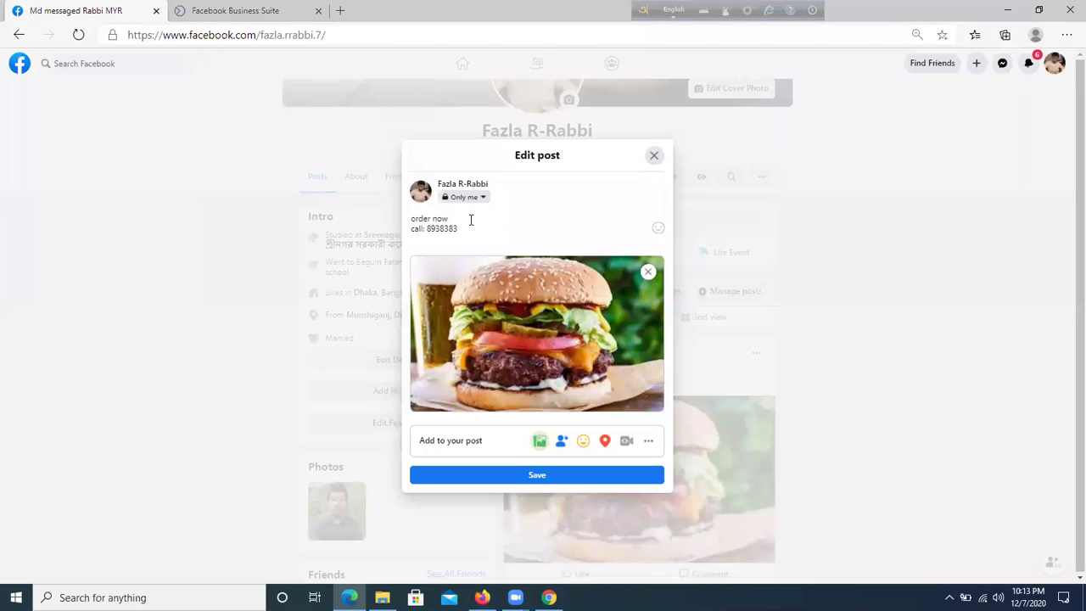
type("& share")
left_click(521, 478)
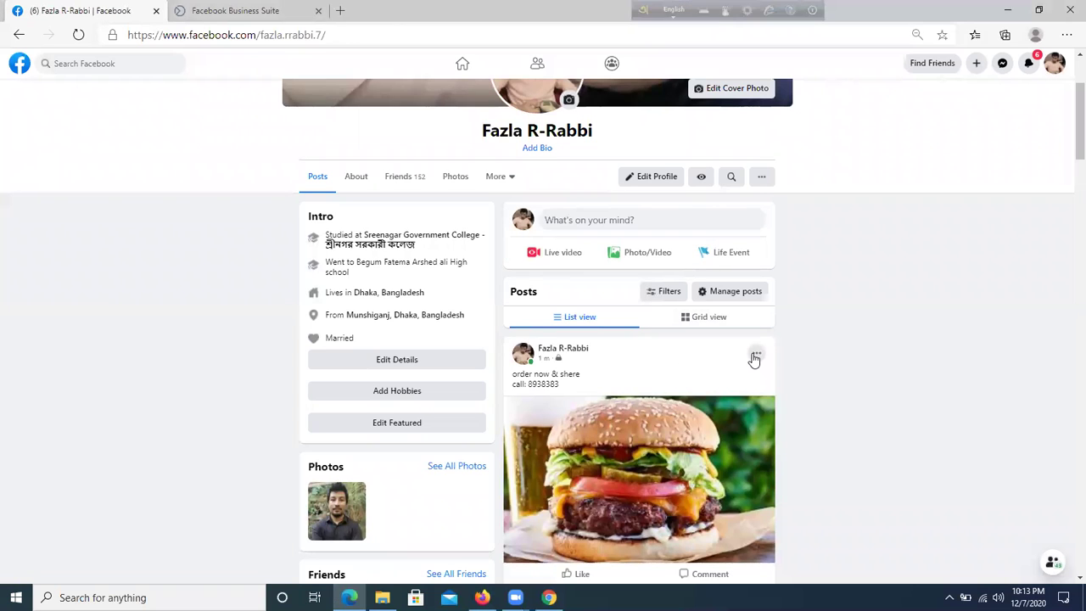
- Reopen the burger post's options menu and dismiss it without changes
left_click(753, 359)
scroll(813, 337, "down", 1)
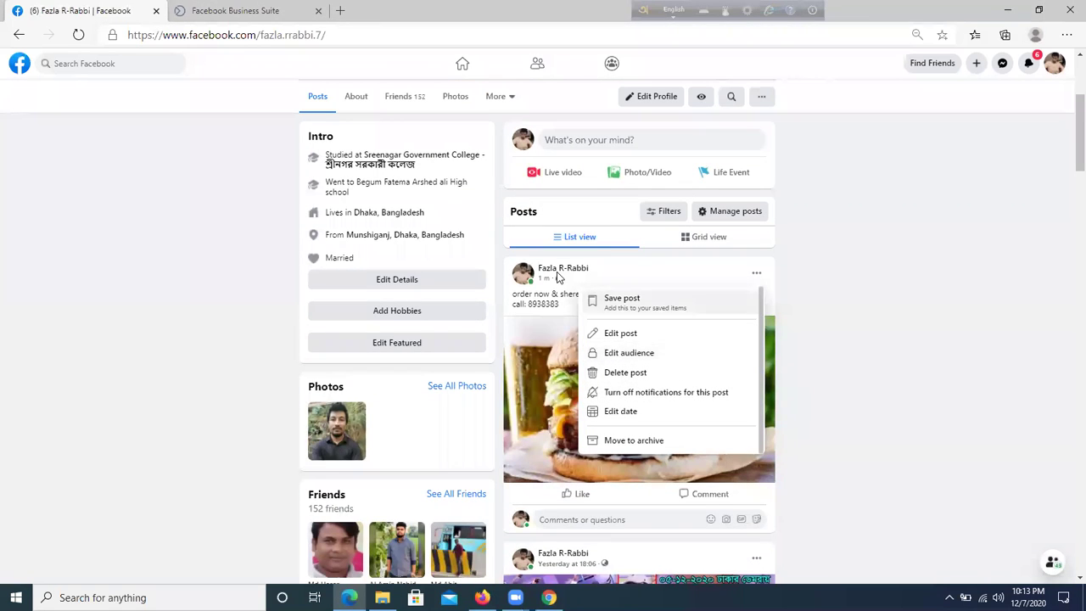
left_click(838, 388)
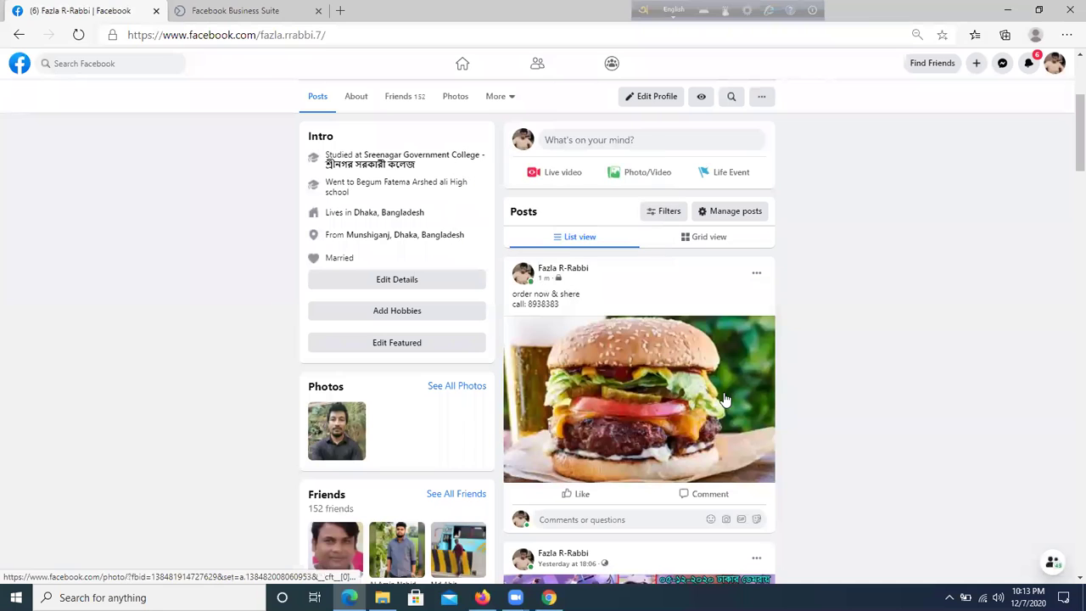
scroll(729, 399, "up", 2)
- Go to the Facebook home feed and open Groups from the expanded left menu
scroll(729, 398, "up", 1)
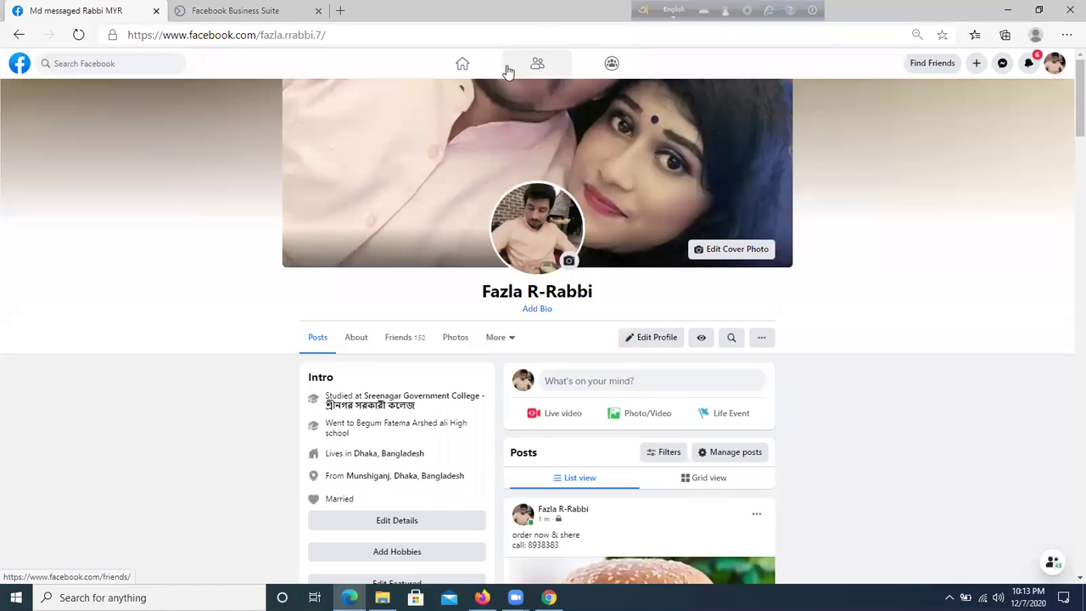
left_click(476, 64)
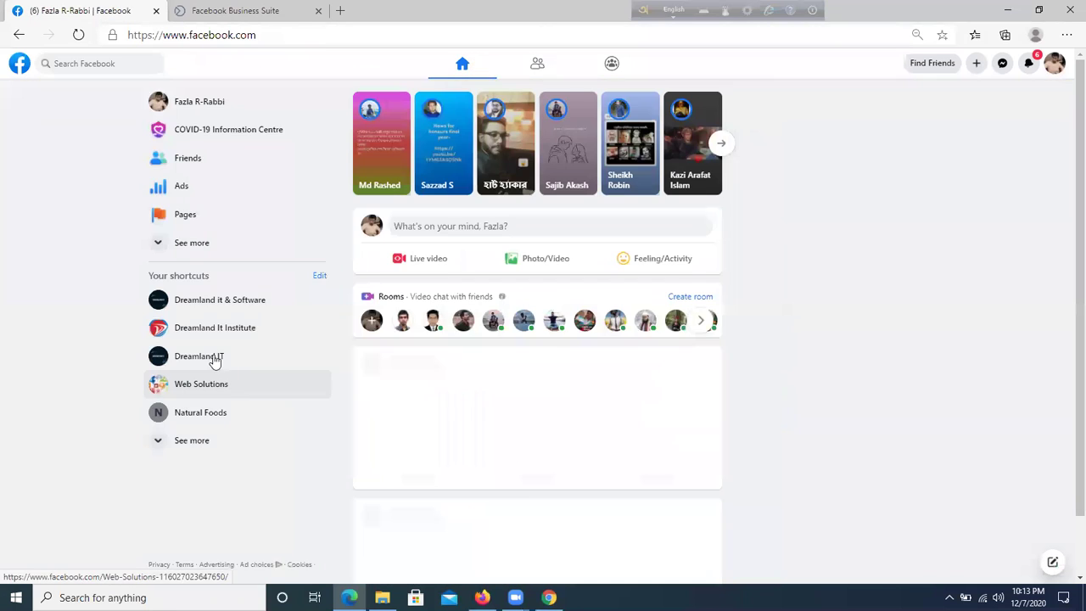
left_click(216, 239)
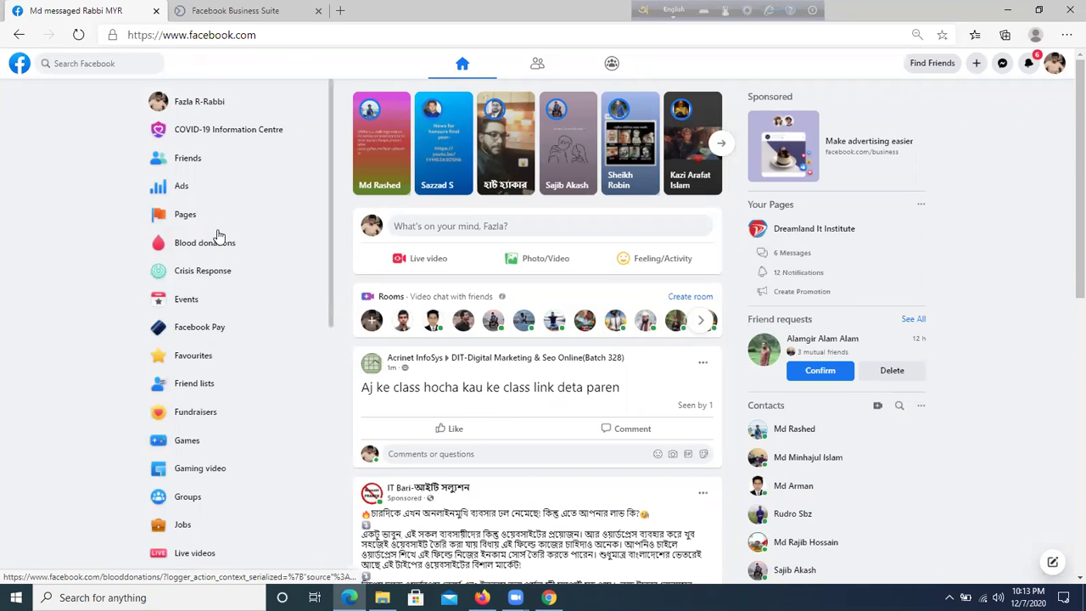
scroll(217, 235, "down", 1)
scroll(216, 246, "down", 1)
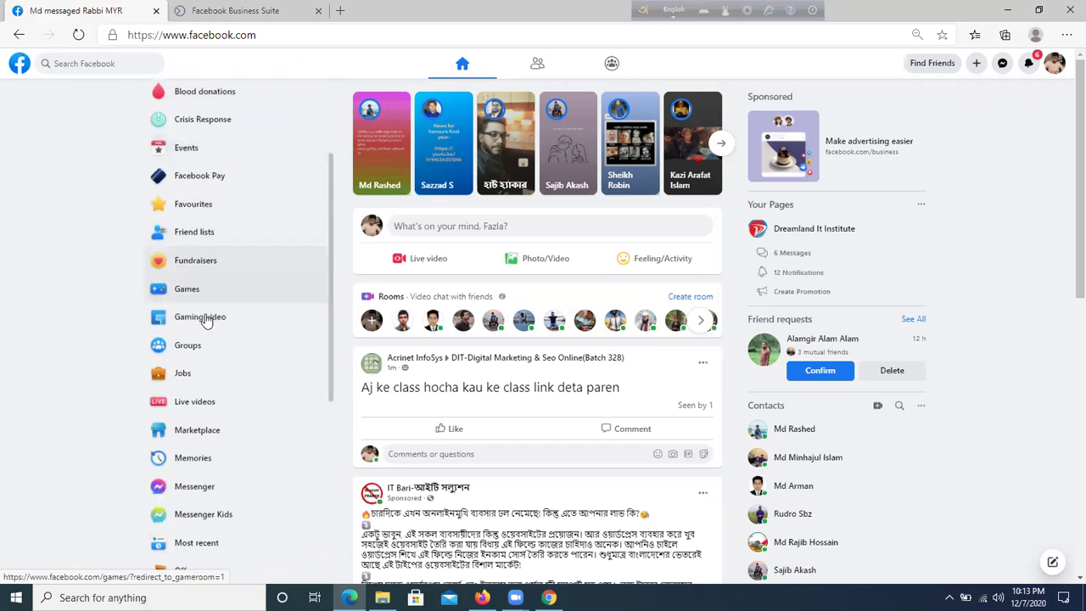
scroll(218, 386, "down", 2)
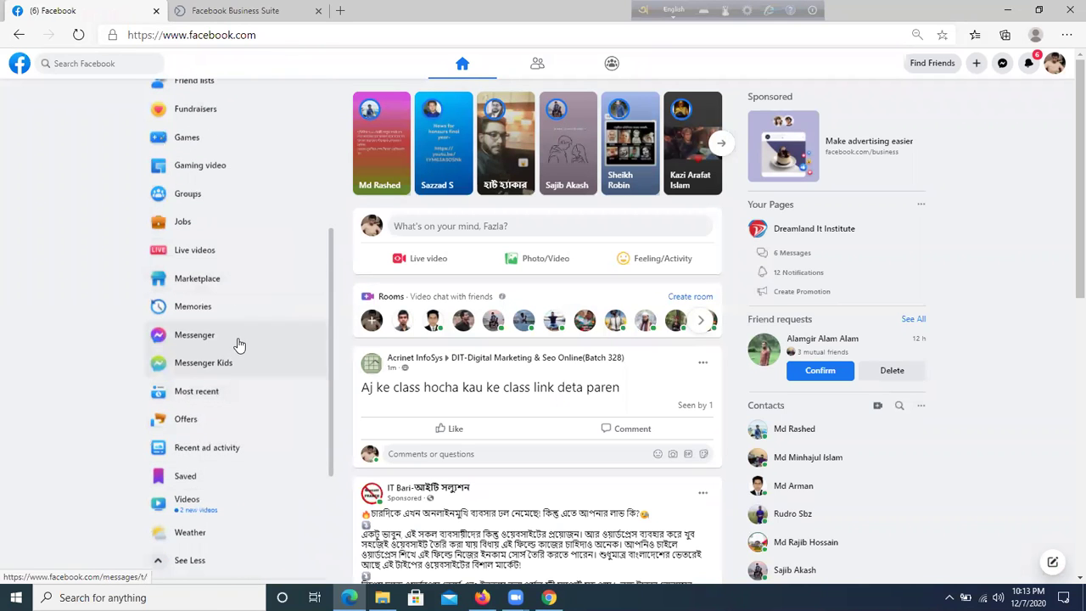
scroll(233, 362, "up", 3)
left_click(207, 421)
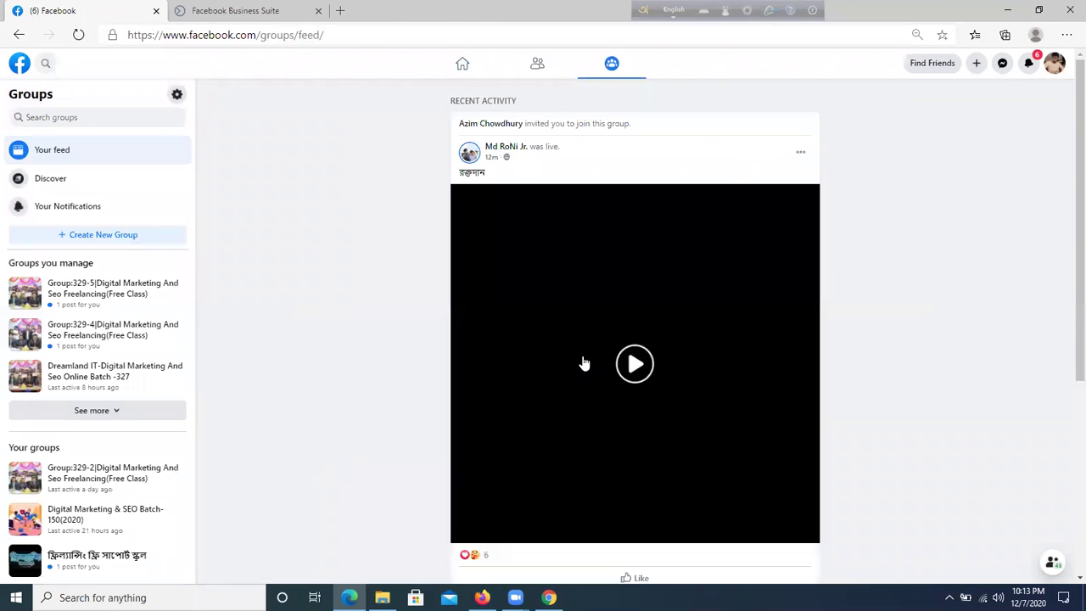
- Scroll the Groups feed and open the 46.1K-member public group
scroll(645, 325, "down", 5)
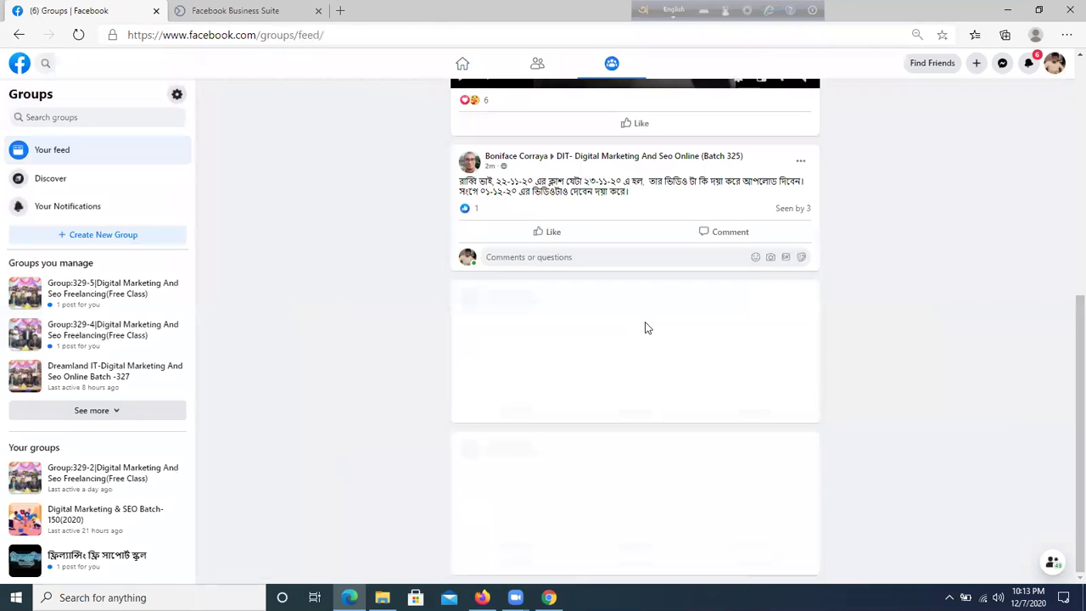
scroll(356, 311, "down", 10)
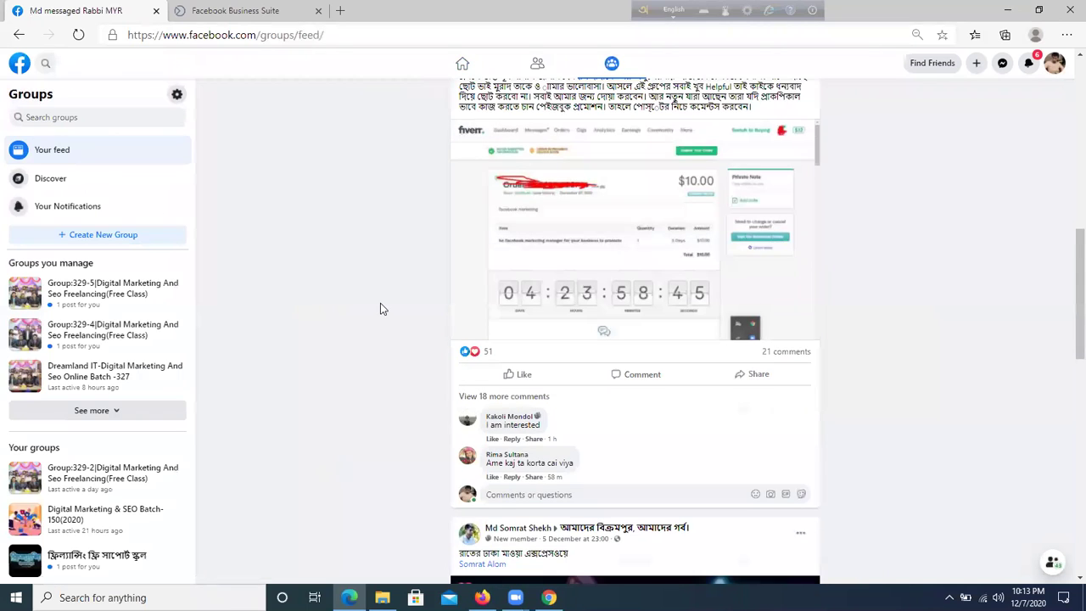
scroll(535, 326, "up", 3)
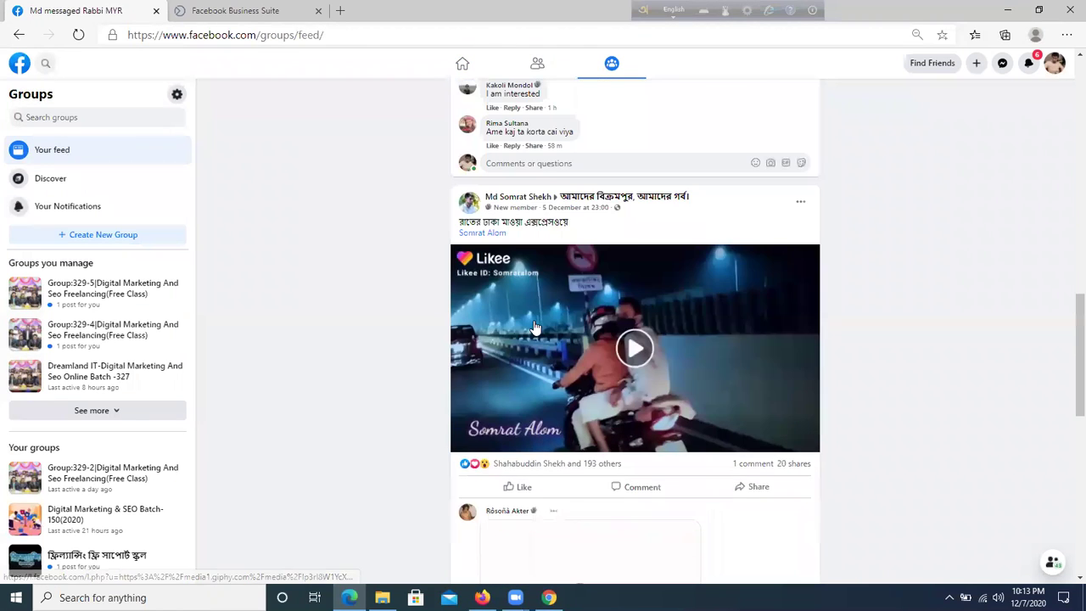
left_click(649, 211)
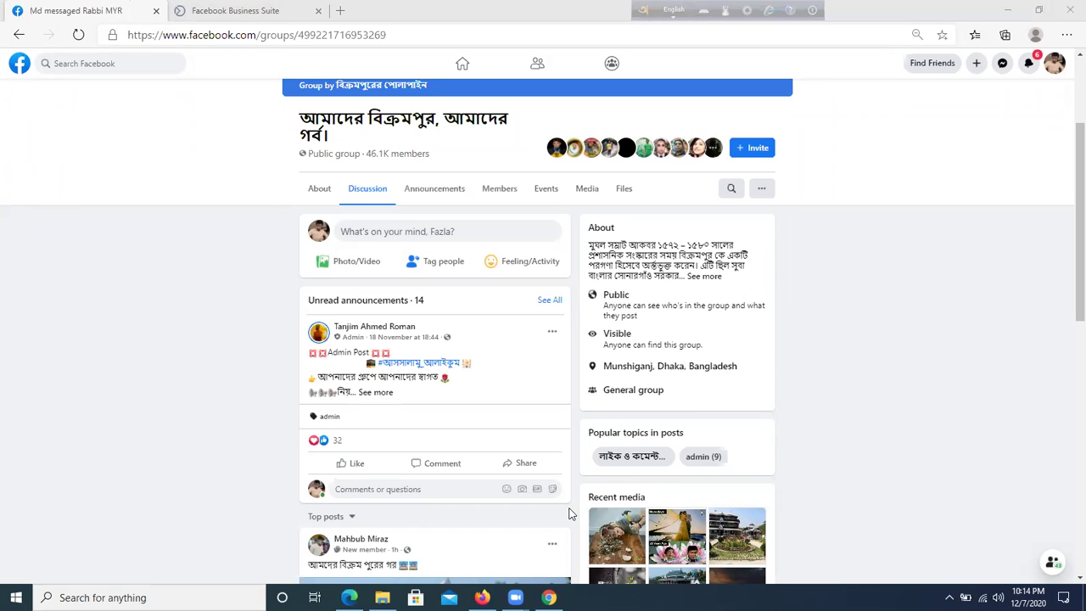
left_click(549, 597)
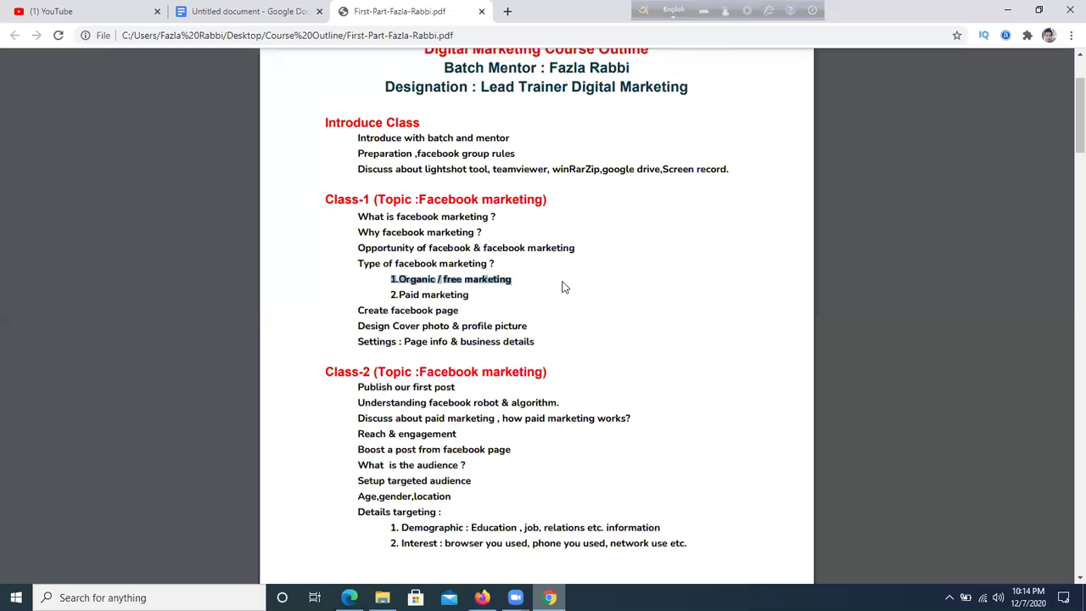
- Highlight '1.Organic / free marketing' in the course outline PDF, then return to the notes document
left_click(401, 282)
left_click_drag(398, 279, 511, 279)
left_click(453, 279)
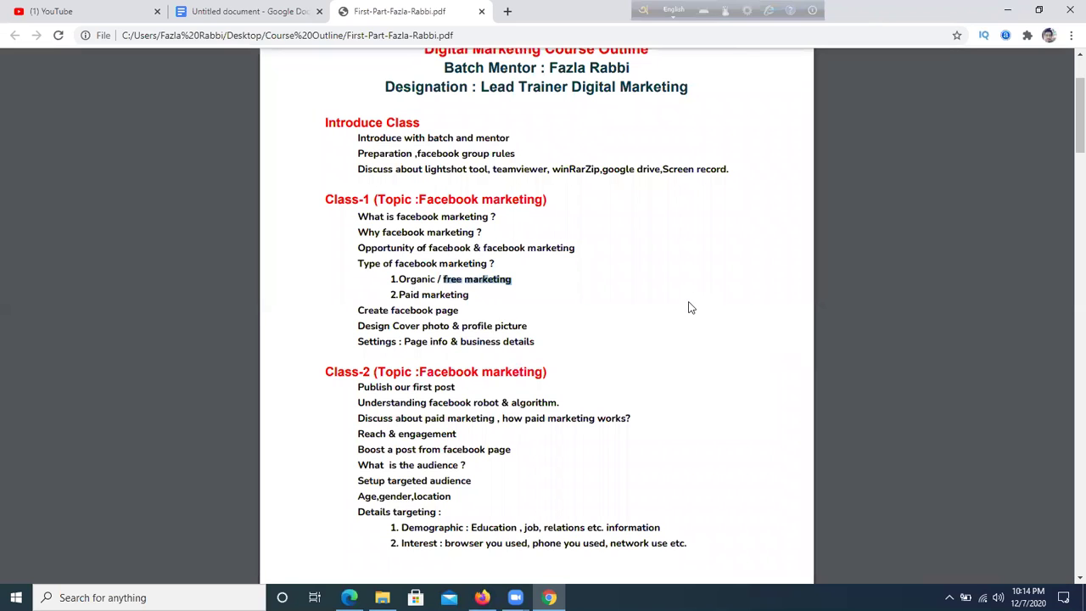
left_click(431, 299)
left_click_drag(391, 295, 484, 302)
left_click(402, 294)
left_click_drag(388, 294, 468, 294)
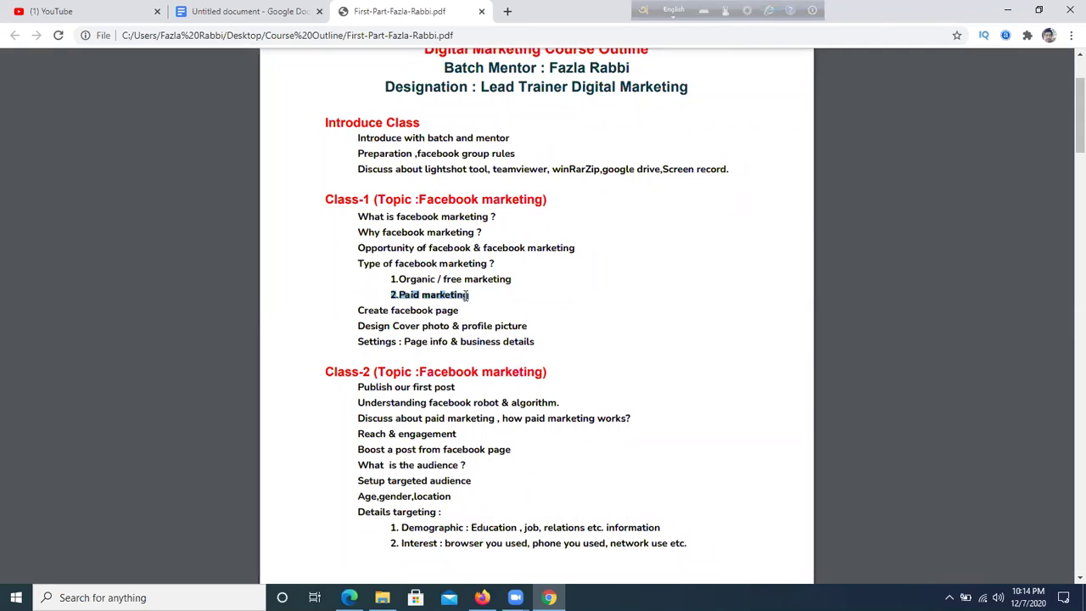
left_click(467, 295)
left_click_drag(400, 279, 532, 278)
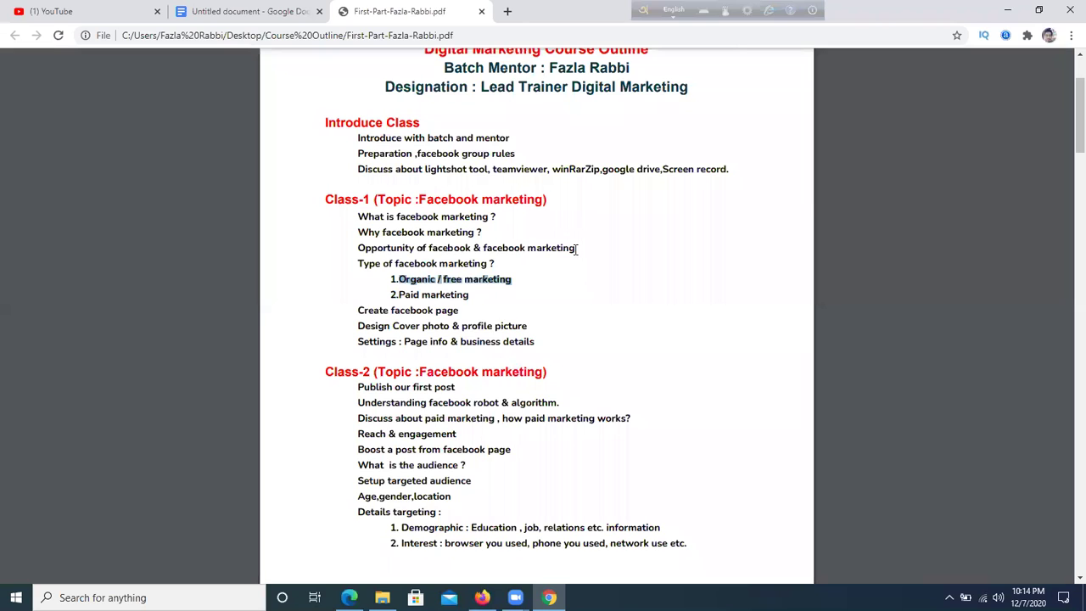
left_click(493, 279)
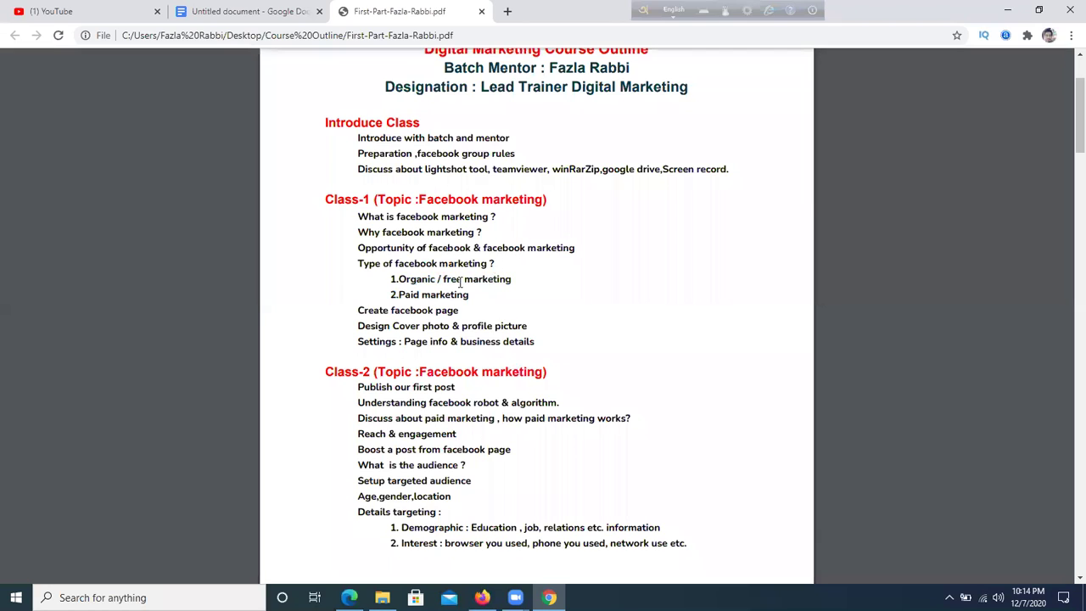
left_click_drag(391, 280, 509, 278)
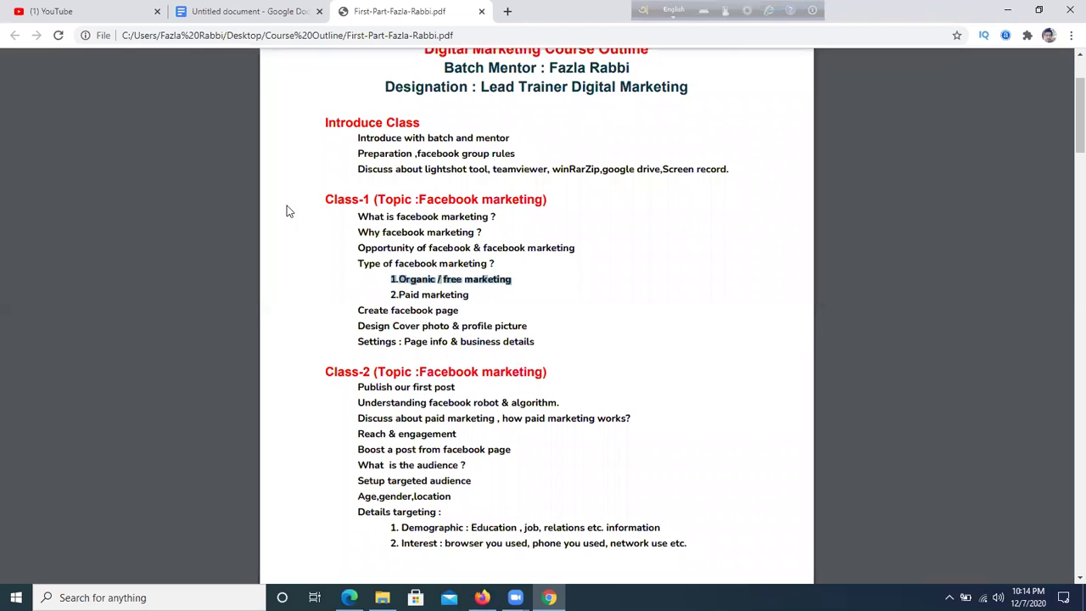
left_click(250, 11)
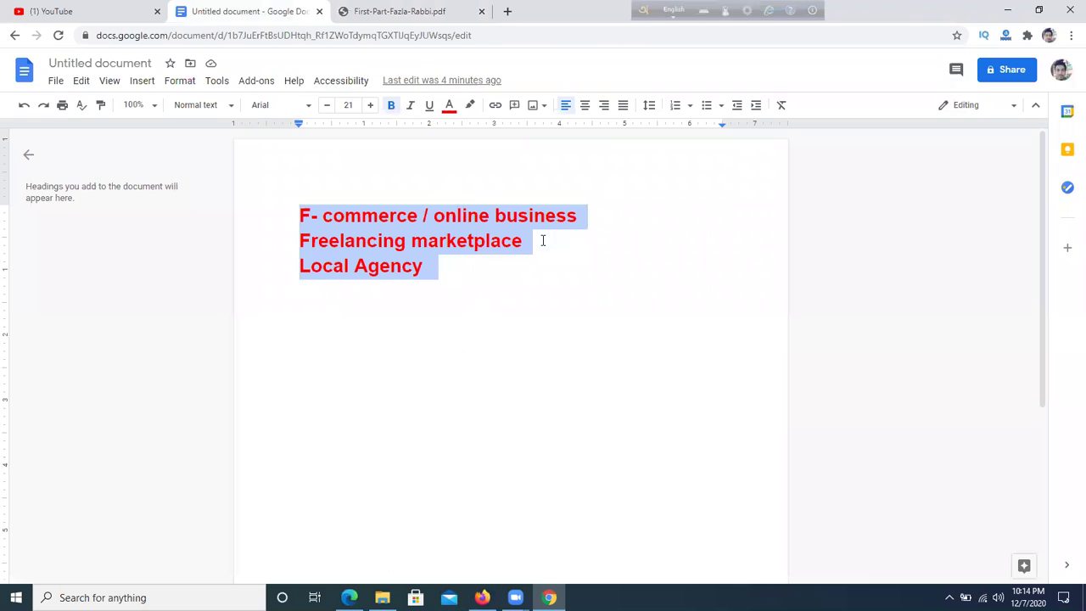
- Replace the three selected red lines with the heading 'Maximum Reach'
key("BackSpace")
type("MAx")
key("BackSpace")
key("BackSpace")
type("aximum Reach")
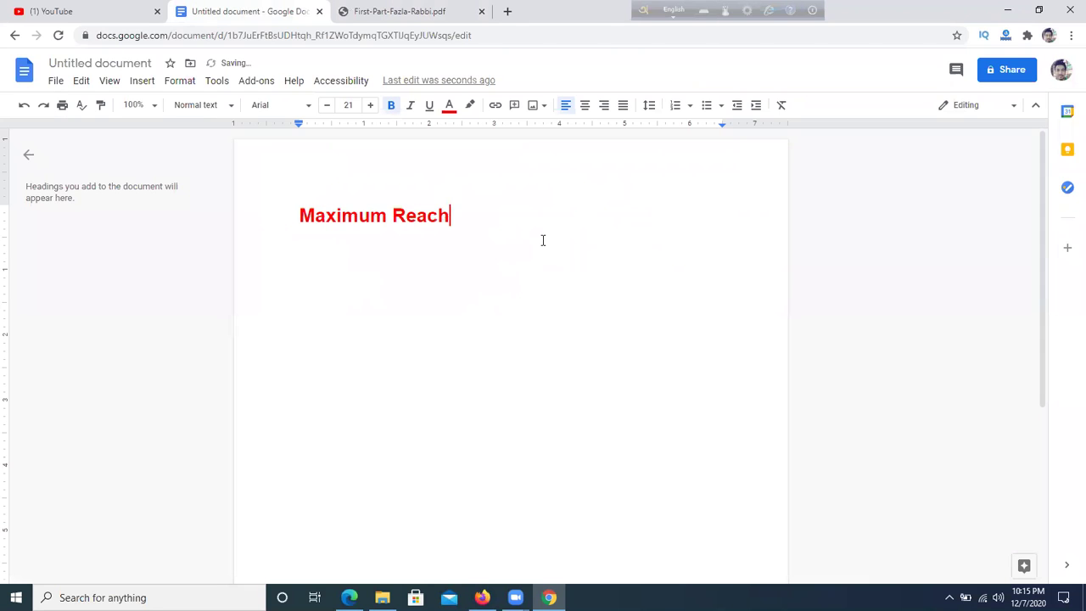
key("Return")
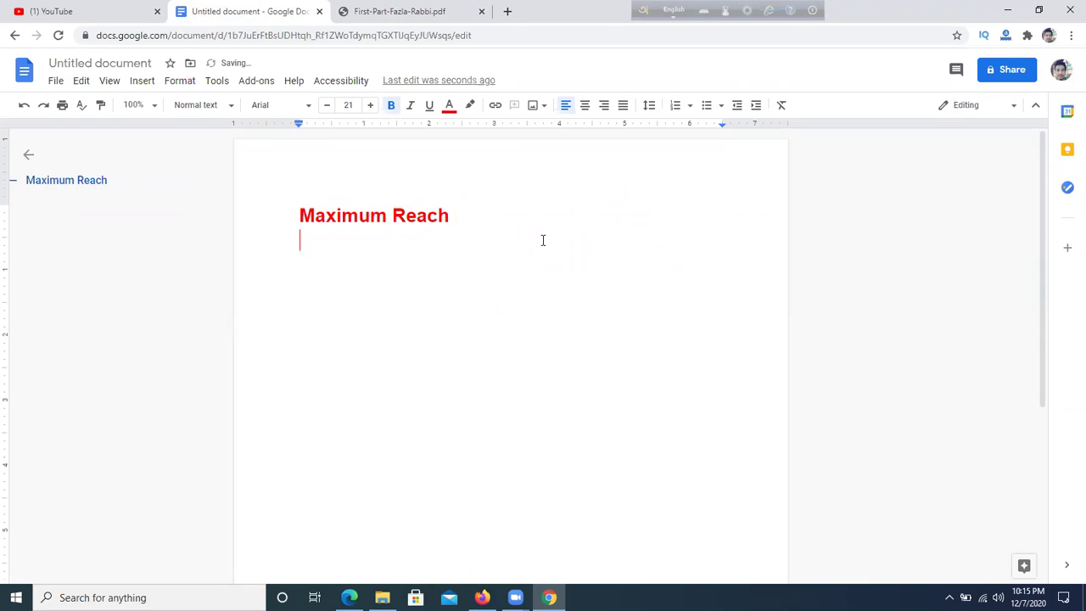
- Add an 'Average marketing' line below 'Maximum Reach', then bring the Facebook group page forward
left_click_drag(398, 212, 477, 216)
left_click(477, 218)
key("Return")
type("AVe")
key("BackSpace")
key("BackSpace")
type("verage ")
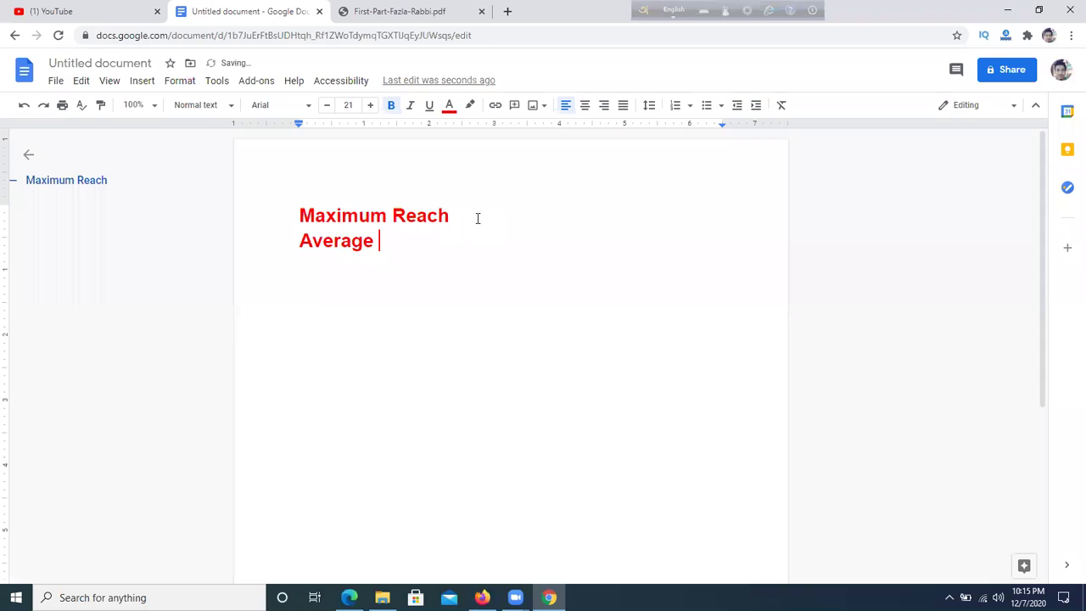
type("marketing")
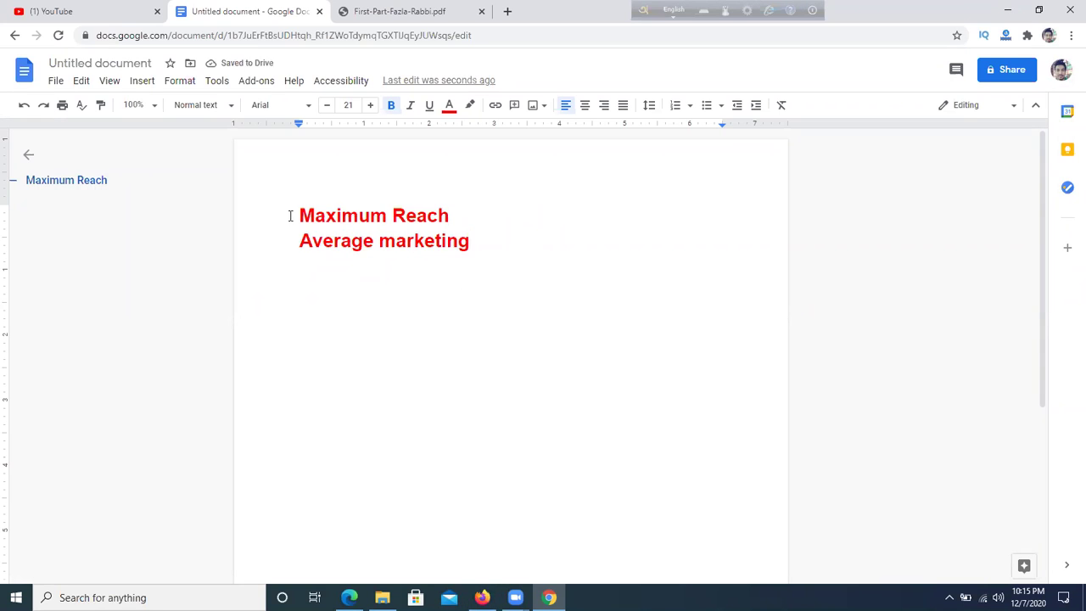
left_click_drag(299, 216, 495, 206)
left_click(495, 206)
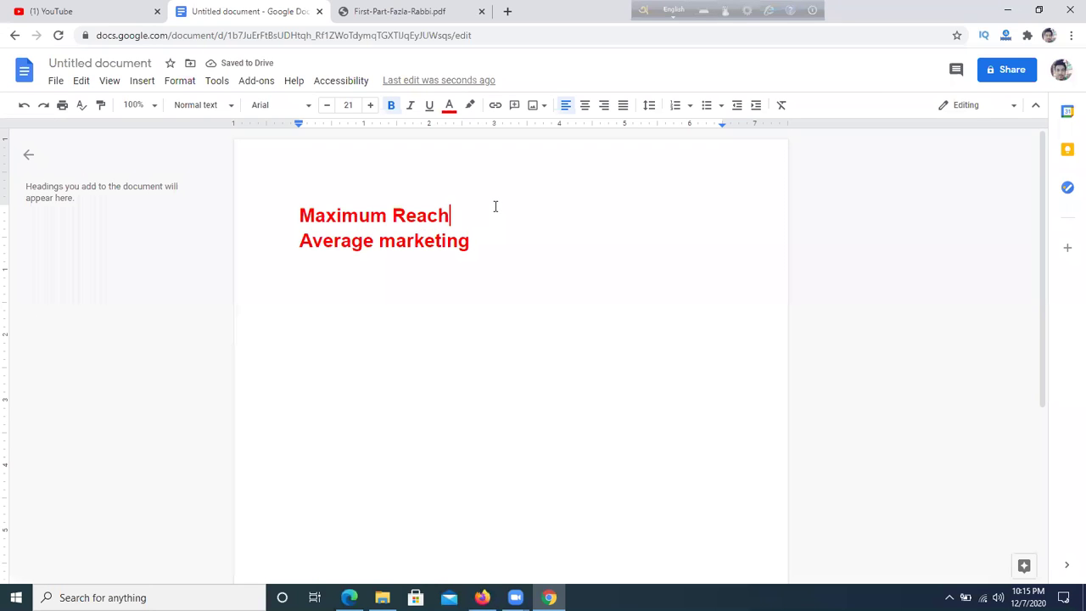
left_click(549, 597)
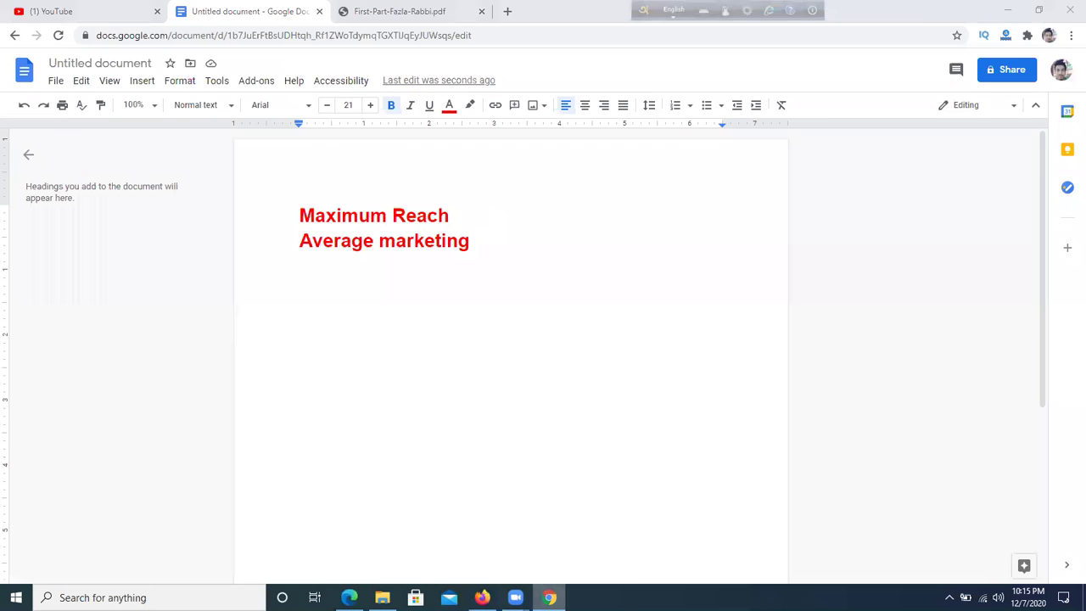
scroll(562, 291, "up", 3)
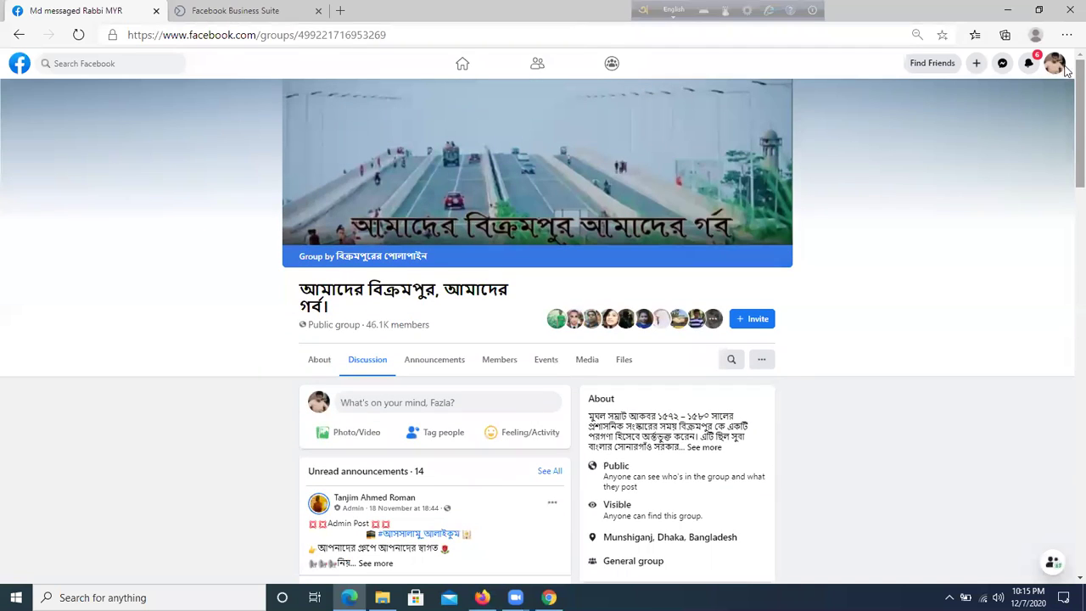
- Go to your own Facebook profile from the account menu, then view and close Notifications
left_click(1056, 65)
left_click(925, 96)
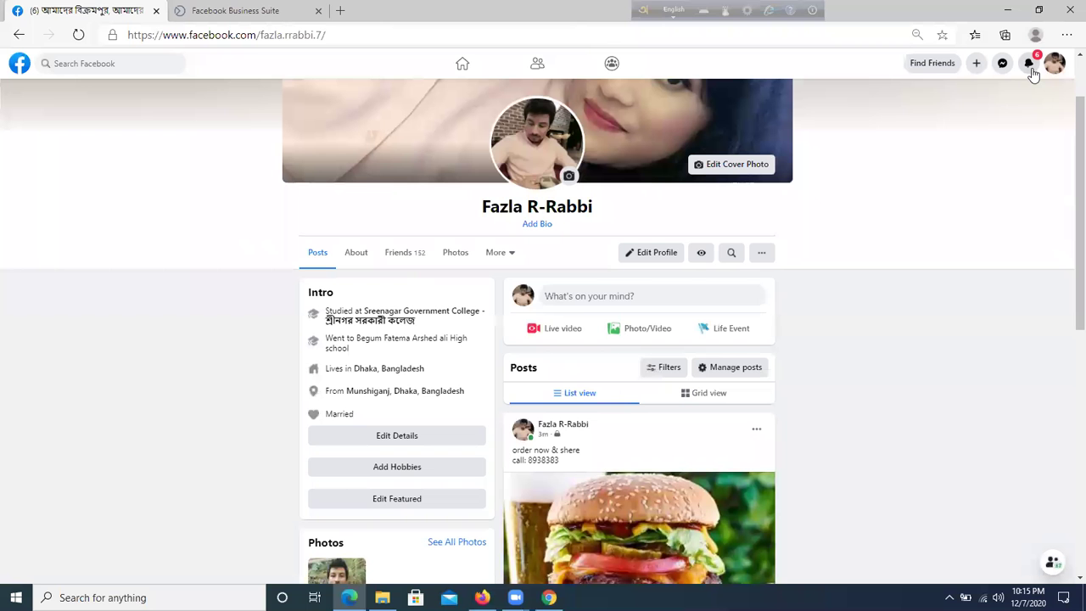
left_click(1030, 67)
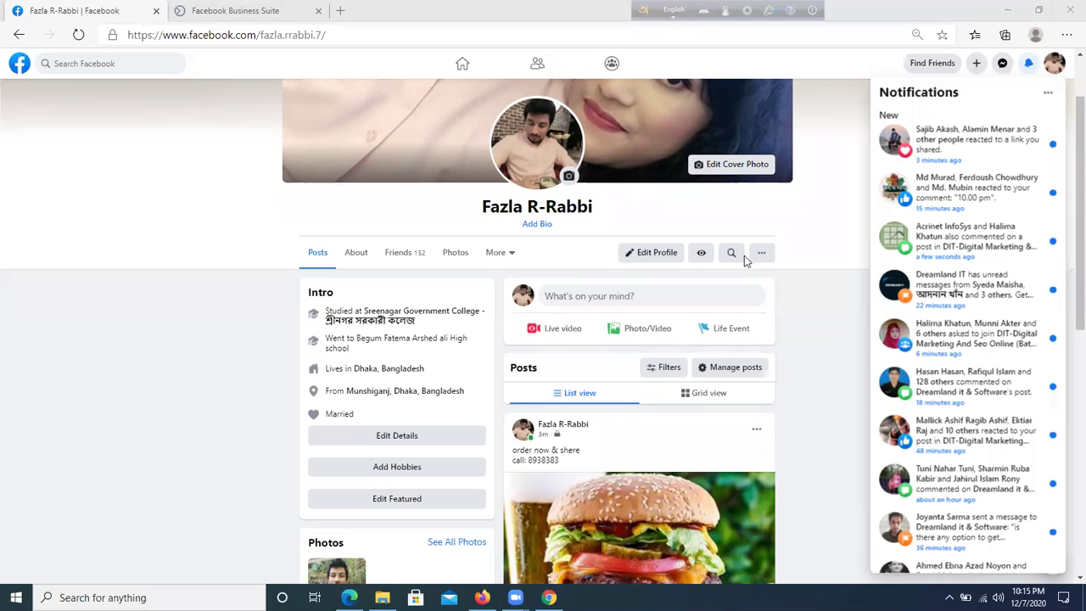
left_click(842, 329)
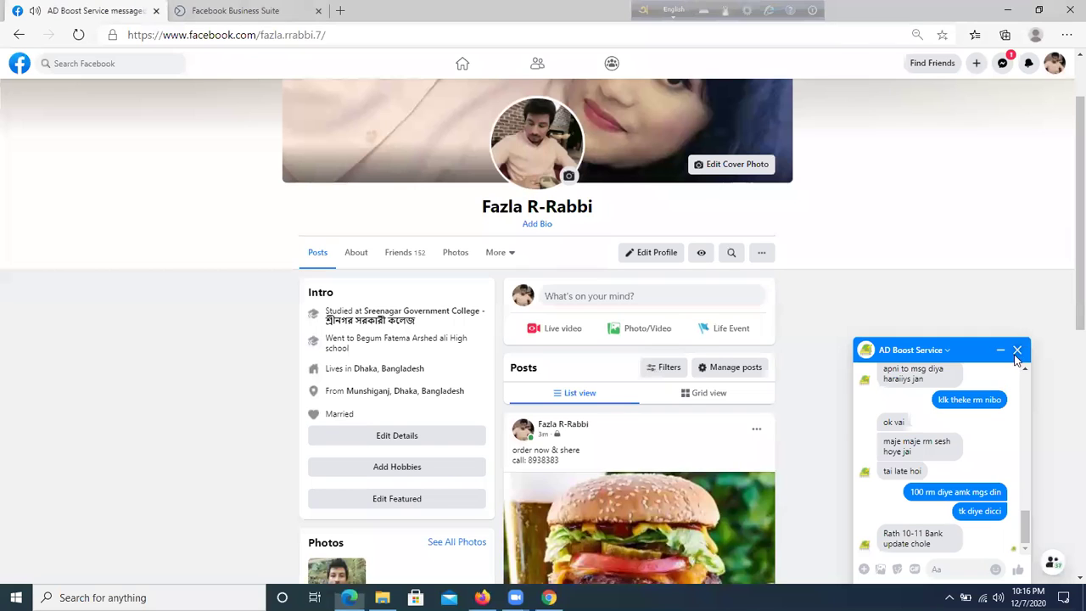
- Close the AD Boost Service chat and scroll the profile down to the burger post
left_click(1017, 350)
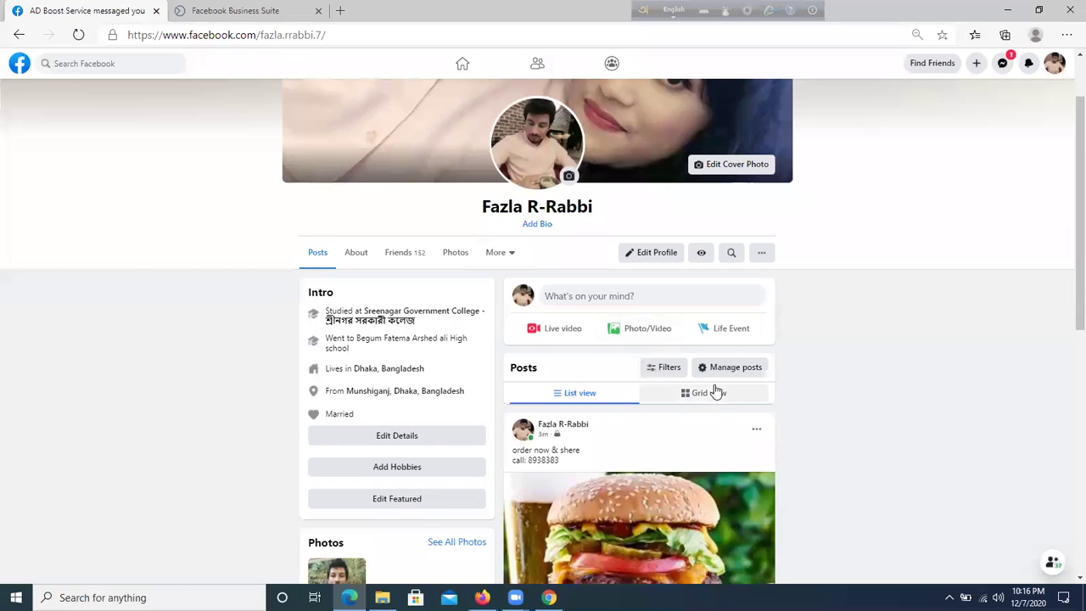
scroll(747, 374, "down", 2)
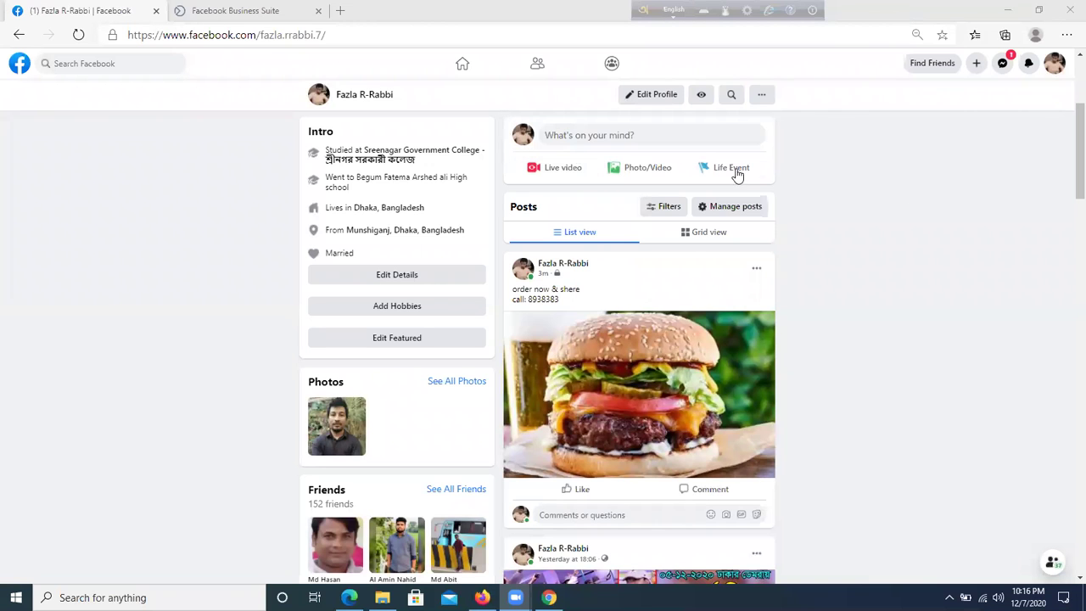
scroll(722, 260, "up", 4)
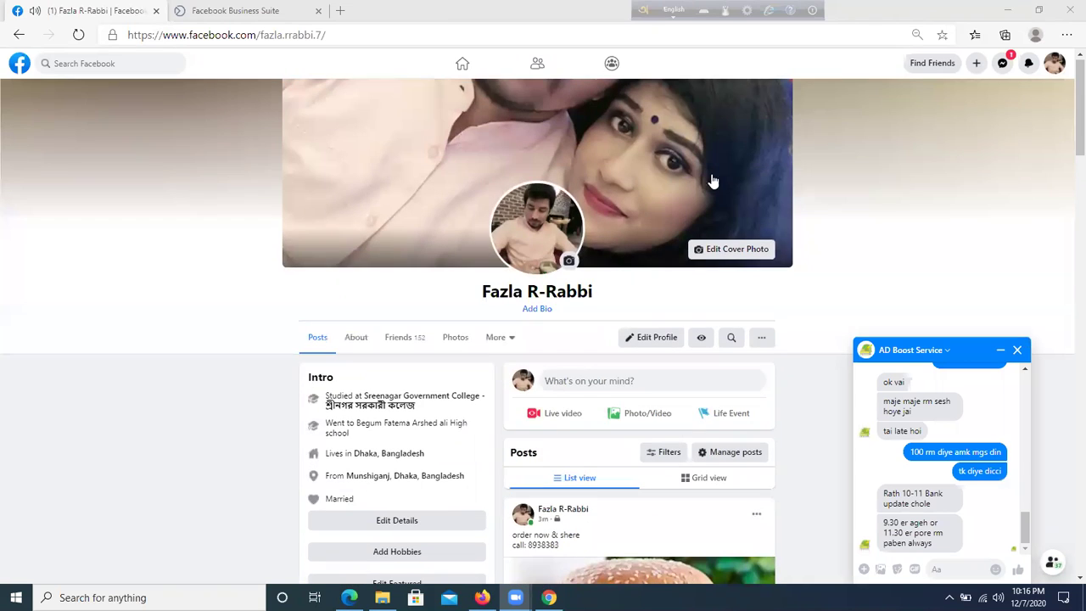
left_click(1016, 349)
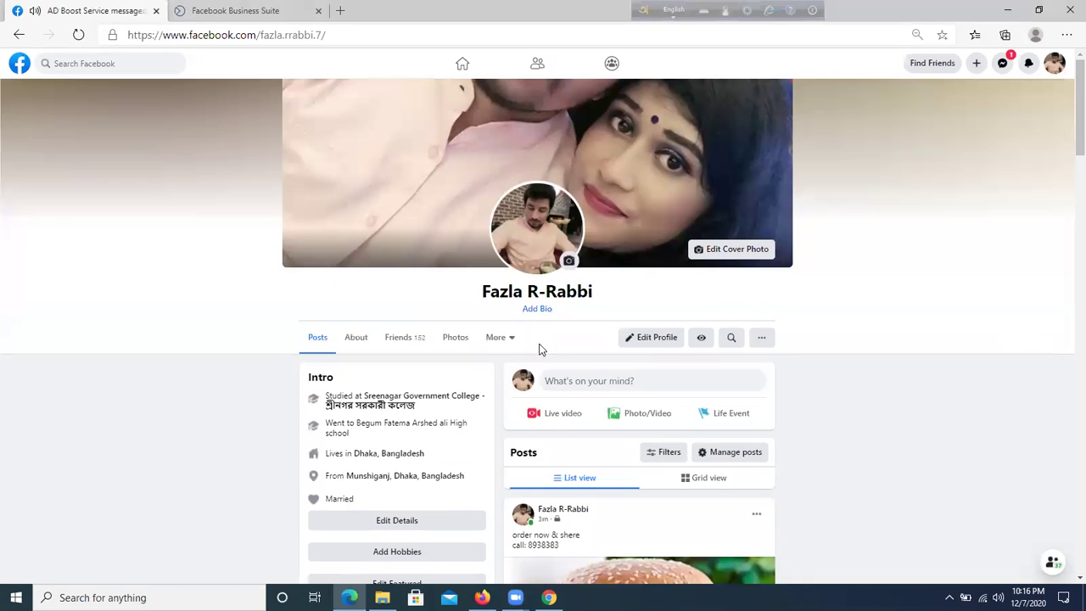
scroll(852, 321, "down", 2)
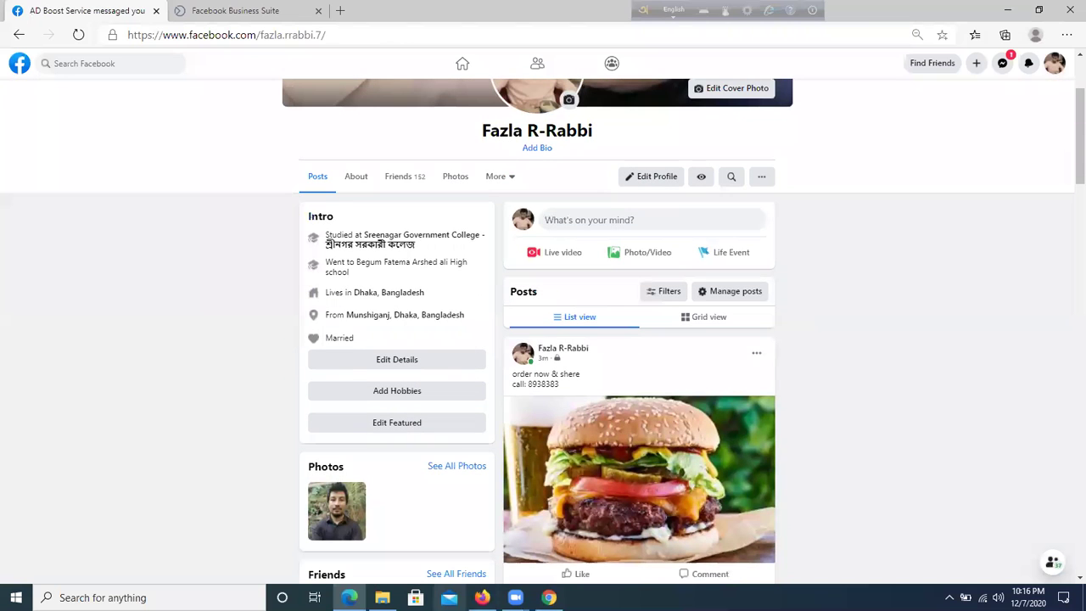
scroll(545, 351, "up", 2)
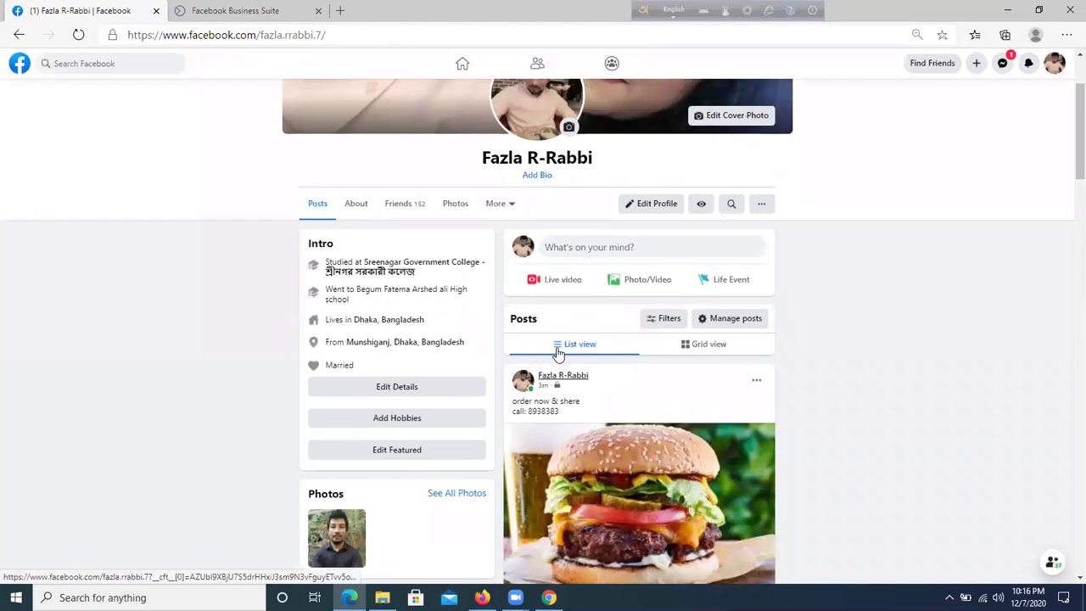
scroll(581, 334, "down", 1)
scroll(581, 335, "down", 2)
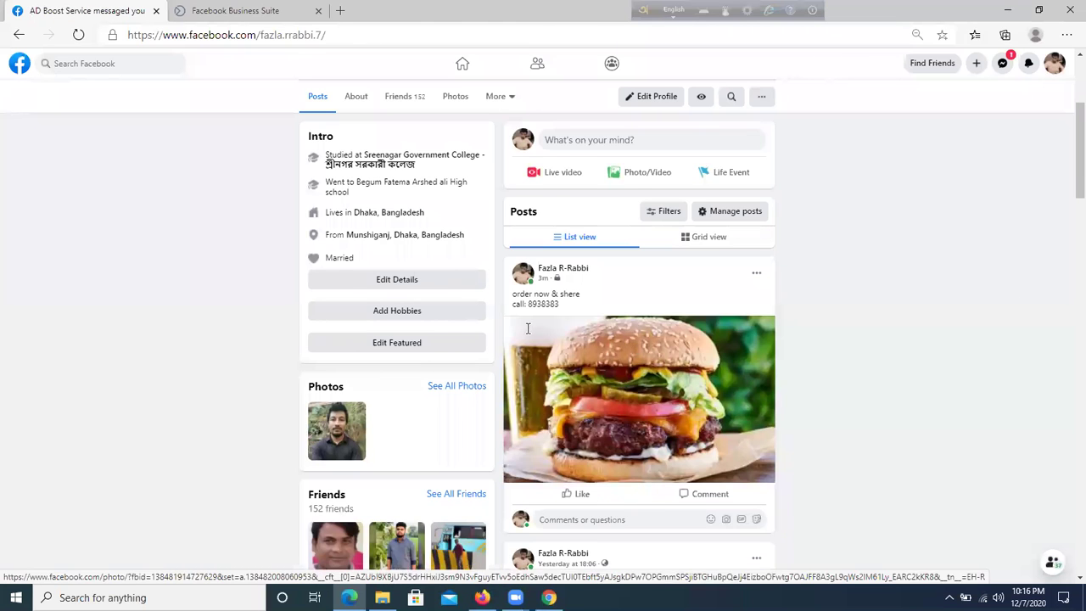
scroll(528, 334, "up", 1)
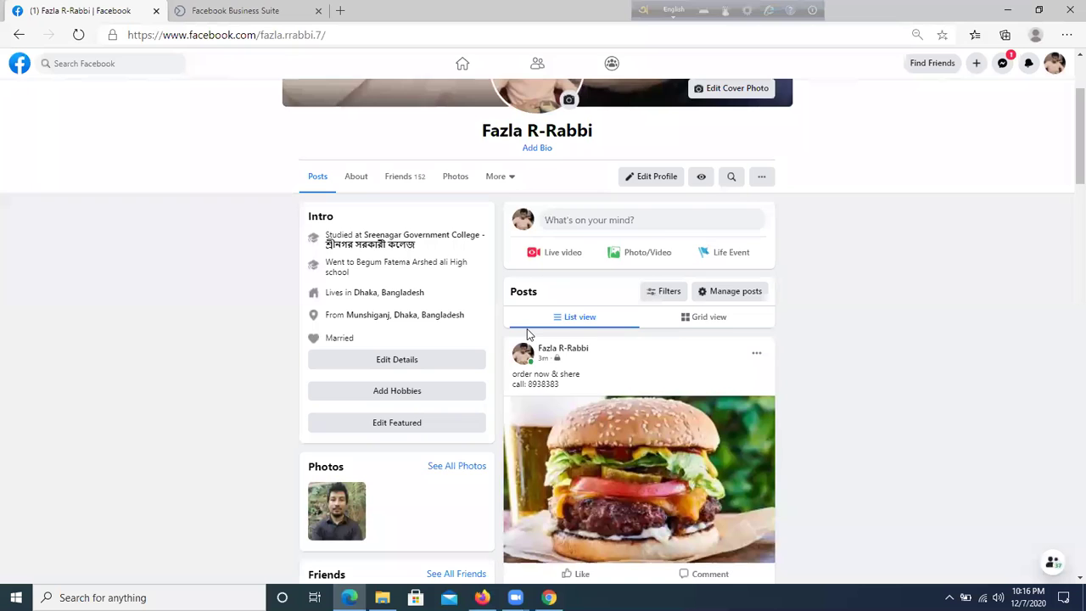
scroll(527, 333, "down", 1)
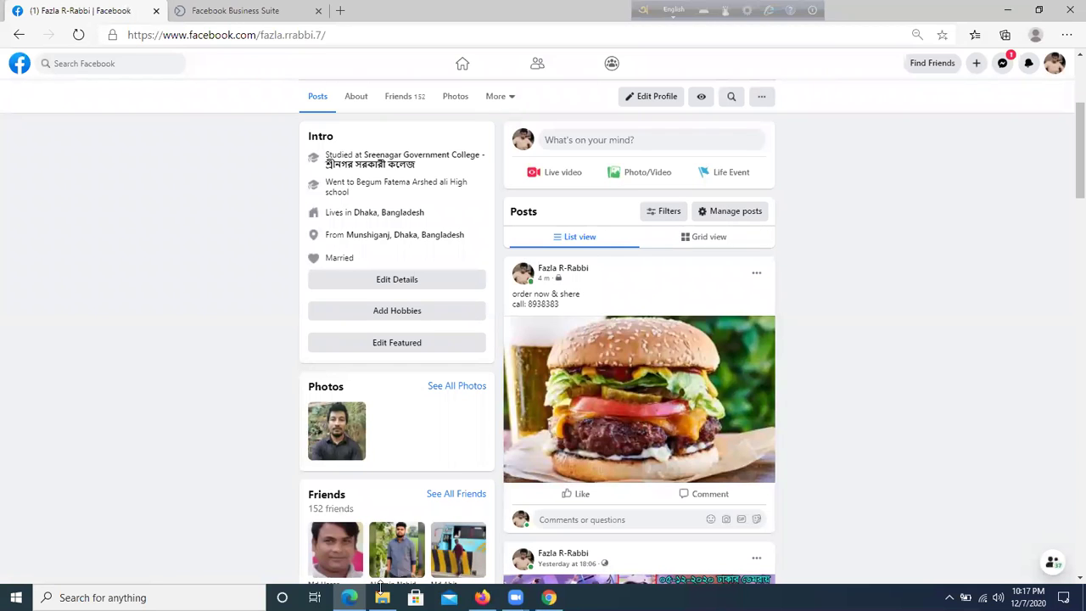
left_click(350, 598)
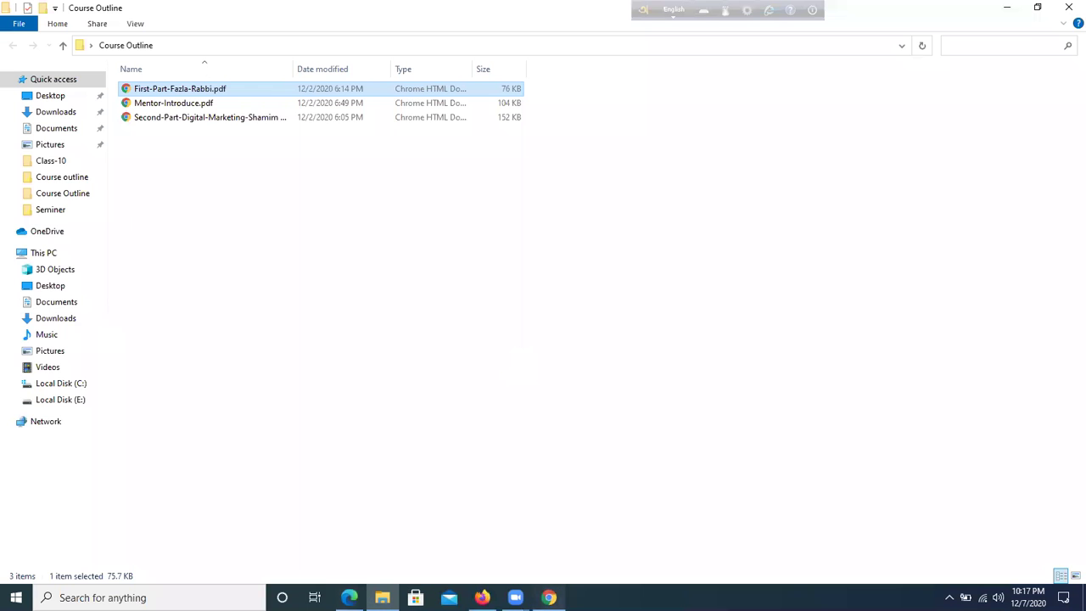
- Add a lowercase 'iphone' line below 'Average marketing', undoing its auto-capitalisation
left_click(548, 597)
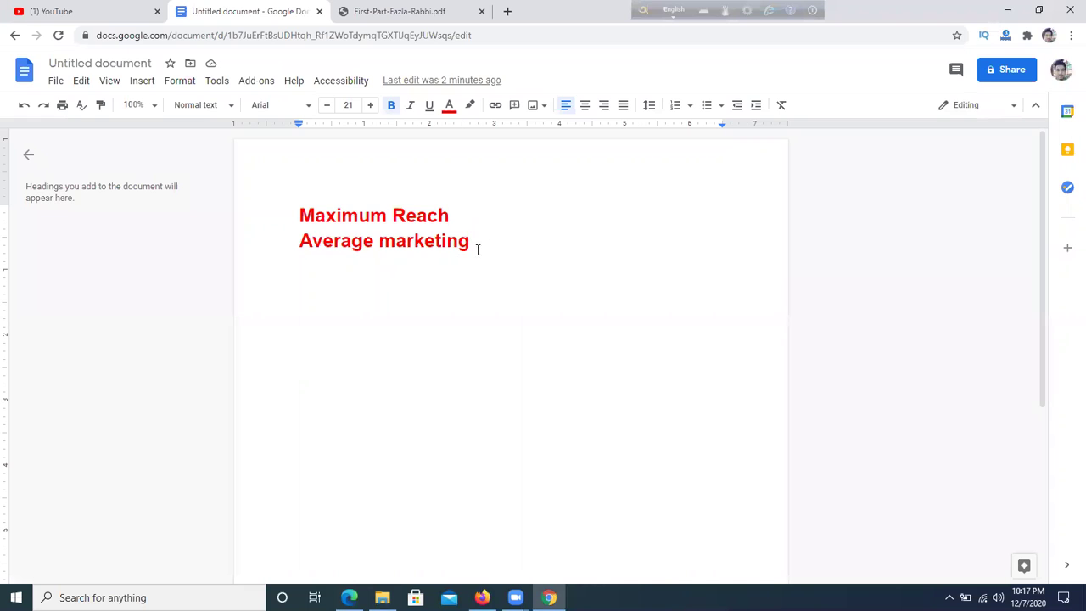
key("Return")
key("Return")
type("iphone")
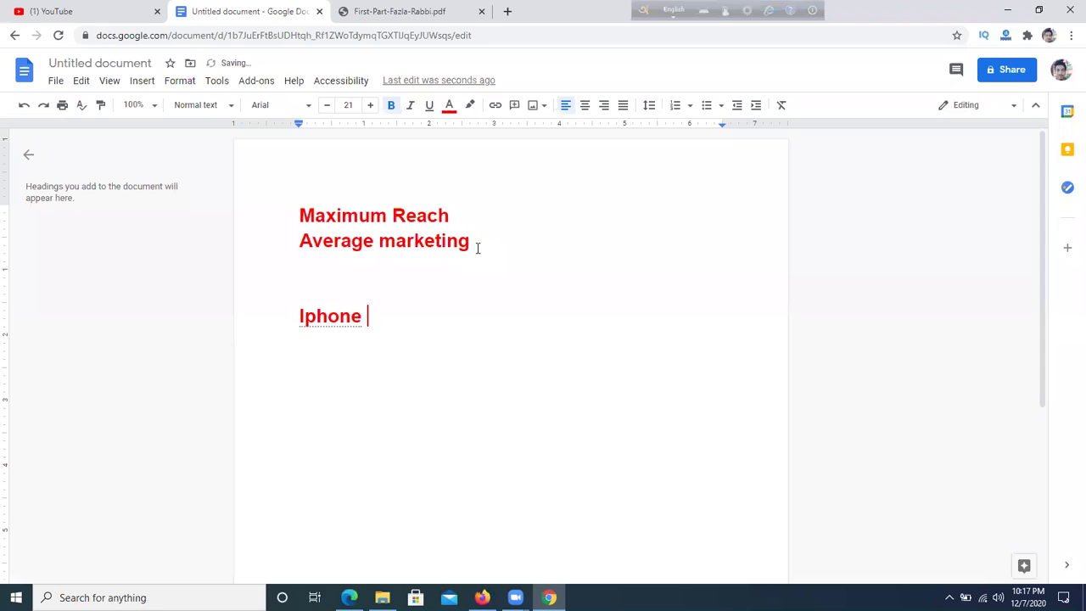
mouse_move(354, 315)
left_click(320, 295)
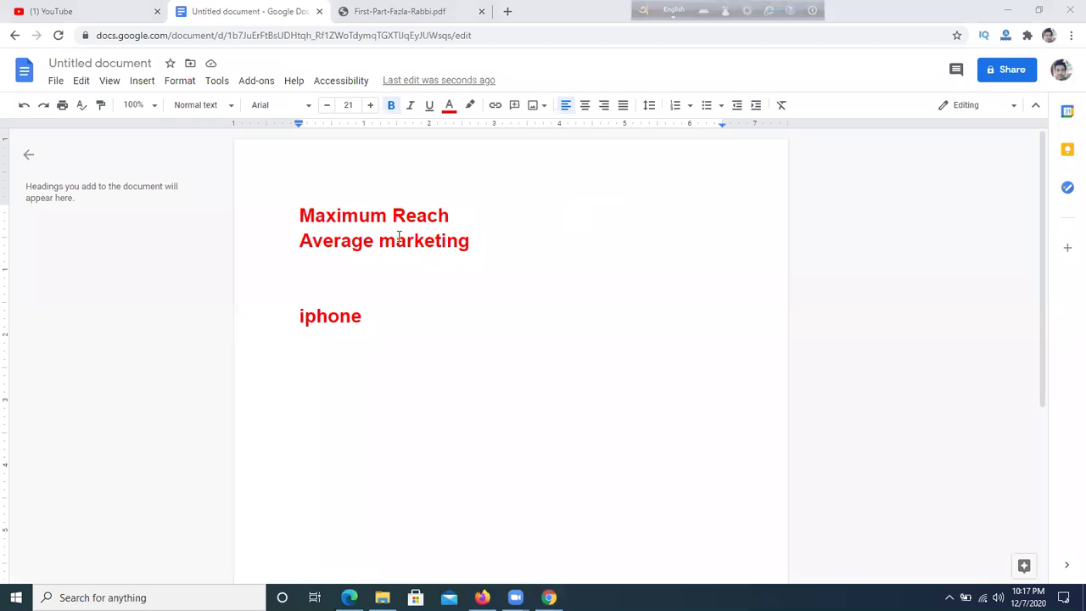
left_click_drag(299, 241, 480, 240)
left_click(371, 241)
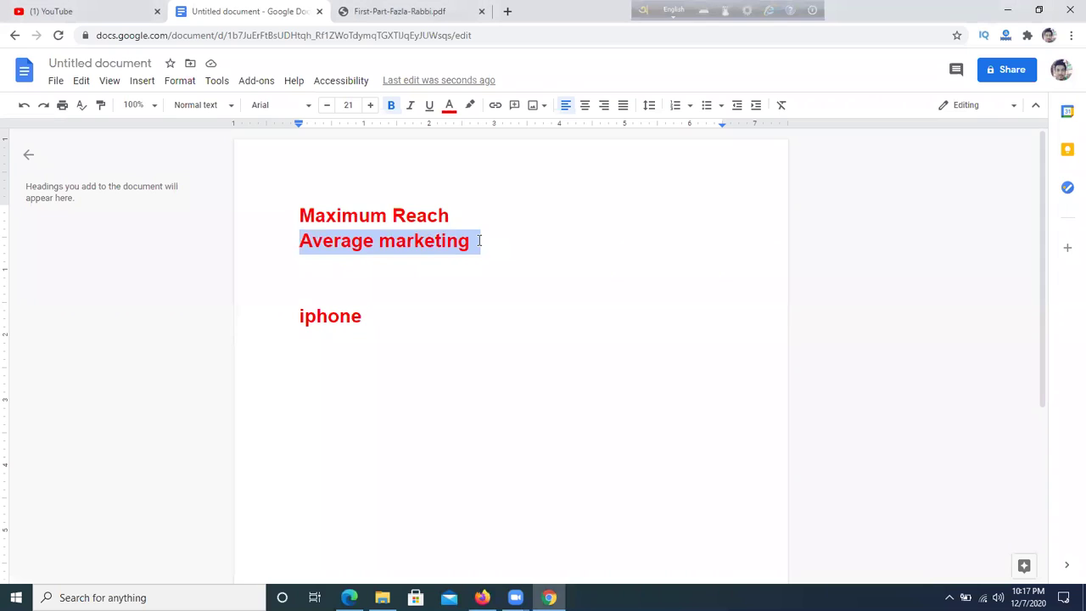
- Replace the 'Average marketing' line with '15-35 target', correcting the misspelling 'targed'
key("BackSpace")
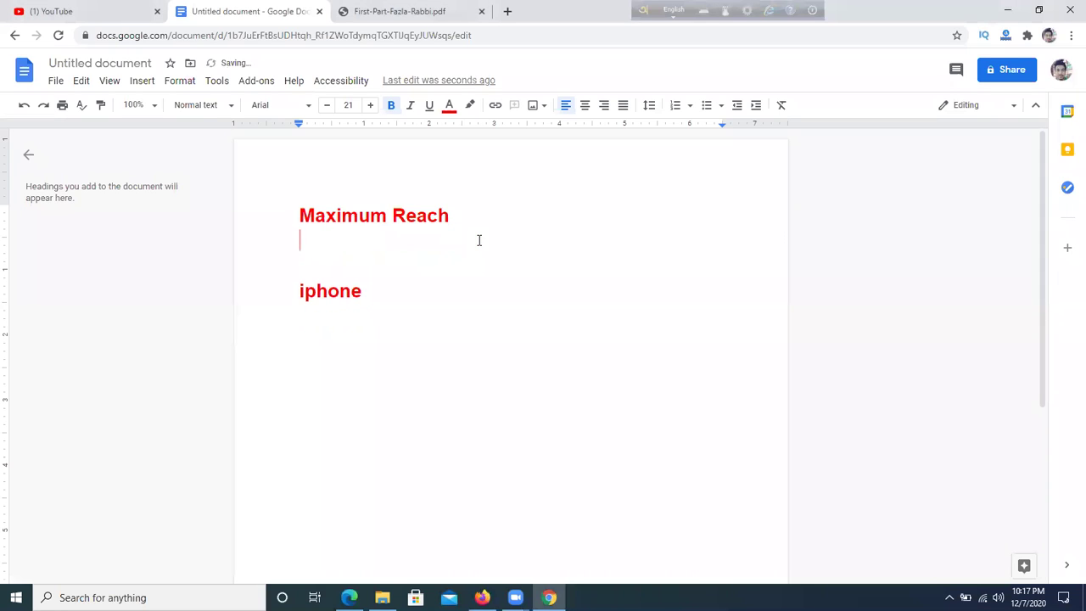
type("15-35 ")
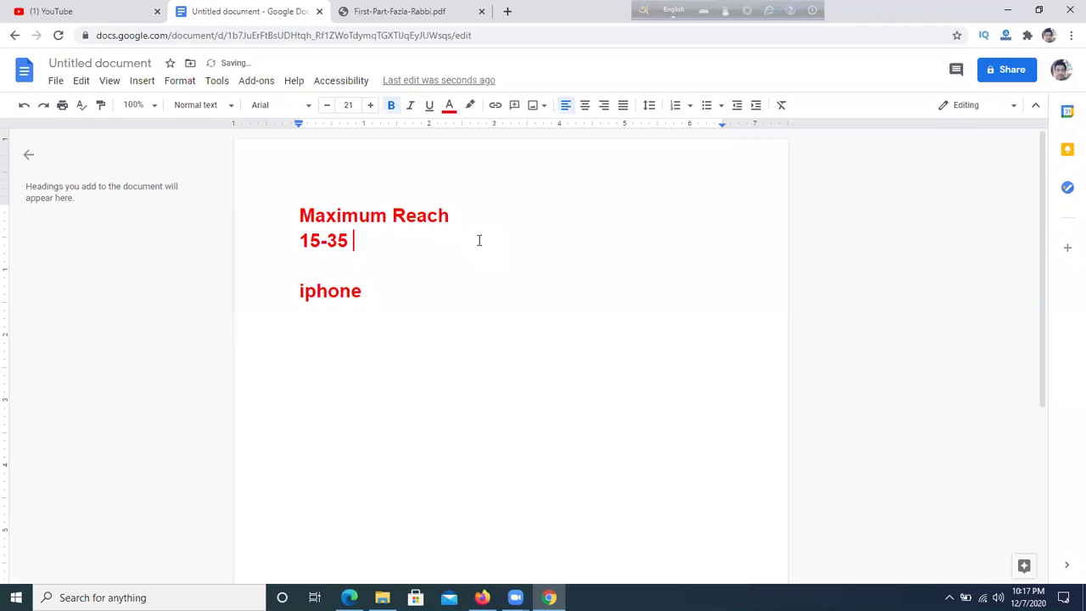
type("targed")
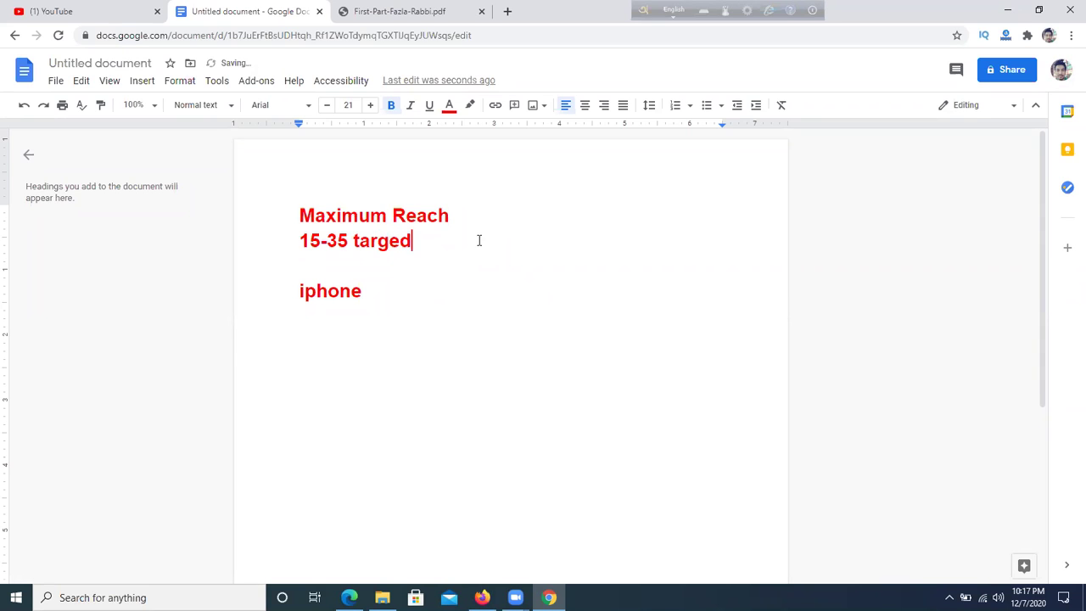
left_click_drag(302, 241, 382, 244)
left_click(382, 243)
left_click(373, 217)
- Delete the '15-35 target' line from the notes
left_click(429, 289)
mouse_move(297, 237)
left_mouse_down()
mouse_move(380, 244)
mouse_move(287, 232)
left_mouse_up()
left_click(420, 252)
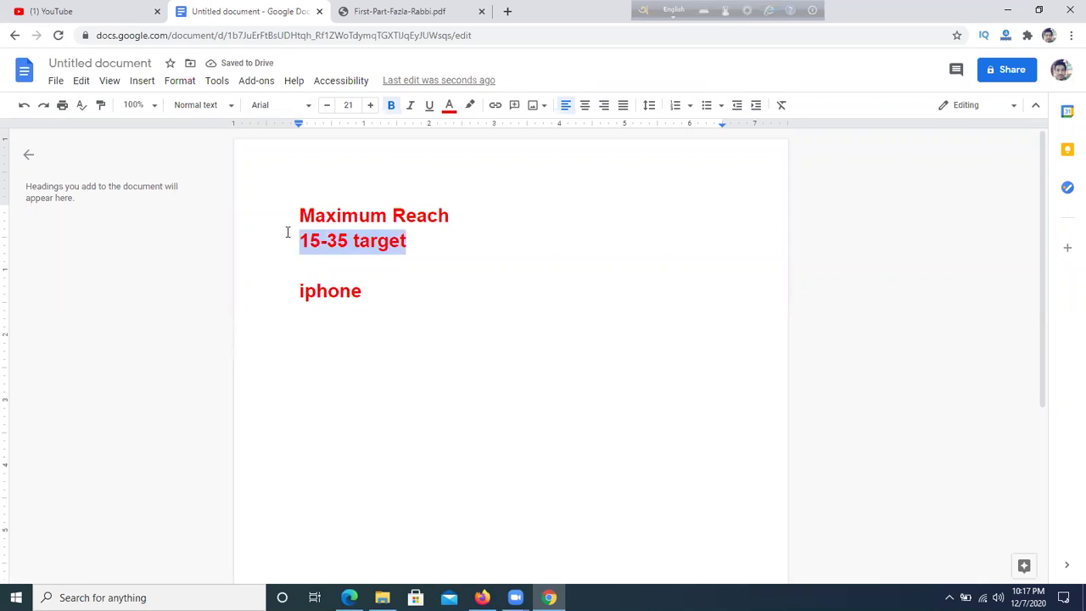
left_click(497, 335)
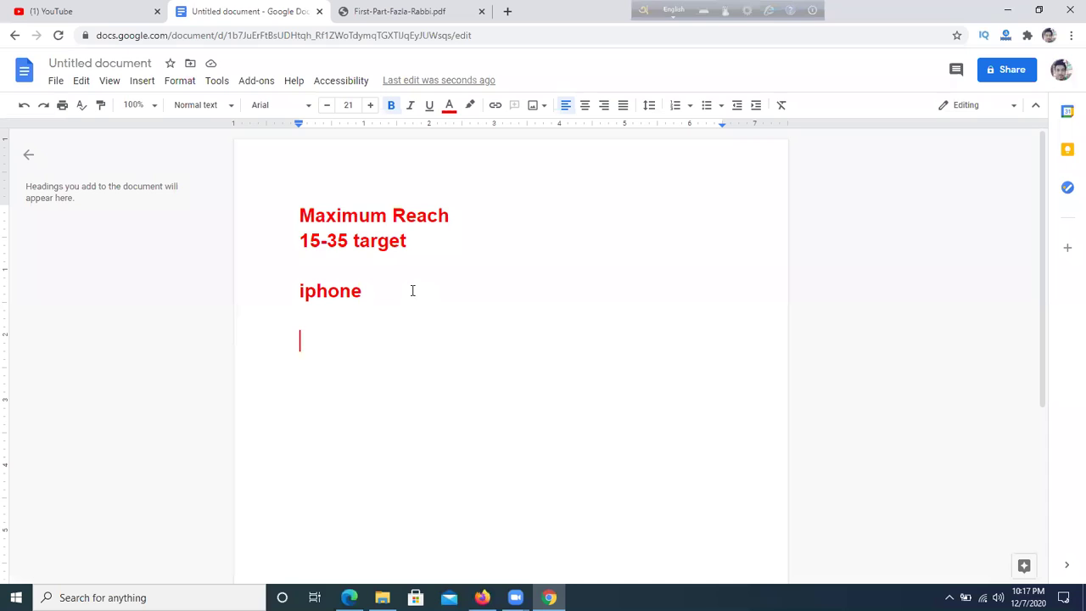
left_click_drag(300, 241, 439, 240)
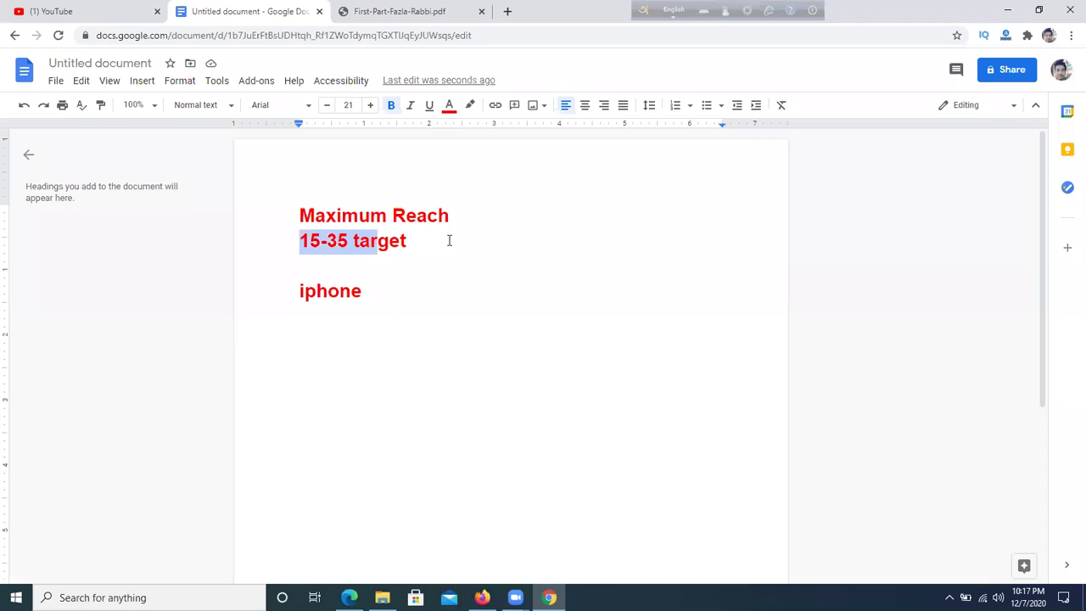
left_click(449, 240)
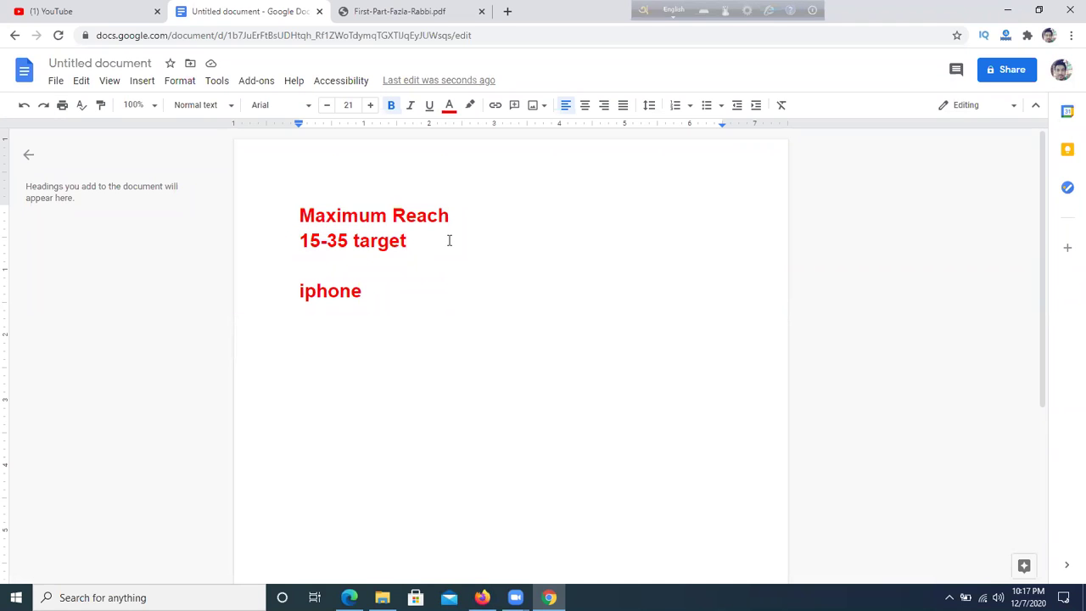
left_click_drag(301, 241, 473, 262)
left_click(492, 266)
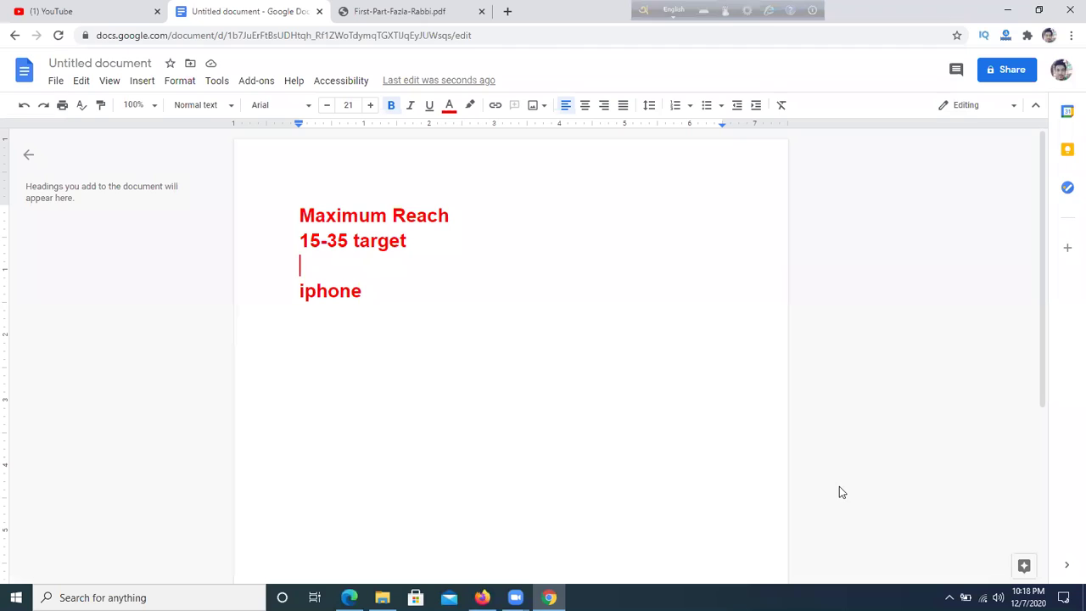
left_click(531, 323)
left_click_drag(300, 240, 433, 245)
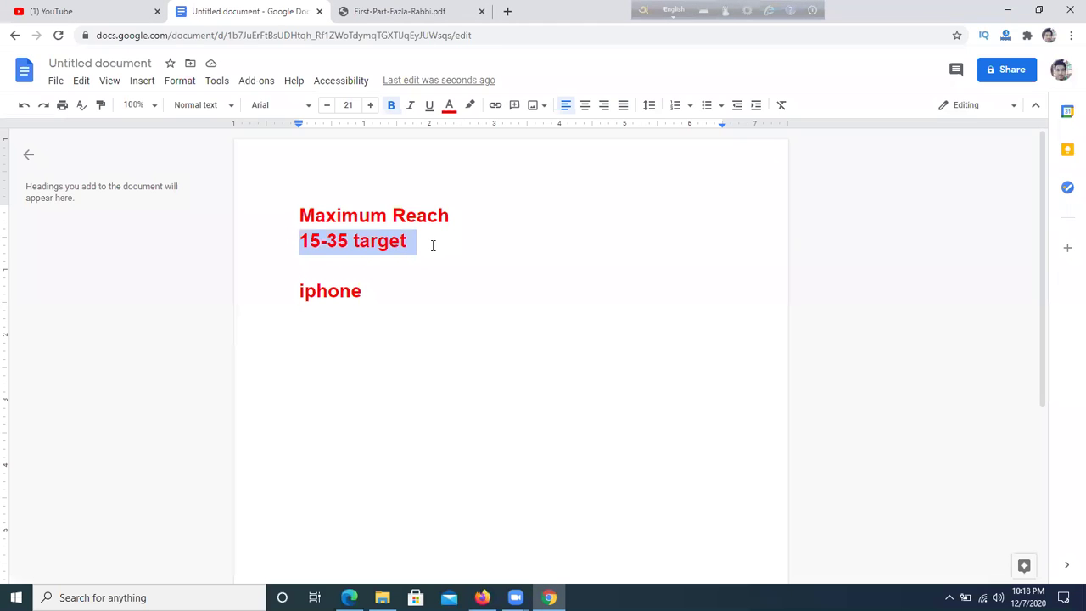
key("BackSpace")
key("BackSpace")
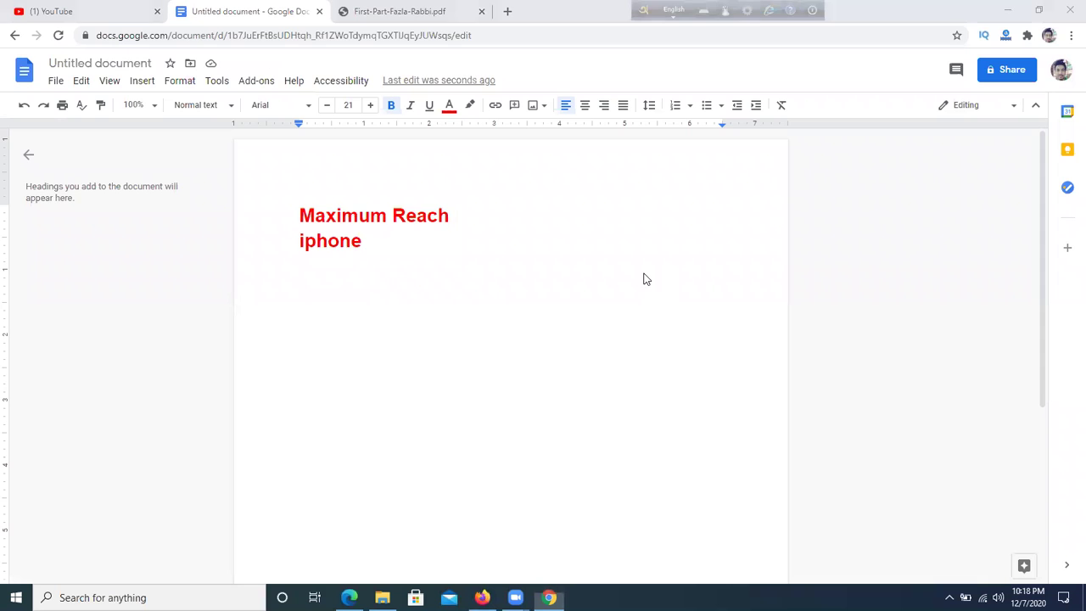
- Highlight the '2.Paid marketing' item in the course outline PDF, then return to the notes
left_click(402, 12)
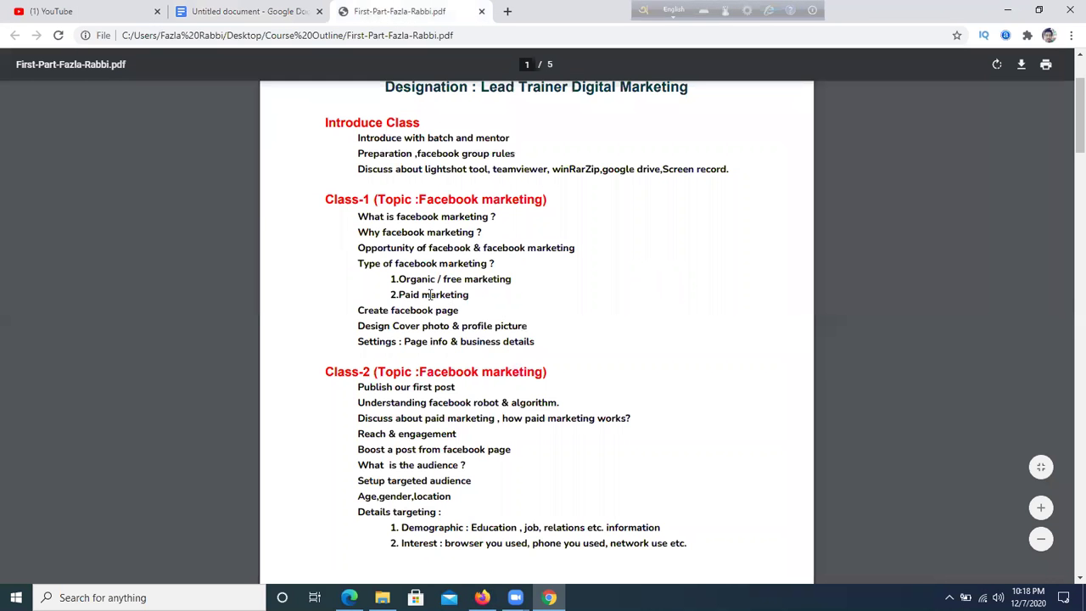
left_click_drag(391, 294, 469, 297)
left_click(248, 11)
- Delete the 'iphone' line and the 'Maximum Reach' heading, leaving the page empty
left_click_drag(298, 214, 475, 218)
left_click(472, 218)
left_click_drag(379, 252, 245, 249)
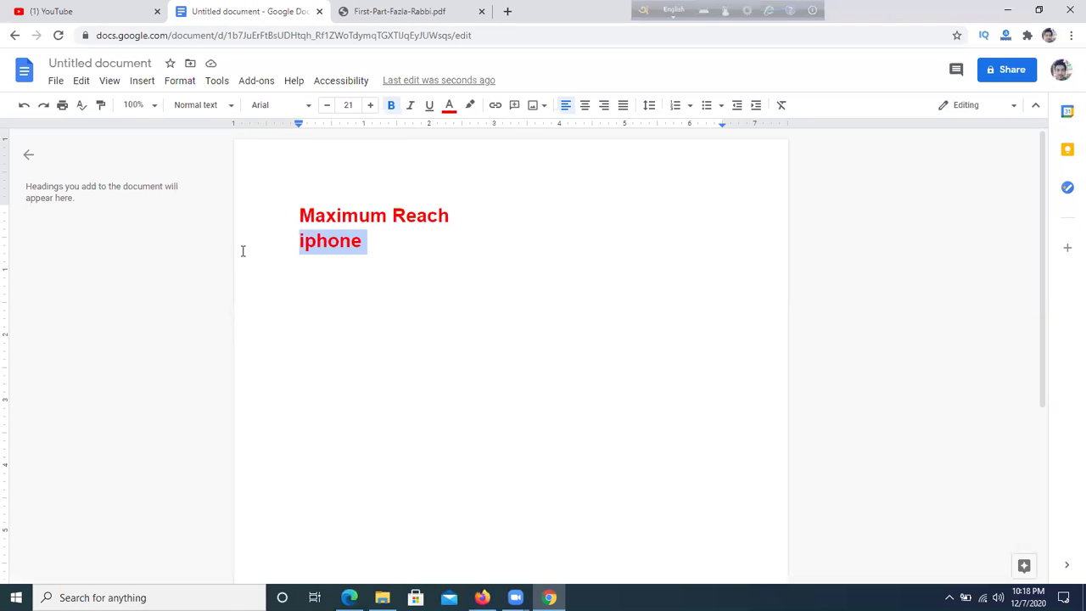
key("BackSpace")
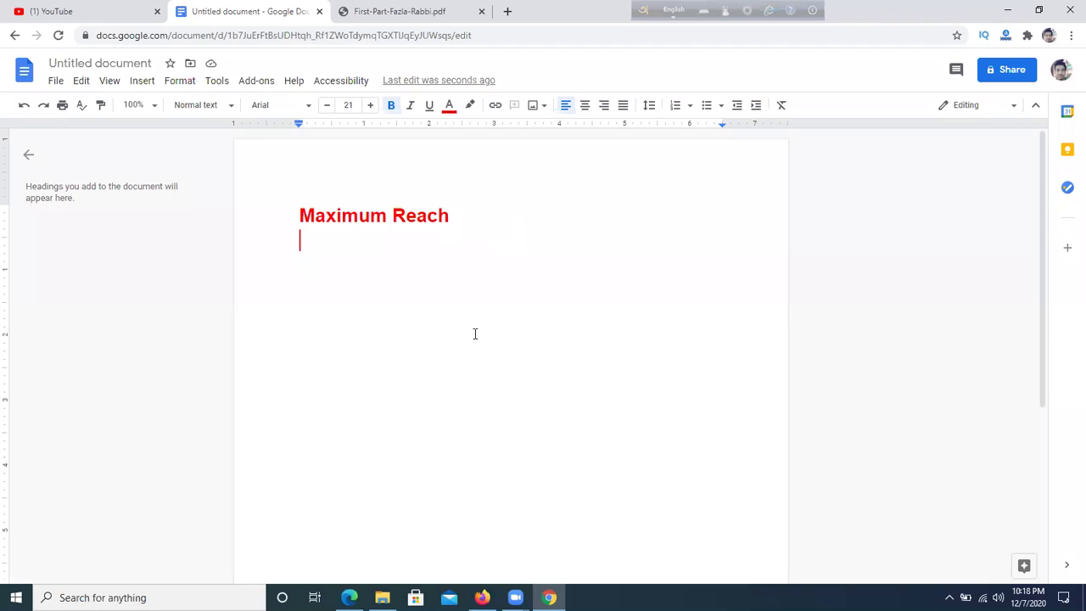
left_click_drag(300, 219, 480, 222)
left_click(543, 416)
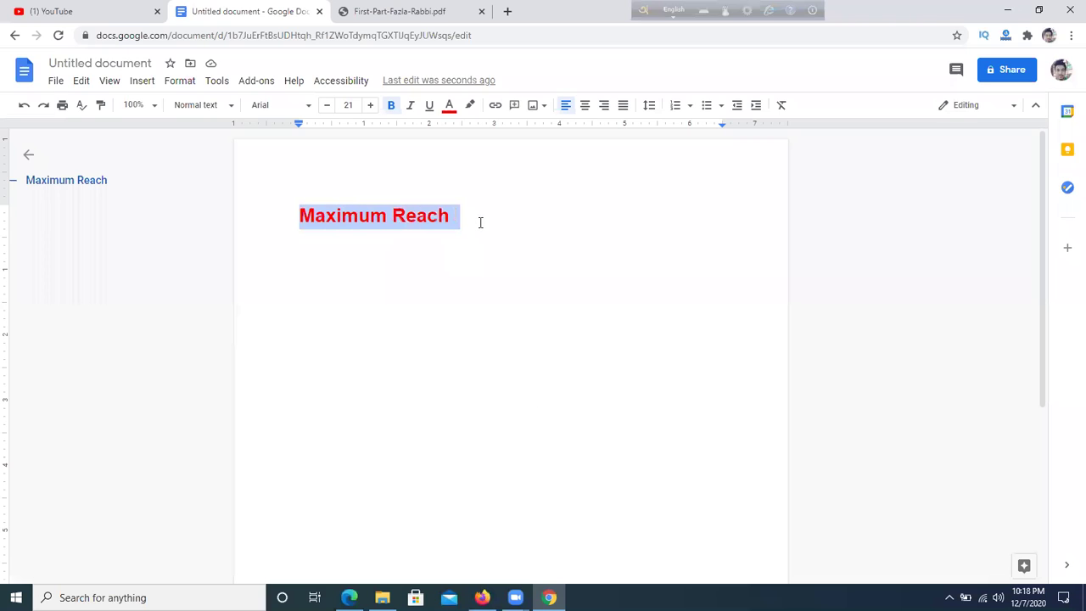
key("BackSpace")
- Highlight '2.Paid marketing' in the course outline again and go back to the notes
left_click(412, 8)
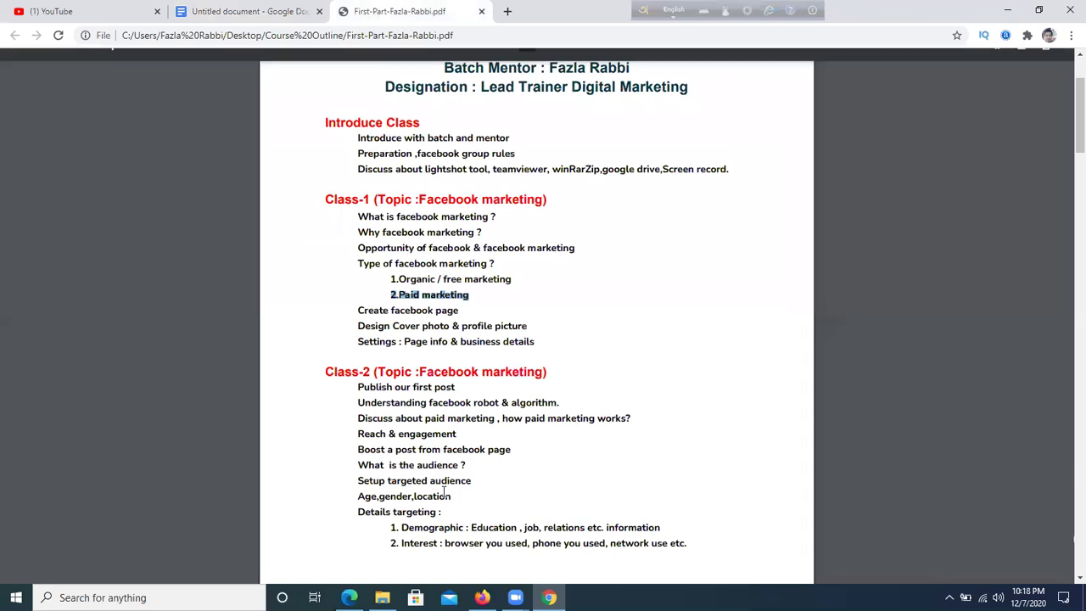
left_click(582, 332)
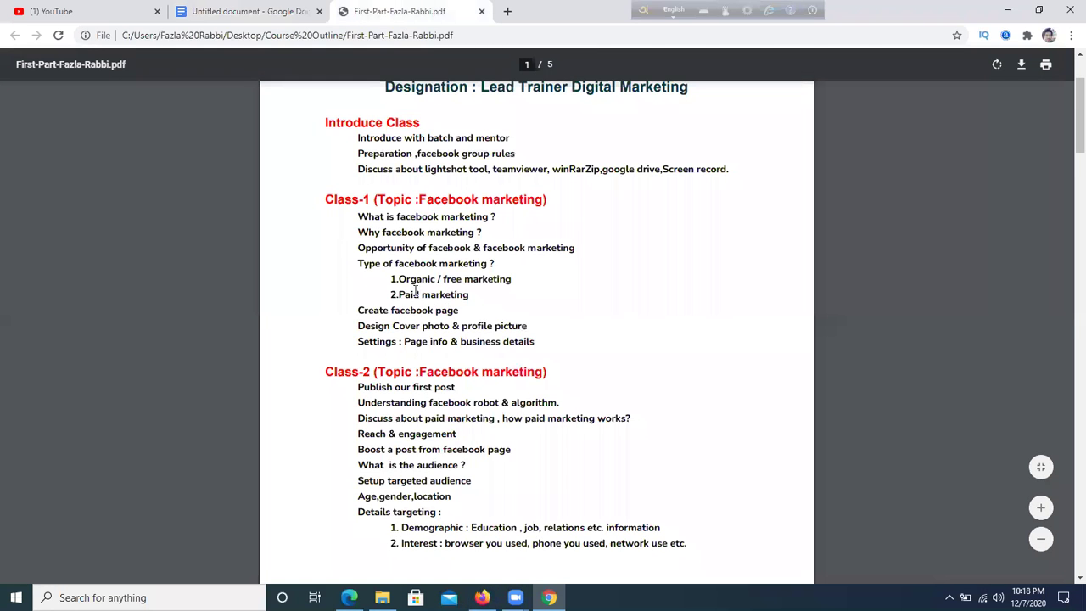
left_click_drag(393, 294, 490, 300)
left_click(489, 300)
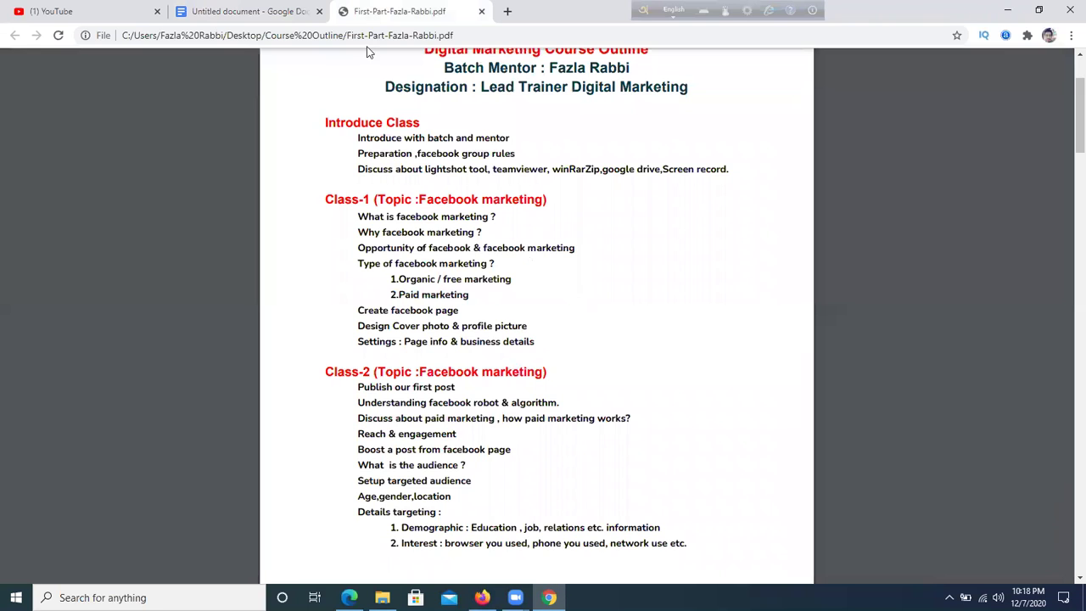
left_click(286, 10)
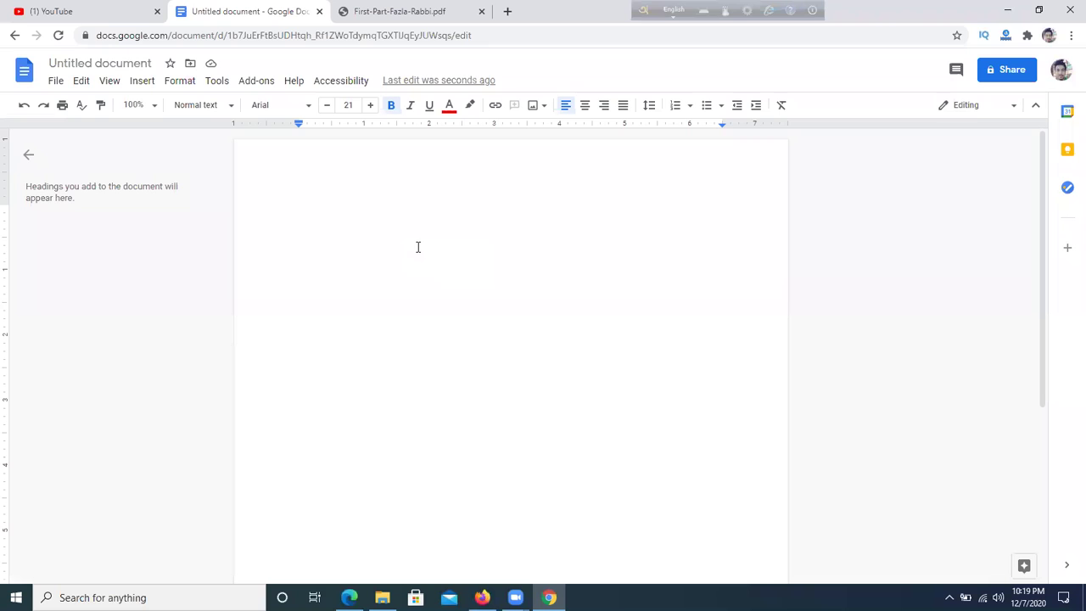
- Type 'Target marketing kora' and 'Maximum reach' on two separate lines
type("T")
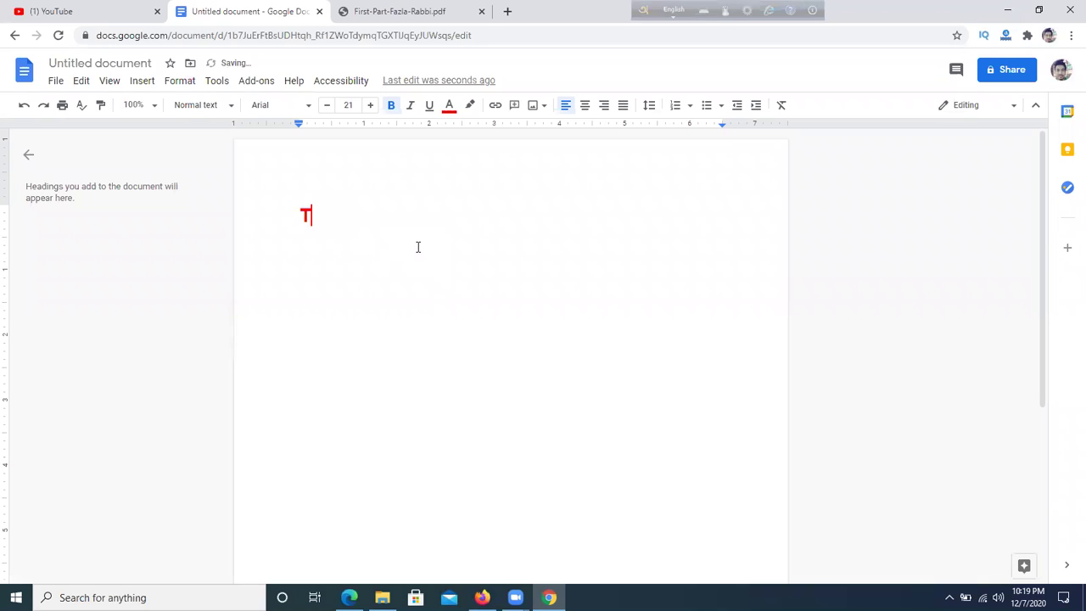
type("argedt")
key("BackSpace")
key("BackSpace")
key("BackSpace")
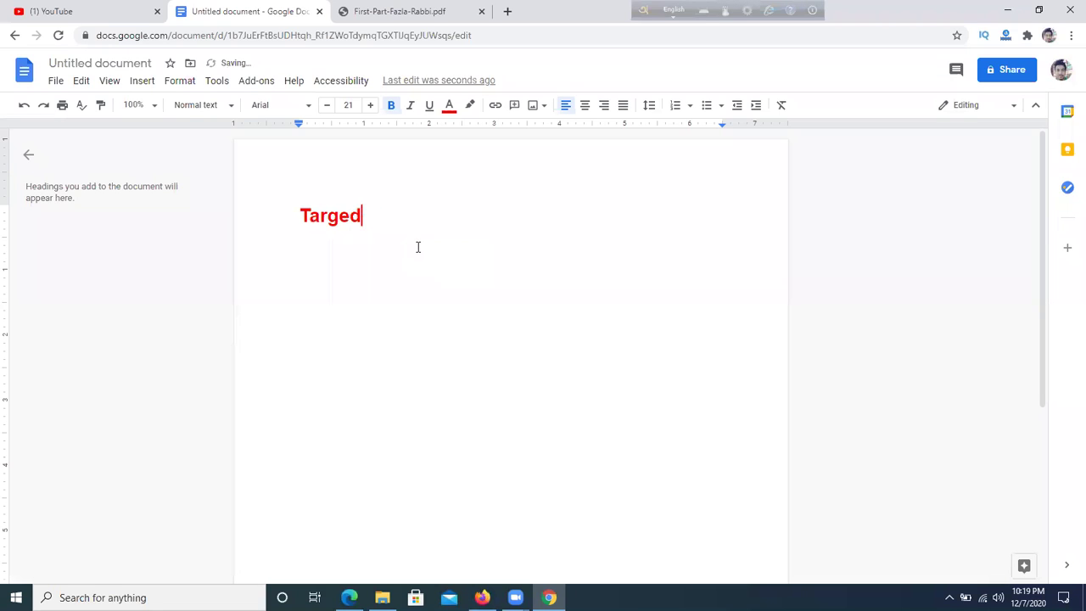
type("et marketing kora")
key("Return")
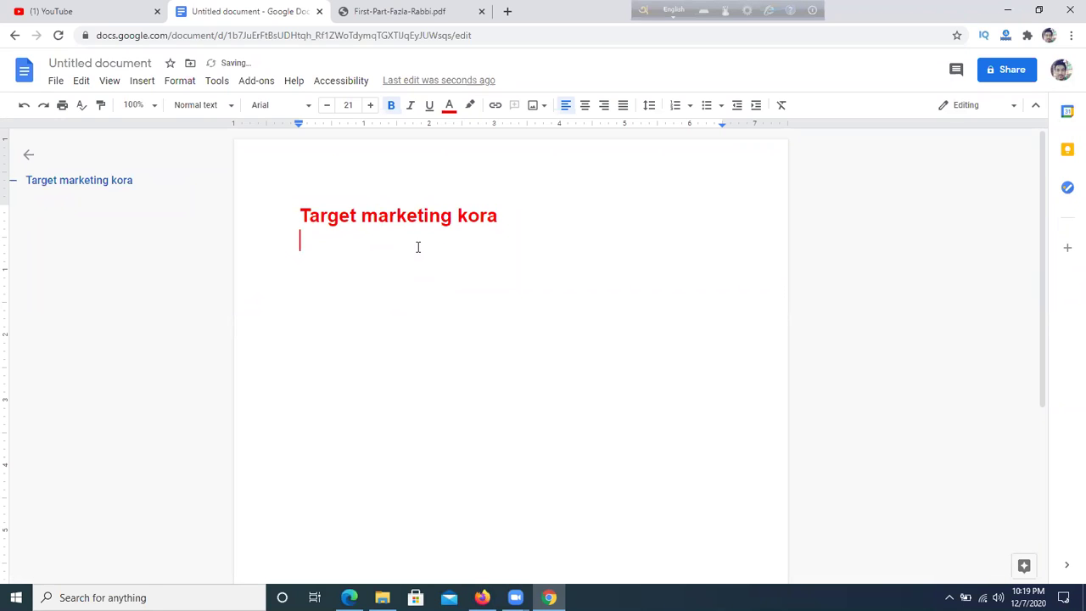
type("Maximum reach")
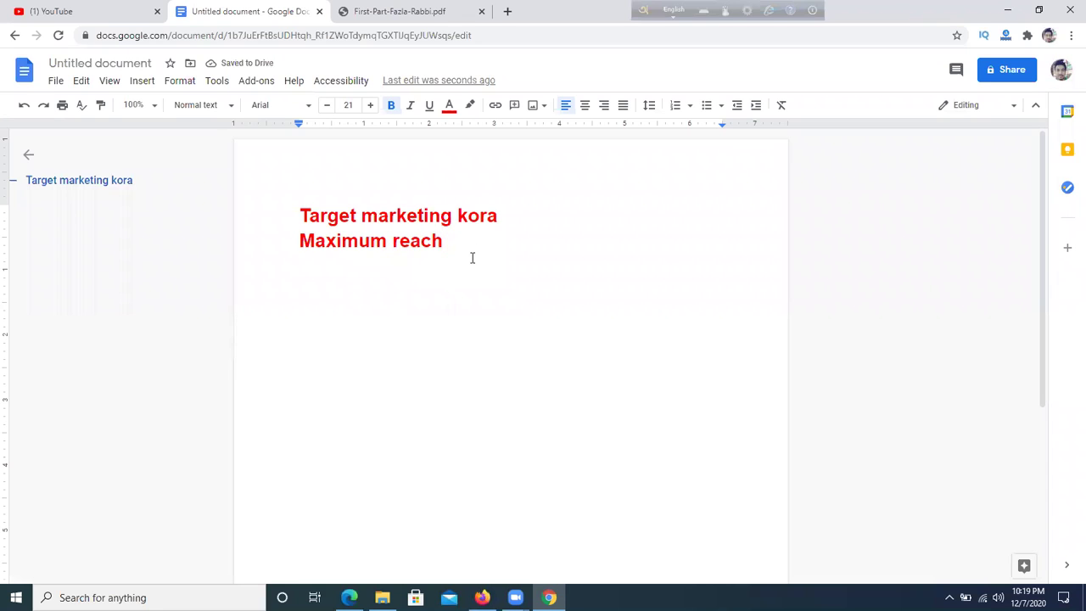
- Add an empty line below, then delete both lines and restore them with Ctrl+Z
left_click_drag(302, 215, 441, 216)
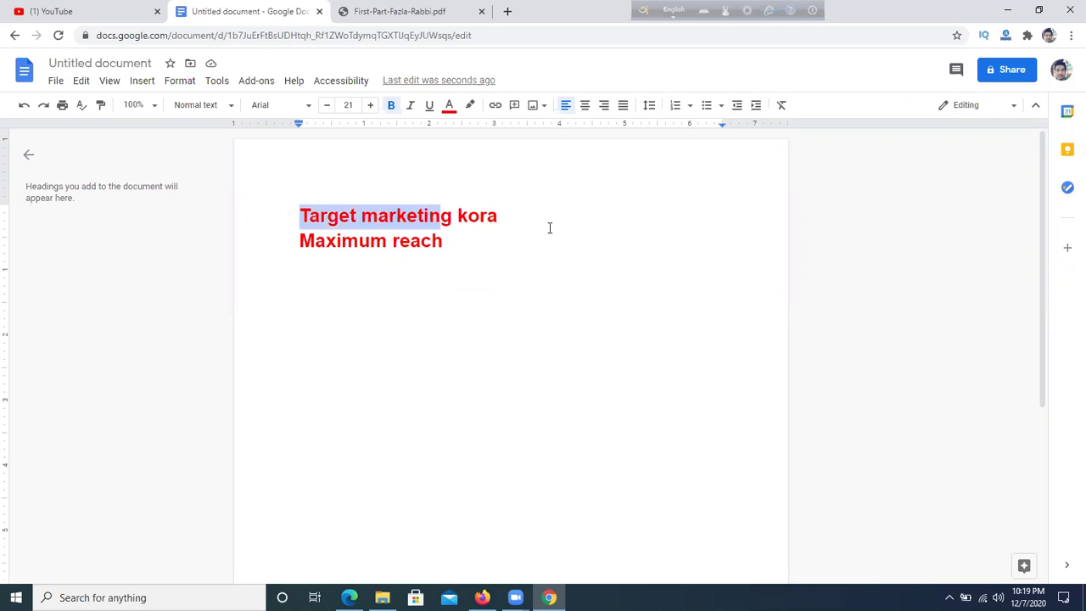
left_click(467, 239)
key("Return")
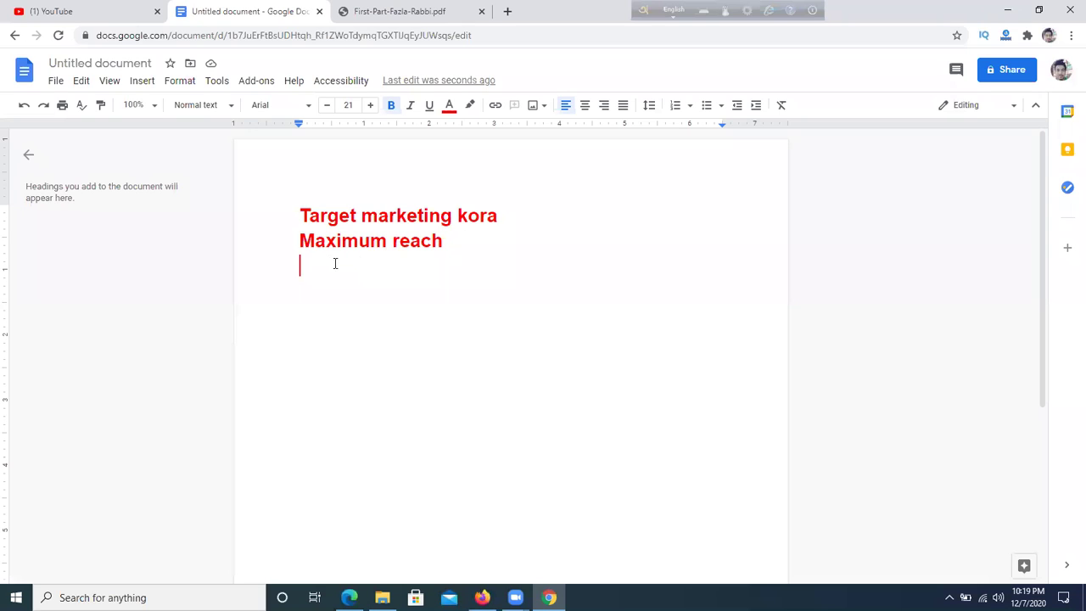
left_click_drag(443, 263, 275, 205)
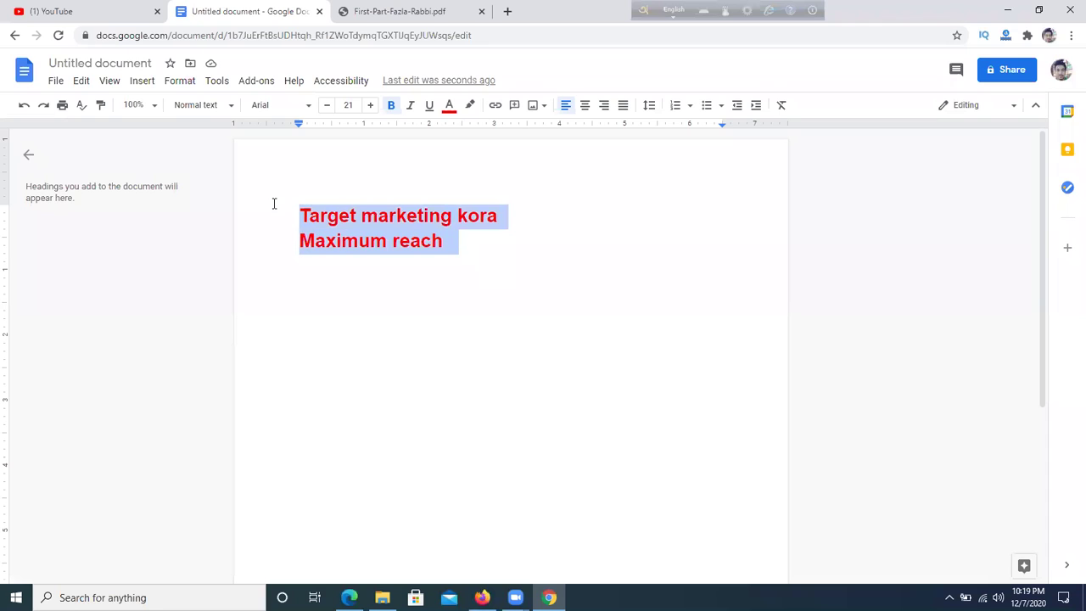
key("BackSpace")
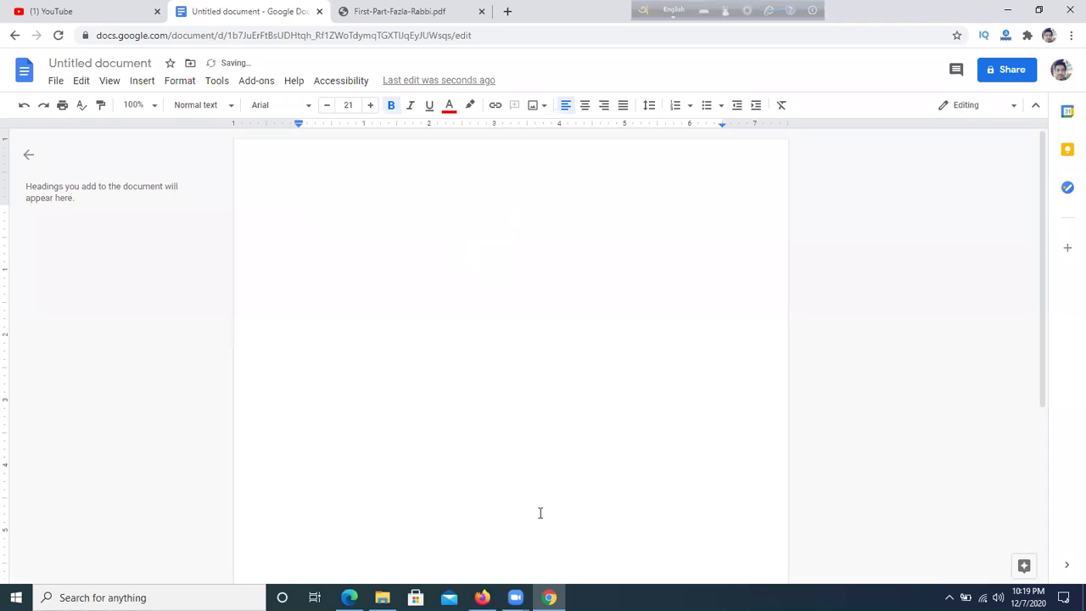
key("ctrl+z")
left_click(657, 432)
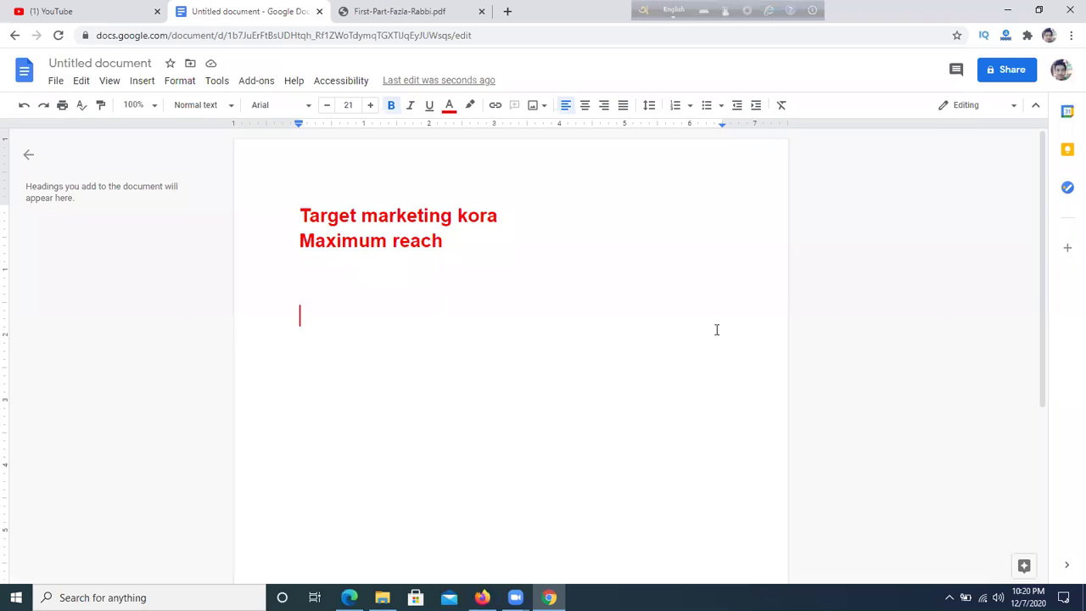
- Highlight the Class-1 item 'Create facebook page' in the First-Part-Fazla-Rabbi.pdf outline
left_click(406, 10)
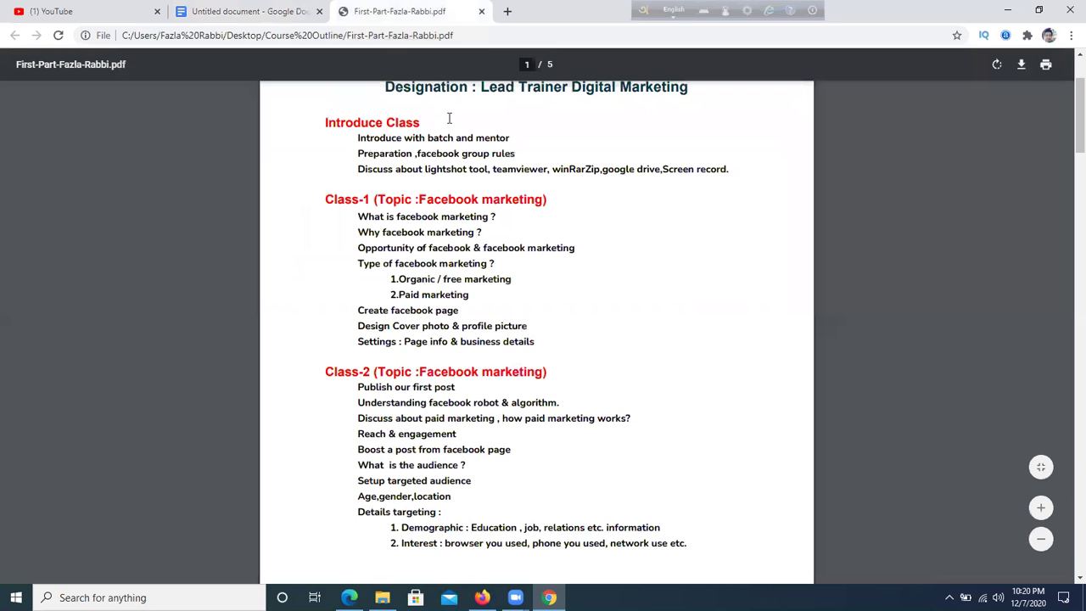
scroll(475, 360, "down", 2)
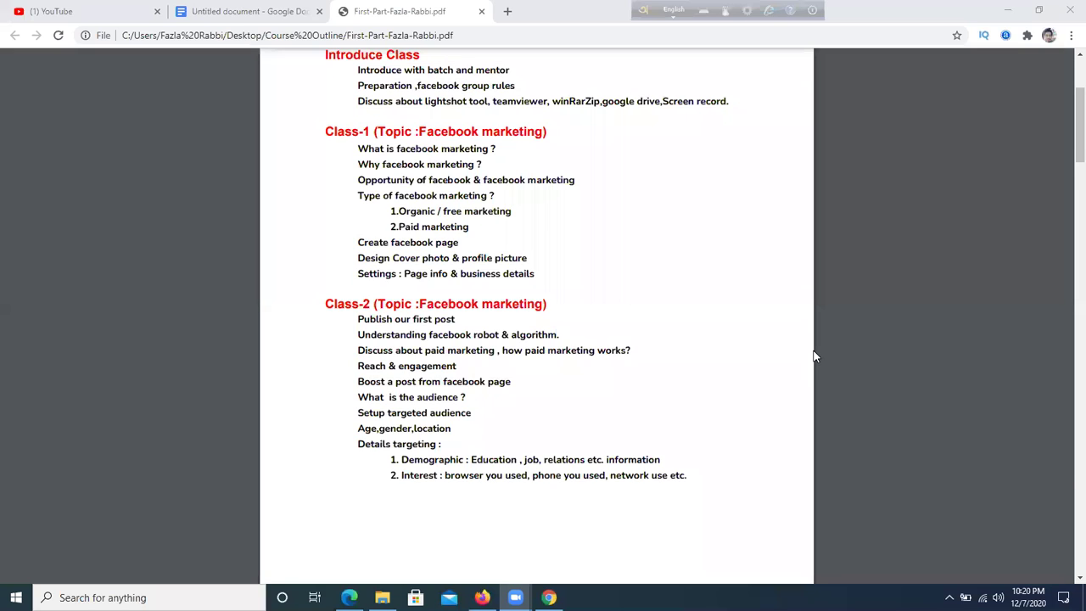
left_click_drag(358, 242, 478, 246)
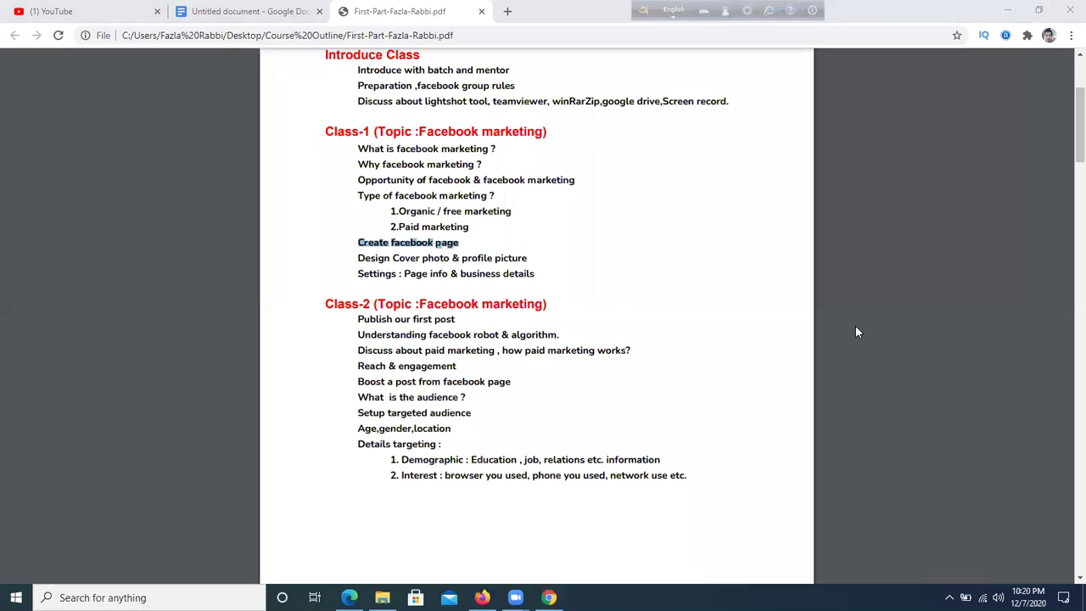
left_click(554, 375)
left_click_drag(356, 242, 461, 241)
left_click(465, 240)
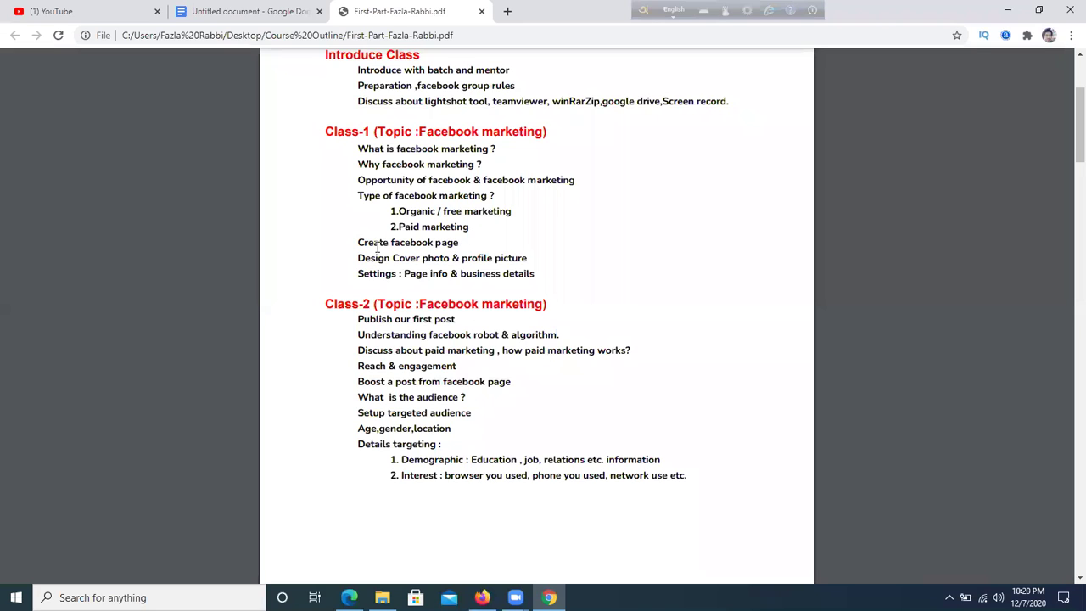
left_click_drag(354, 238, 473, 237)
left_click(356, 602)
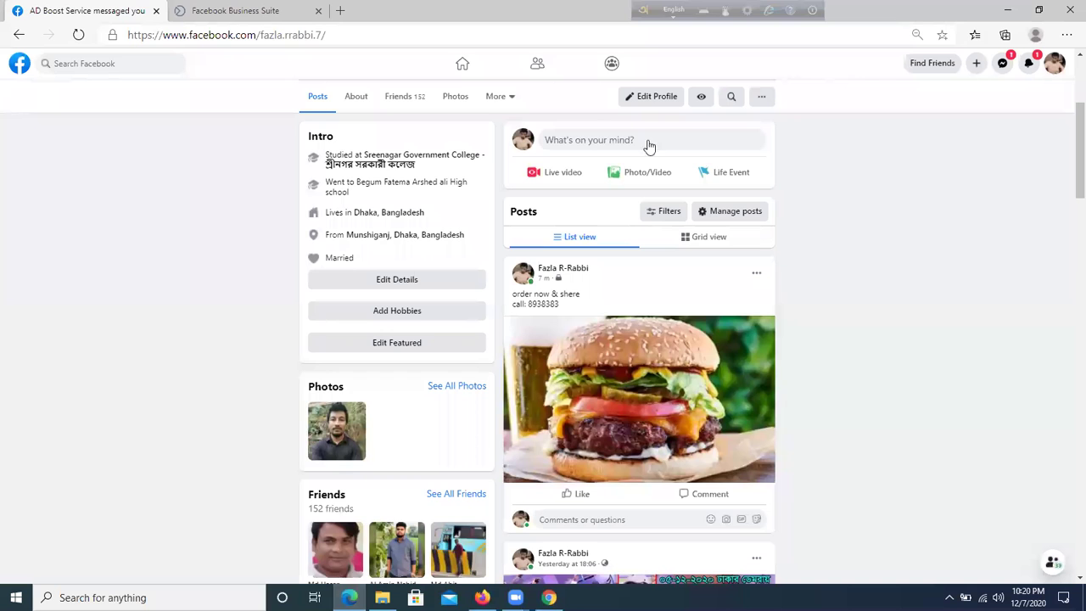
left_click(473, 68)
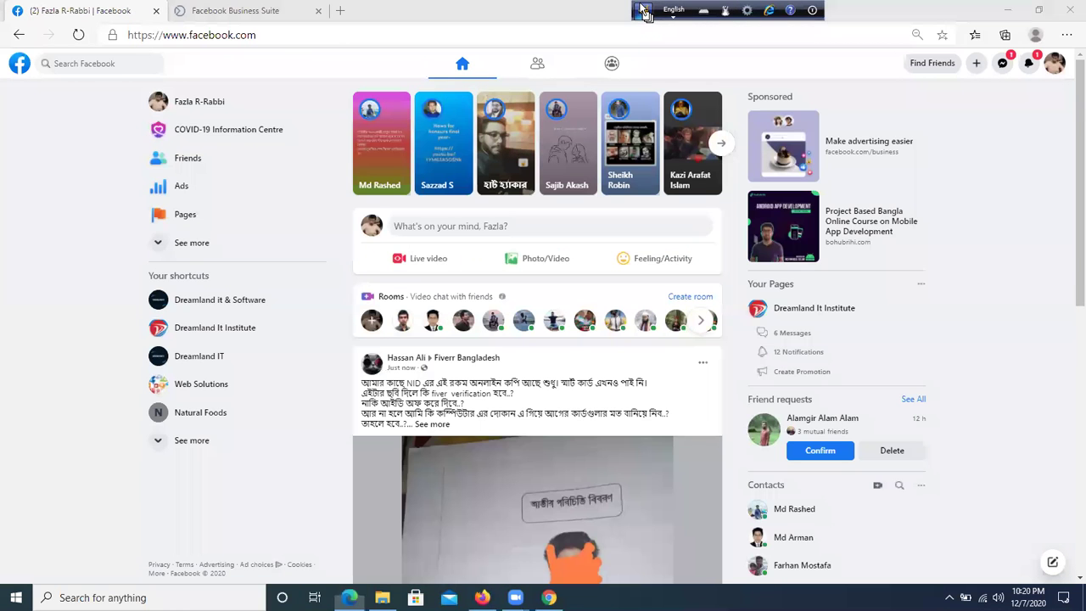
left_click_drag(642, 10, 435, 10)
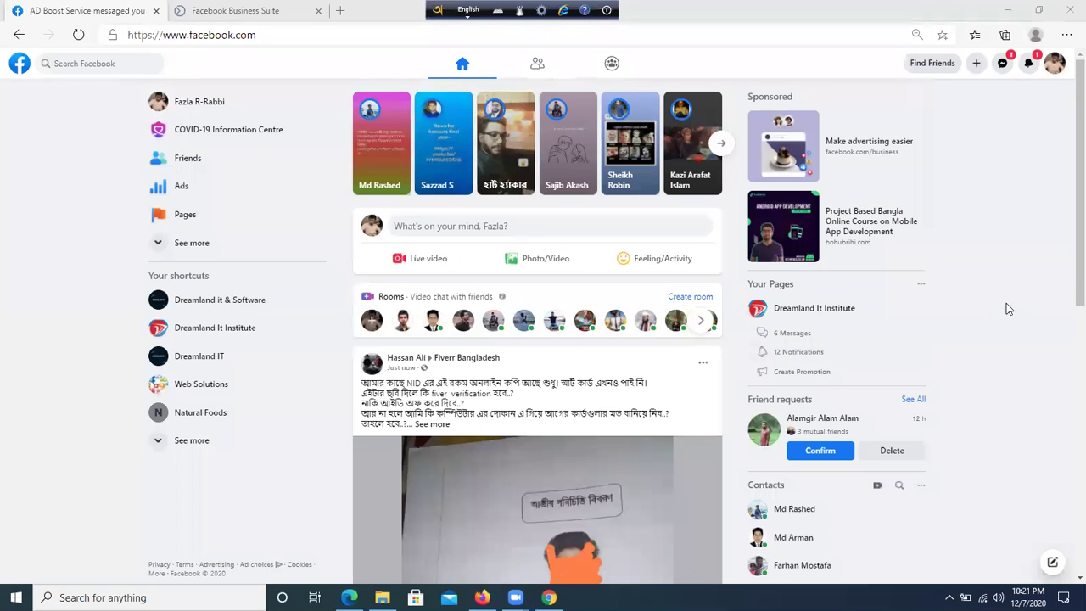
scroll(628, 290, "down", 3)
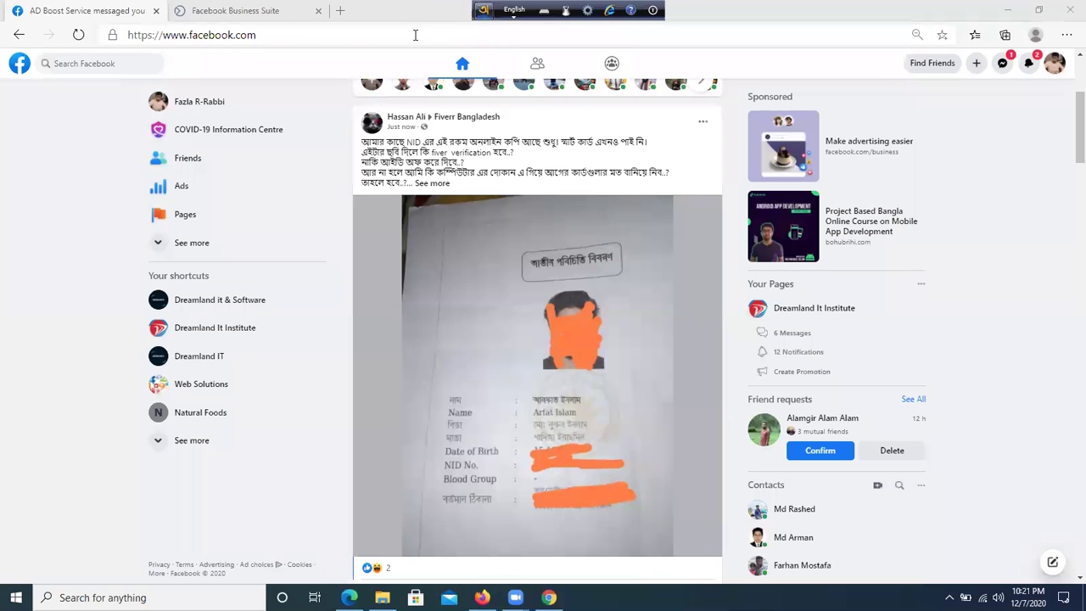
- Search Bing in a new tab for 'facebook desktop old mode' and browse the image results
left_click(340, 12)
type("fa")
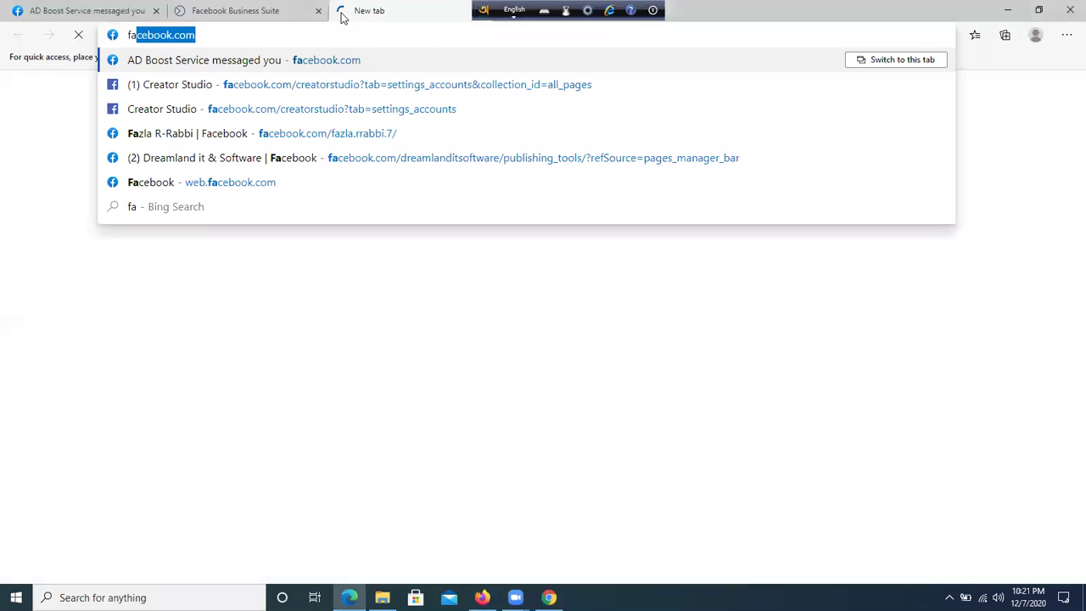
type("cebook ")
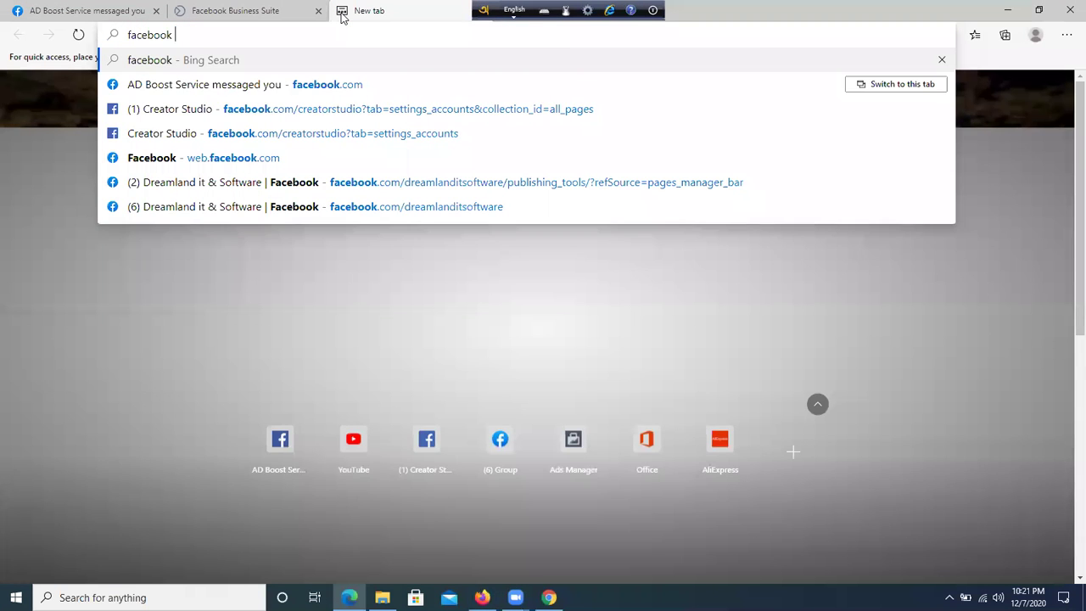
type("desktop o")
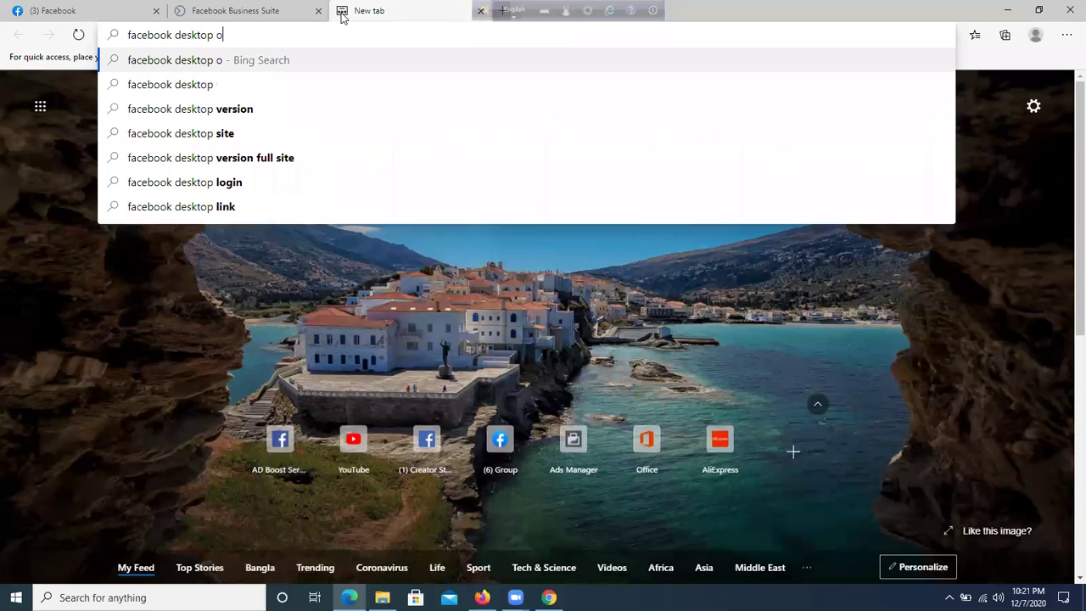
type("ld mode")
key("Return")
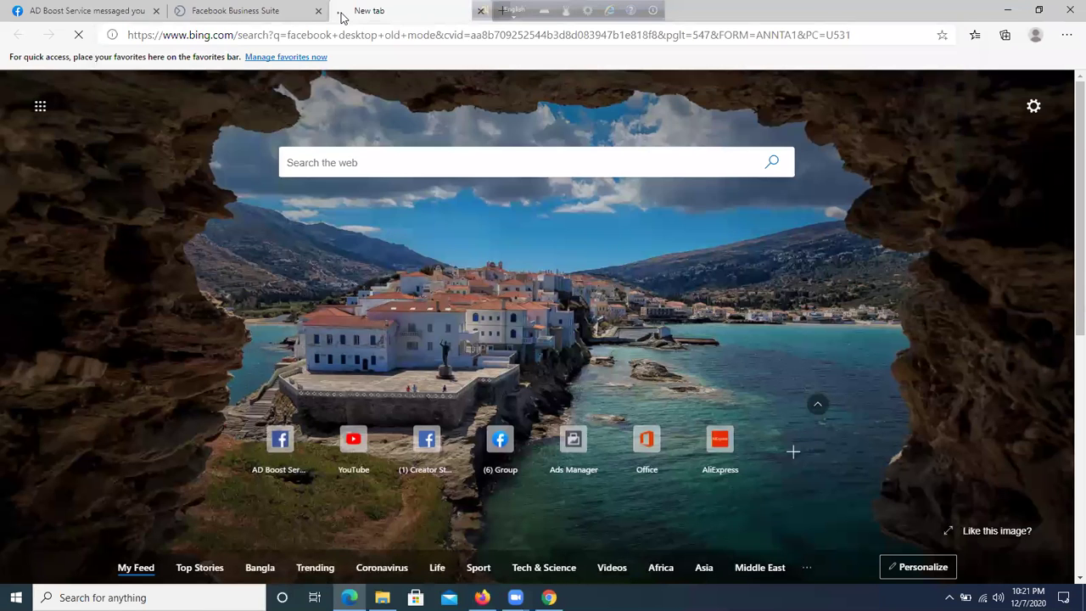
left_click(168, 117)
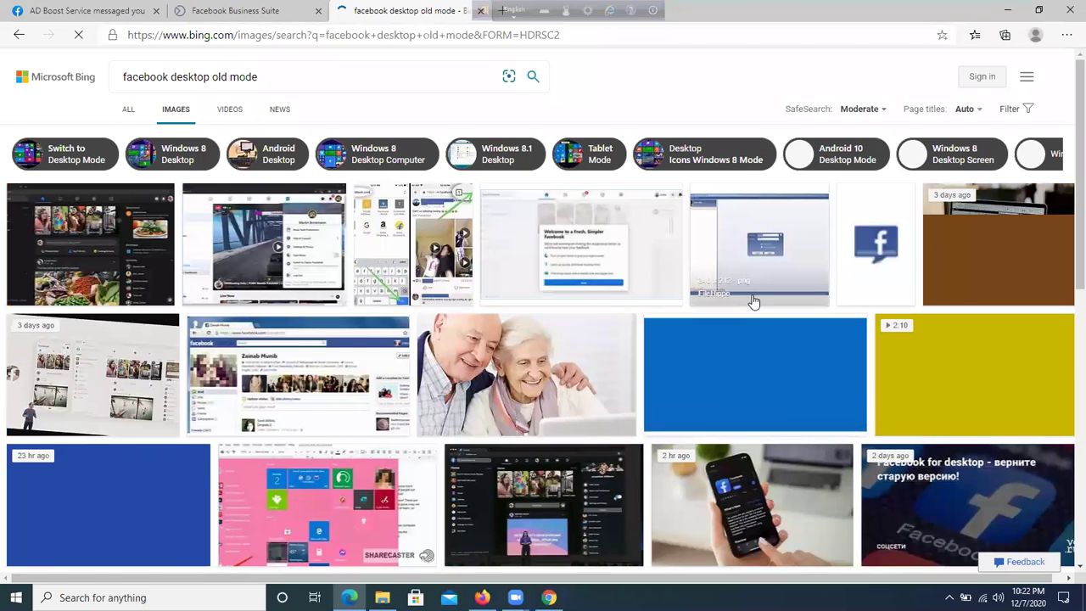
scroll(752, 296, "down", 2)
scroll(752, 299, "down", 5)
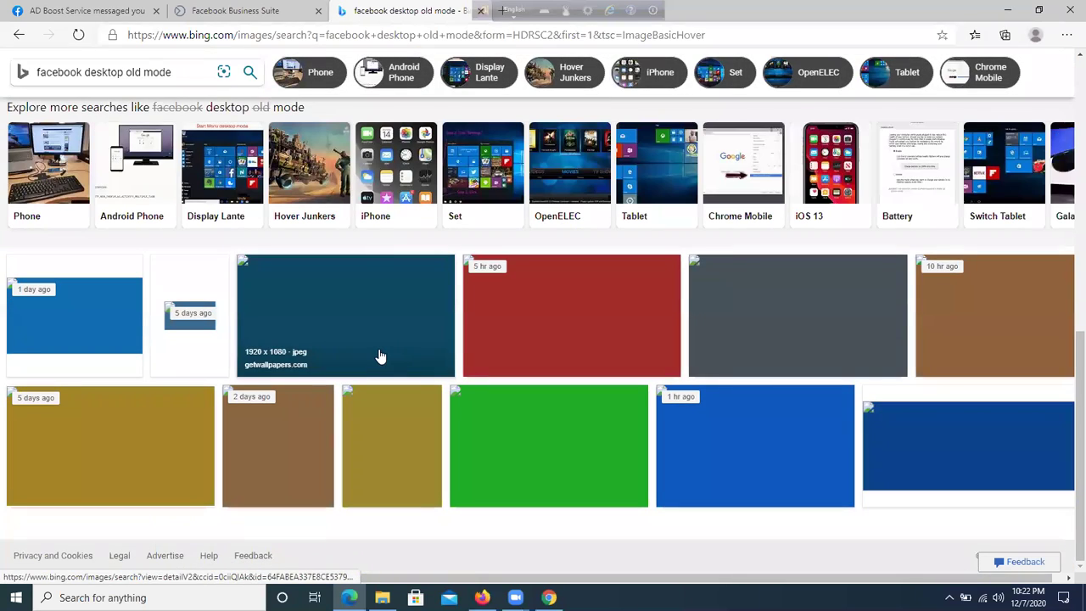
scroll(490, 346, "up", 3)
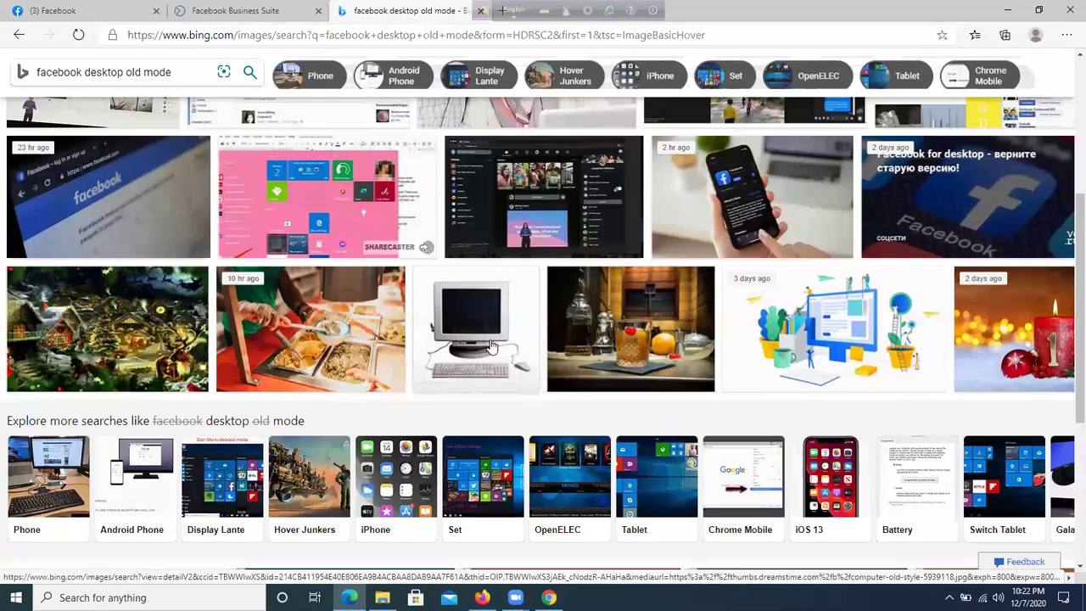
scroll(490, 346, "up", 3)
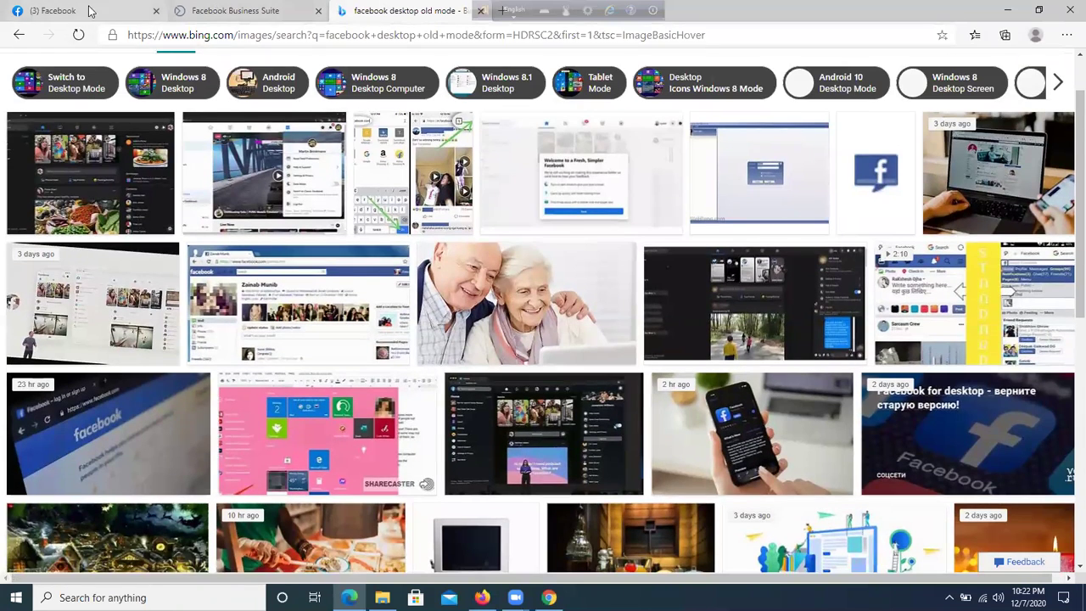
- Return to the Facebook news feed and check the account options
left_click(90, 12)
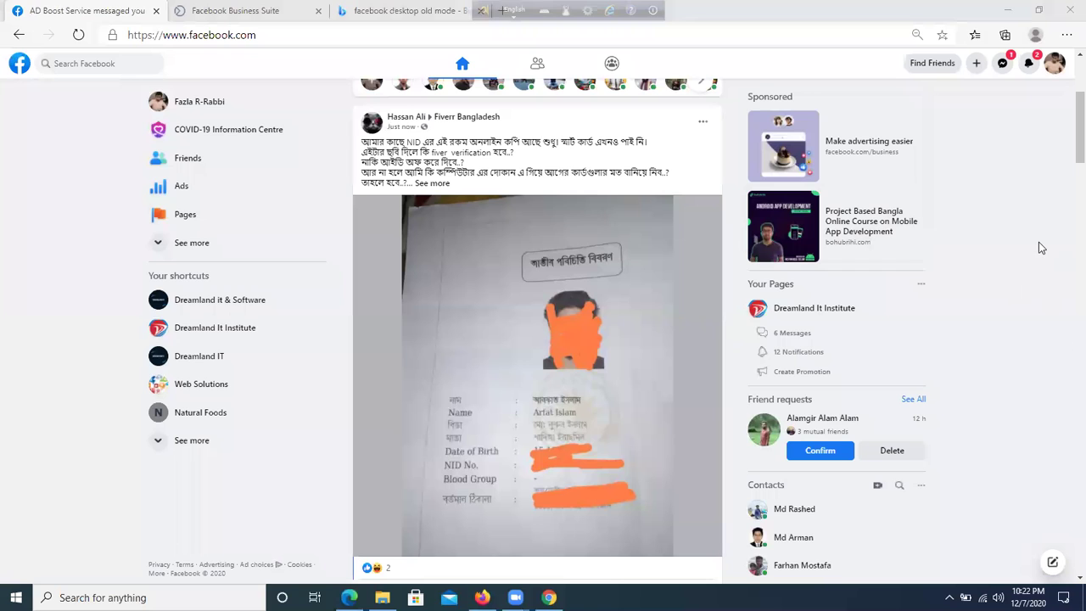
left_click(1058, 75)
left_click(1058, 74)
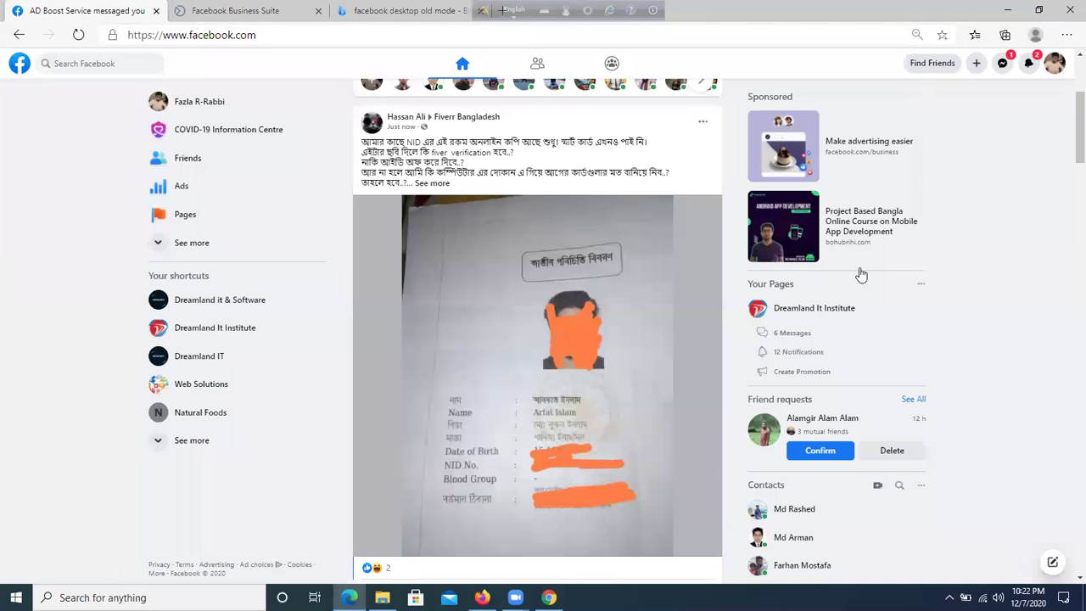
scroll(530, 305, "down", 10)
scroll(534, 304, "down", 10)
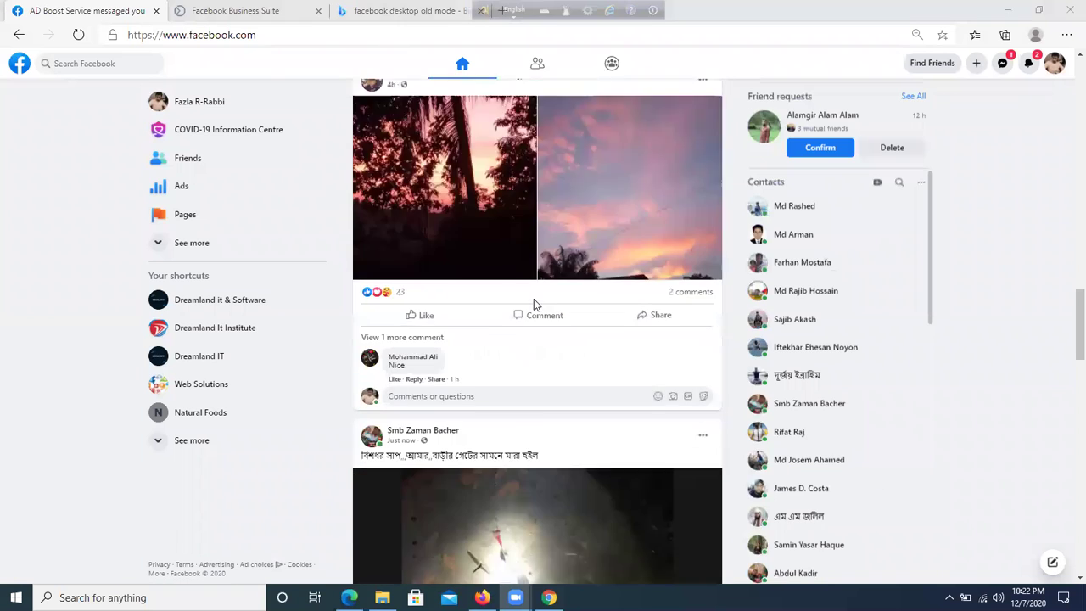
left_click(1054, 64)
scroll(608, 252, "up", 3)
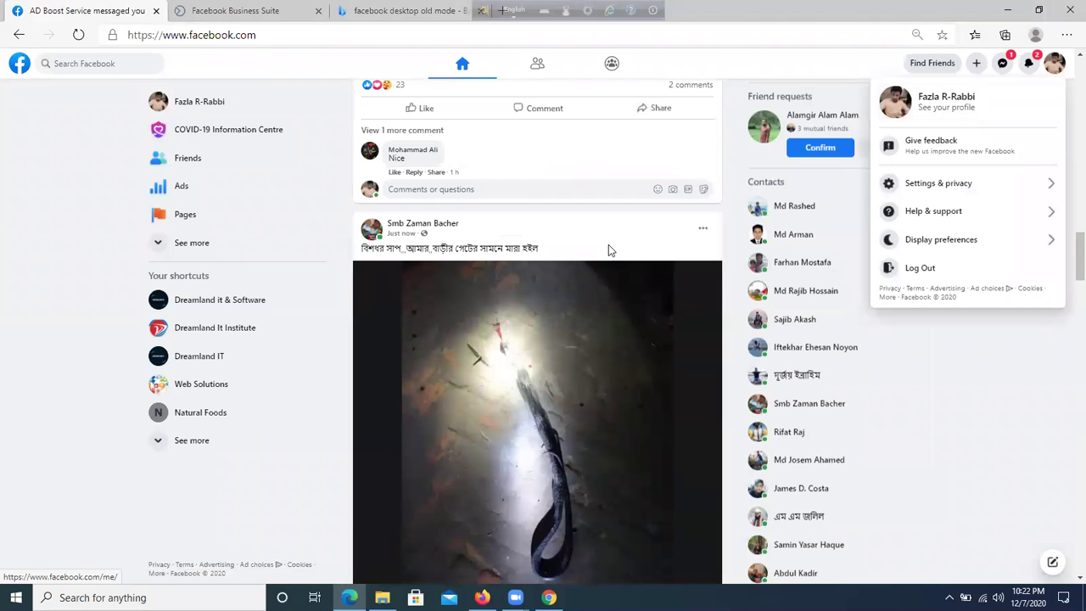
scroll(608, 251, "down", 5)
left_click(420, 335)
- Like the snake video and the Prothom Alo post, then open the + Create menu
left_click(1045, 411)
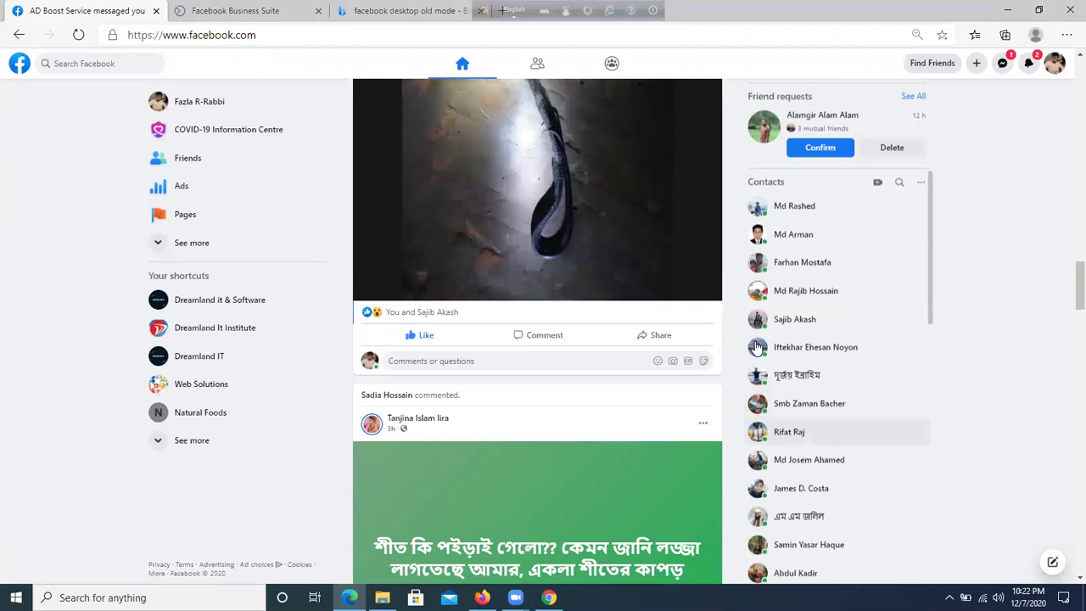
scroll(628, 402, "down", 10)
scroll(625, 402, "down", 4)
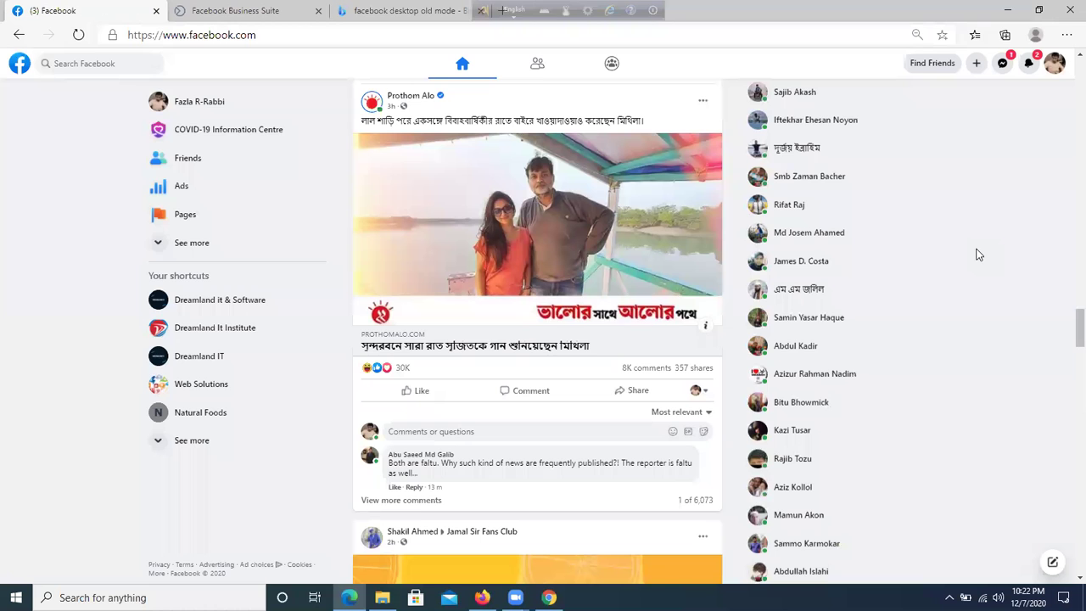
left_click(408, 390)
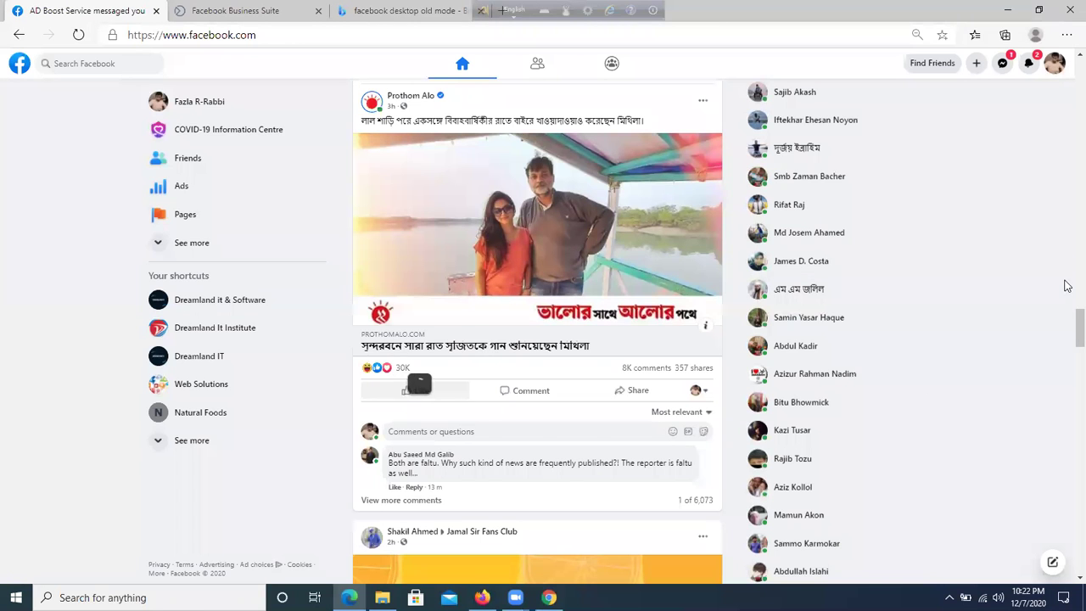
scroll(408, 391, "down", 3)
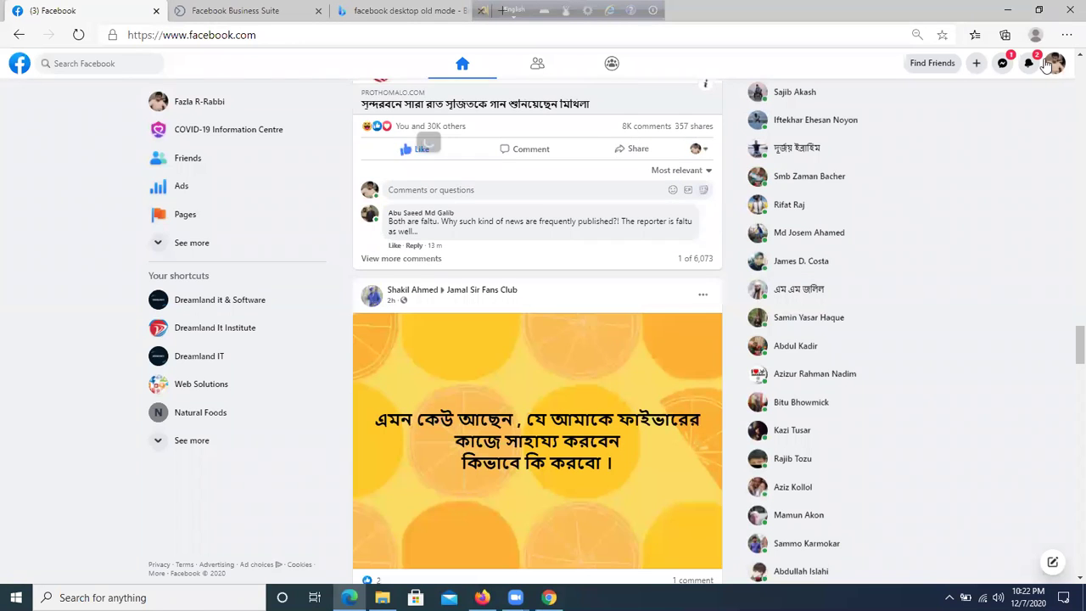
left_click(977, 64)
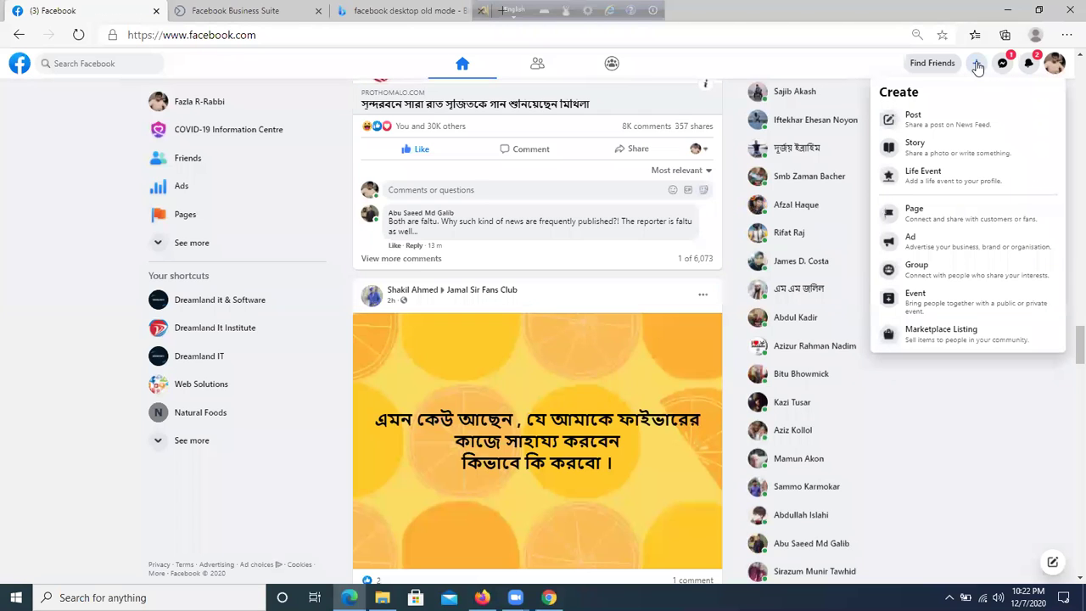
- Start a new Facebook Page and enter 'Laptop Mart' as its page name
left_click(947, 219)
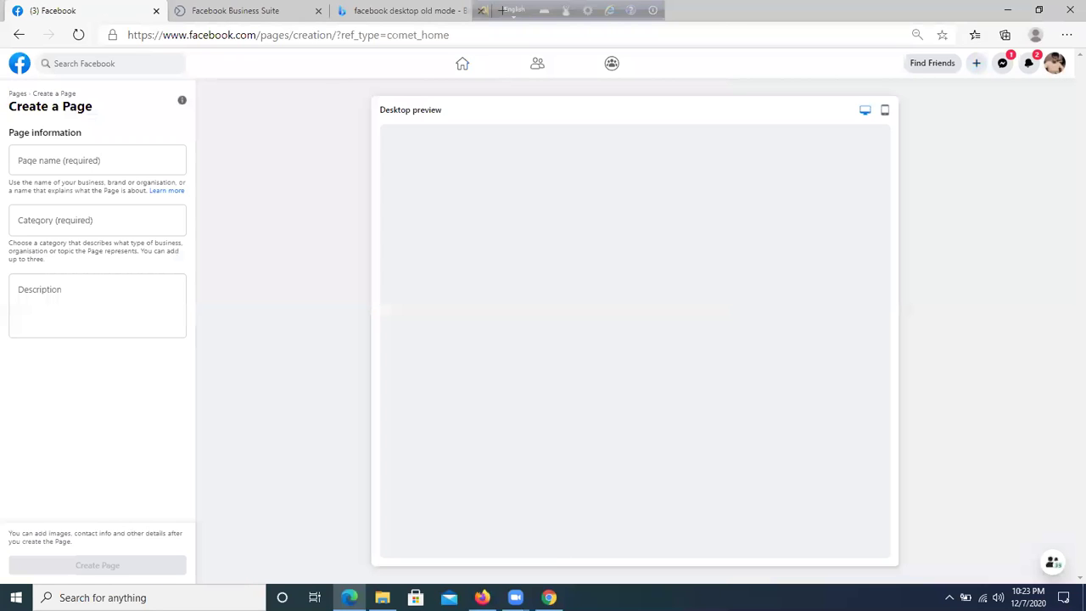
left_click(31, 161)
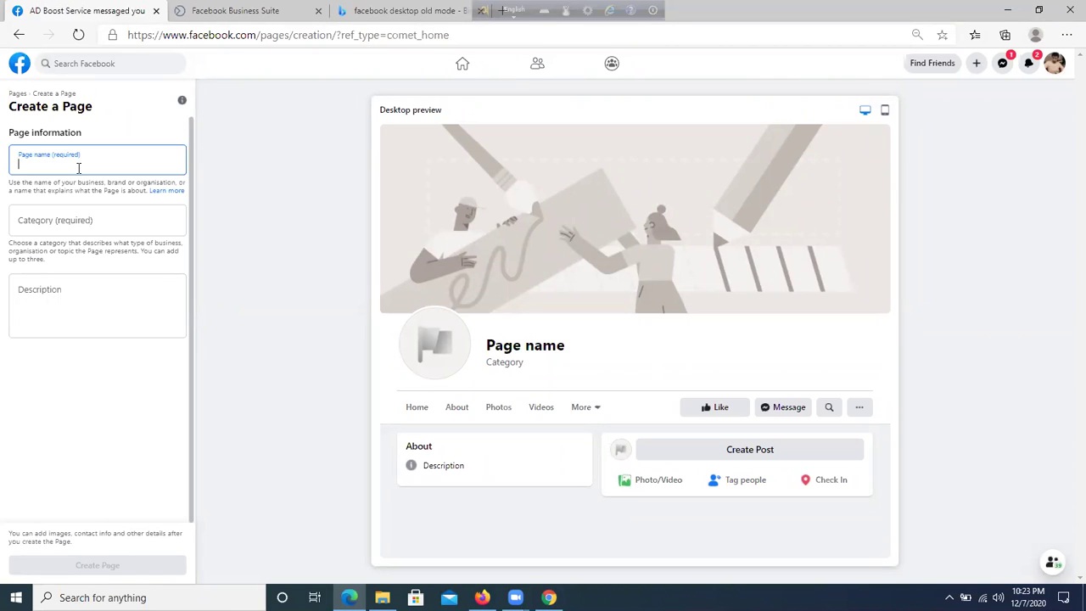
type("D")
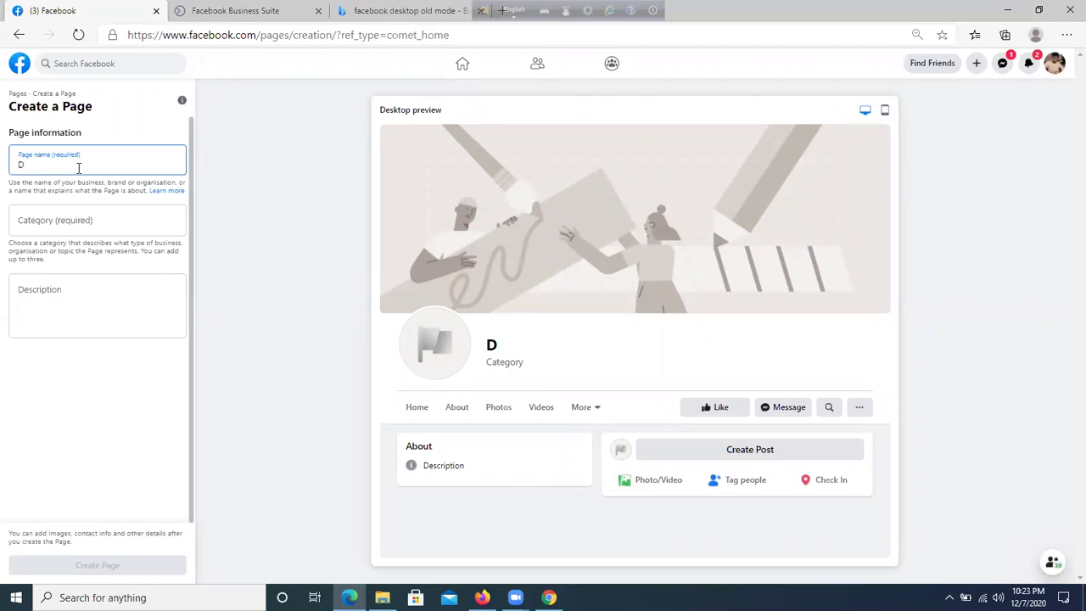
key("BackSpace")
type("Laptop MArkt")
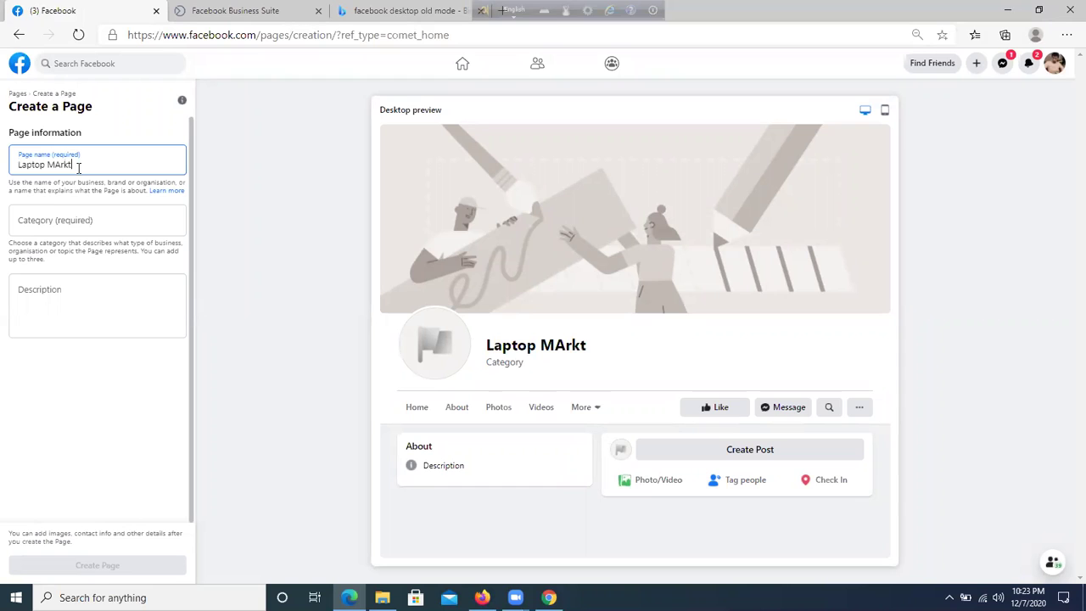
key("BackSpace")
key("BackSpace")
key("BackSpace")
key("BackSpace")
type("art")
left_click(85, 222)
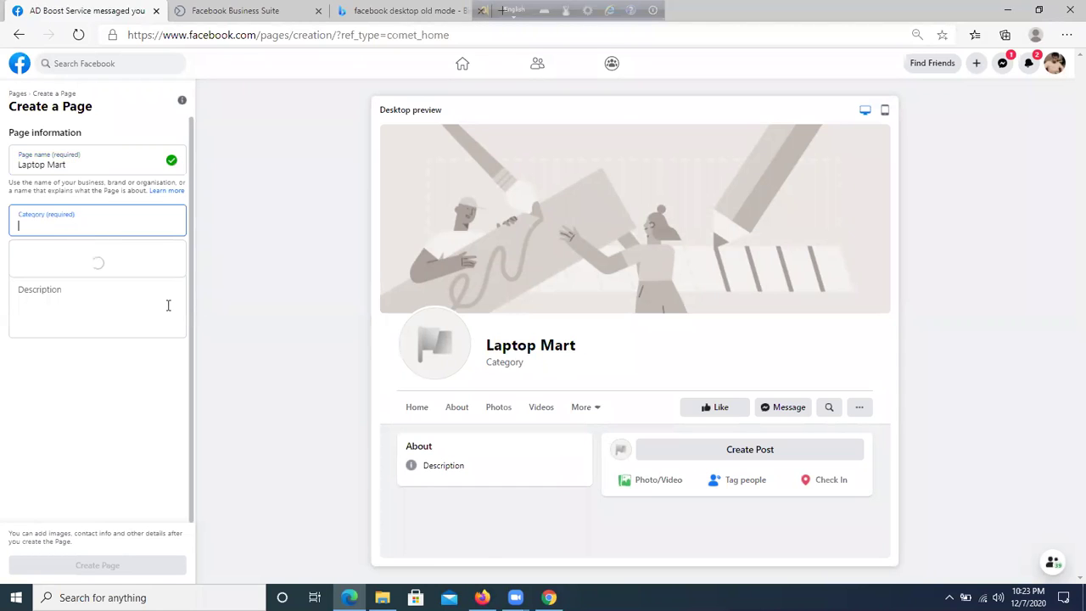
- Search 'computer' in the Category field and pick Computer shop for Laptop Mart
left_click_drag(85, 161, 7, 169)
left_click(61, 221)
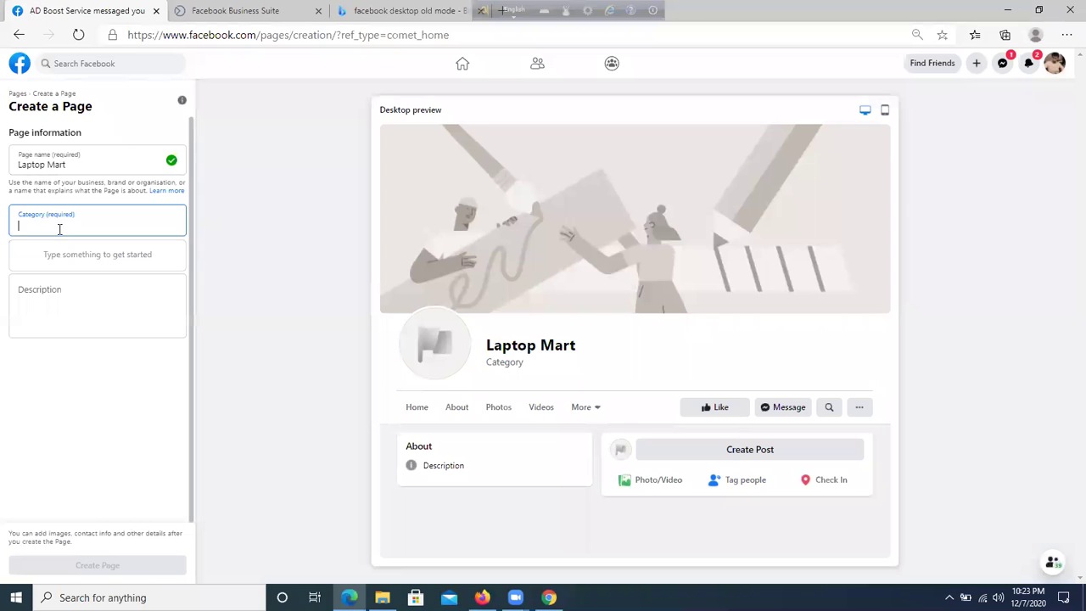
type("computer")
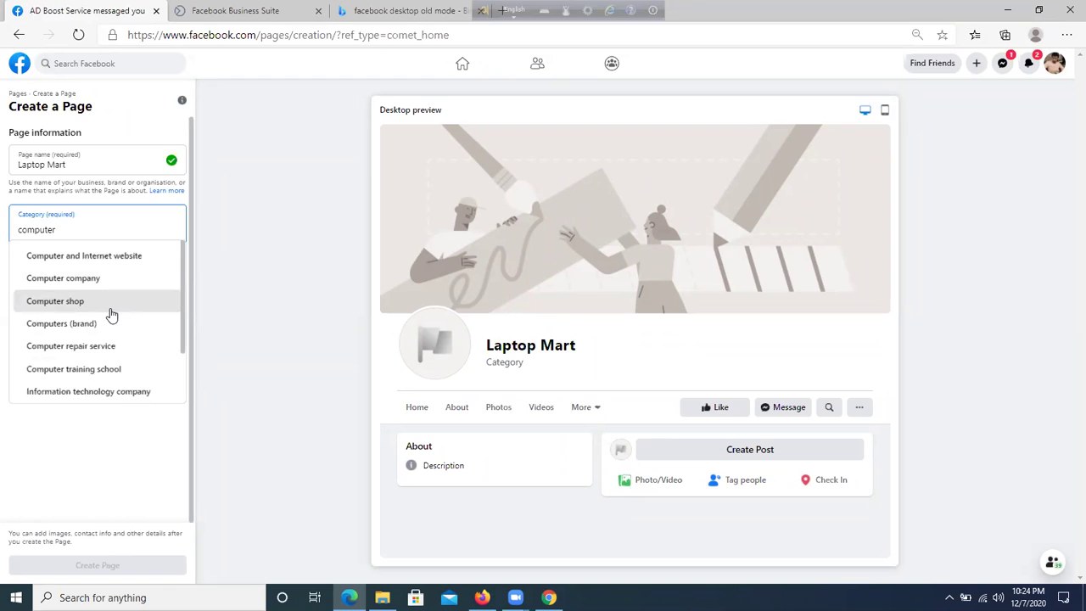
left_click(110, 310)
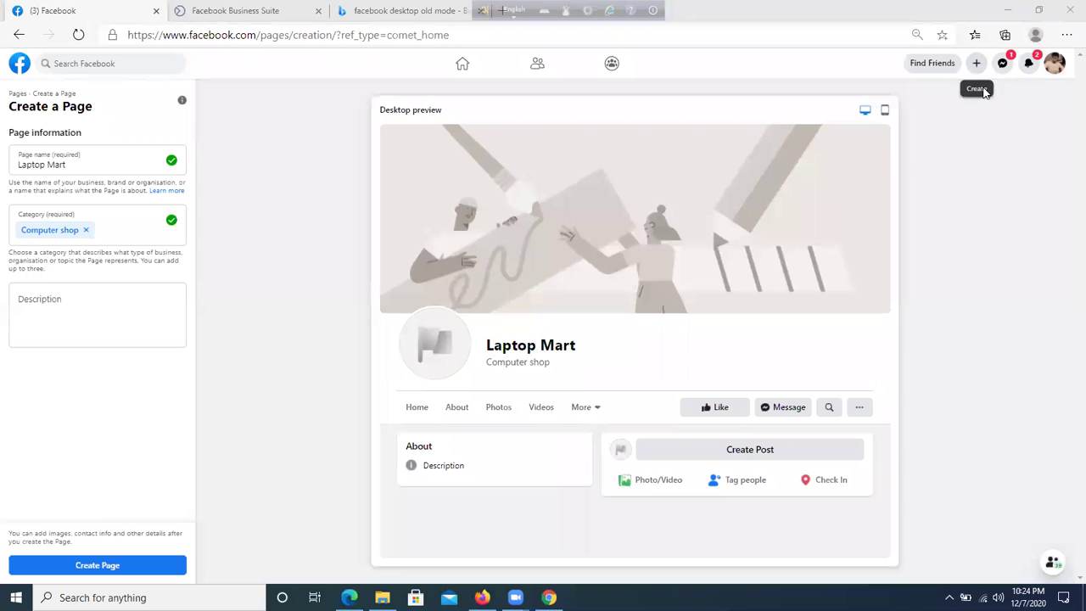
left_click(949, 597)
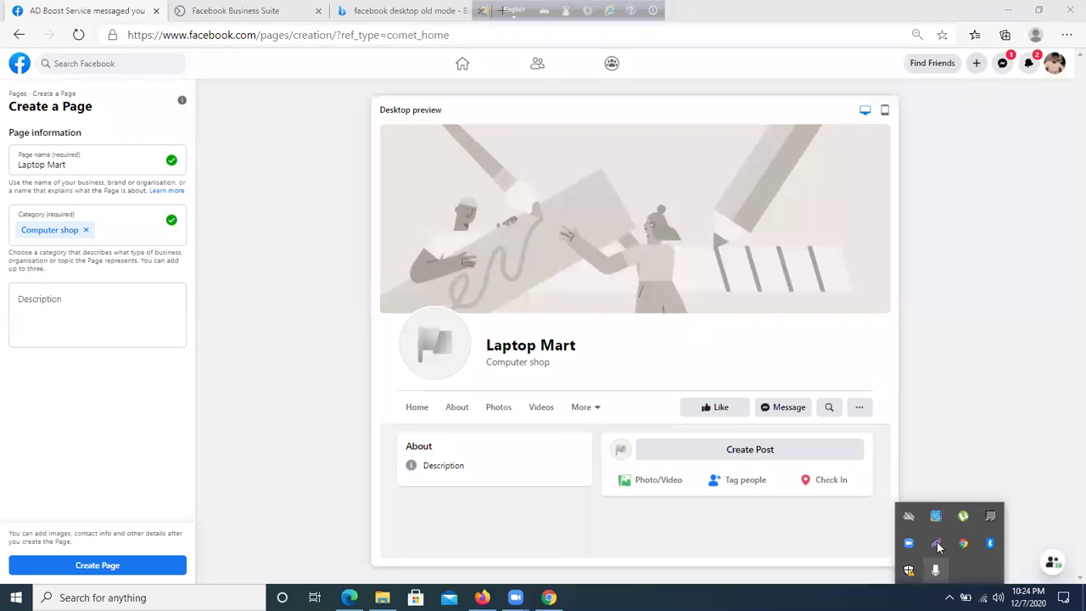
left_click(938, 536)
left_click_drag(895, 1, 1048, 127)
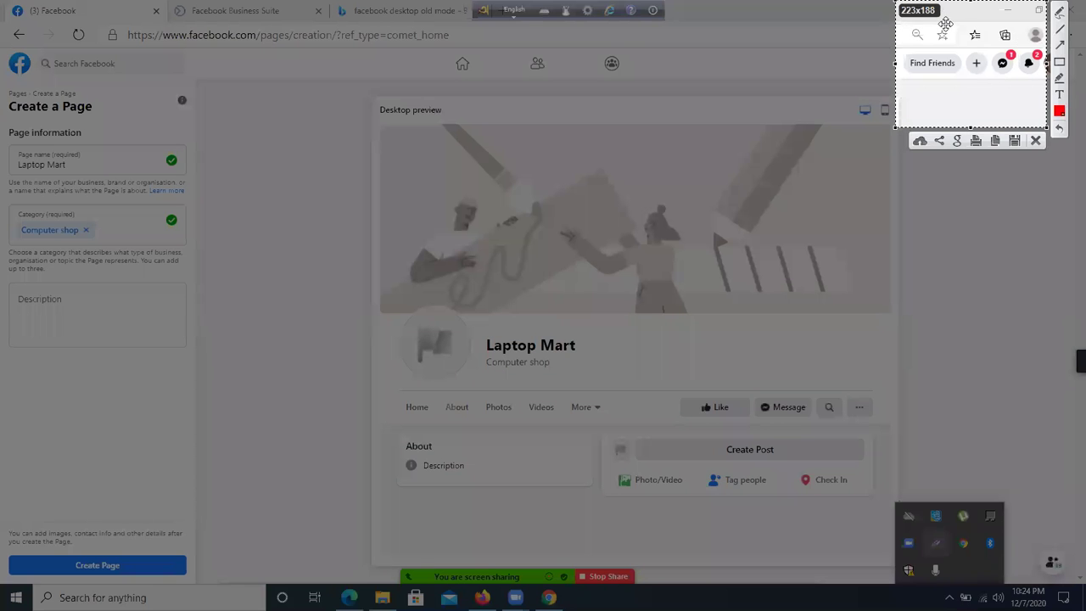
left_click_drag(976, 61, 979, 59)
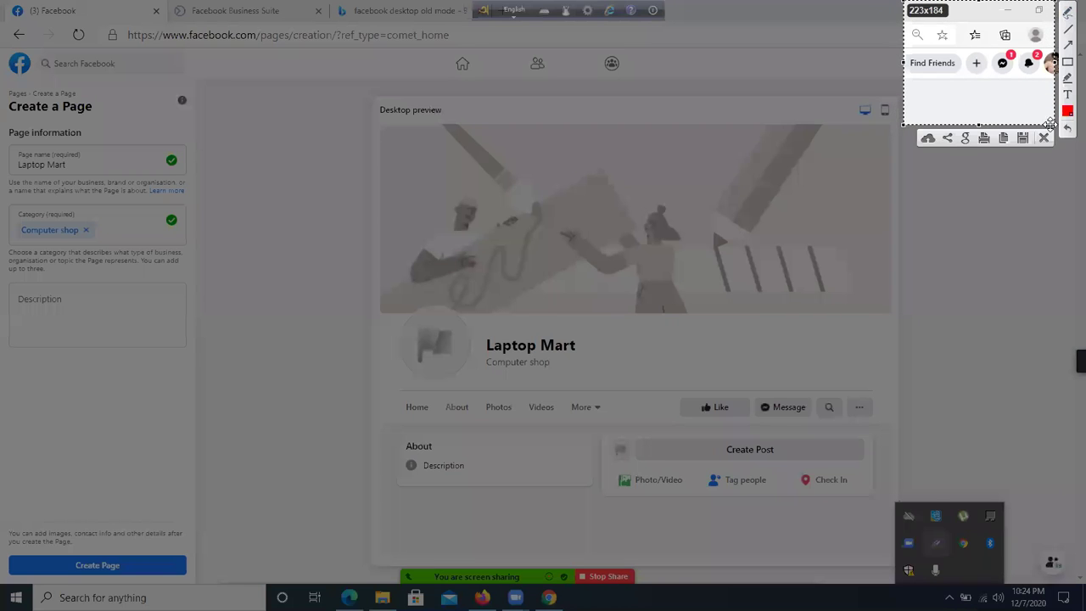
left_click(1045, 140)
left_click(976, 62)
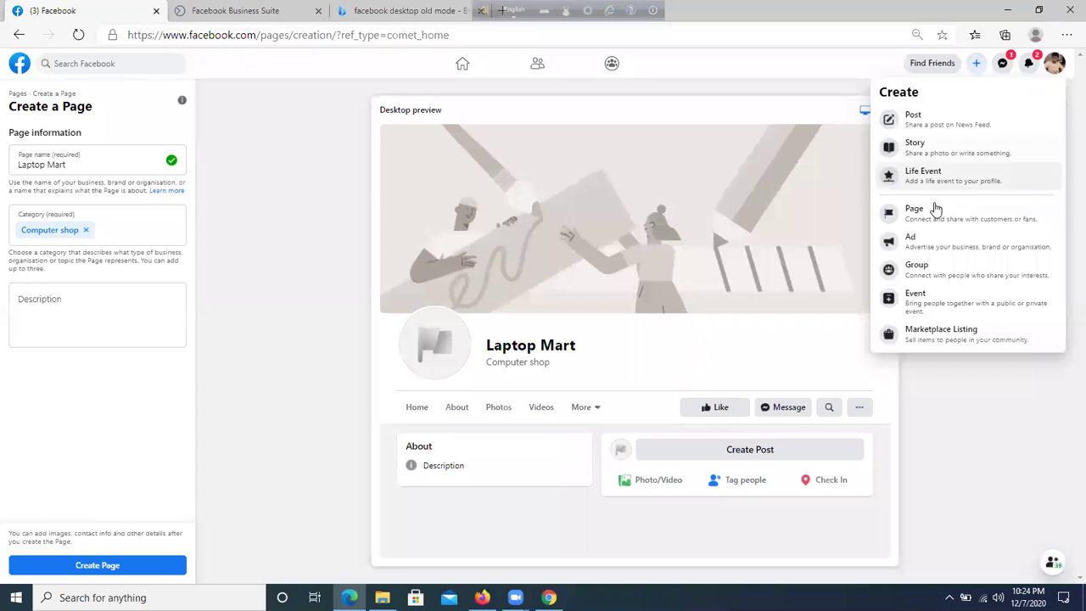
left_click(46, 331)
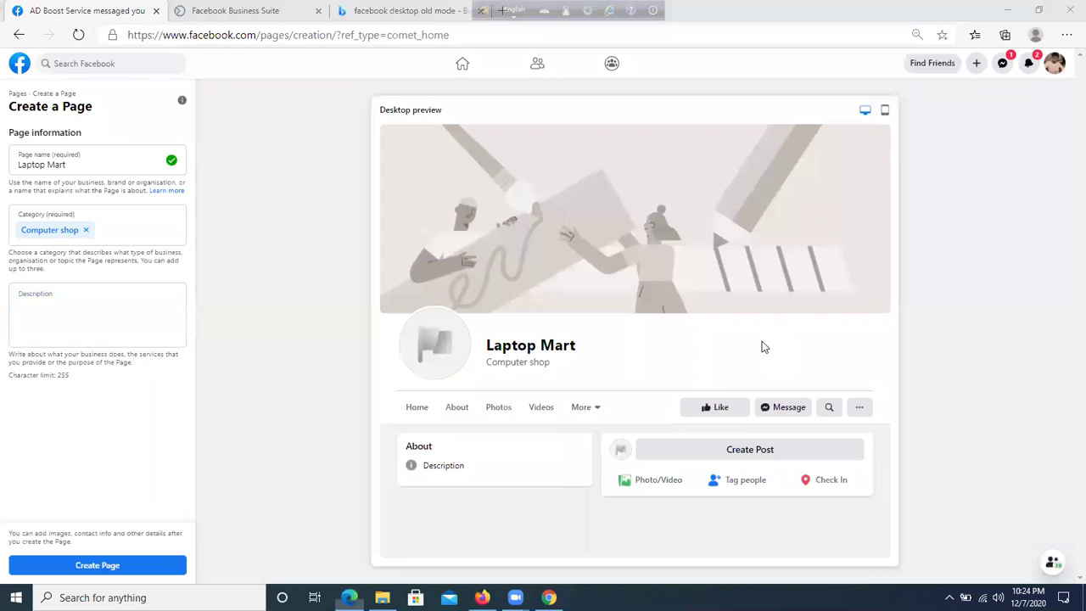
left_click(47, 310)
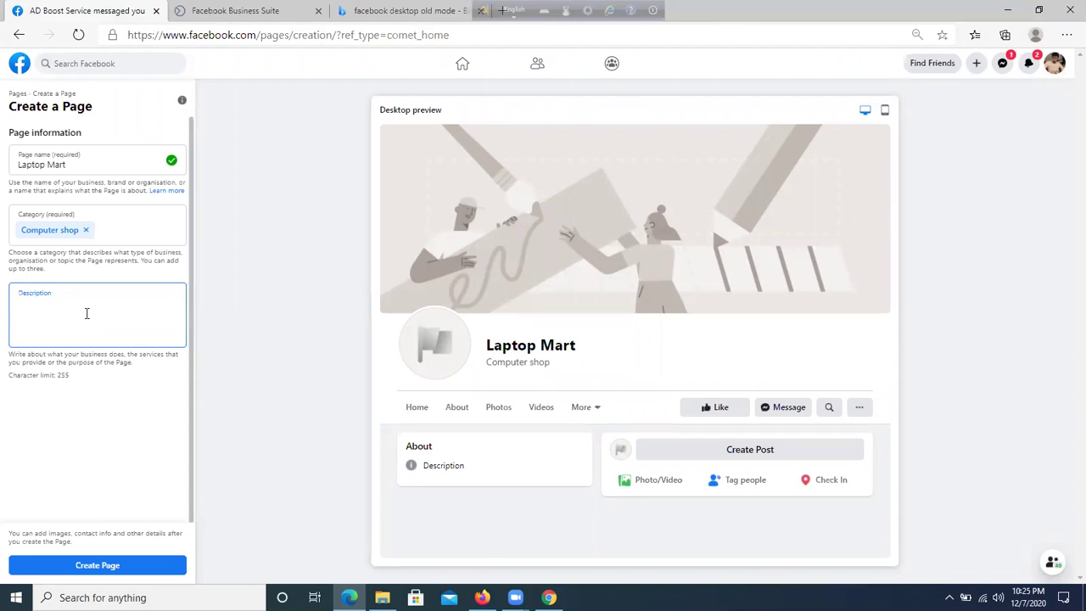
- Enter the description 'We provide best services' and create the Laptop Mart page
type("W")
key("BackSpace")
type("Wer ")
type("provide be")
type("st services")
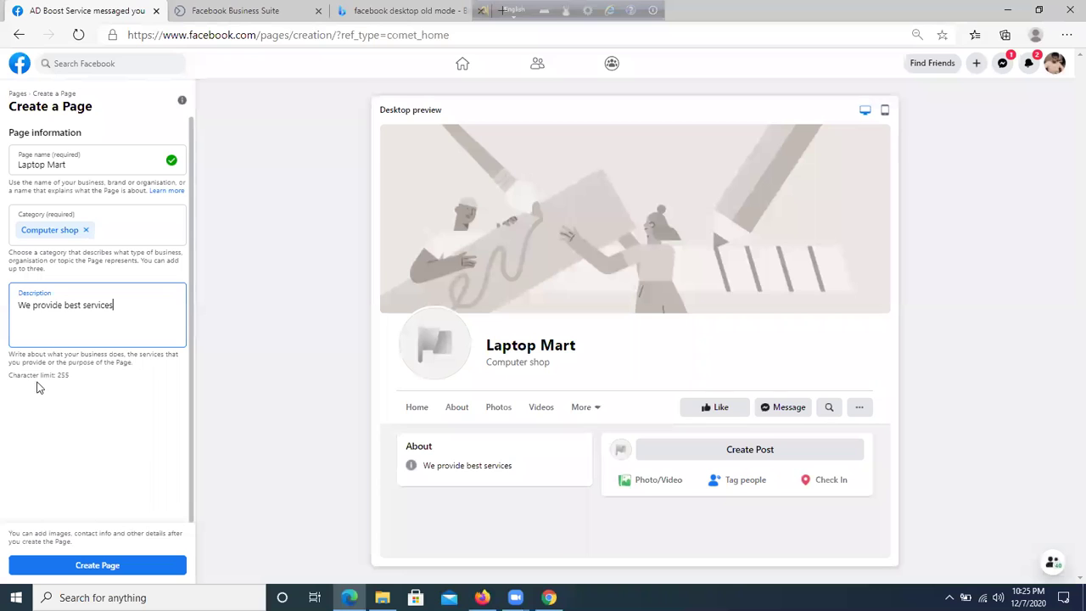
left_click_drag(37, 363, 143, 322)
left_click(114, 303)
left_click_drag(18, 305, 100, 306)
left_click(145, 309)
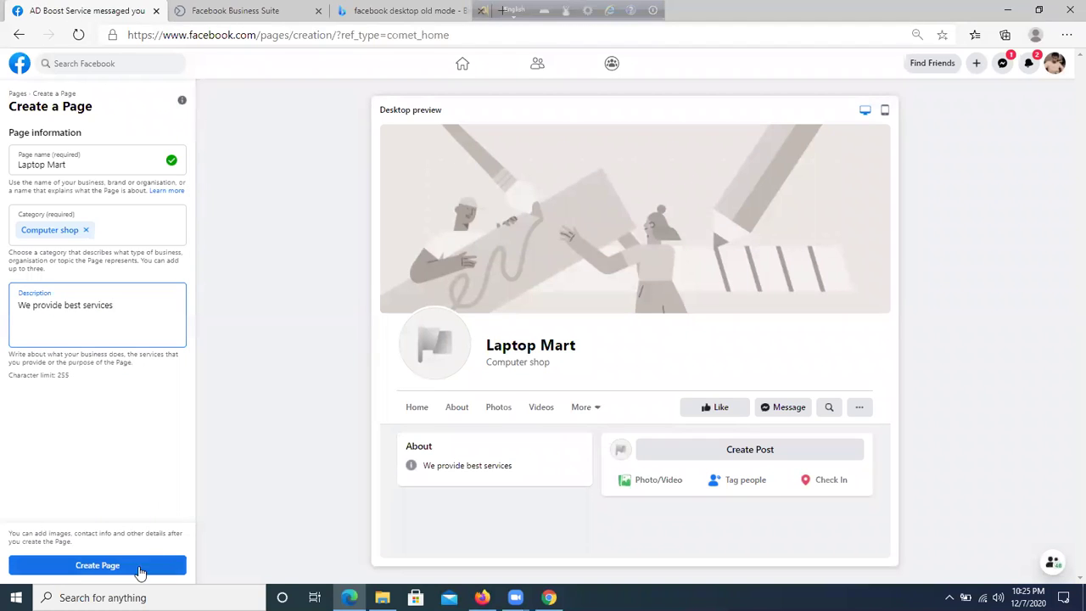
left_click(96, 566)
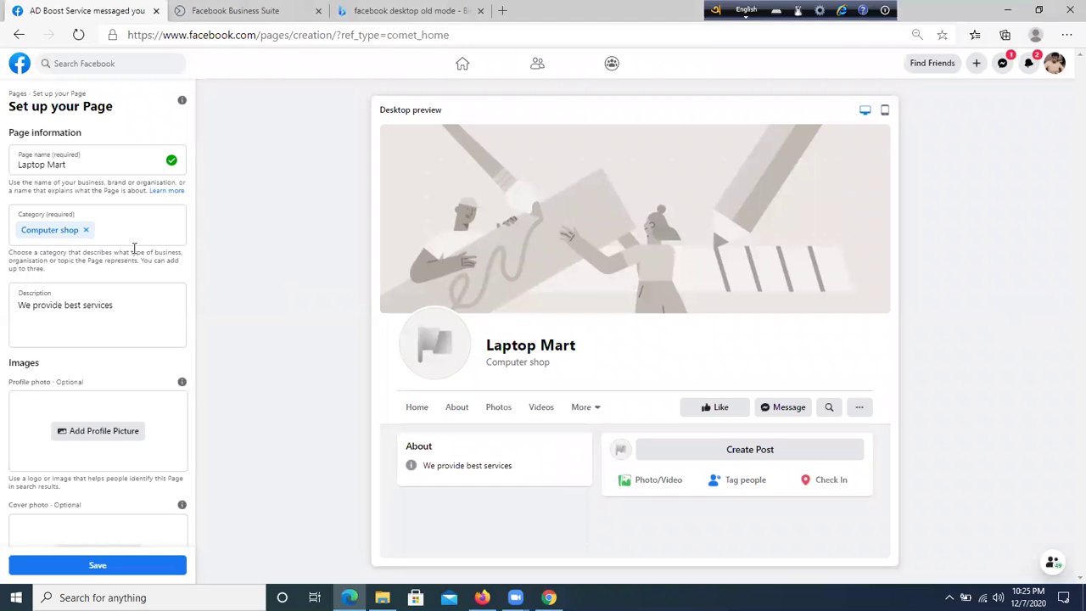
- Return to the News Feed and go to the Pages you manage list
left_click(474, 68)
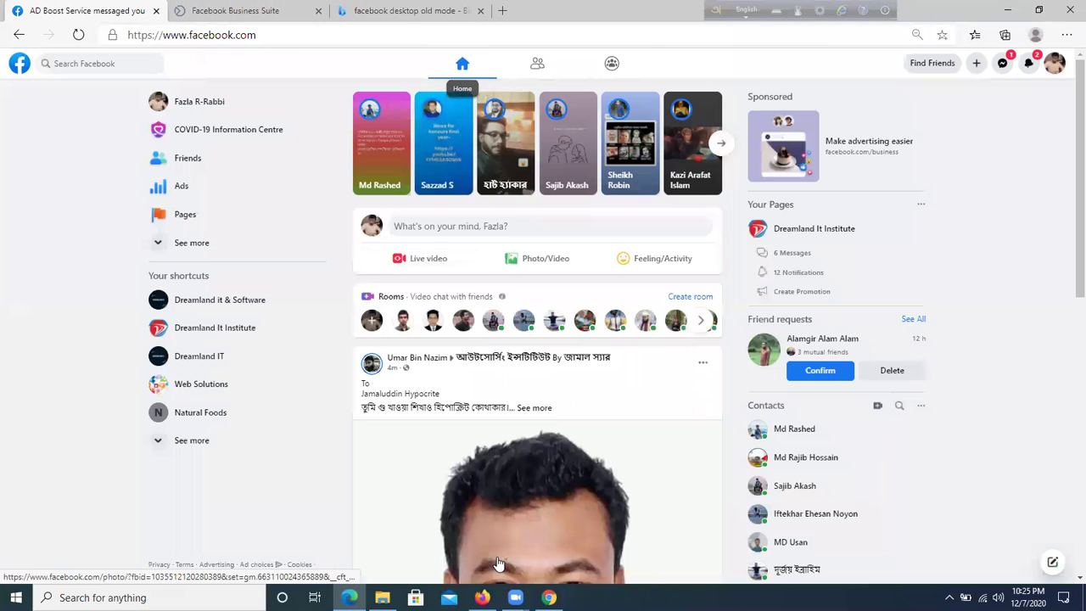
scroll(570, 348, "down", 1)
scroll(570, 344, "down", 4)
scroll(570, 342, "up", 5)
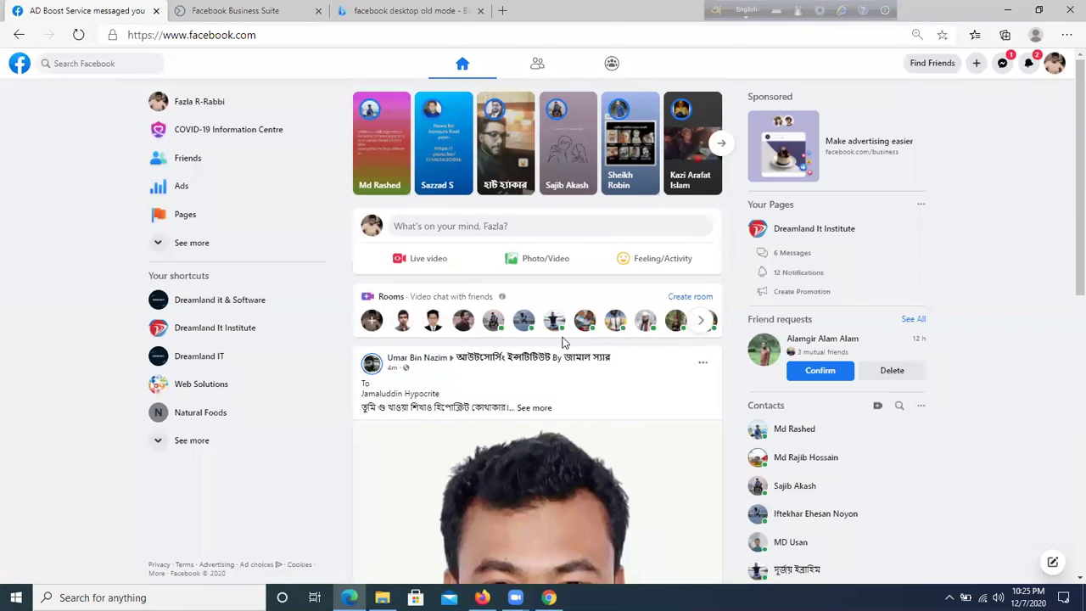
left_click(195, 211)
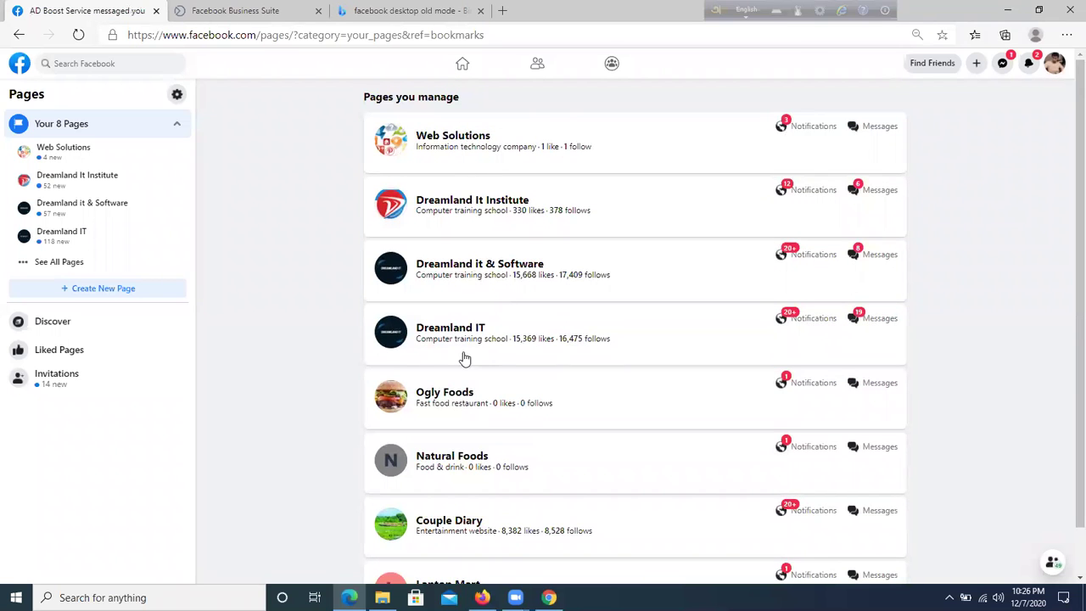
- Scroll the managed Pages list and open the Laptop Mart page
scroll(463, 526, "down", 1)
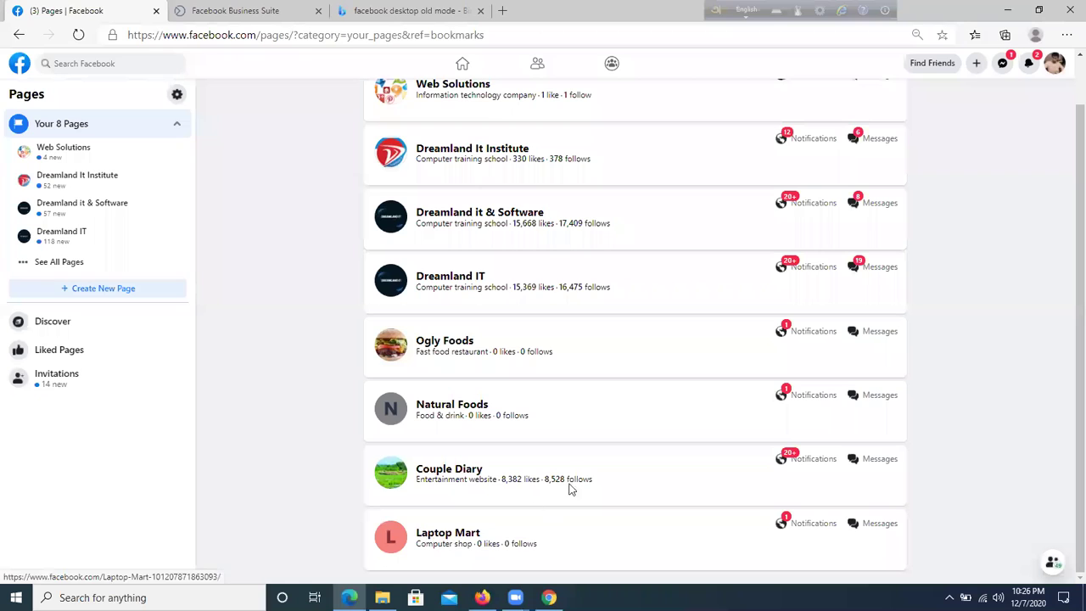
left_click(457, 535)
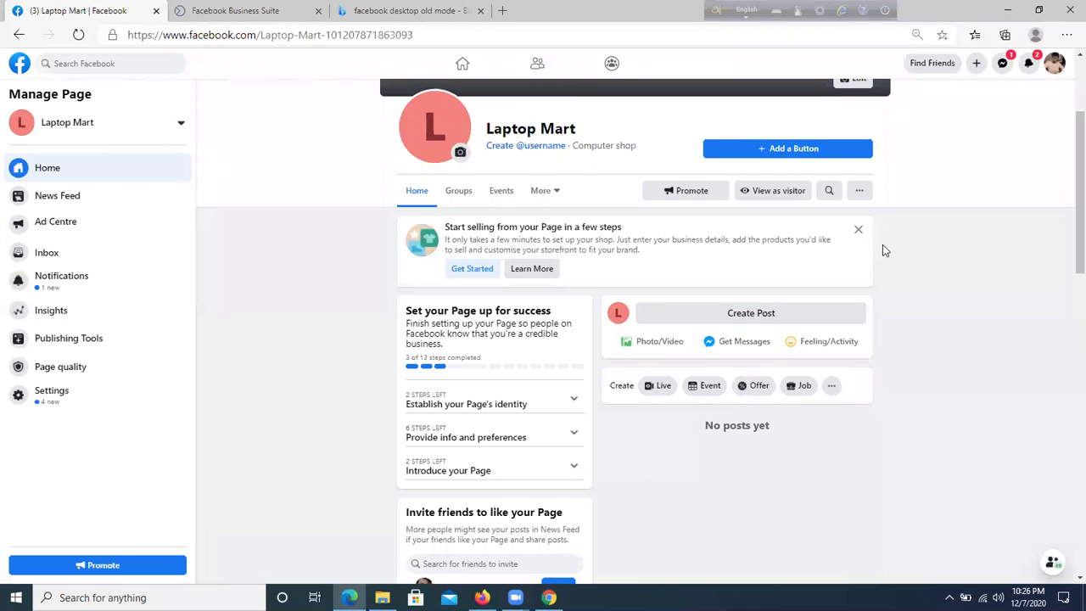
scroll(884, 248, "up", 2)
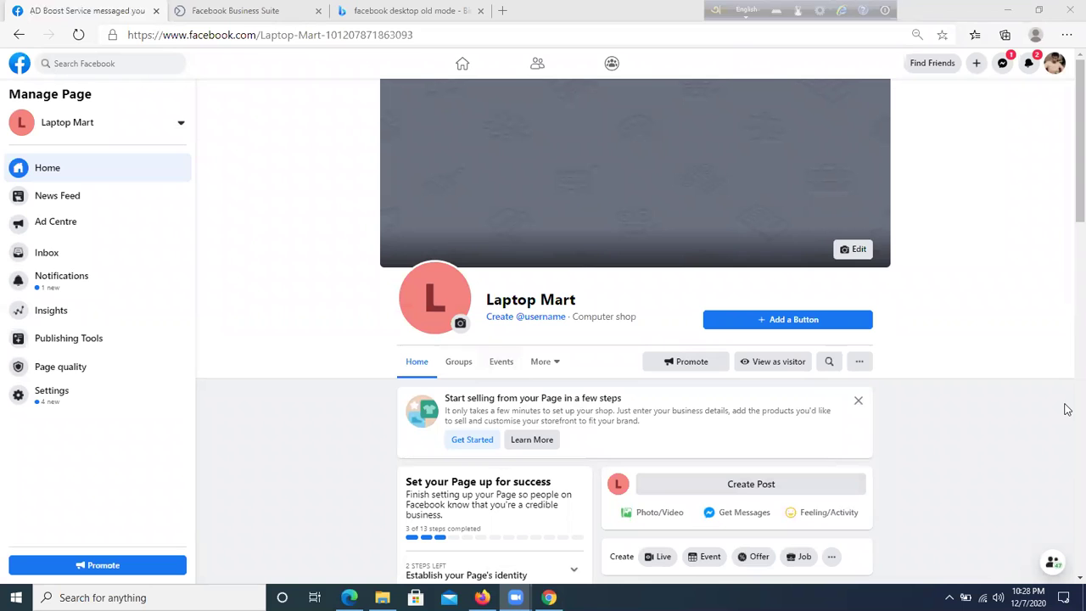
scroll(491, 331, "down", 2)
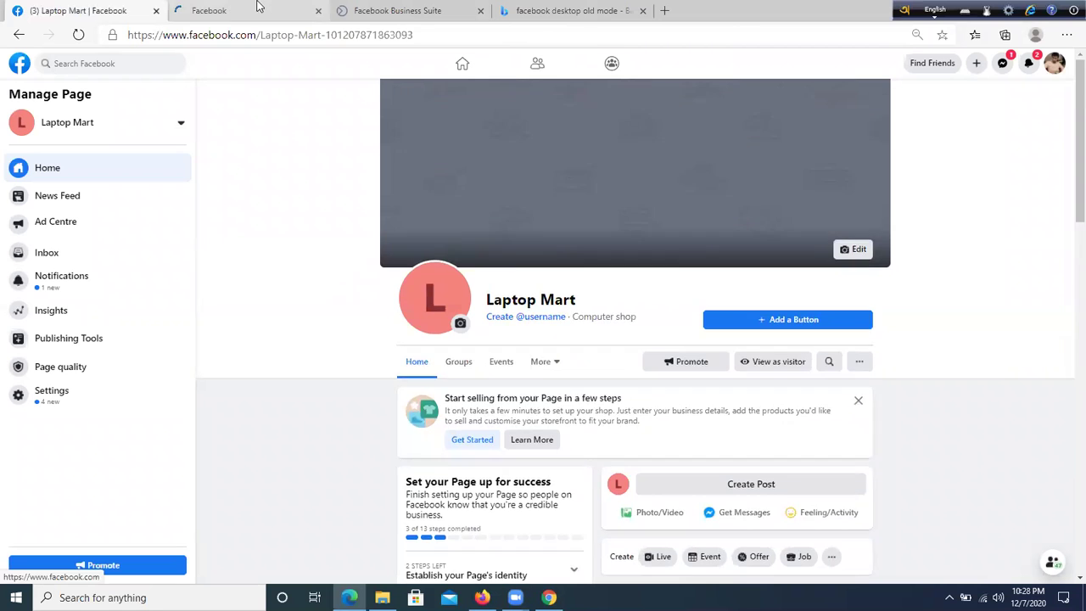
- In a second Facebook tab, search 'pran froto' and open the PRAN Frooto page
left_click(258, 4)
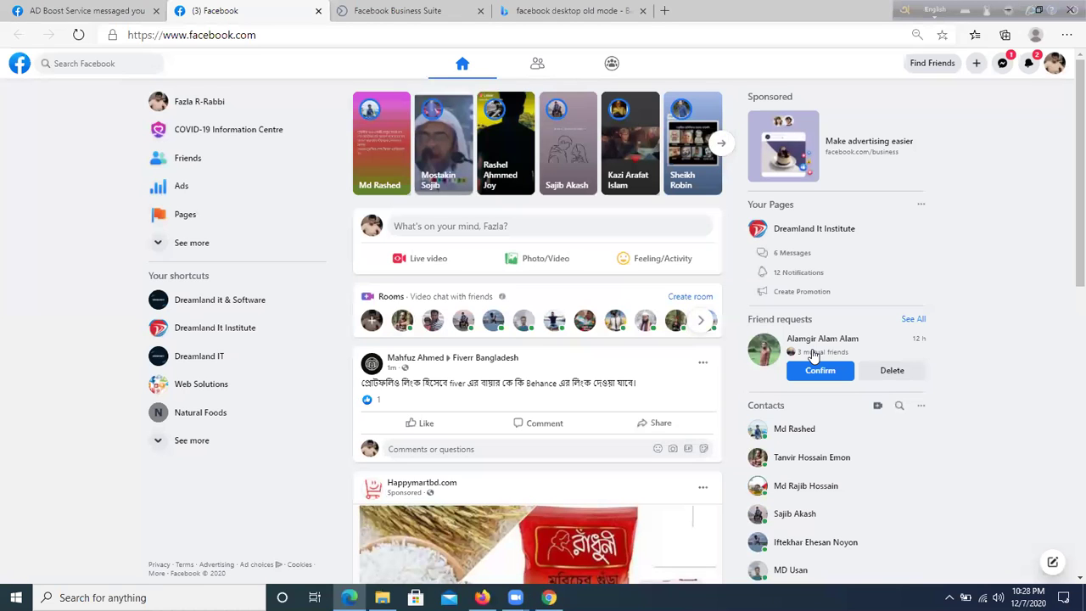
left_click(96, 68)
type("pran fro")
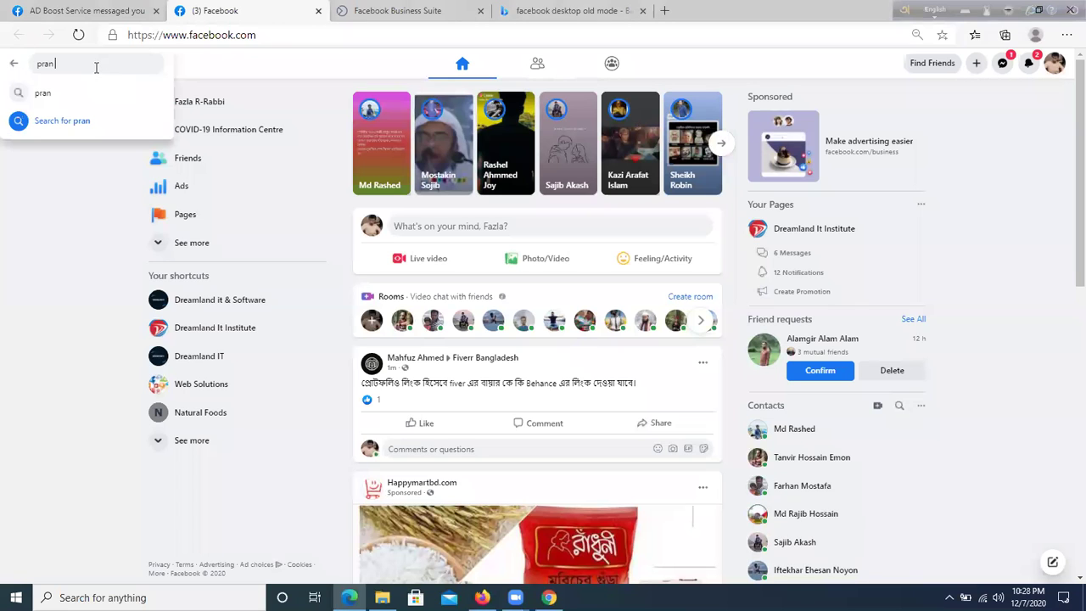
type("to")
key("Return")
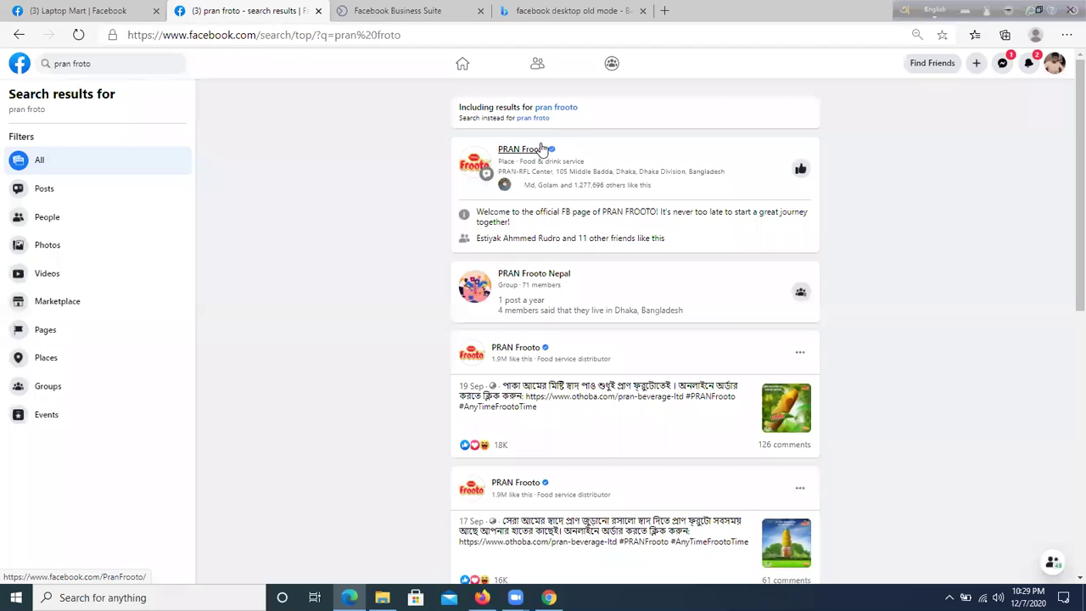
left_click(541, 147)
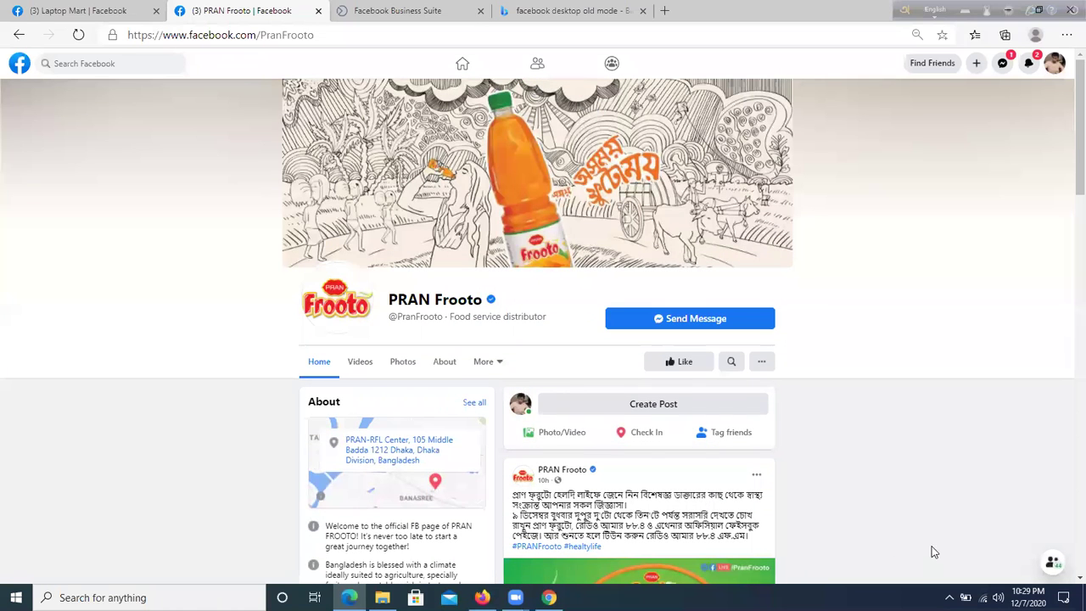
- Review PRAN Frooto's About details, then highlight 'Create facebook page' in the course outline PDF
left_click_drag(281, 258, 389, 317)
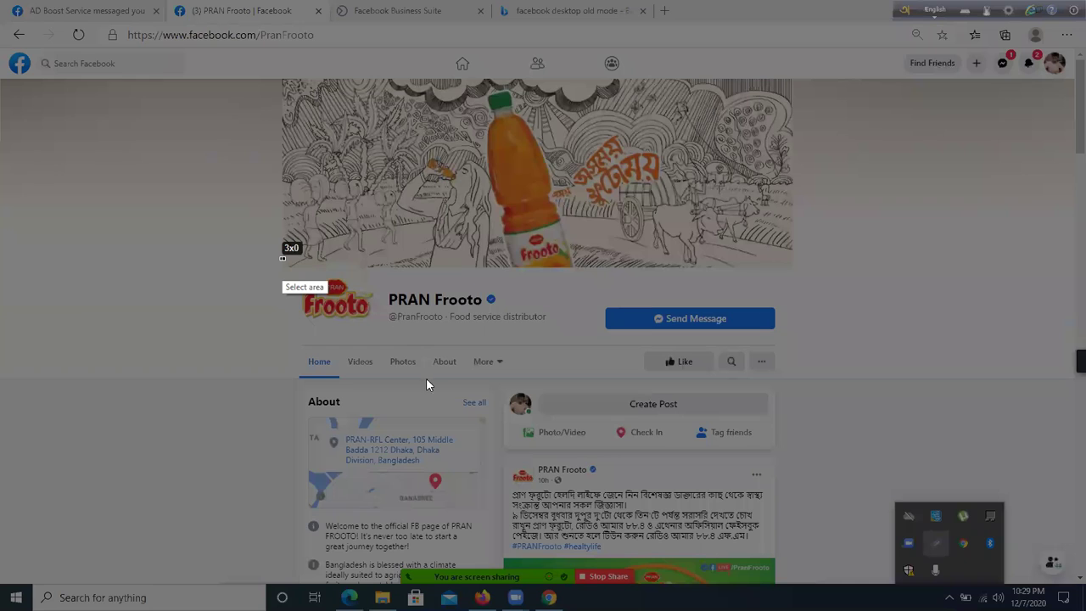
key("Escape")
scroll(382, 267, "down", 3)
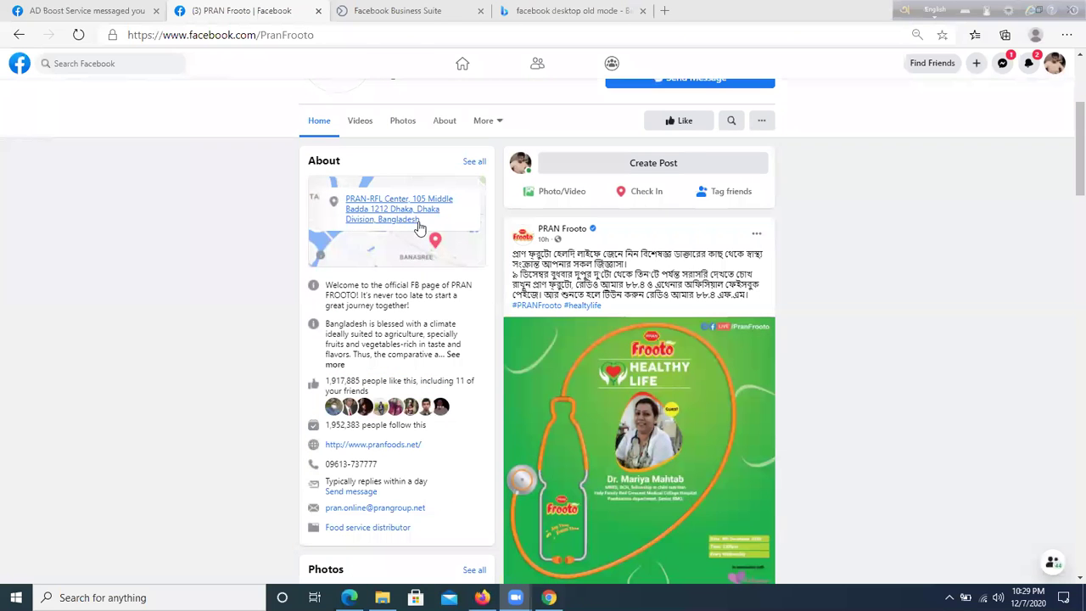
scroll(411, 293, "down", 1)
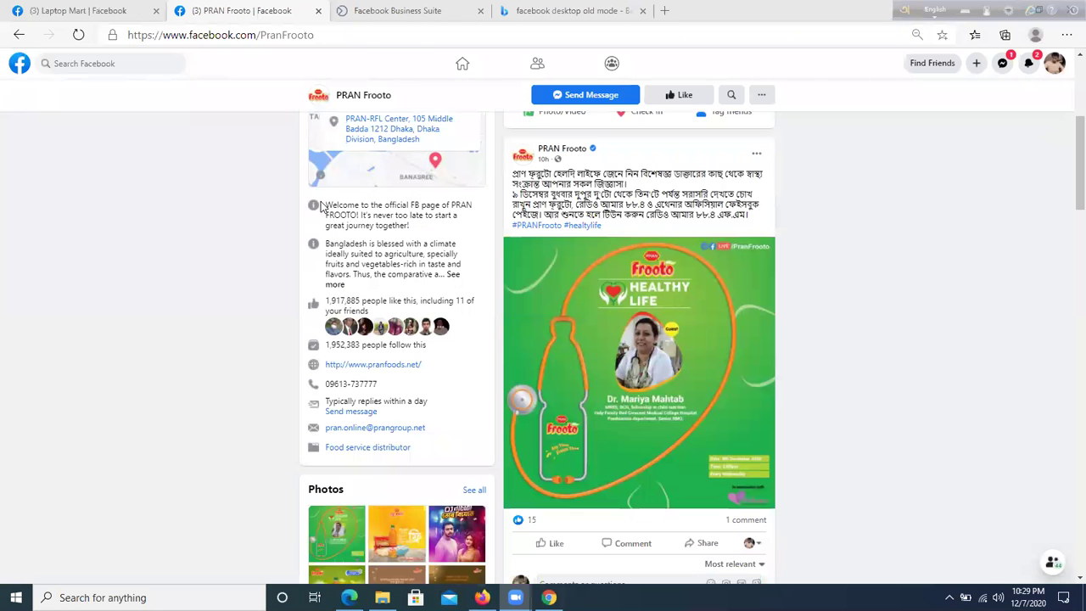
left_click_drag(330, 204, 404, 468)
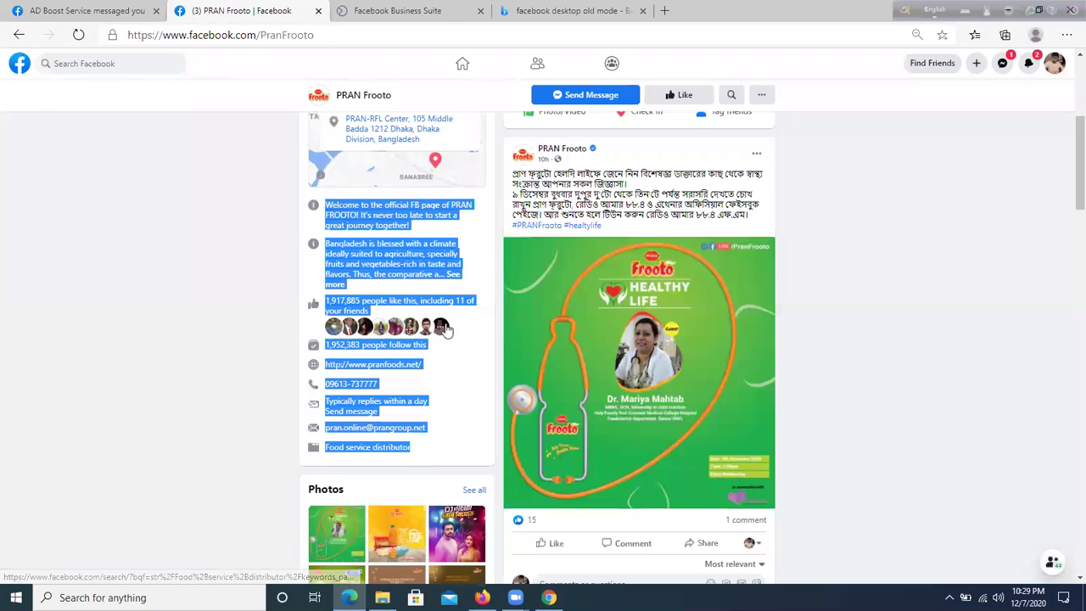
left_click(452, 373)
scroll(475, 442, "down", 2)
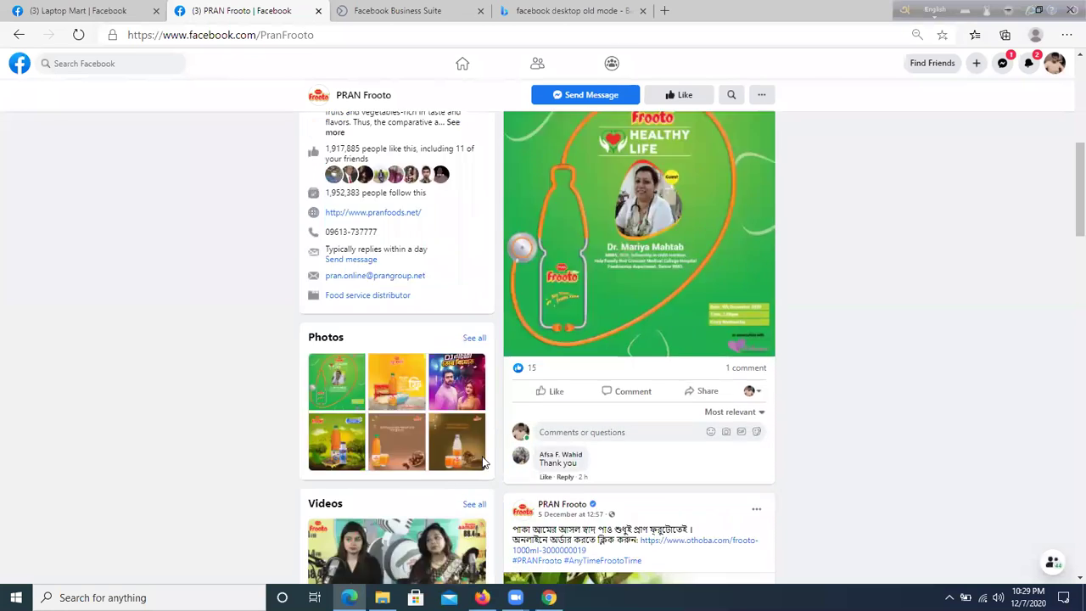
scroll(483, 463, "down", 3)
scroll(425, 300, "up", 4)
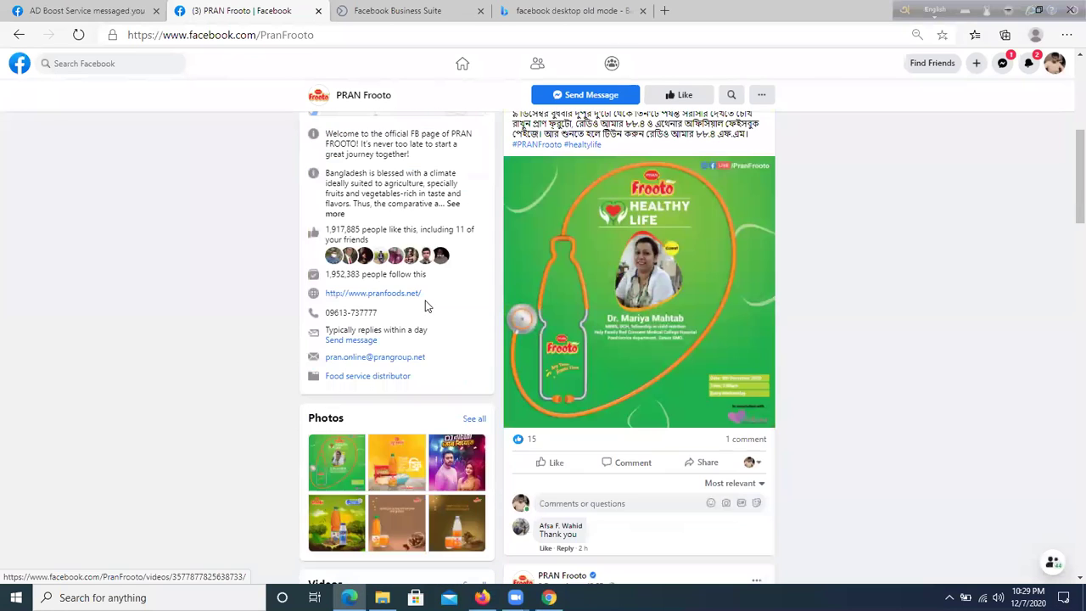
scroll(425, 303, "up", 2)
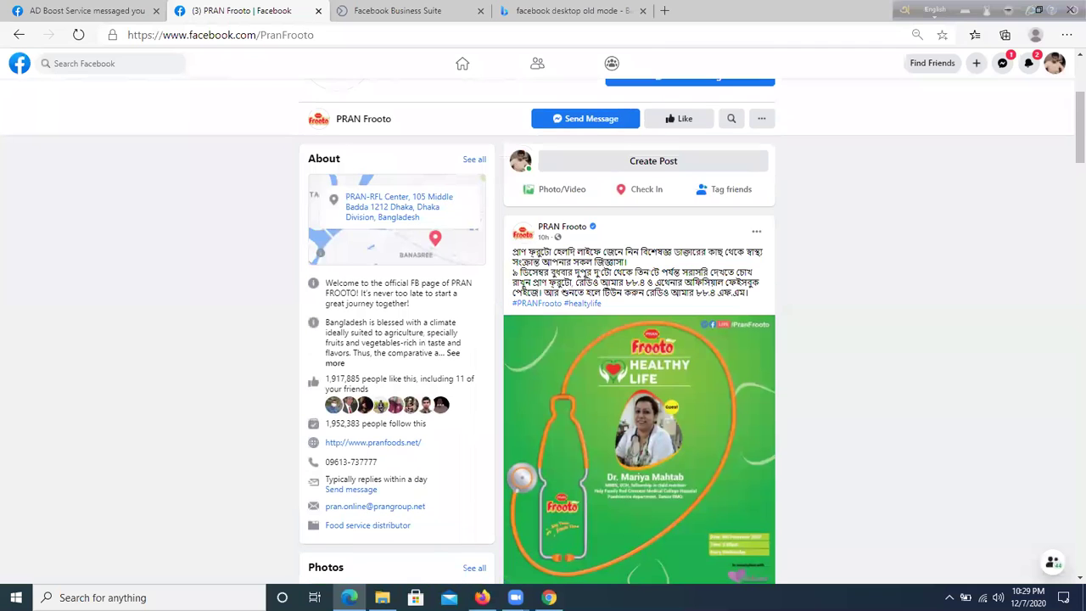
key("alt+Tab")
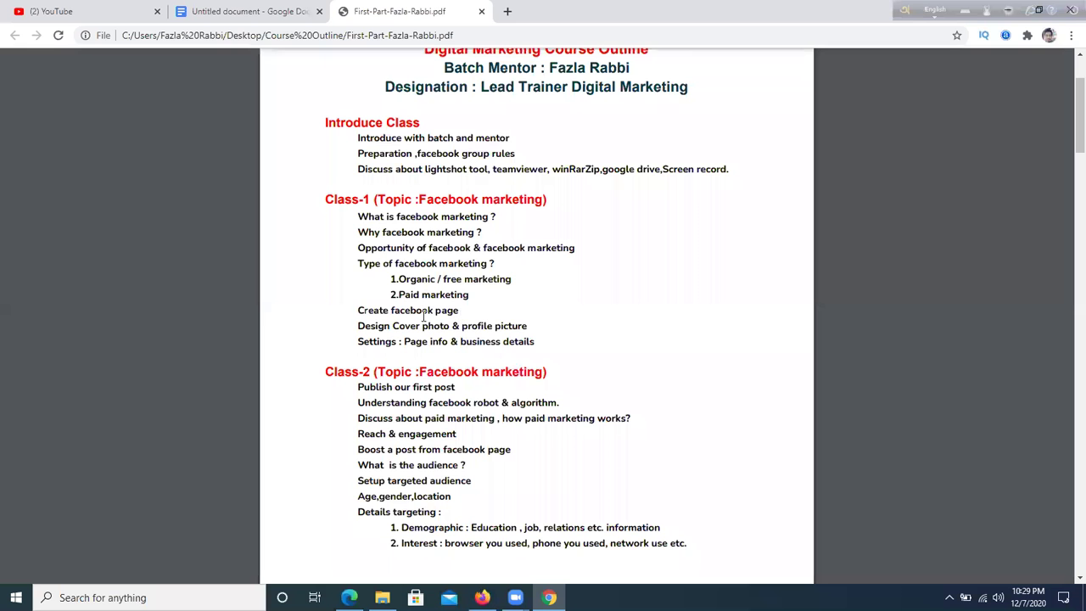
left_click_drag(355, 307, 473, 316)
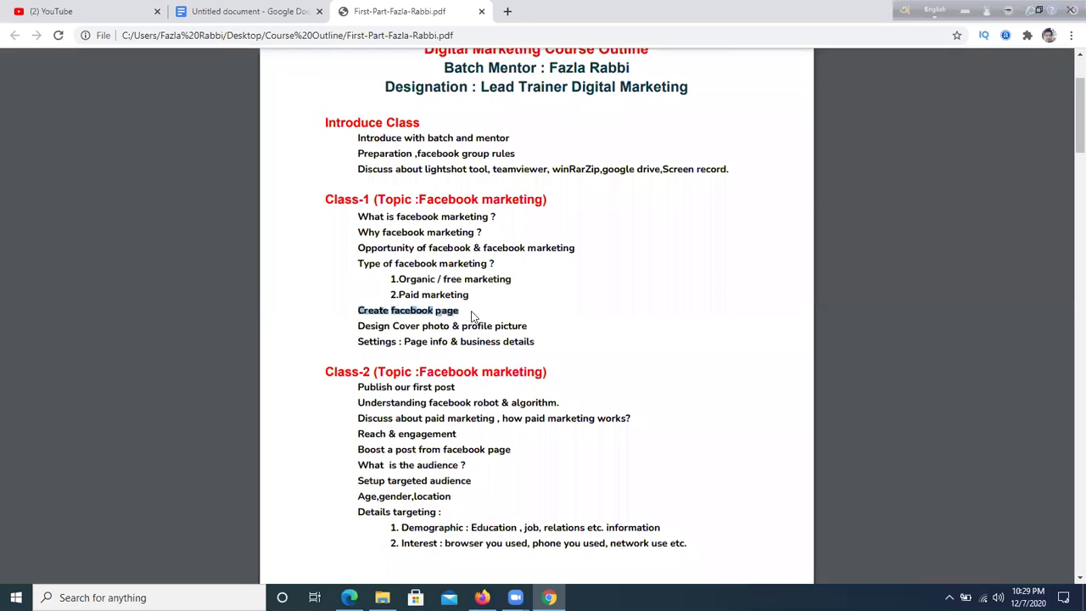
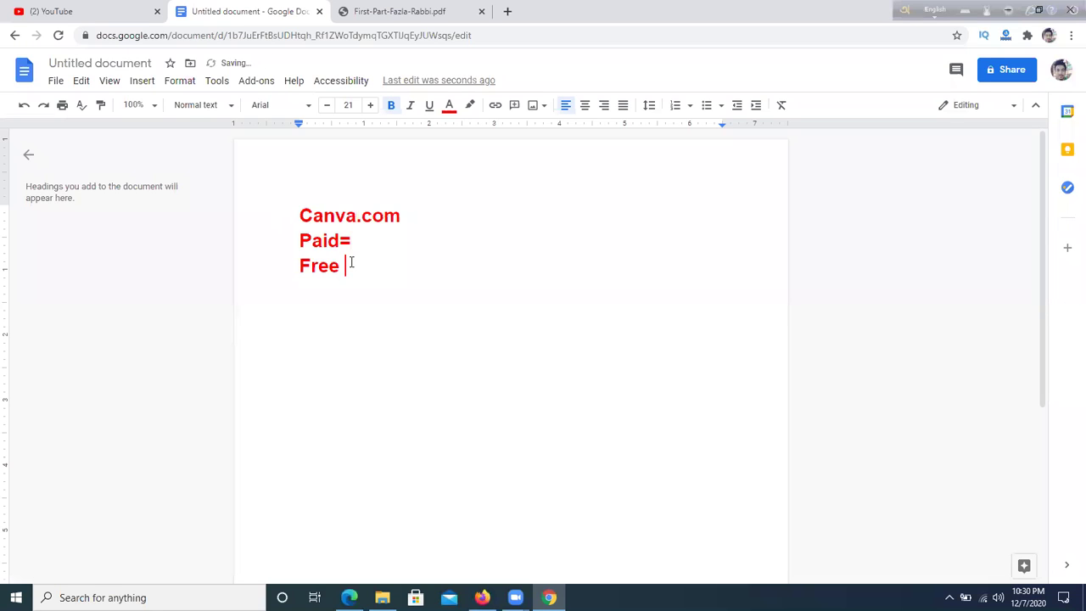
- Finish the last note line as 'Free = limitation' and start a new empty line
type("= limitt")
key("BackSpace")
type("ation")
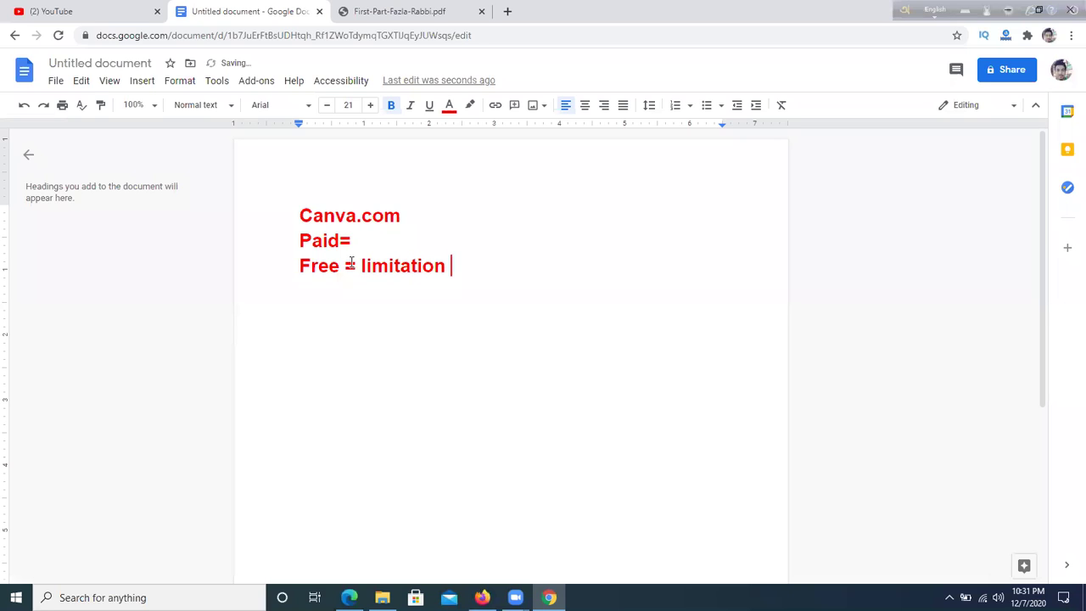
key("Return")
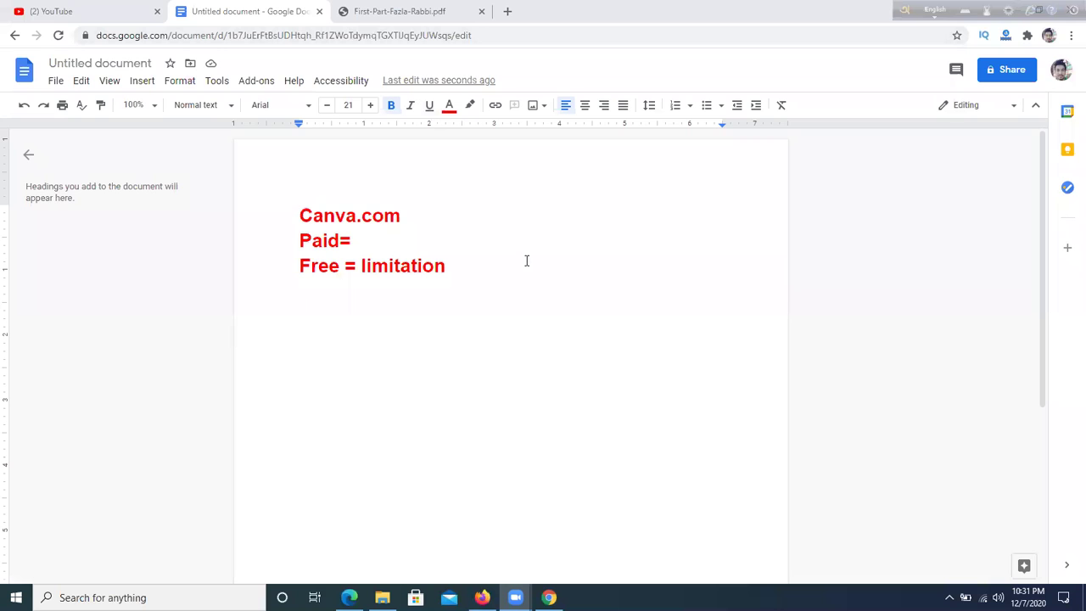
left_click(507, 10)
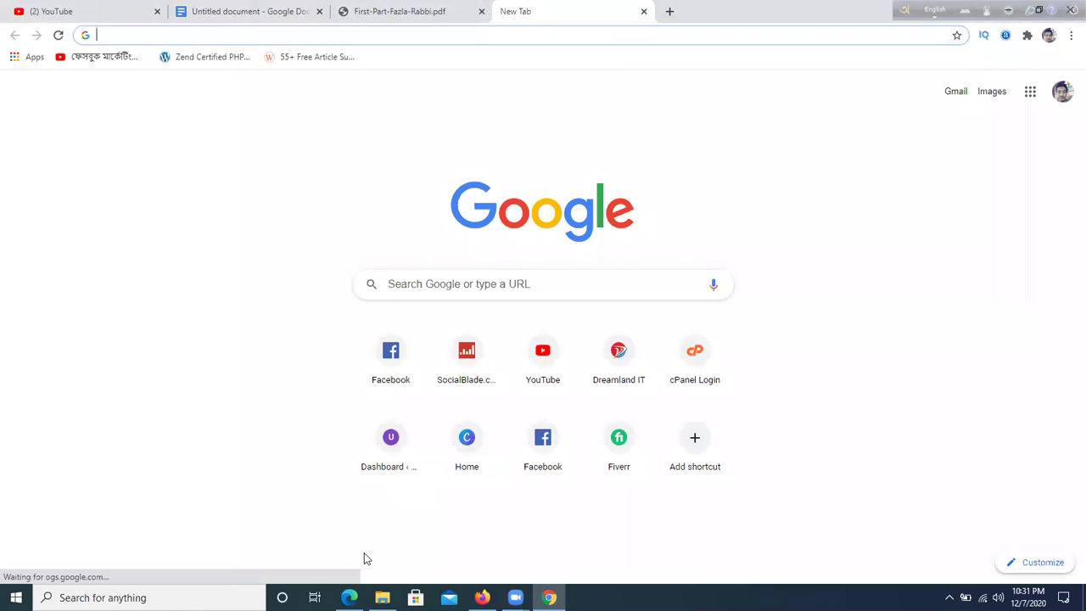
- Go to canva.com in a new Edge tab
left_click(350, 597)
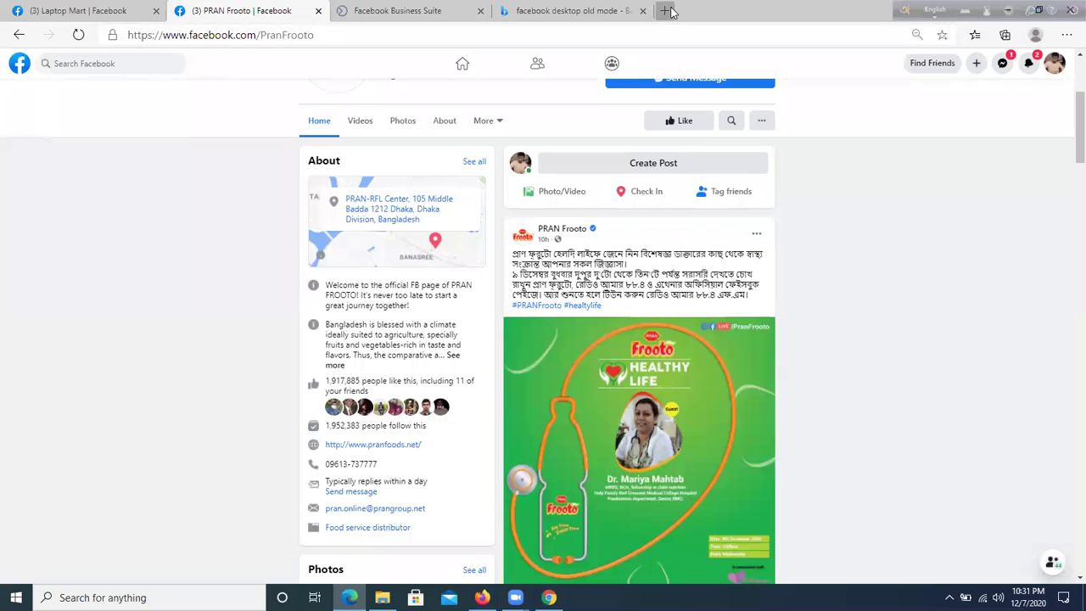
left_click(665, 10)
type("canva")
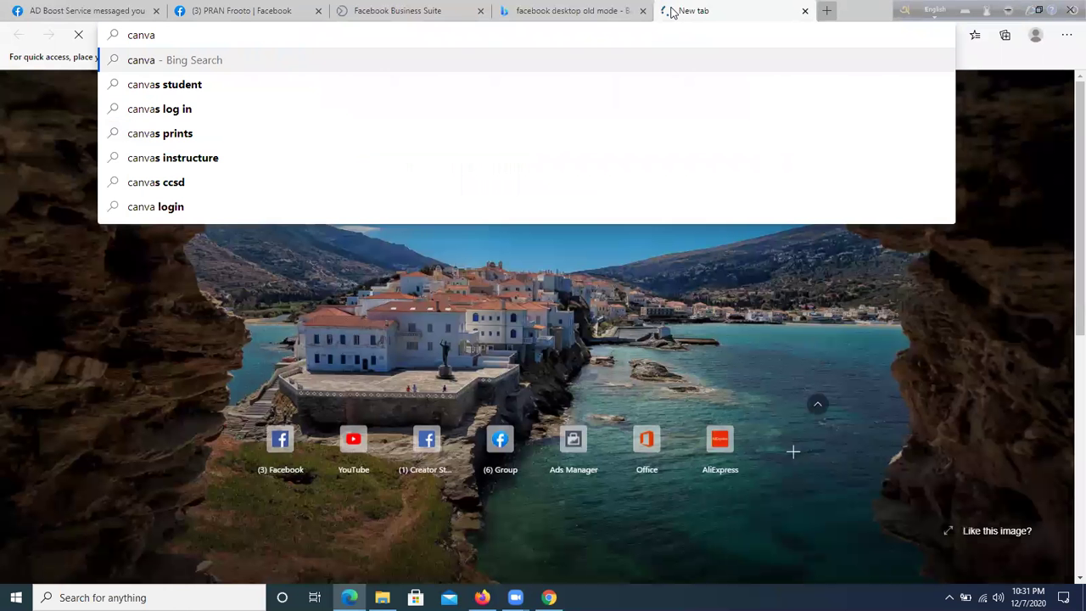
key("Return")
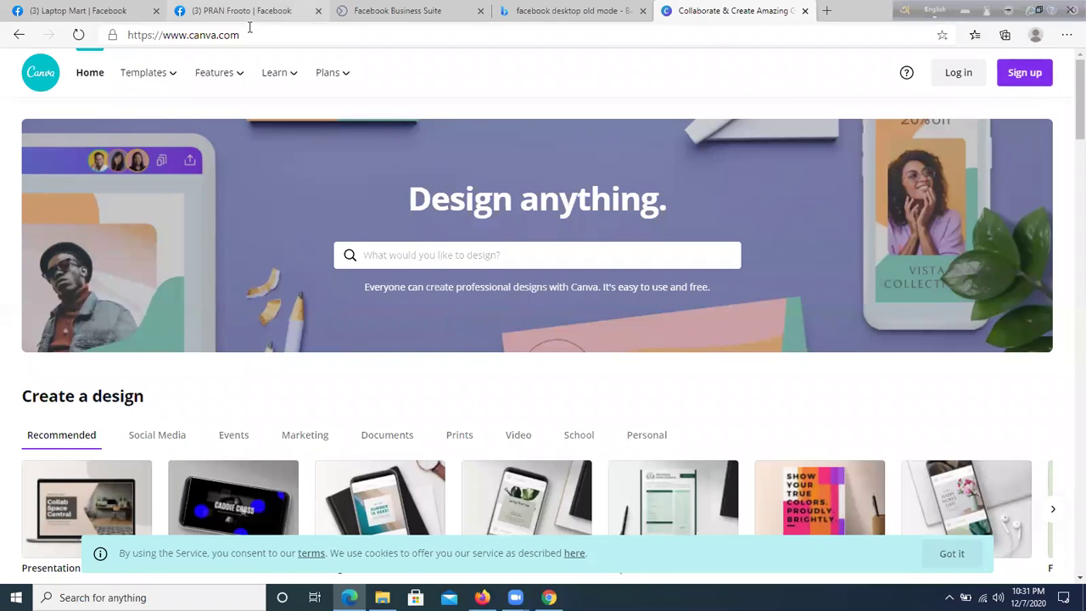
- Start a Canva sign-up and choose the e-mail sign-up option
left_click_drag(250, 38, 114, 38)
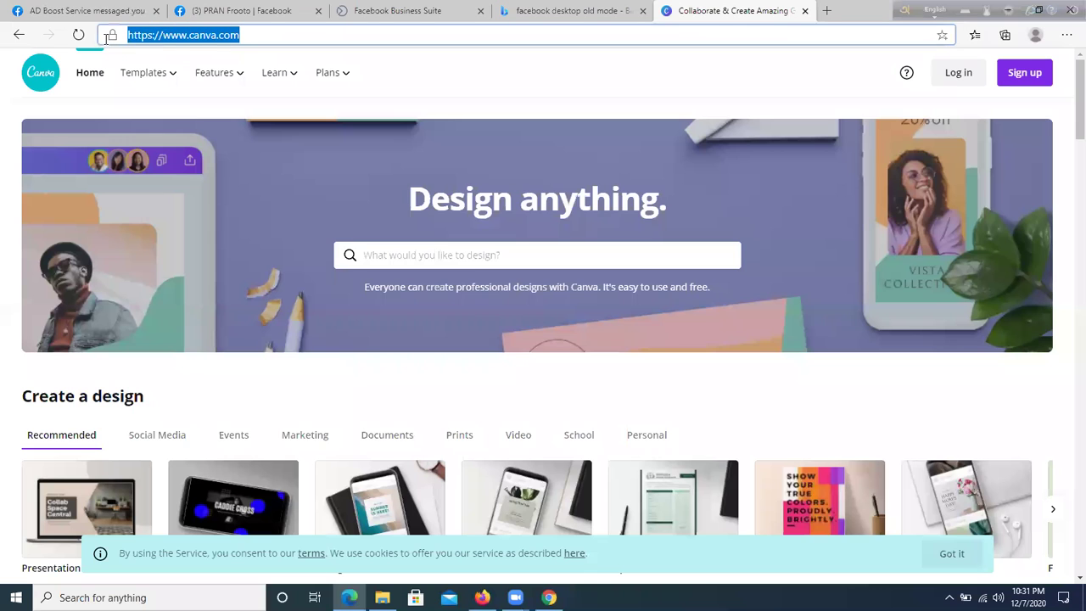
right_click(172, 38)
left_click(697, 81)
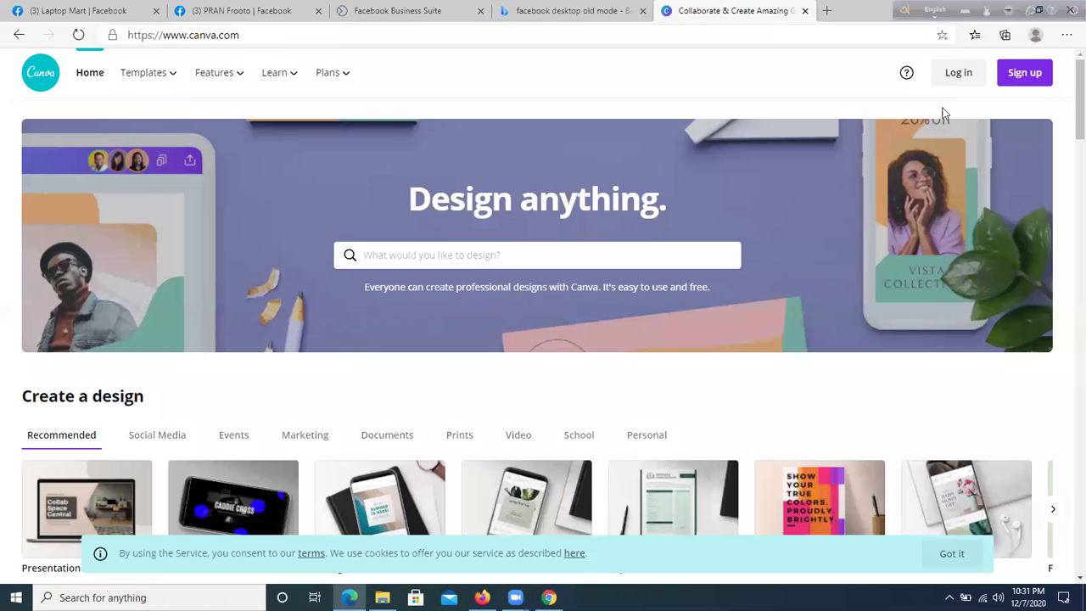
left_click(1025, 75)
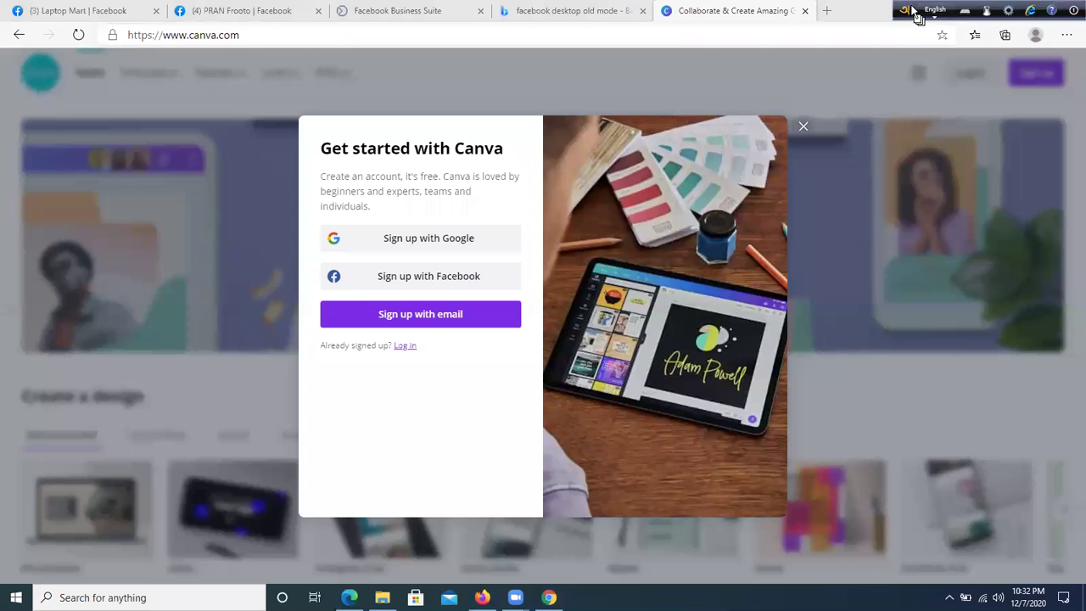
left_click_drag(913, 7, 1041, 167)
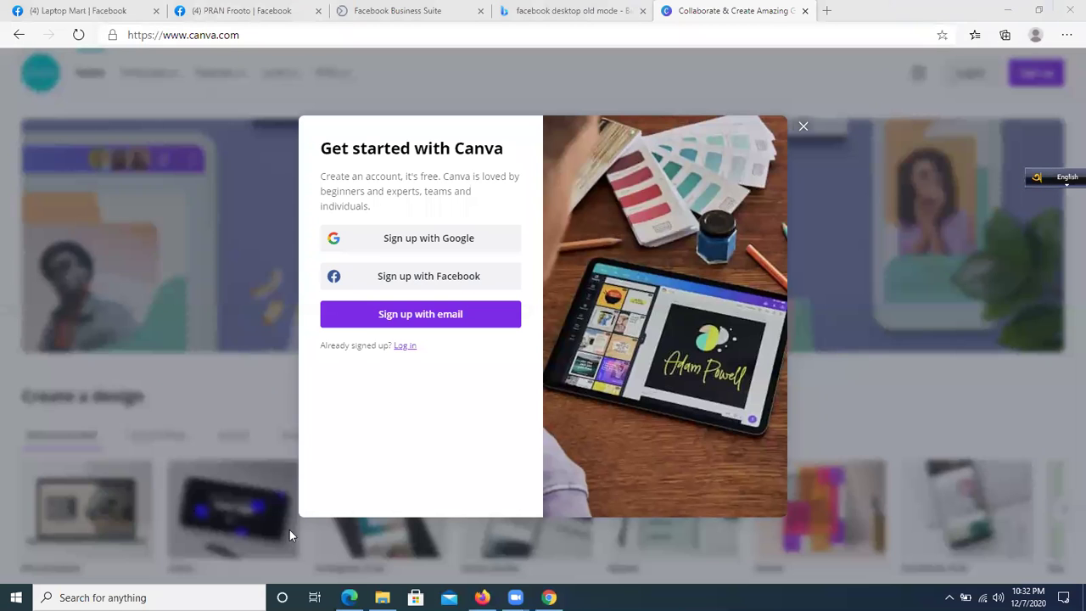
left_click(418, 319)
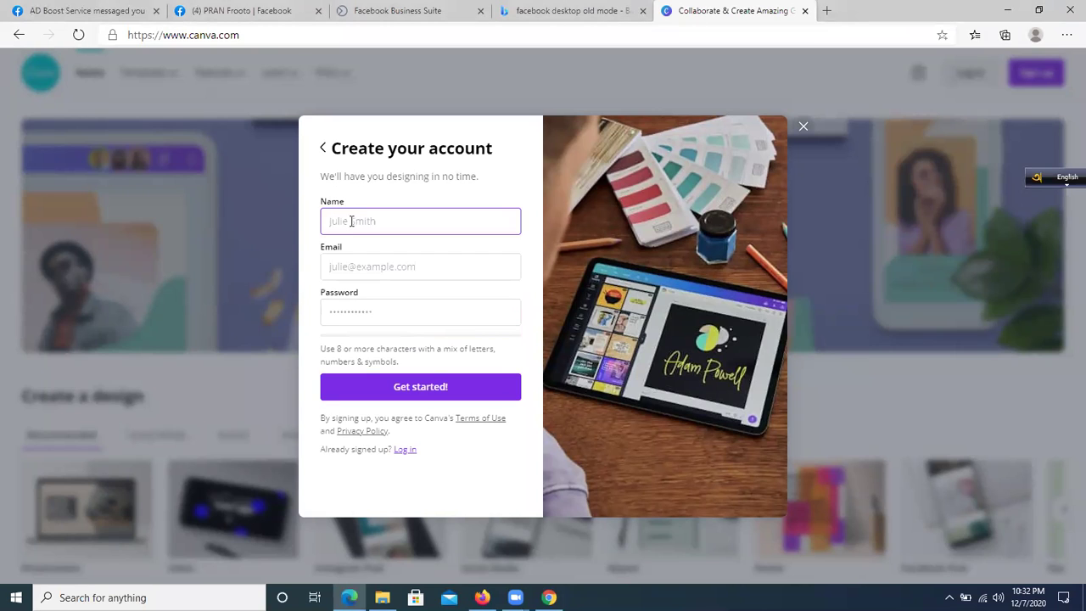
- Enter the account holder's name, e-mail and a password, submit, and save the password in the browser
type("Fazla Rabbi")
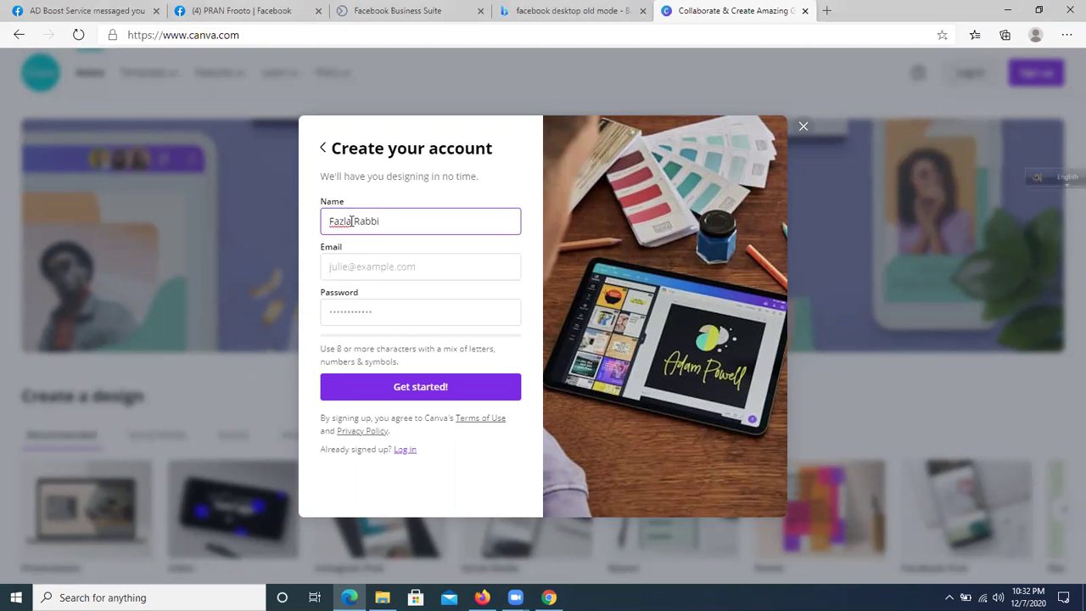
left_click(367, 275)
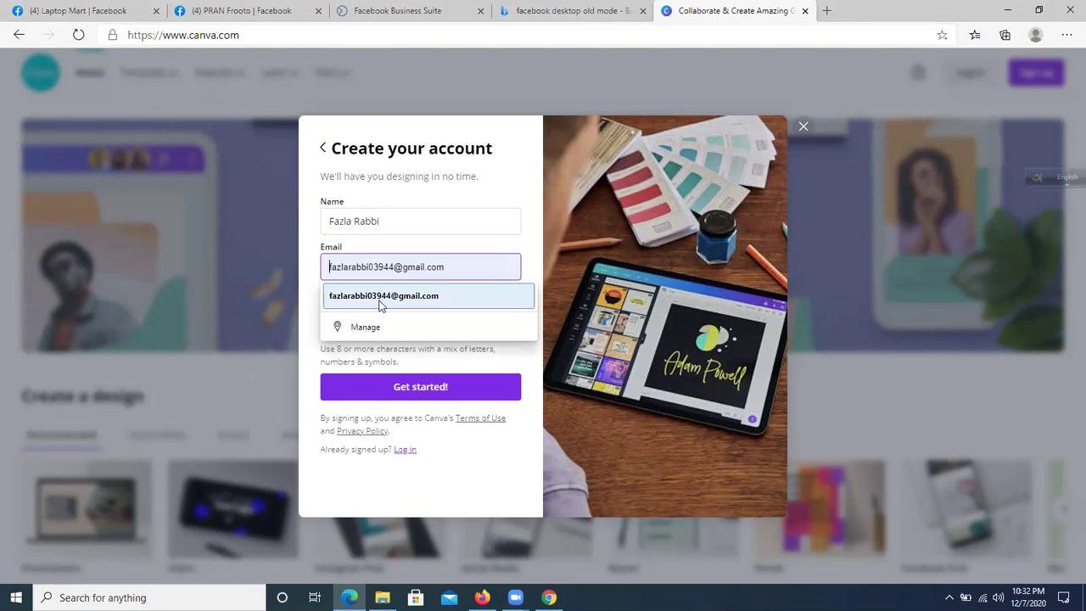
left_click(381, 297)
left_click(378, 319)
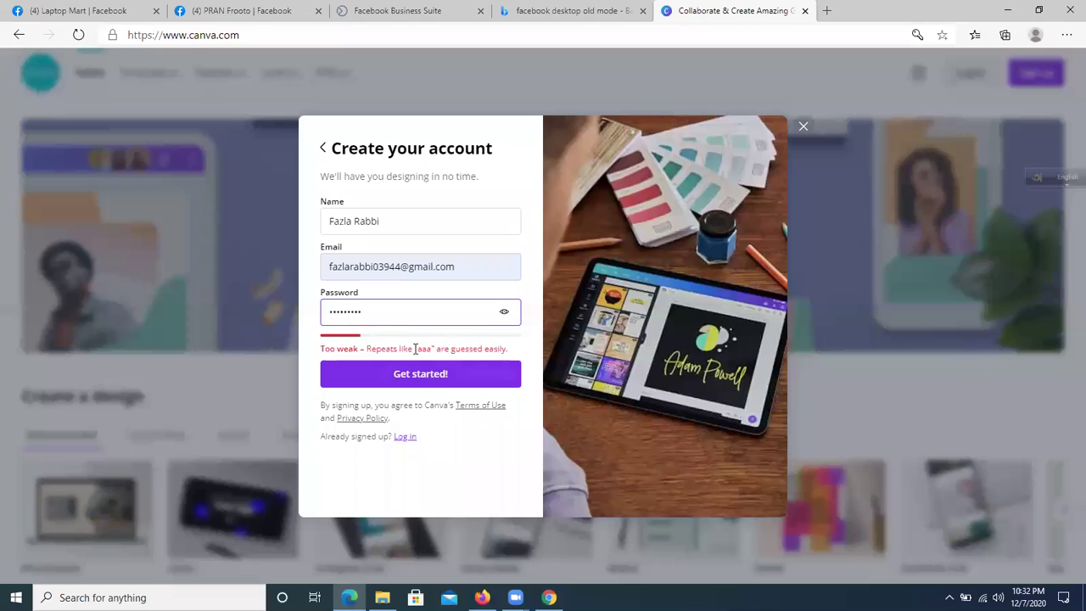
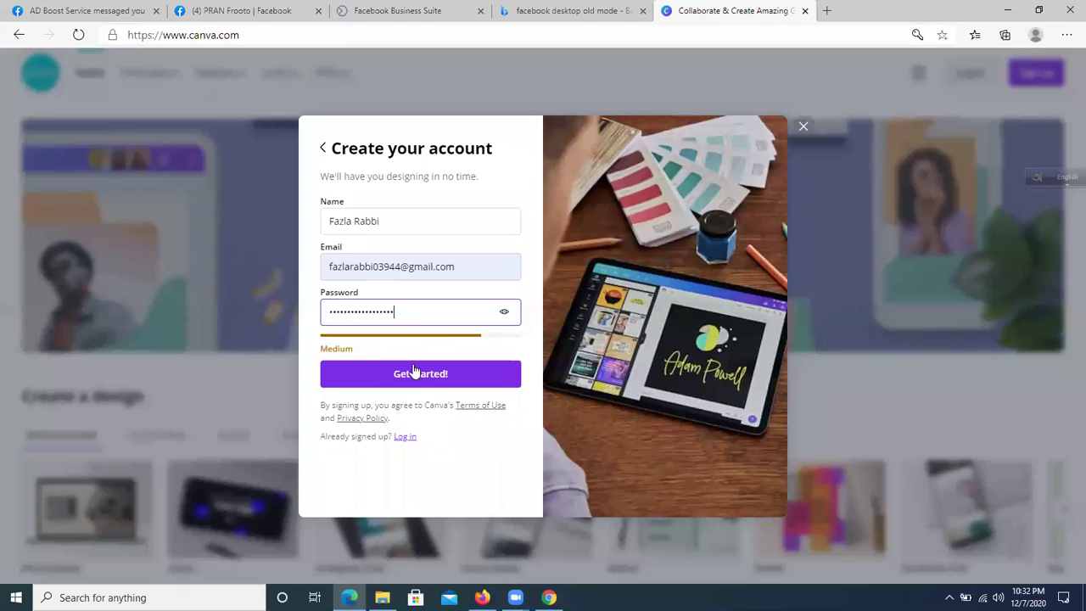
left_click(413, 374)
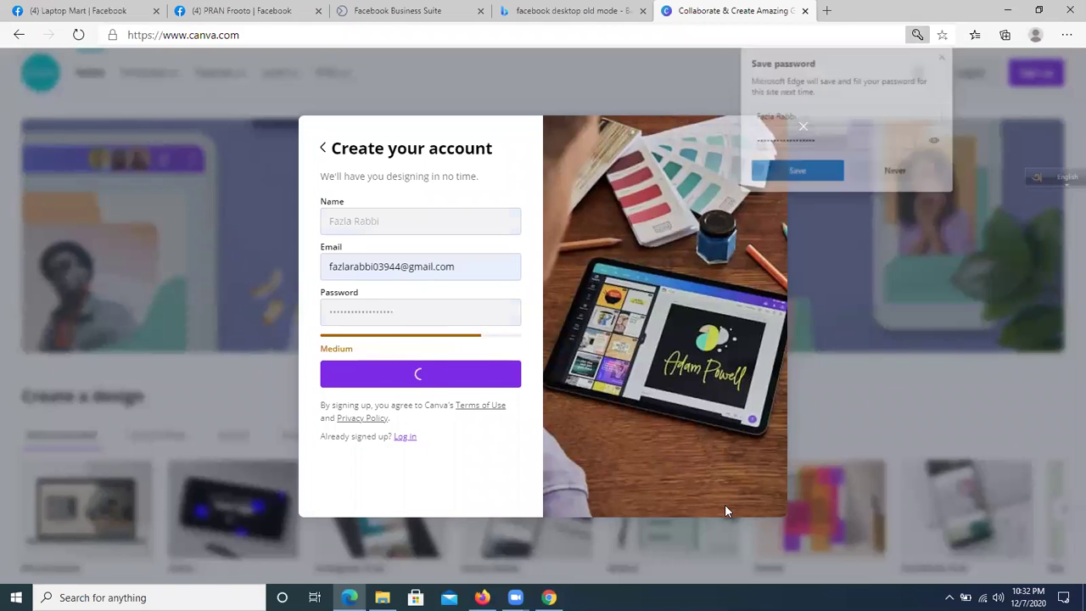
left_click(796, 169)
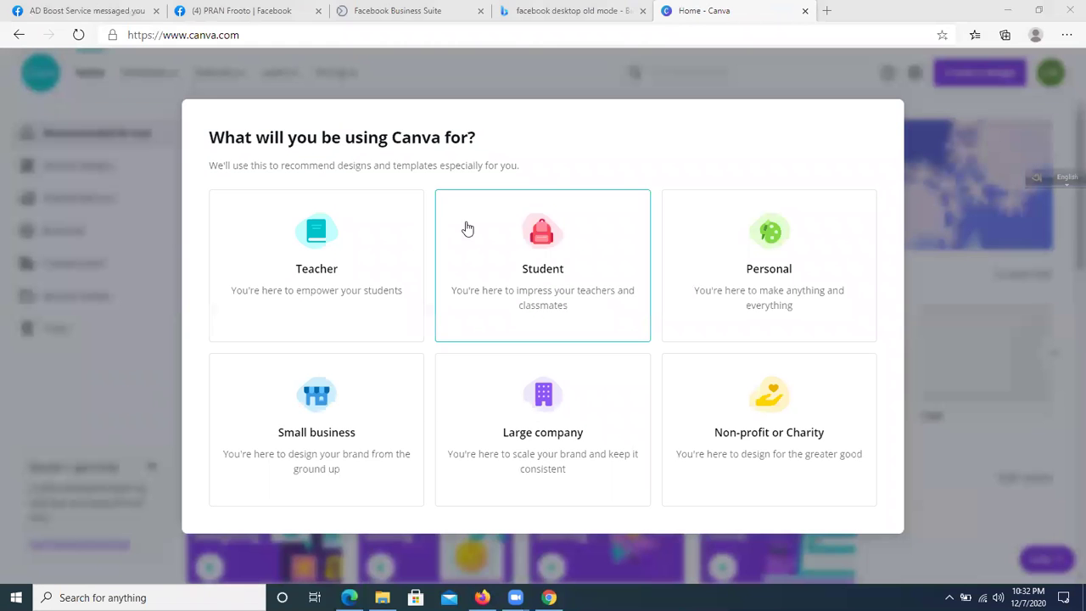
- Pick a usage type, skip inviting team members, and dismiss the welcome message
left_click(379, 251)
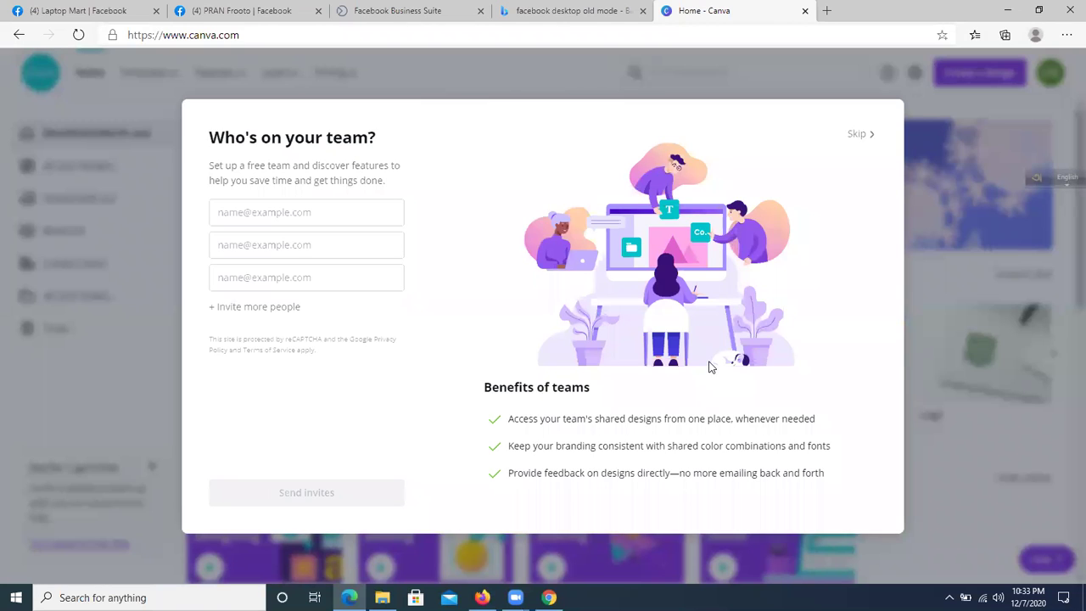
left_click(853, 141)
left_click(577, 451)
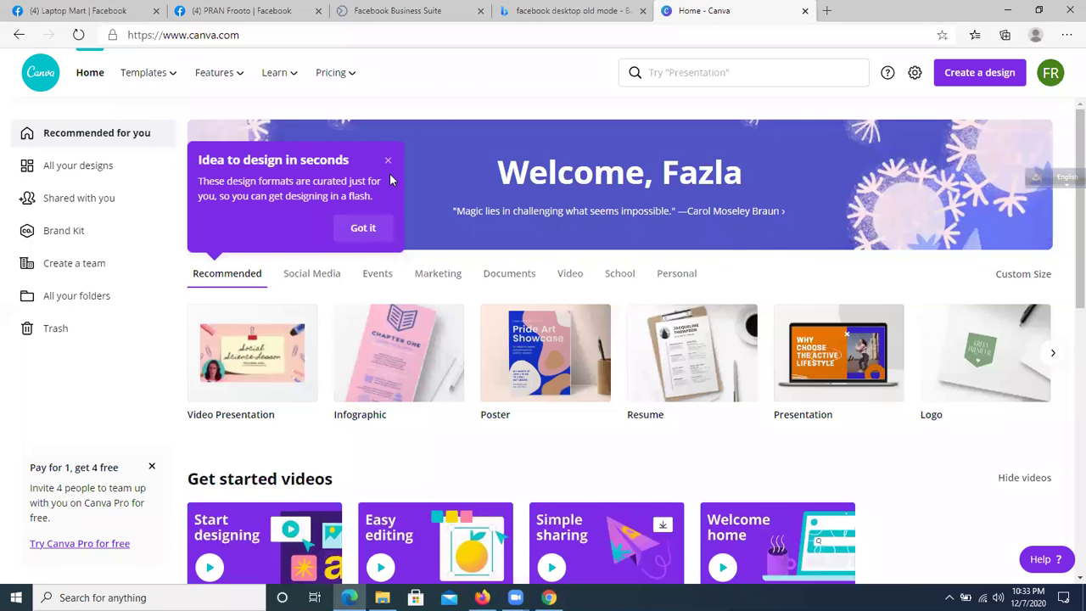
- Sign out of the new Canva account from the avatar menu
scroll(630, 338, "down", 2)
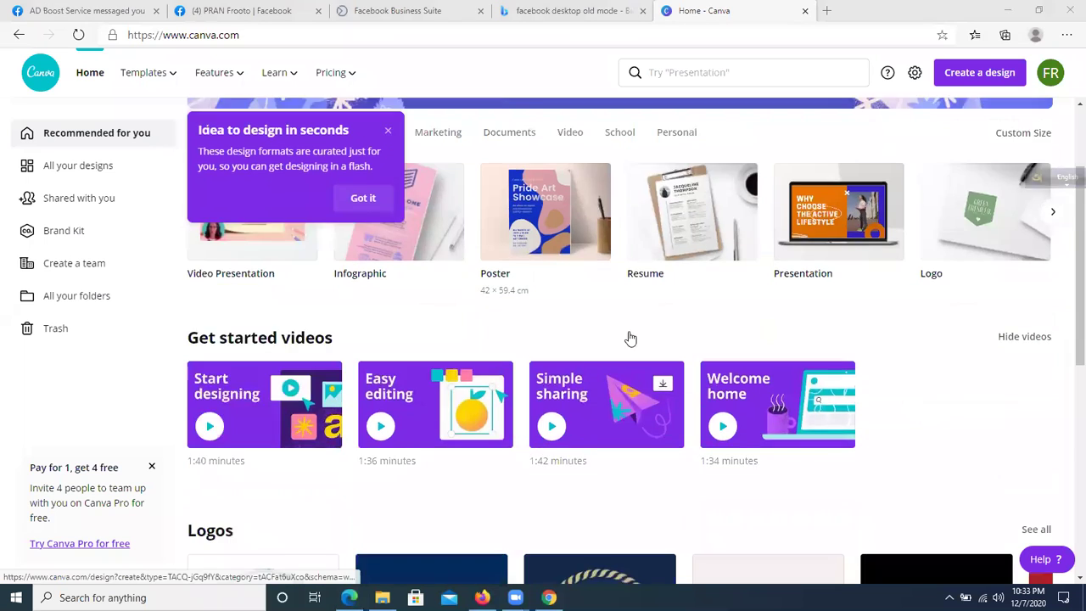
scroll(631, 337, "down", 3)
scroll(324, 348, "up", 5)
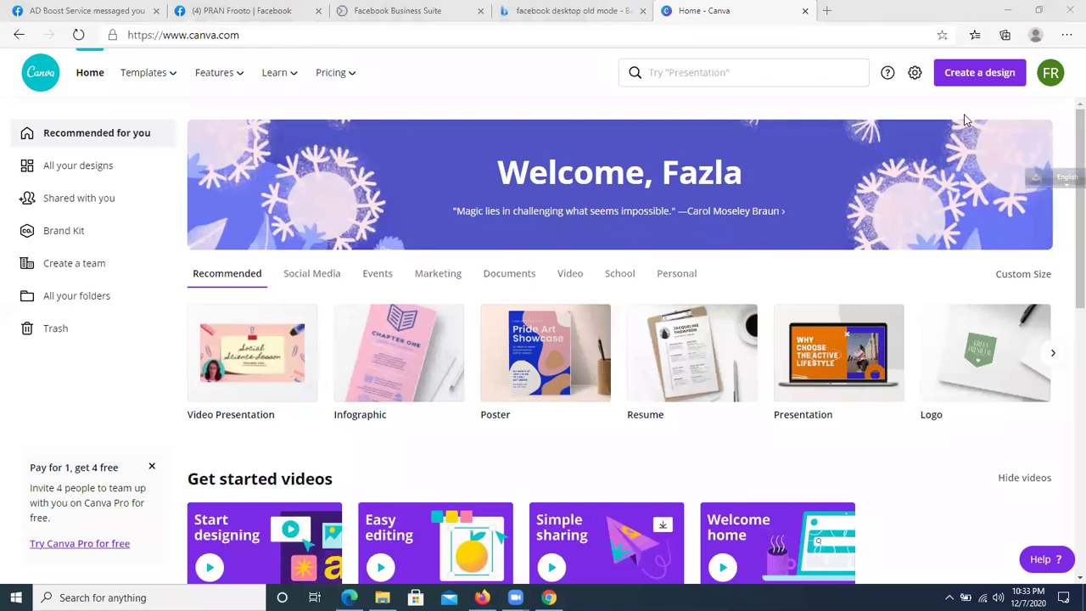
left_click(1049, 75)
left_click(921, 269)
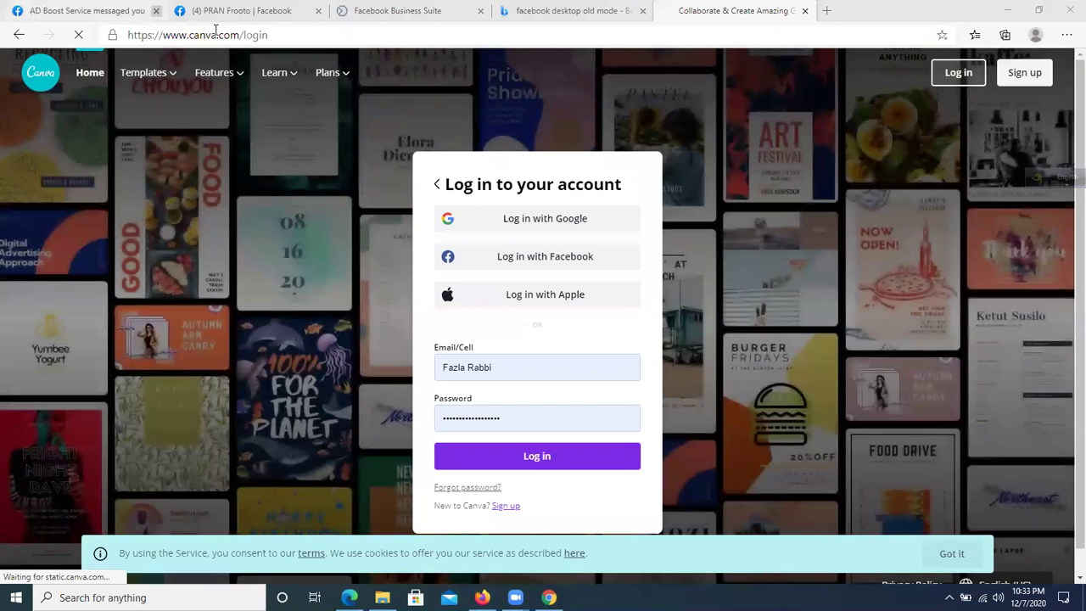
- Attempt a Canva log-in, replacing the e-mail field with 'fggg' and submitting
left_click_drag(246, 35, 289, 35)
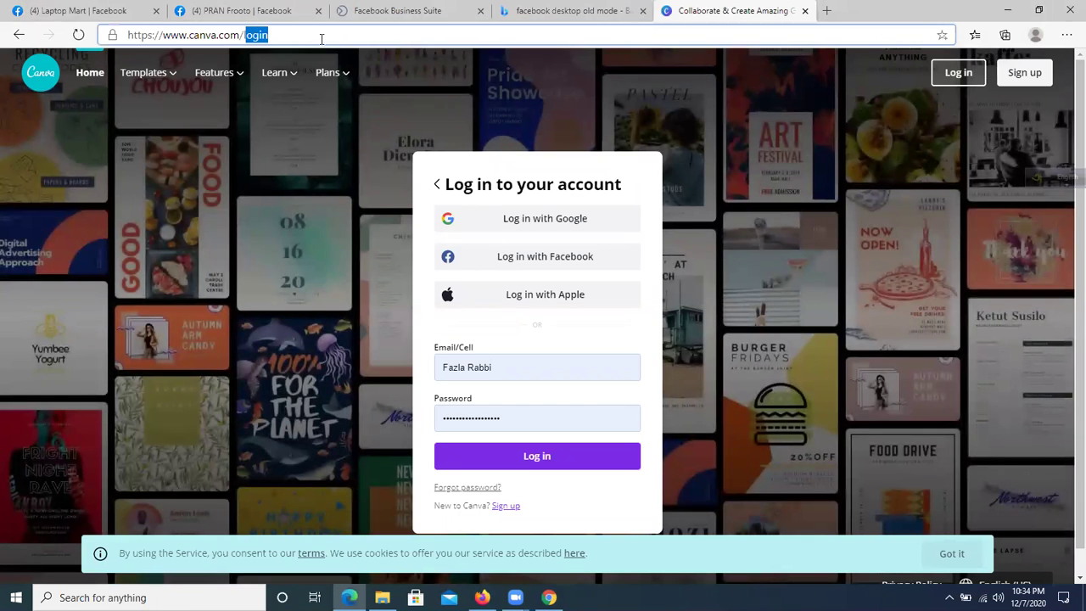
left_click(543, 465)
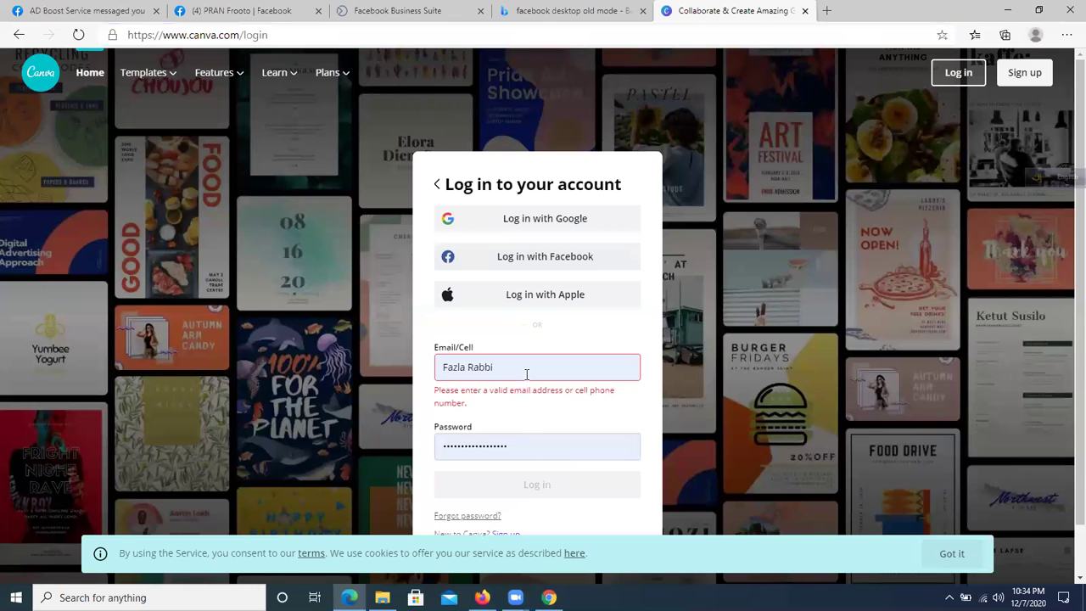
double_click(511, 313)
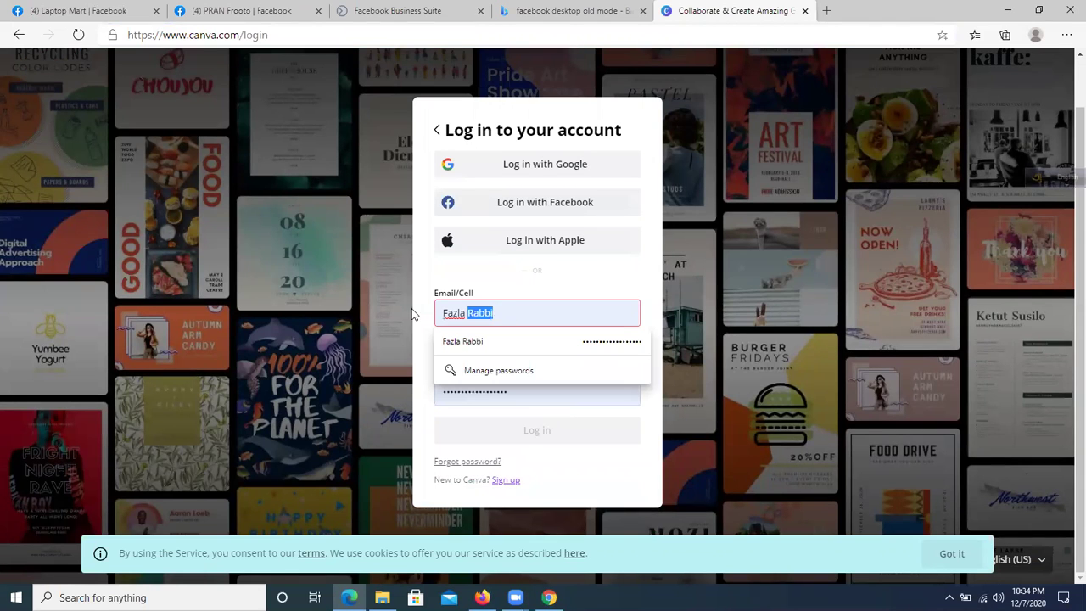
key("ctrl+a")
type("f")
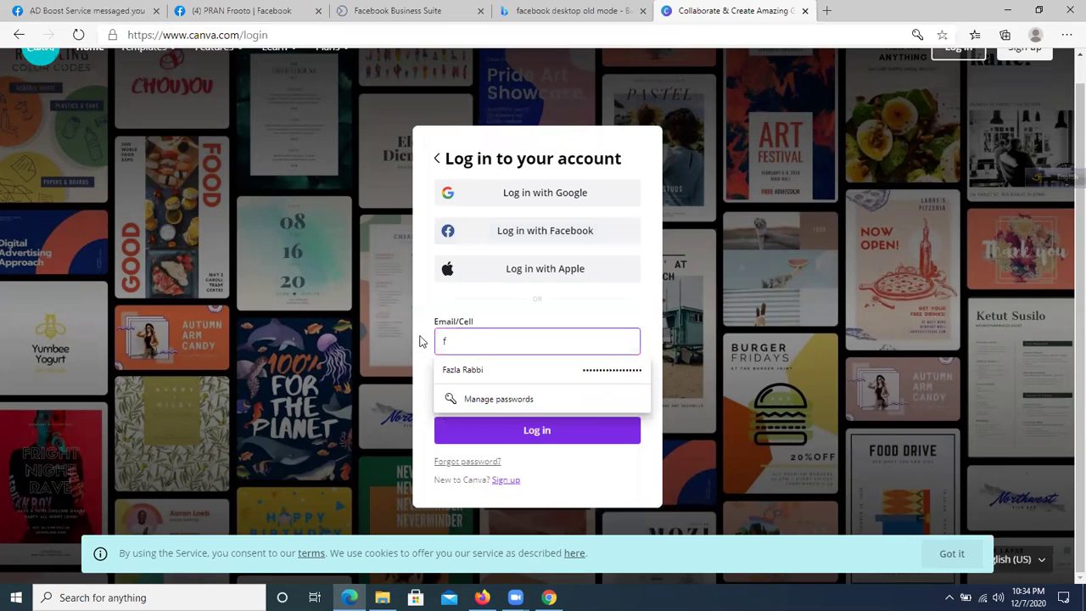
type("ggg")
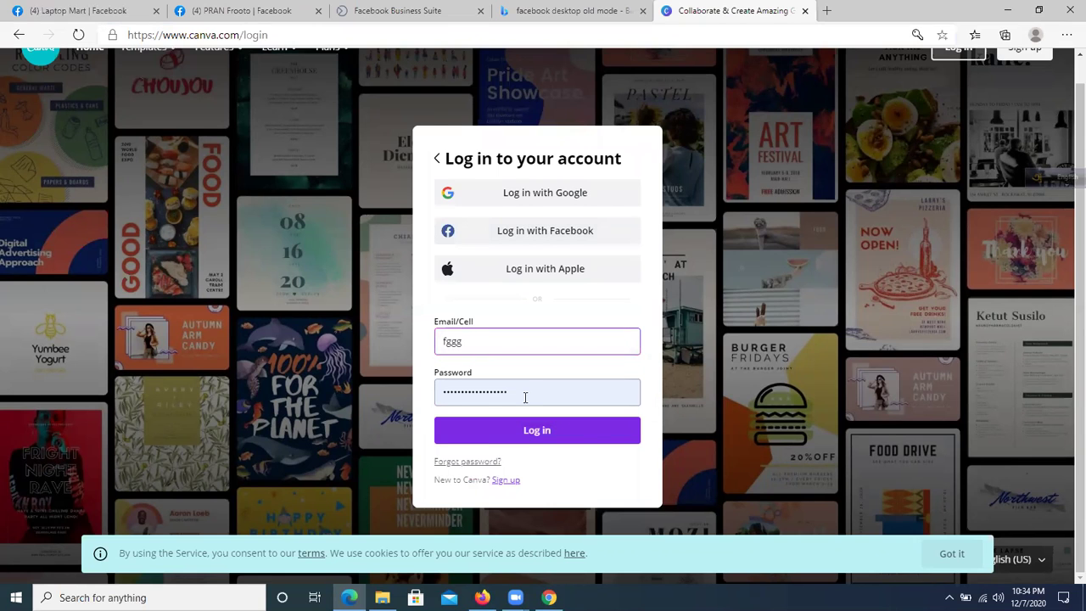
left_click(522, 392)
key("ctrl+a")
key("Return")
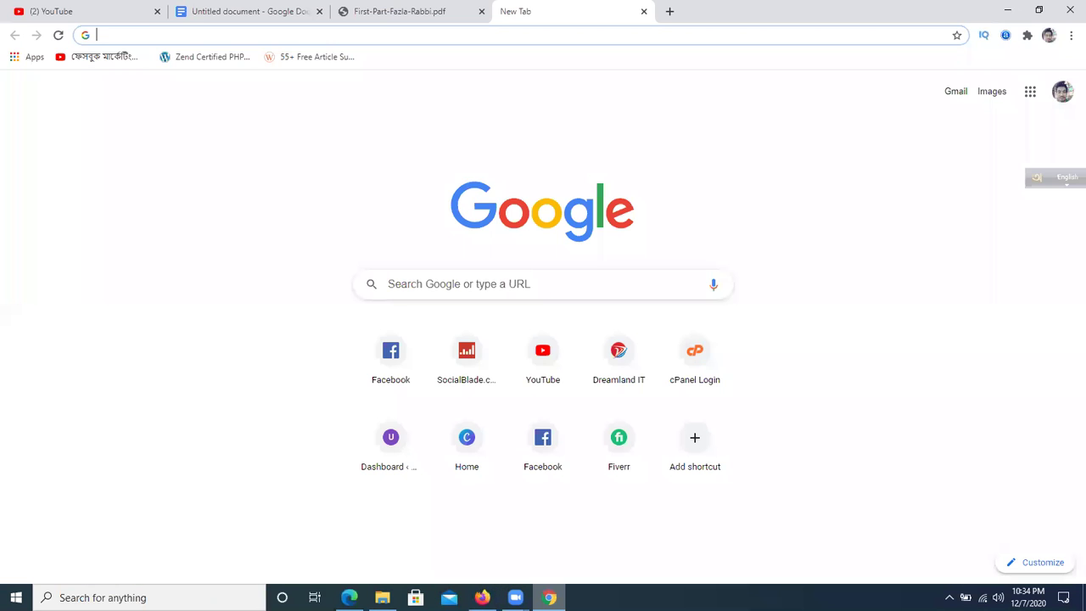
- Go to canva.com in a new Chrome tab
left_click(671, 9)
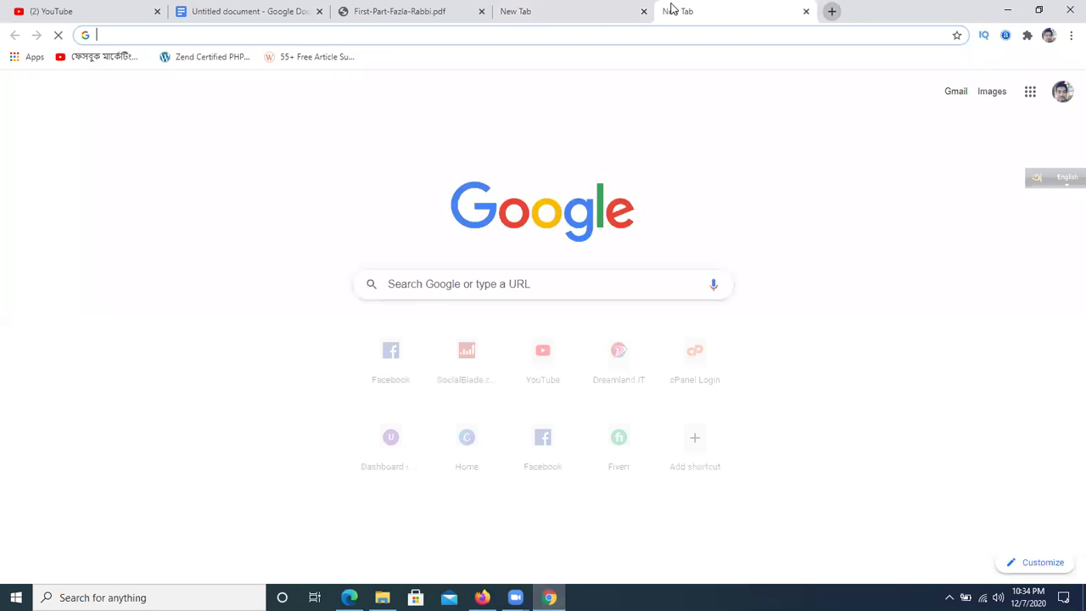
type("ca")
key("Return")
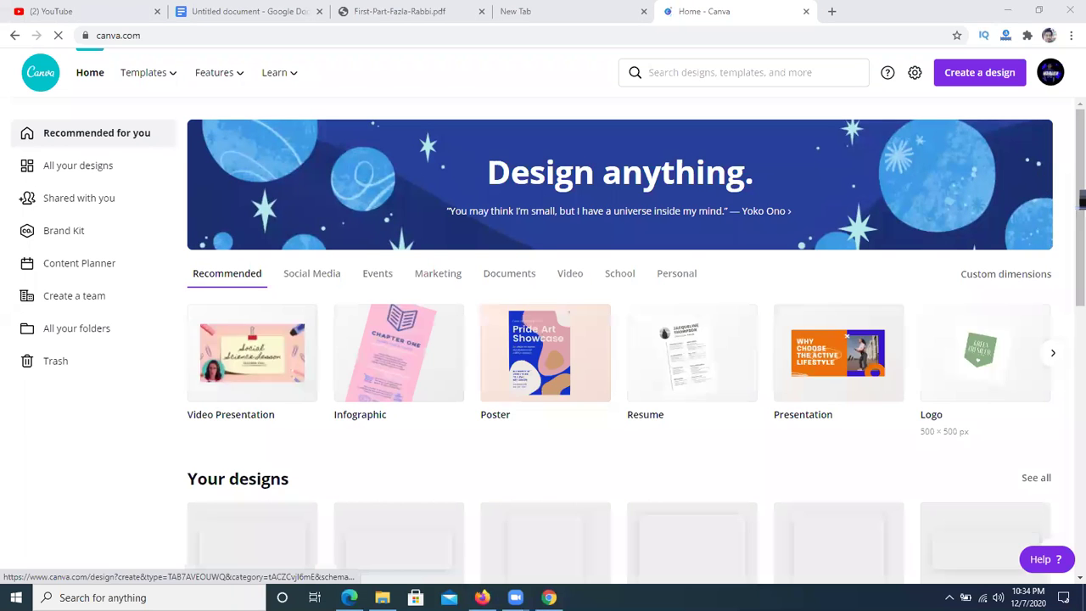
- Mark a screen-capture area over the page, cancel it, and return to the Google Docs notes
left_click(949, 597)
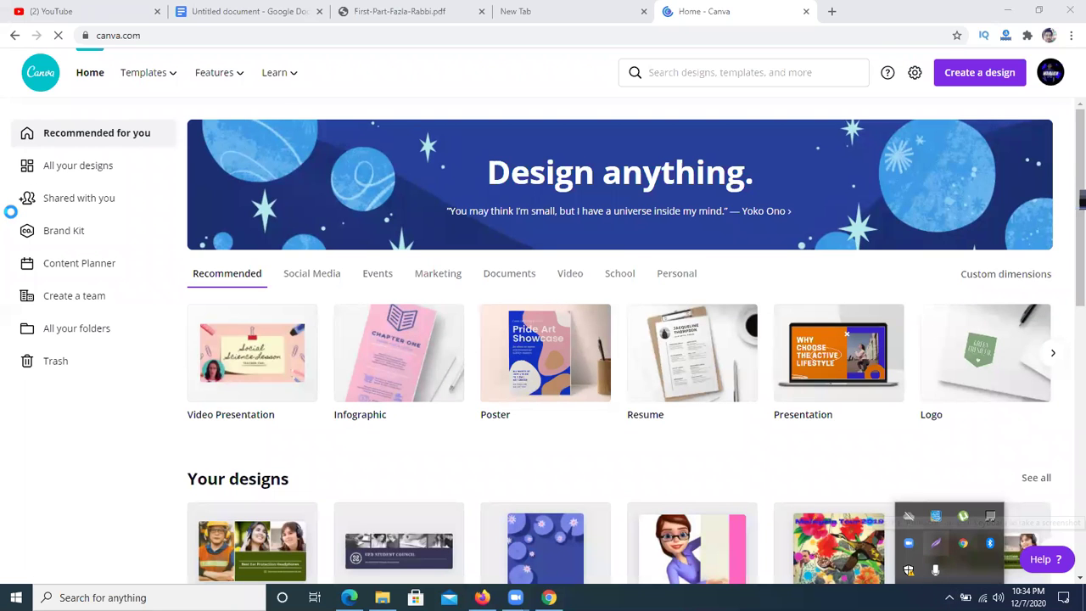
left_click_drag(0, 120, 151, 344)
left_click_drag(177, 400, 476, 33)
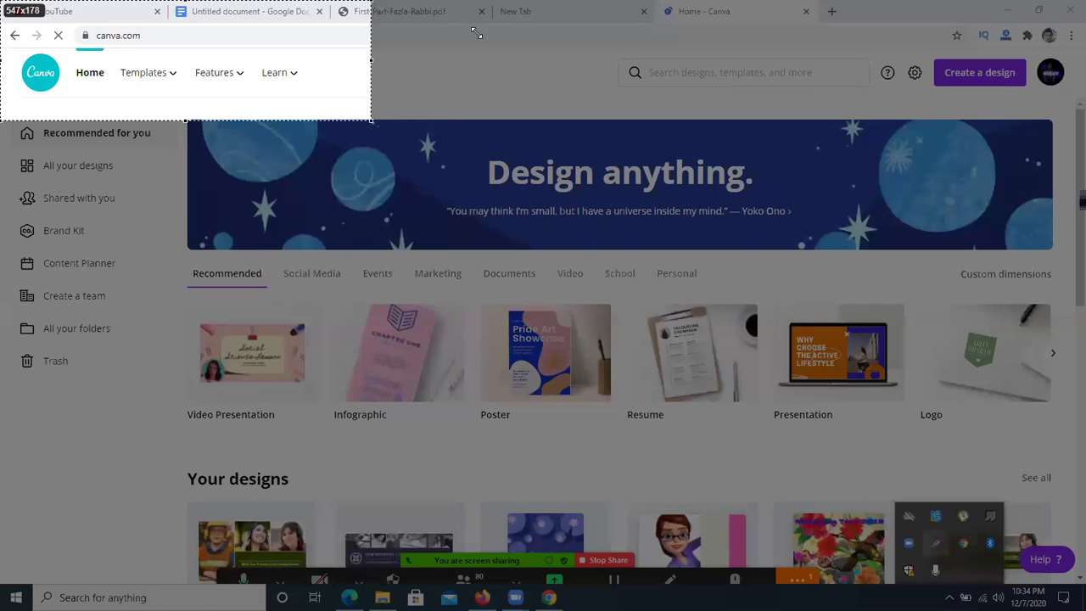
left_click_drag(939, 7, 1078, 44)
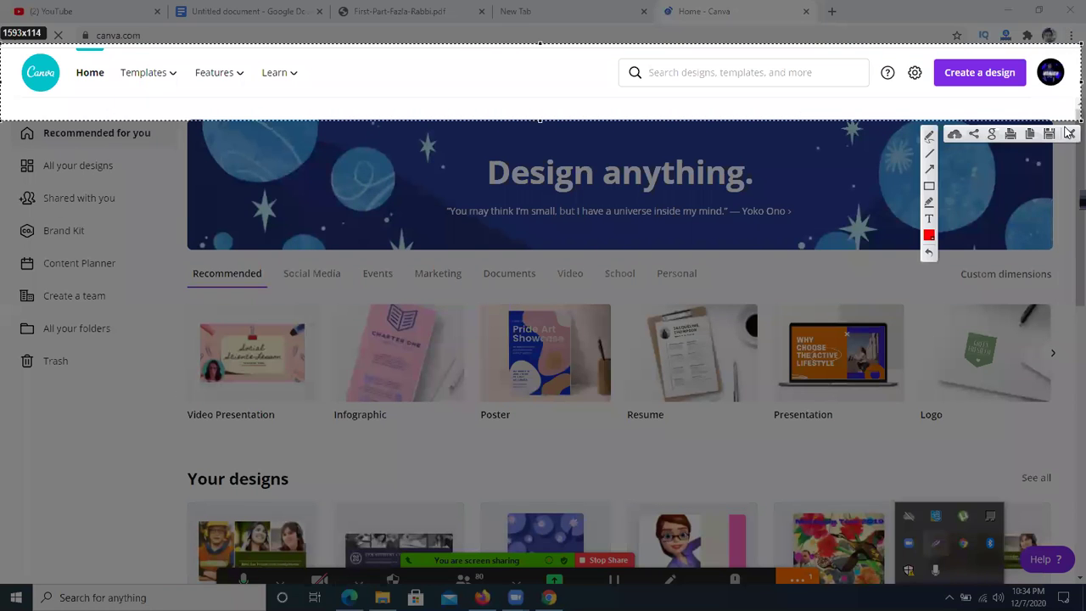
key("Escape")
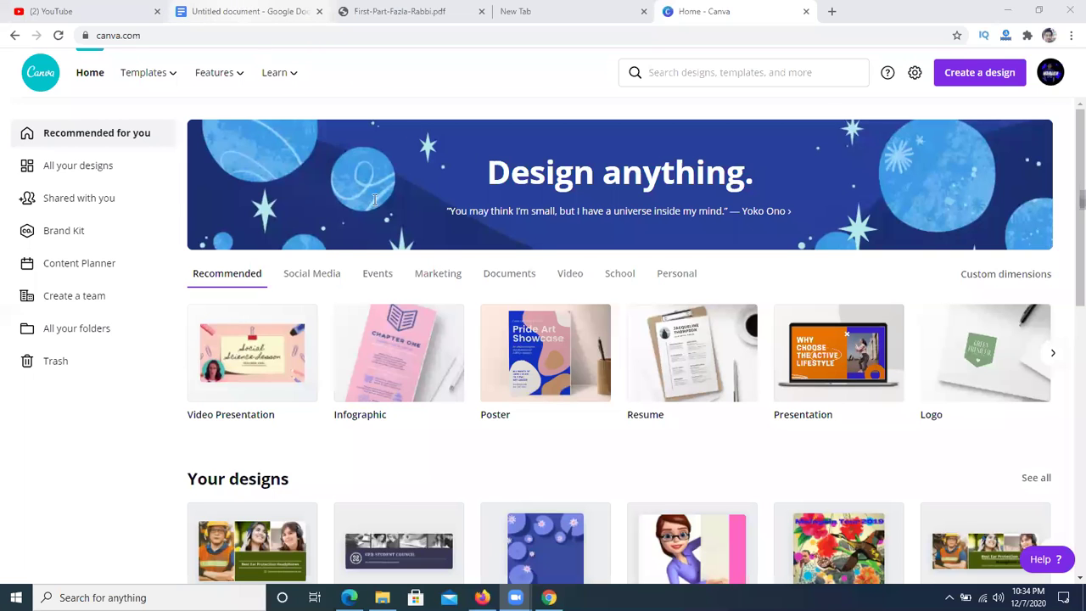
left_click(242, 11)
- Add an equals-sign divider followed by the lines 'Custom Design' and 'Template Customize'
type("==================")
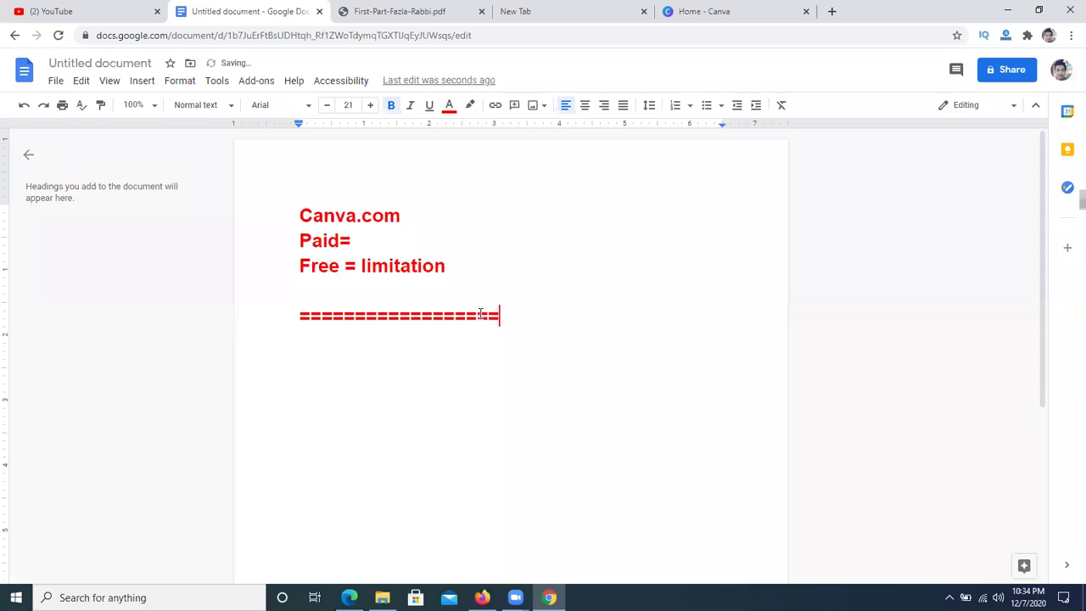
key("Return")
type("Custom Design")
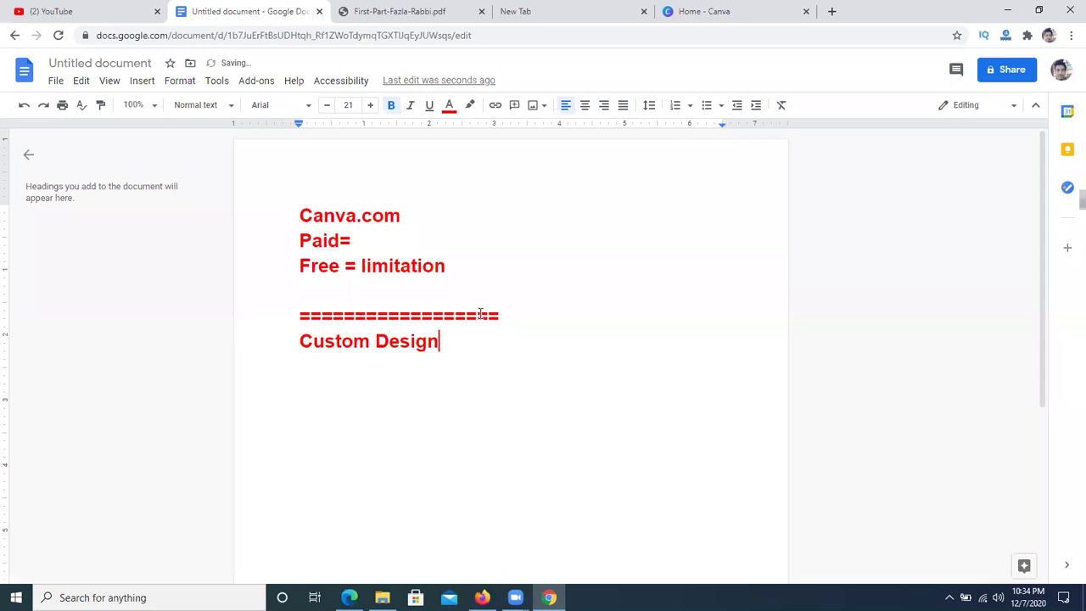
key("Return")
type("TE")
key("BackSpace")
type("emplate Cuso")
key("BackSpace")
type("tm")
key("BackSpace")
type("omize")
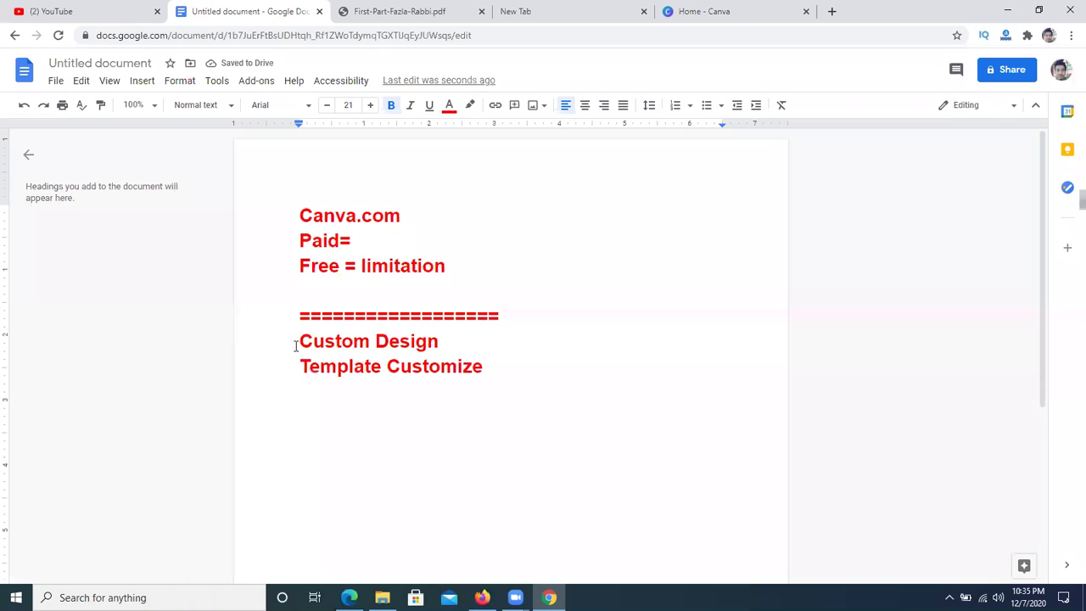
- Highlight the Custom Design and Template Customize lines to review them before returning to Canva
left_click_drag(296, 346, 370, 343)
left_click(428, 341)
left_click_drag(480, 339, 467, 373)
left_click(423, 418)
left_click(490, 512)
left_click_drag(298, 370, 458, 369)
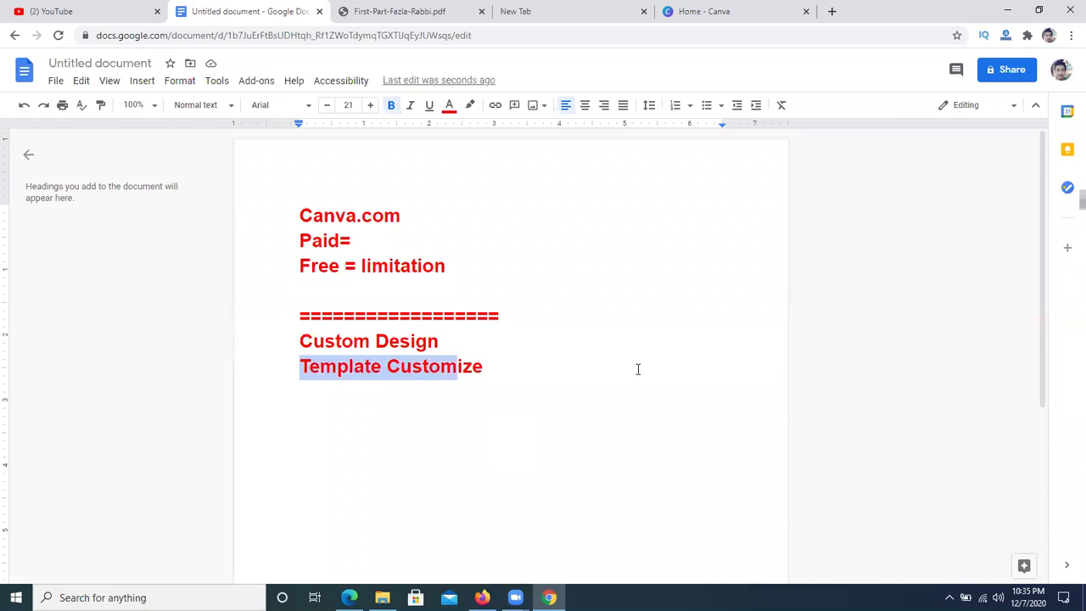
left_click(729, 11)
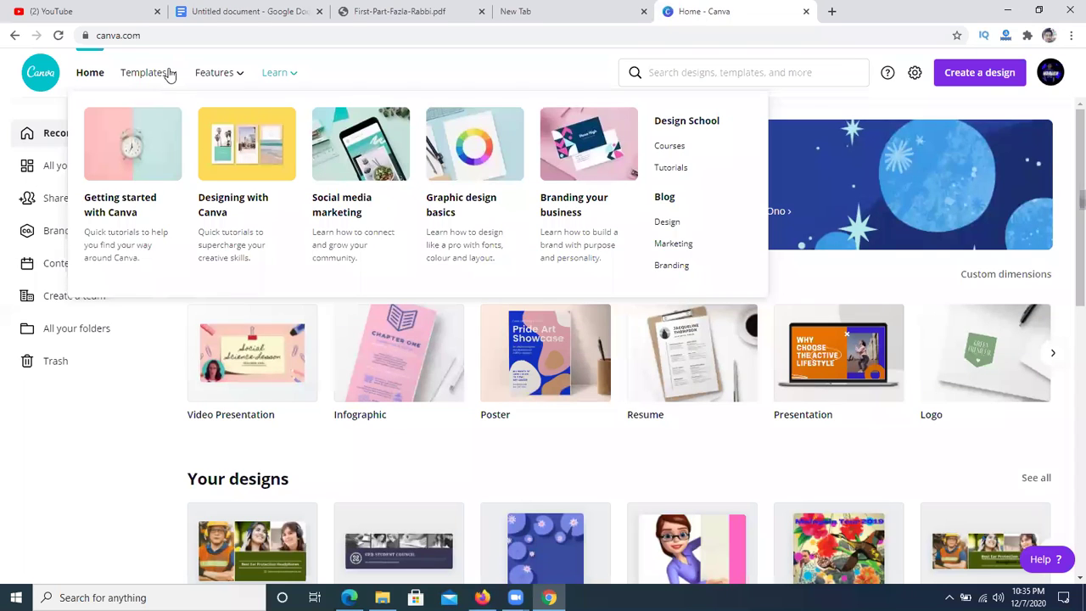
- Browse Instagram Story templates and pick 'White Modern Black Friday Discount Your Story'
mouse_move(170, 77)
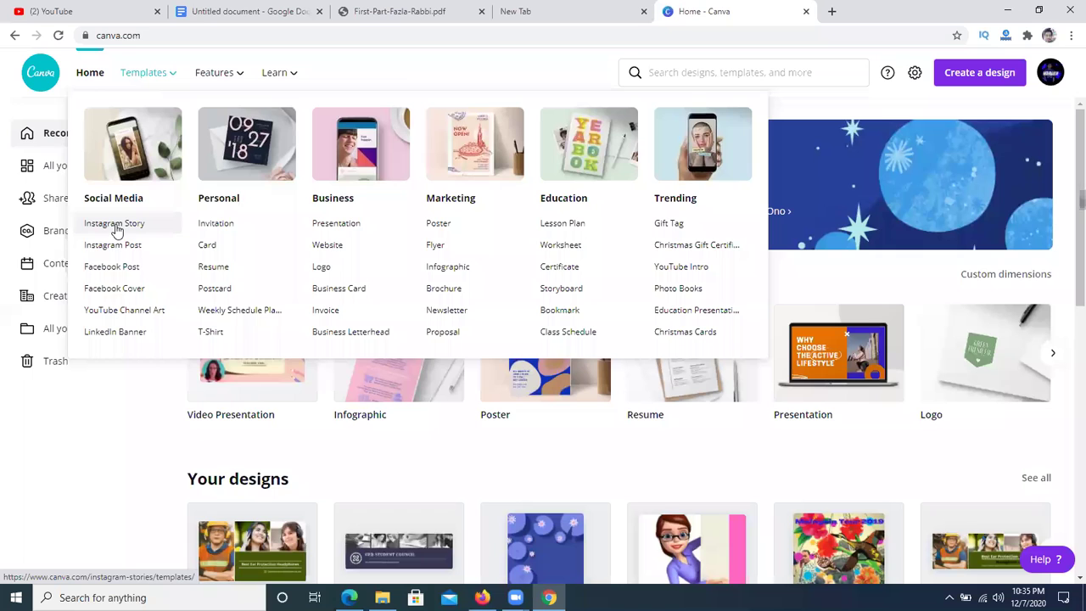
left_click(116, 227)
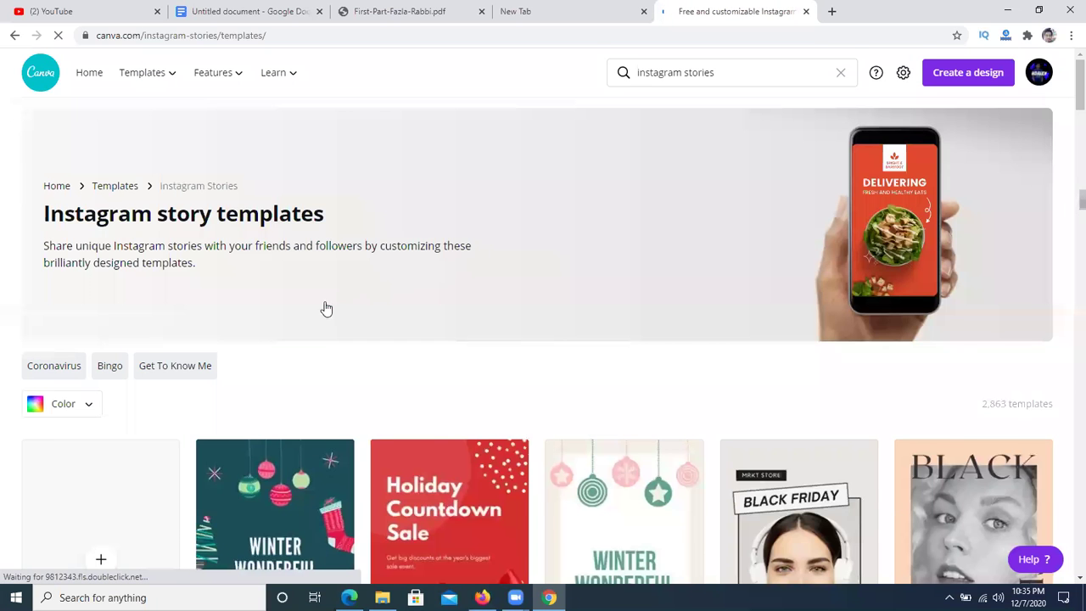
scroll(331, 309, "down", 4)
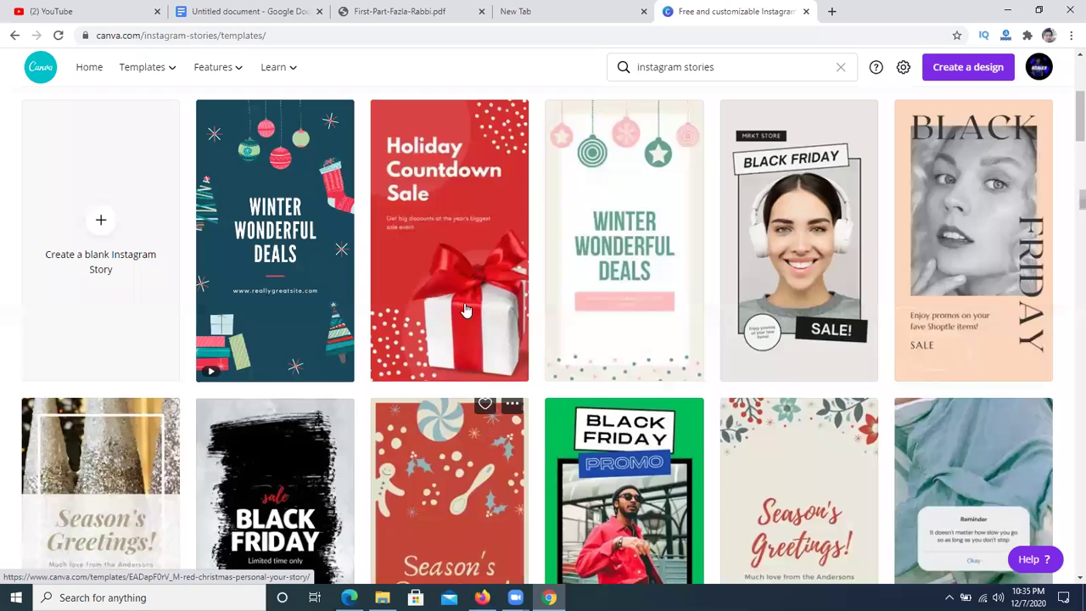
scroll(477, 322, "down", 2)
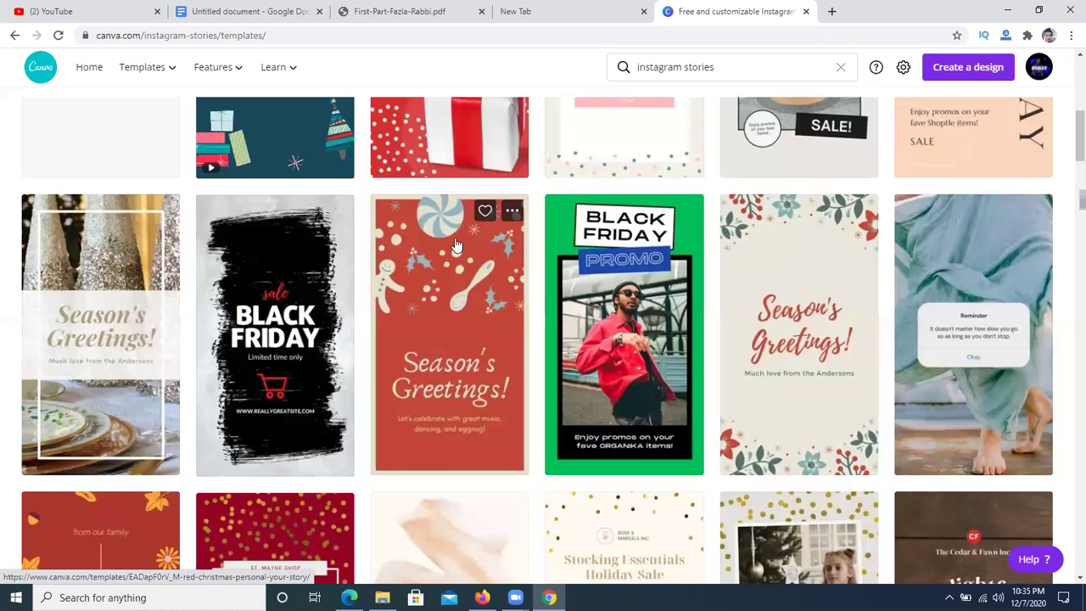
scroll(606, 248, "up", 2)
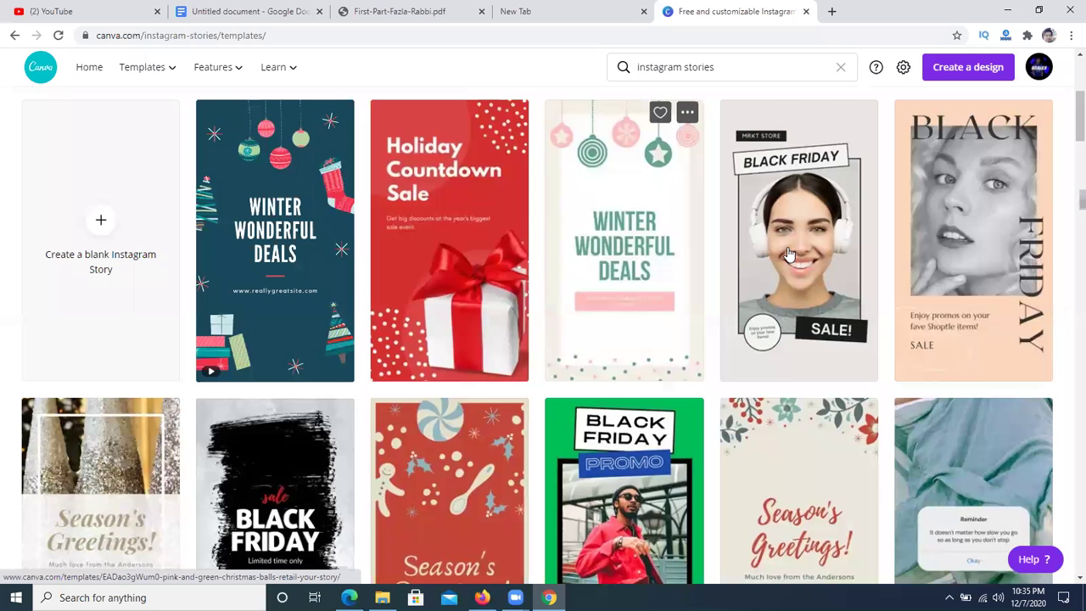
left_click(785, 254)
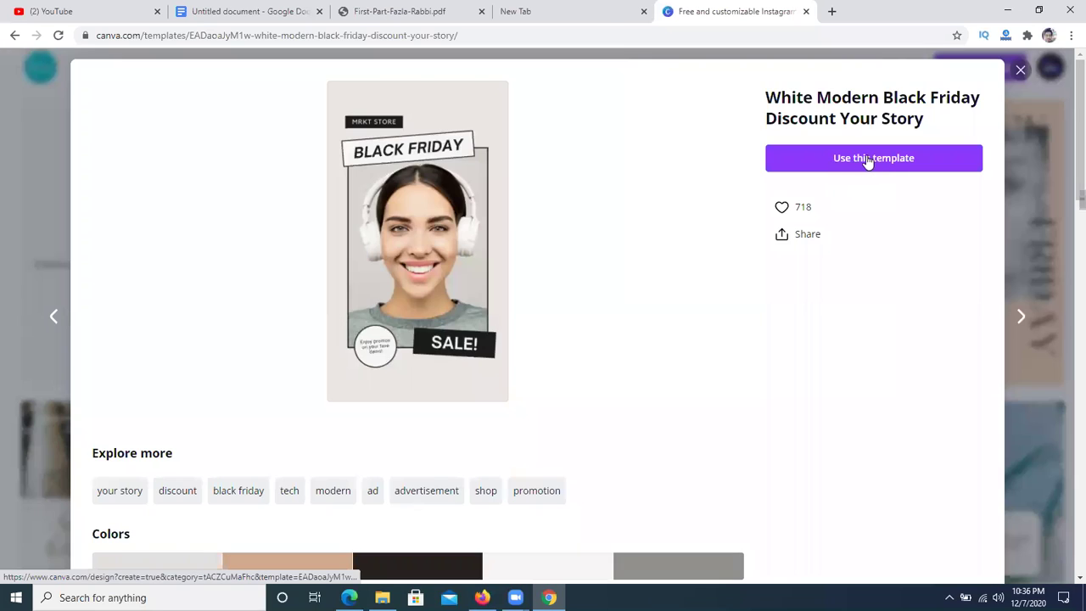
- Create a design from the Black Friday template and inspect the photo's action menu
left_click(855, 159)
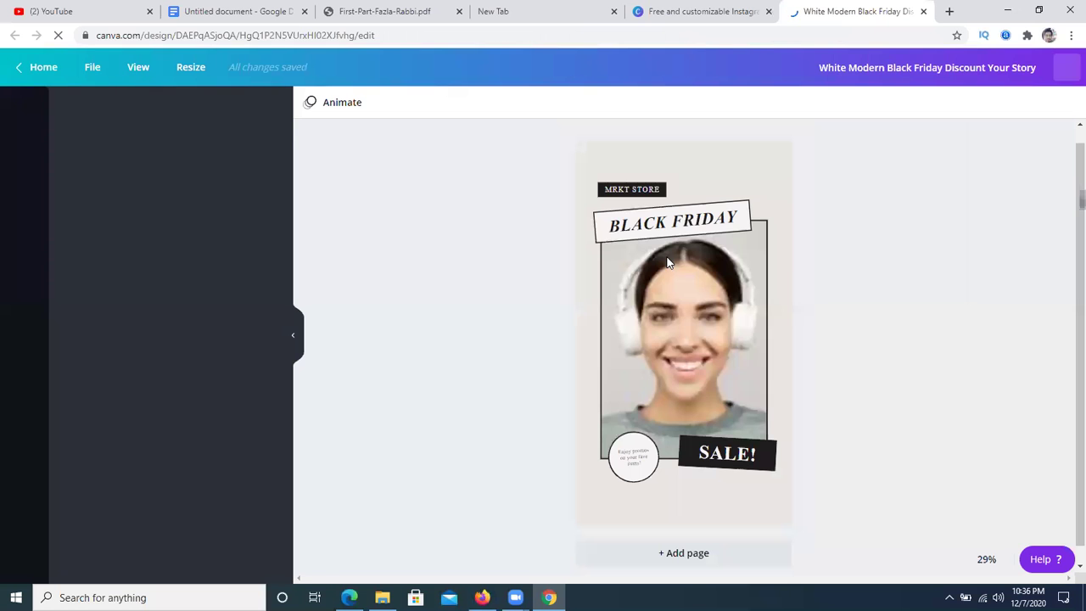
left_click(696, 321)
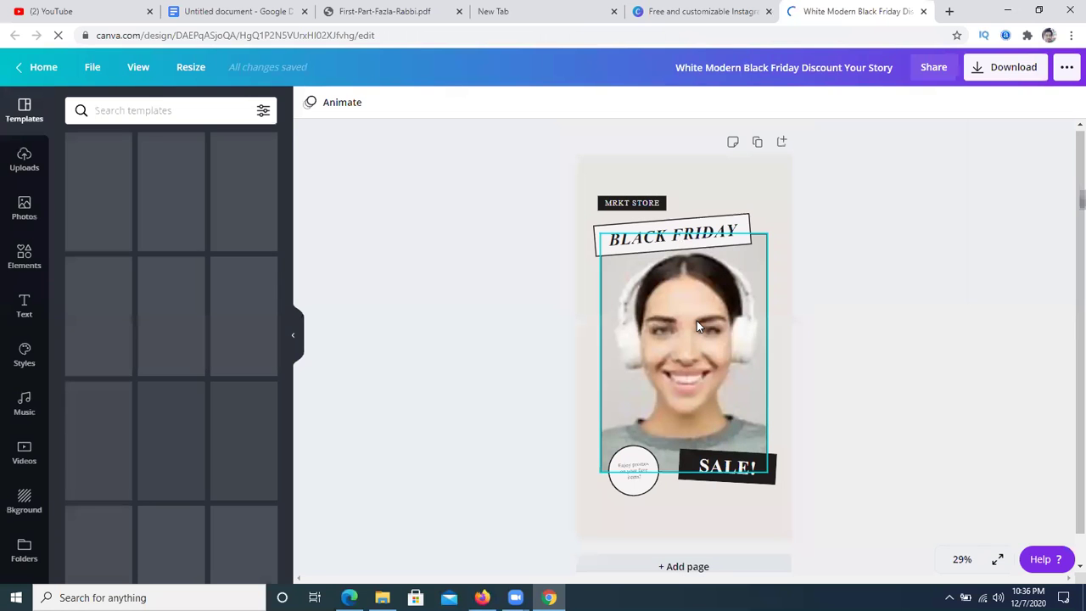
left_click(427, 296)
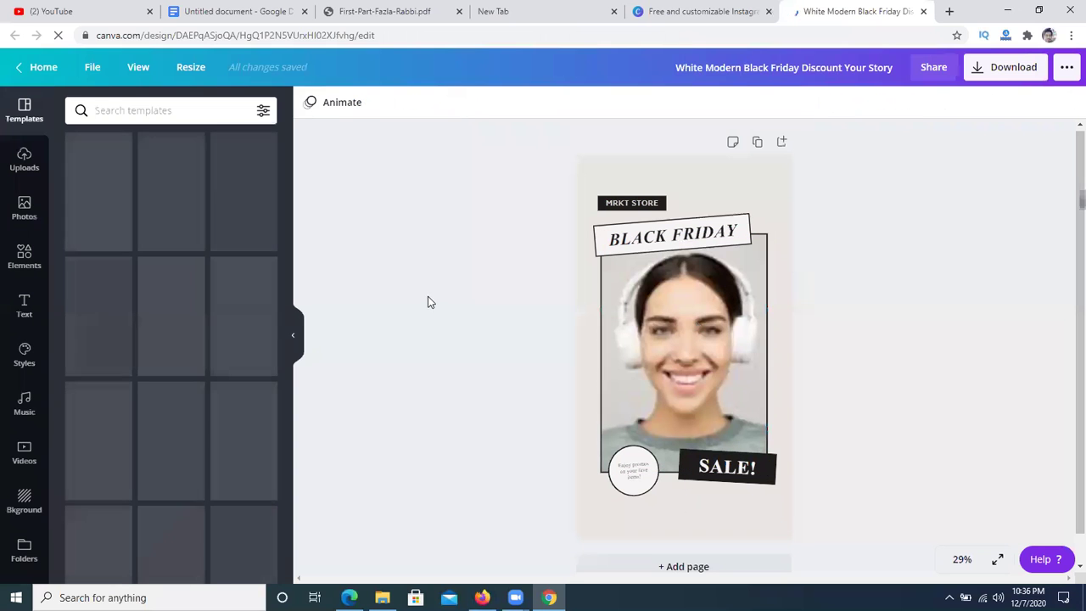
left_click(673, 343)
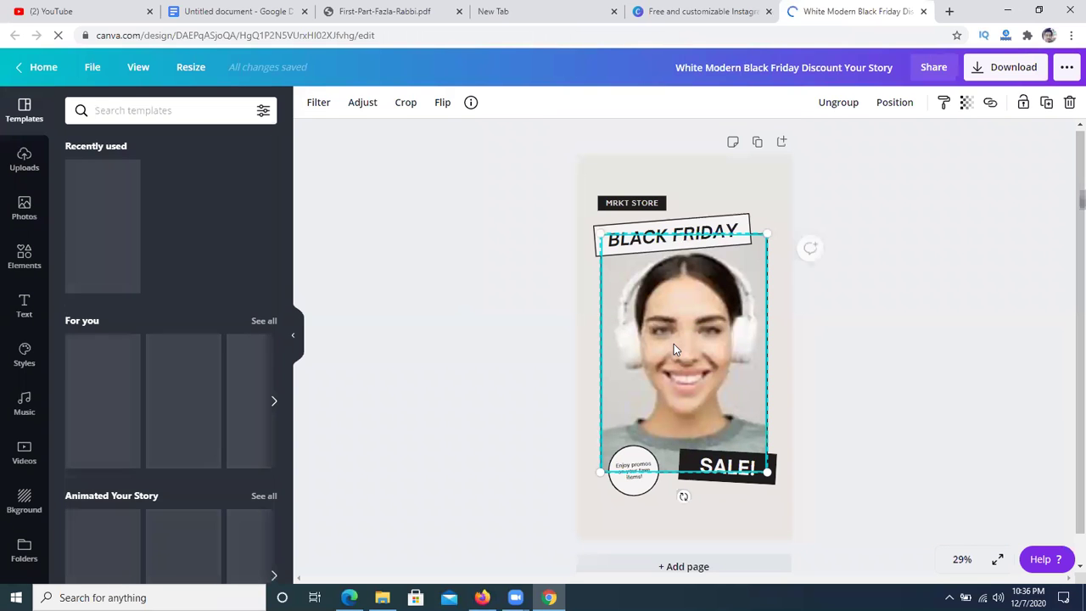
right_click(674, 344)
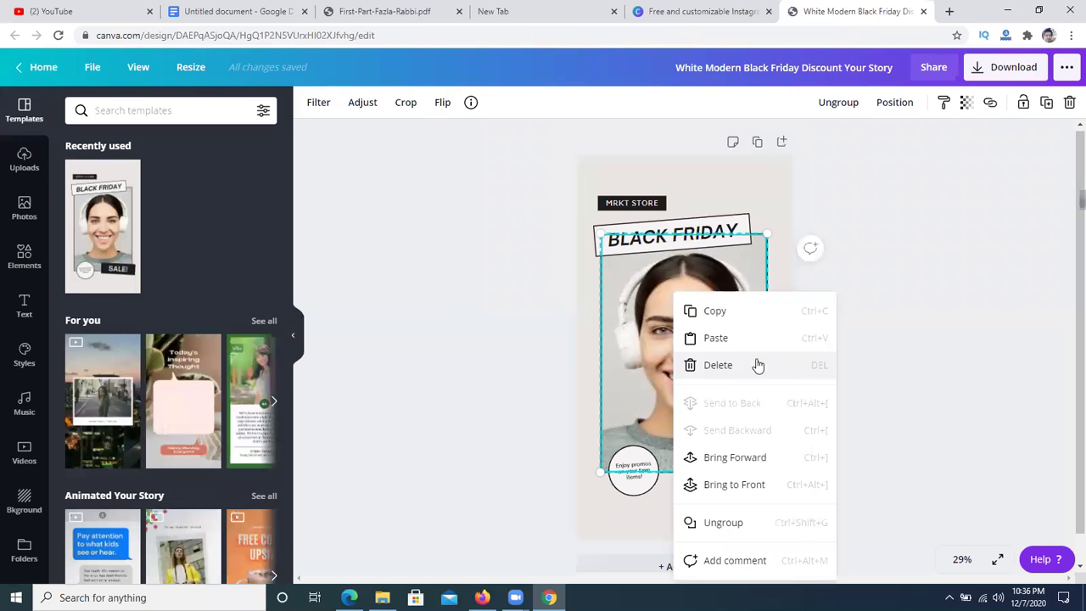
left_click(475, 331)
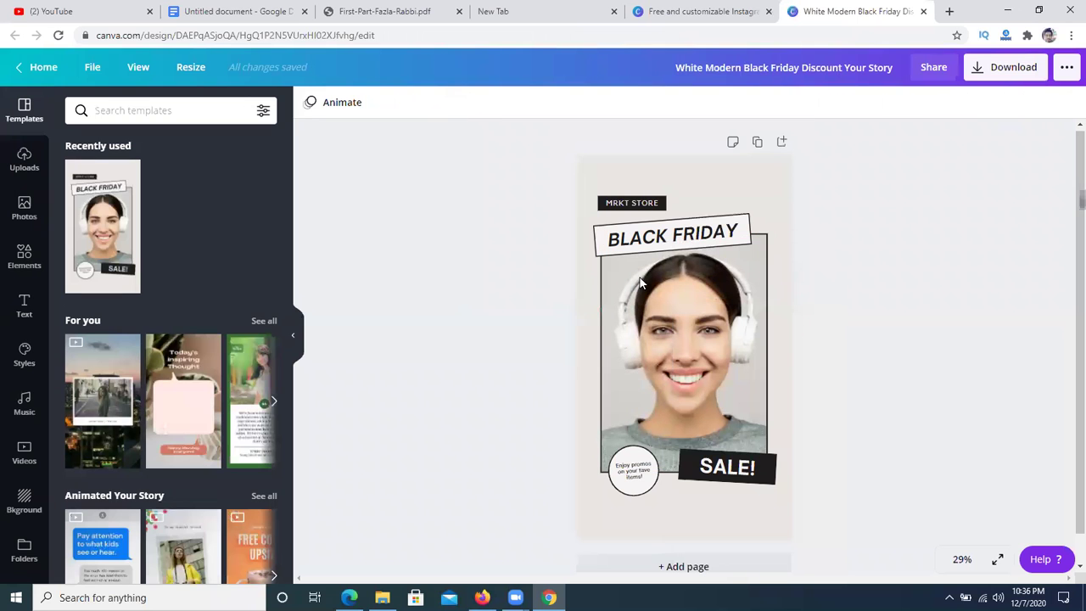
- Replace the BLACK FRIDAY heading with a person's name and SALE! with a resized 335555
double_click(672, 231)
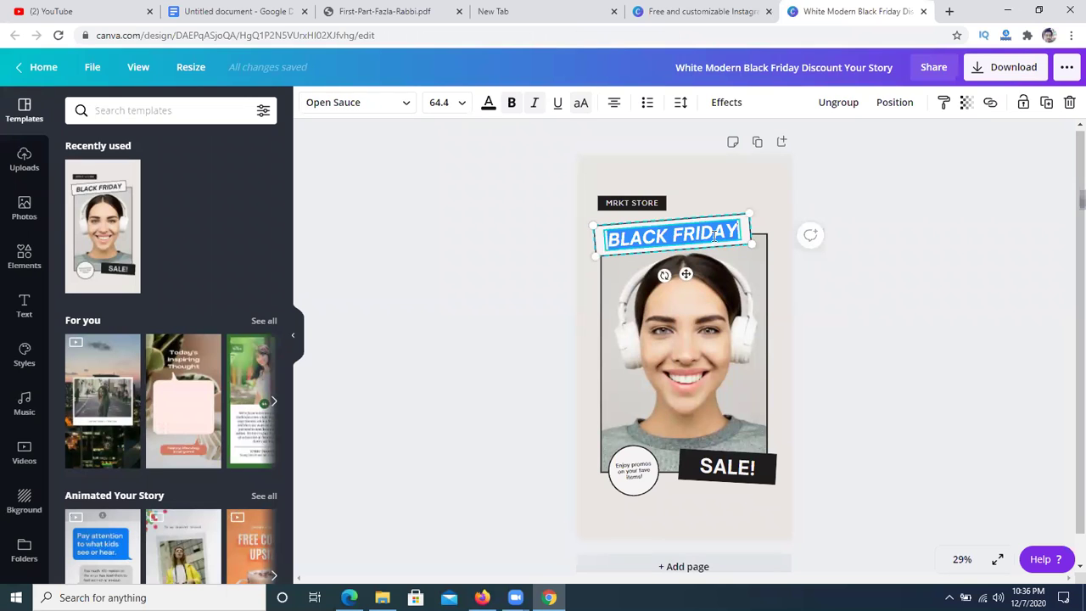
key("BackSpace")
type("FAZLA RABBI")
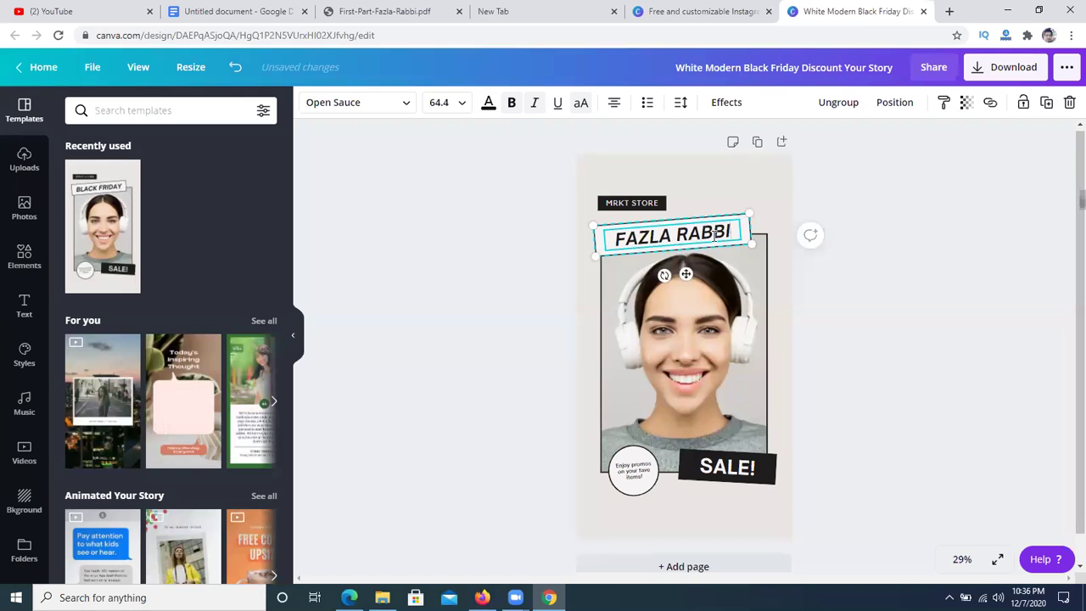
left_click(744, 466)
left_click_drag(758, 469, 670, 458)
key("BackSpace")
type("335555")
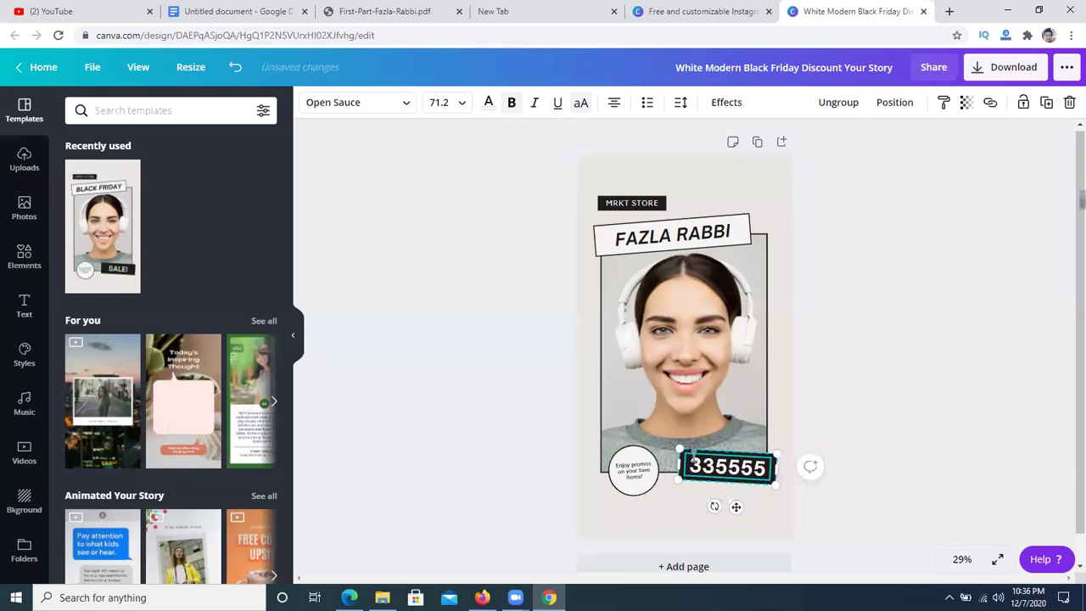
mouse_move(645, 417)
left_mouse_down()
mouse_move(628, 423)
mouse_move(649, 438)
left_mouse_up()
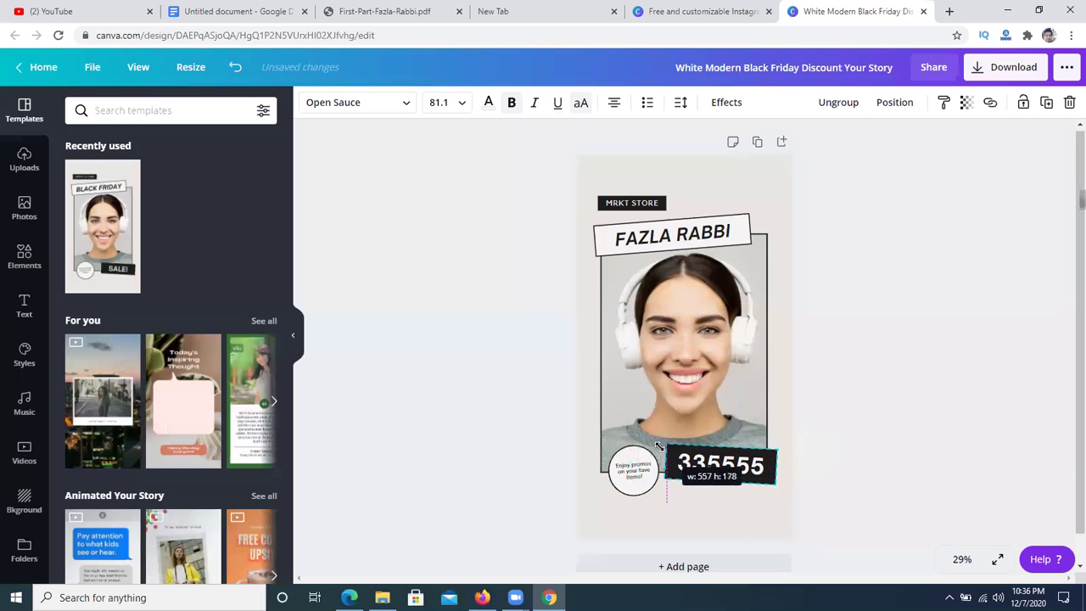
left_click(896, 392)
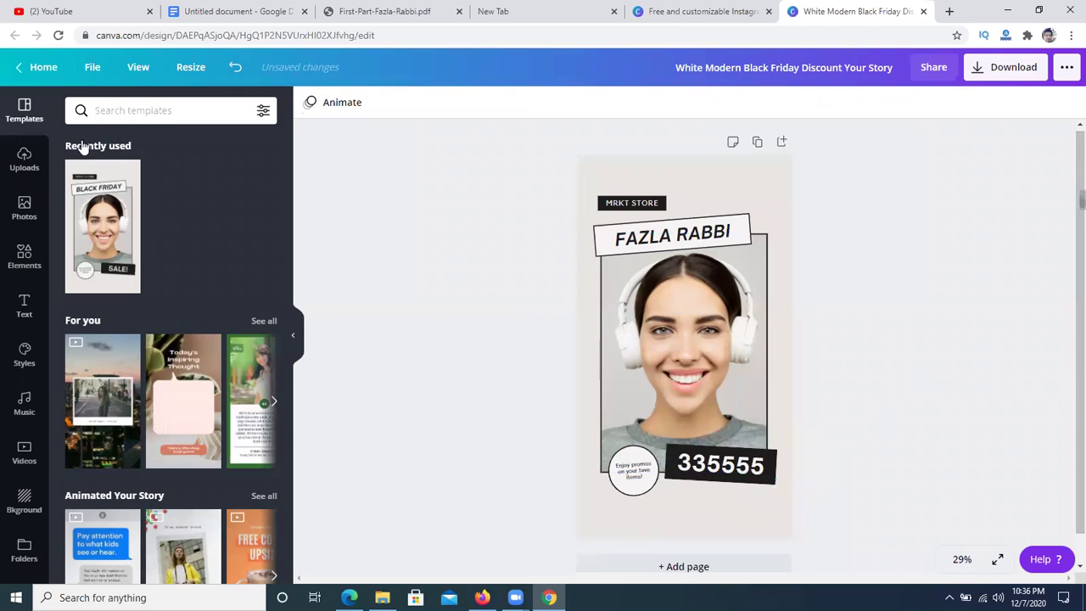
left_click(40, 72)
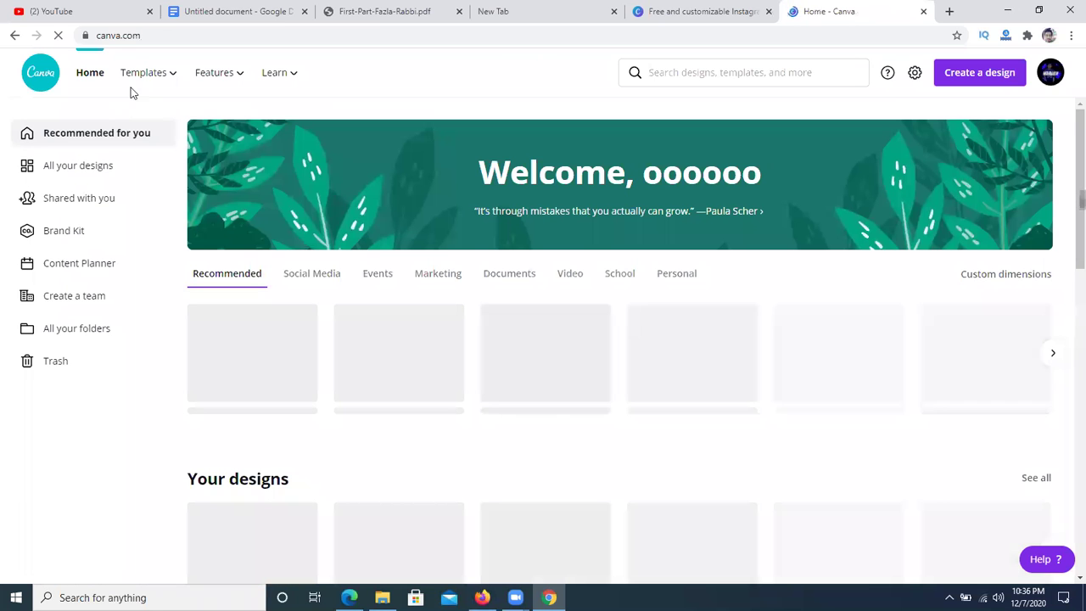
- Open the resume templates and preview the Orange and Black Professional Resume
mouse_move(163, 80)
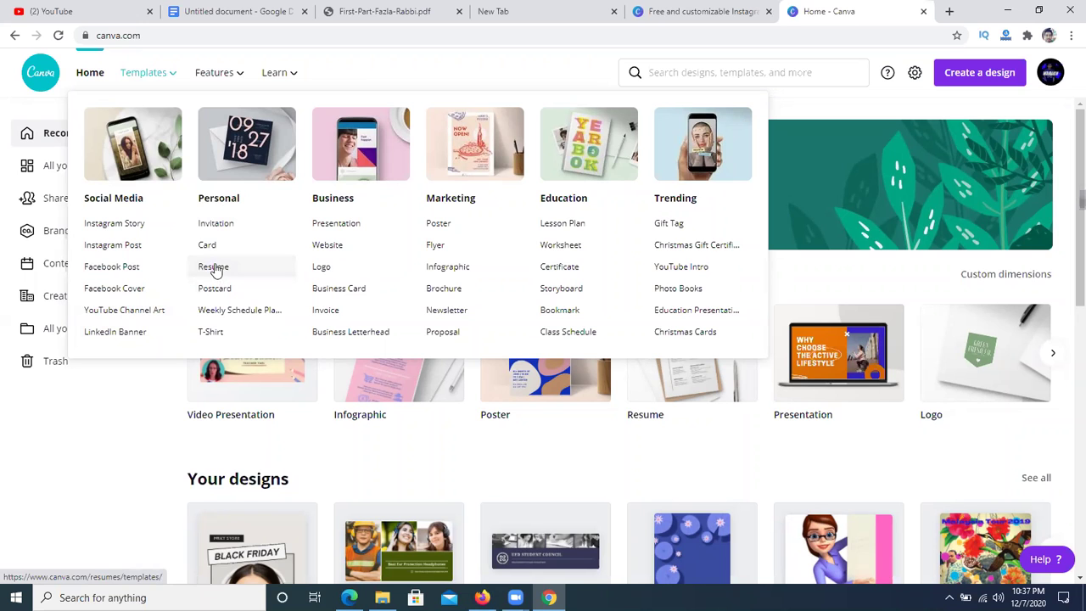
left_click(215, 272)
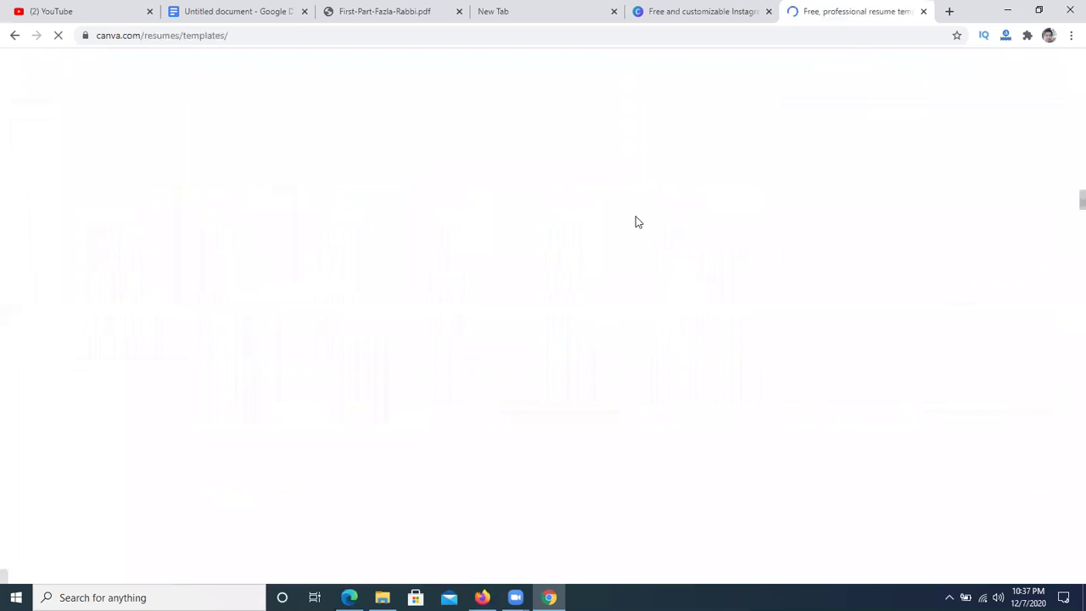
scroll(450, 256, "down", 3)
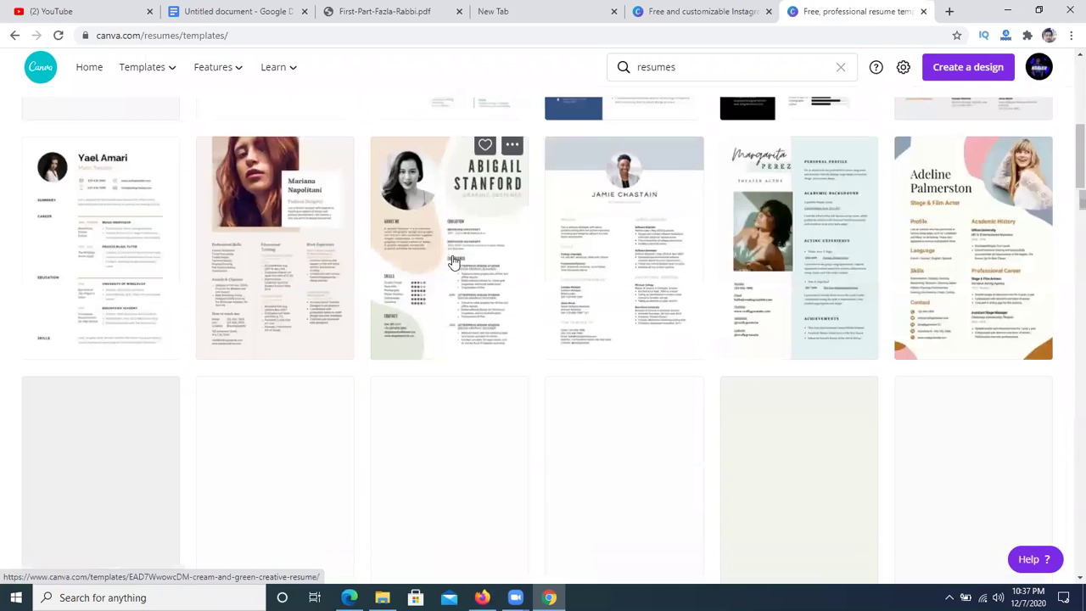
scroll(453, 261, "up", 2)
scroll(455, 261, "up", 2)
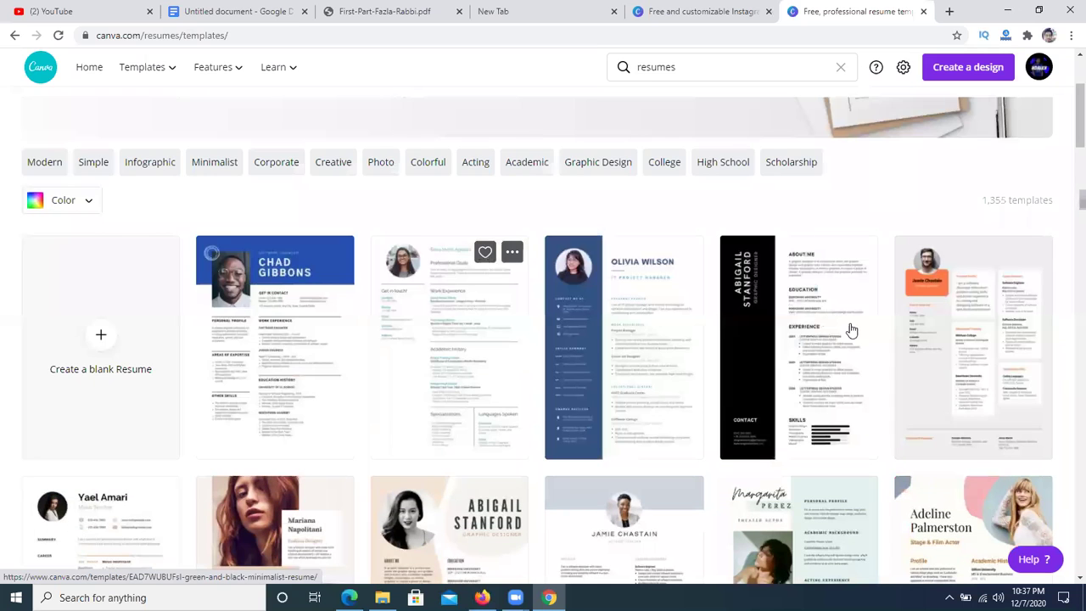
left_click(940, 317)
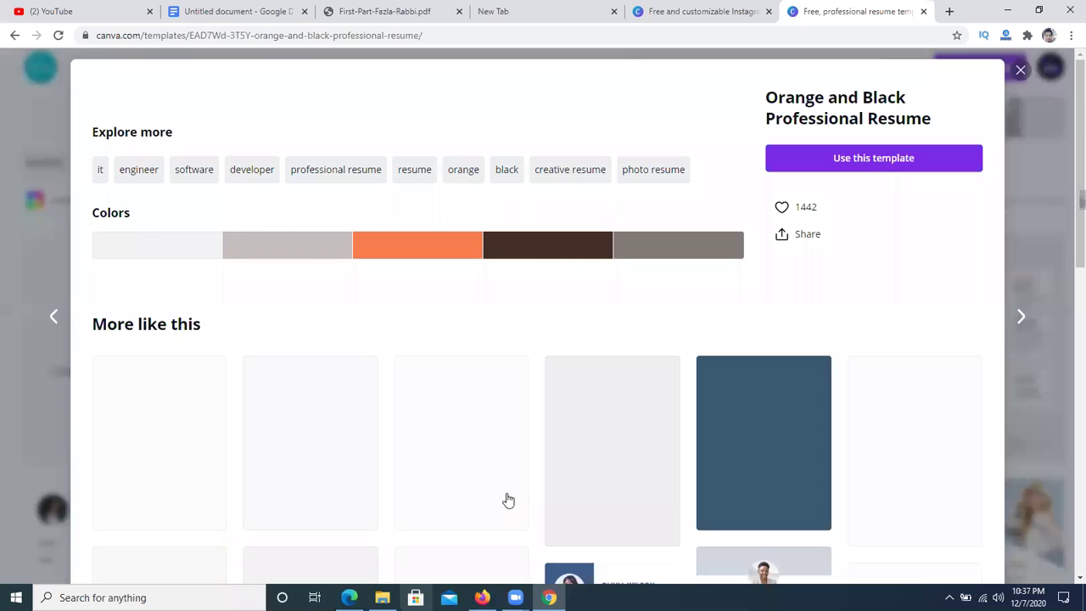
- Start a design from the Orange and Black Professional Resume template and zoom to 125%
left_click(871, 165)
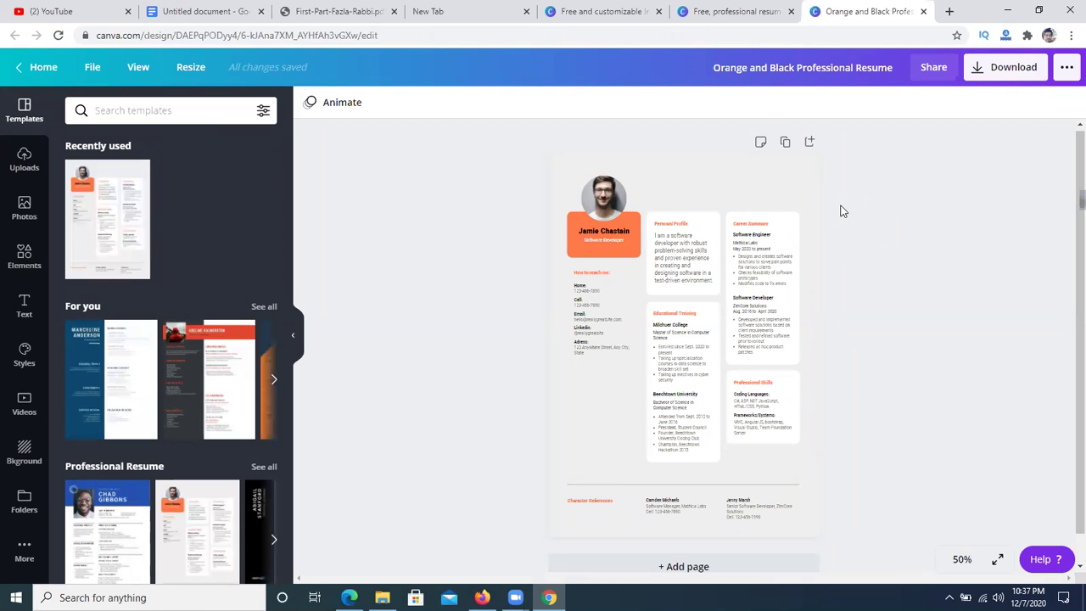
key("ctrl+plus")
key("ctrl+plus")
key("ctrl+plus")
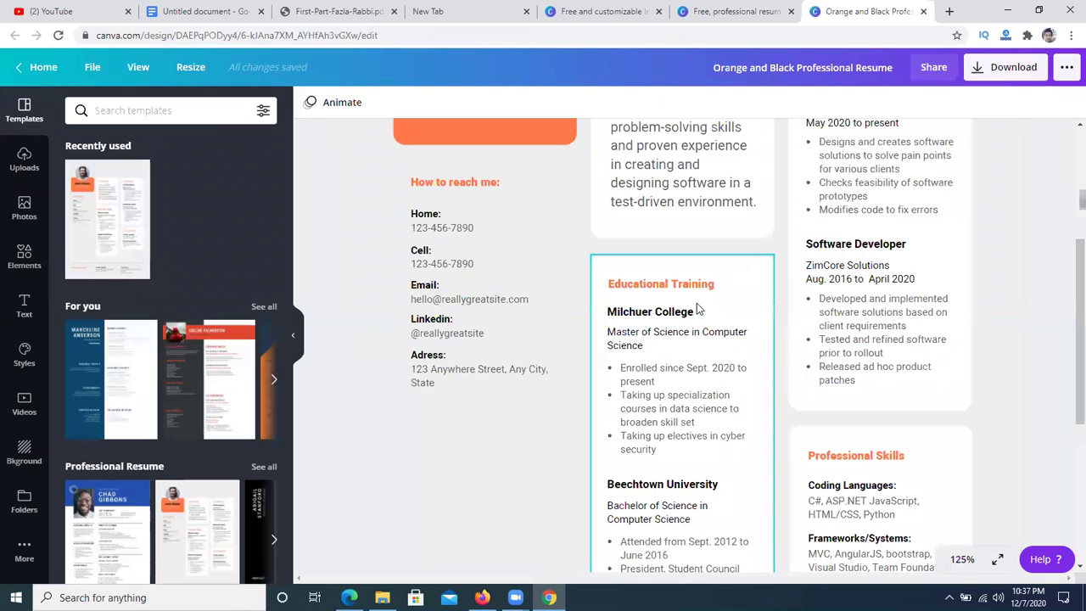
scroll(698, 310, "up", 3)
- Delete the resume's profile photo, then undo the deletion
right_click(506, 261)
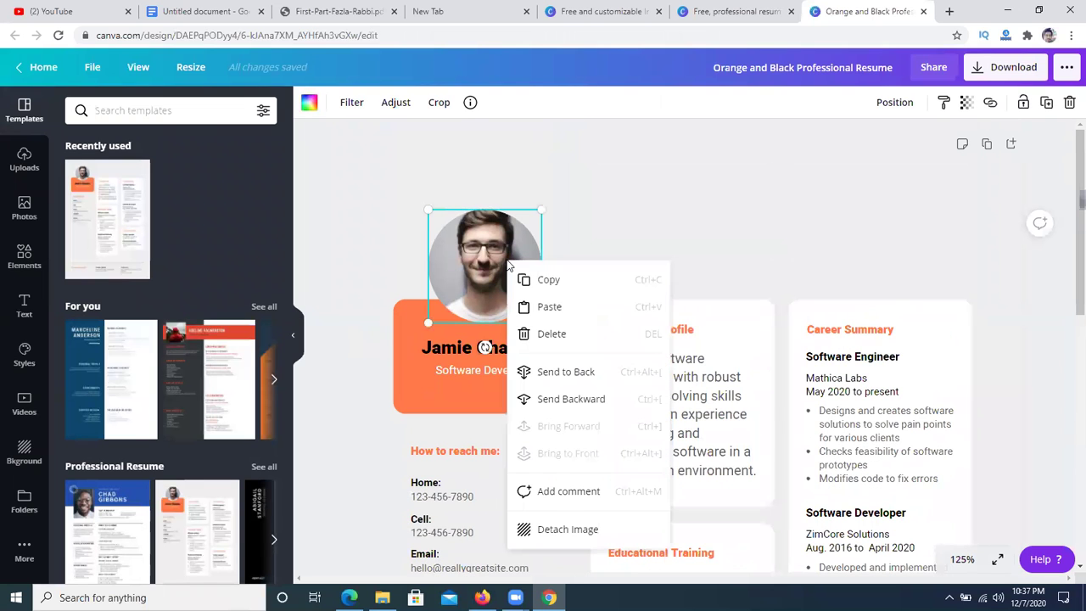
left_click(561, 335)
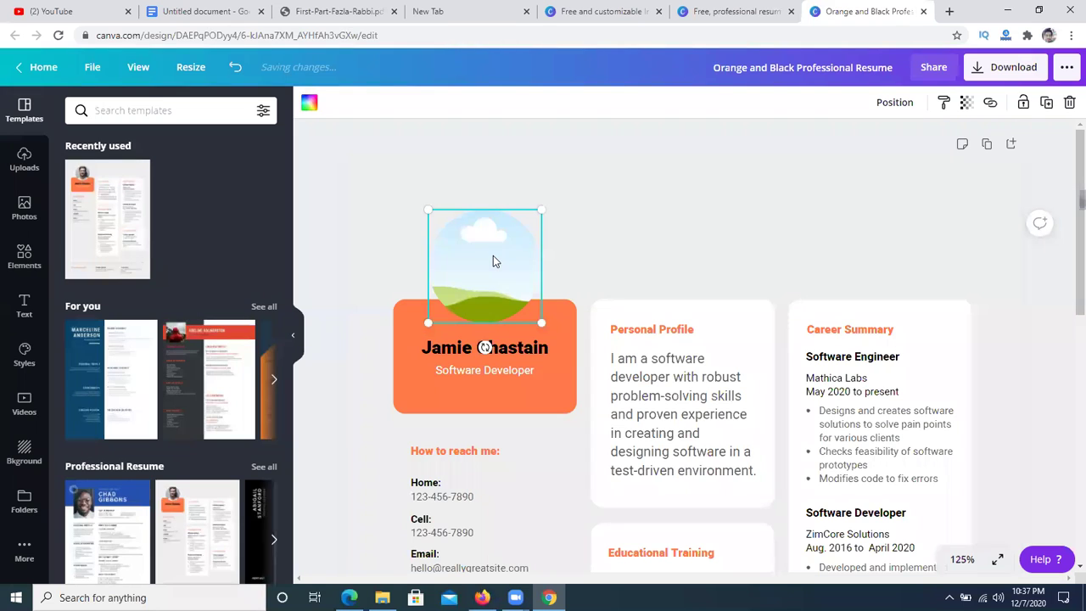
key("ctrl+z")
scroll(501, 216, "down", 2)
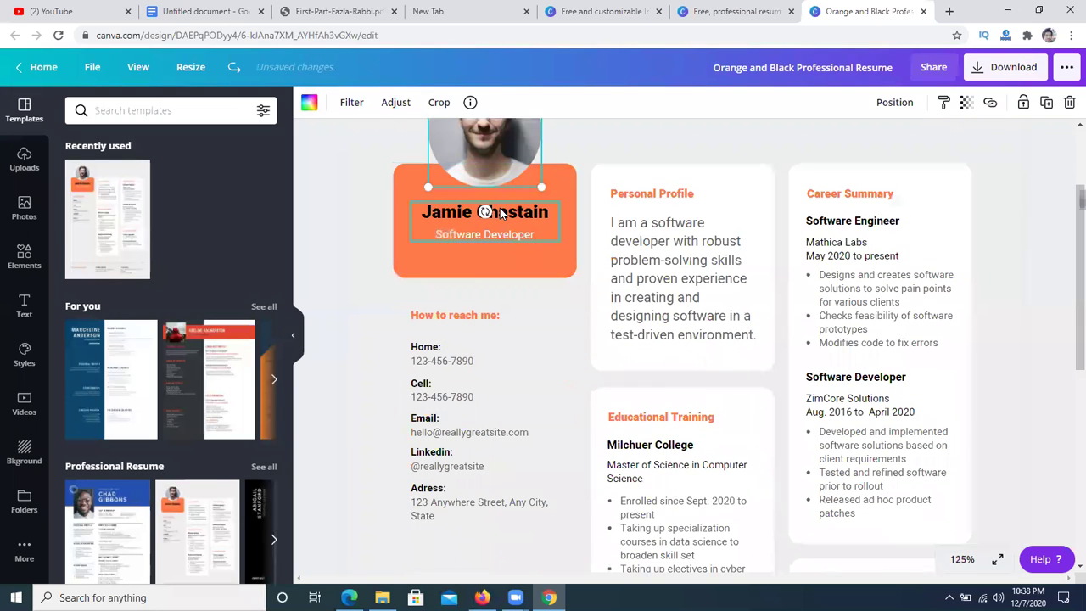
- Replace the sample header name with the author's name
left_click(500, 216)
left_click_drag(550, 213, 417, 202)
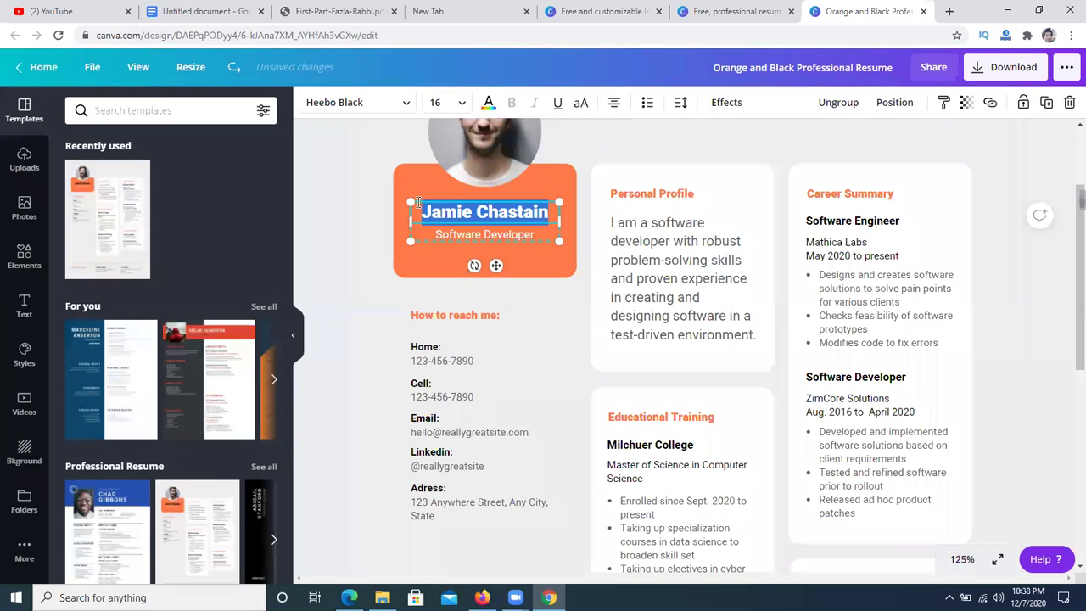
type("Fazla RAbbi")
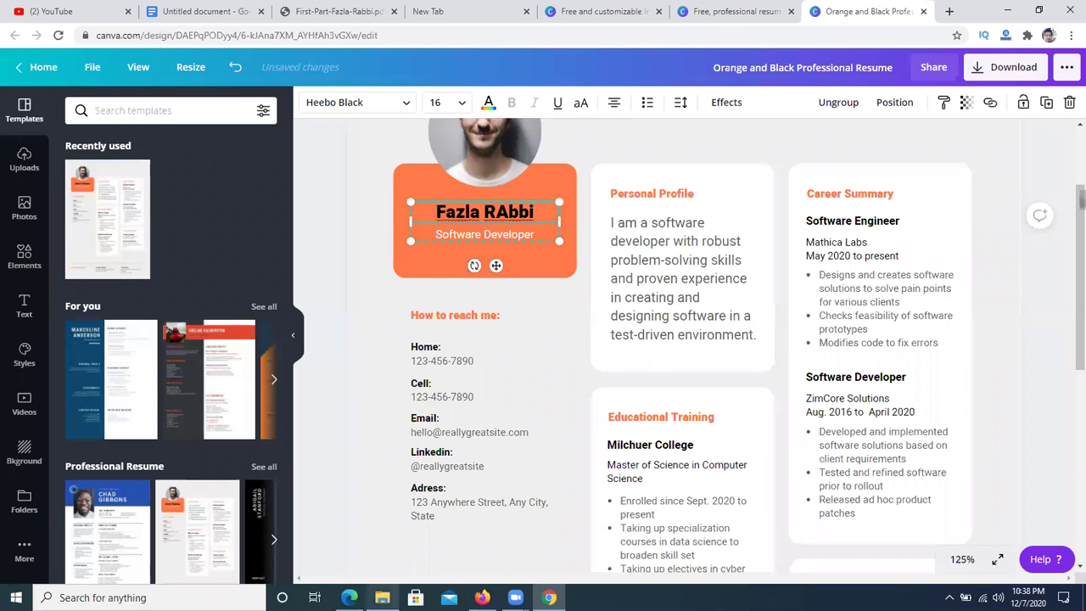
scroll(683, 271, "down", 5)
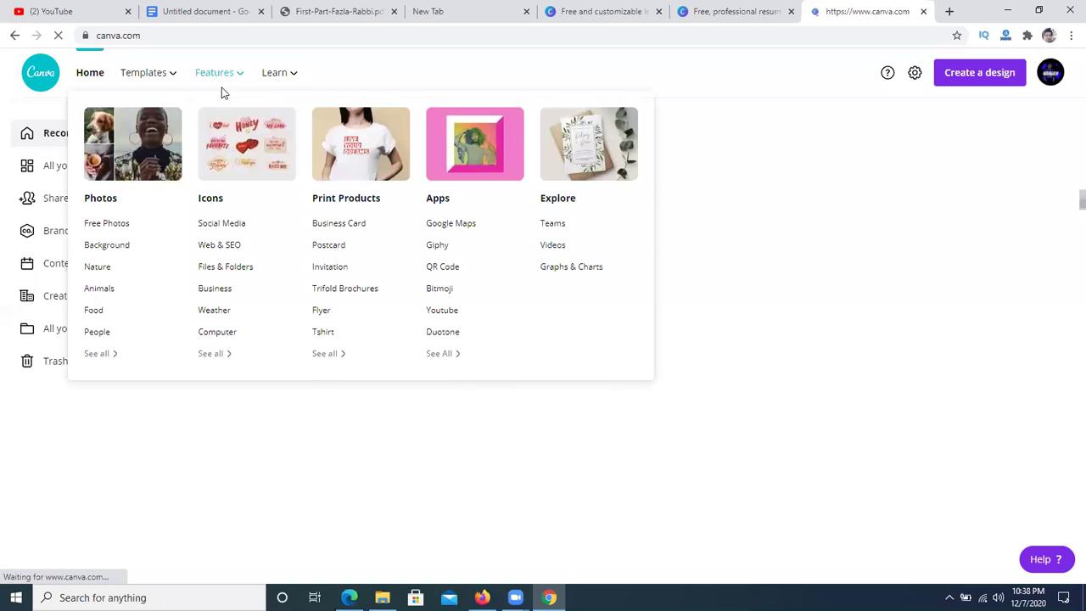
mouse_move(170, 78)
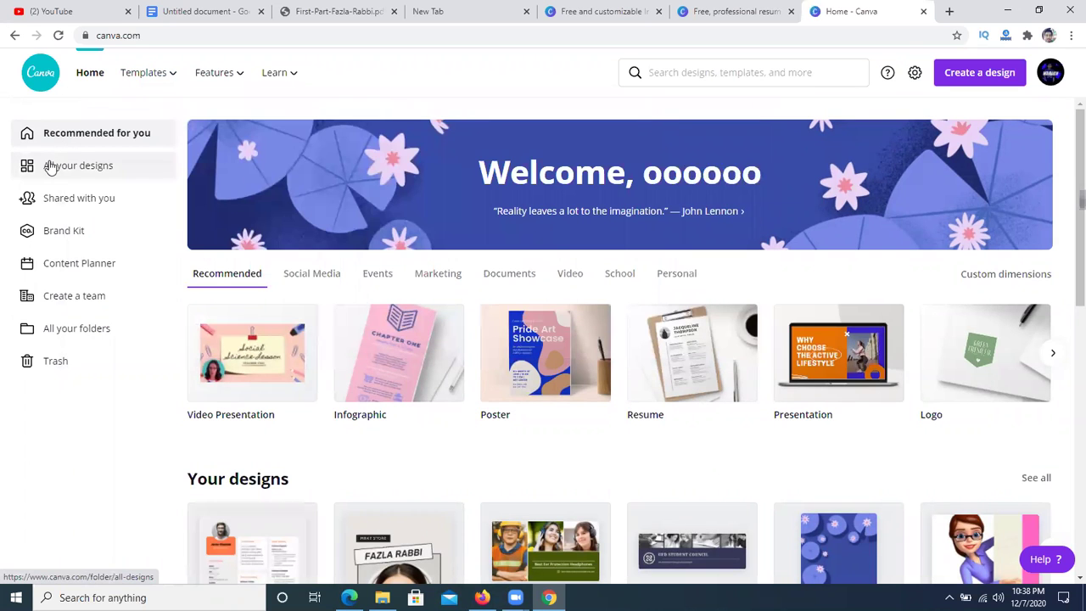
mouse_move(234, 82)
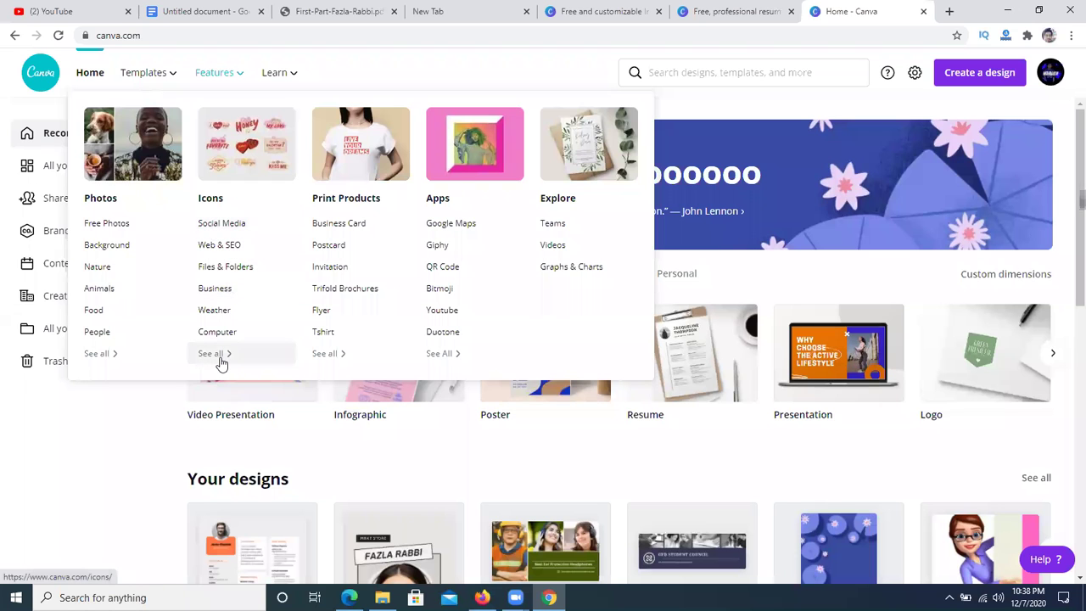
mouse_move(299, 82)
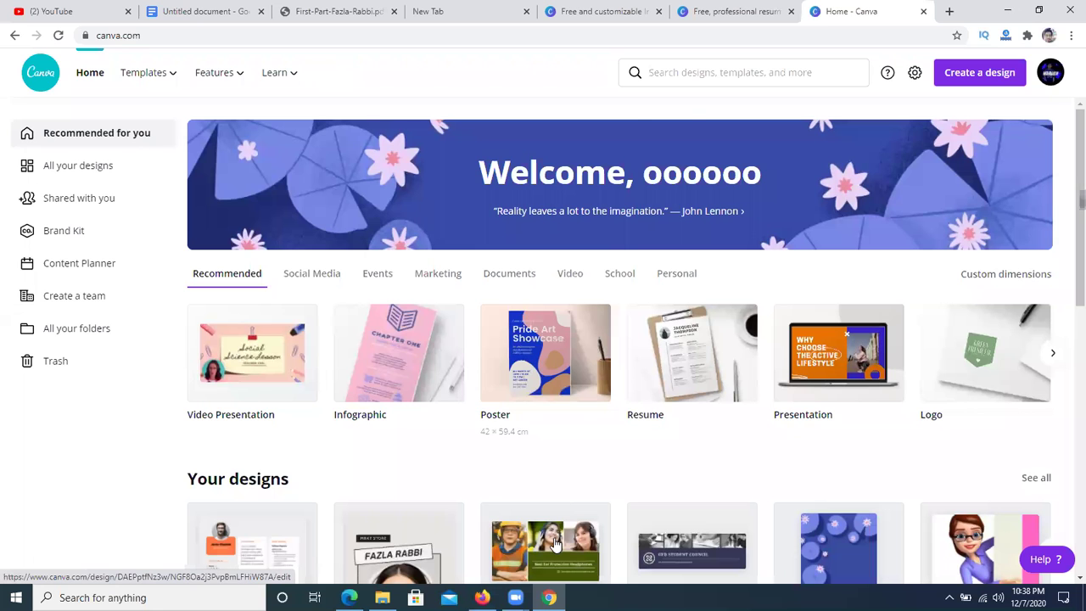
scroll(465, 331, "down", 5)
scroll(465, 331, "up", 5)
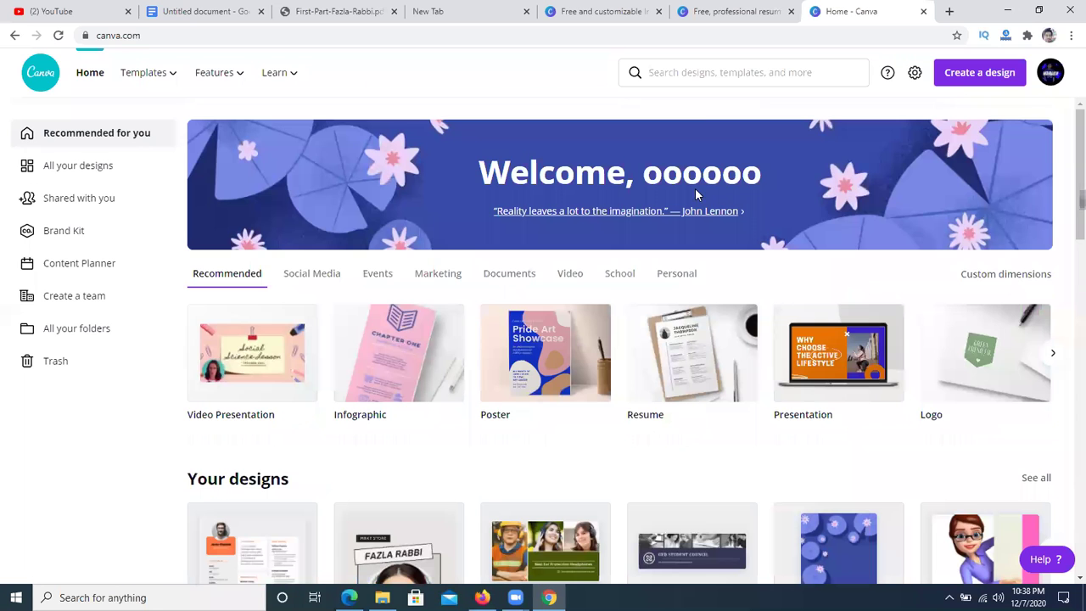
left_click(674, 71)
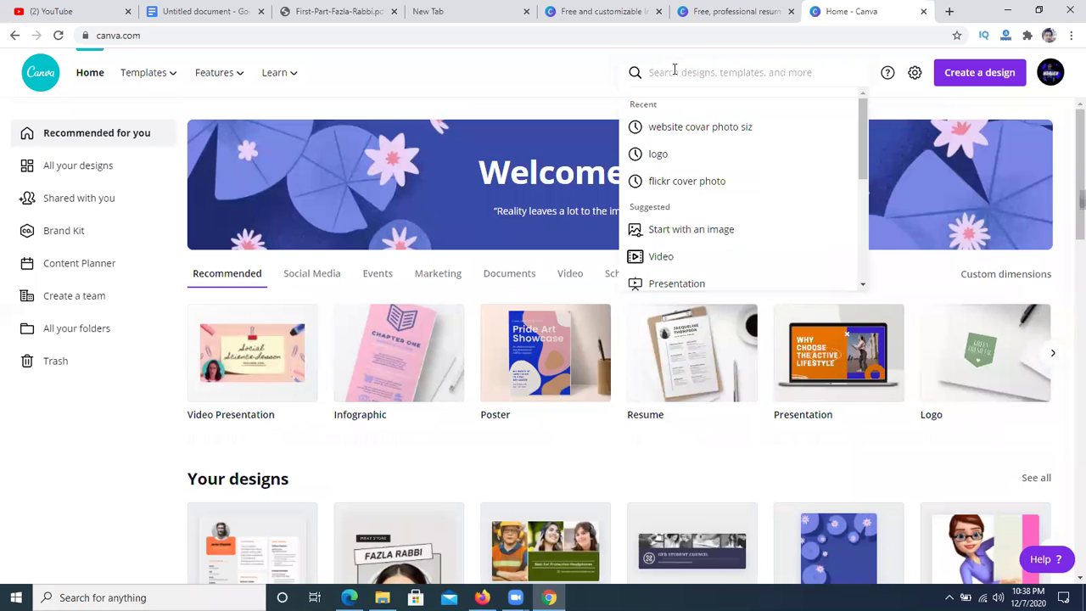
- Search templates for 'logo' and open the Organika Grocers logo template
type("logo")
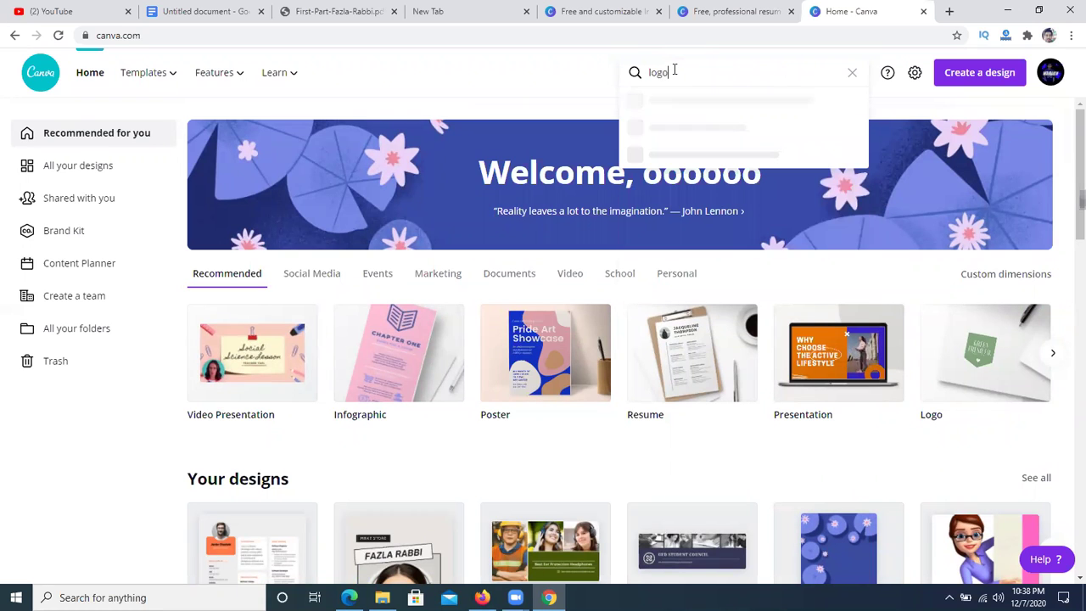
key("Return")
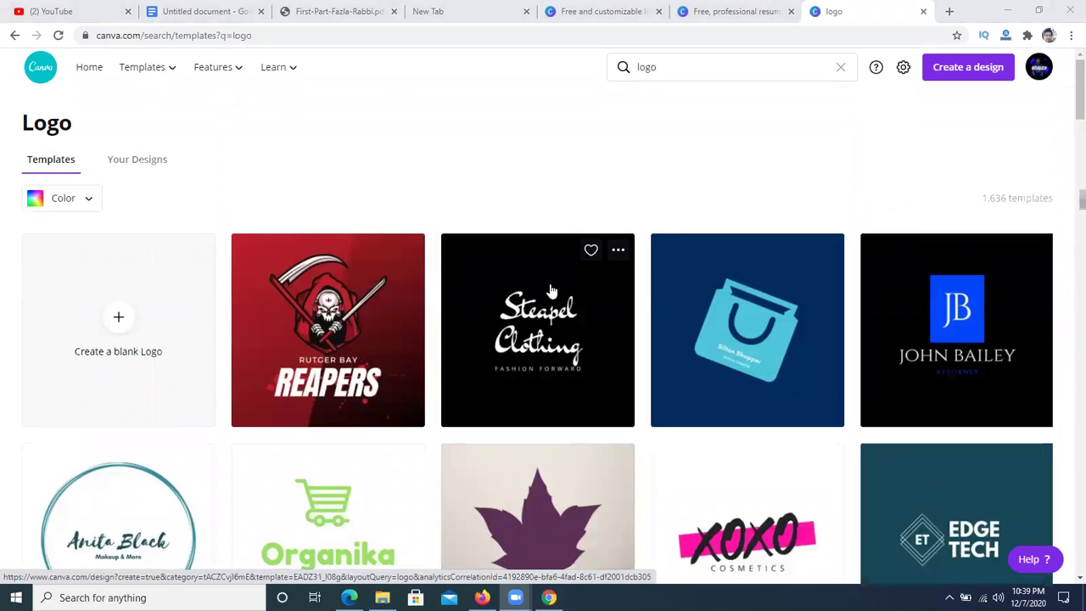
scroll(436, 330, "down", 2)
left_click(366, 327)
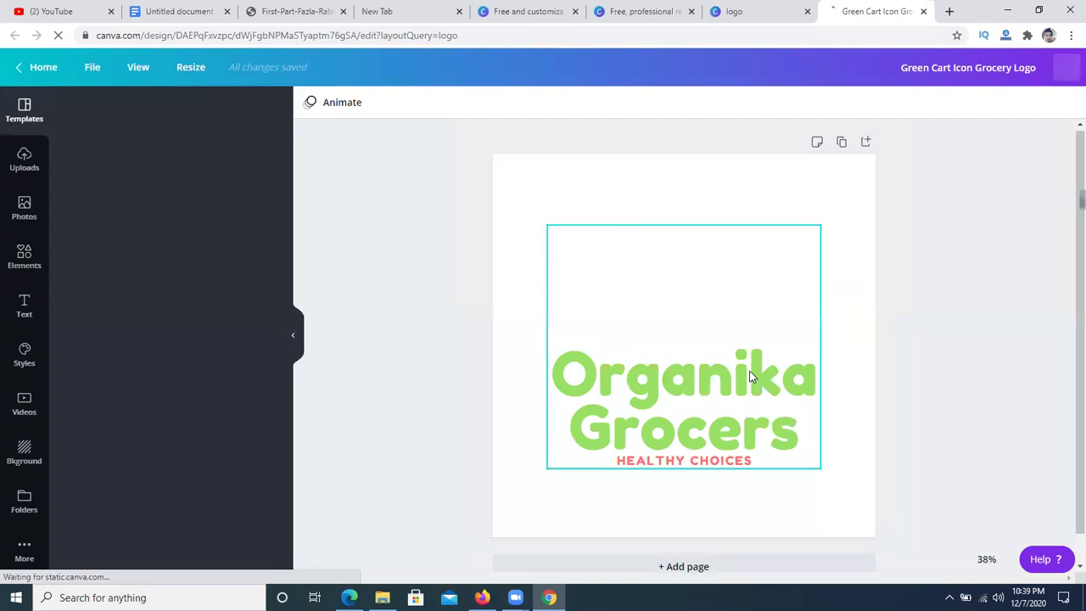
- Enter and exit cropping on the logo's cart graphic
left_click(670, 382)
double_click(694, 258)
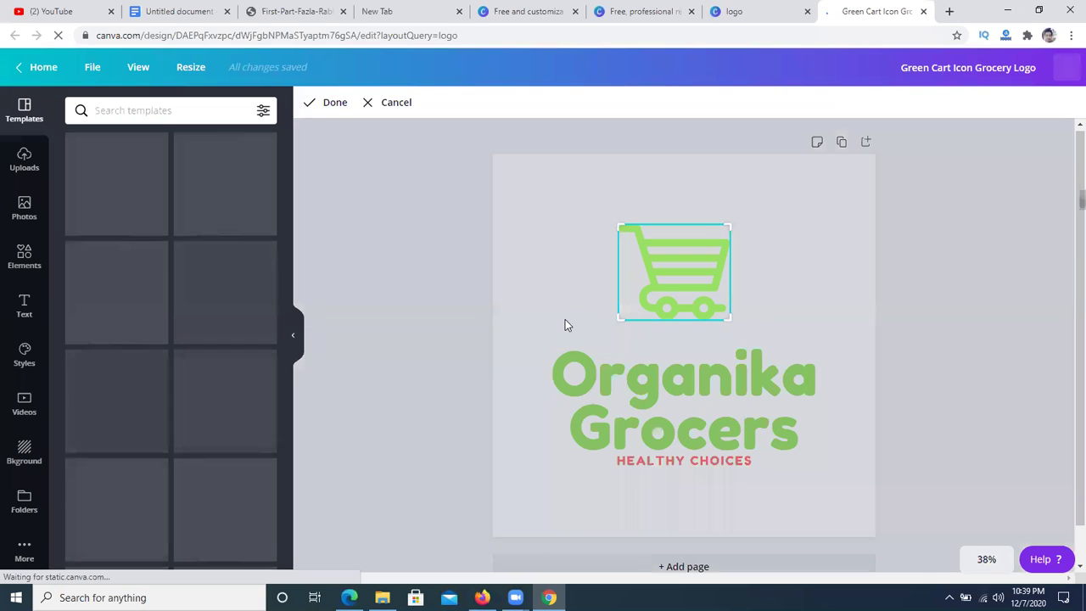
left_click(613, 259)
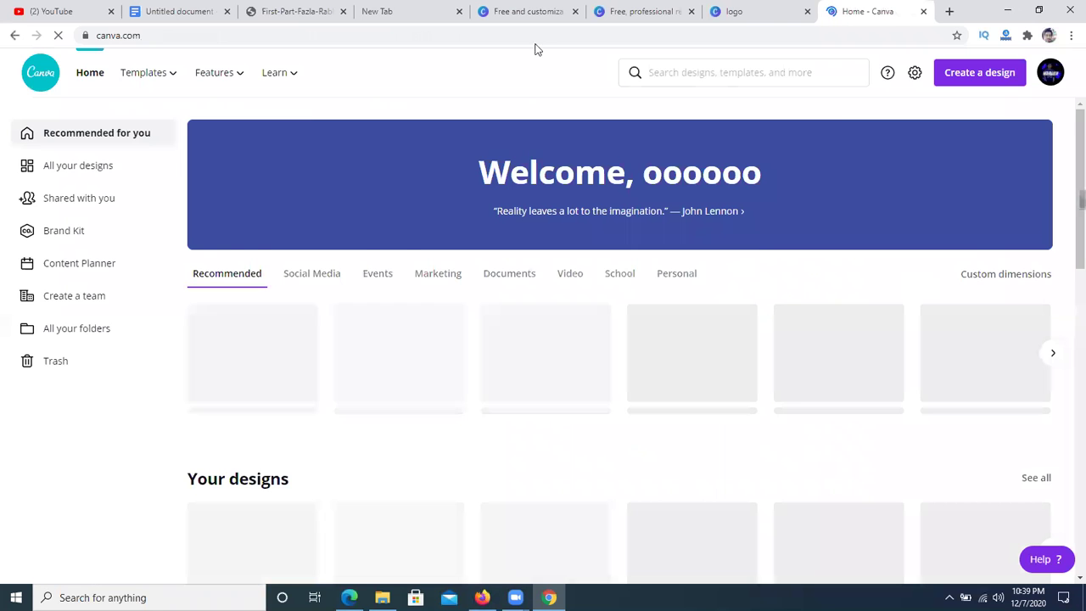
scroll(478, 327, "down", 3)
scroll(650, 322, "up", 2)
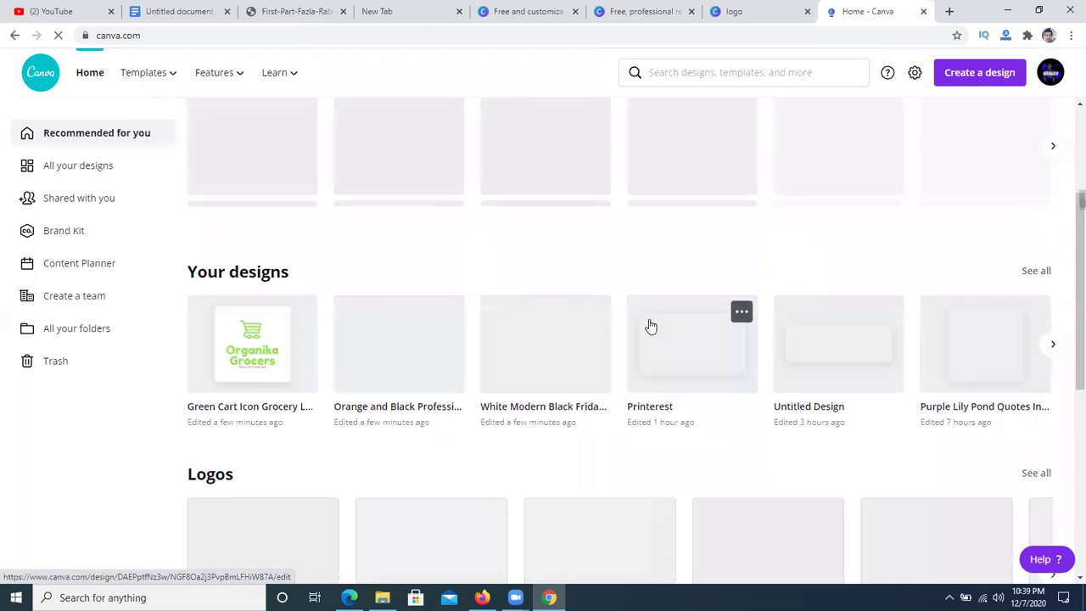
scroll(649, 325, "up", 1)
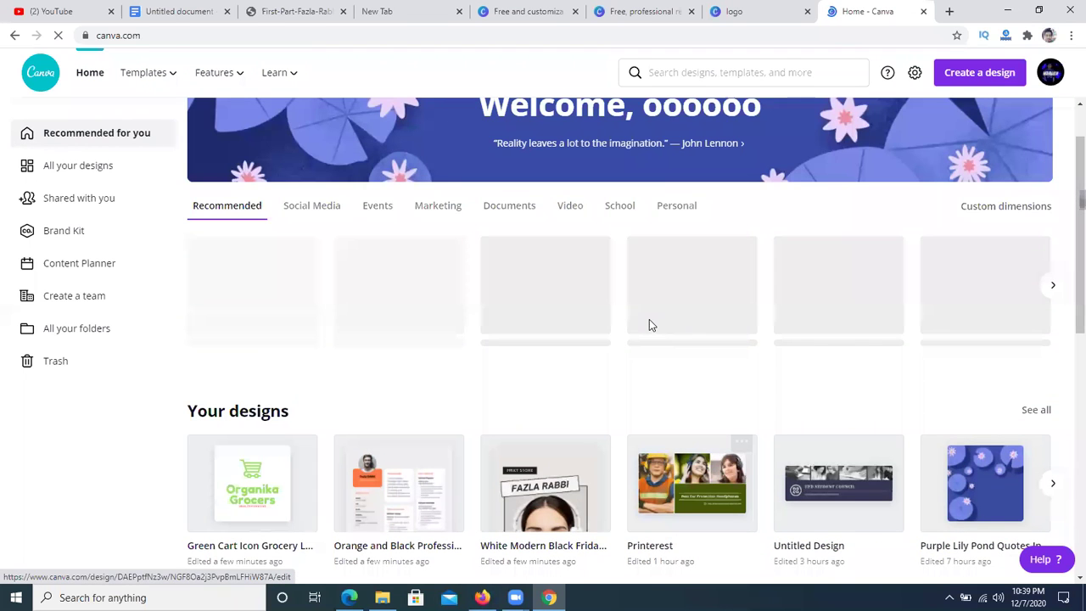
scroll(601, 302, "up", 1)
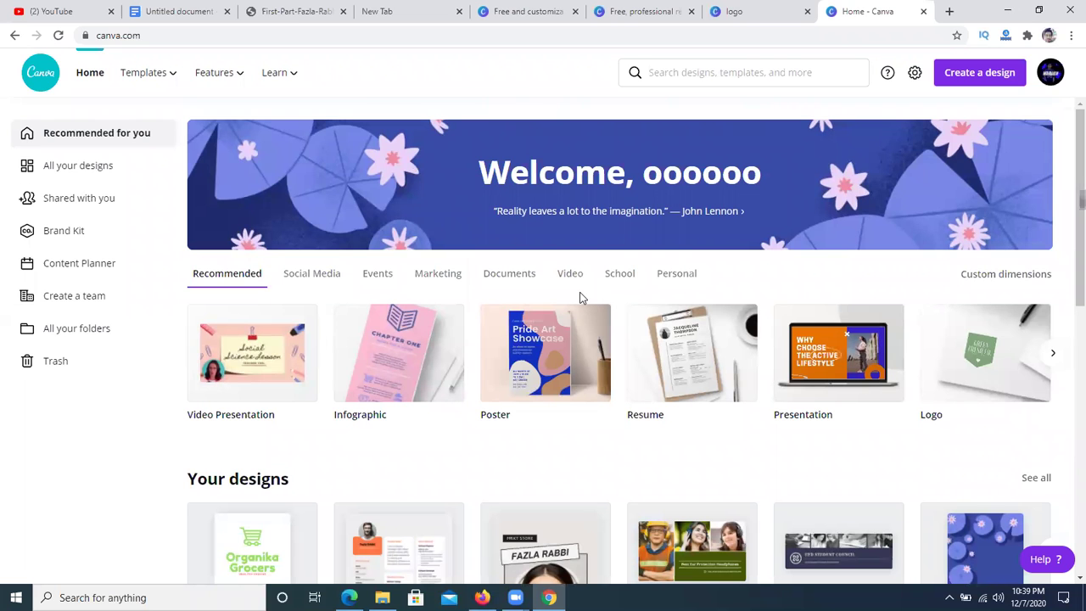
scroll(595, 292, "down", 3)
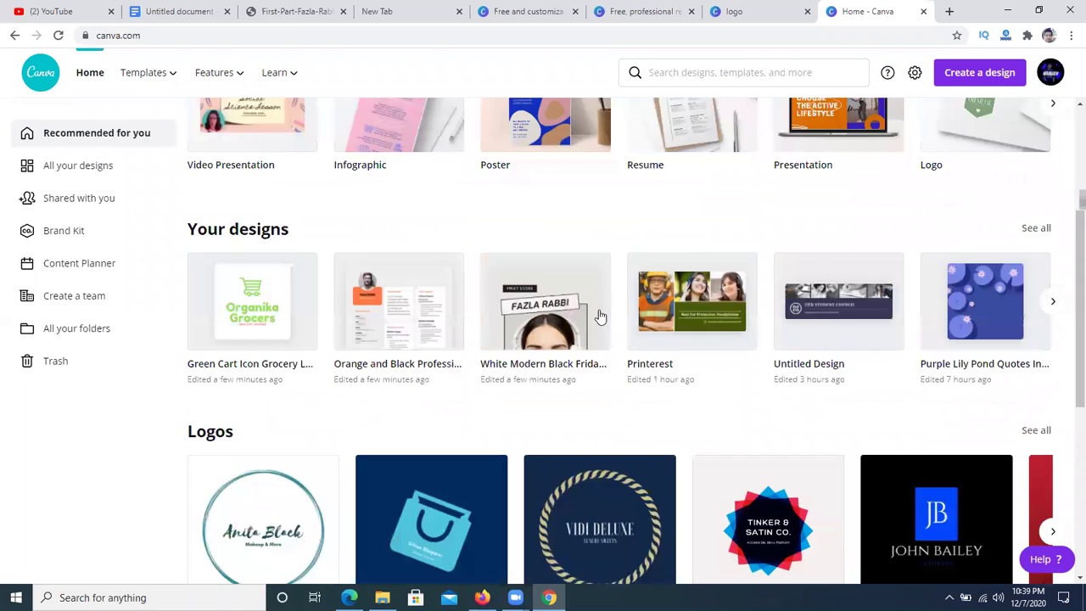
scroll(599, 317, "down", 3)
scroll(963, 78, "down", 3)
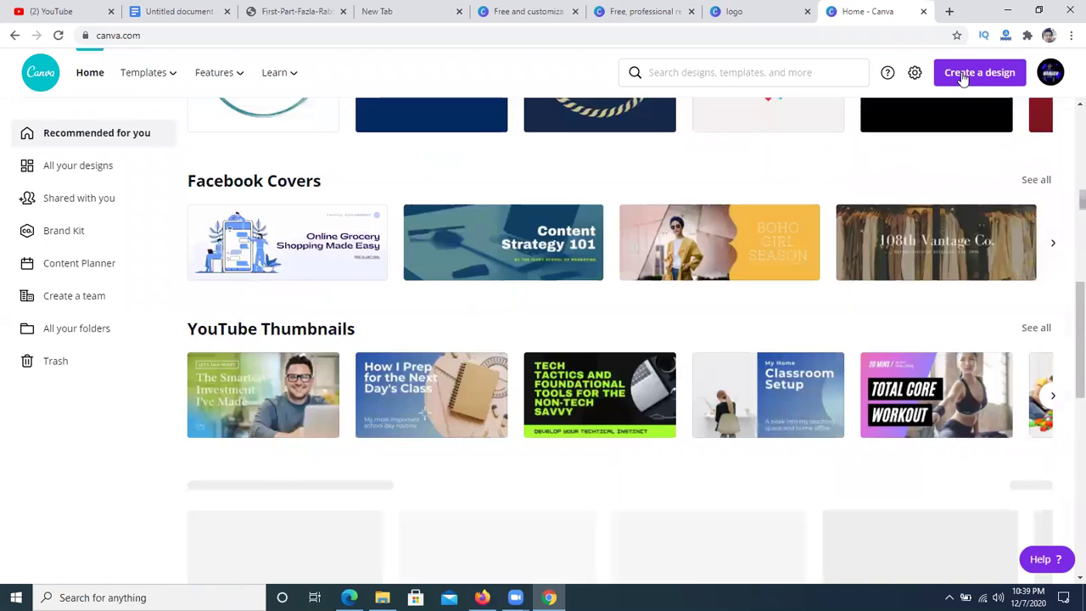
left_click(963, 74)
left_click(962, 75)
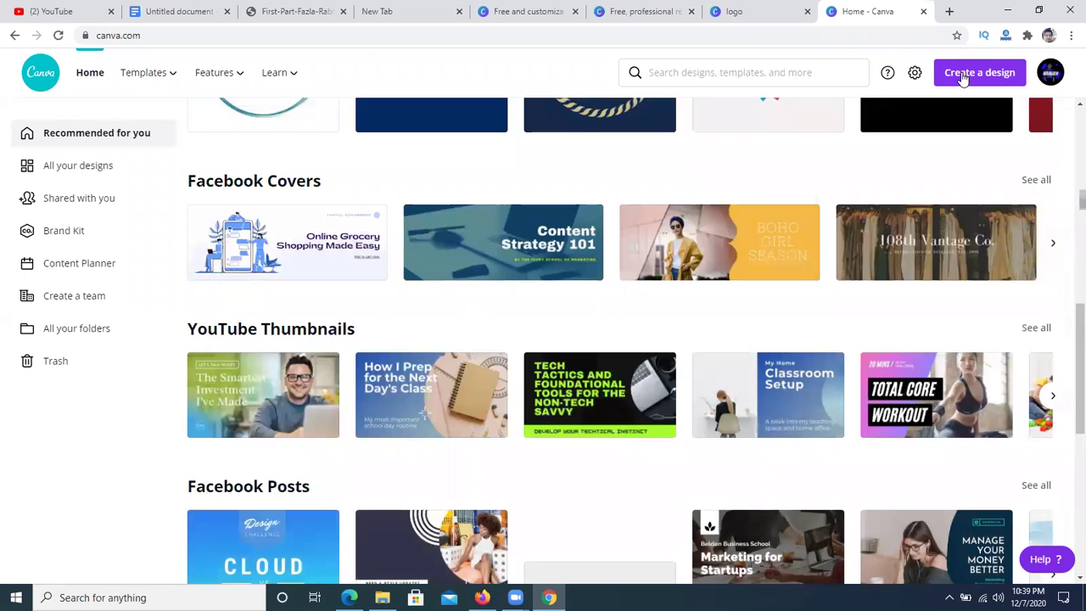
left_click(963, 74)
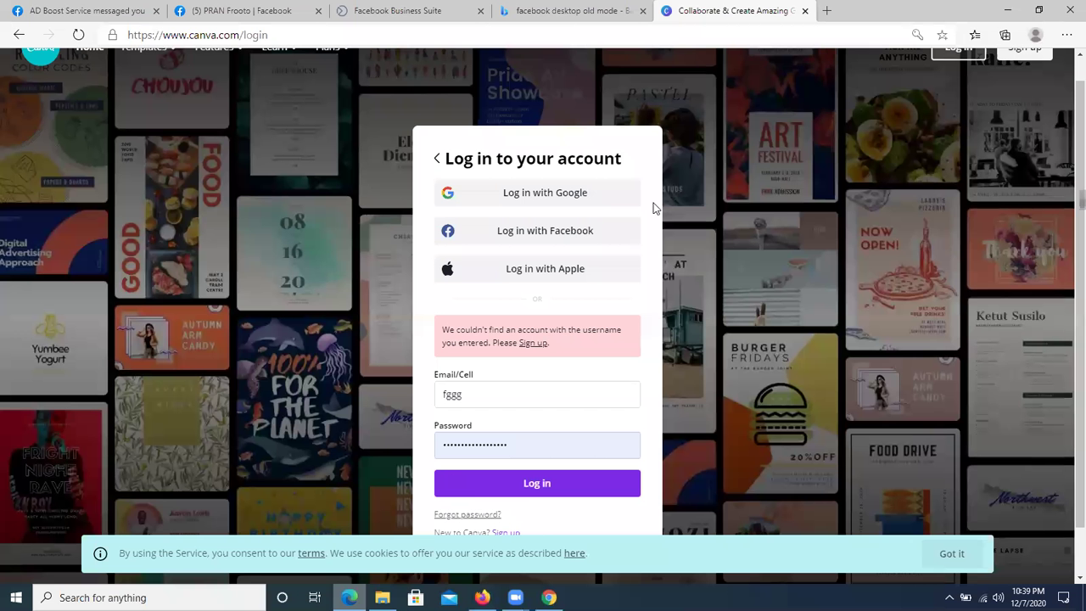
- In Edge, go from the PRAN Frooto Facebook tab to the Laptop Mart Facebook tab
left_click(238, 10)
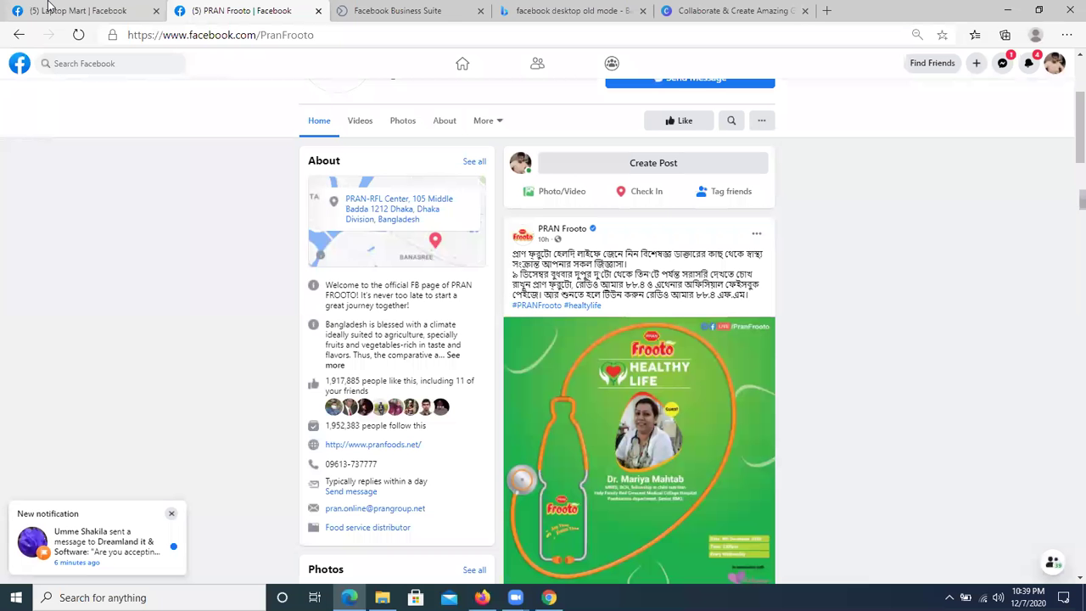
left_click(129, 6)
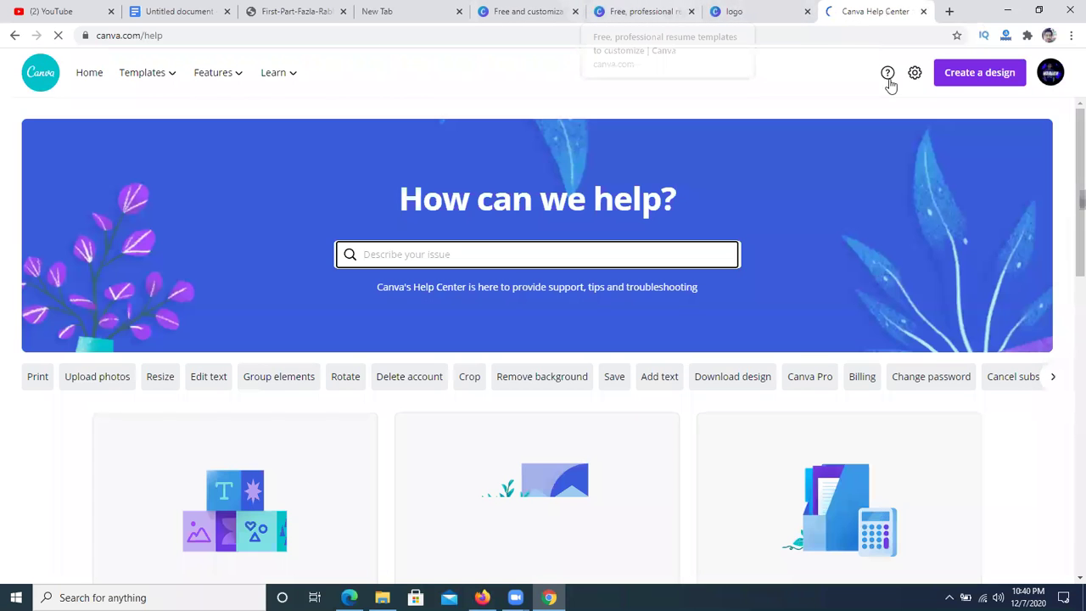
- Choose Custom dimensions from the Create a design list, then switch to Edge
left_click(977, 78)
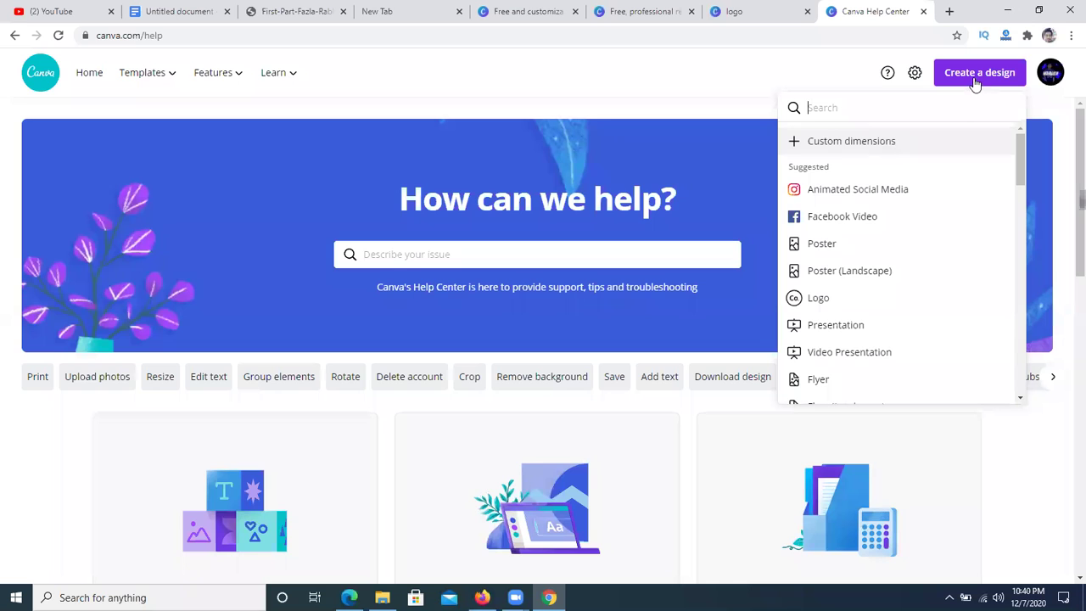
scroll(853, 254, "down", 1)
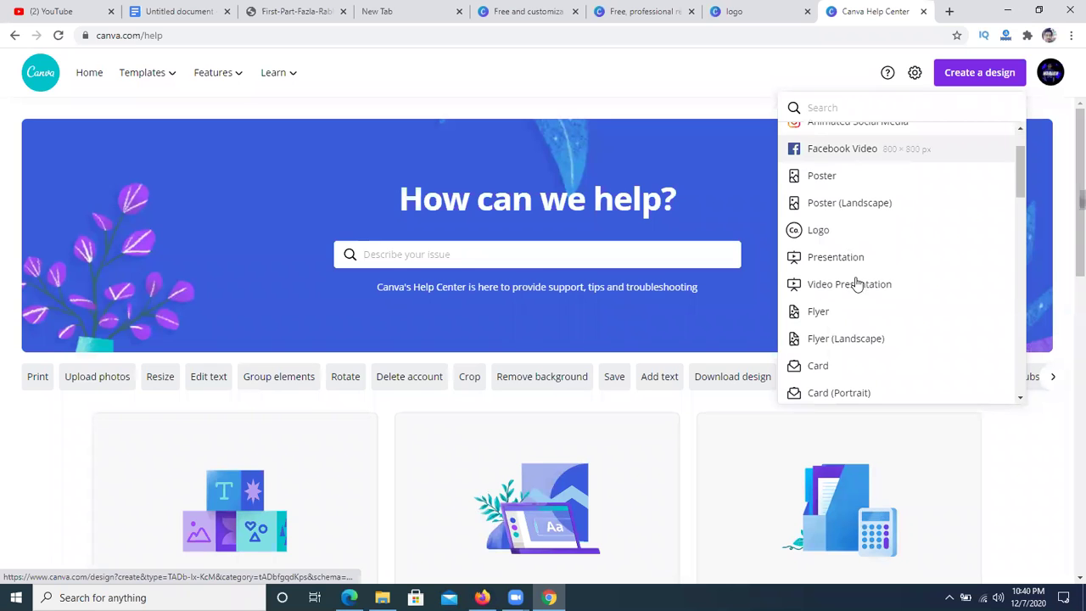
scroll(850, 241, "down", 2)
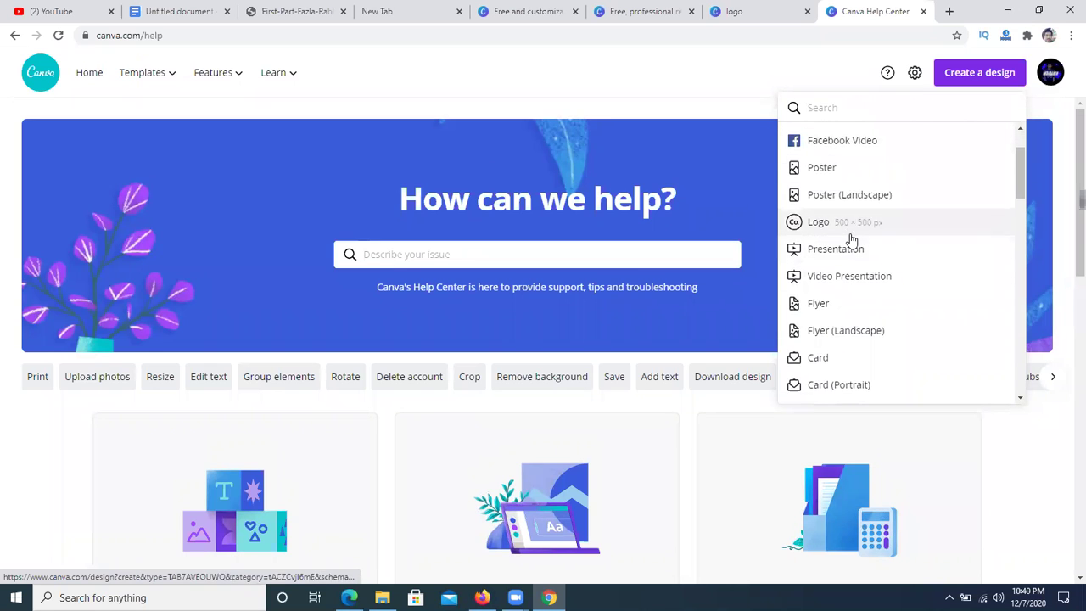
scroll(838, 307, "down", 3)
scroll(841, 341, "up", 6)
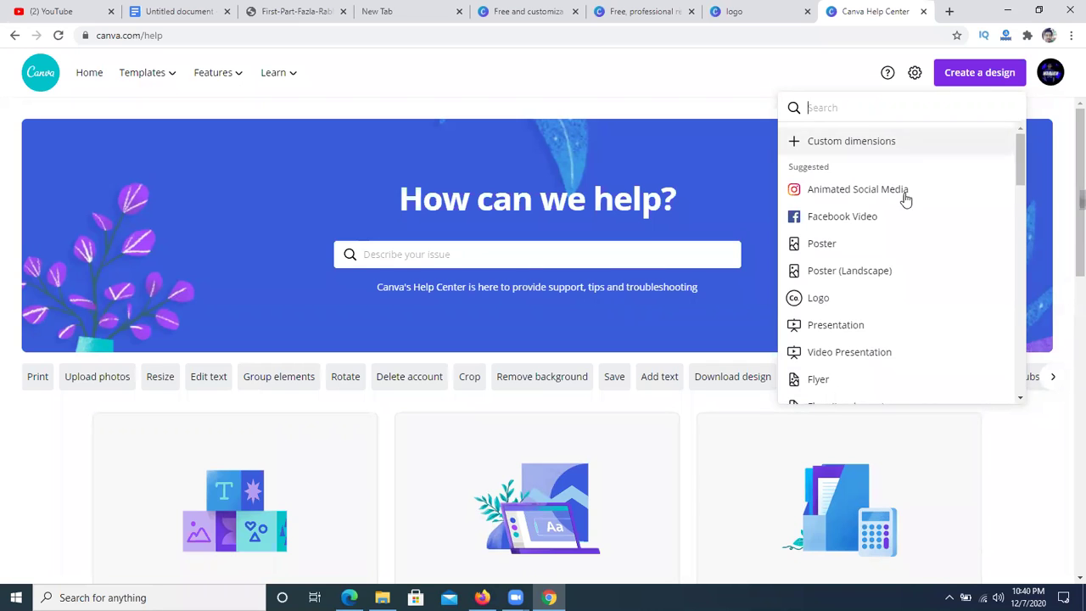
left_click(875, 153)
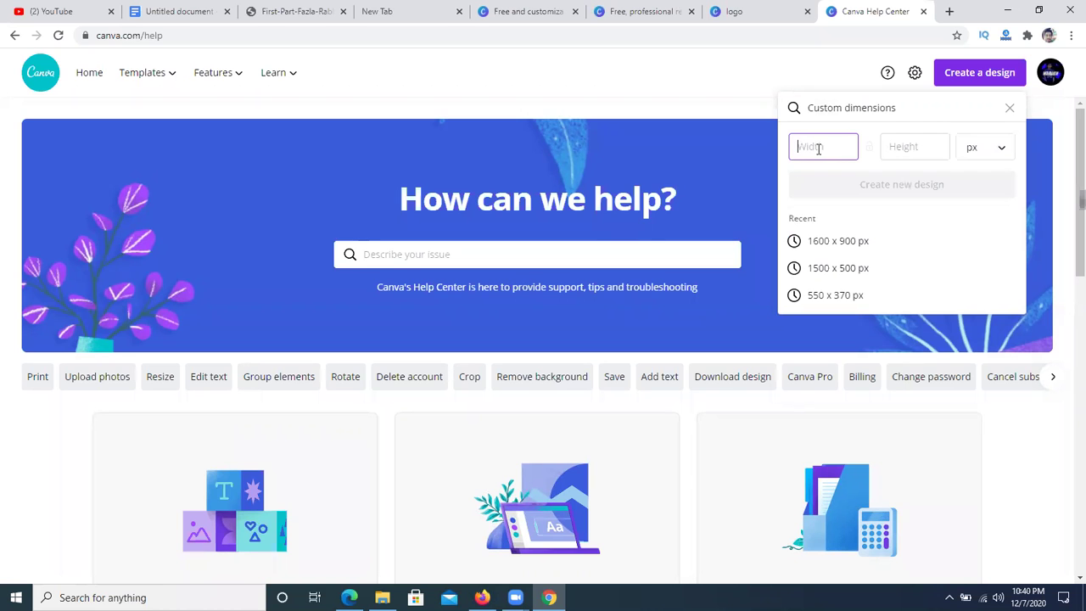
left_click(350, 597)
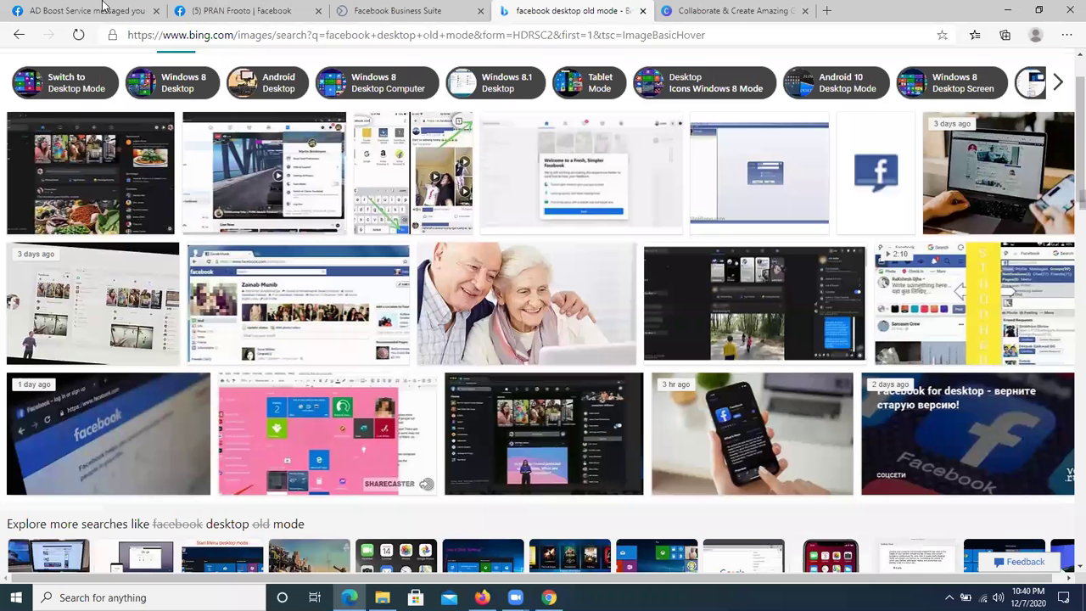
- Measure the PRAN Frooto cover photo's width and height with an area selection, discarding the capture
left_click(246, 11)
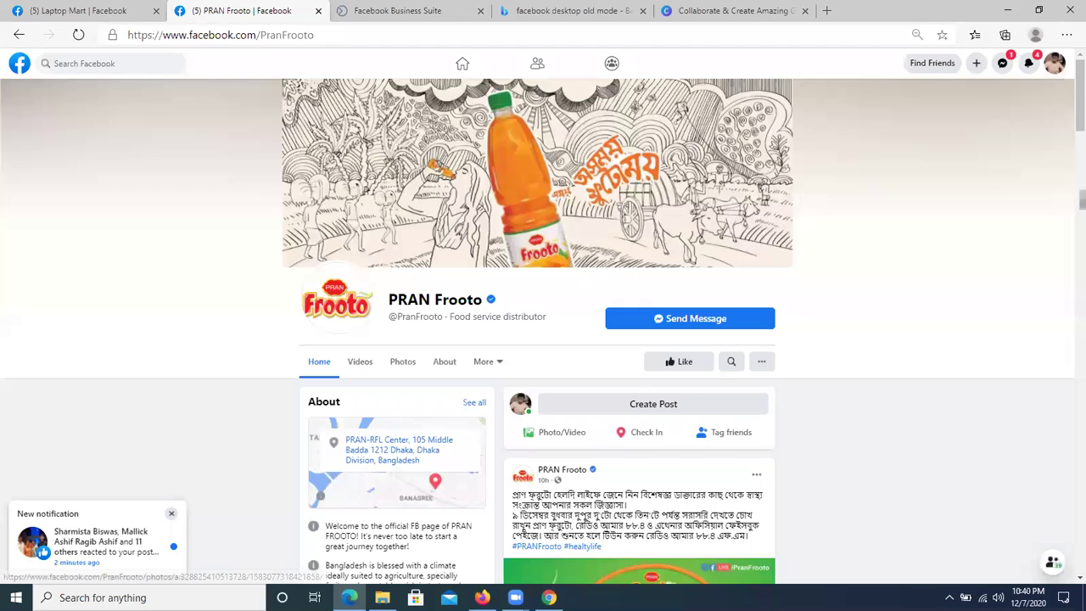
left_click(949, 597)
left_click(935, 543)
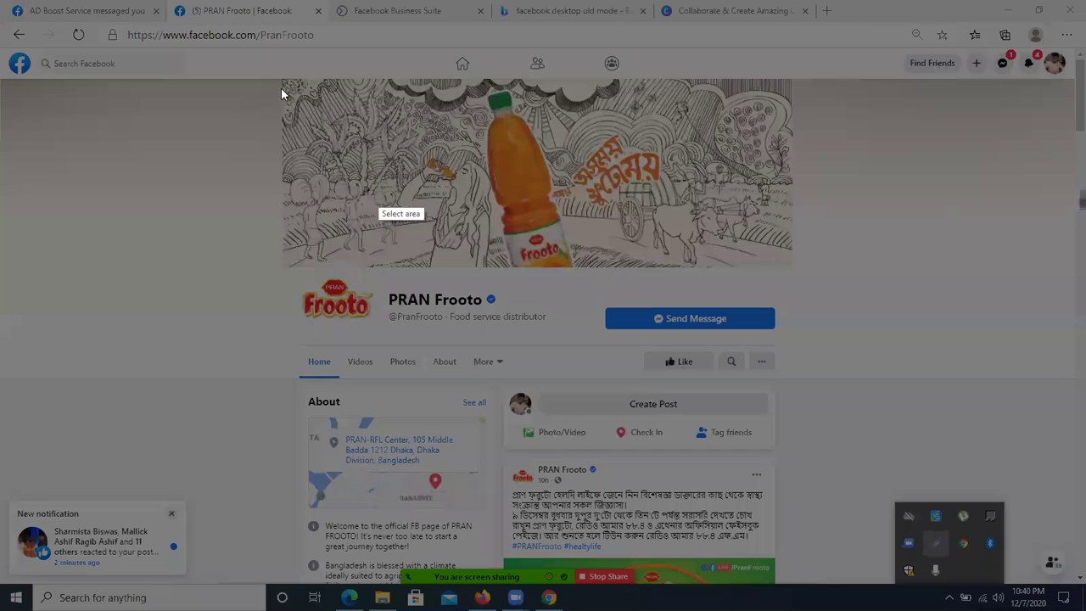
left_click_drag(274, 76, 420, 149)
left_click_drag(709, 257, 794, 271)
left_click_drag(338, 256, 277, 272)
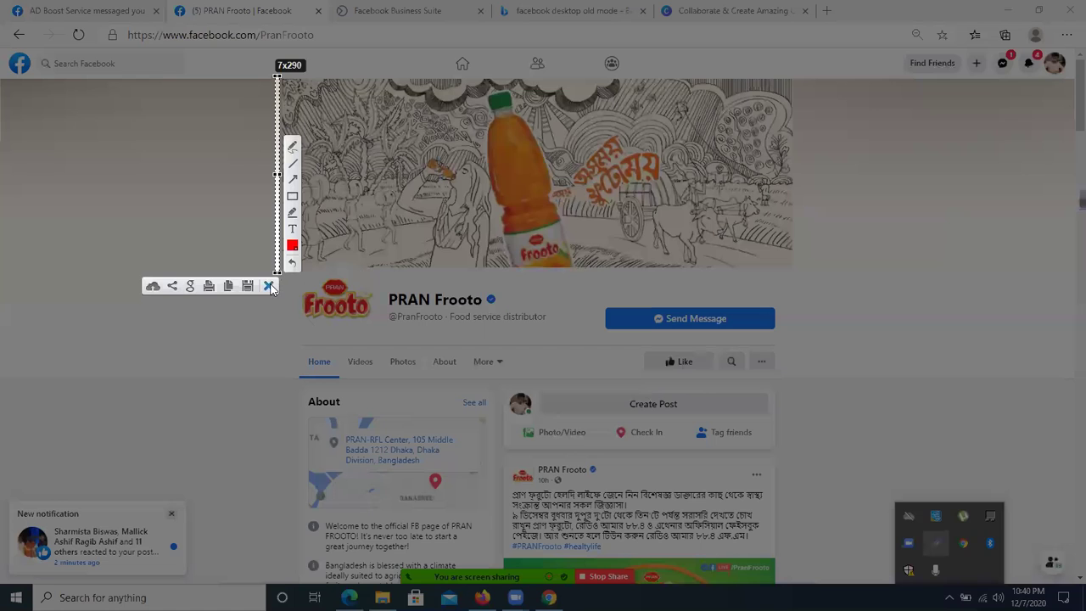
left_click(269, 286)
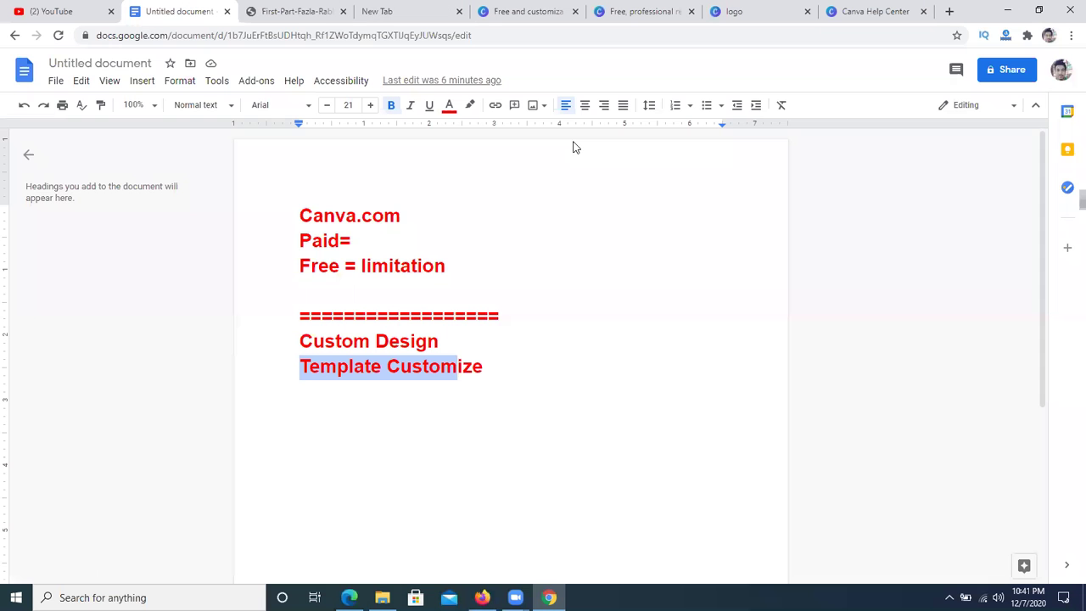
- Add a 'Facebook Cover photo size' heading below the Template Customize line
scroll(529, 346, "down", 3)
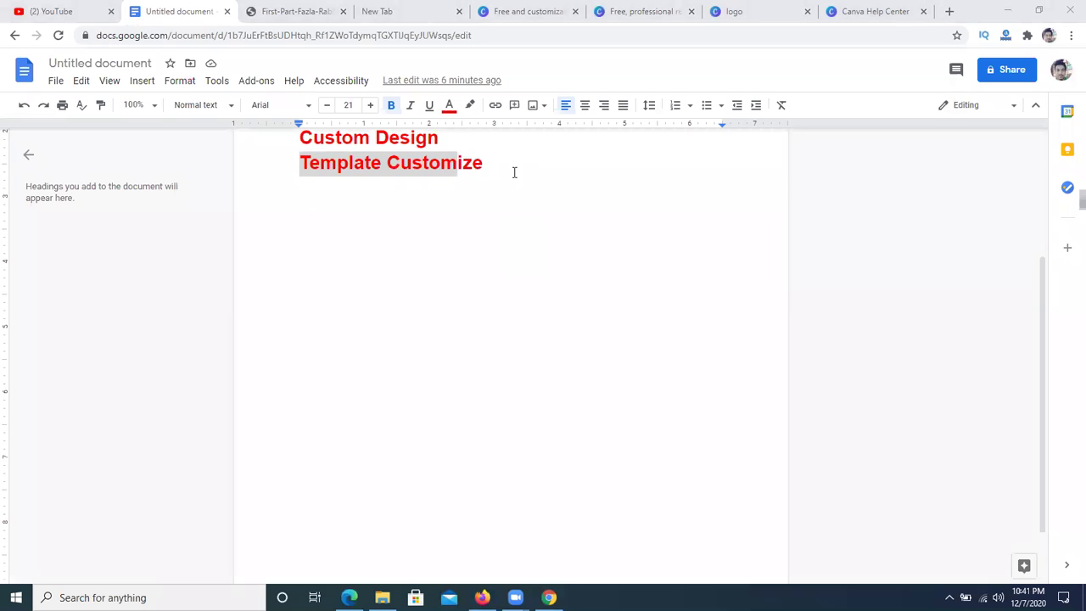
left_click(514, 172)
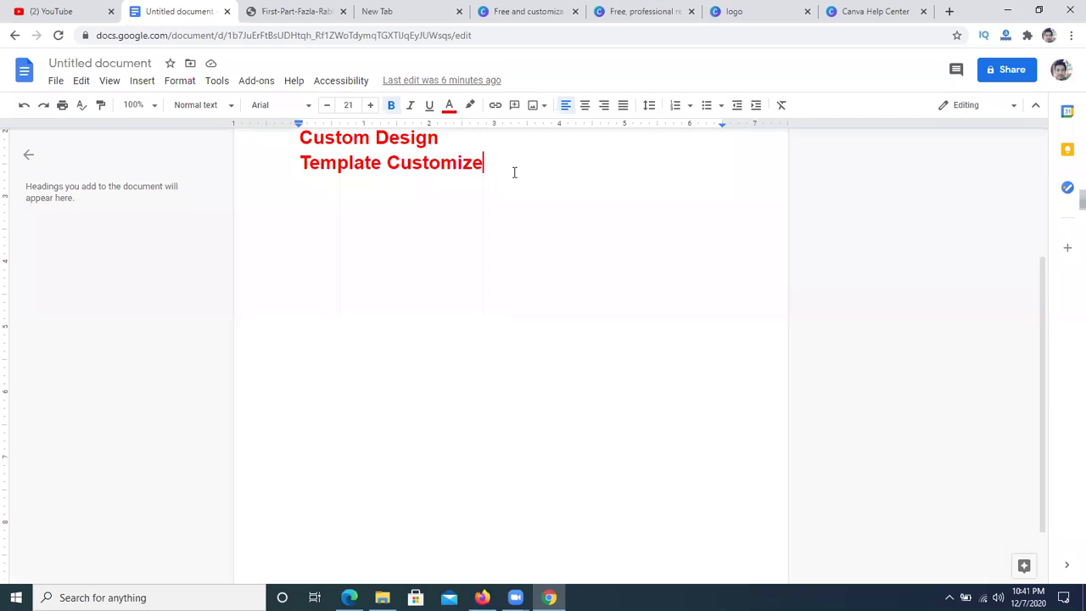
key("Return")
key("Return")
type("Facebook Cover photo size")
key("Return")
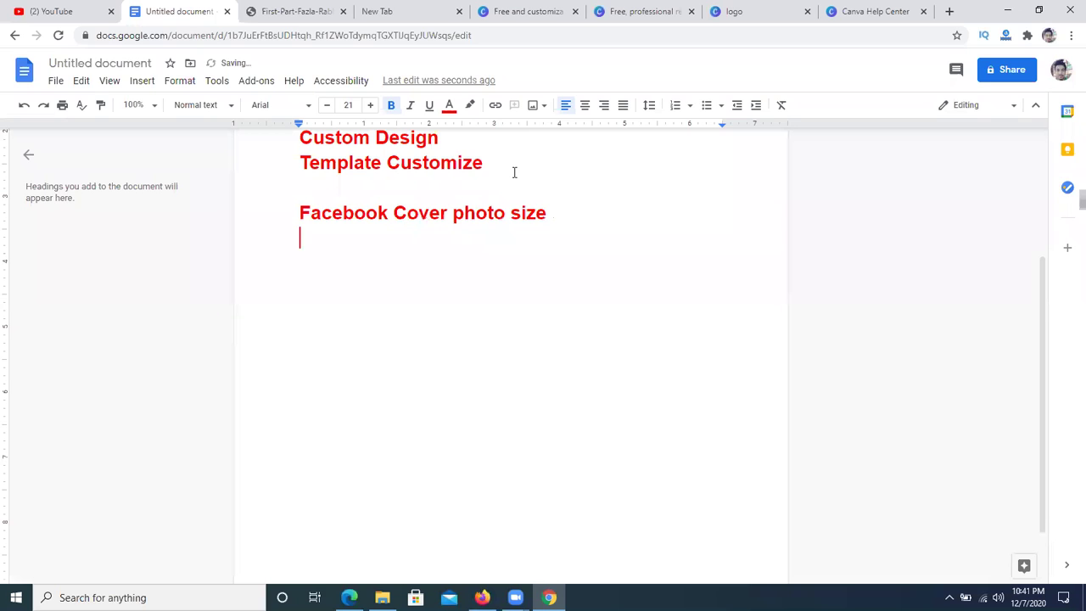
- Add indented lines 'Width : 820 pixel' and 'Height : 312 pixel'
key("Tab")
type("Width : 8220 p")
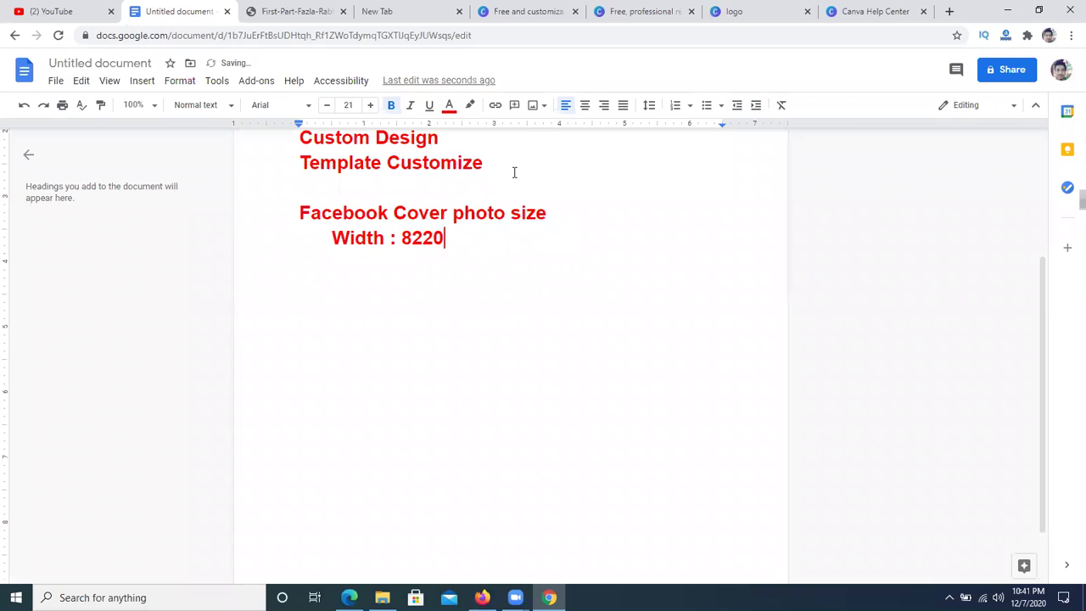
key("BackSpace")
key("BackSpace")
key("BackSpace")
key("BackSpace")
type("0 pixel")
key("Return")
type("Height ")
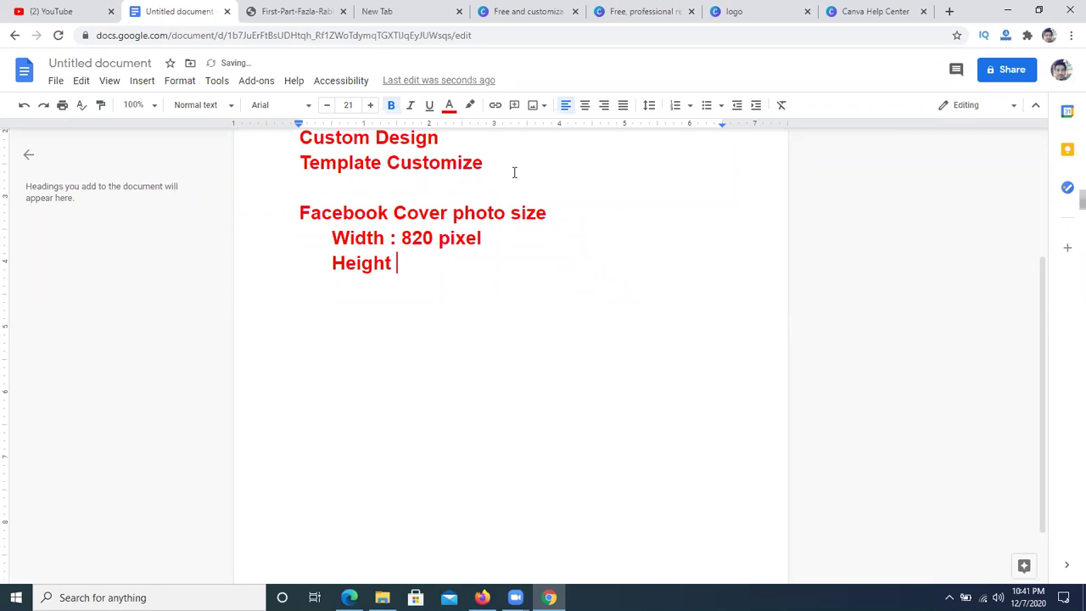
type(": 312 pixel")
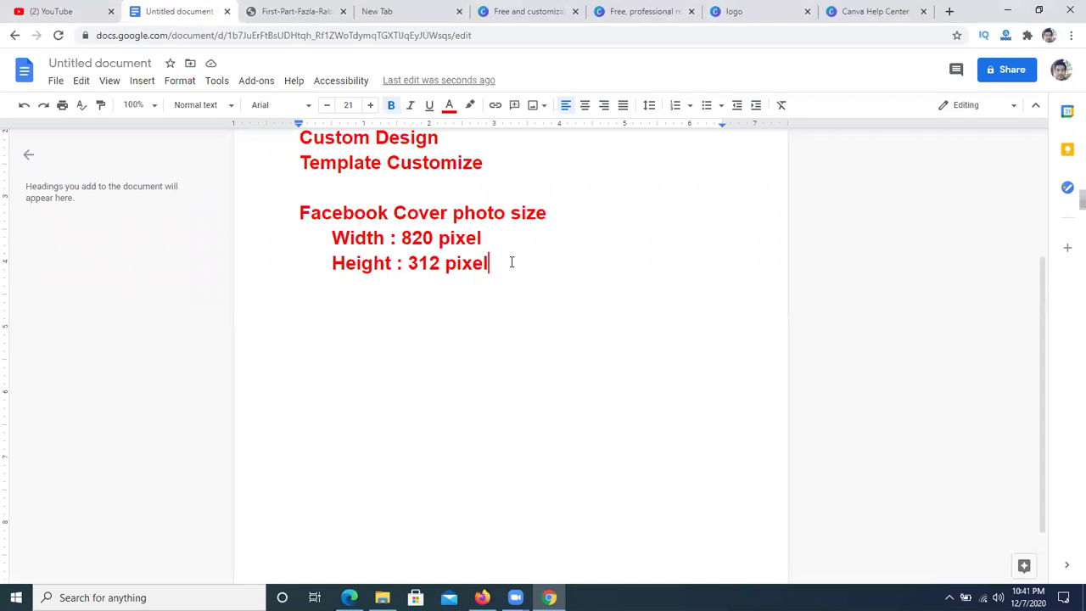
- Turn off bold and add a dotted divider line below the size note
key("Return")
key("Return")
left_click(391, 105)
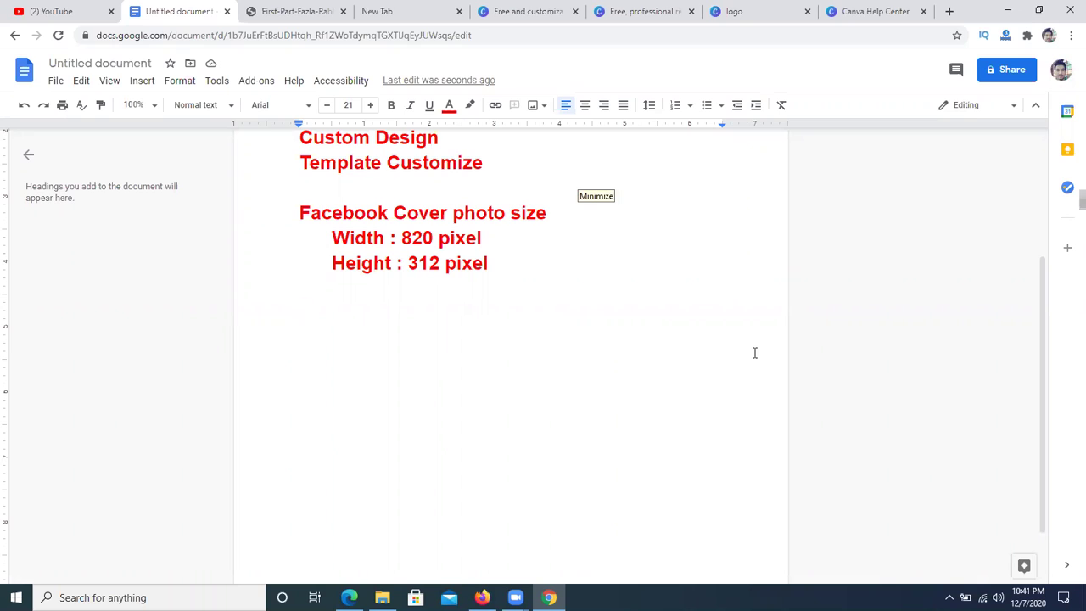
left_click(321, 324)
type(".")
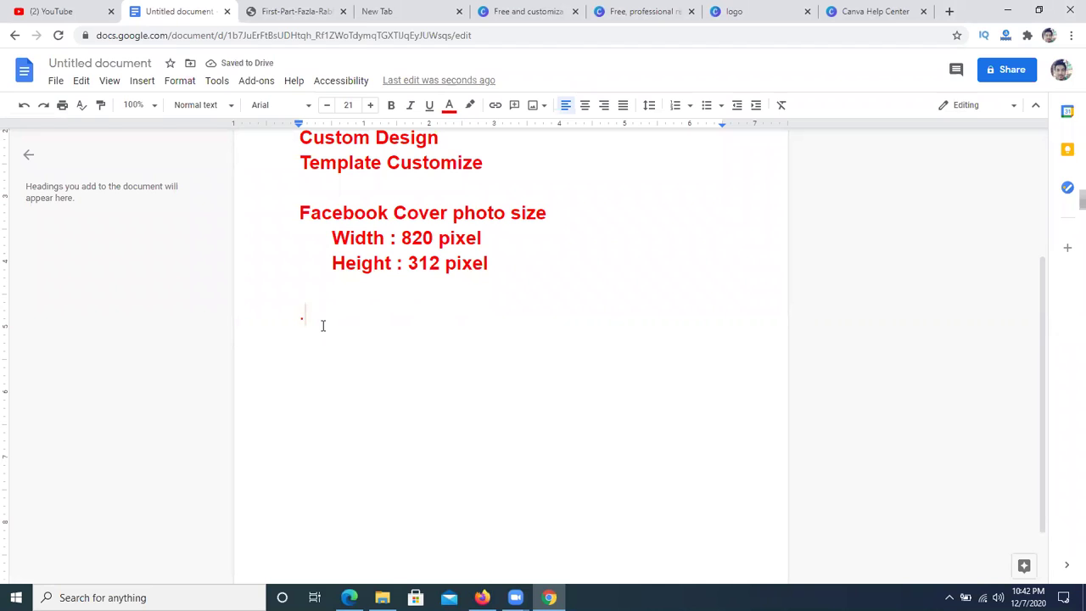
type(".................................................................................")
key("BackSpace")
key("BackSpace")
key("BackSpace")
key("BackSpace")
- Enter width 820 and height 312 in px and create the custom design
left_click(857, 11)
left_click(819, 145)
type("820")
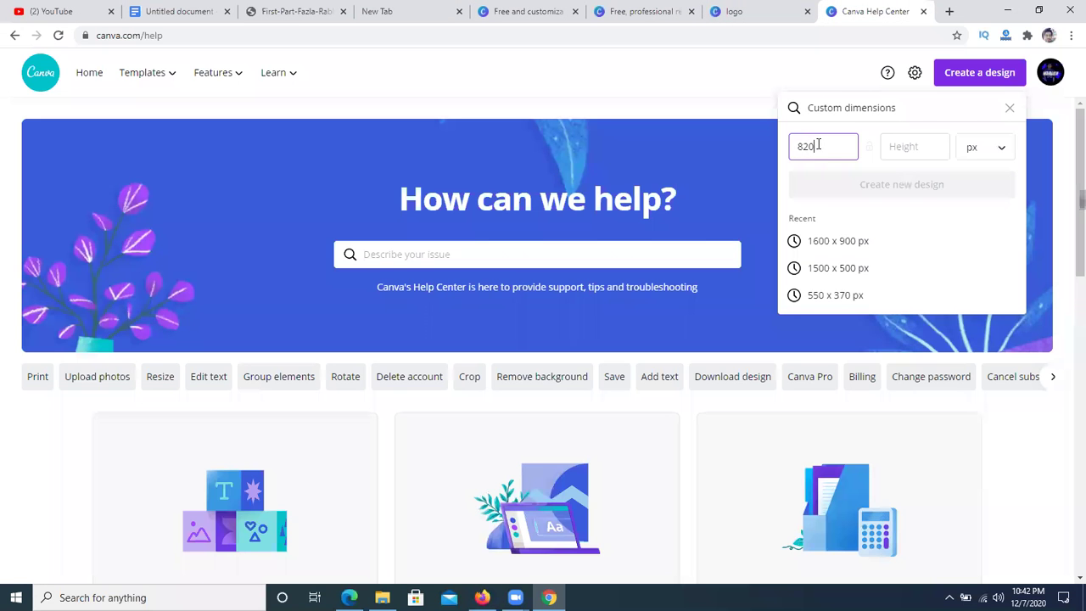
left_click(920, 146)
type("312")
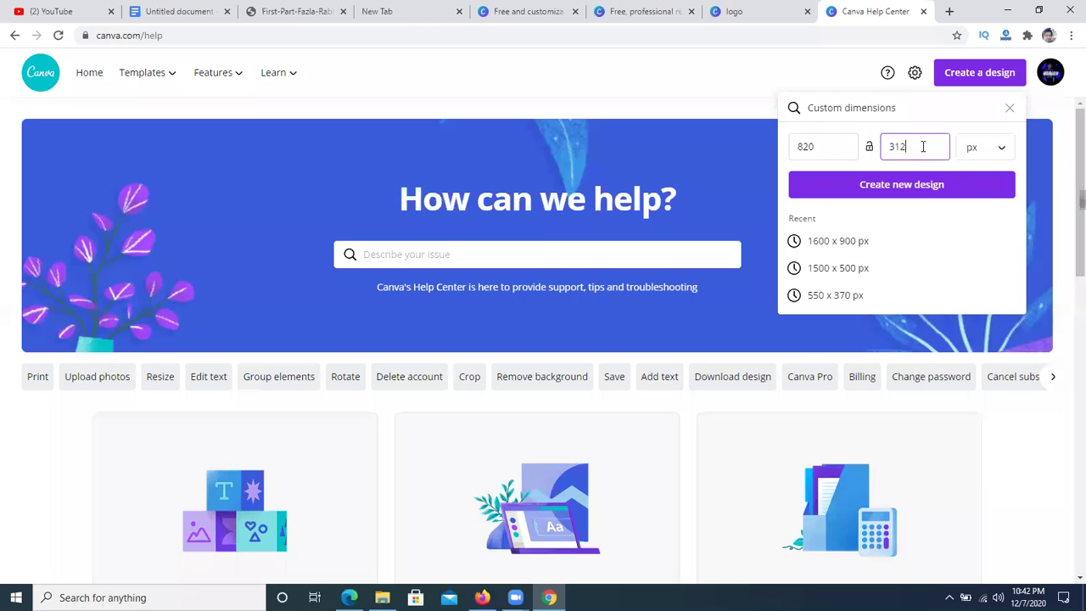
left_click(995, 150)
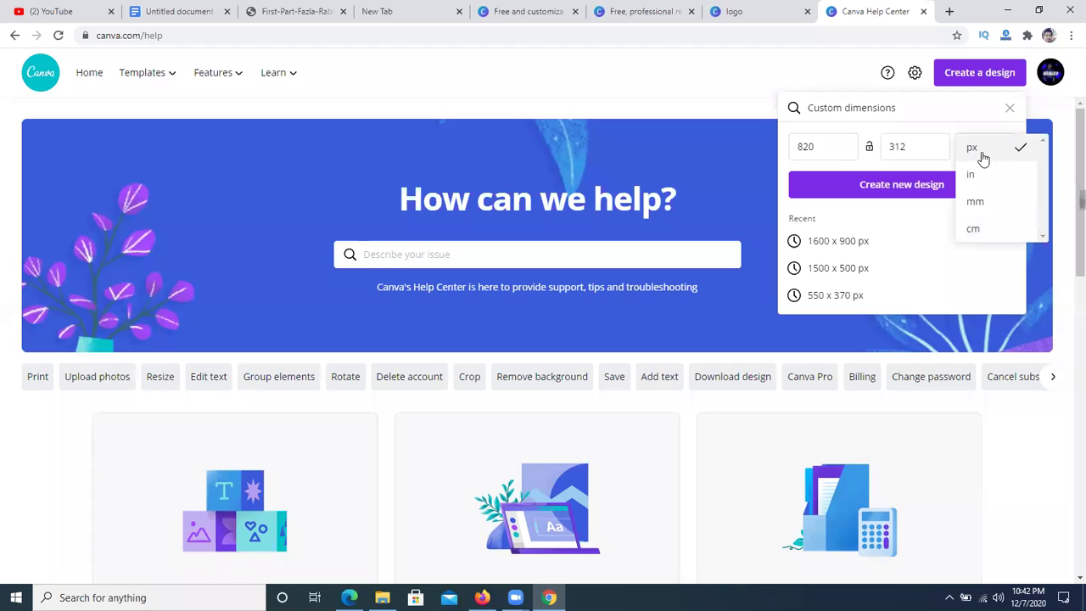
left_click(926, 185)
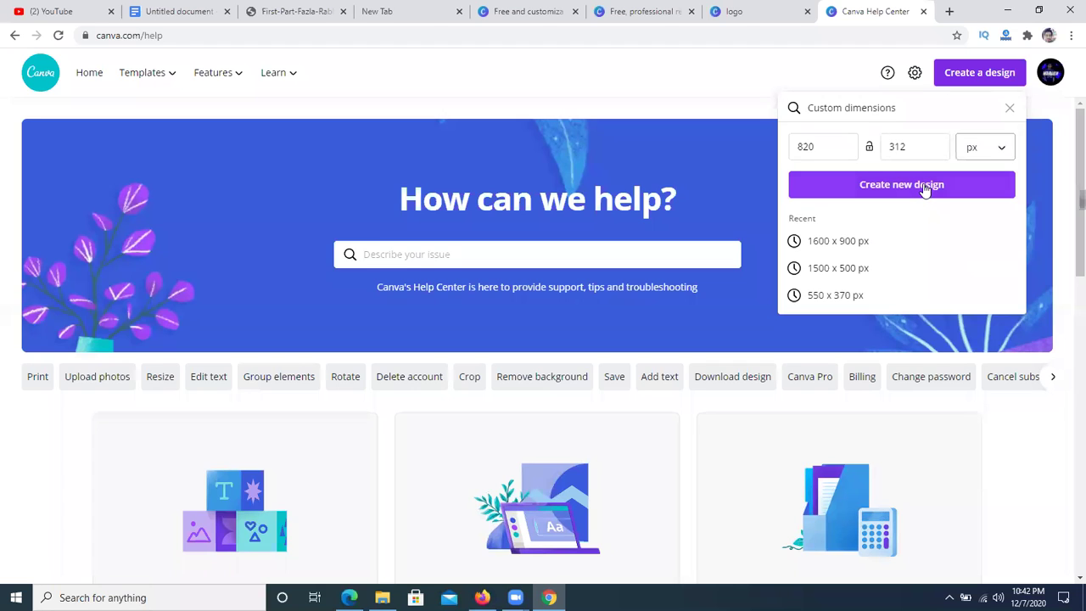
left_click(923, 185)
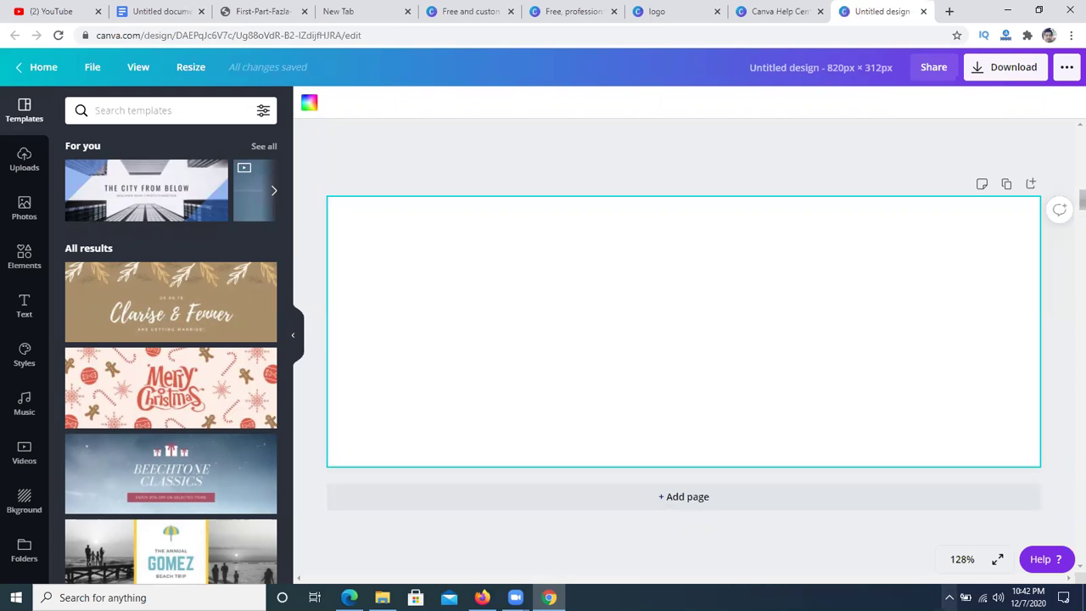
- Capture an area screenshot across the top of the screen, then close the tool
left_click(949, 597)
left_click(934, 545)
mouse_move(0, 100)
left_mouse_down()
mouse_move(42, 150)
mouse_move(67, 529)
mouse_move(208, 46)
mouse_move(1081, 4)
mouse_move(1069, 43)
mouse_move(1059, 43)
left_mouse_up()
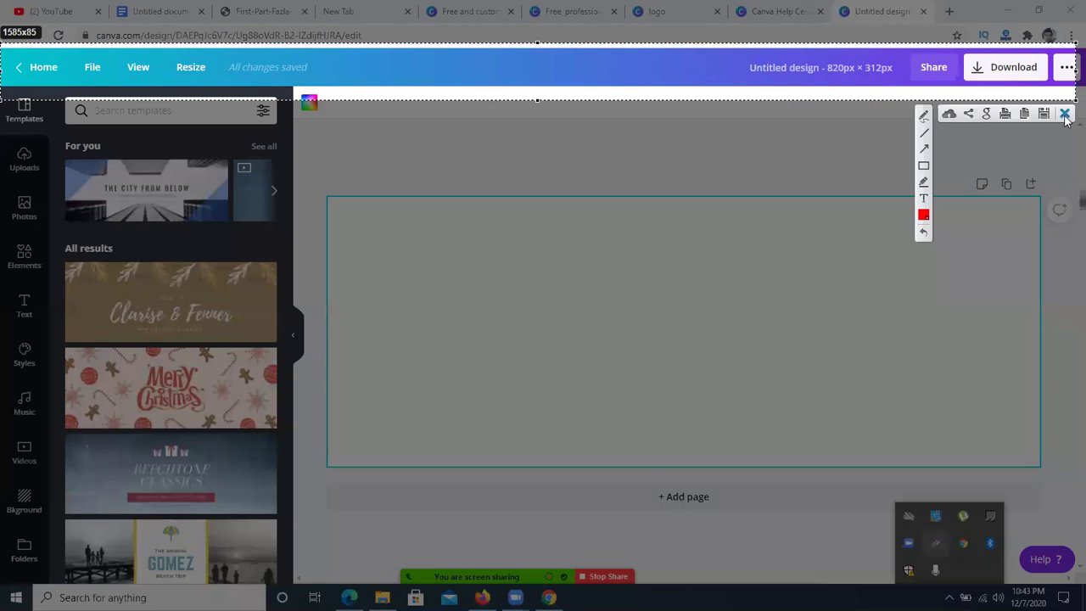
left_click(1064, 116)
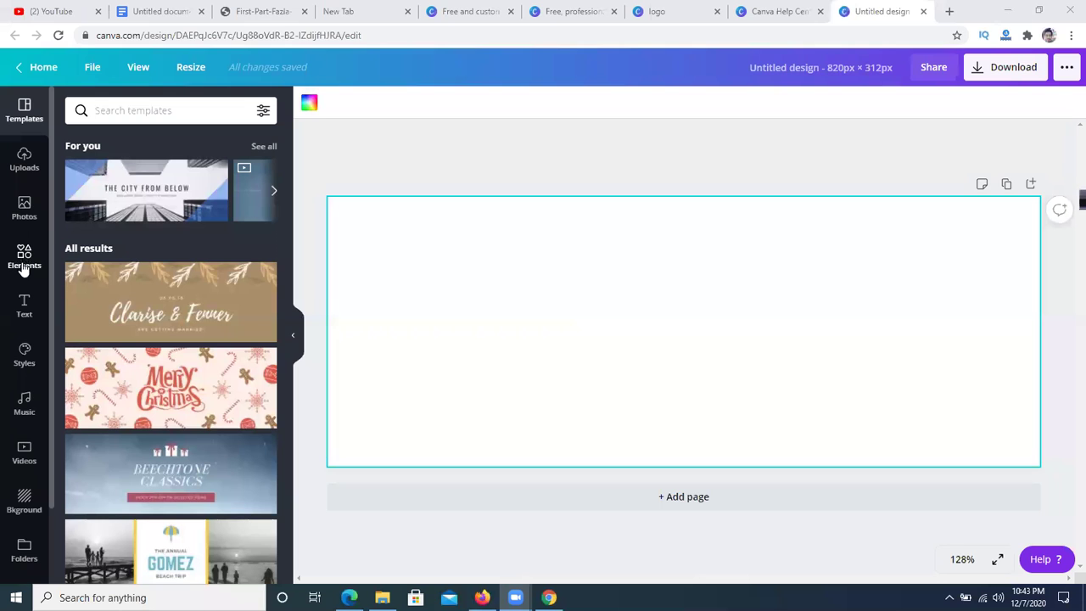
- Add a 'Laptop Mart' heading and move it toward the top of the cover
left_click(24, 312)
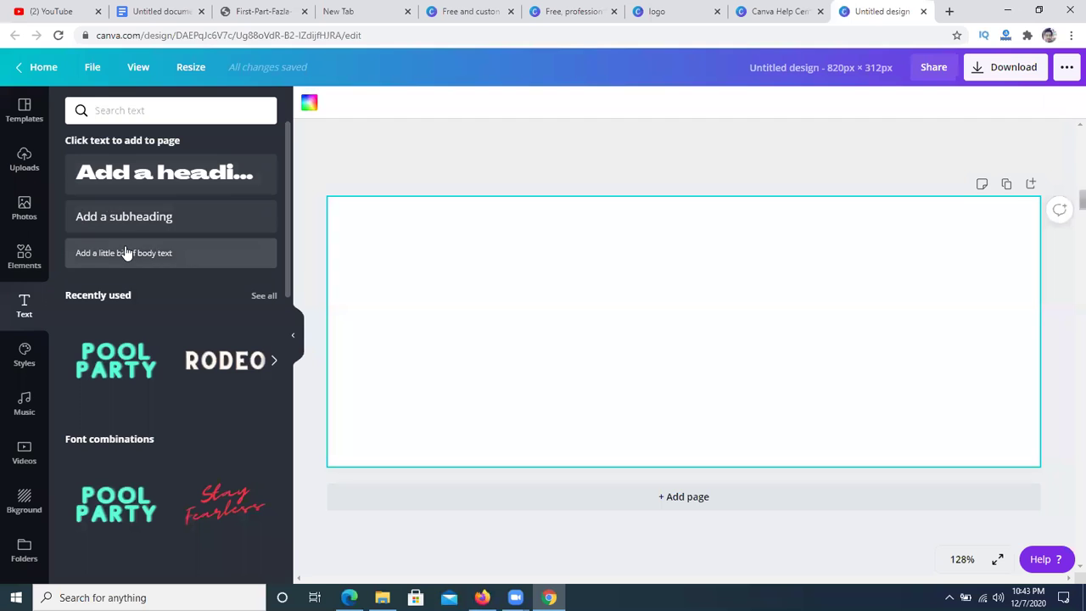
left_click(153, 172)
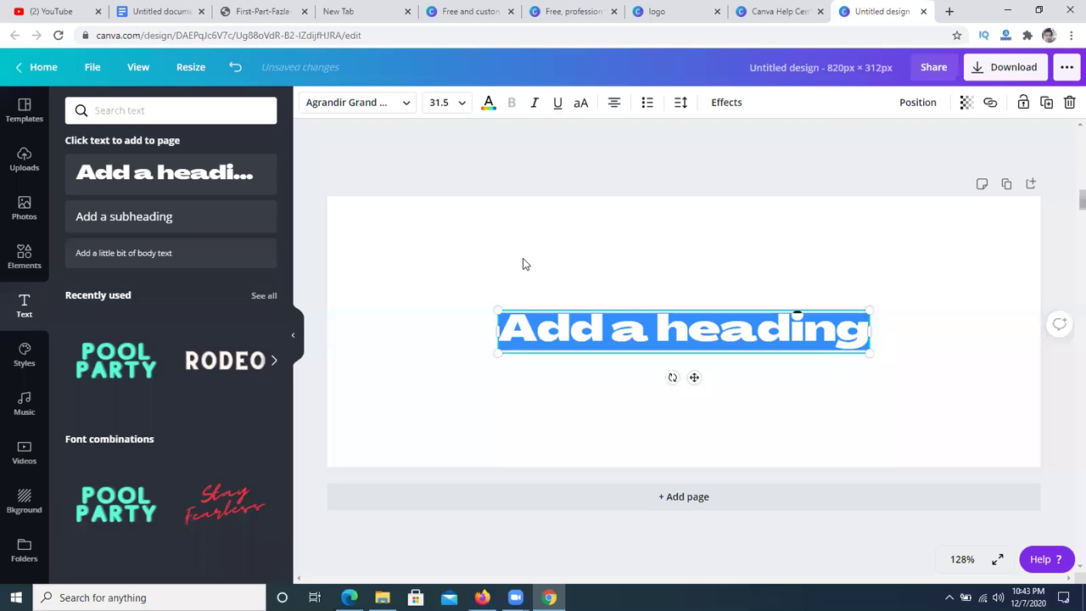
key("BackSpace")
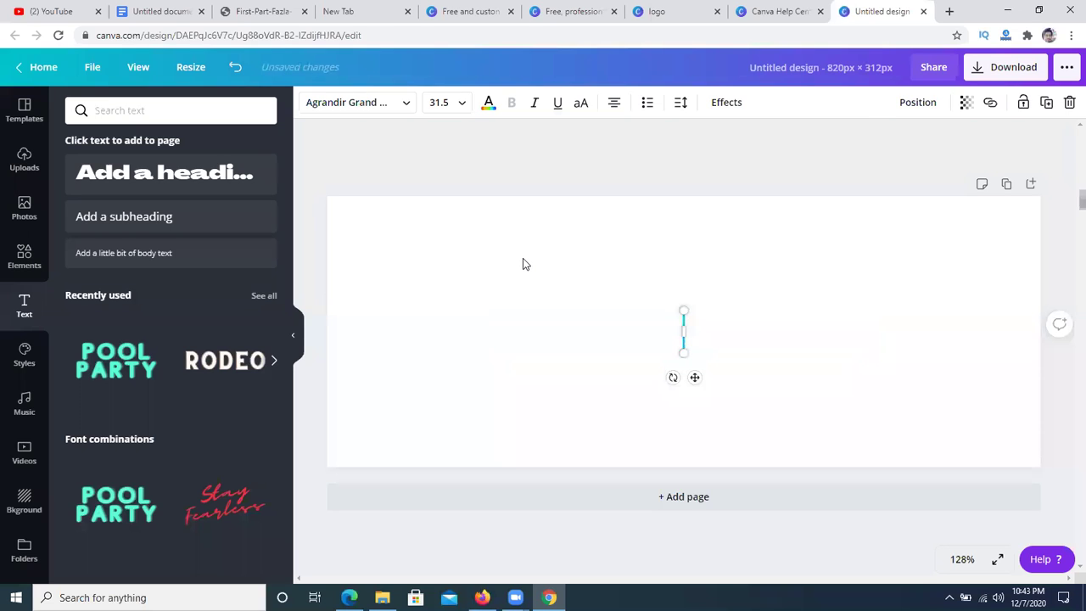
type("La")
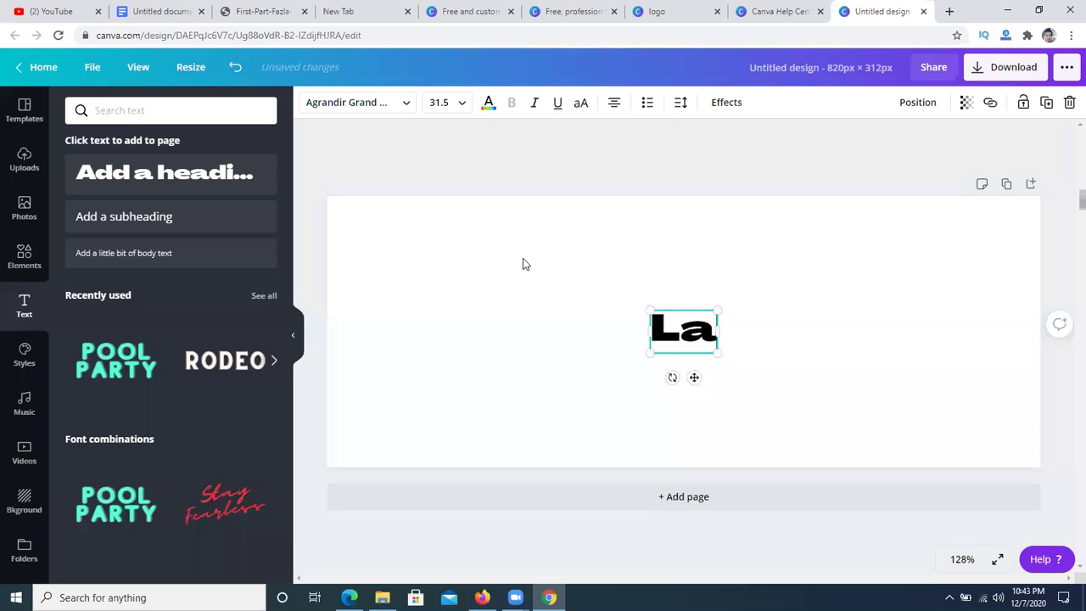
type("ptop M")
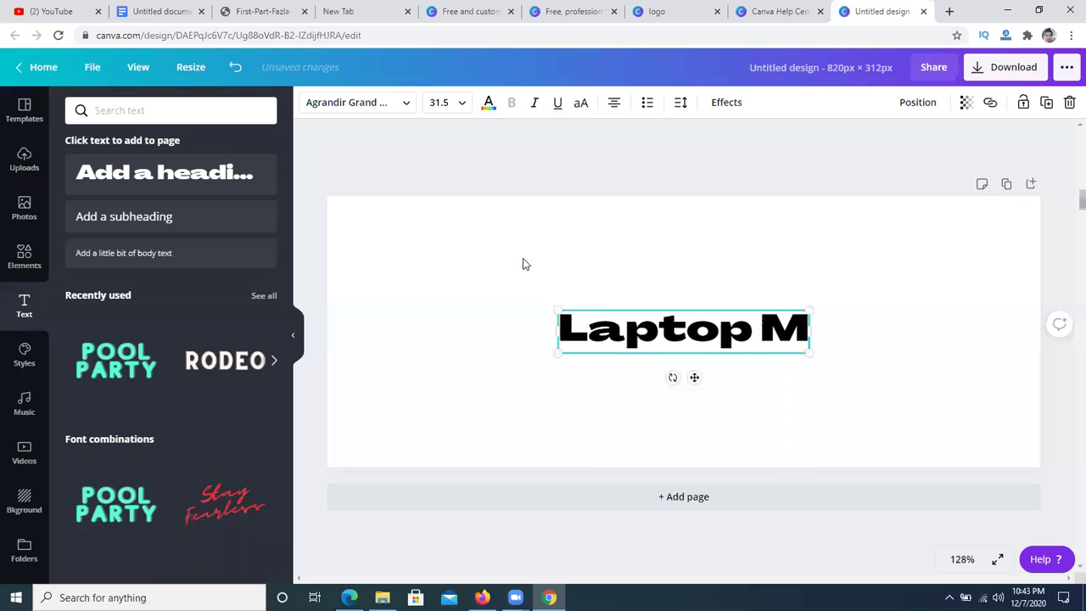
type("art")
left_click(522, 264)
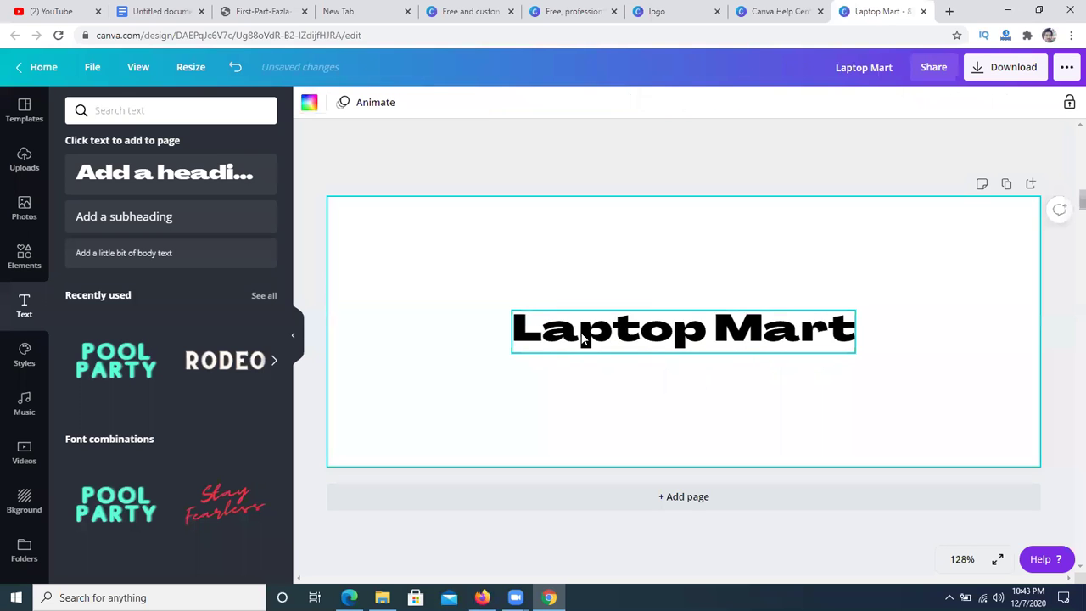
left_click_drag(611, 323, 588, 257)
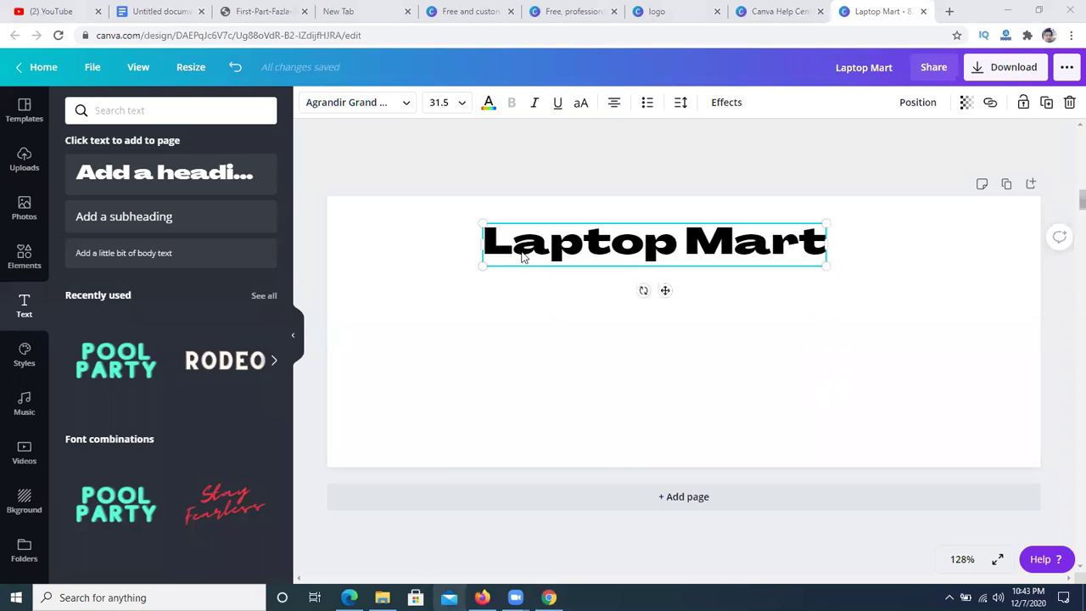
left_click(458, 9)
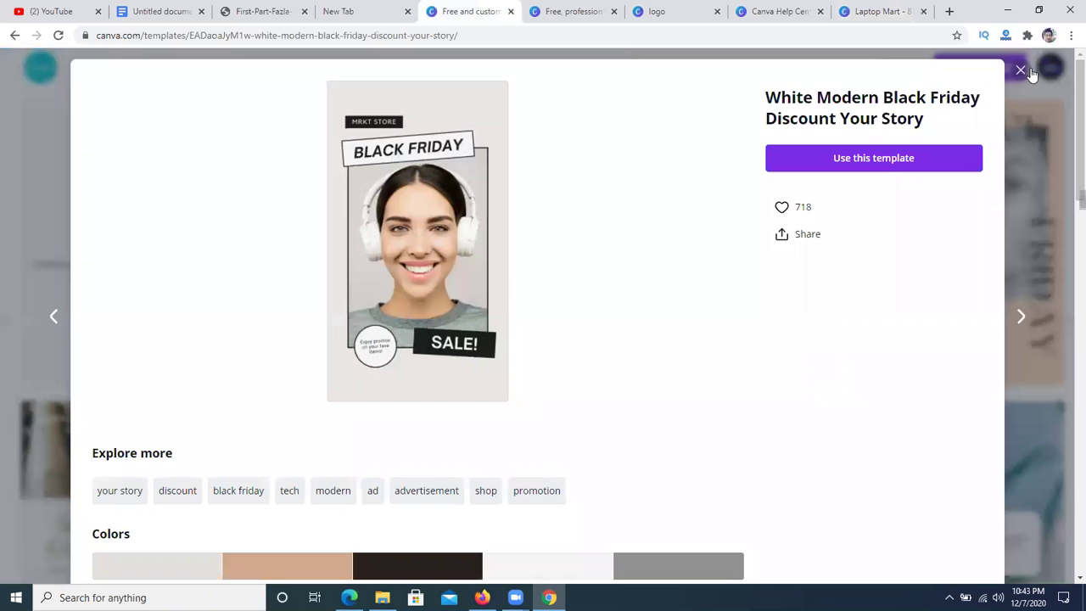
- Close the preview and create a new custom 820 × 312 px design
left_click(1022, 70)
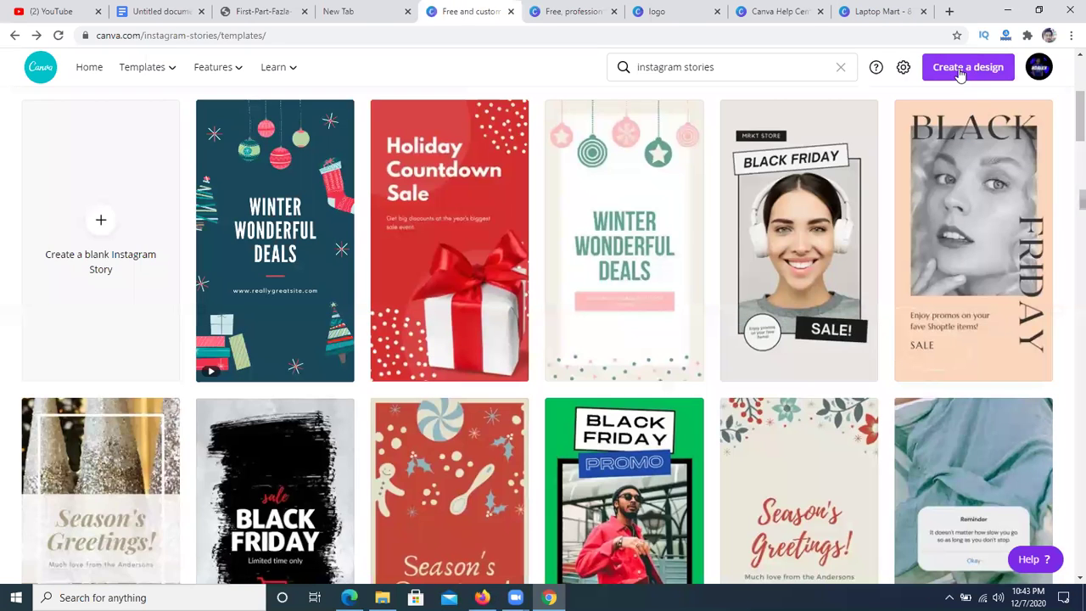
left_click(958, 75)
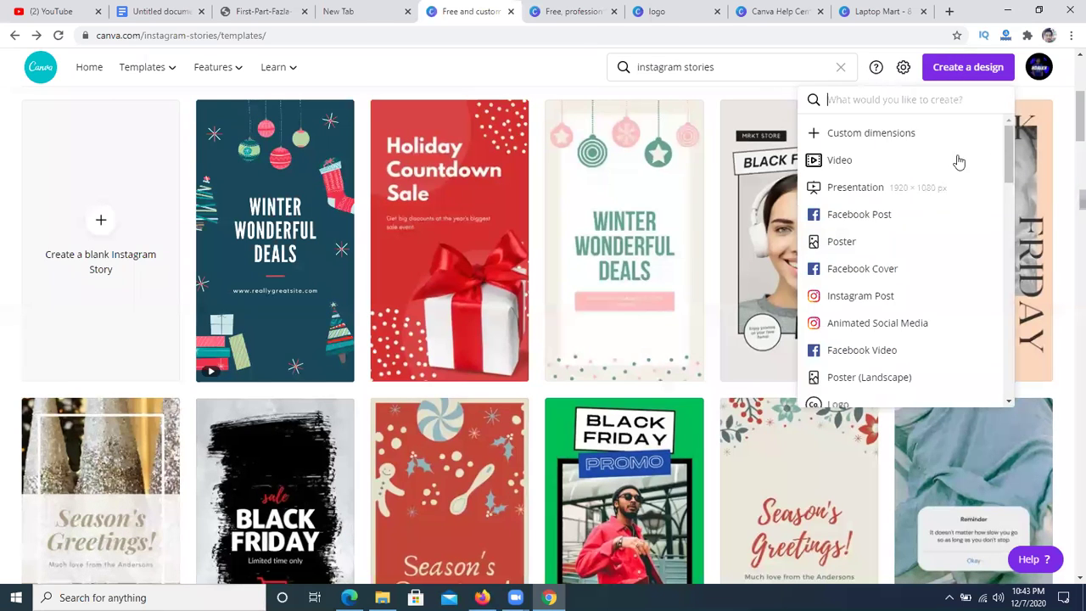
left_click(894, 135)
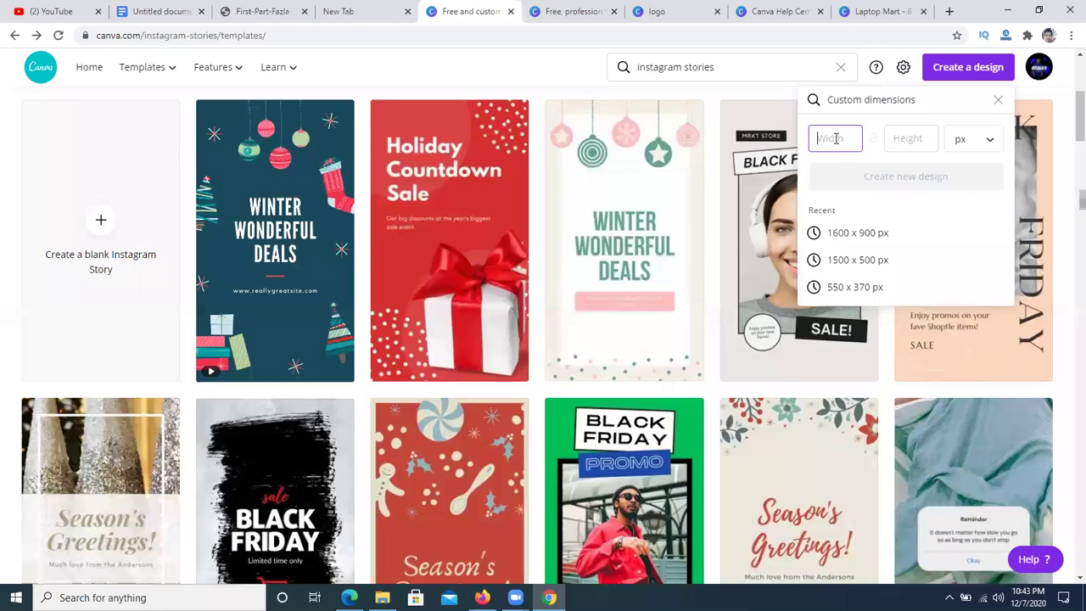
type("820")
left_click(908, 138)
type("312")
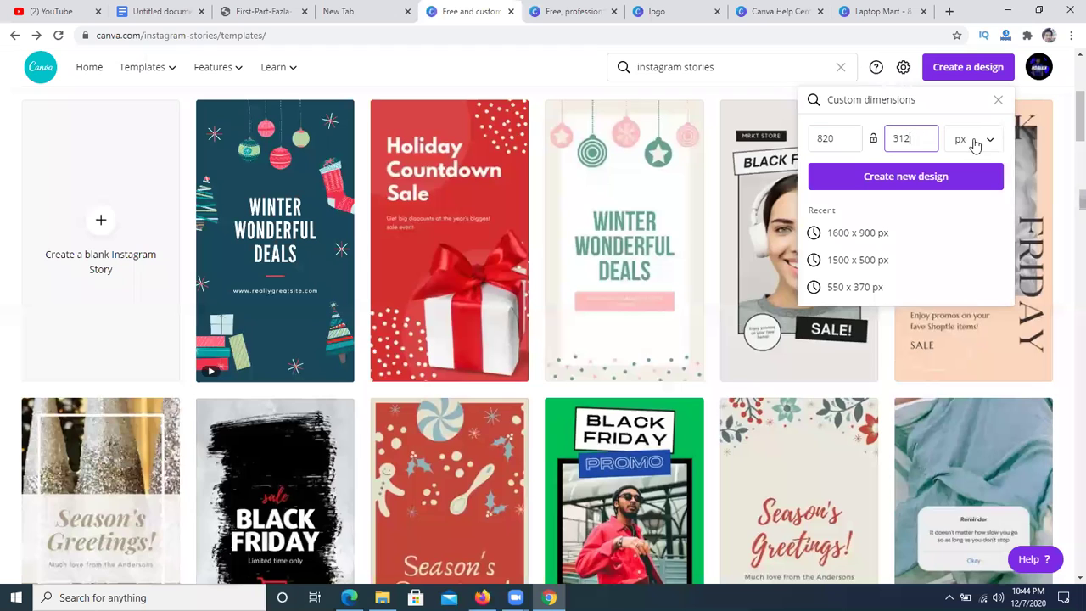
left_click(921, 178)
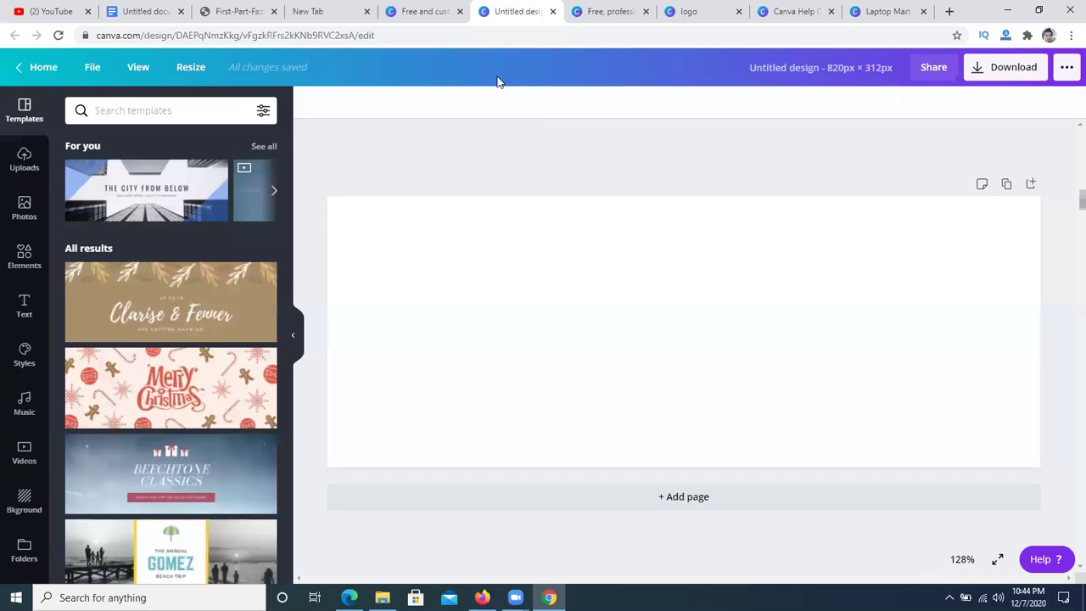
- On the templates page, switch the size unit to inches and back to pixels
left_click(427, 8)
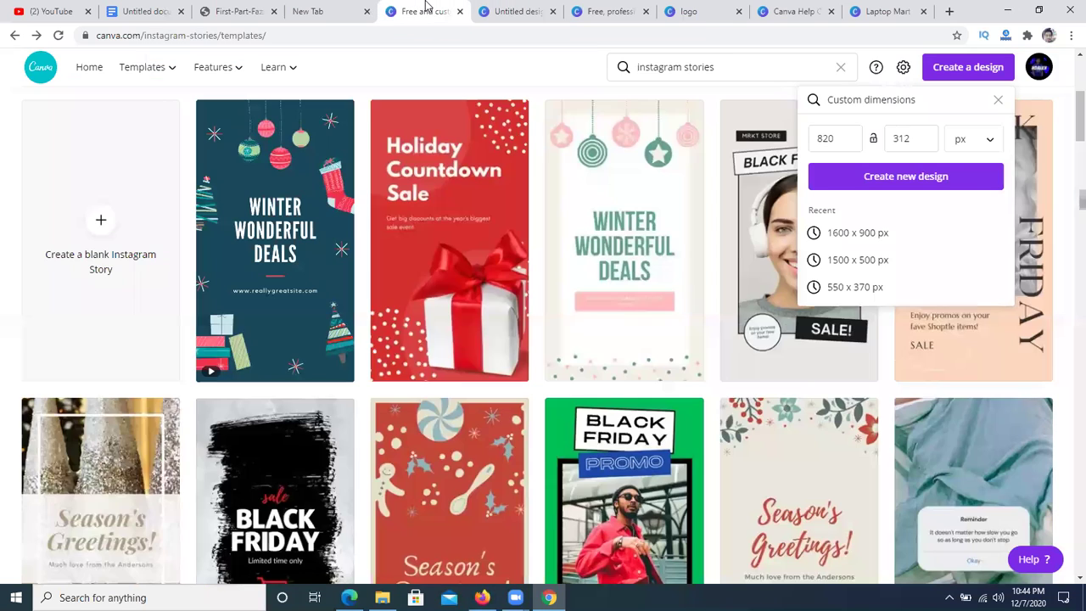
left_click(972, 144)
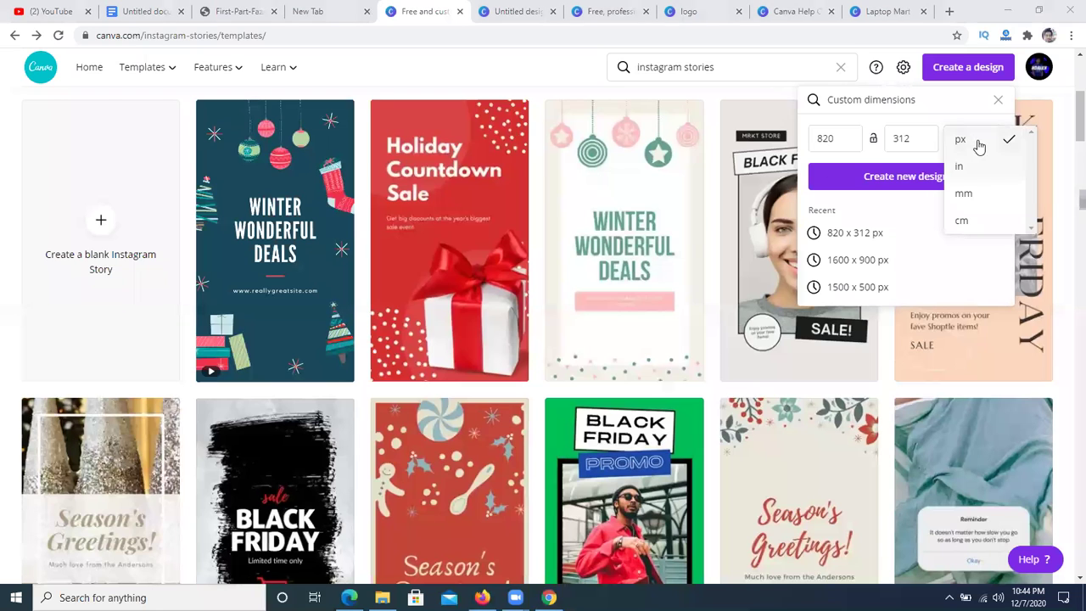
left_click(968, 166)
left_click(973, 138)
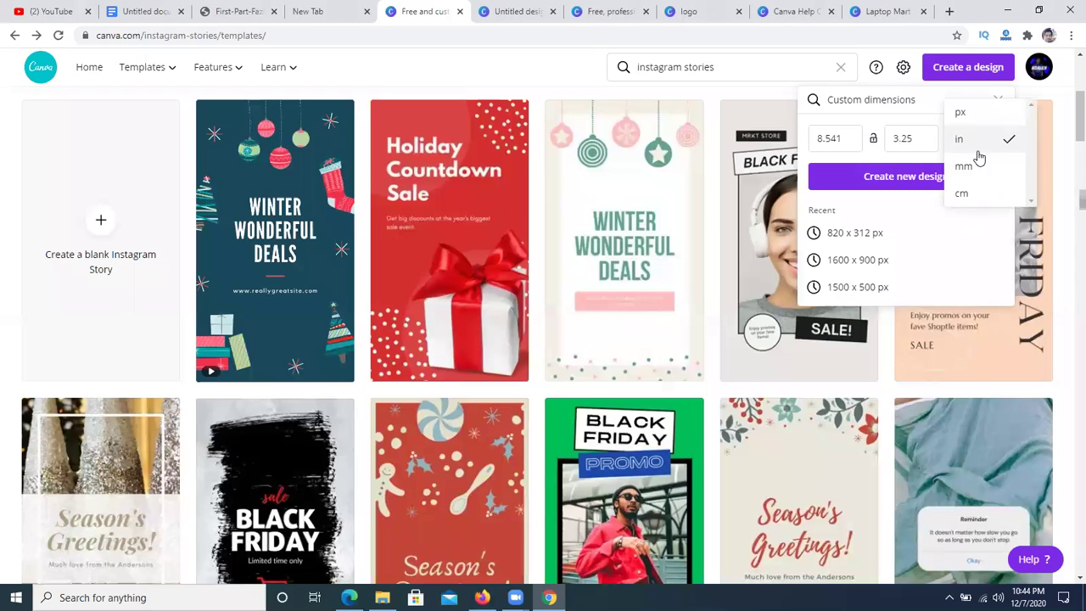
left_click(967, 111)
- Look through the blank design, resume, logo and help tabs, ending on Laptop Mart
left_click(523, 10)
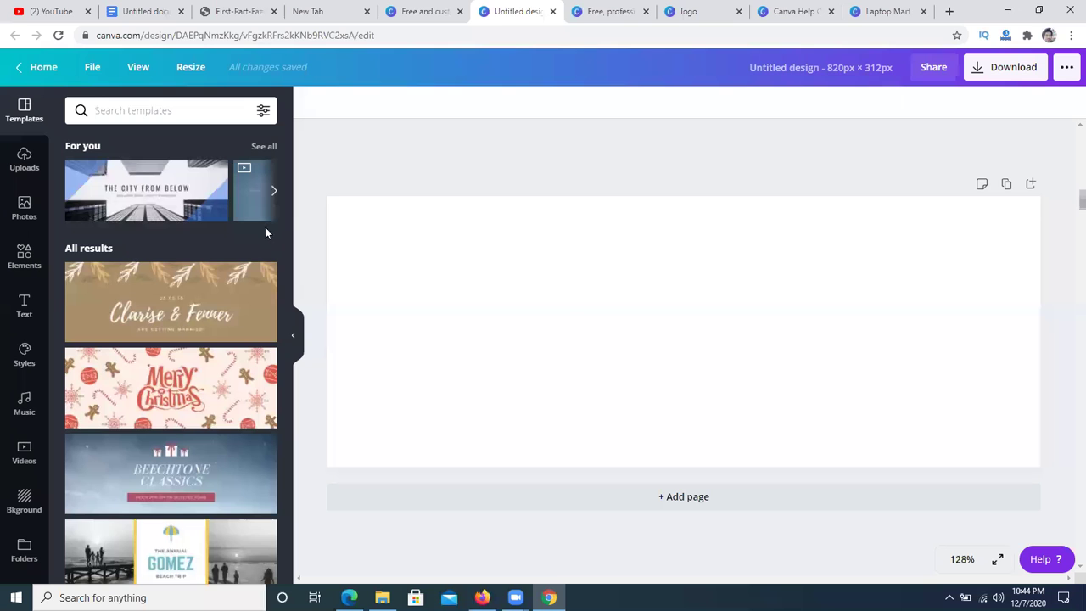
left_click(594, 11)
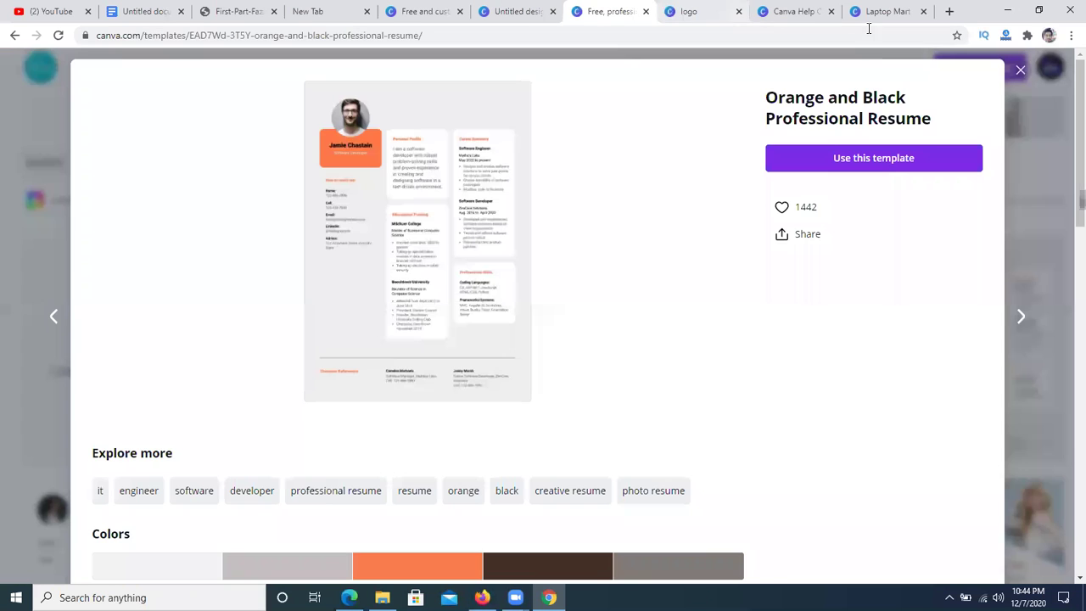
left_click(688, 11)
left_click(791, 10)
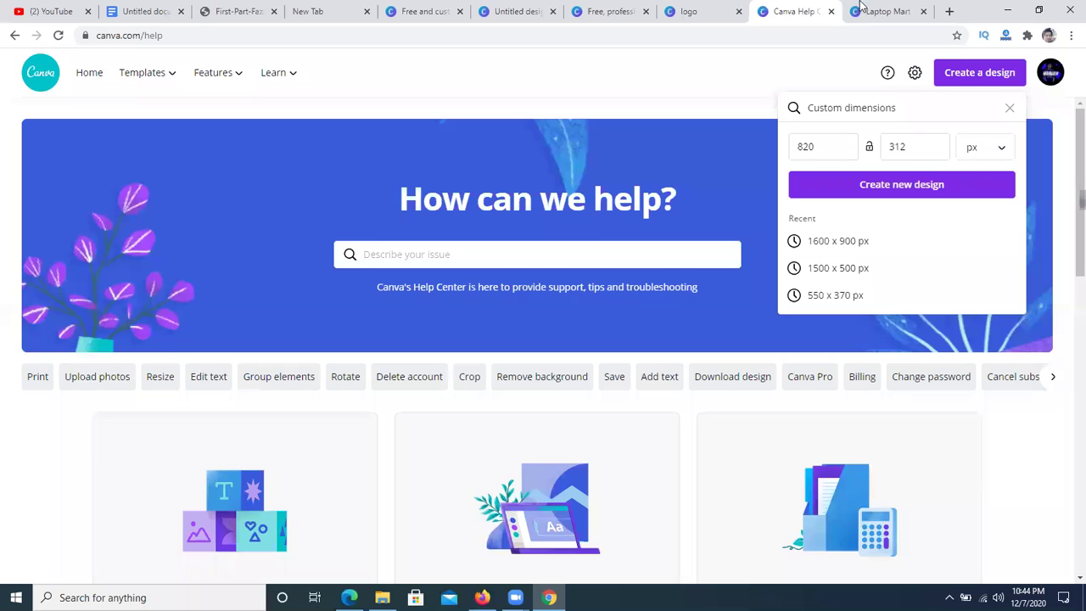
left_click(883, 11)
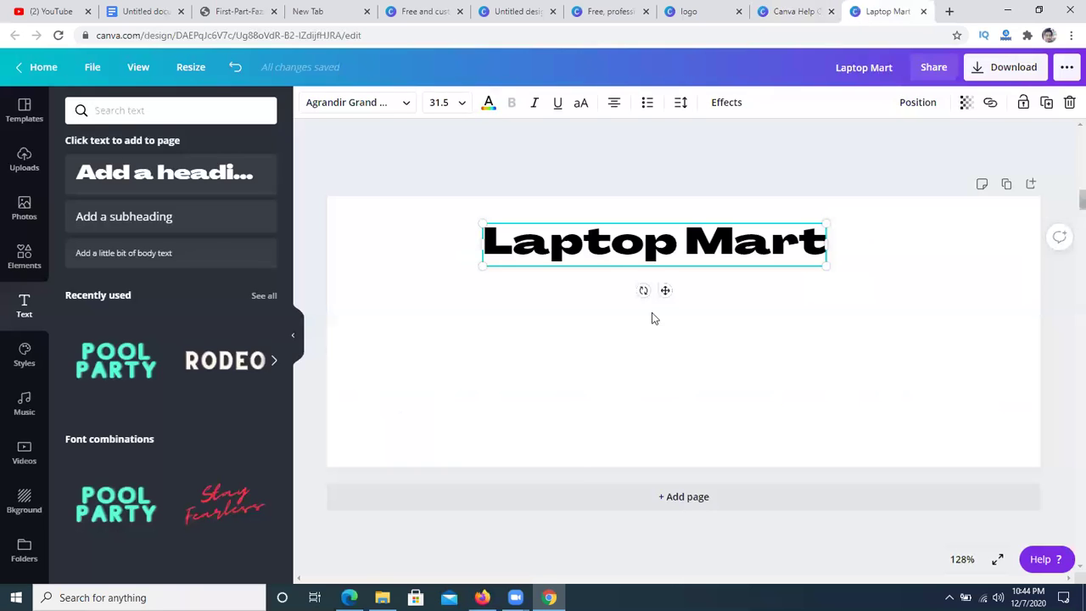
- Select the whole Laptop Mart heading text box
left_click(834, 365)
left_click(564, 258)
left_click_drag(489, 243, 797, 254)
left_click(806, 335)
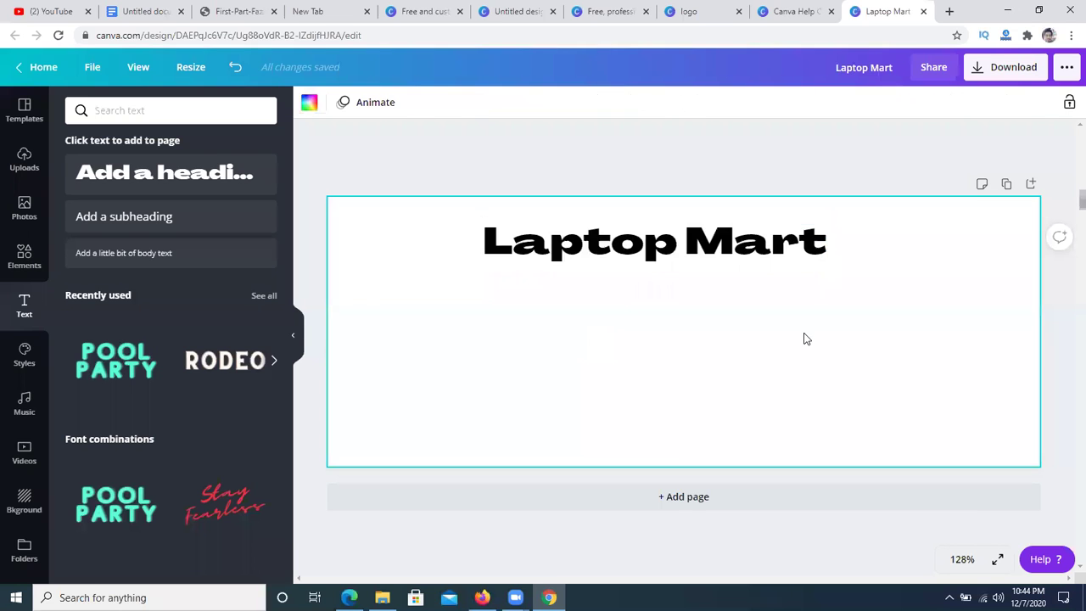
left_click(659, 244)
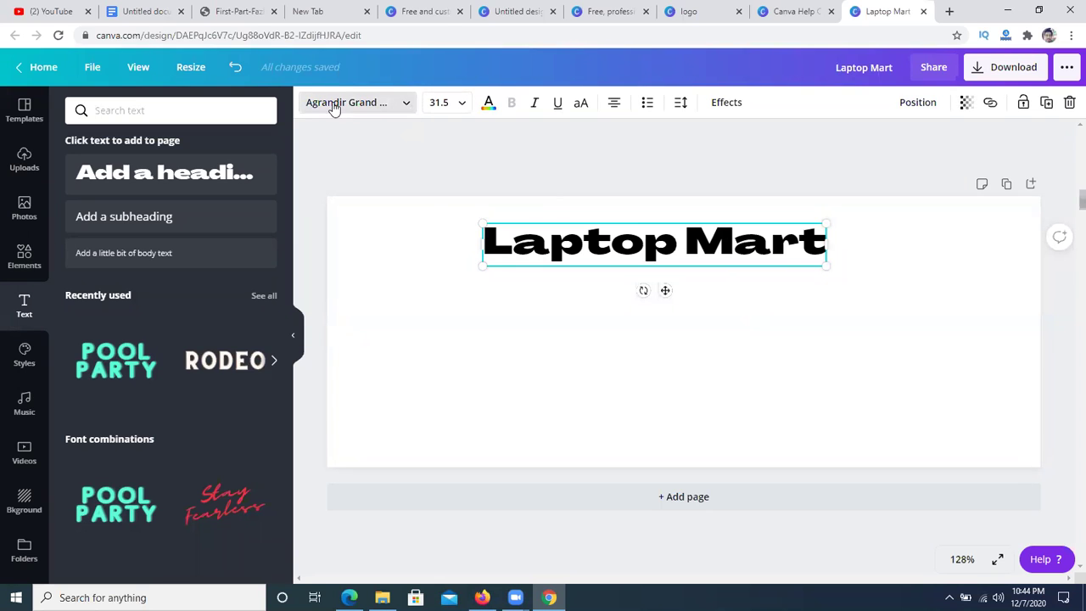
- Try Adeline and Anton on the heading, then settle on the Code Pro font
left_click(407, 104)
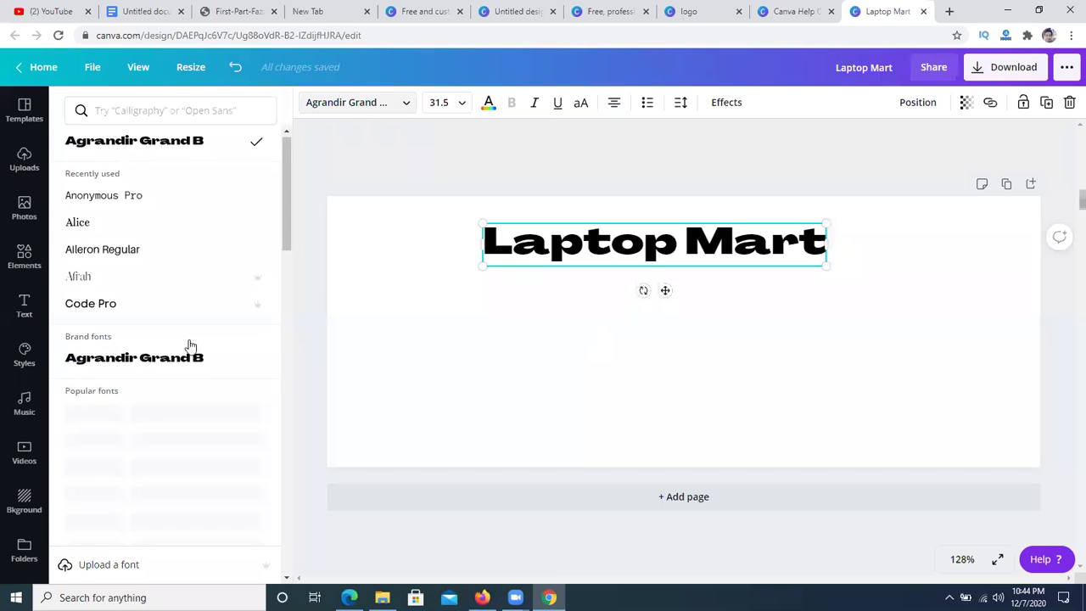
scroll(184, 342, "down", 1)
scroll(169, 330, "up", 1)
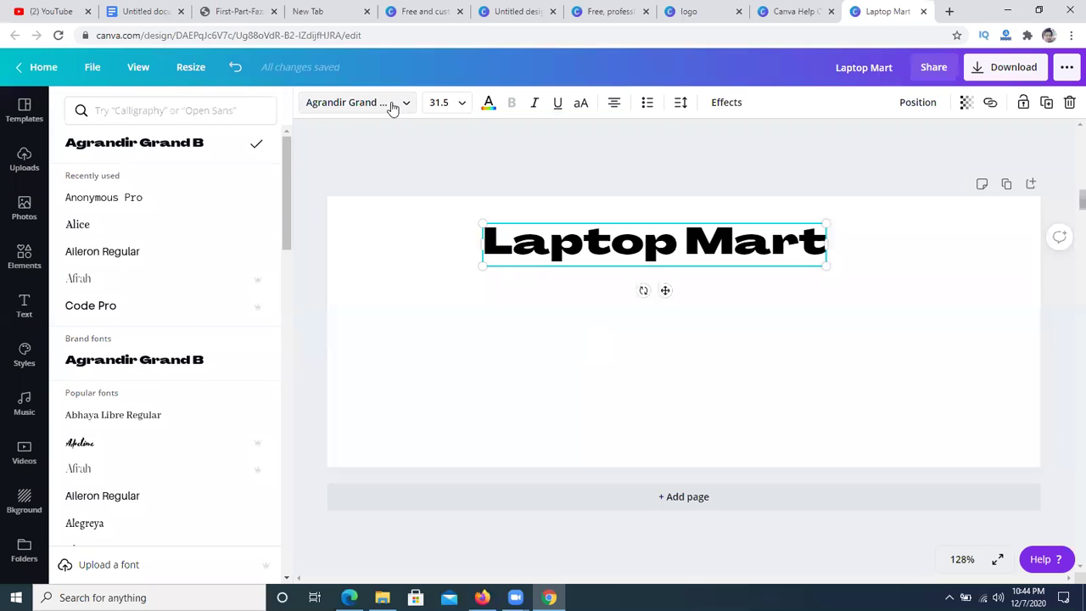
scroll(150, 313, "down", 2)
left_click(85, 308)
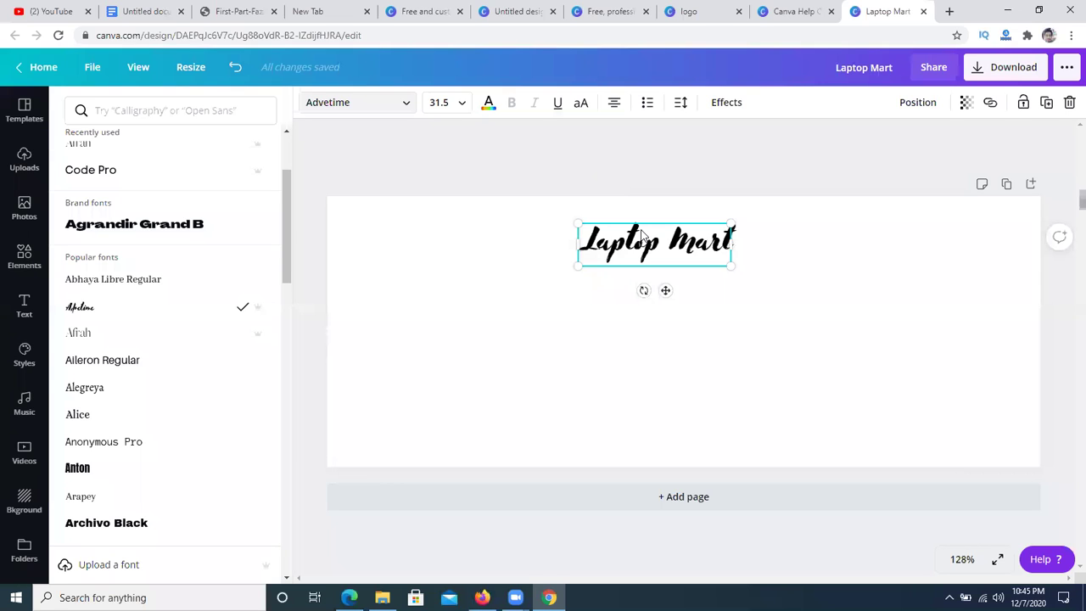
left_click(100, 466)
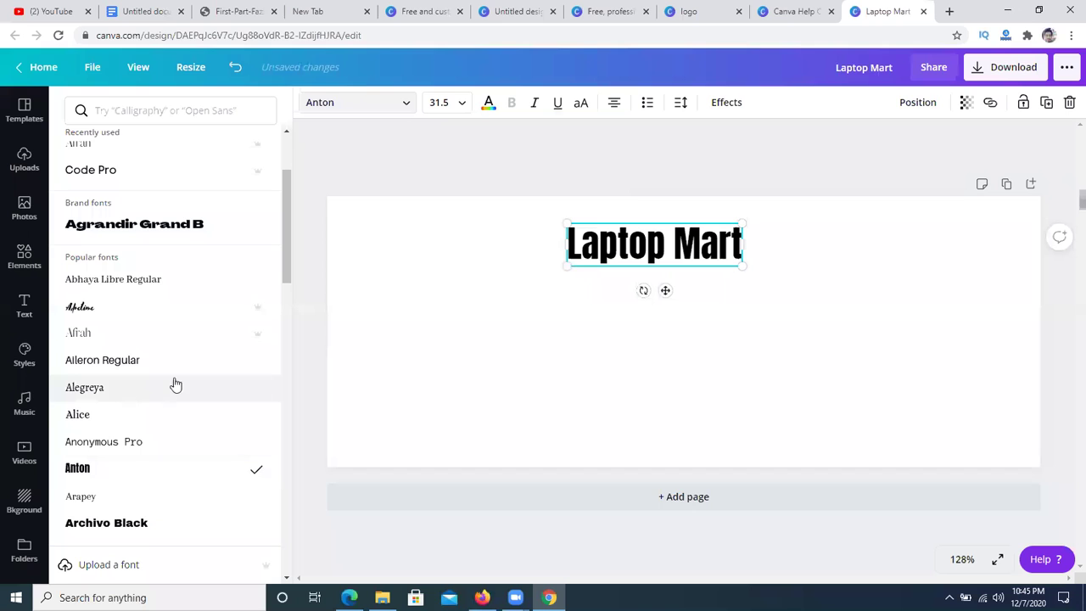
scroll(106, 443, "down", 2)
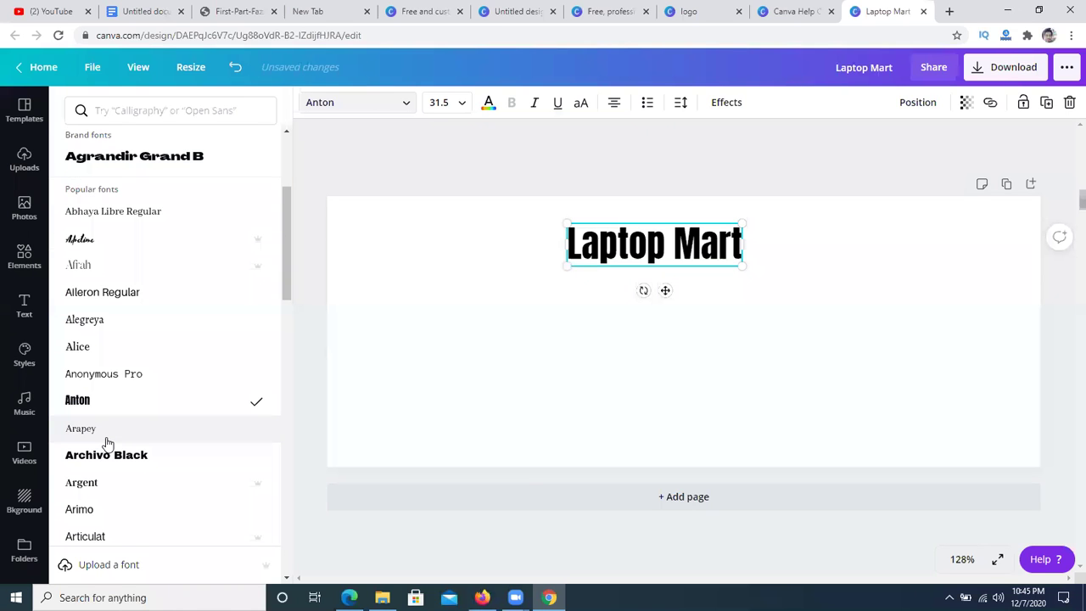
scroll(108, 443, "down", 3)
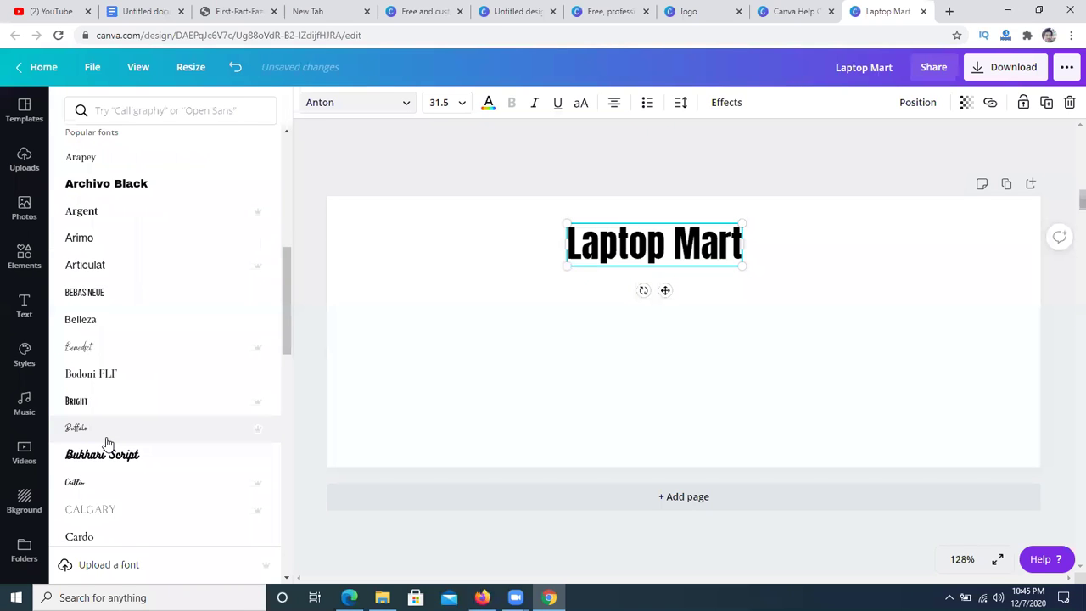
scroll(106, 443, "up", 5)
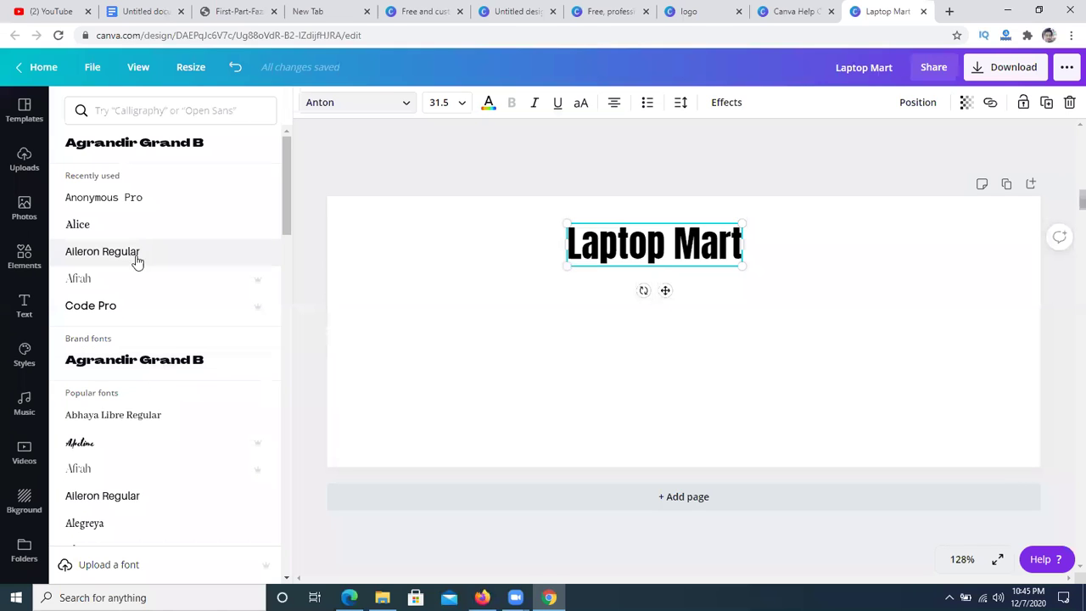
left_click(121, 314)
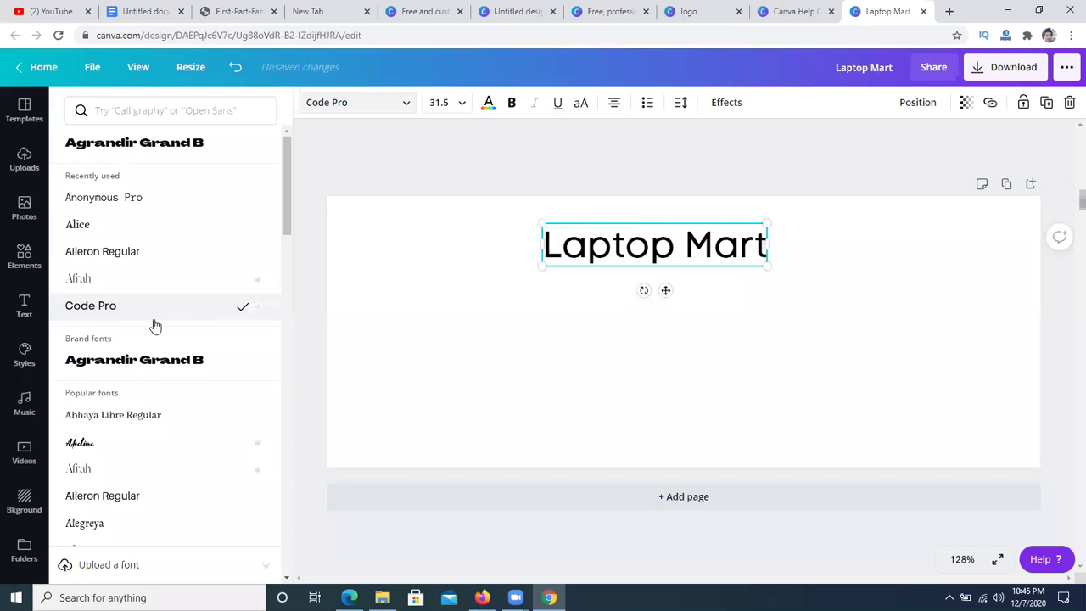
key("Escape")
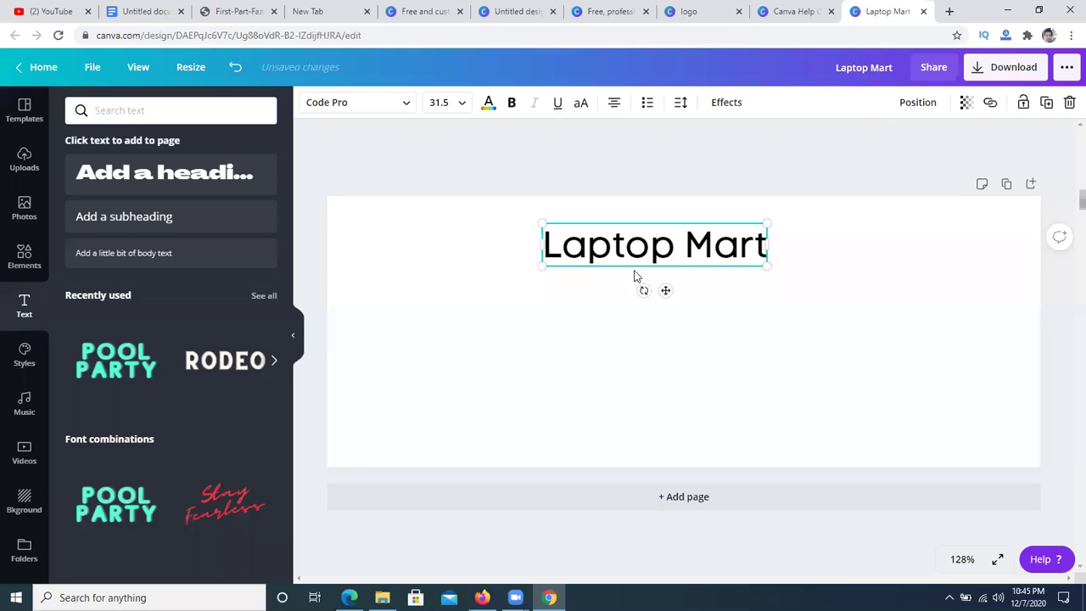
- Set the Laptop Mart heading to size 42, make it bold, and nudge it slightly higher
left_click(743, 339)
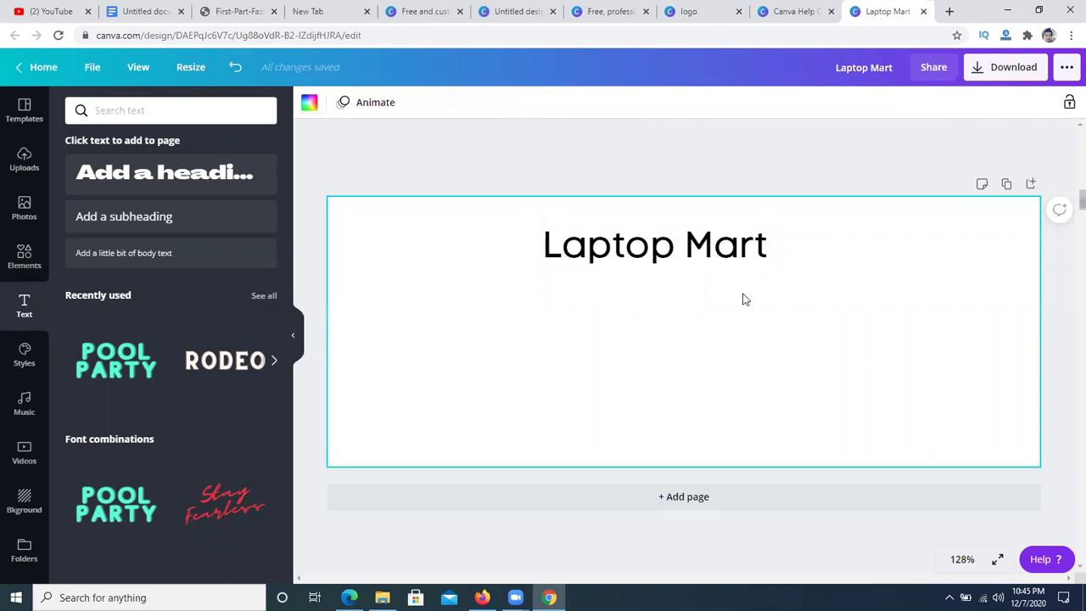
left_click(694, 263)
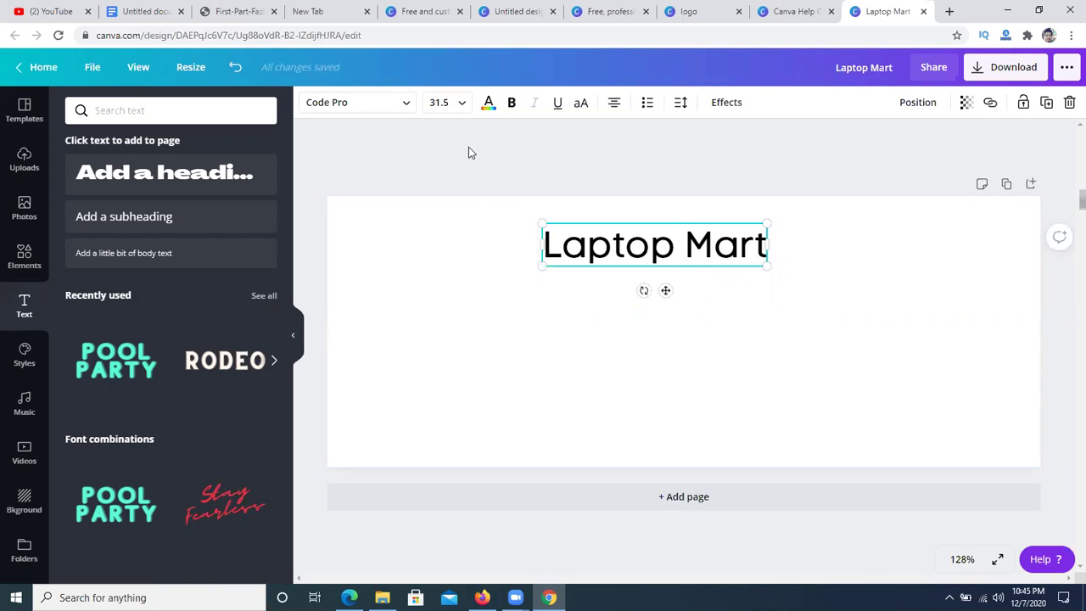
left_click(461, 104)
scroll(464, 289, "down", 3)
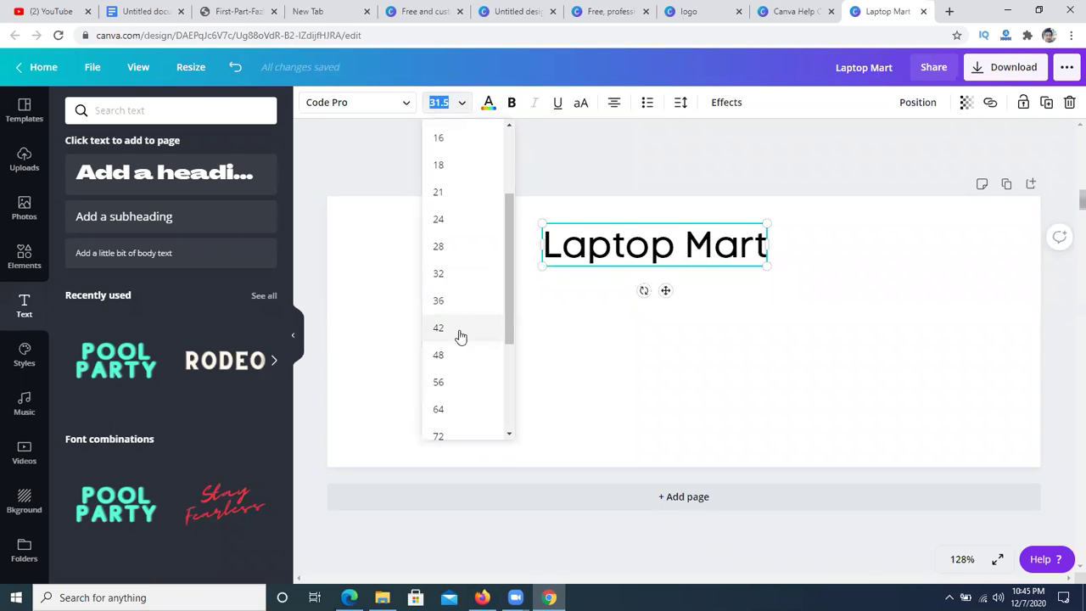
left_click(456, 329)
left_click(508, 362)
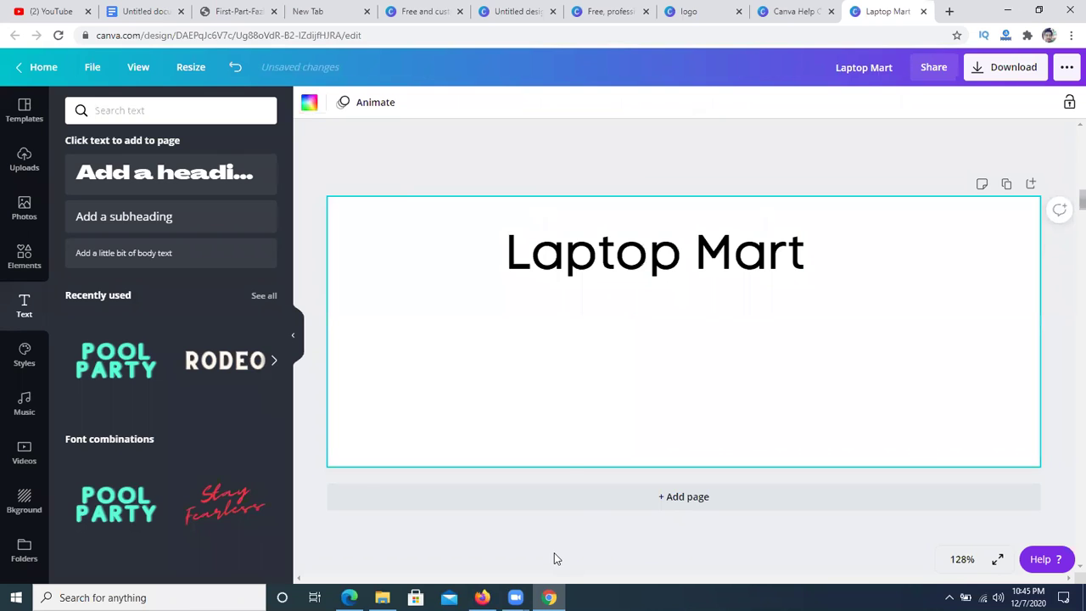
left_click_drag(658, 259, 650, 240)
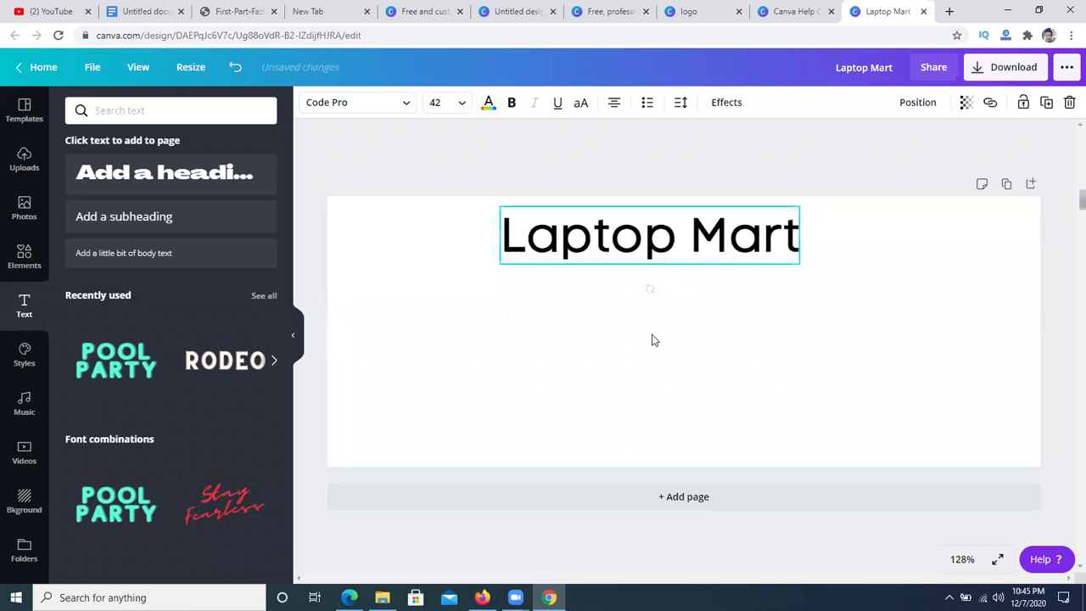
left_click(513, 106)
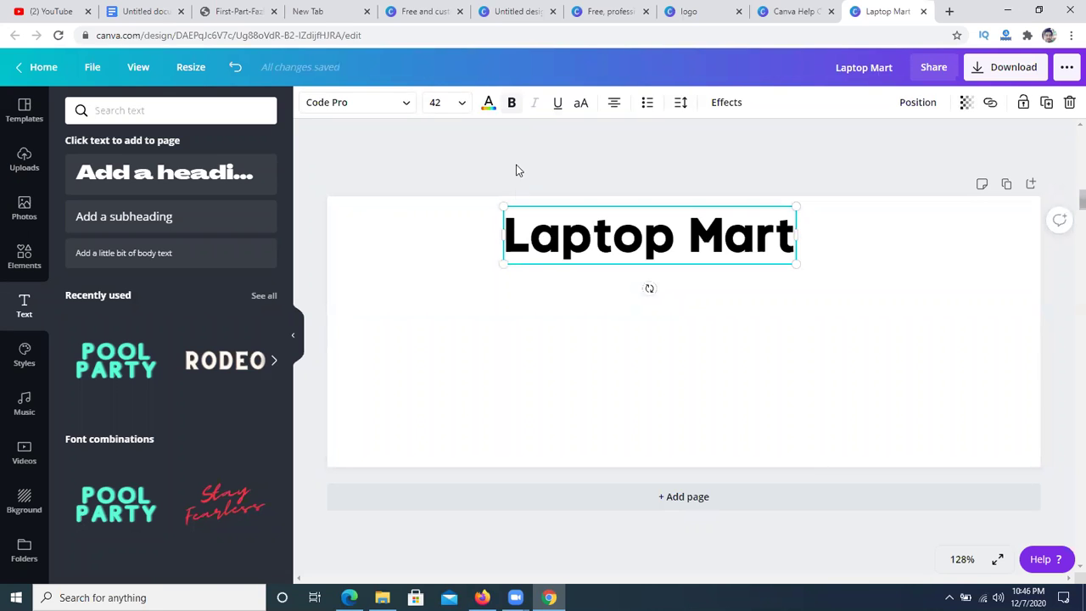
- Widen the heading's letter spacing to 68
left_click(687, 105)
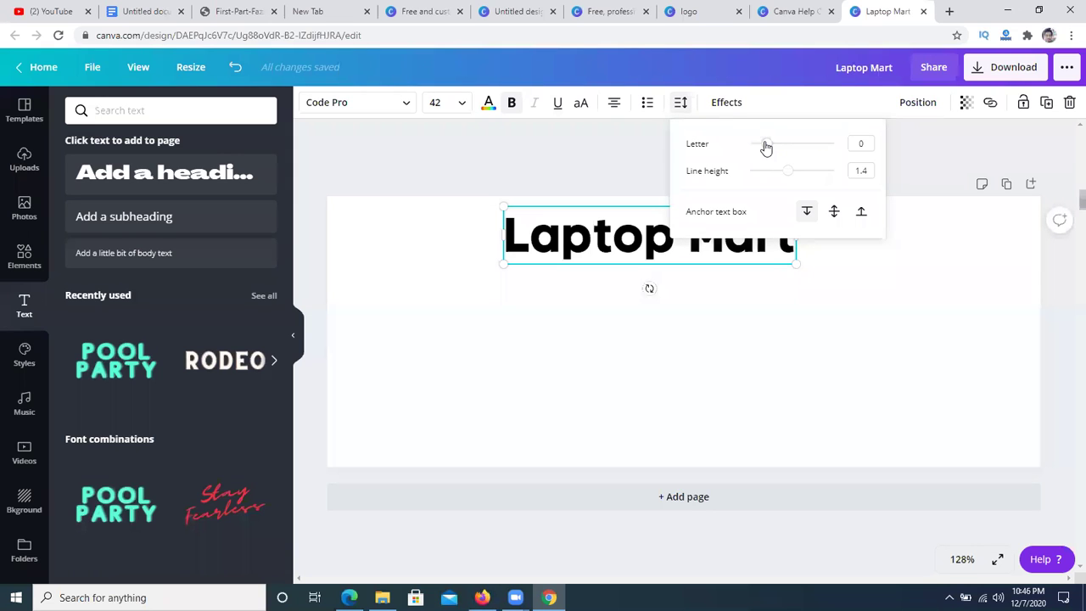
mouse_move(766, 143)
left_mouse_down()
mouse_move(801, 148)
mouse_move(773, 144)
left_mouse_up()
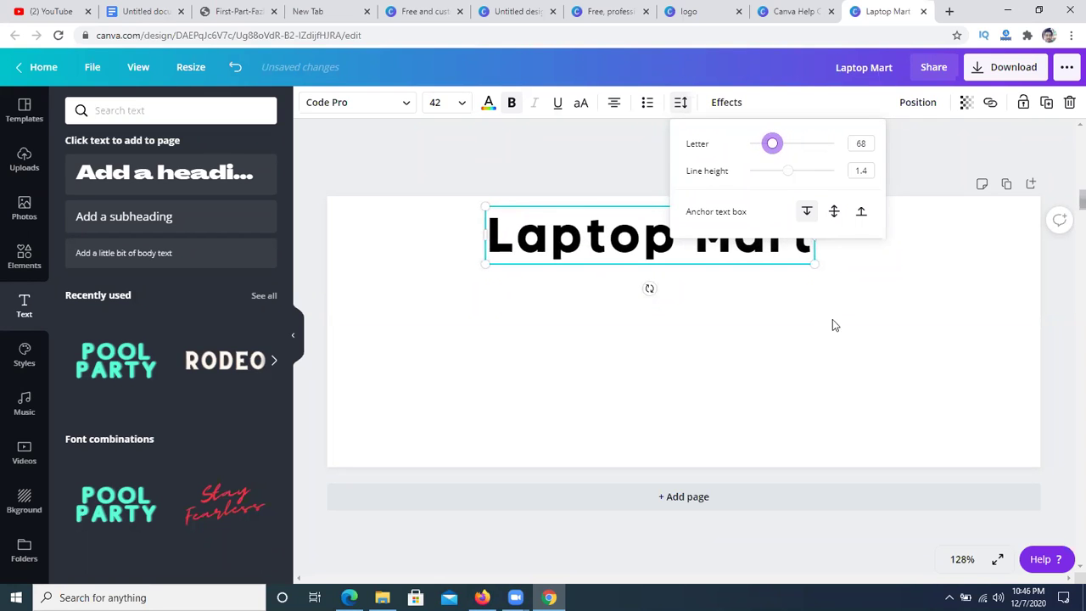
left_click(855, 328)
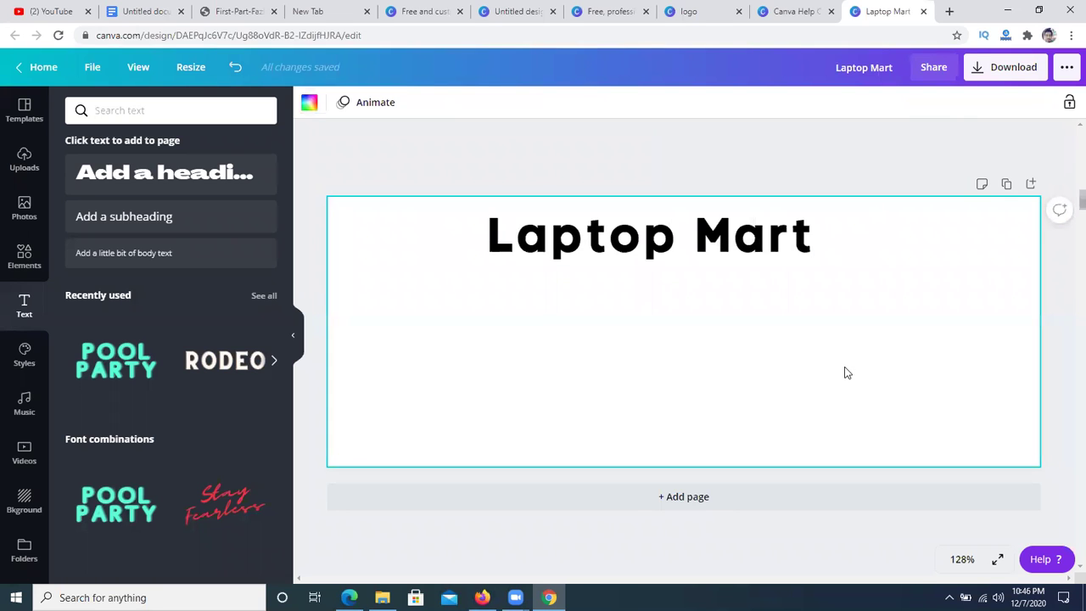
- Highlight the letters 'aptop Mart' after the first L of the heading
key("Escape")
left_click(560, 237)
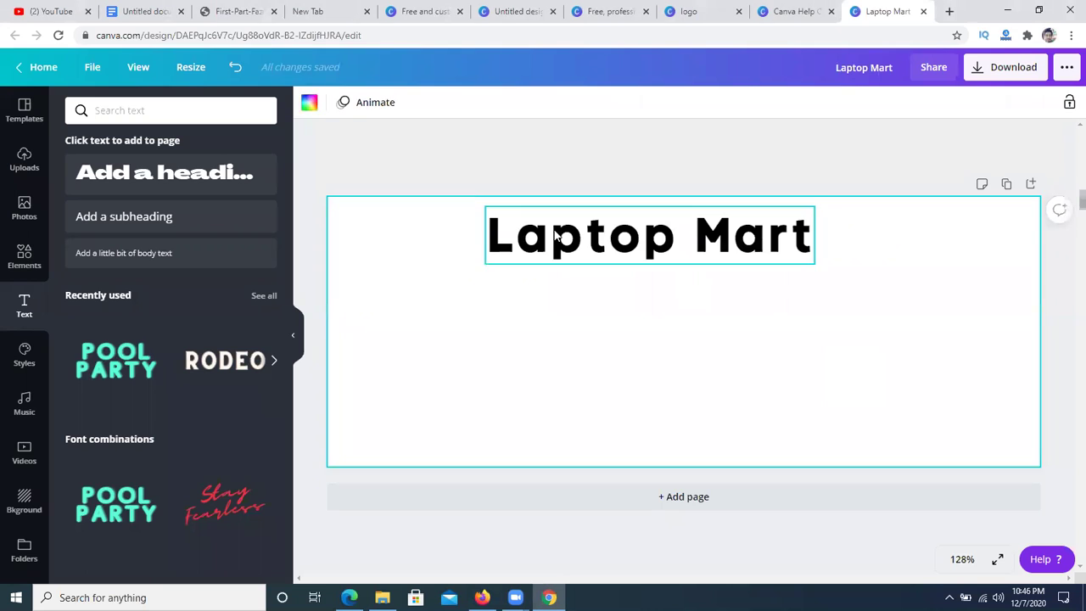
left_click(519, 237)
left_click_drag(519, 237, 816, 244)
- Colour the highlighted letters 'aptop Mart' with the default red swatch
left_click(487, 103)
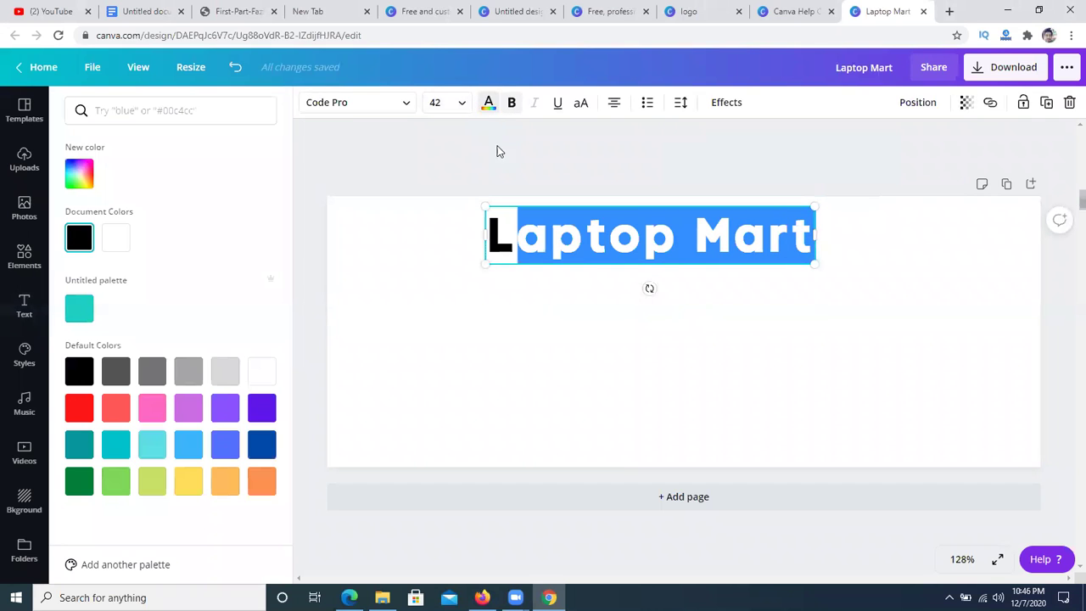
left_click(79, 407)
left_click(456, 259)
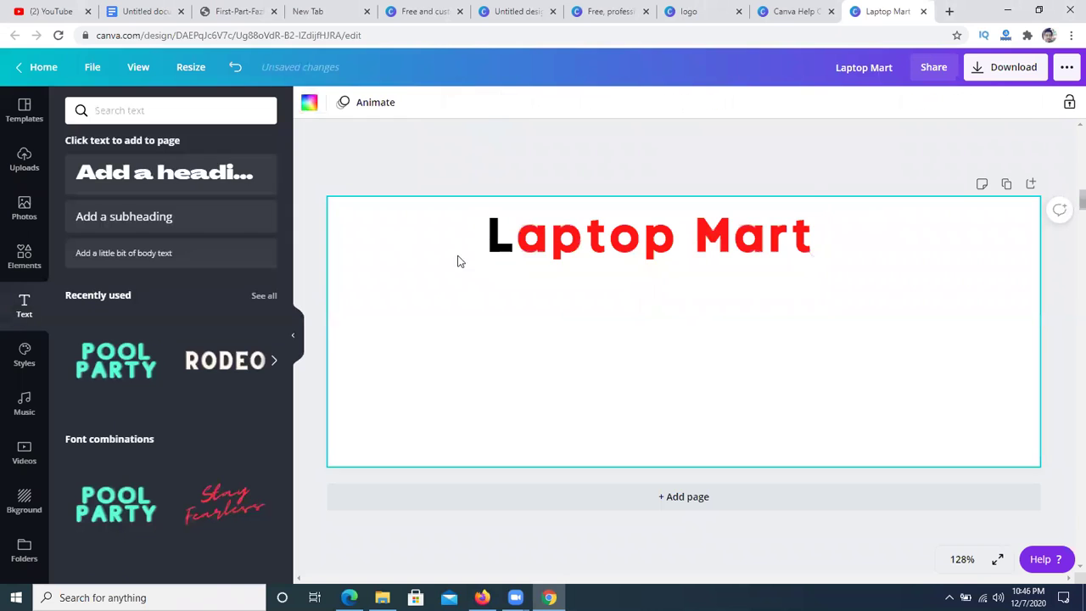
- Confirm the first L stays black, then open a new browser tab
left_click(498, 236)
left_click(505, 237)
left_click_drag(506, 238, 498, 240)
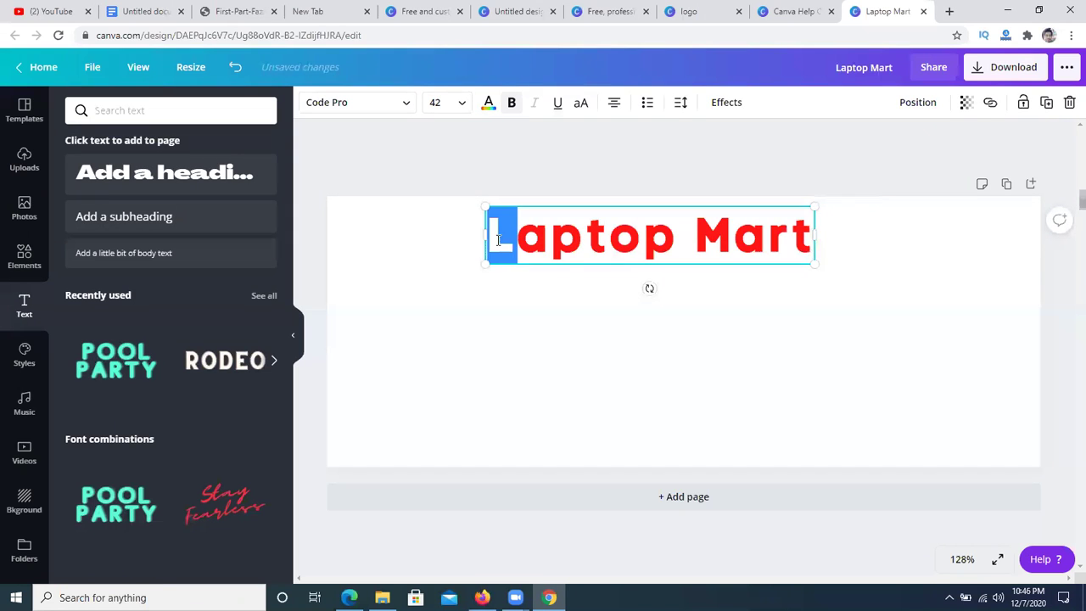
left_click(591, 398)
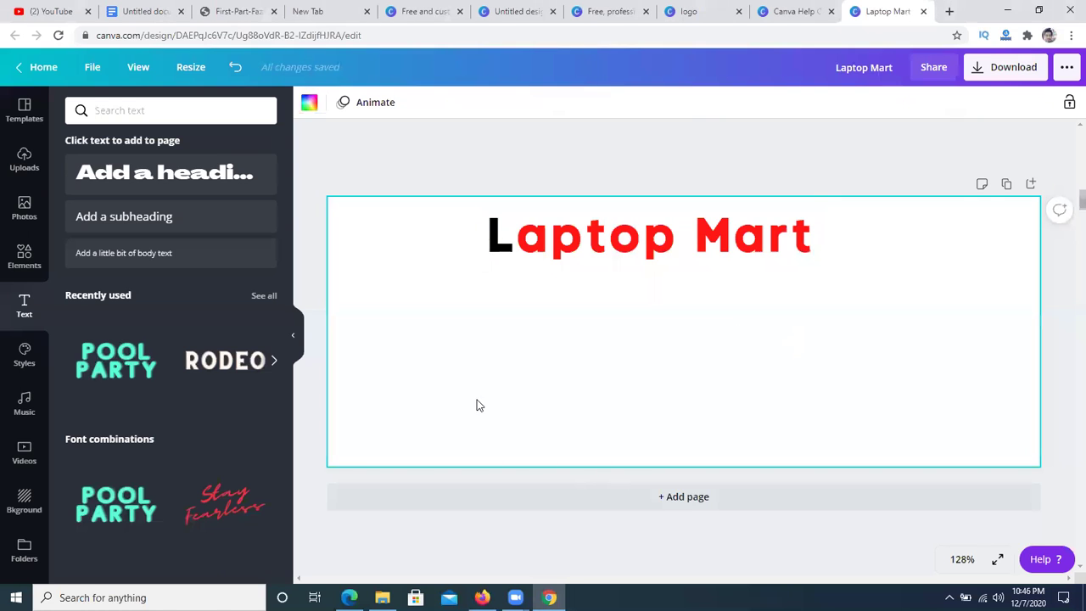
left_click(950, 12)
- Search Google Images for 'laptop' and preview the three-laptops-on-teal photo
type("laptop")
key("Return")
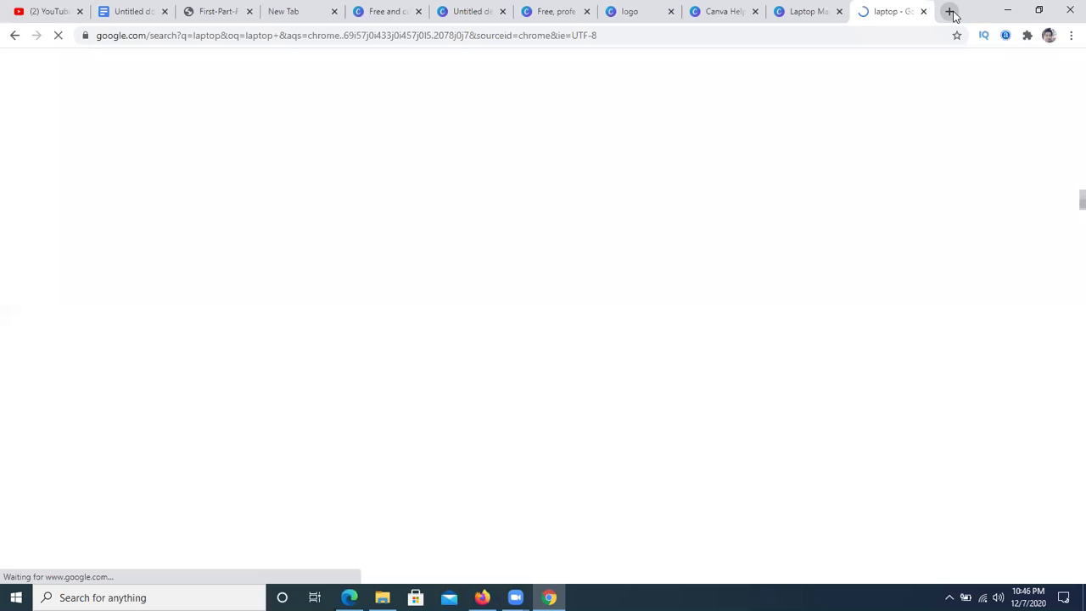
left_click(198, 123)
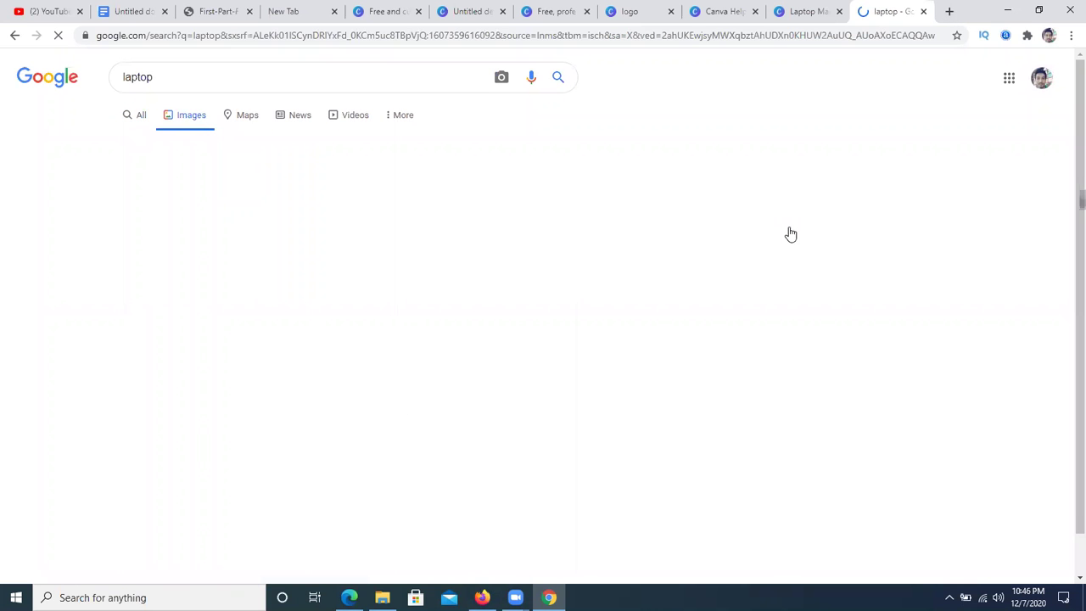
scroll(791, 233, "down", 2)
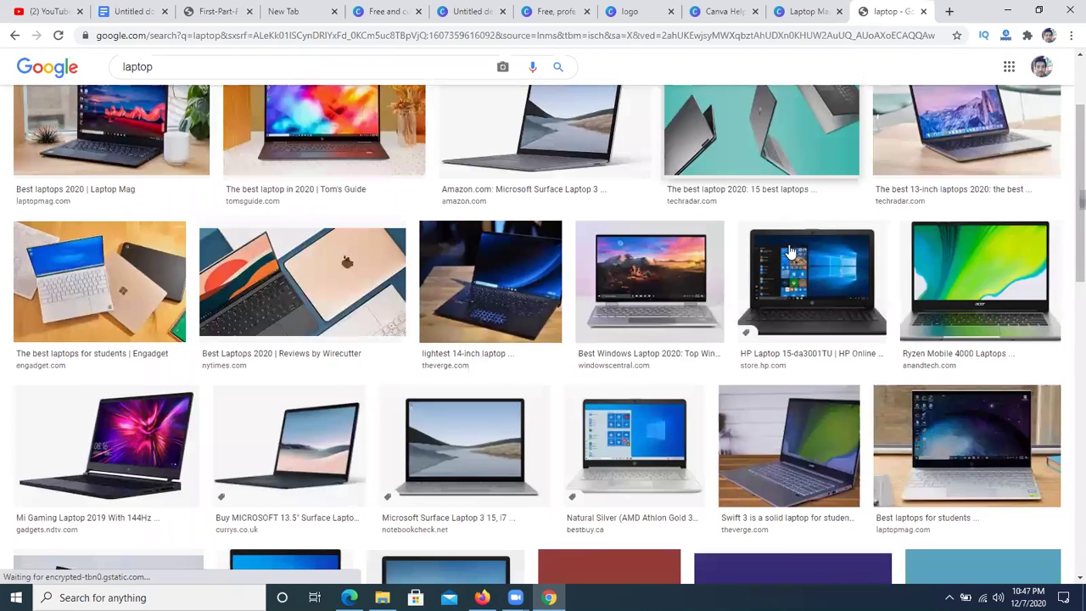
scroll(771, 240, "up", 2)
left_click(771, 240)
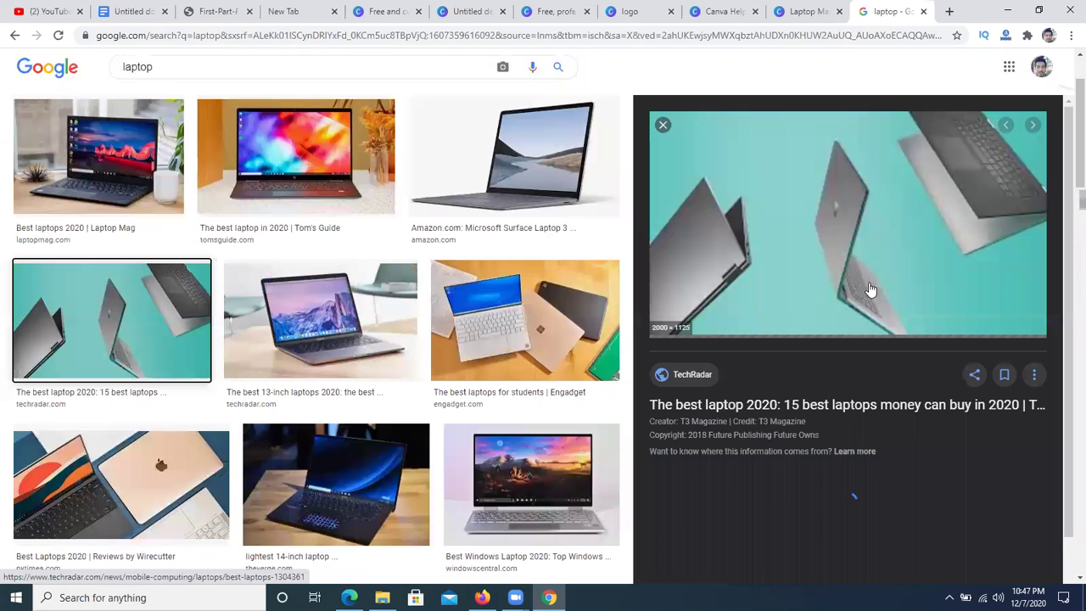
- Save the photo to the Desktop as 'laptop pic' and return to the Canva design
right_click(791, 186)
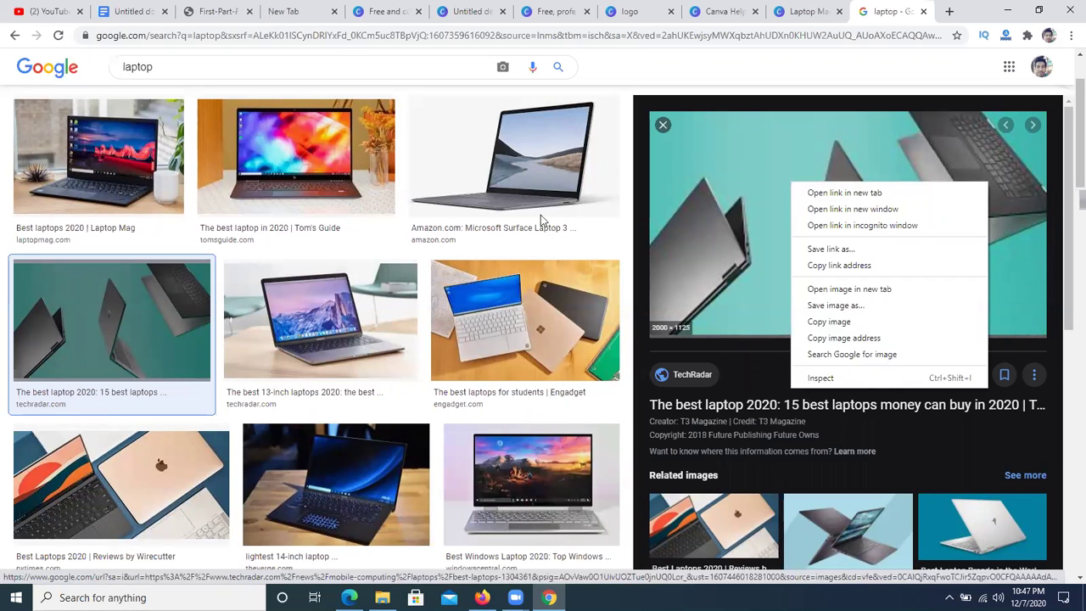
scroll(163, 306, "down", 2)
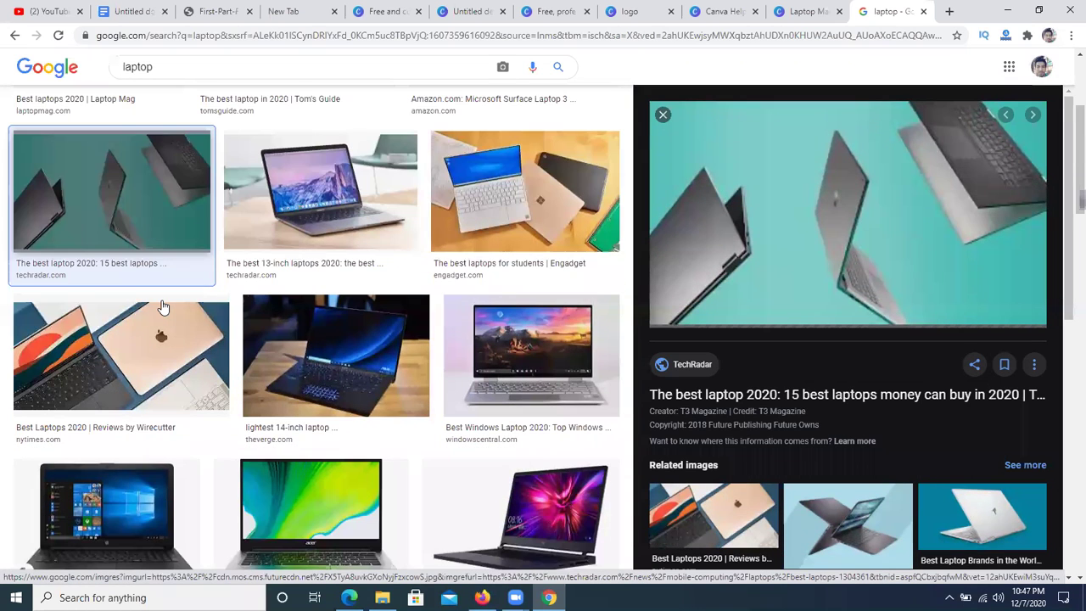
scroll(225, 307, "down", 5)
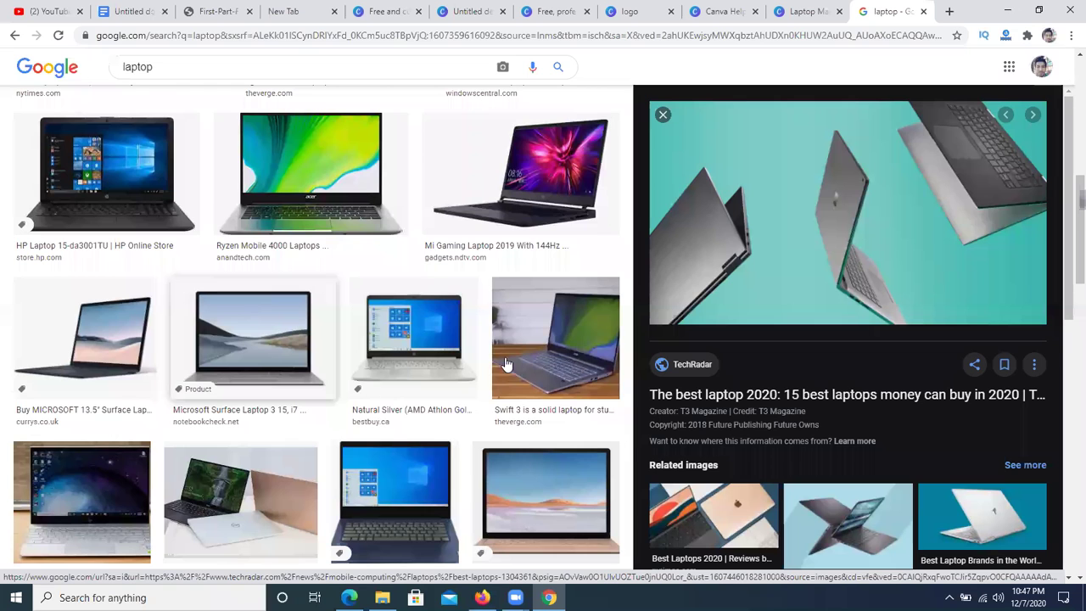
scroll(277, 396, "down", 4)
right_click(787, 197)
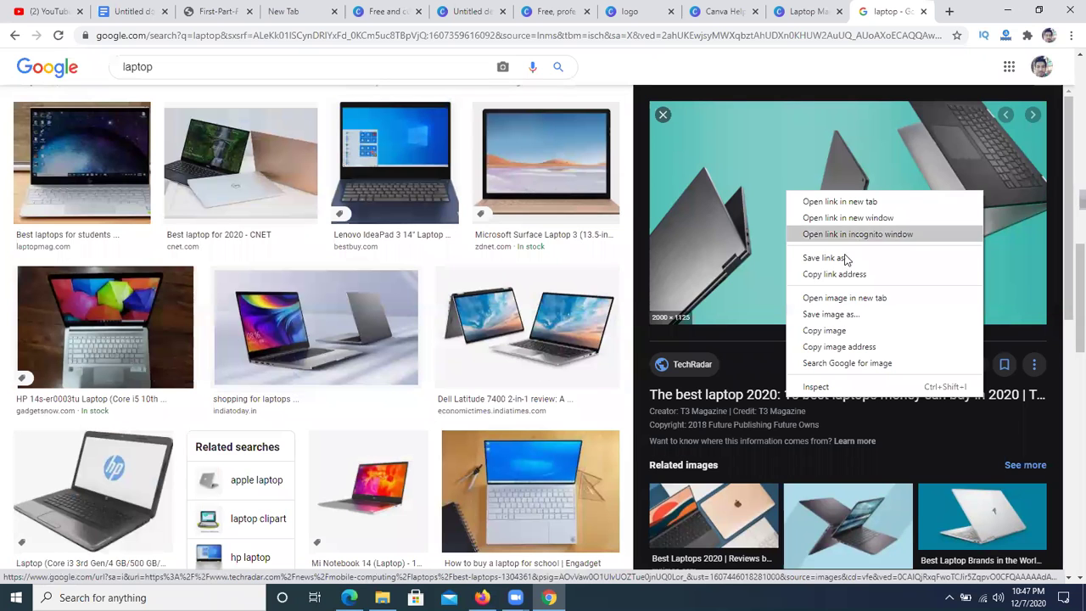
left_click(790, 307)
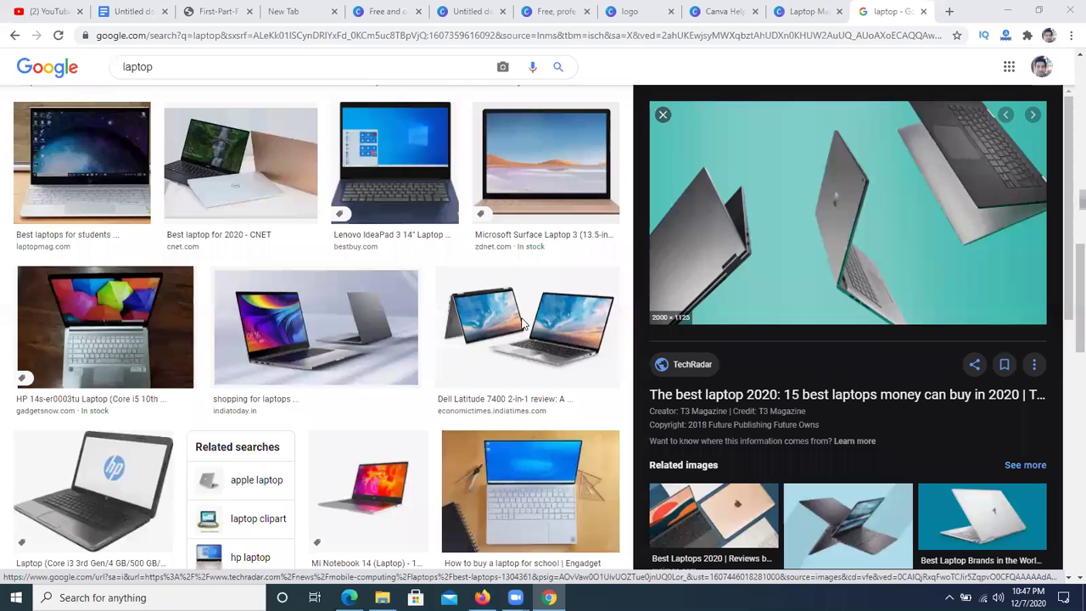
key("BackSpace")
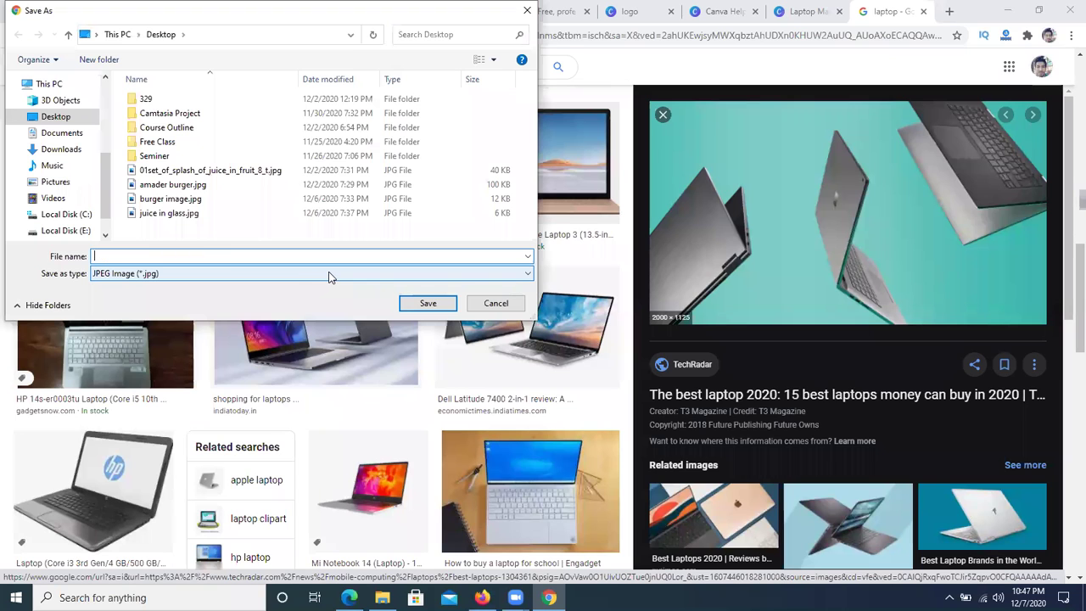
type("laptop")
key("Return")
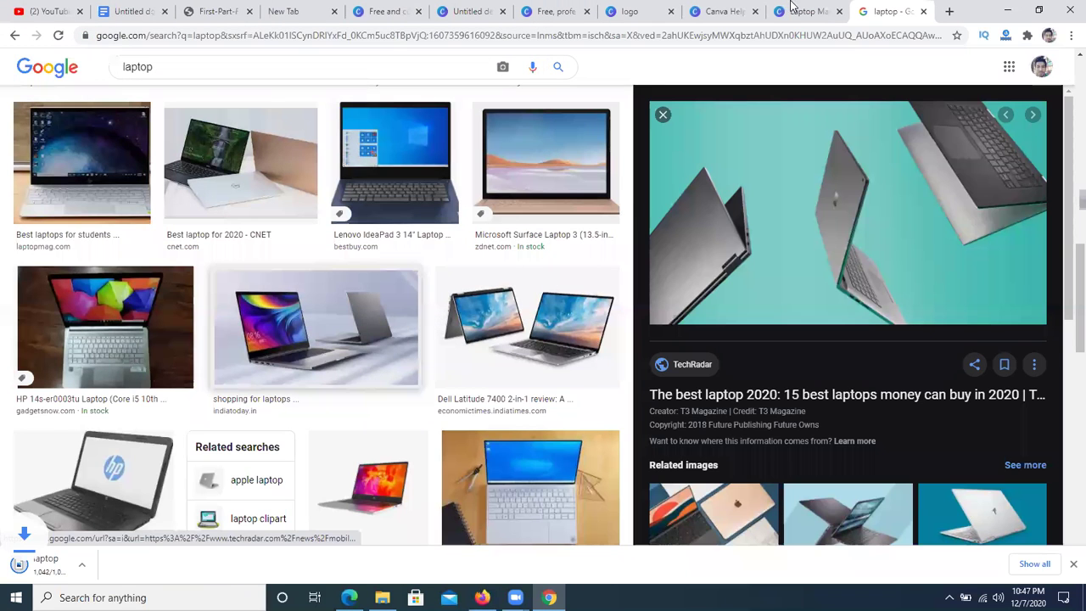
left_click(793, 9)
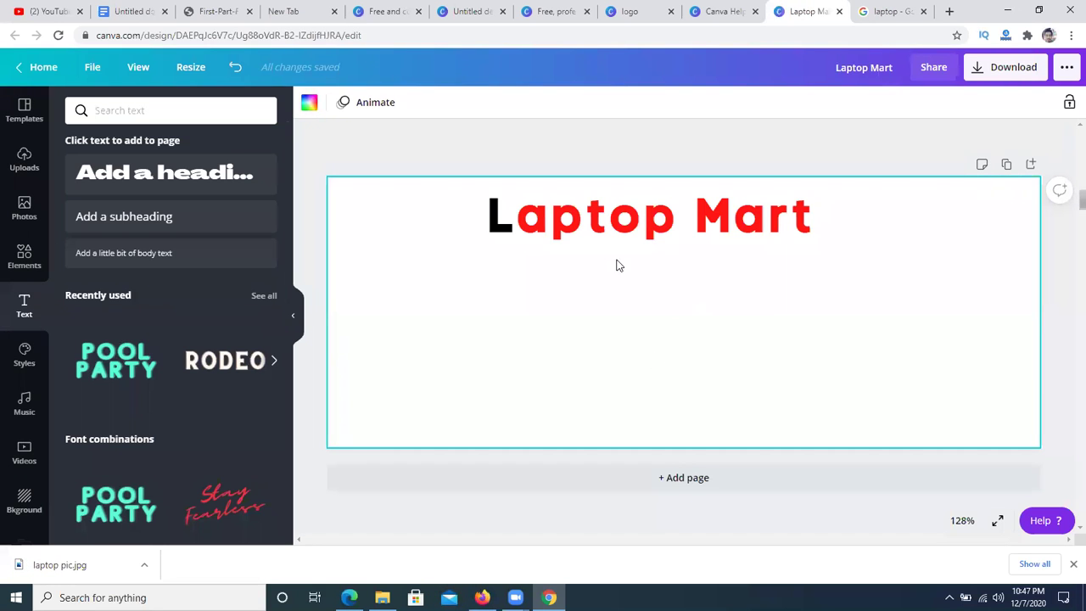
- Upload laptop pic.jpg from the Desktop into Canva's Uploads
left_click(24, 160)
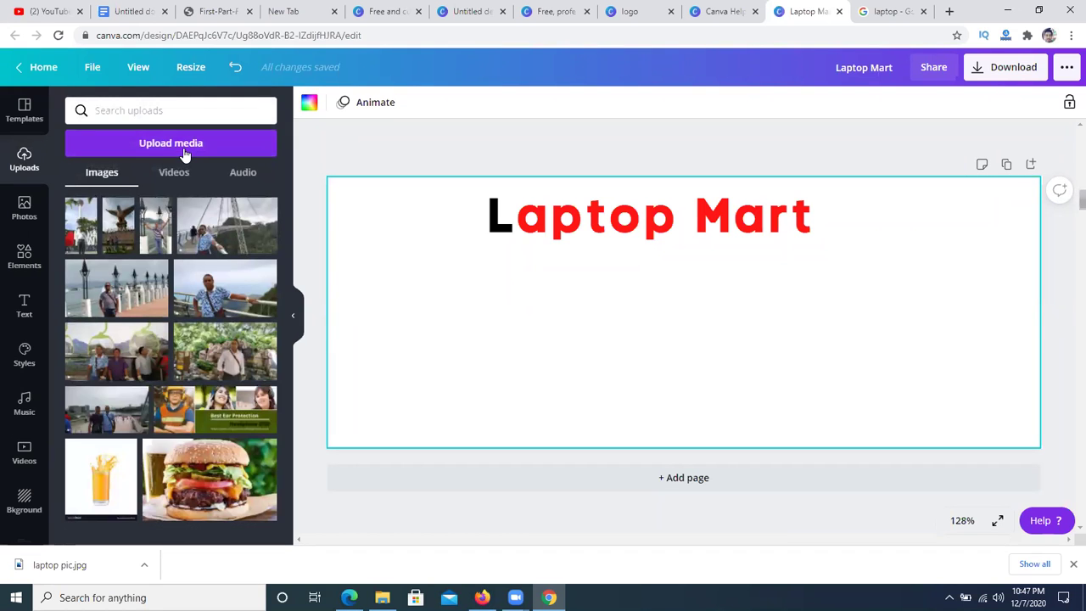
left_click(183, 149)
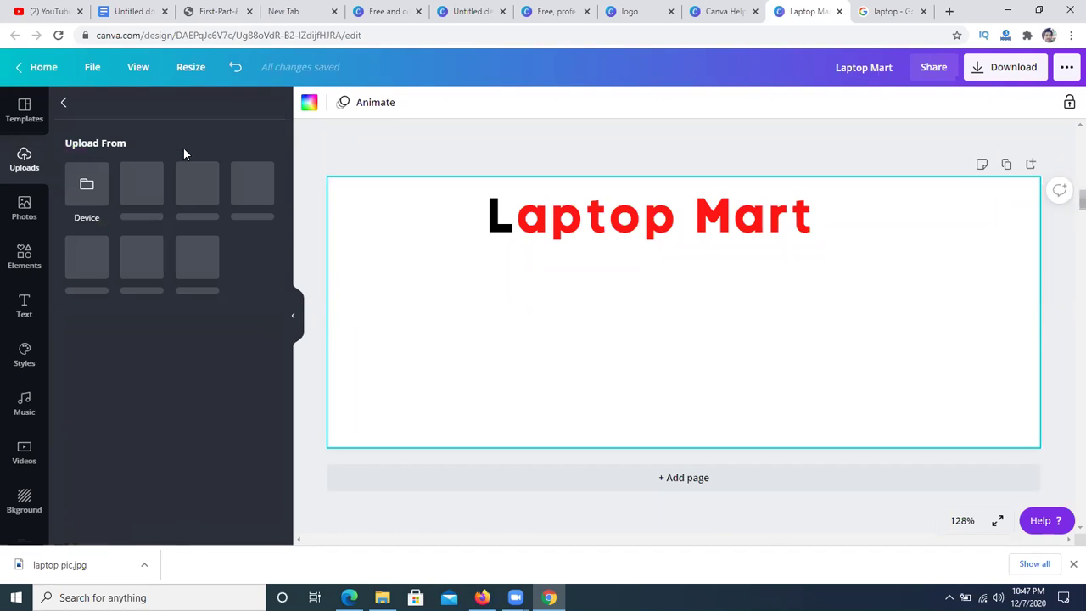
left_click(83, 192)
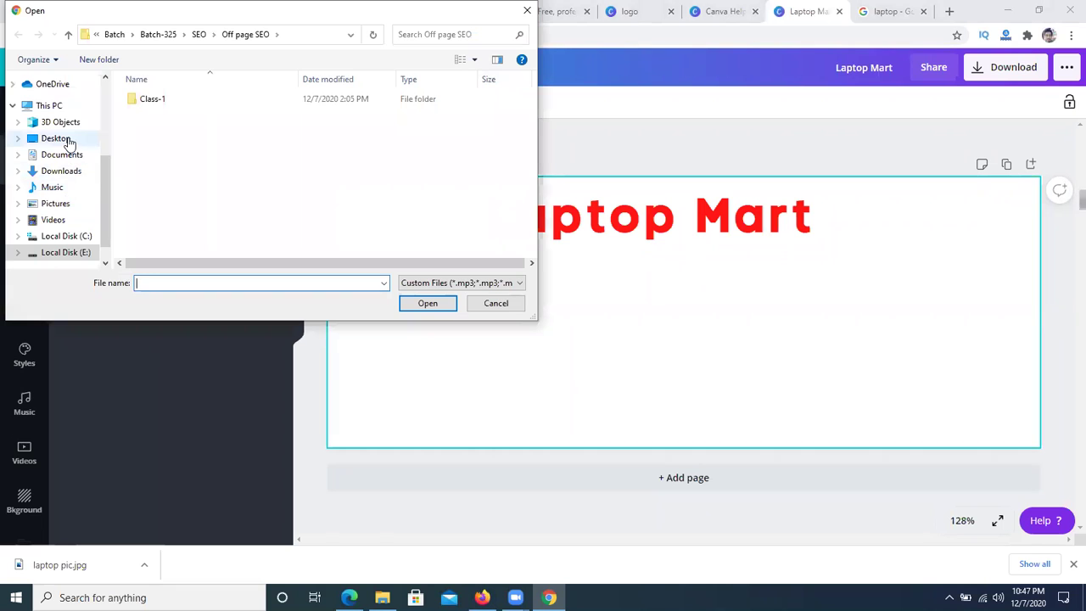
left_click(68, 141)
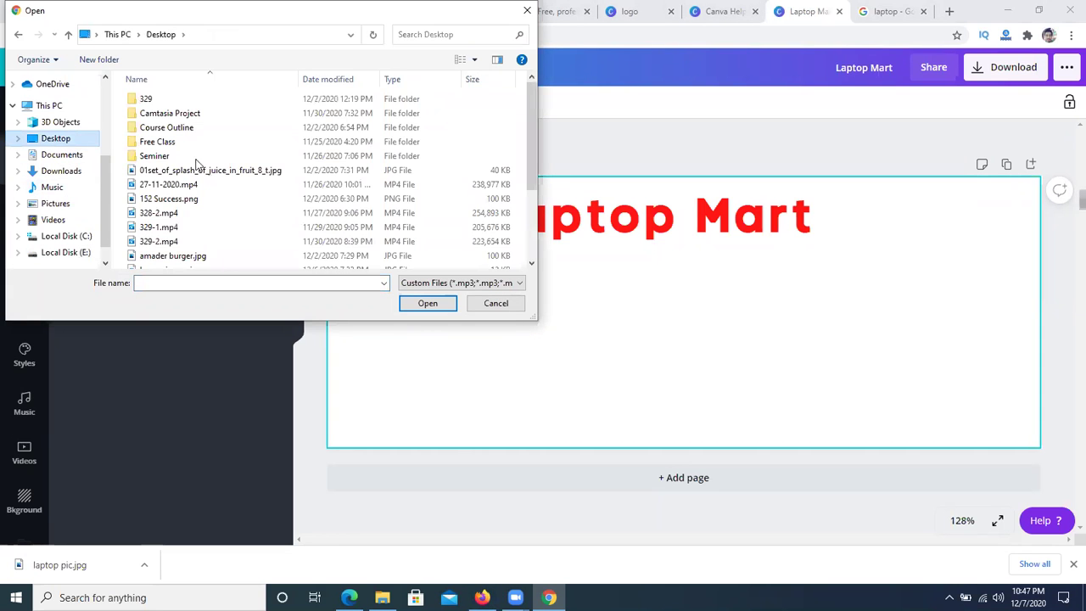
scroll(242, 219, "down", 2)
scroll(242, 219, "down", 1)
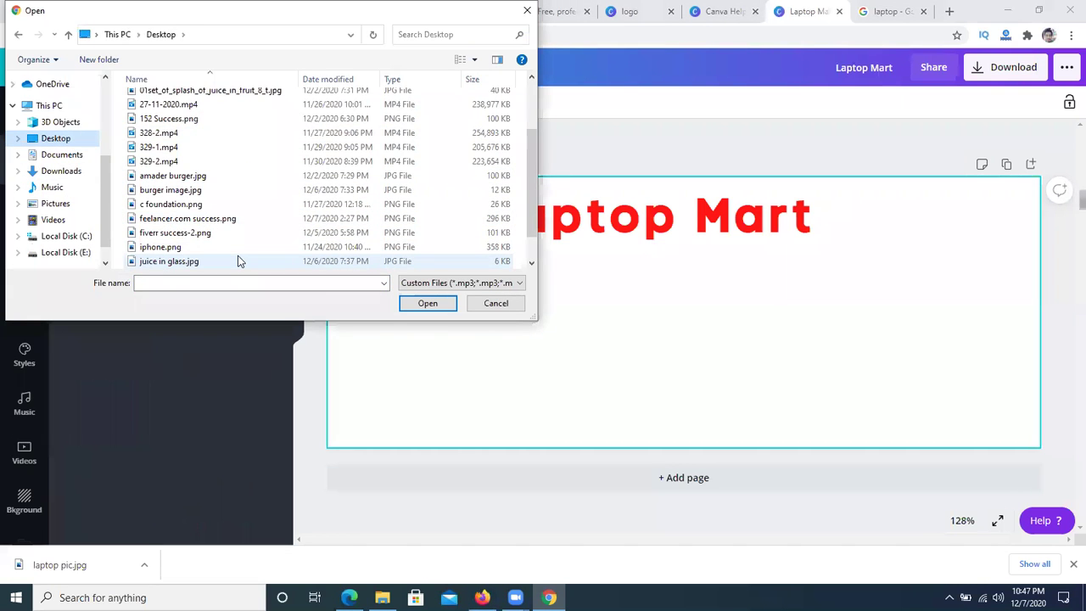
scroll(238, 255, "down", 1)
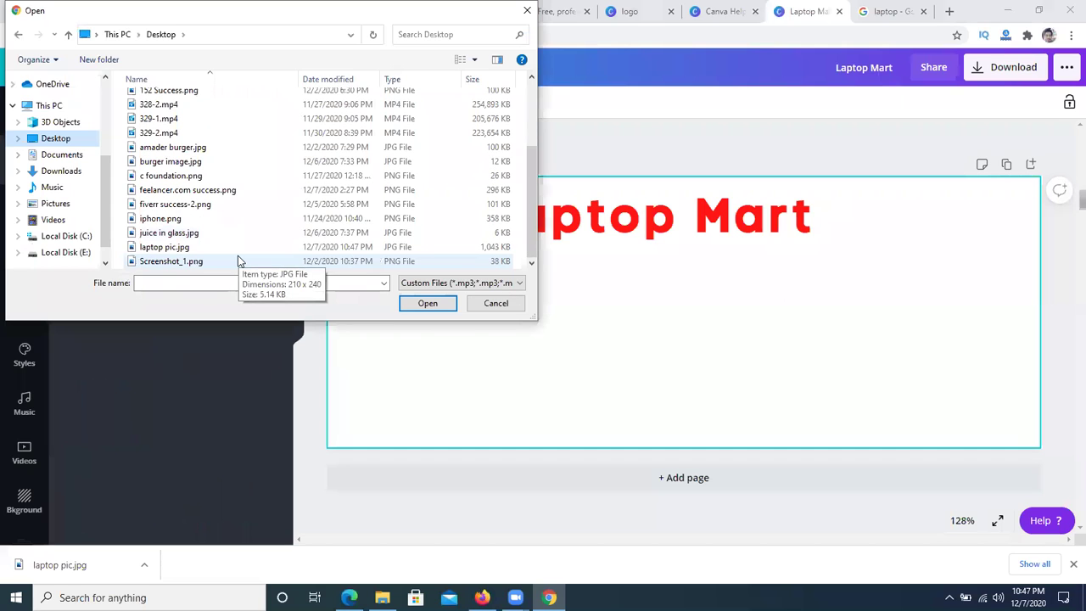
left_click(167, 248)
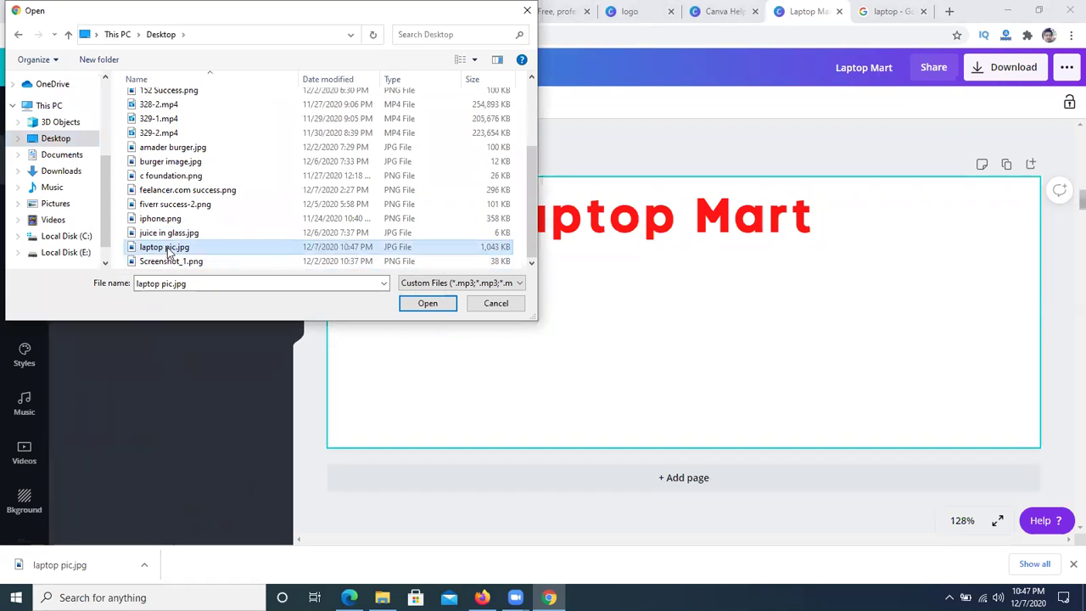
left_click(431, 303)
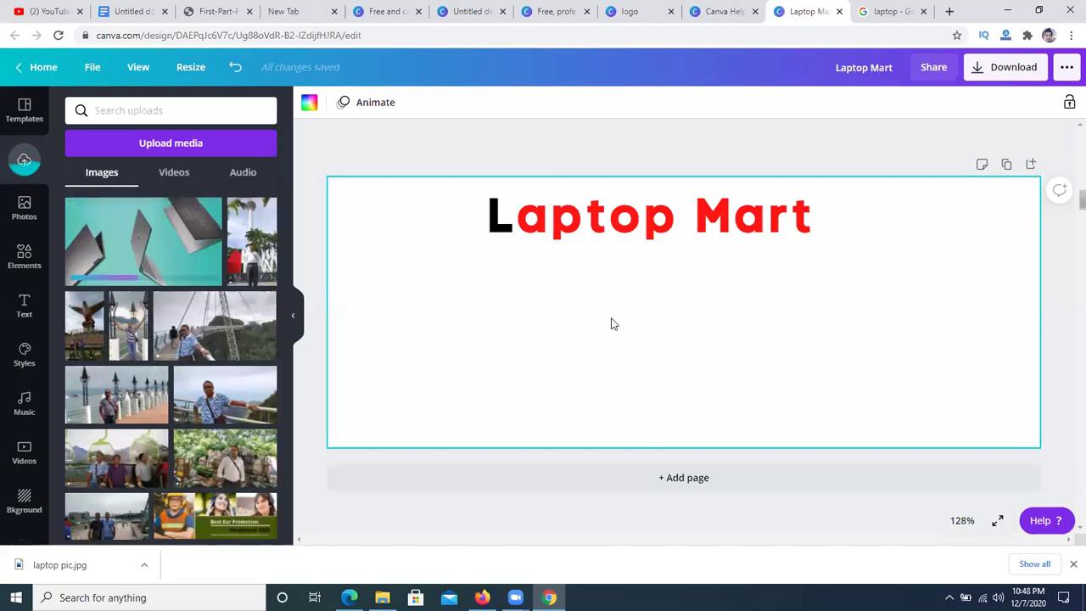
- Add the laptop photo to the cover, shrink it, and place it right beneath the heading
left_click(136, 246)
left_click_drag(598, 348, 717, 360)
left_click_drag(640, 236, 717, 278)
left_click(503, 317)
left_click_drag(724, 348, 763, 330)
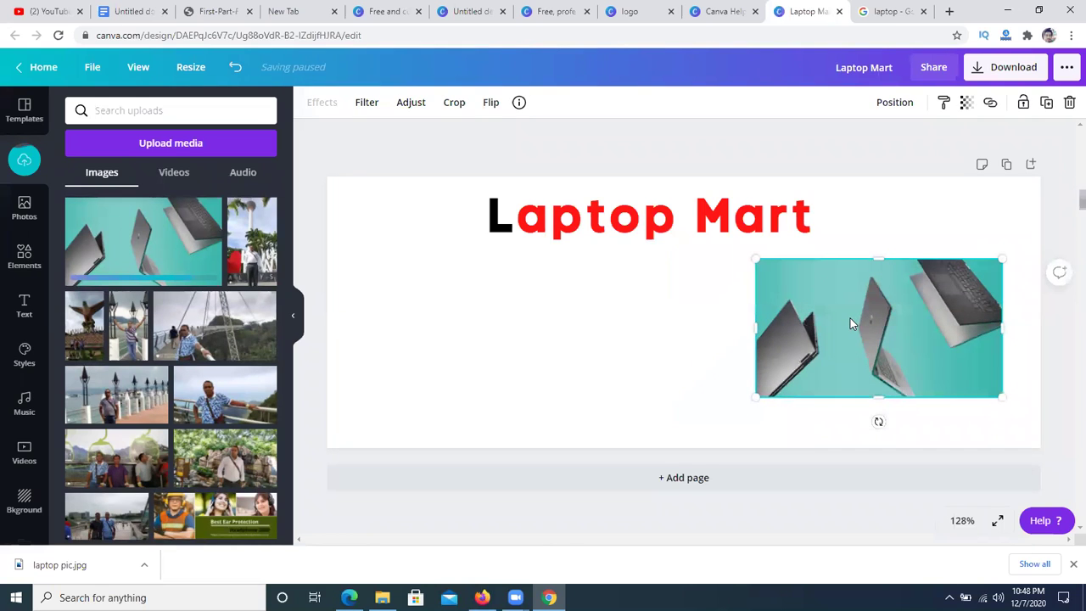
left_click(487, 322)
left_click(932, 333)
left_click(600, 346)
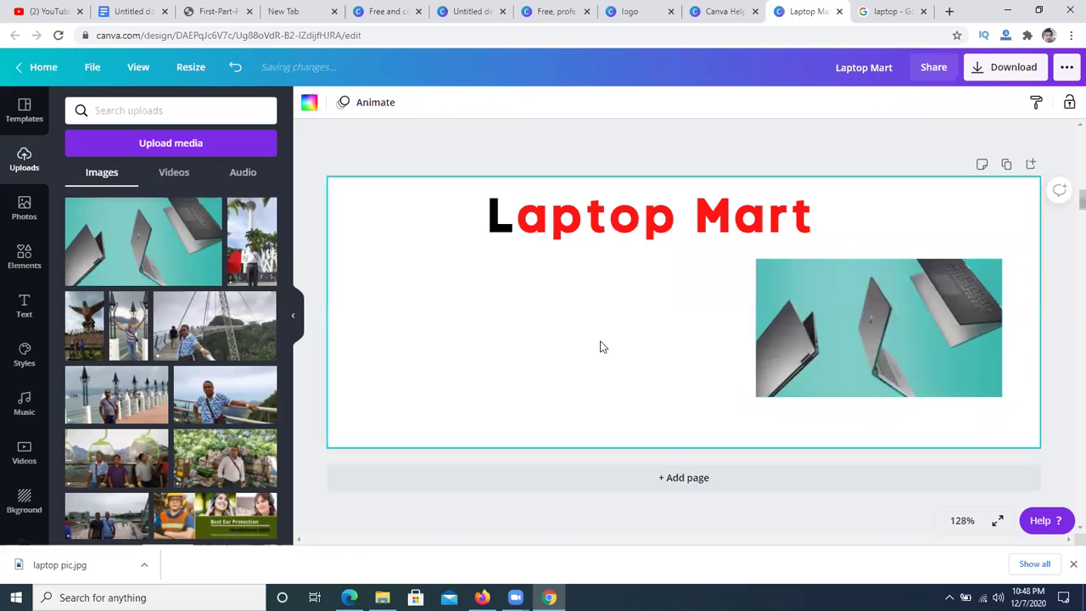
left_click(852, 334)
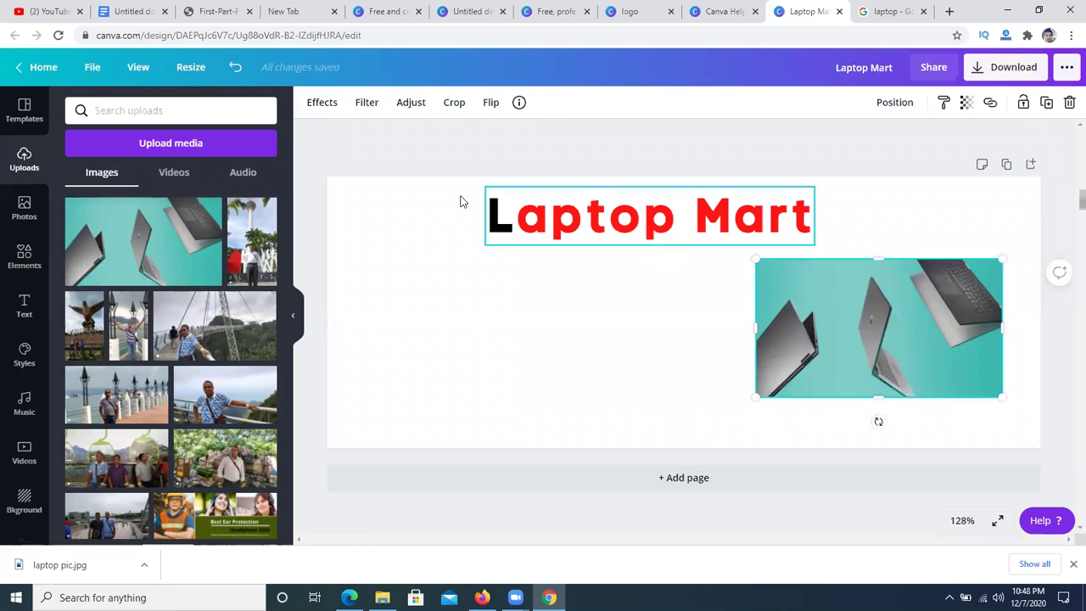
left_click(321, 103)
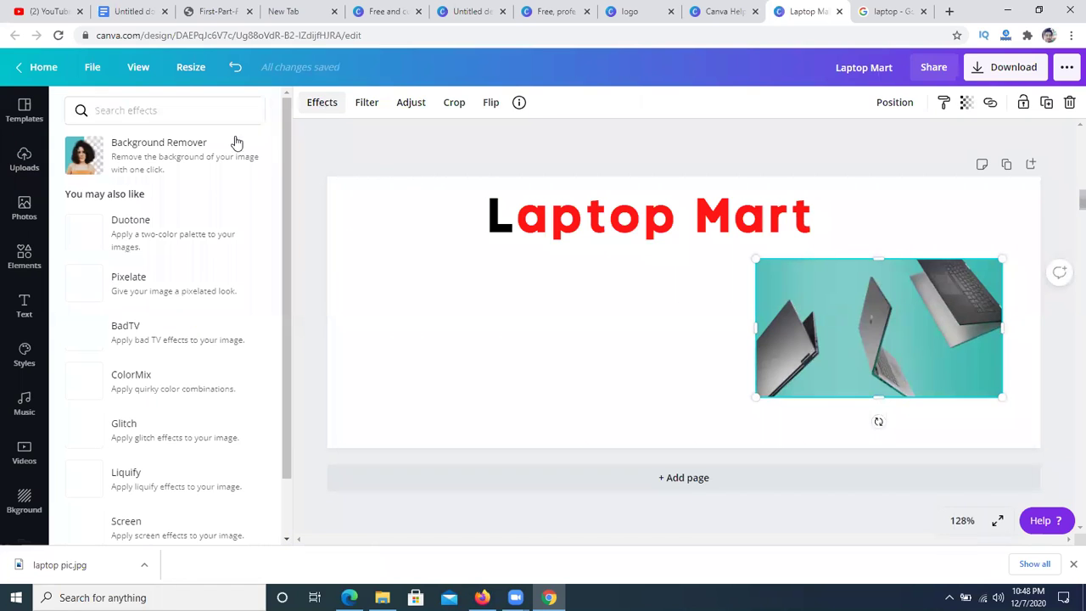
- Run Background Remover on the laptop photo to strip its teal backdrop
left_click(162, 160)
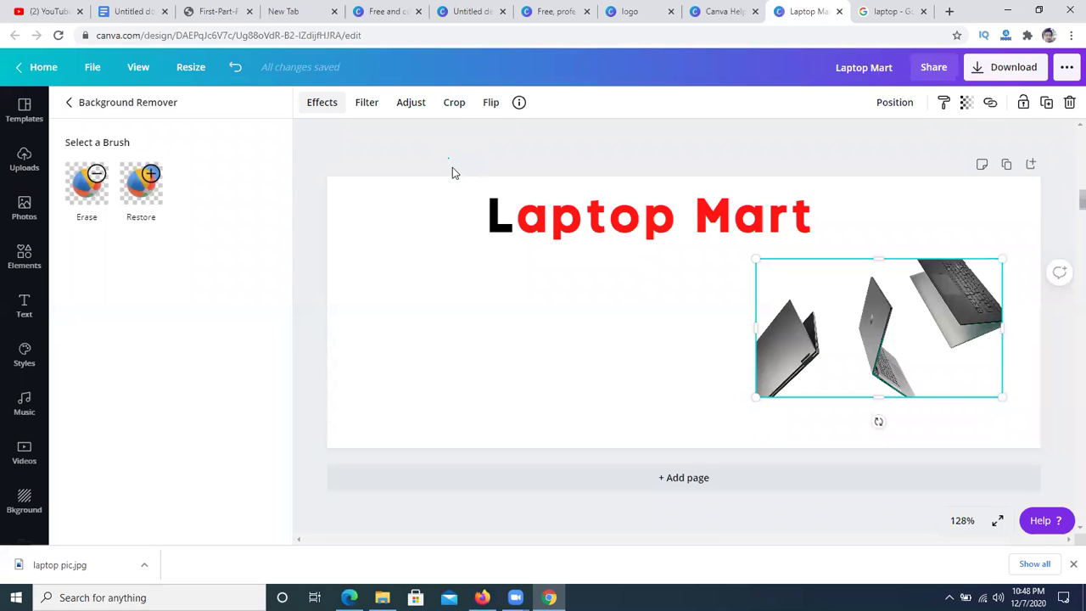
left_click(568, 354)
- Shift the background-free laptop image slightly up and to the right
left_click(567, 354)
left_click_drag(858, 362, 870, 347)
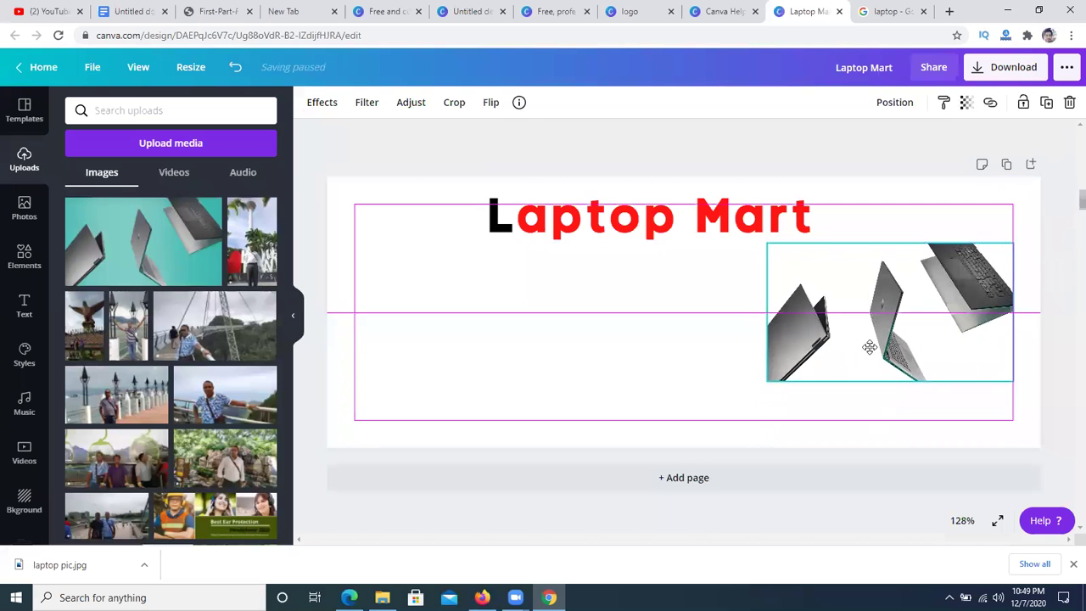
left_click(554, 362)
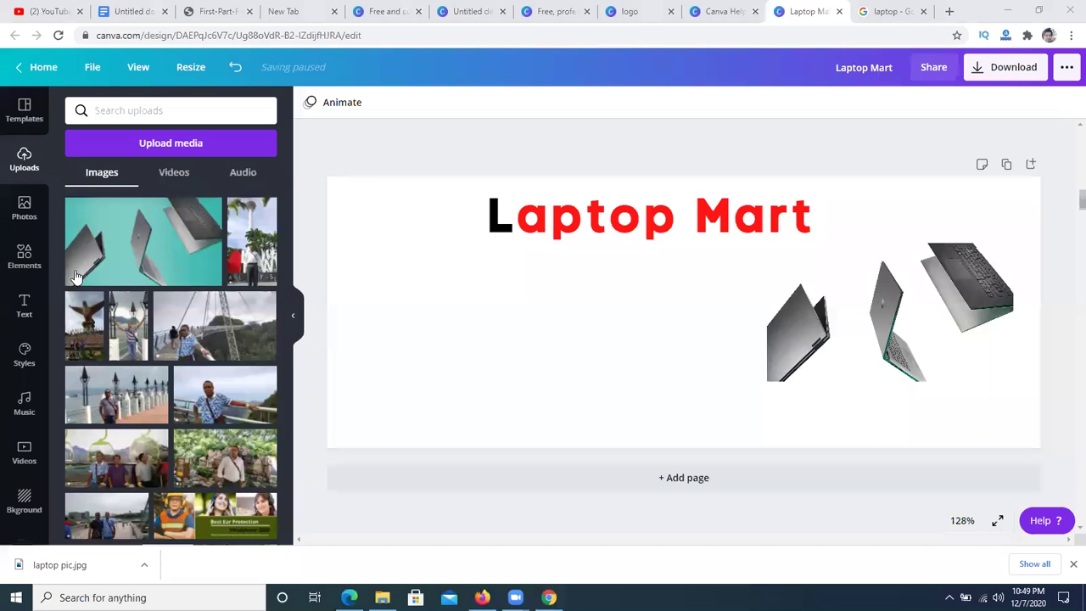
- Start a Lightshot screen capture over the cover, cancel it, and bring up Text options
left_click(949, 598)
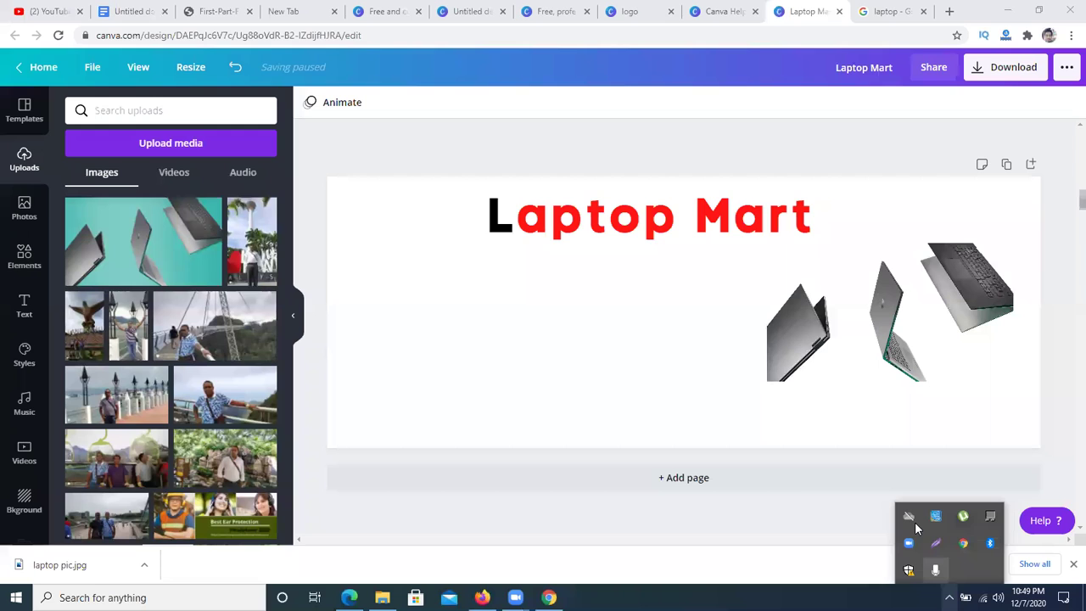
left_click(933, 543)
left_click_drag(412, 259, 609, 378)
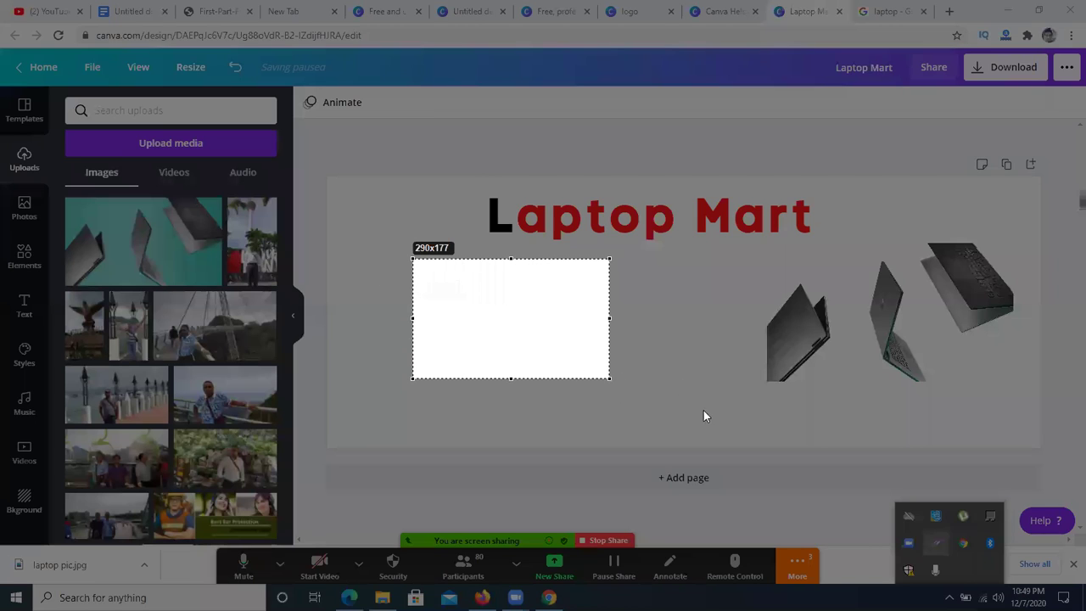
left_click_drag(703, 415, 678, 387)
key("Escape")
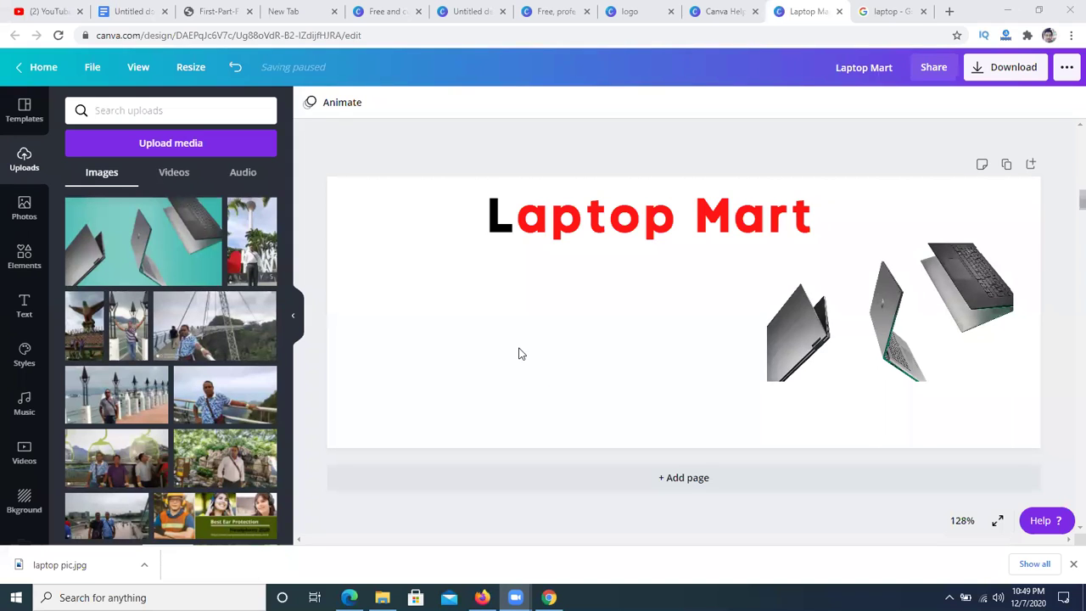
left_click(13, 315)
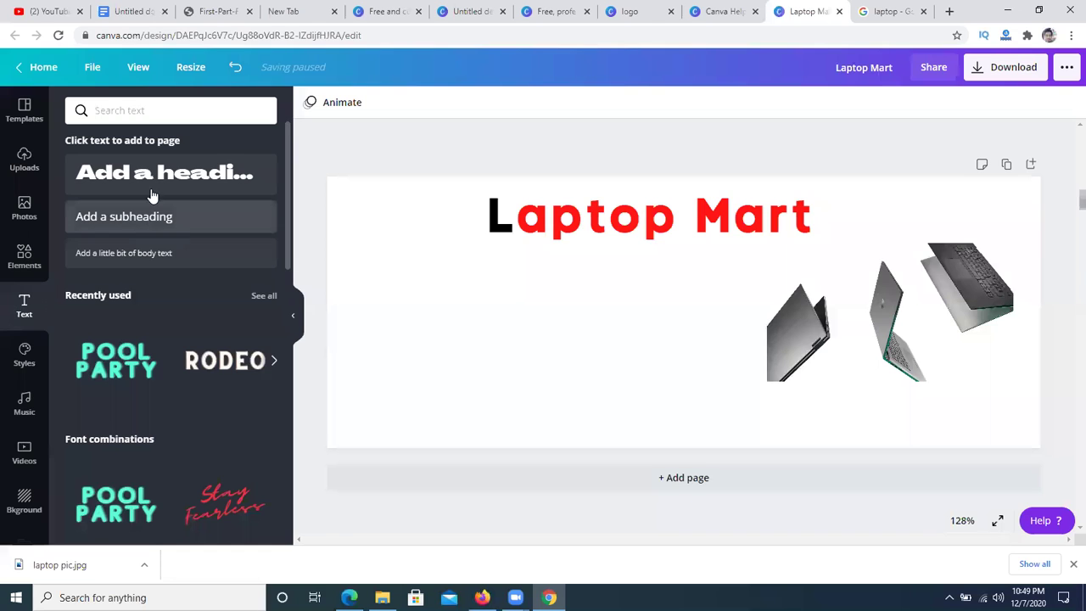
- Add a subheading reading 'Samusung Brand' and move it left under the heading
left_click(149, 223)
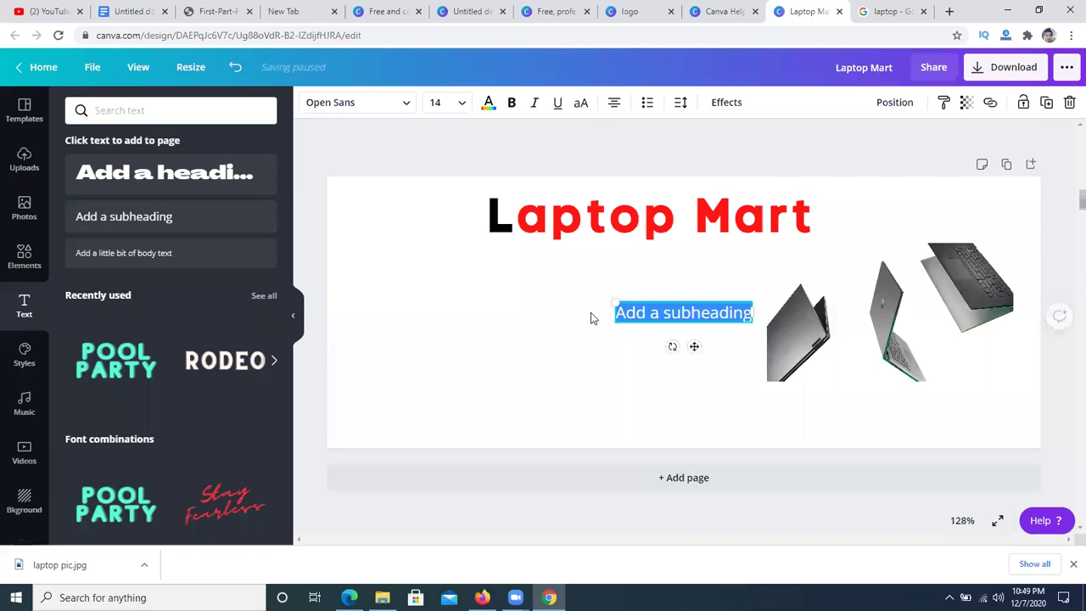
key("BackSpace")
type("S")
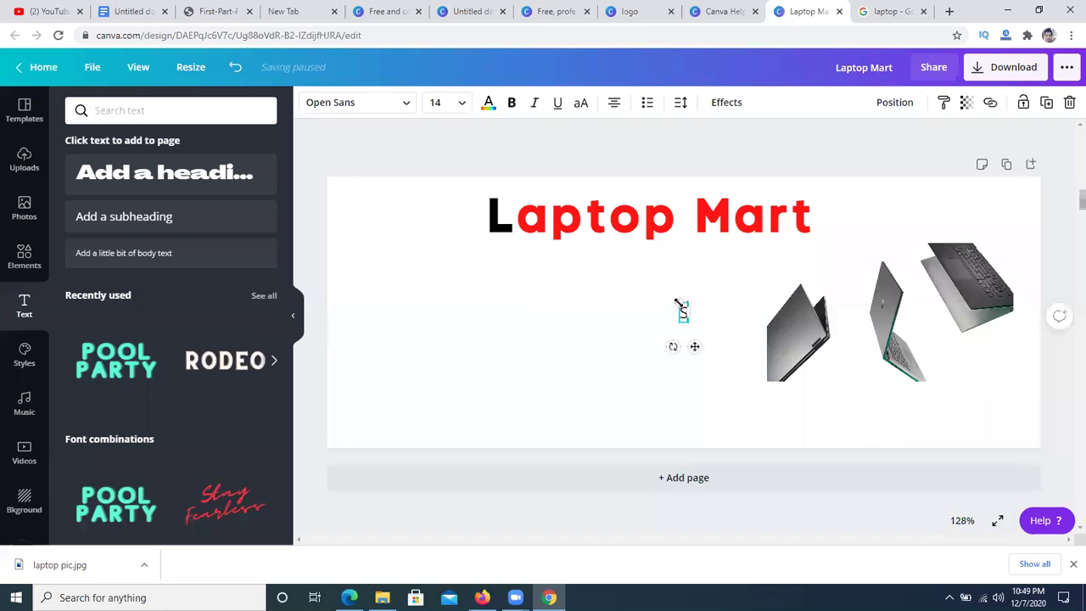
type("amusung Bra")
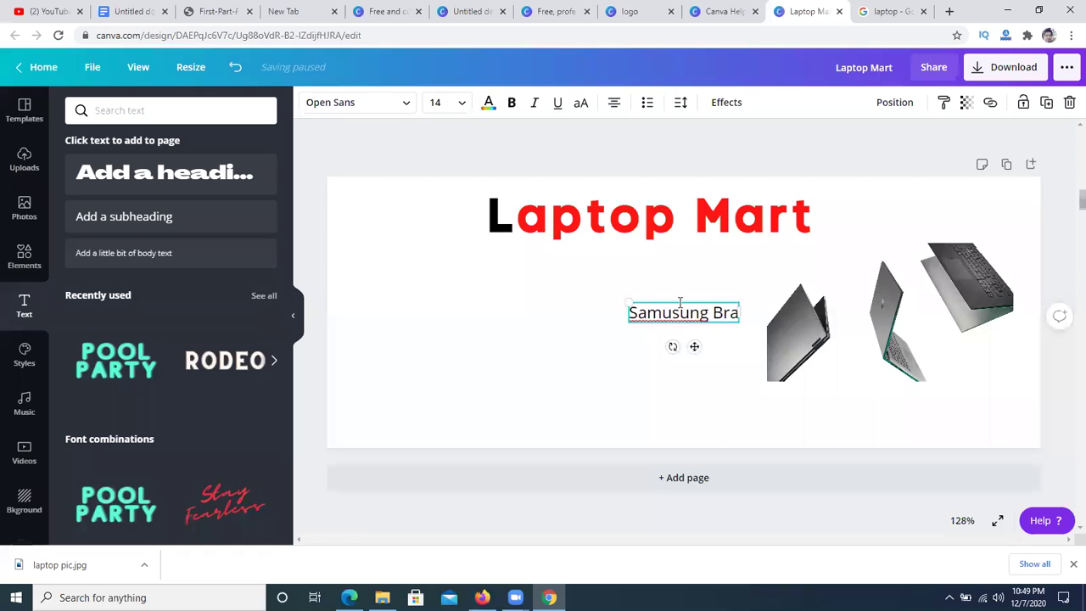
type("n")
key("BackSpace")
type("nd")
left_click(466, 404)
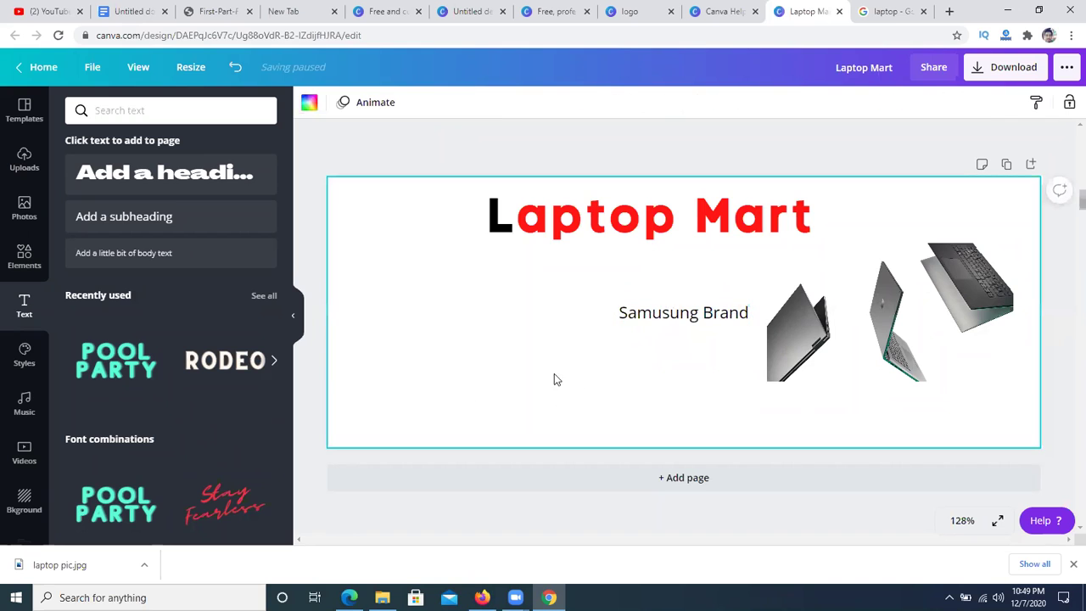
left_click_drag(652, 321, 523, 284)
left_click(526, 338)
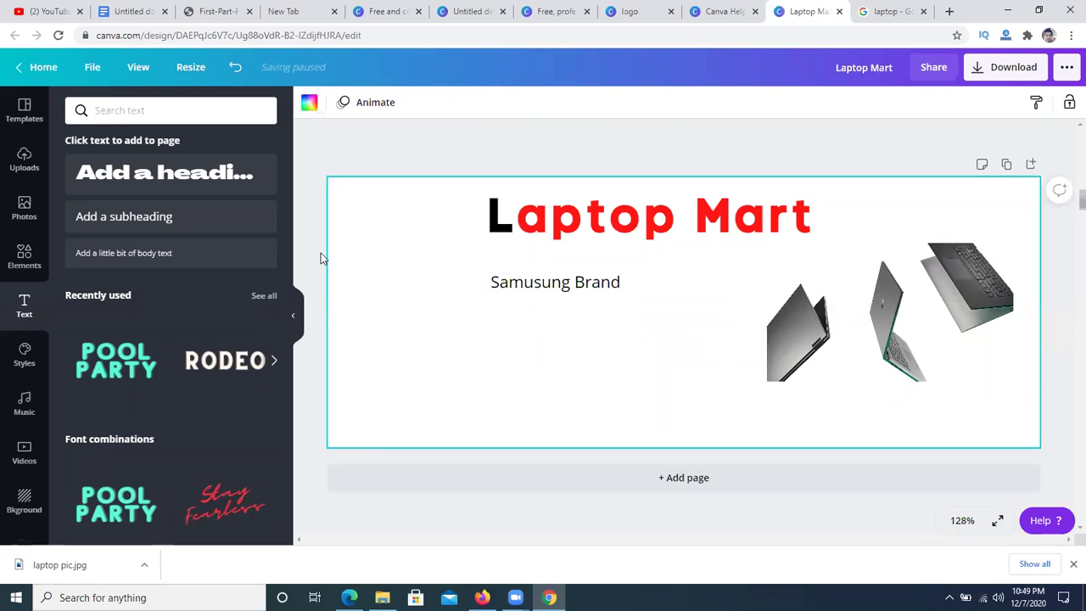
- Add a 'Lenevo' subheading aligned beneath Samusung Brand
left_click(121, 218)
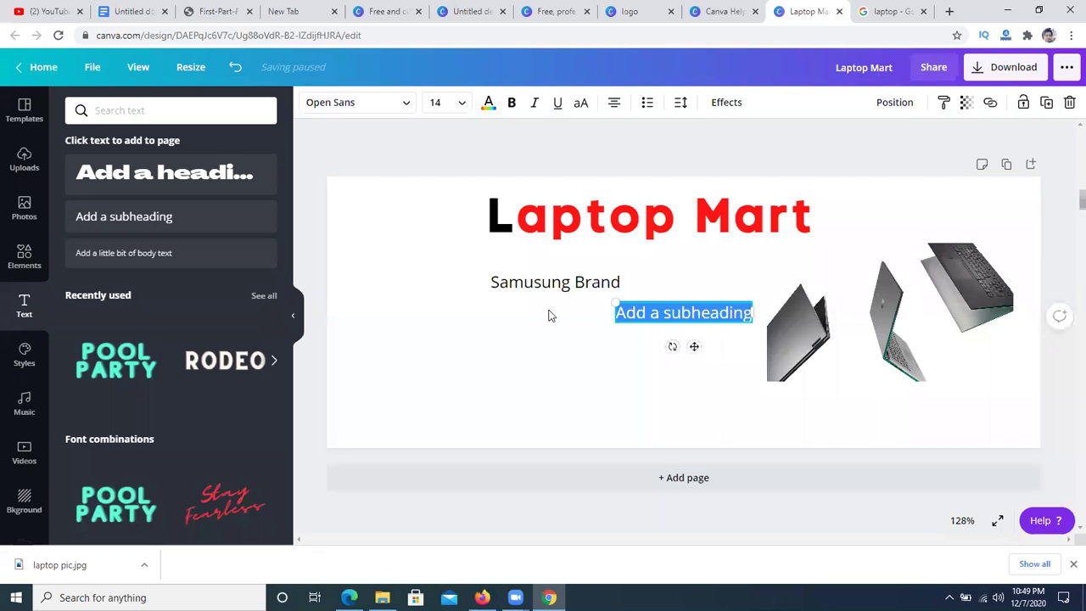
type("Lenevo")
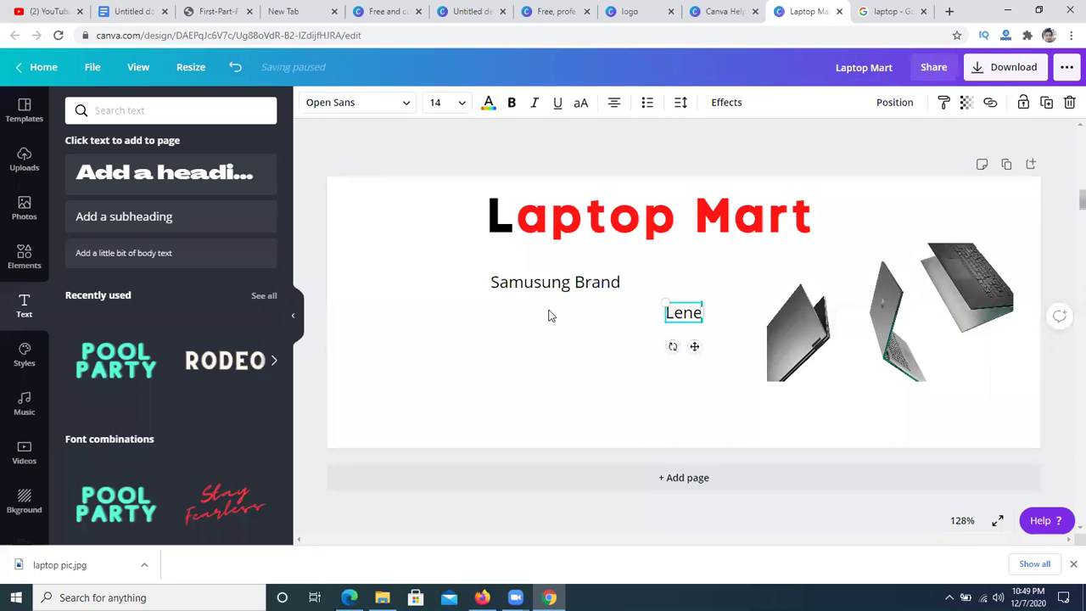
left_click(511, 364)
left_click_drag(708, 322, 538, 319)
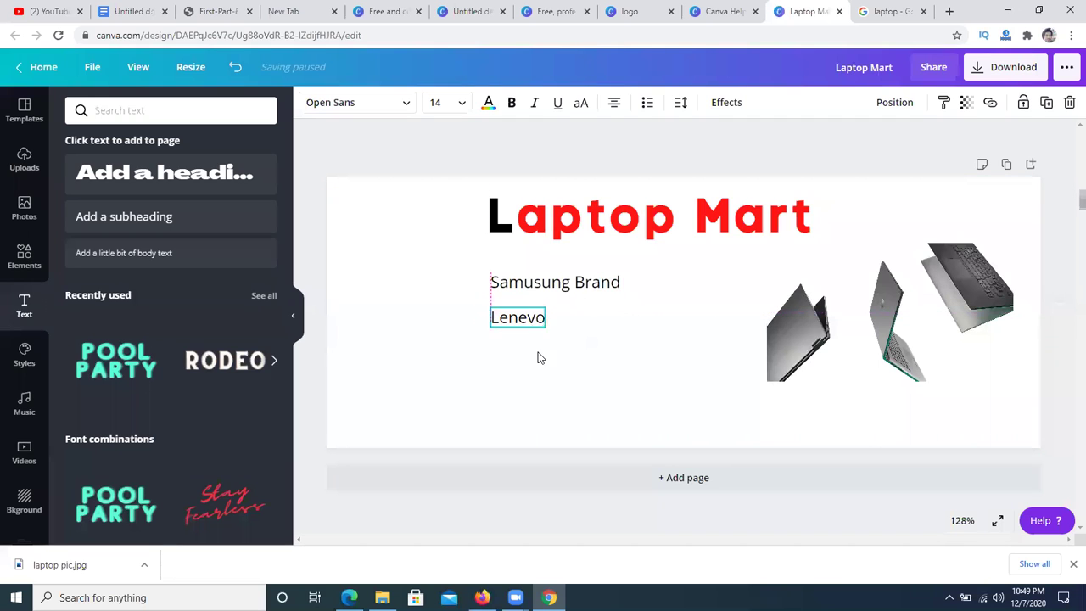
left_click(538, 370)
left_click(522, 319)
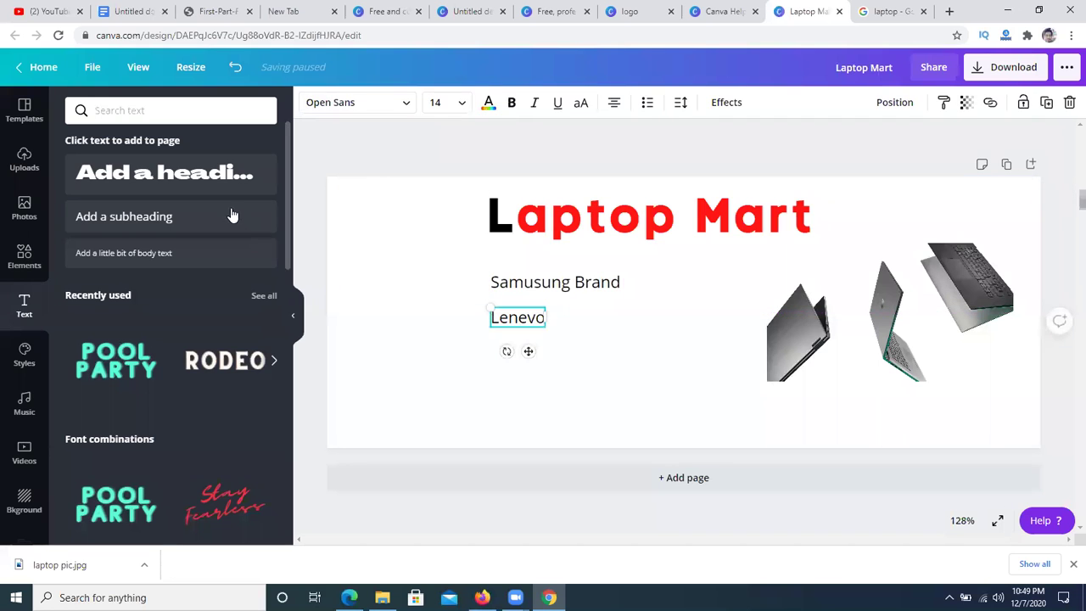
- Add a 'Dell' subheading and position it just below Lenevo
left_click(184, 222)
key("BackSpace")
type("Dell")
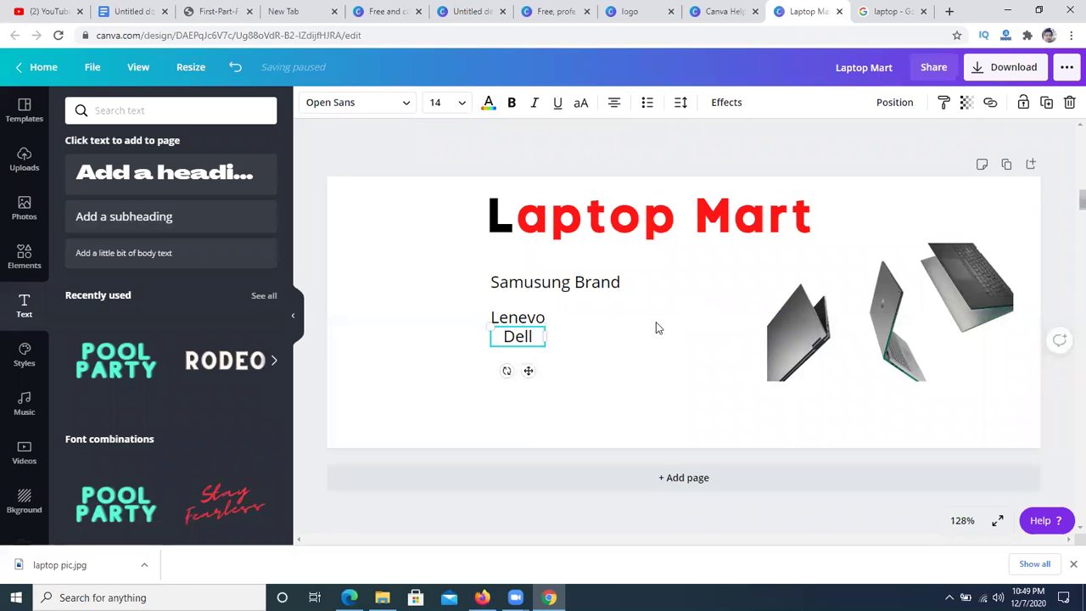
left_click(520, 349)
left_click_drag(517, 340, 525, 303)
left_click(475, 387)
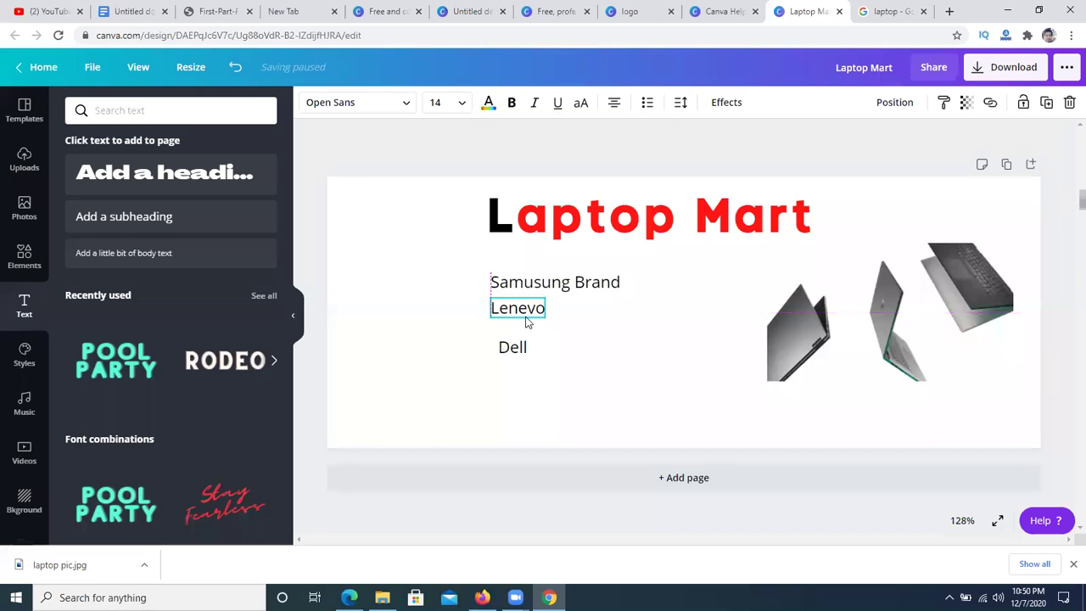
left_click(500, 423)
left_click_drag(511, 359, 503, 344)
left_click(478, 399)
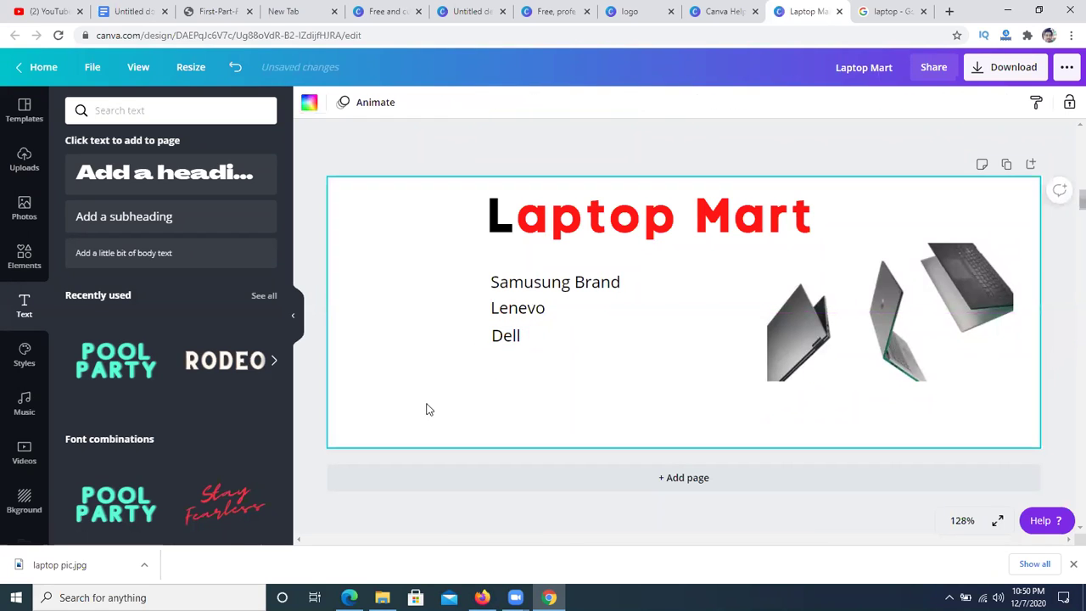
- Add an 'Hp' subheading and place it below Dell
left_click(151, 216)
key("BackSpace")
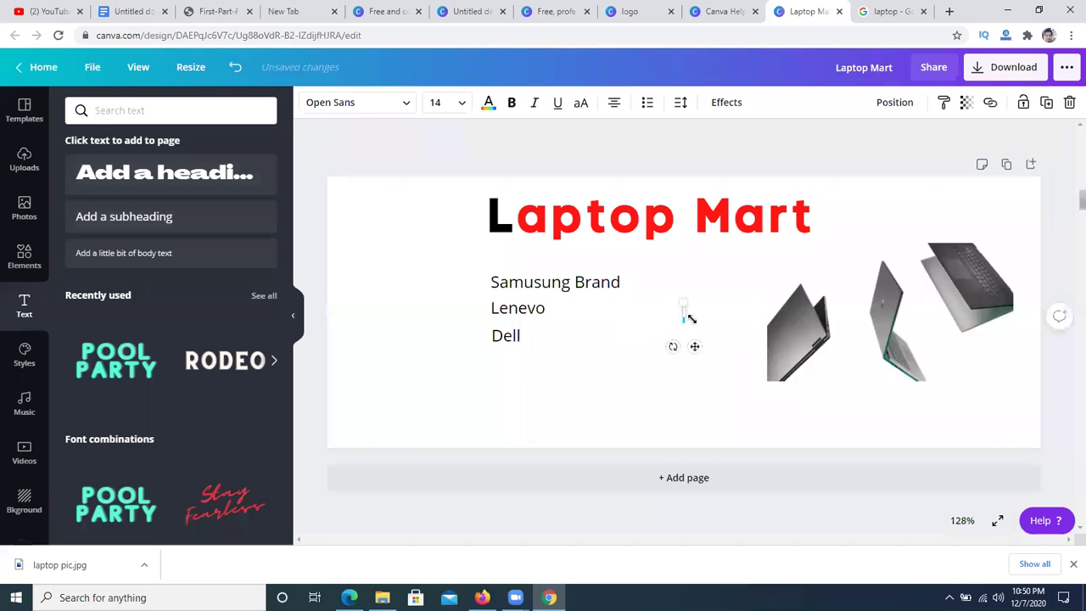
type("Hp")
left_click(616, 383)
left_click_drag(684, 312, 496, 364)
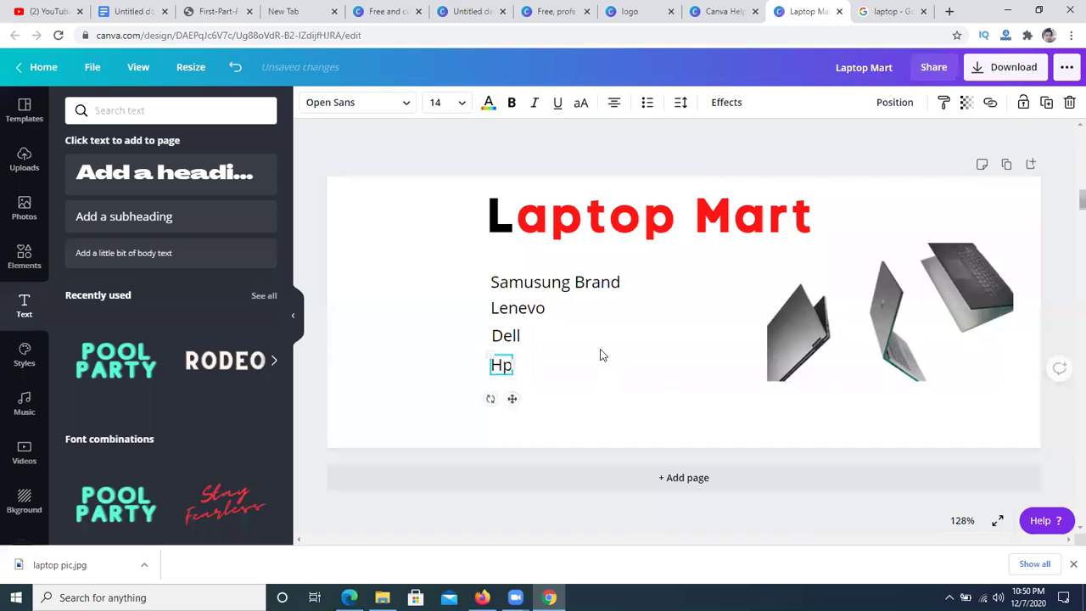
left_click(649, 395)
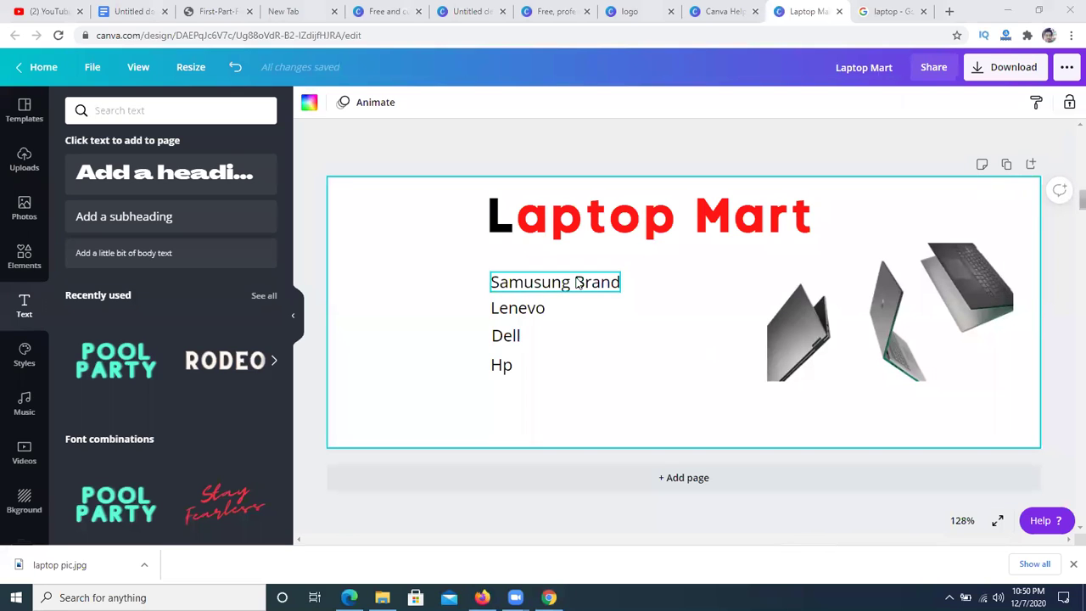
- Nudge the laptop image about 30 px right and make all four brand names bold
left_click_drag(807, 375, 836, 364)
left_click(584, 352)
left_click_drag(477, 261, 567, 383)
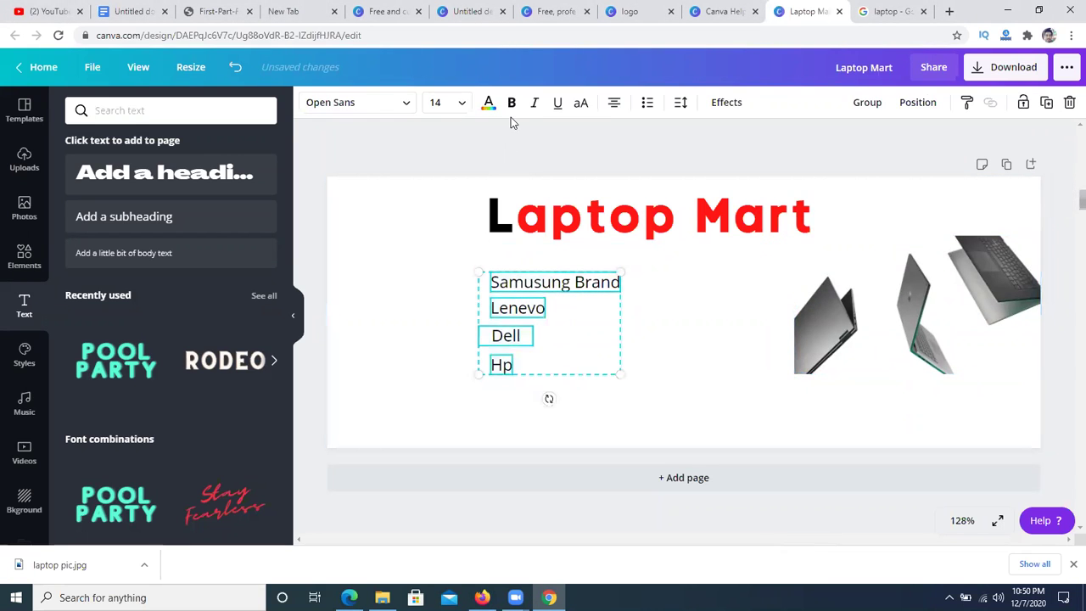
left_click(512, 102)
left_click(372, 248)
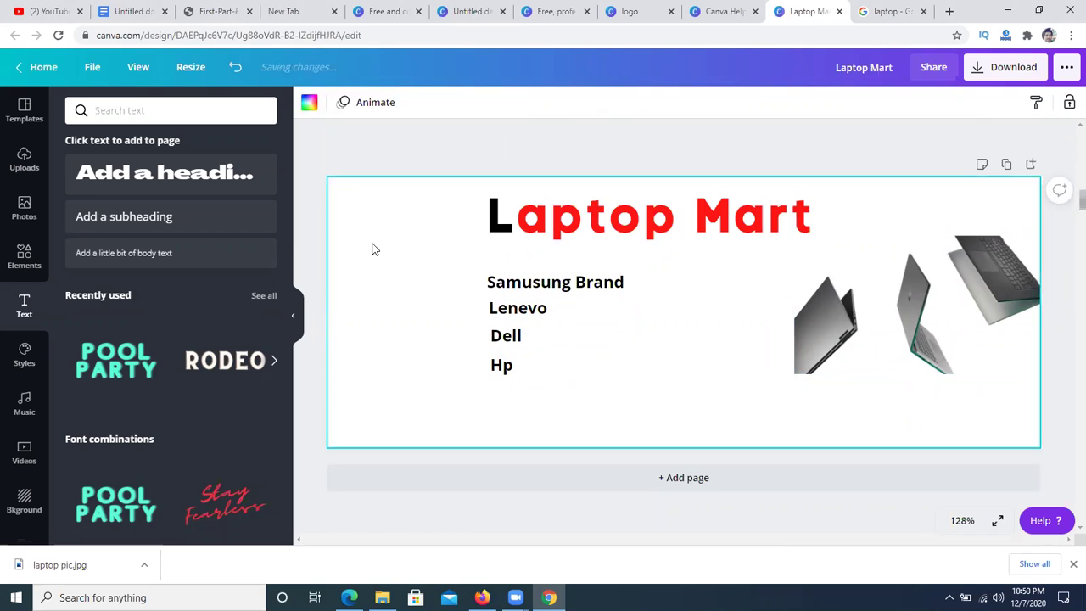
- Colour 'Samusung Brand' purple and 'Lenevo' yellow
left_click(601, 289)
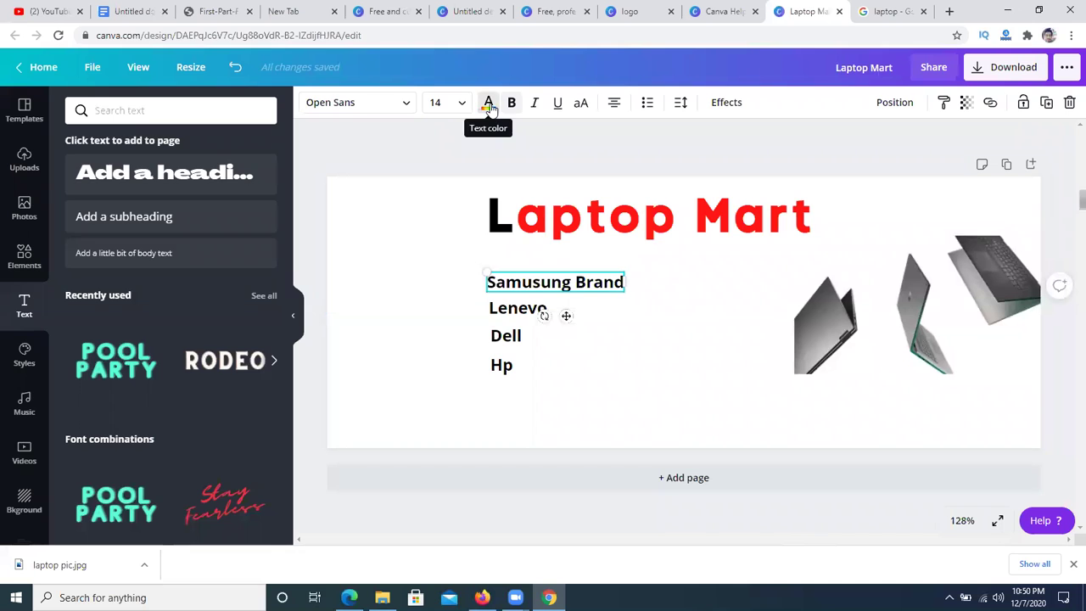
left_click(488, 102)
left_click(257, 472)
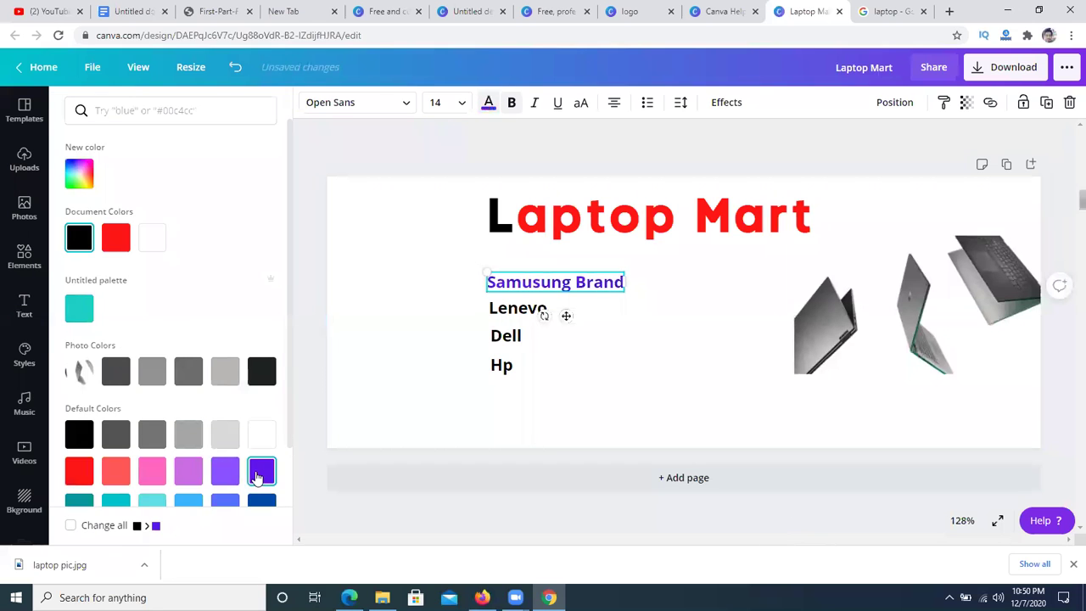
left_click(507, 316)
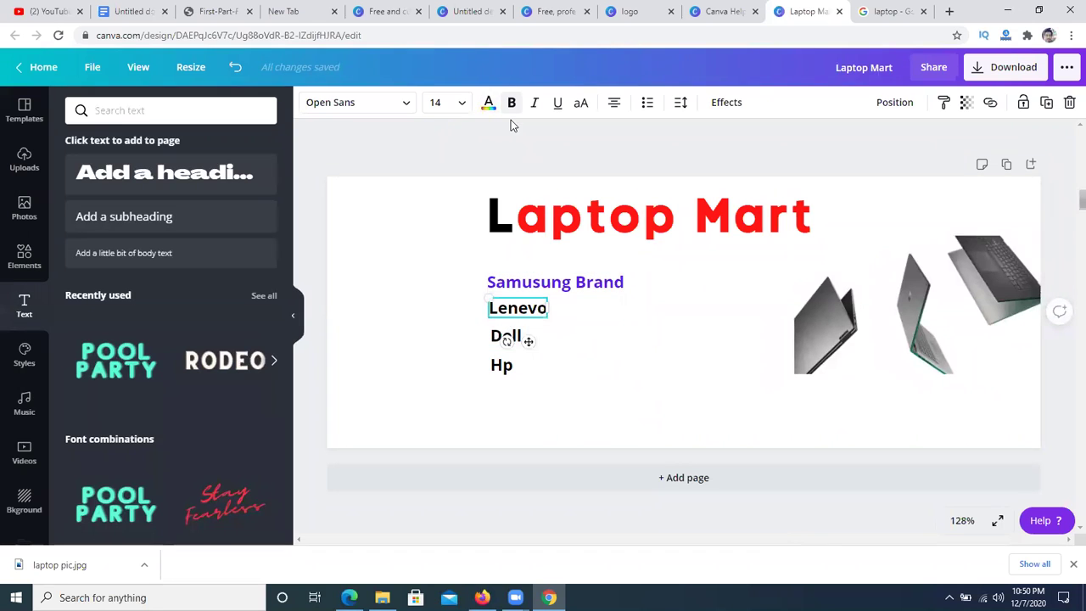
left_click(488, 103)
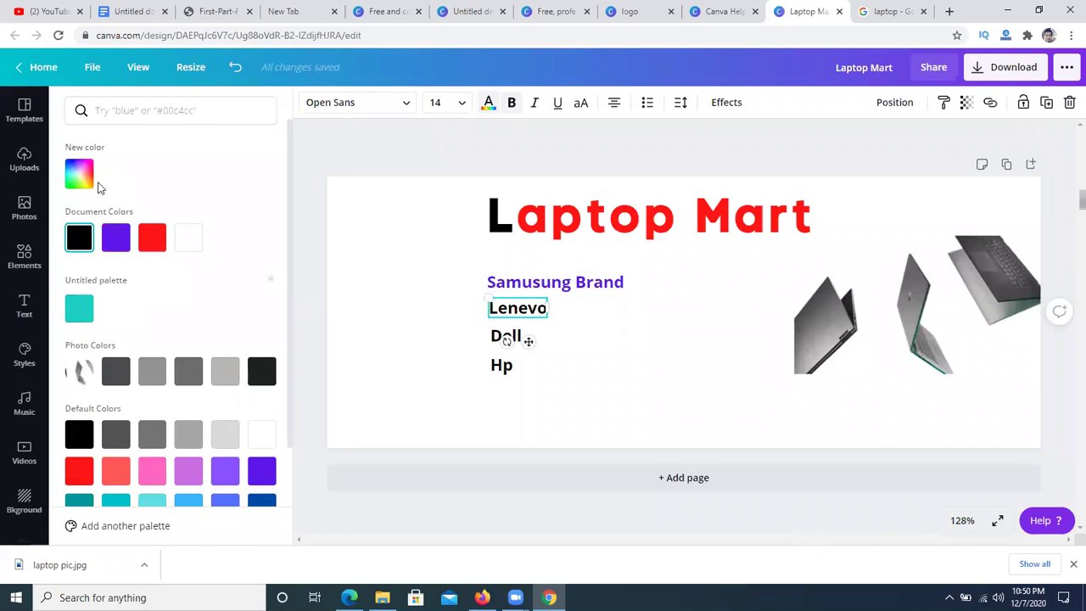
scroll(141, 434, "down", 1)
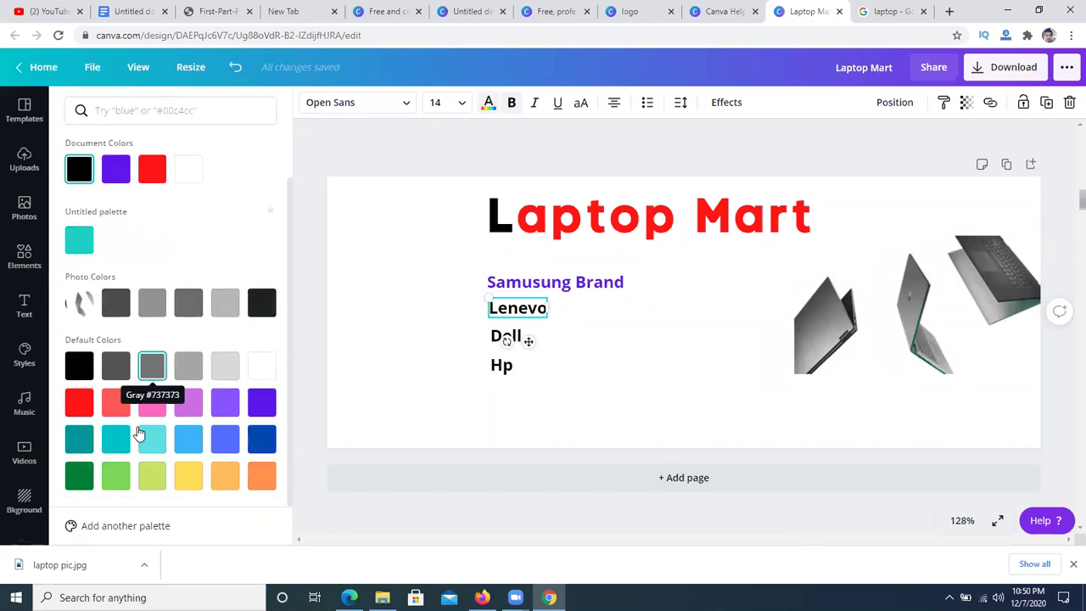
left_click(189, 479)
left_click(393, 415)
left_click(466, 362)
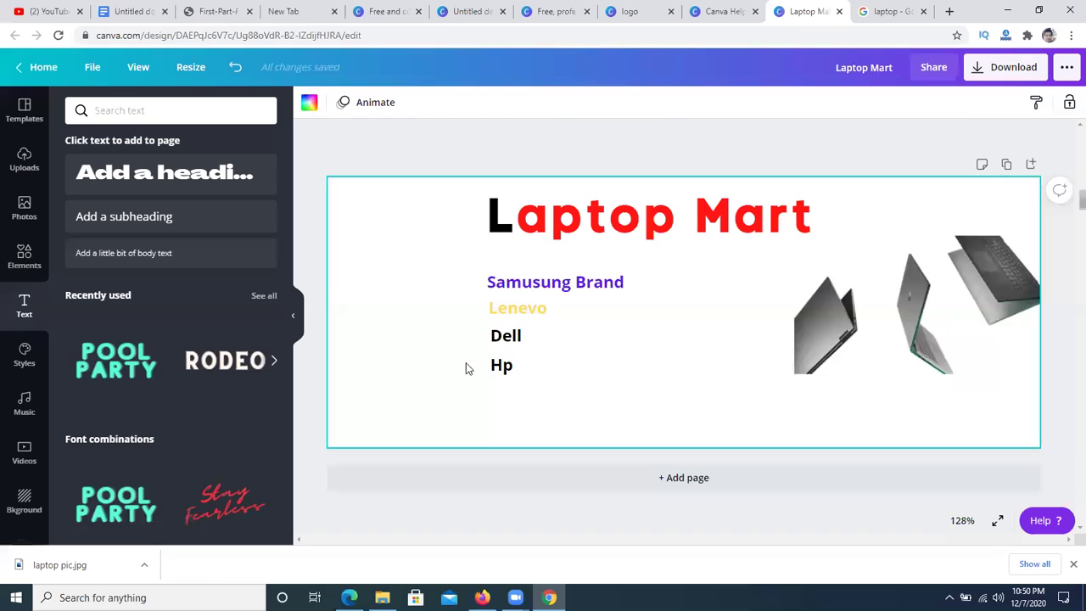
- Colour the Hp line grey from the photo's colours
left_click(504, 340)
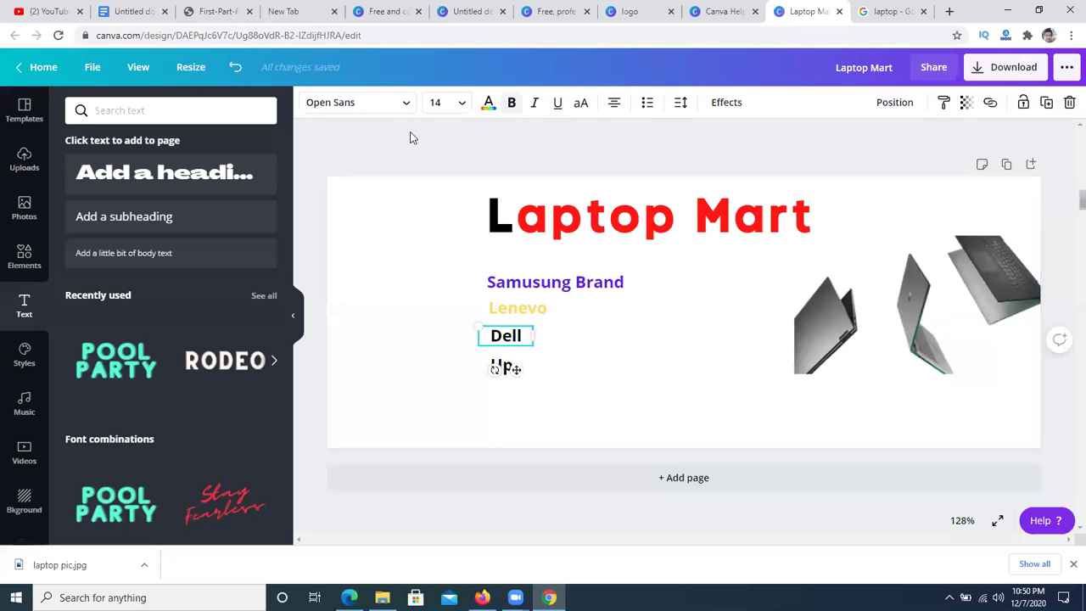
left_click(503, 367)
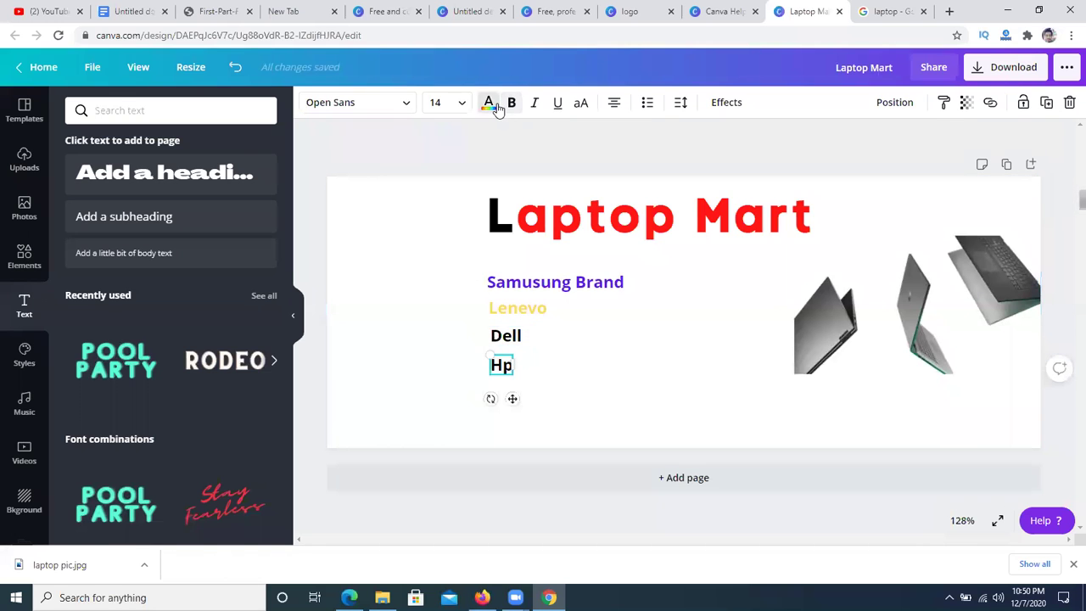
left_click(492, 105)
left_click(152, 366)
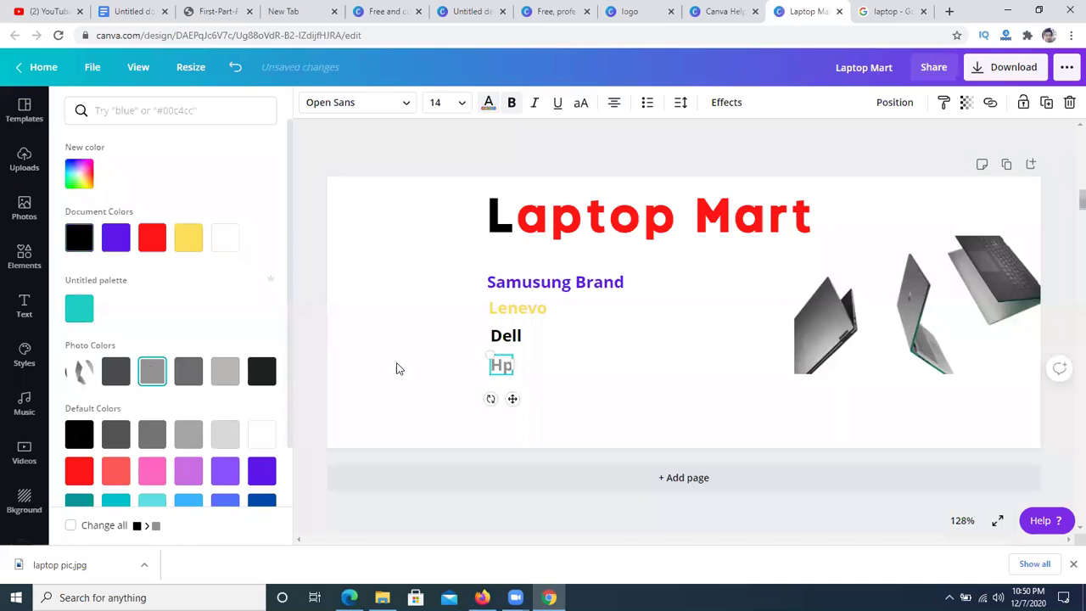
left_click(652, 398)
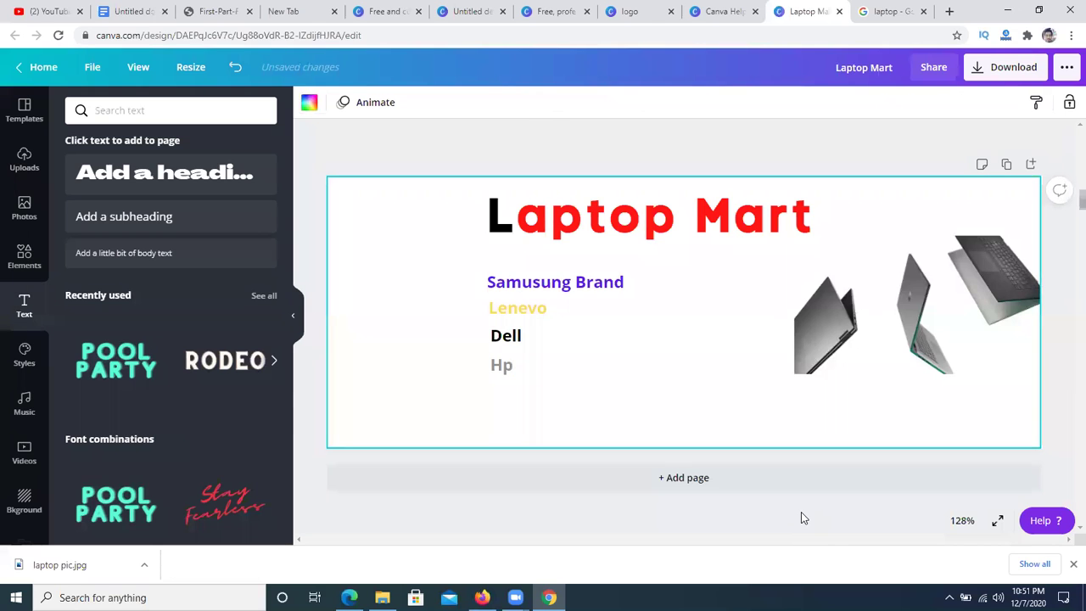
- Edit the first brand line's spelling so it reads 'Samsuung Brand'
left_click(517, 285)
double_click(521, 283)
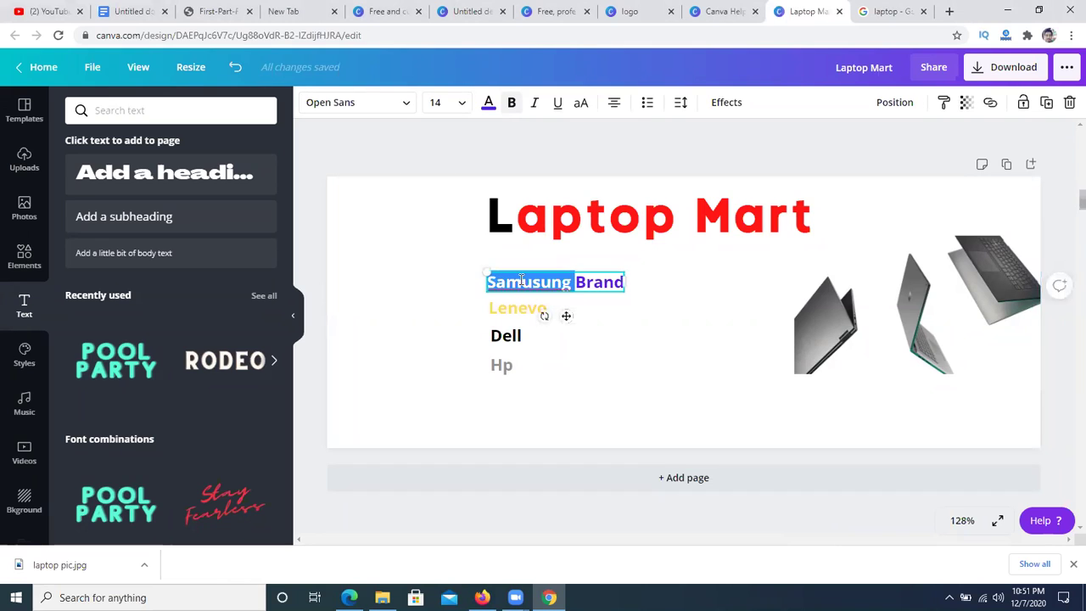
type("s")
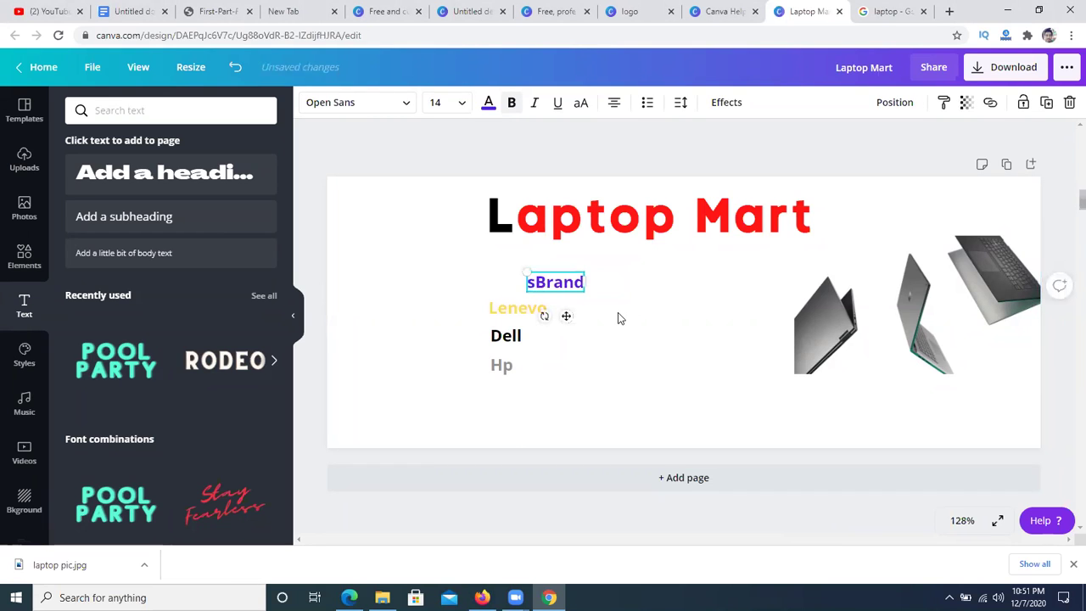
key("ctrl+z")
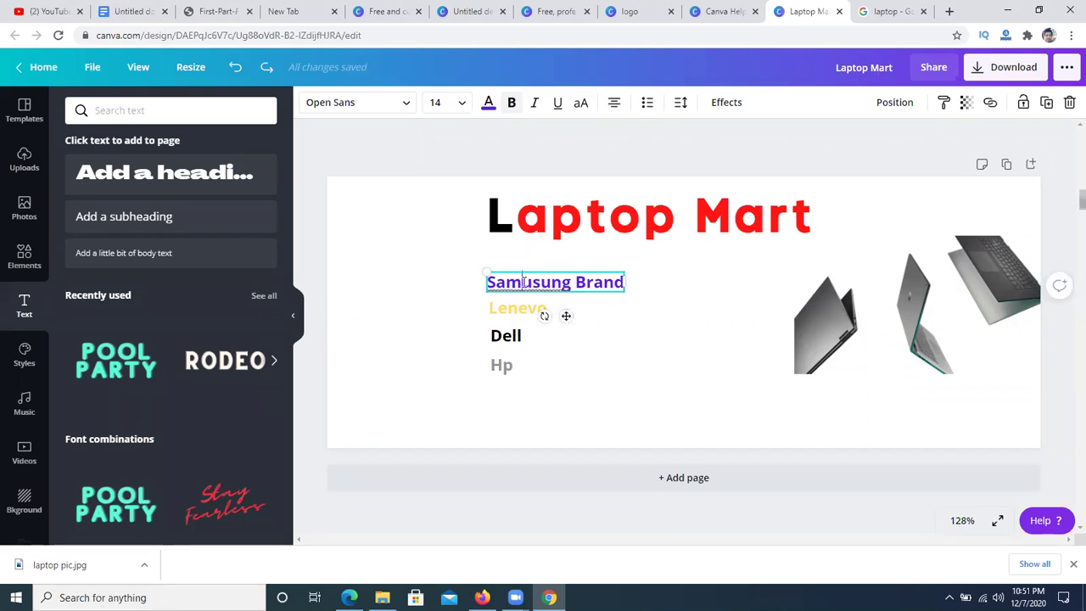
type("s")
left_click(656, 347)
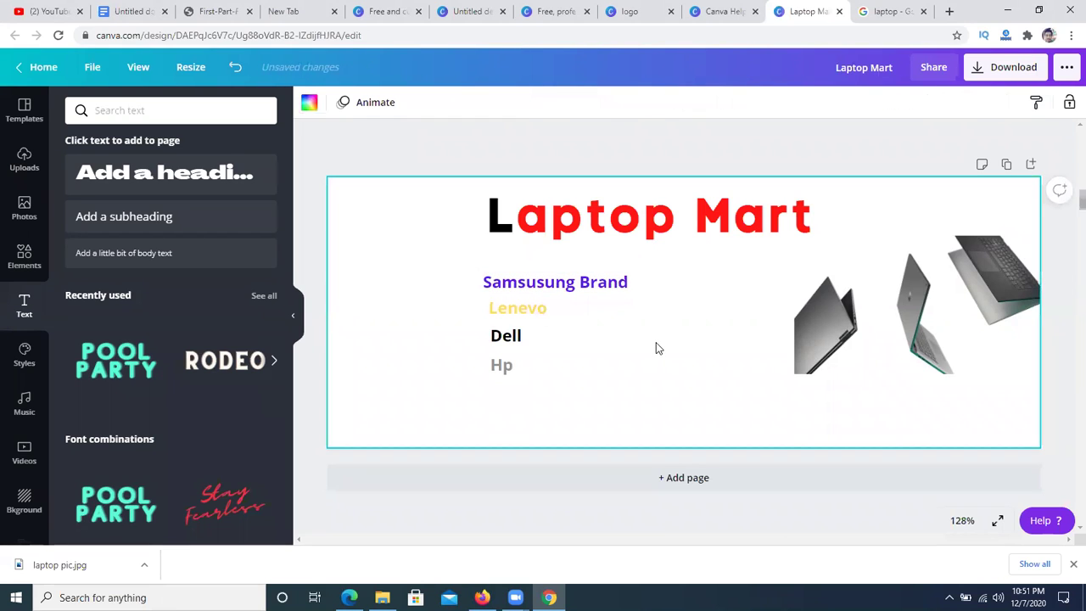
left_click(548, 285)
left_click(545, 282)
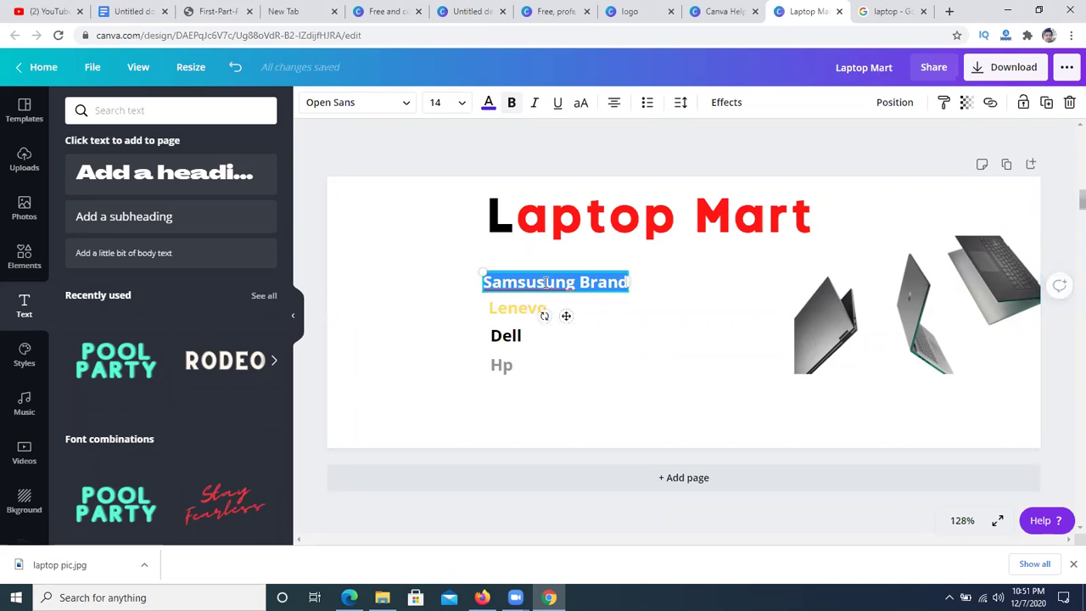
left_click(544, 282)
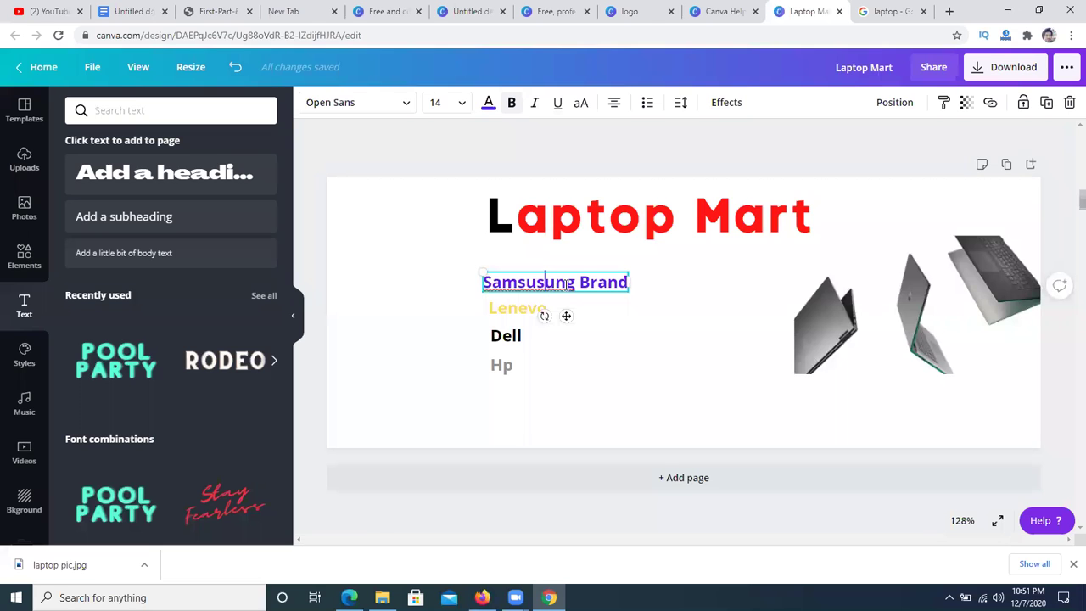
key("BackSpace")
left_click(661, 344)
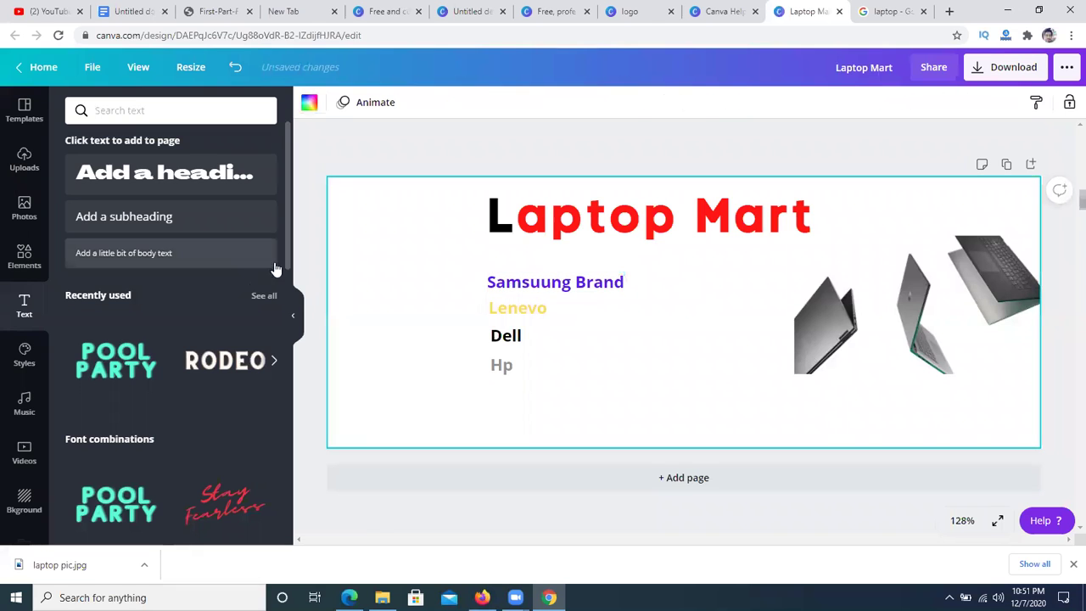
- Check the brand line's font size without changing it, then switch to the Google Images tab
left_click(588, 285)
left_click(461, 102)
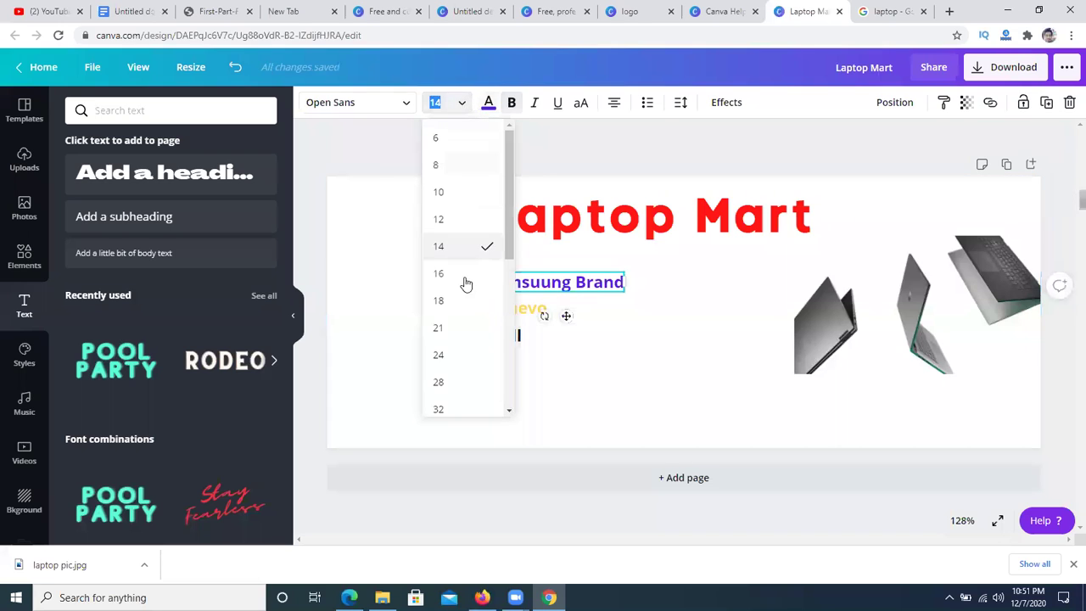
left_click(643, 356)
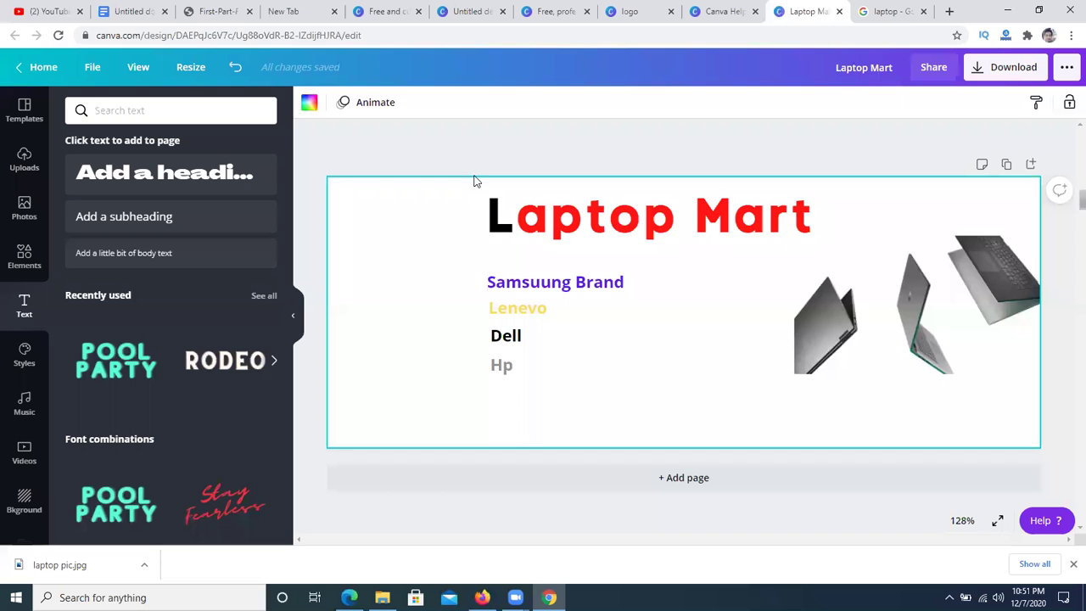
left_click(583, 509)
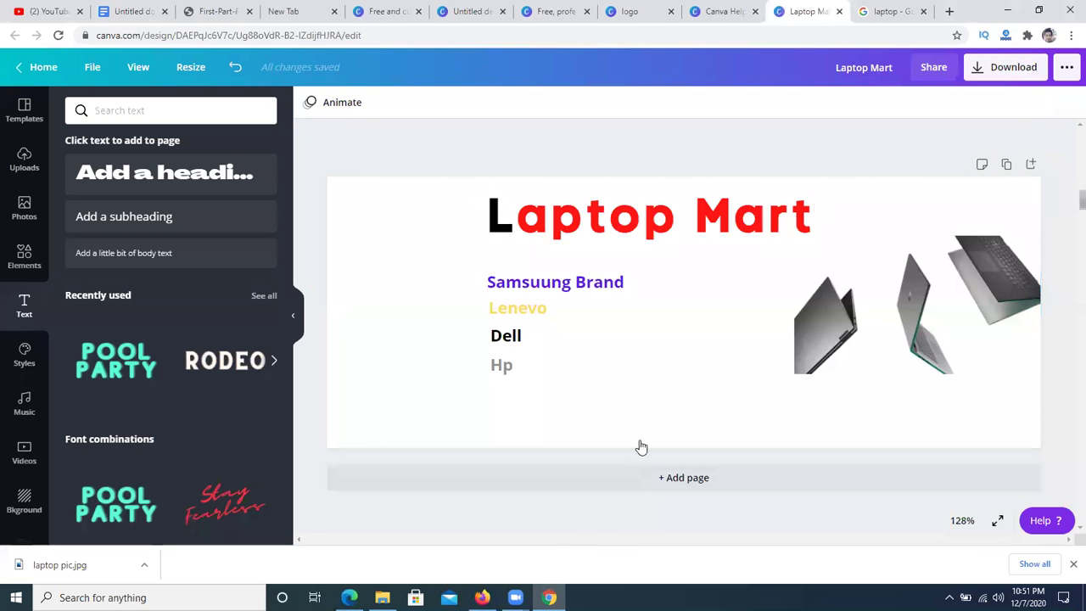
left_click(891, 11)
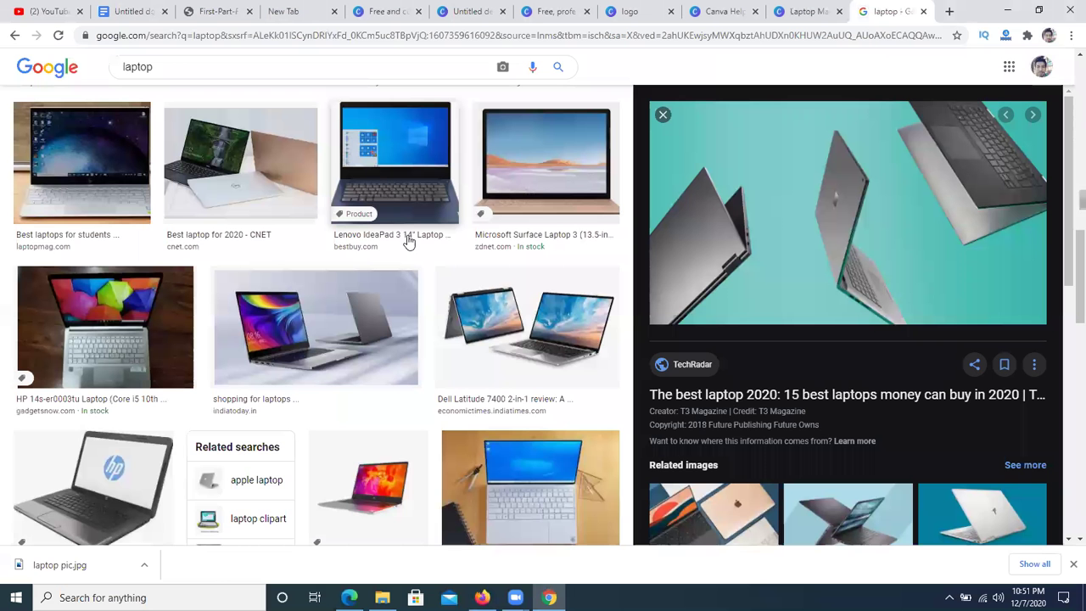
- Browse the Google Images results and preview laptop photos to find the blue-background student laptop
scroll(407, 242, "down", 2)
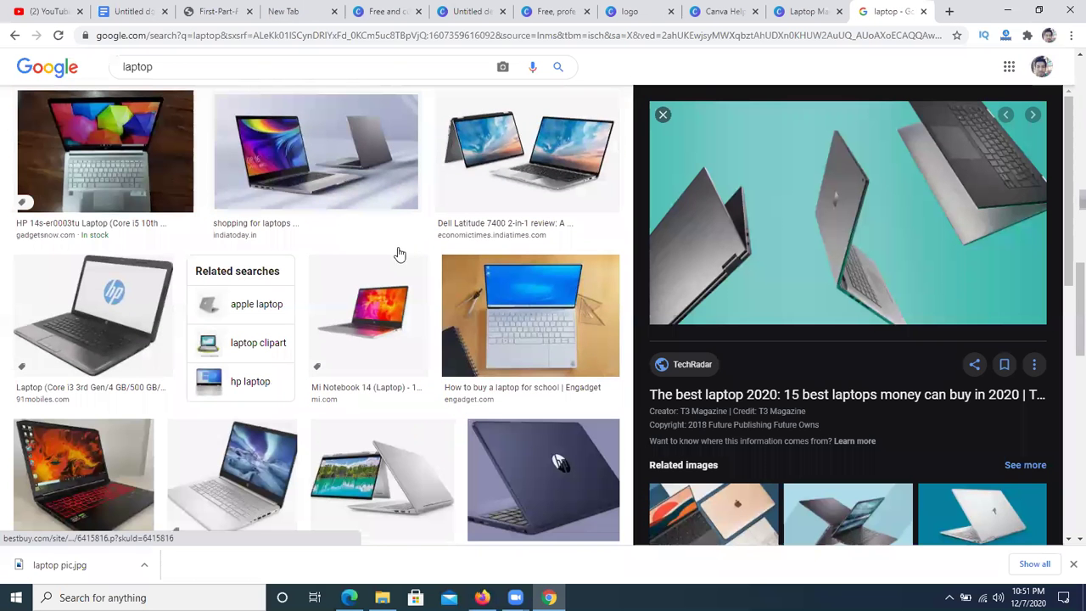
scroll(399, 254, "down", 3)
scroll(331, 255, "down", 6)
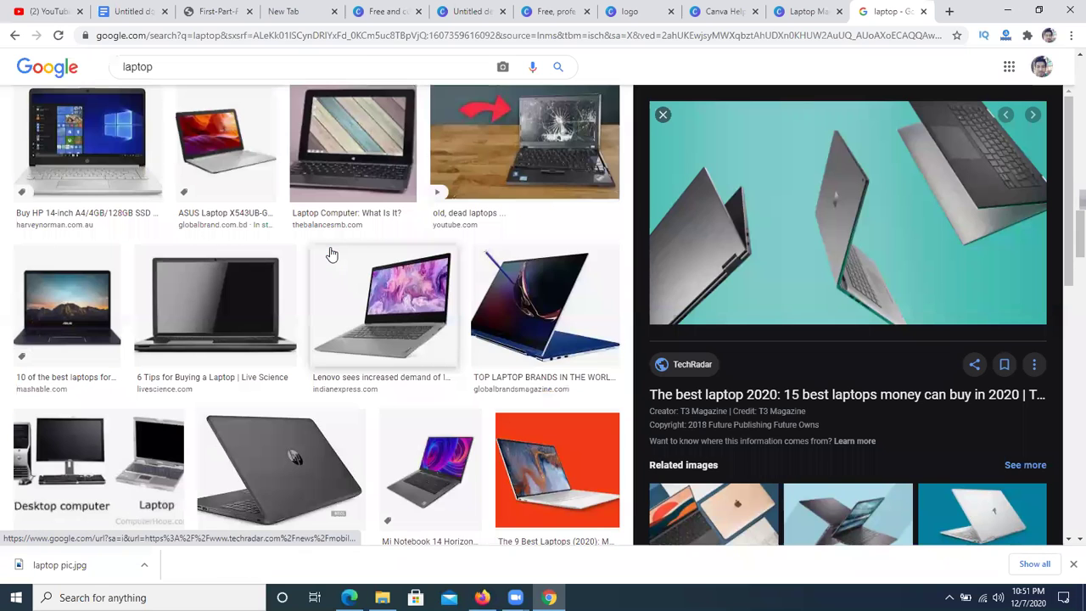
scroll(150, 314, "down", 4)
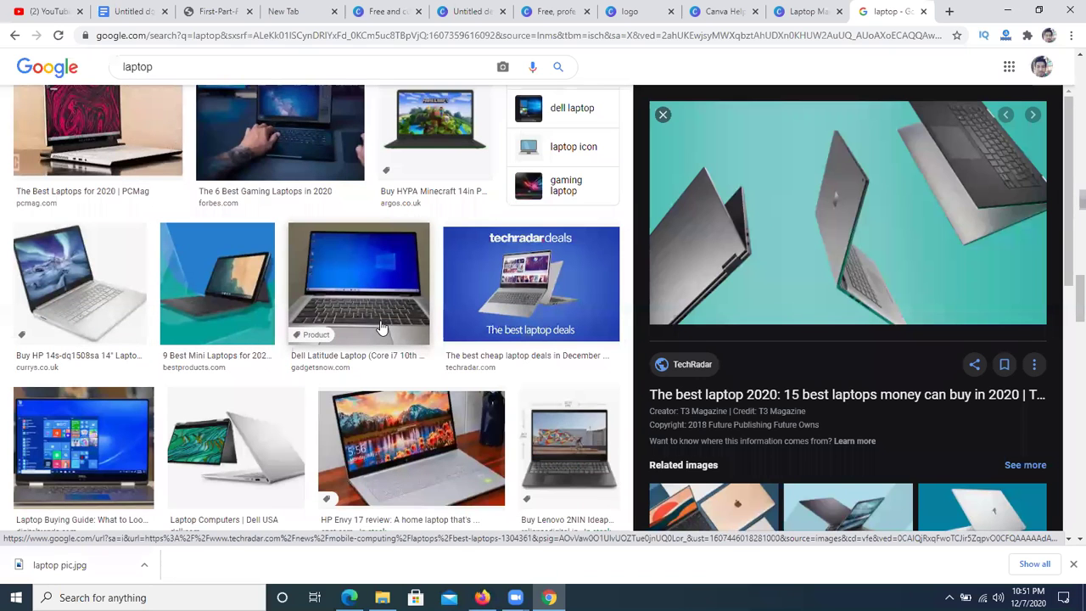
scroll(381, 328, "down", 2)
scroll(315, 322, "up", 2)
scroll(264, 308, "down", 2)
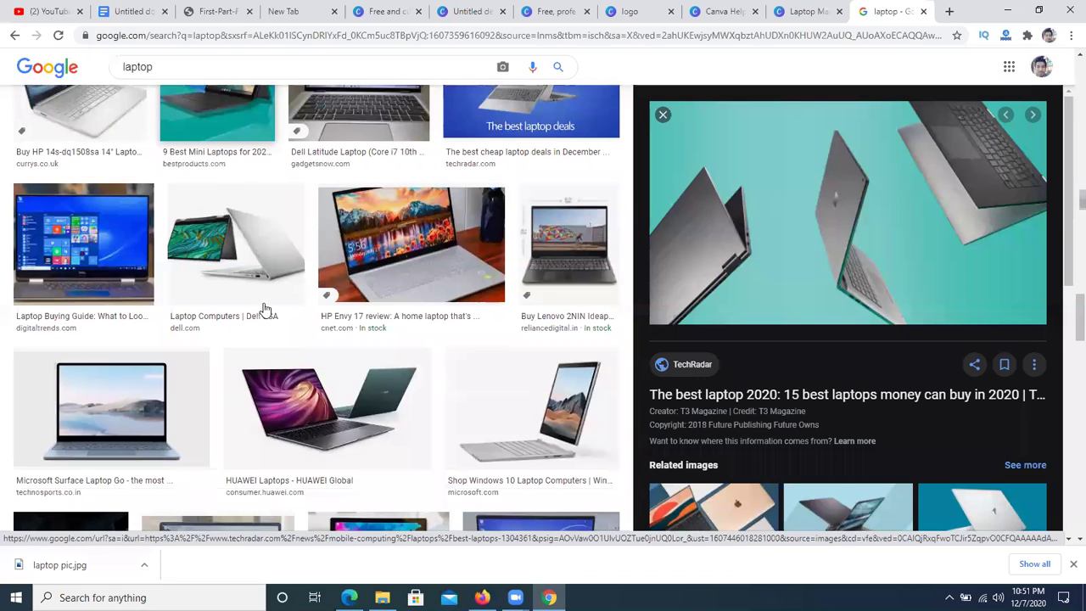
scroll(272, 308, "down", 3)
left_click(545, 318)
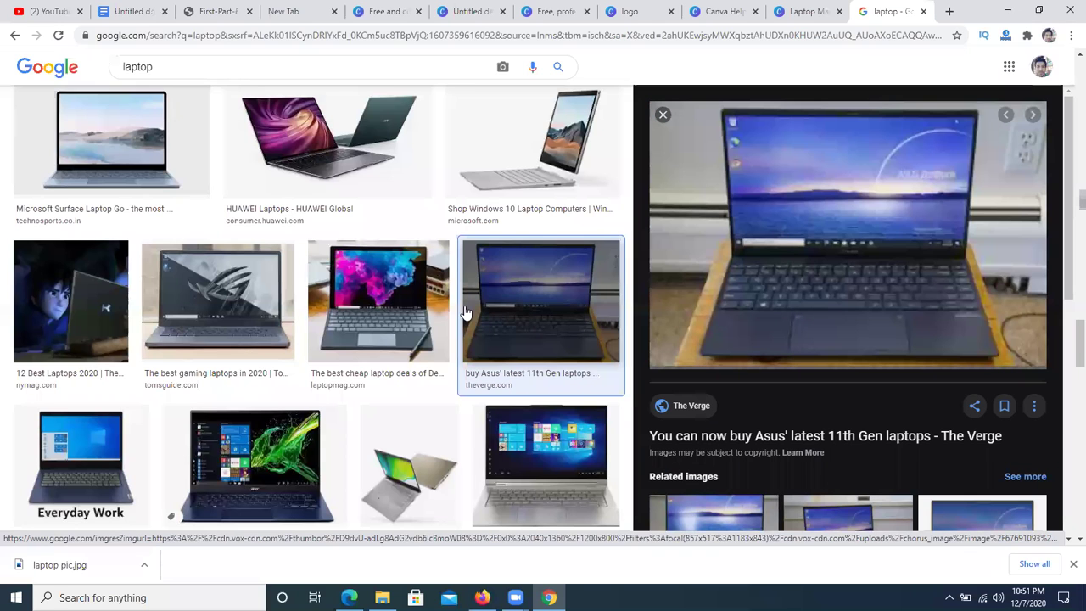
scroll(417, 314, "down", 4)
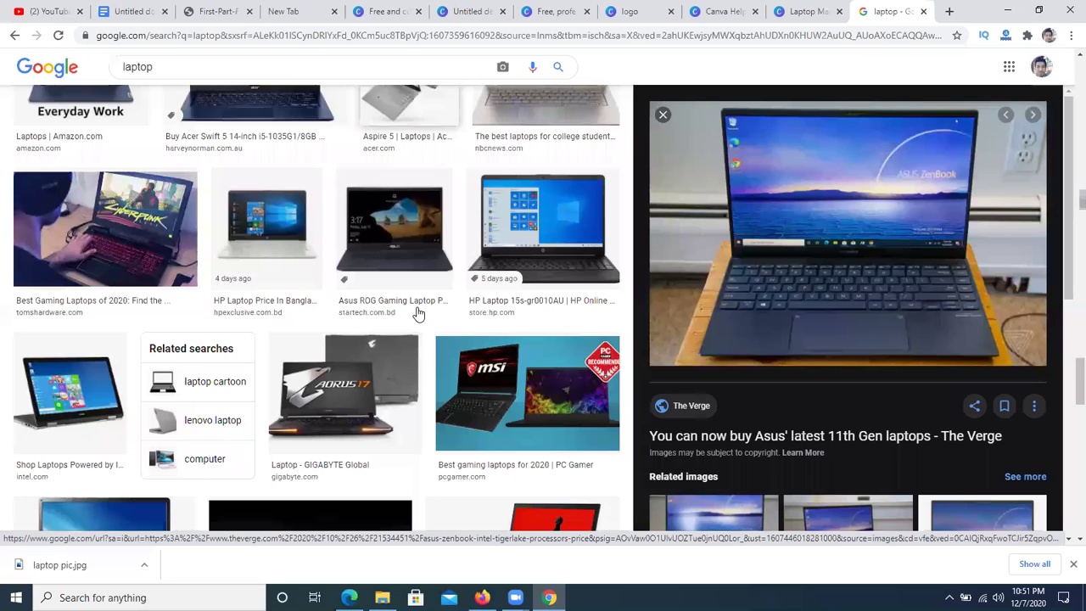
scroll(417, 315, "down", 3)
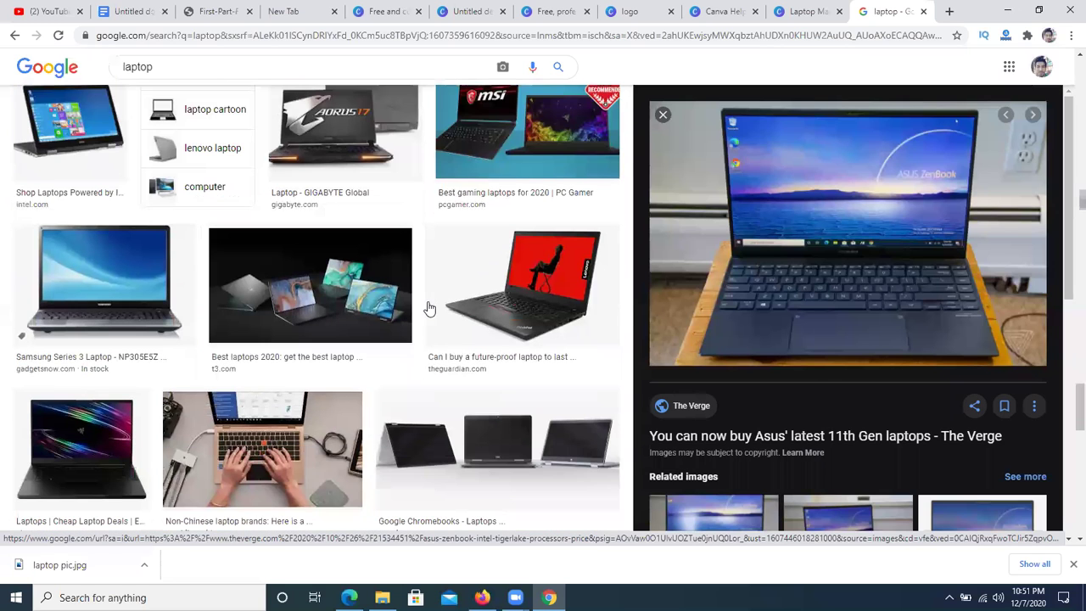
scroll(428, 308, "down", 2)
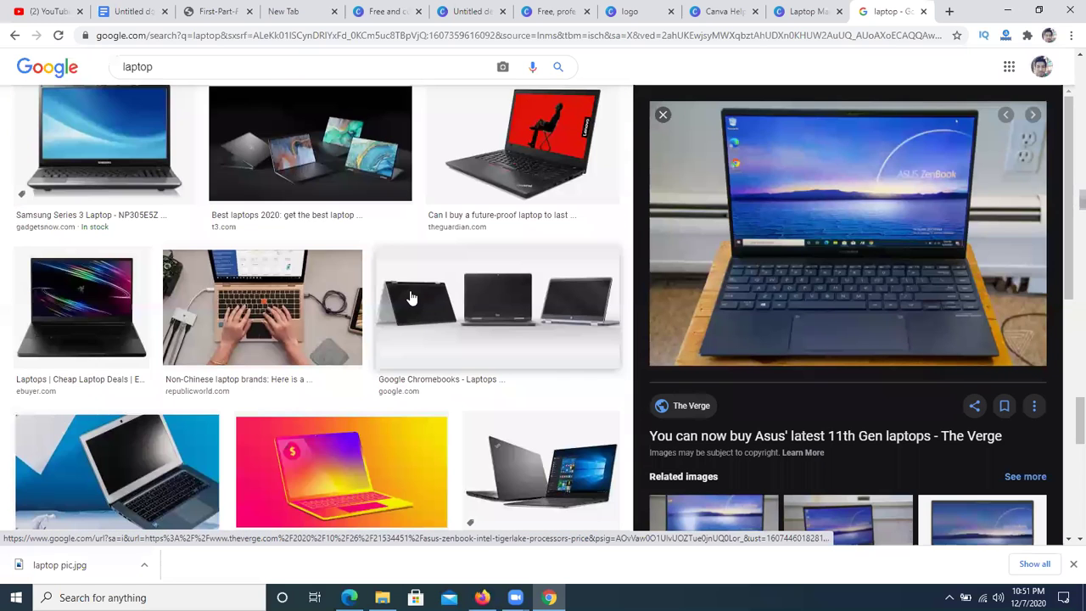
scroll(409, 295, "down", 4)
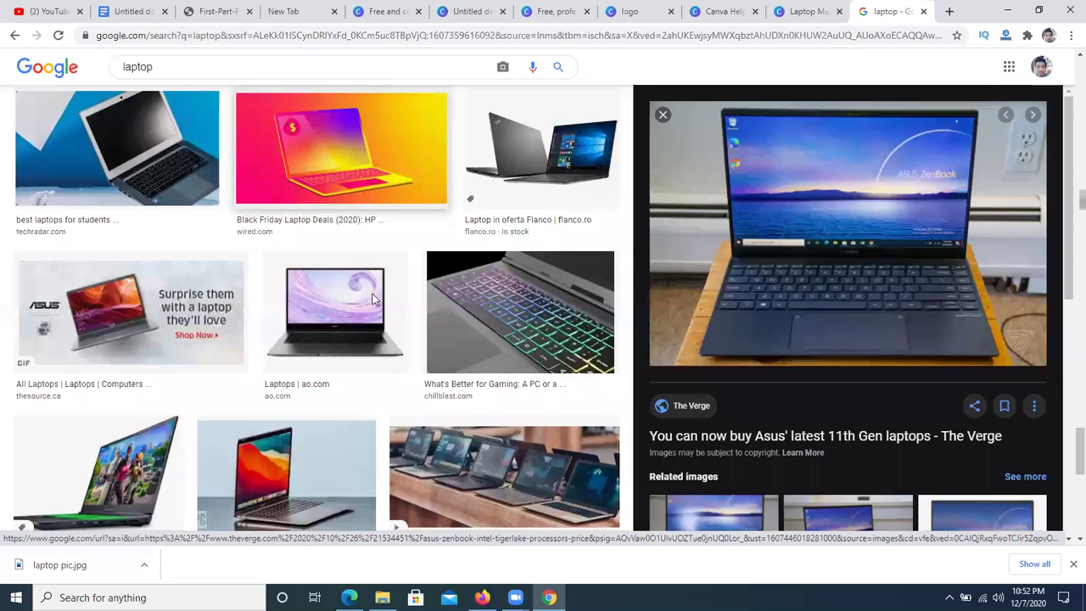
scroll(170, 230, "up", 1)
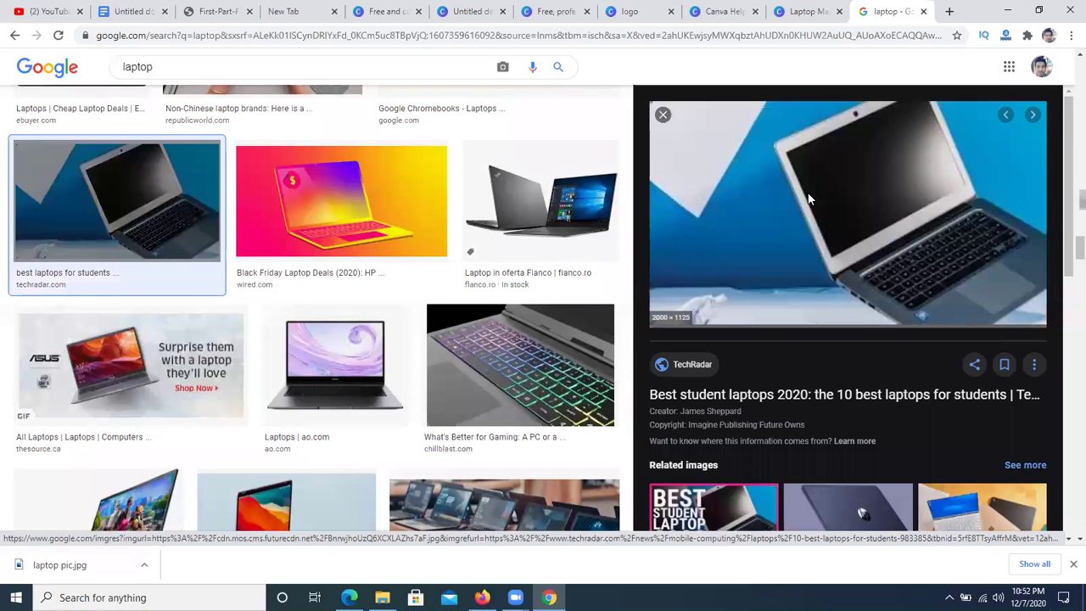
- Save the student laptop photo to the Desktop as laptop -2.jpg
right_click(810, 200)
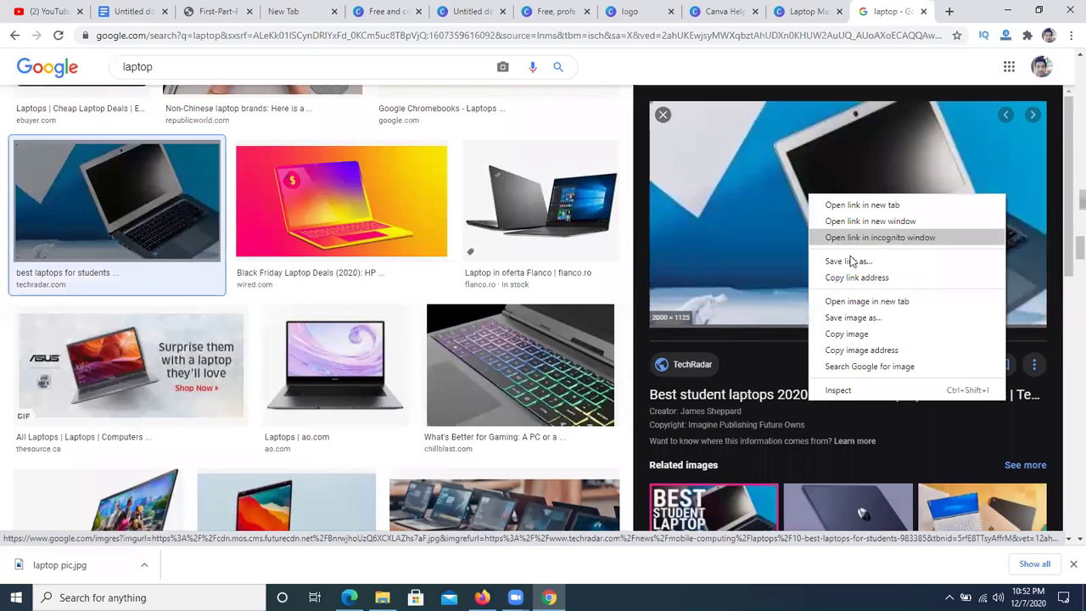
left_click(874, 317)
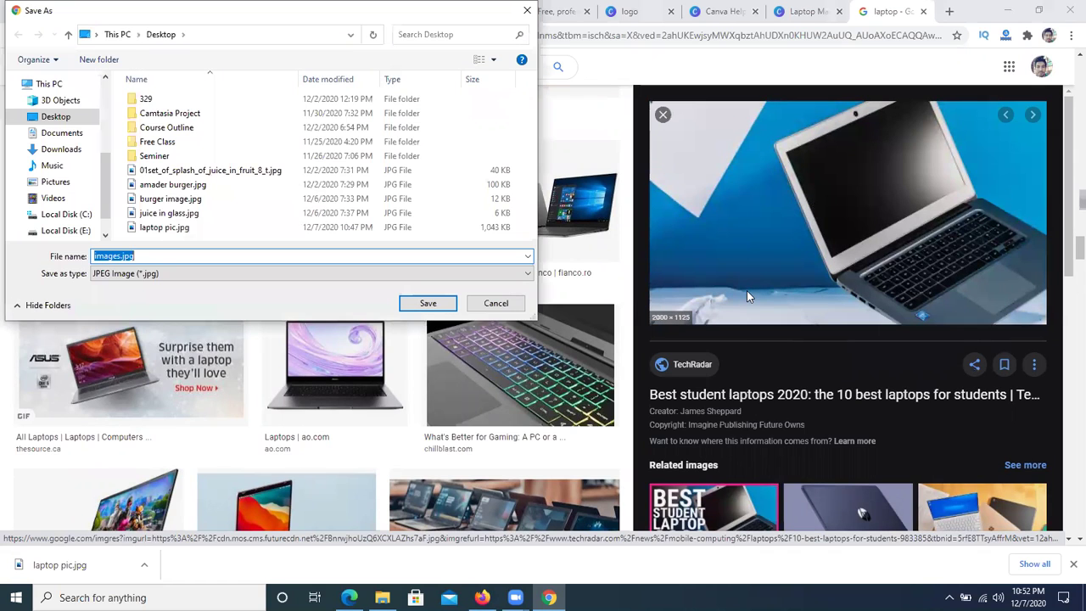
key("BackSpace")
type("laptop -2")
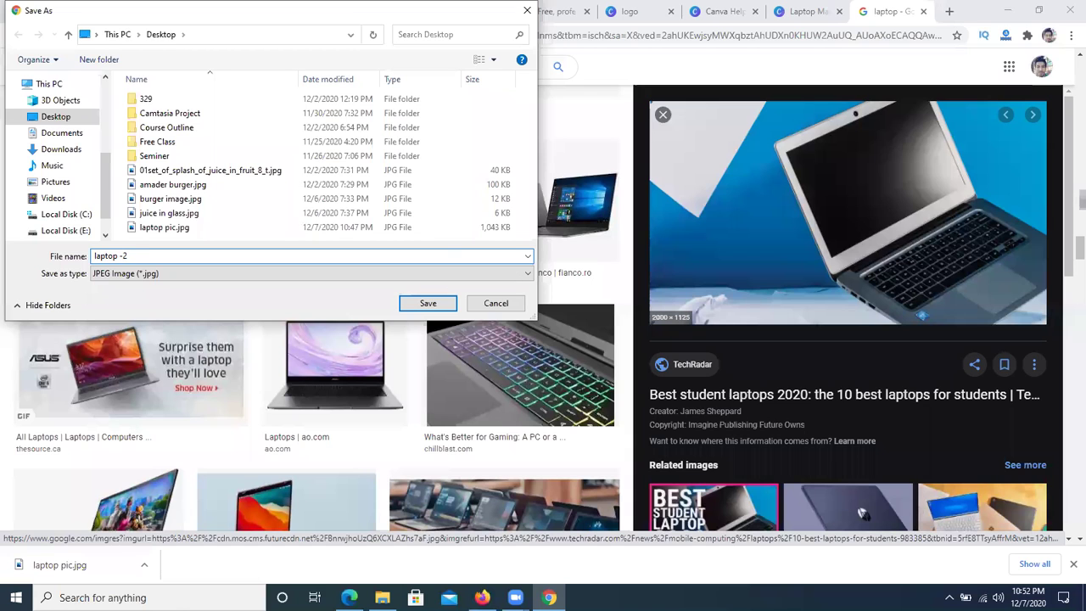
key("Return")
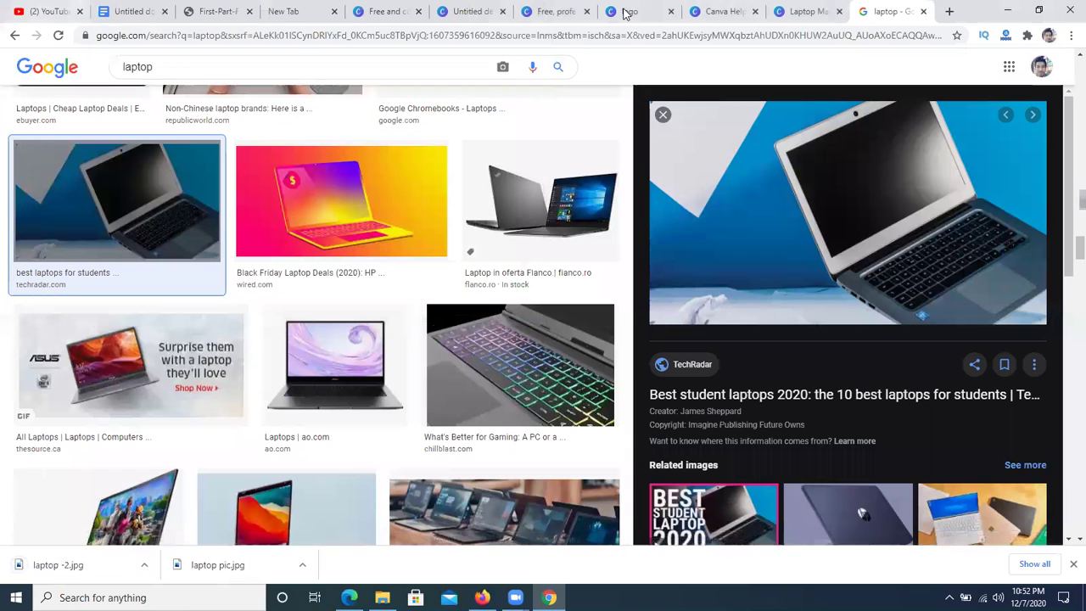
- Upload laptop -2.jpg from the Desktop into Canva Uploads and add it to the Laptop Mart cover
left_click(804, 11)
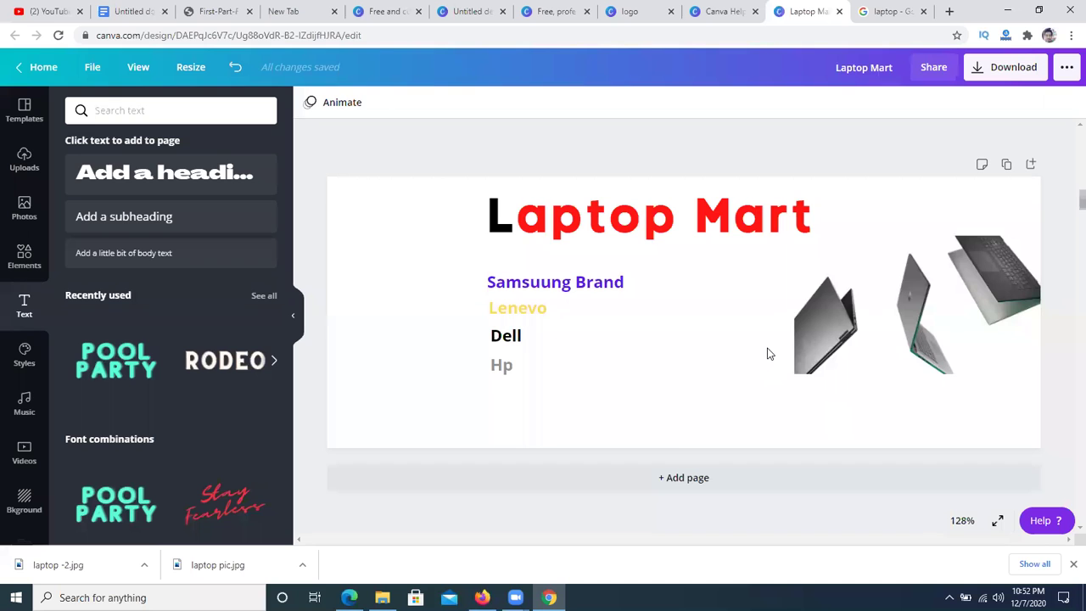
left_click(23, 163)
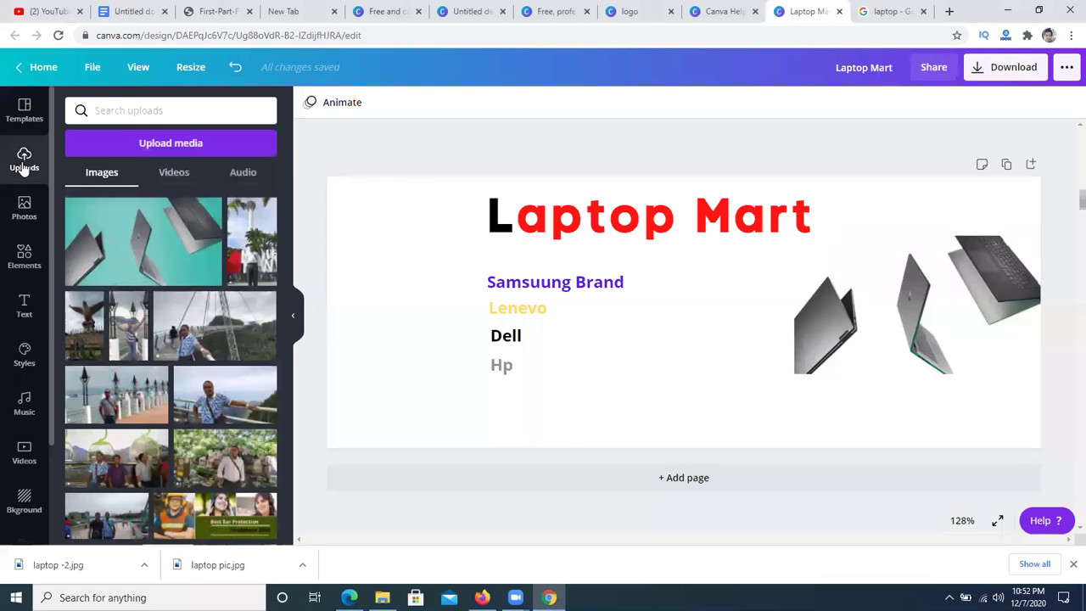
left_click(185, 146)
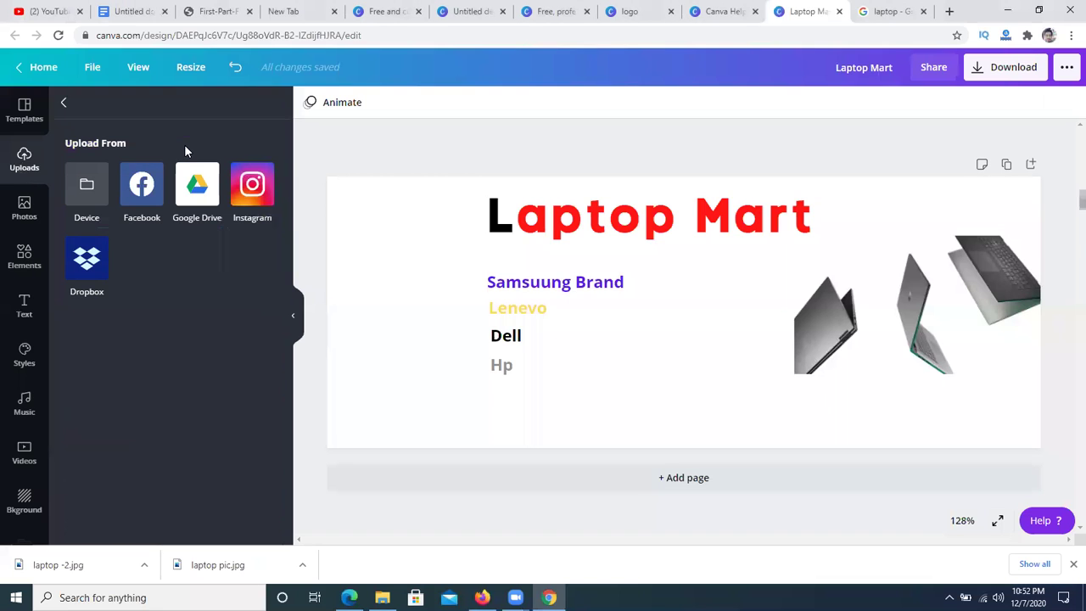
left_click(93, 192)
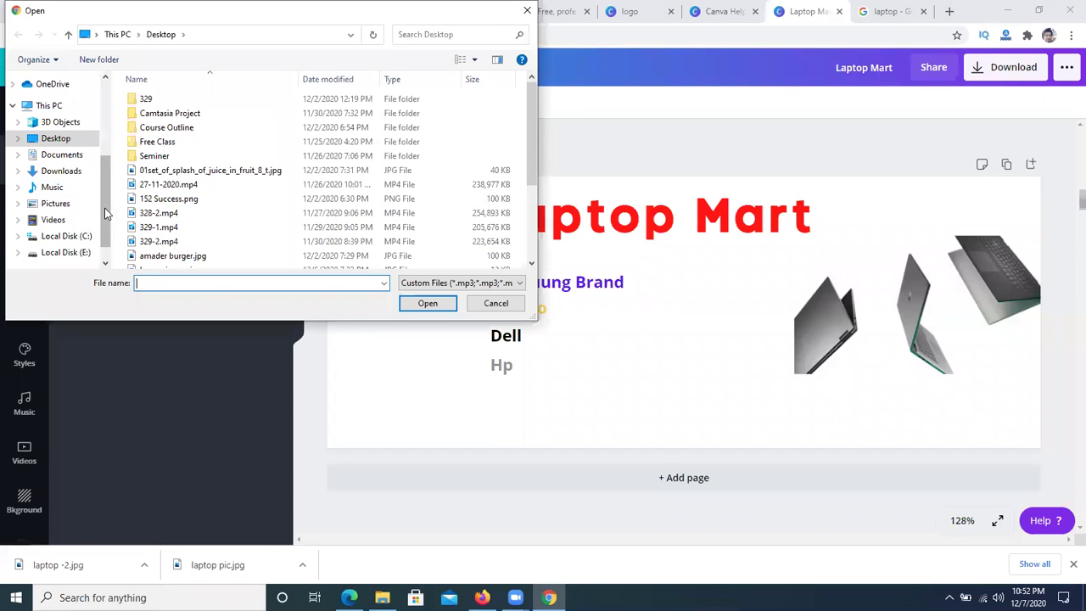
left_click(56, 138)
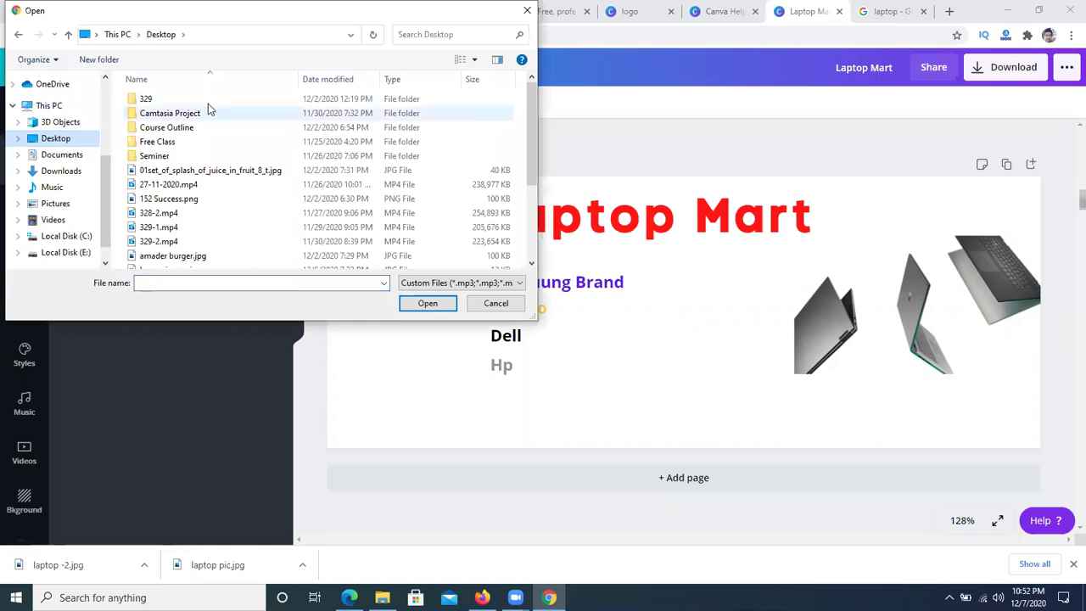
scroll(218, 127, "down", 2)
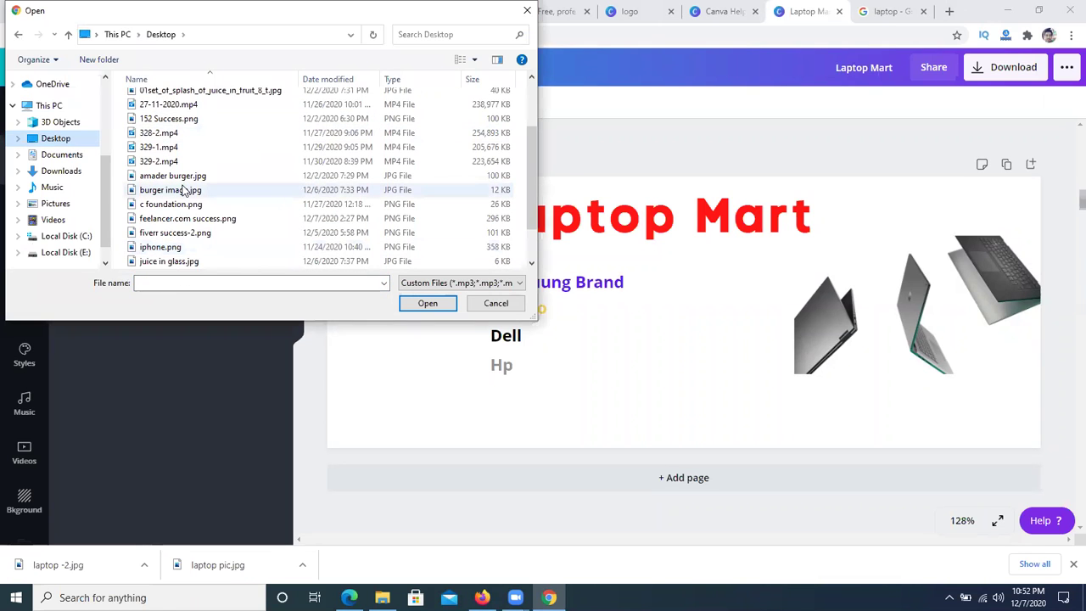
scroll(187, 194, "down", 1)
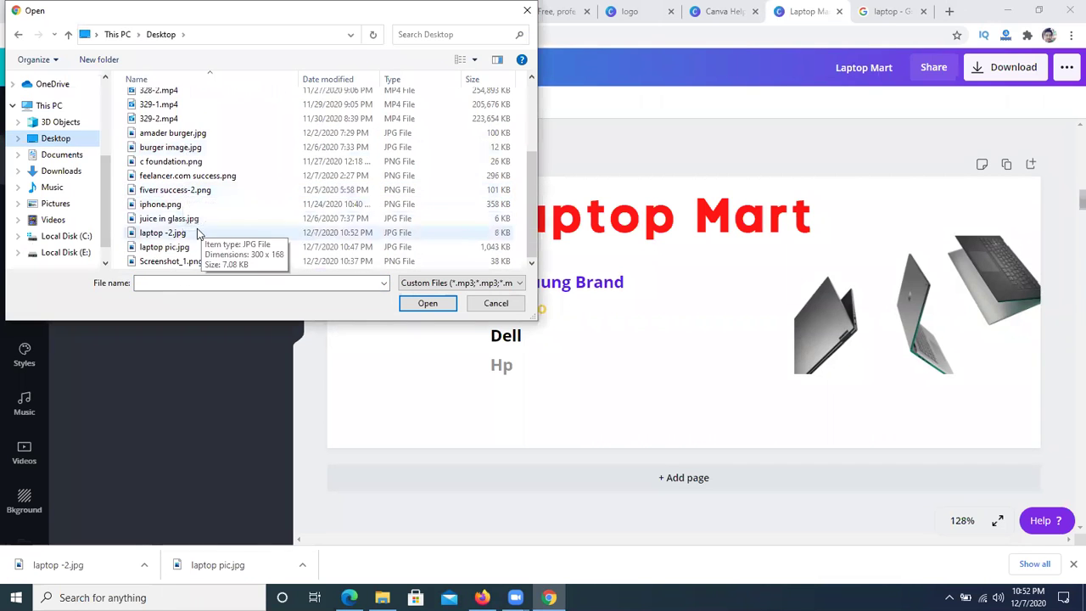
left_click(204, 232)
left_click(424, 306)
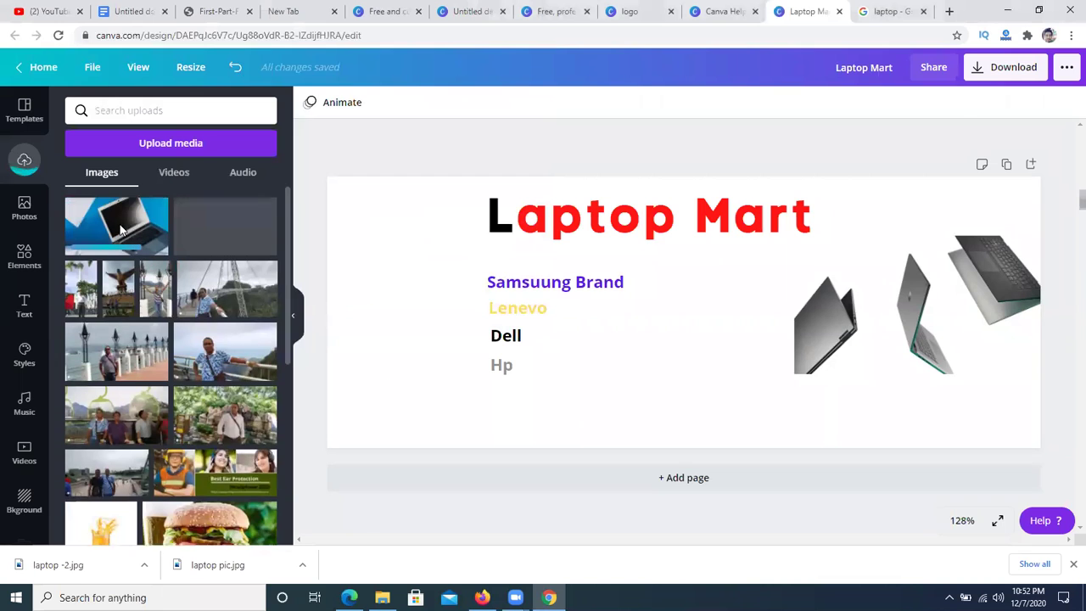
left_click(119, 226)
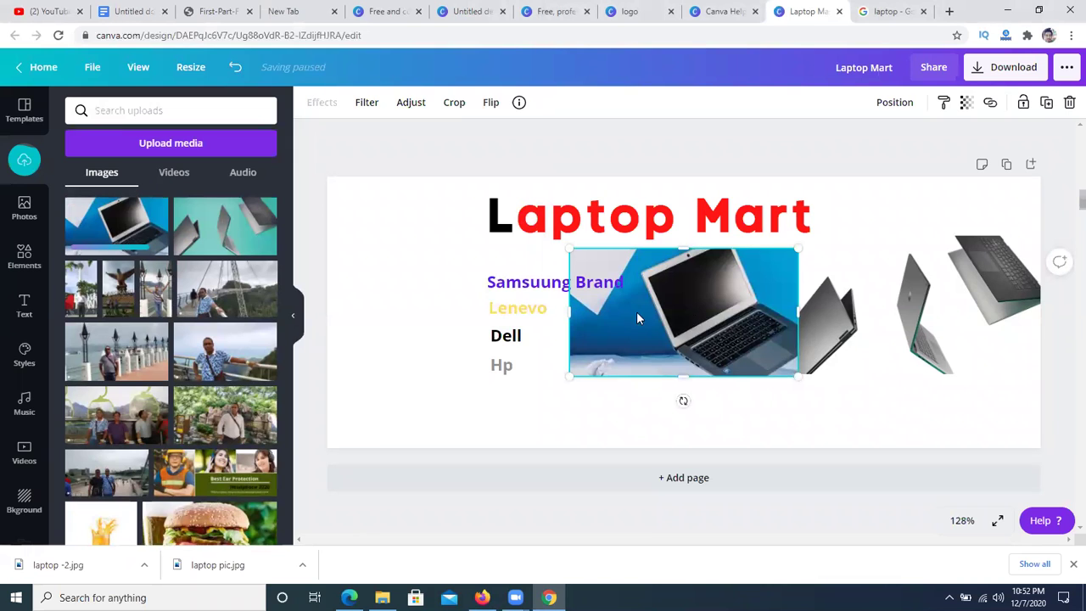
- Move the student laptop photo lower and strip its blue background with Background Remover
left_click_drag(646, 312, 653, 365)
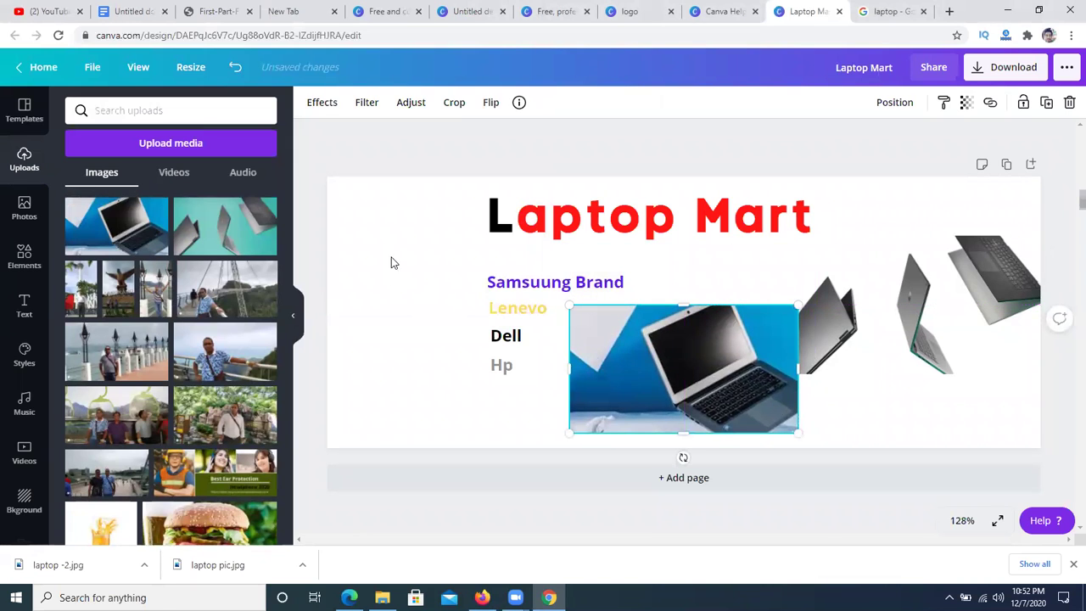
left_click(495, 297)
left_click(720, 393)
left_click(329, 108)
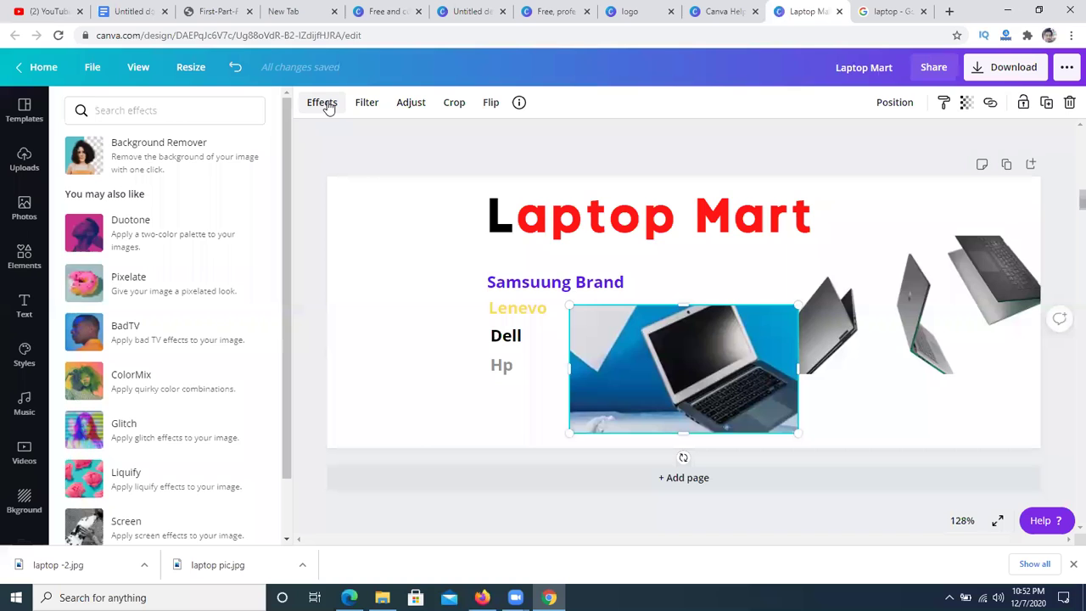
left_click(159, 163)
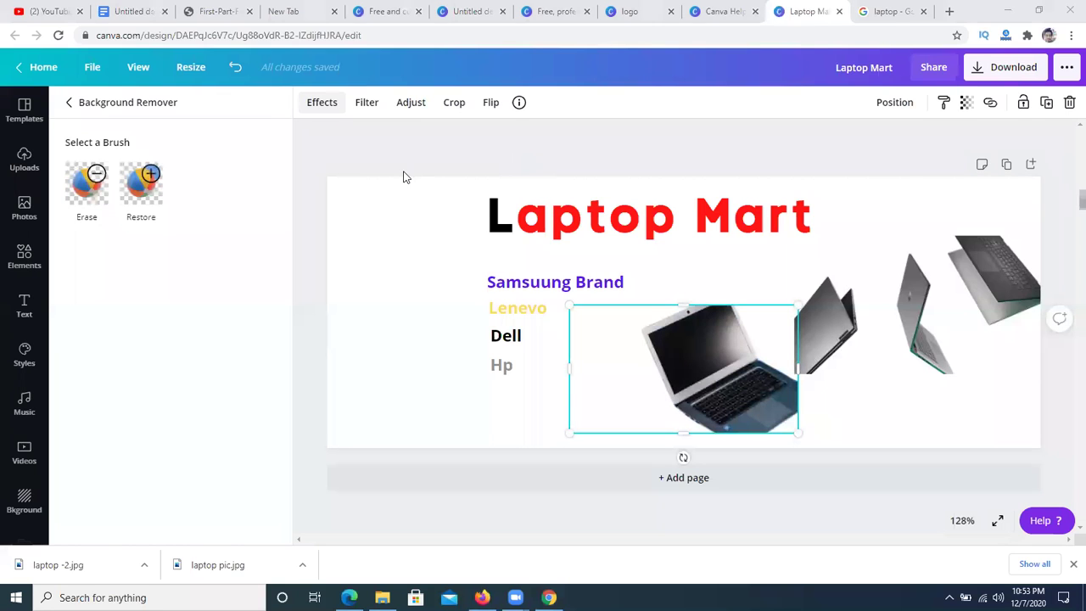
left_click(776, 355)
- Position the cut-out laptop beside the brand list and stretch it slightly taller
left_click(755, 224)
left_click(734, 331)
left_click_drag(734, 330, 721, 301)
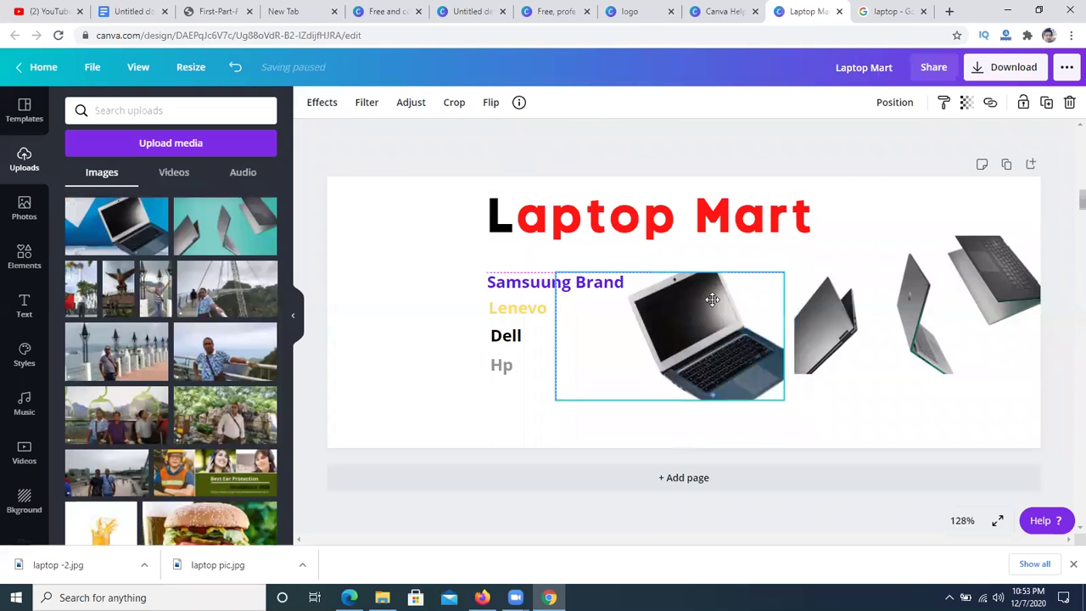
left_click_drag(676, 271, 676, 258)
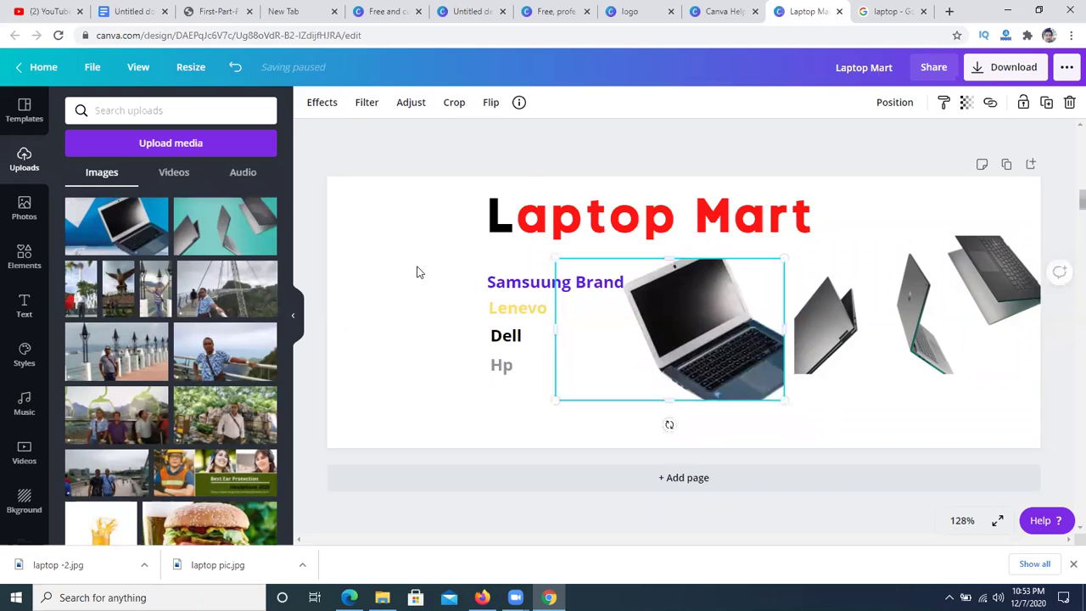
left_click(417, 271)
left_click(769, 342)
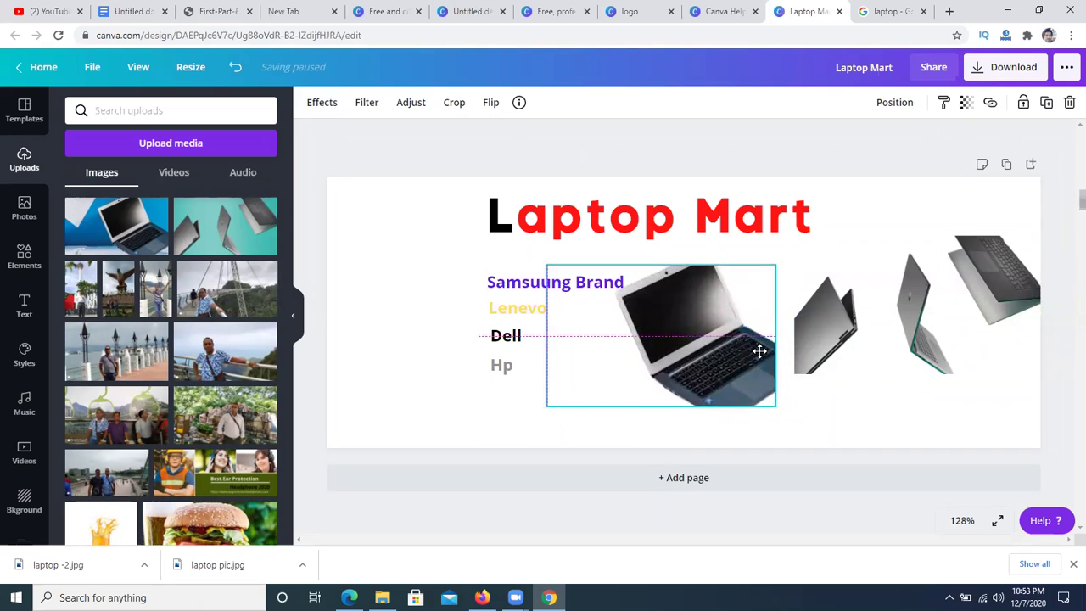
left_click(379, 267)
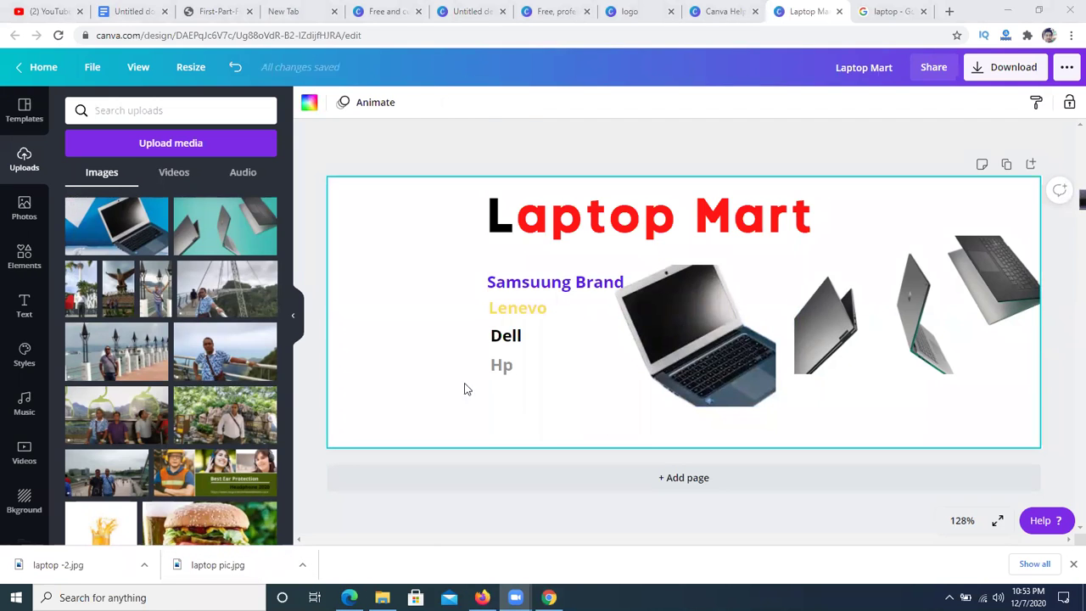
- Add a subheading reading 'Panthapath,Dhaka' at the cover's bottom-left, below the brand list
left_click(24, 307)
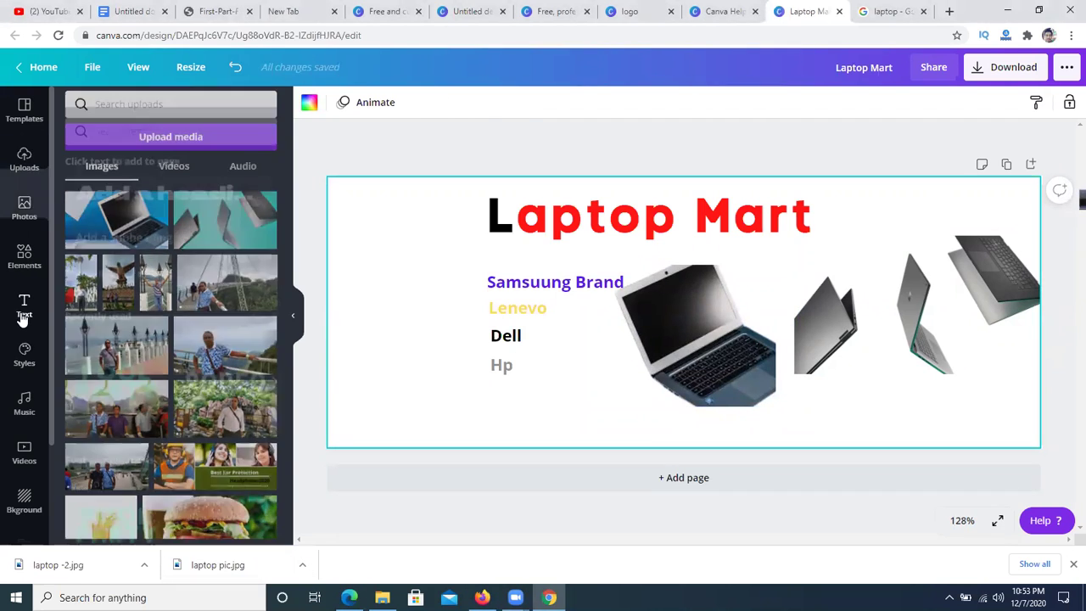
left_click(124, 216)
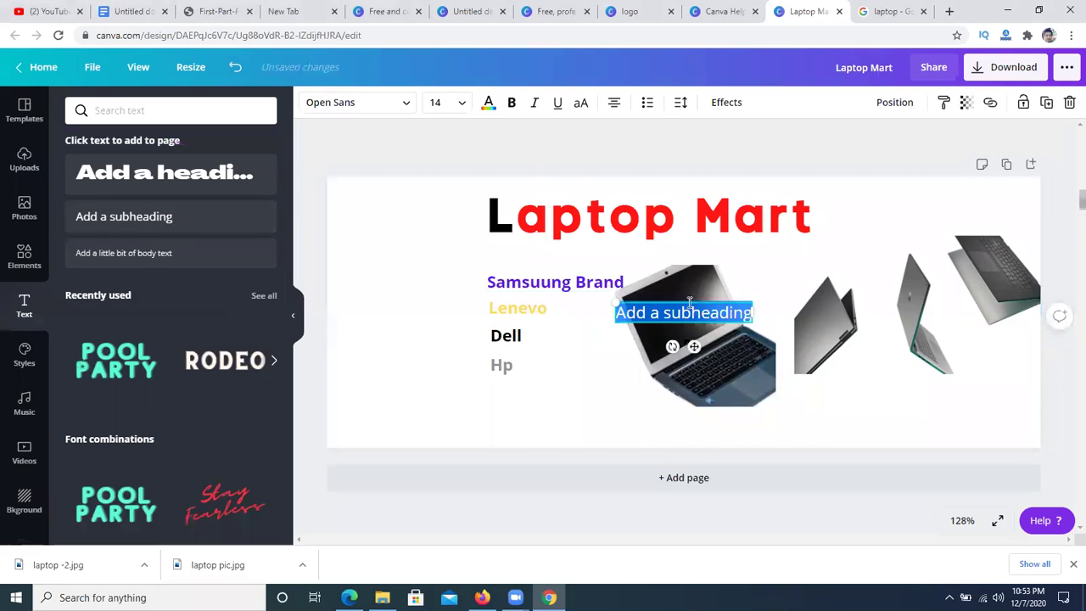
left_click_drag(682, 305, 546, 396)
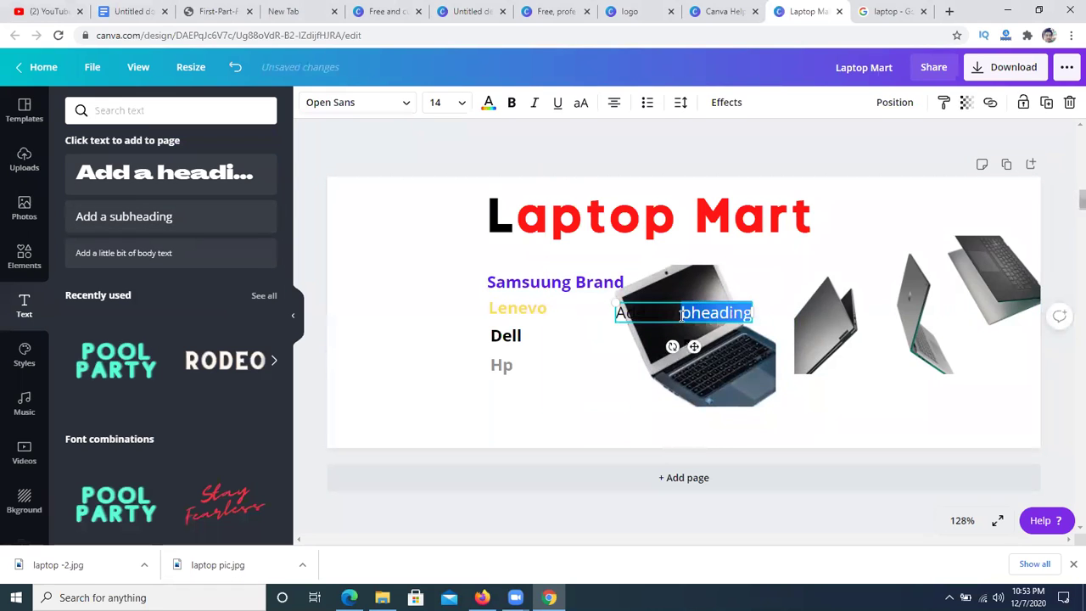
left_click_drag(671, 301, 539, 419)
key("BackSpace")
key("BackSpace")
key("BackSpace")
key("BackSpace")
key("BackSpace")
key("BackSpace")
key("BackSpace")
key("BackSpace")
key("BackSpace")
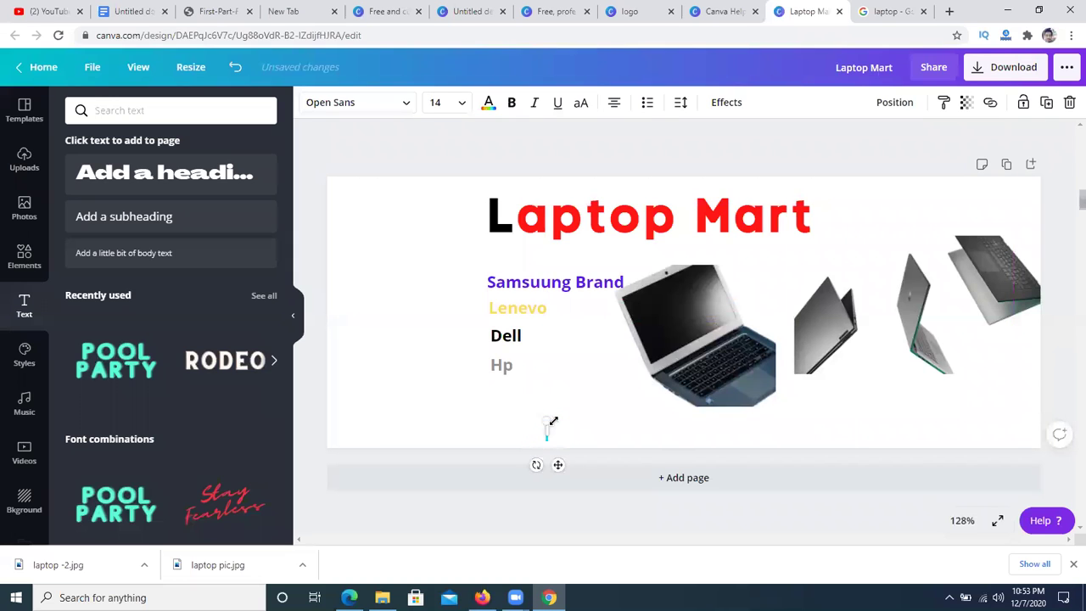
type("D")
key("BackSpace")
type("Panthapath,Dhaka")
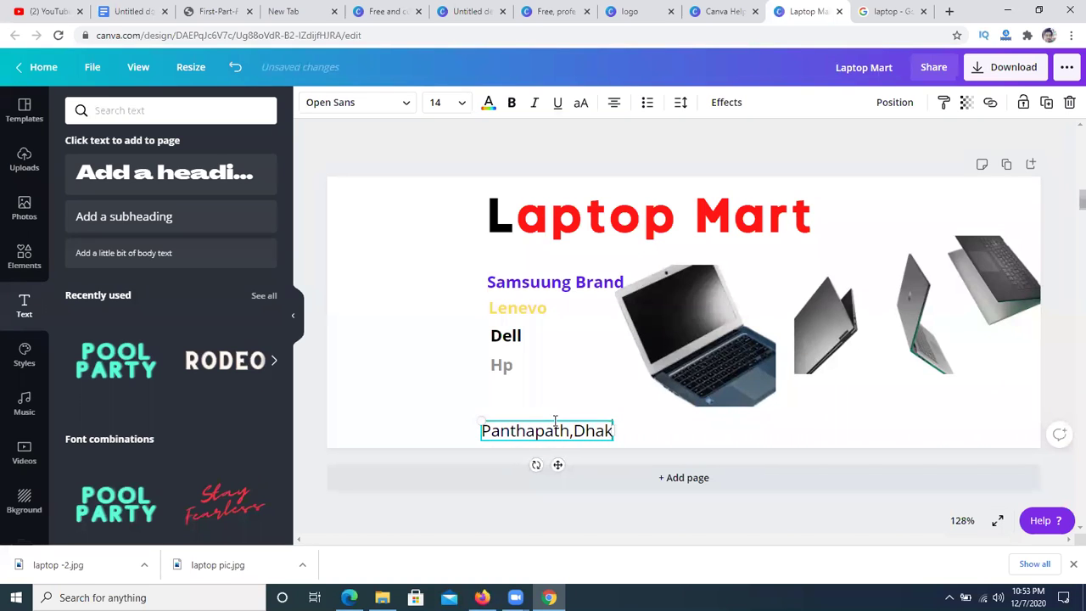
left_click(417, 403)
left_click_drag(500, 435, 415, 437)
left_click(380, 376)
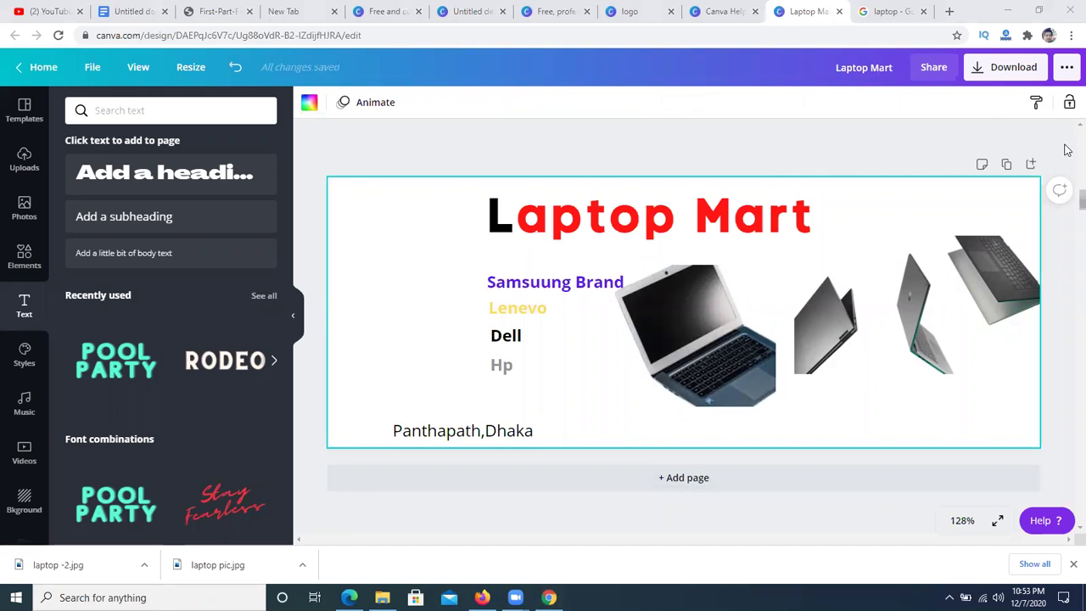
- Search Elements for 'location' and add the red location pin to the cover
left_click(17, 254)
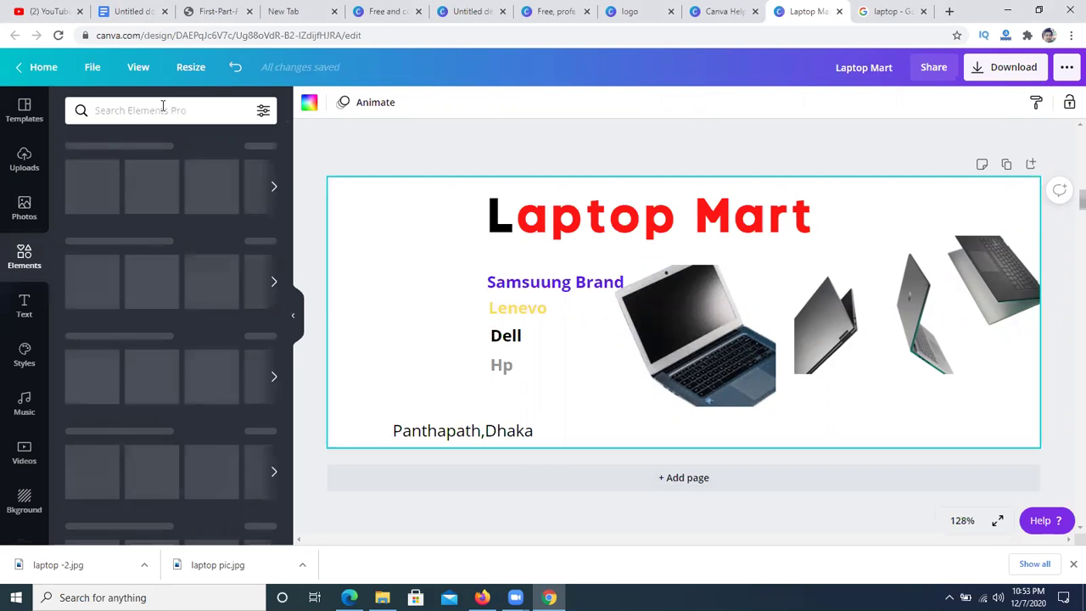
left_click(163, 108)
type("locati")
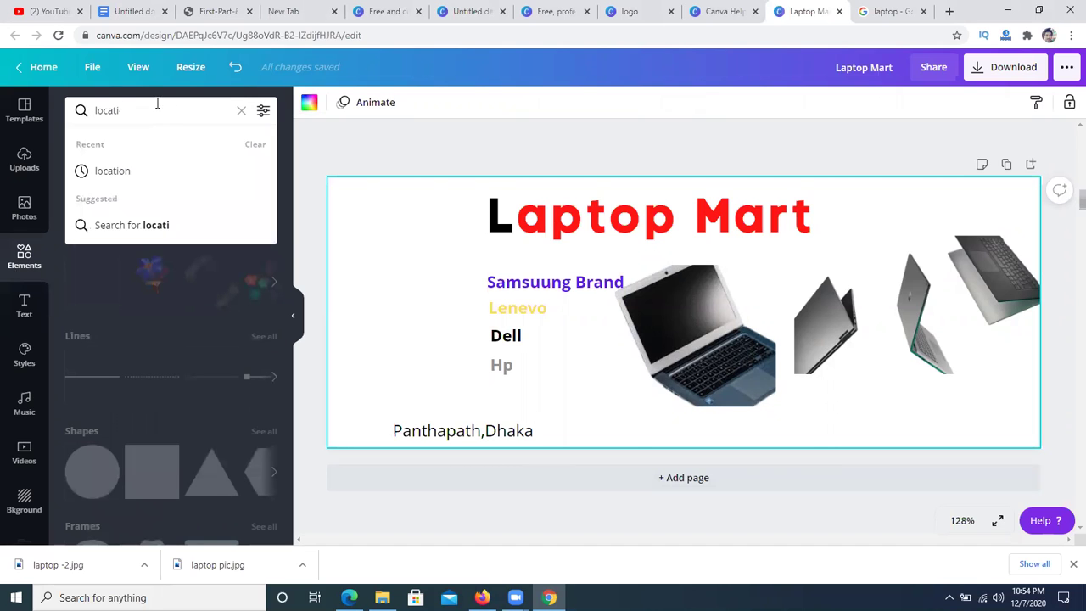
left_click(112, 172)
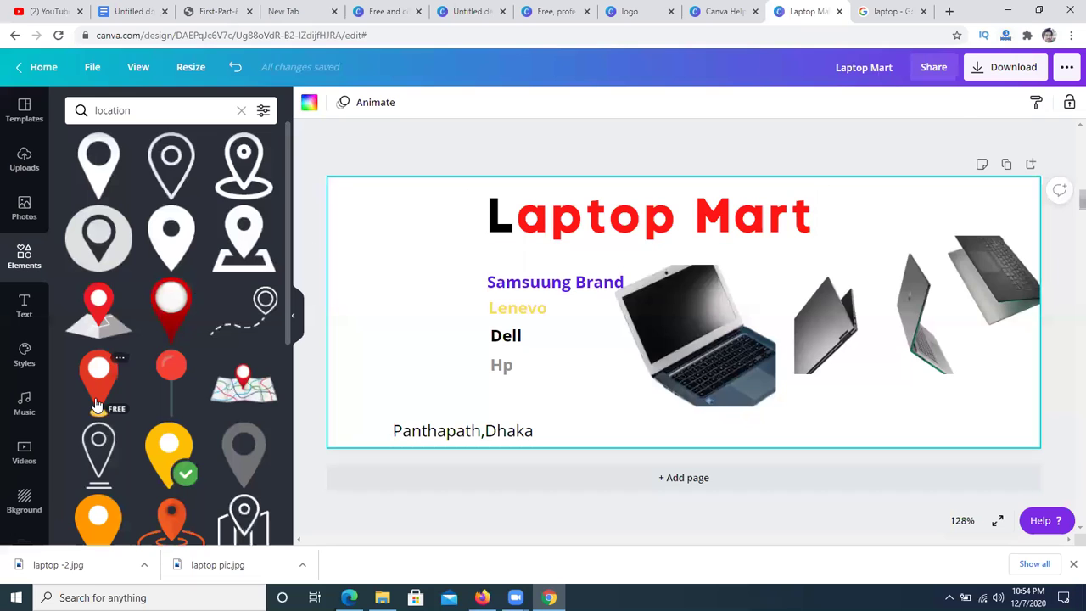
left_click(95, 384)
- Shrink the red pin and place it just left of the Panthapath,Dhaka address
left_click_drag(660, 304, 365, 361)
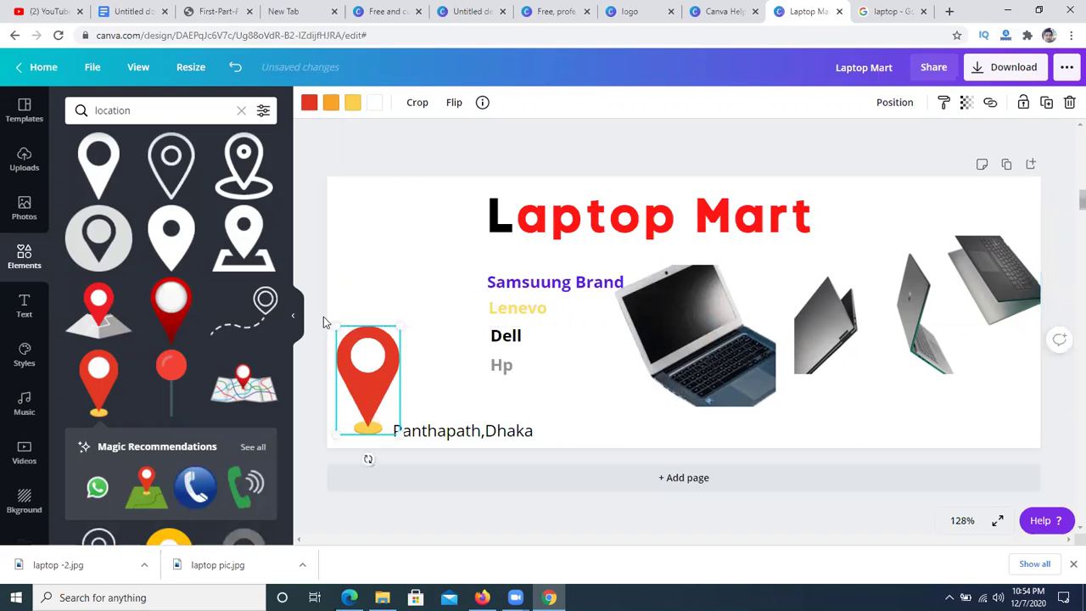
left_click_drag(332, 322, 360, 391)
left_click(404, 290)
left_click_drag(341, 381, 372, 399)
left_click(395, 357)
left_click(377, 407)
left_click_drag(382, 439, 365, 418)
left_click(375, 380)
left_click(432, 263)
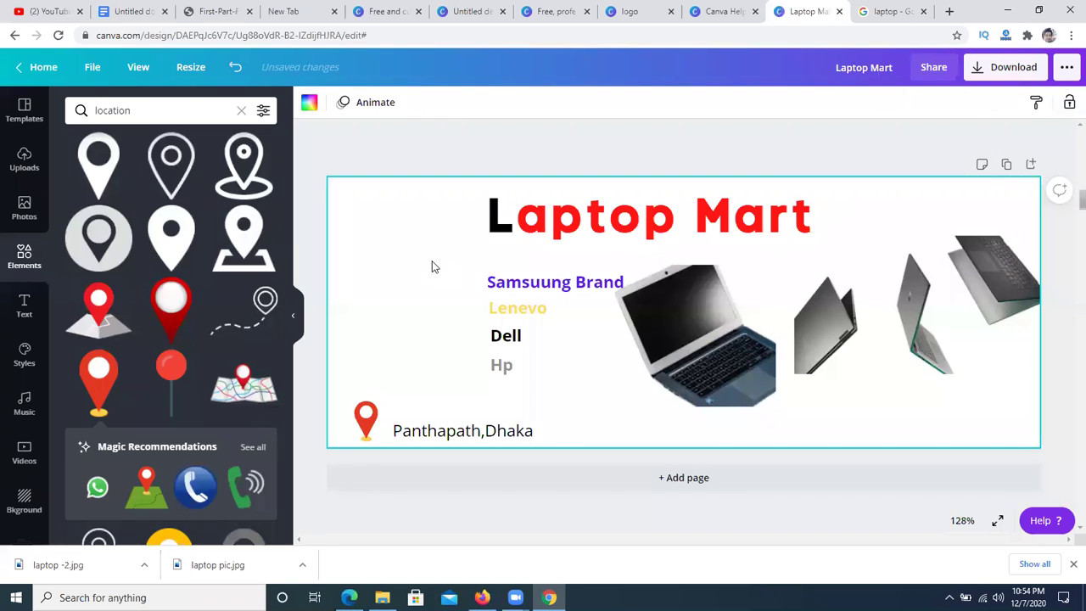
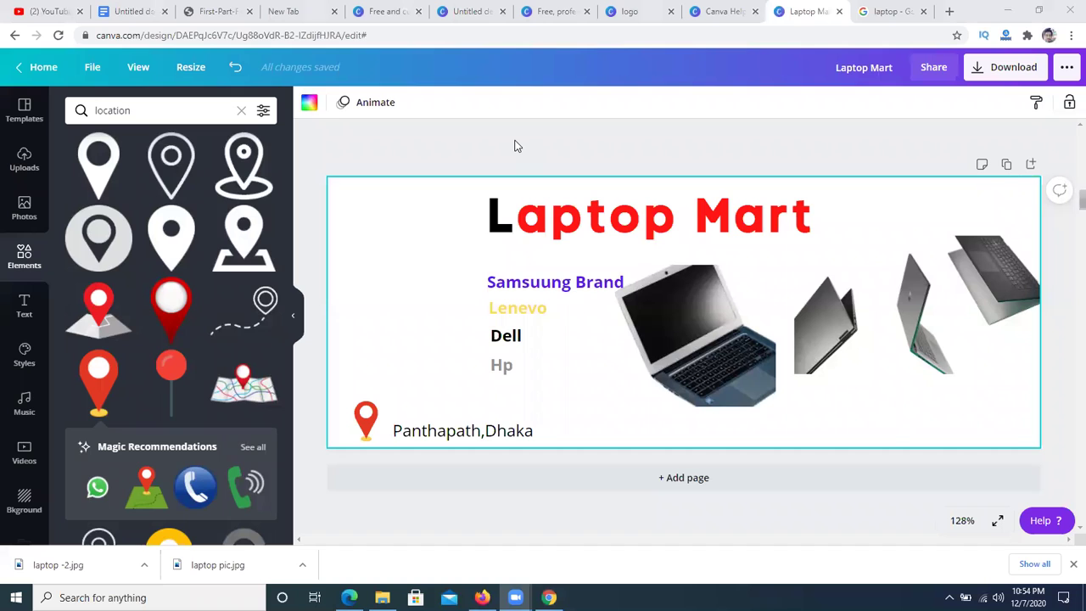
- Add the shop's phone number as a bold subheading at the cover's lower right
left_click(140, 110)
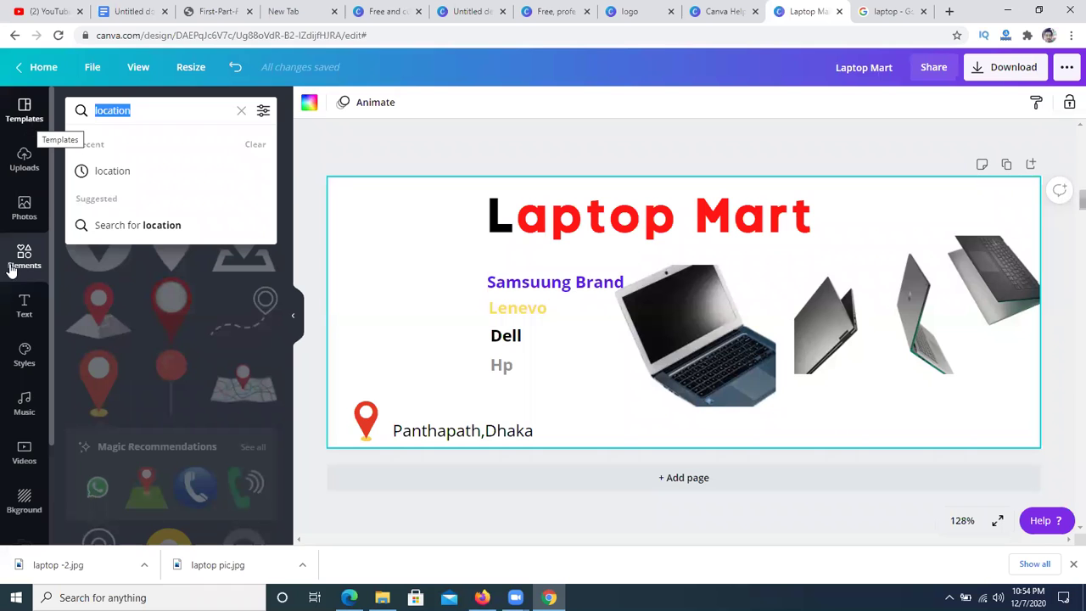
left_click(23, 305)
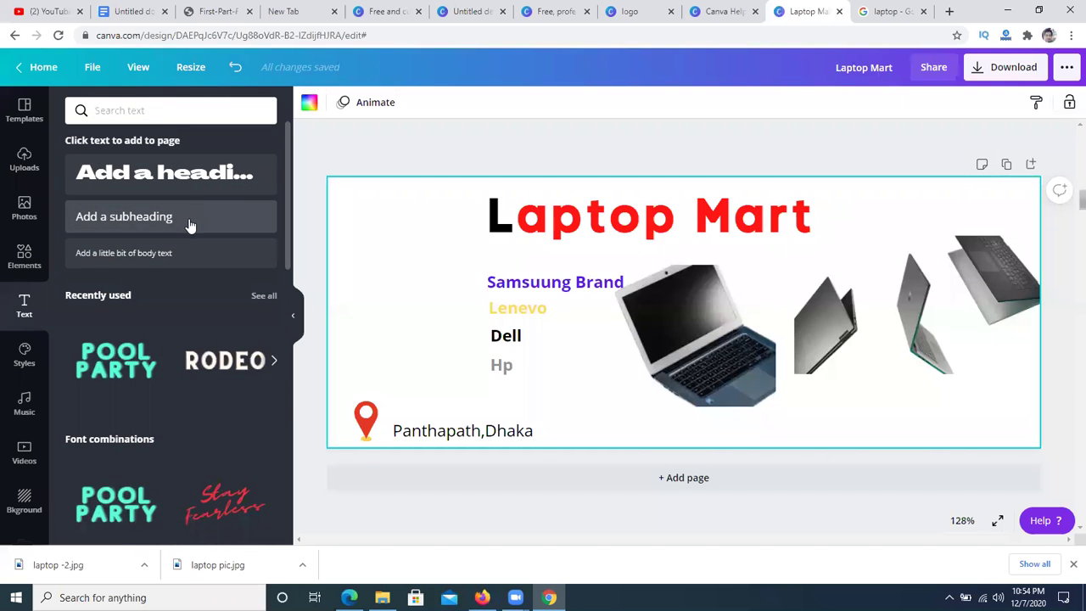
left_click(212, 226)
left_click_drag(658, 297, 864, 408)
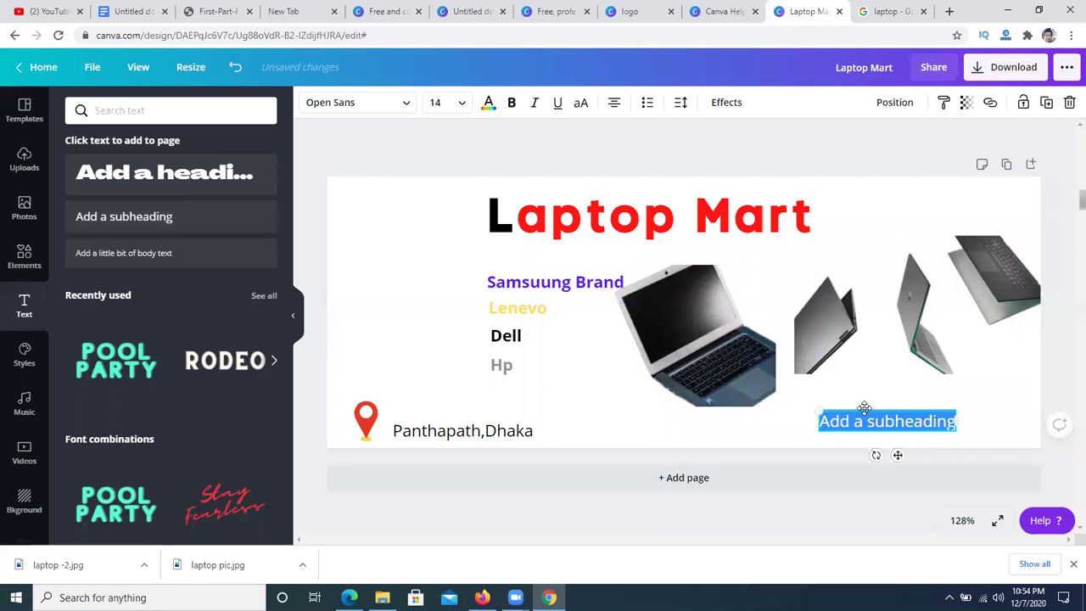
key("BackSpace")
type("68585858585")
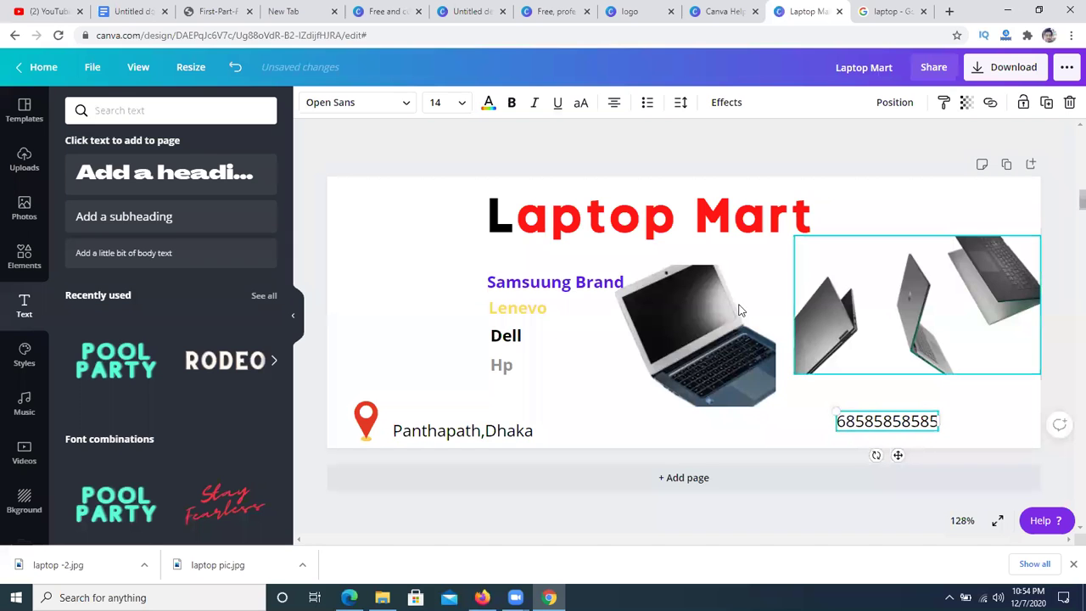
left_click(425, 273)
left_click_drag(899, 424, 918, 436)
left_click(376, 268)
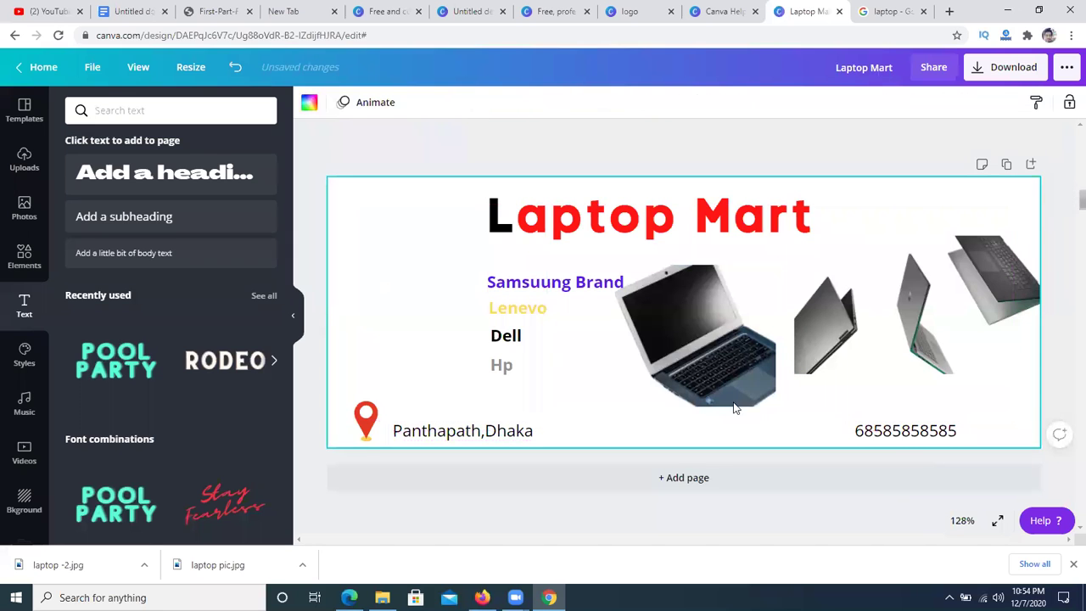
left_click(914, 432)
left_click(511, 102)
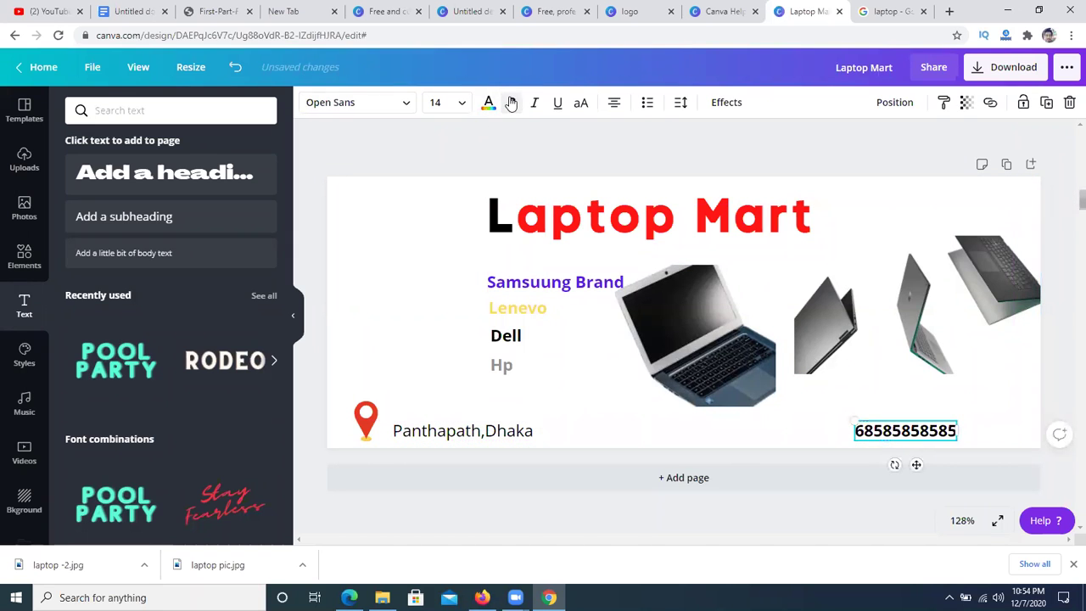
- Make the Panthapath,Dhaka address text bold
left_click(464, 431)
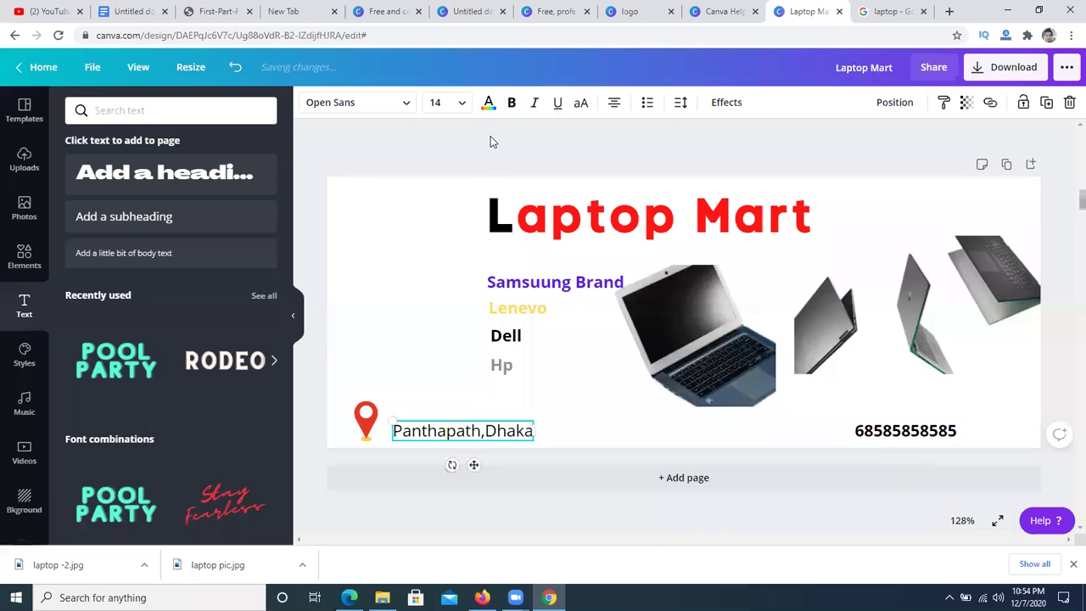
left_click(512, 102)
left_click(825, 437)
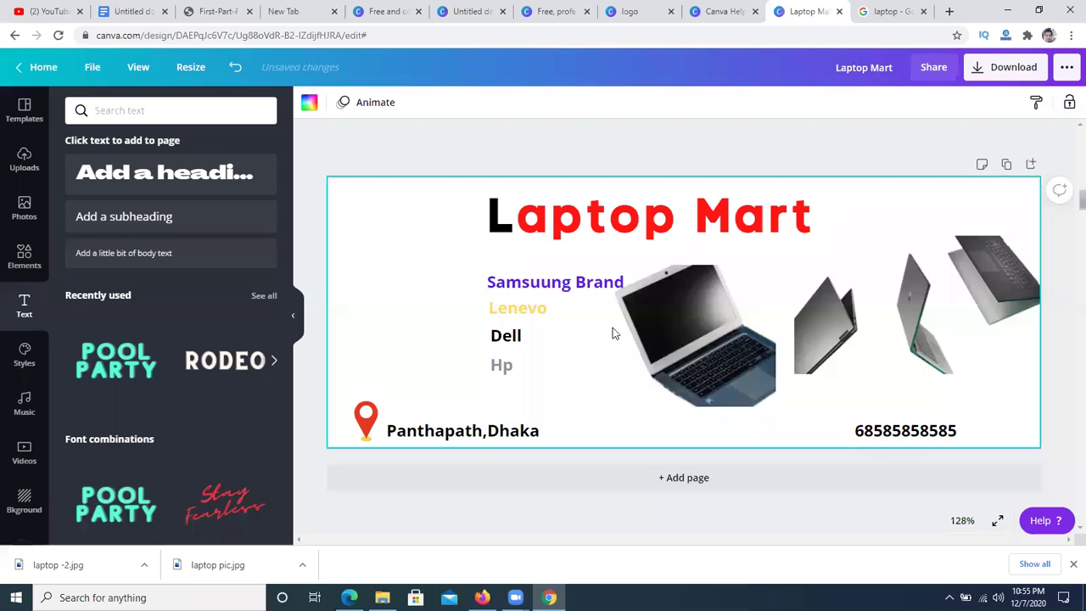
left_click(509, 151)
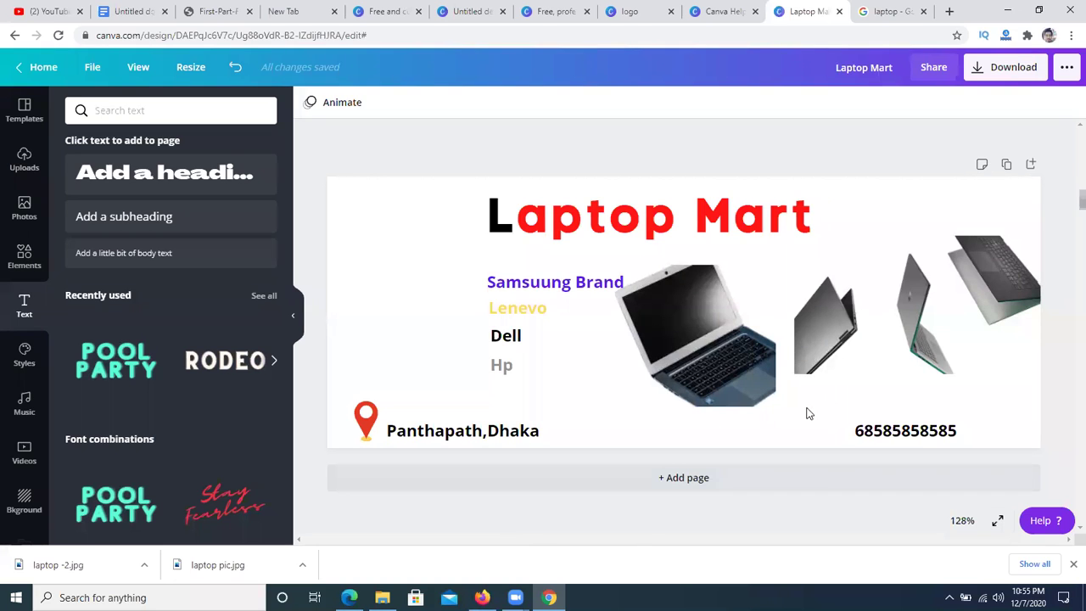
- Replace the location search in Elements with a search for 'phone' graphics
left_click(19, 268)
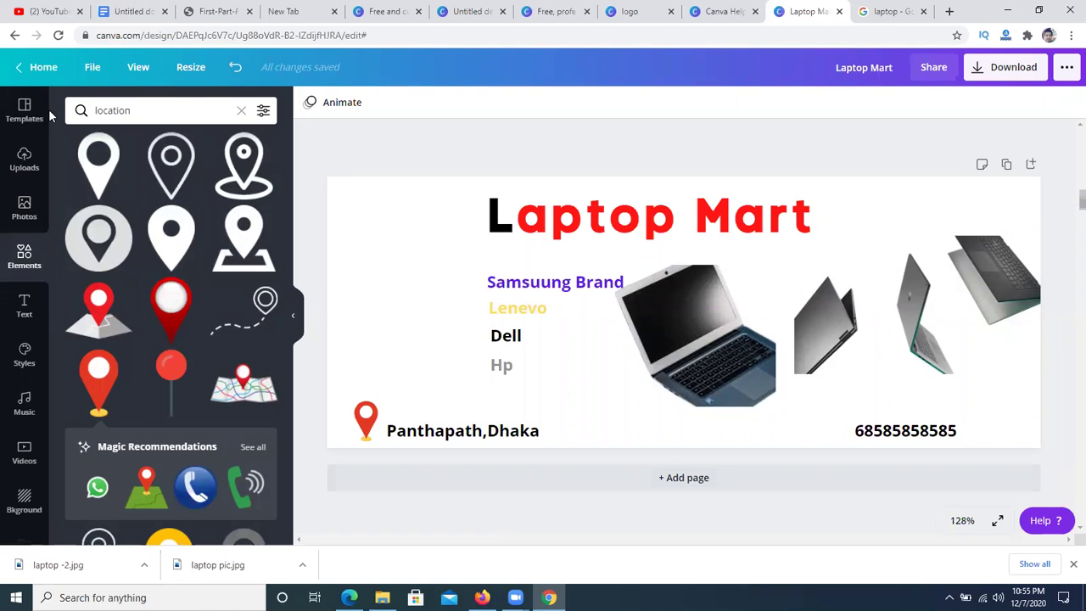
key("ctrl+a")
key("BackSpace")
type("phone")
key("Return")
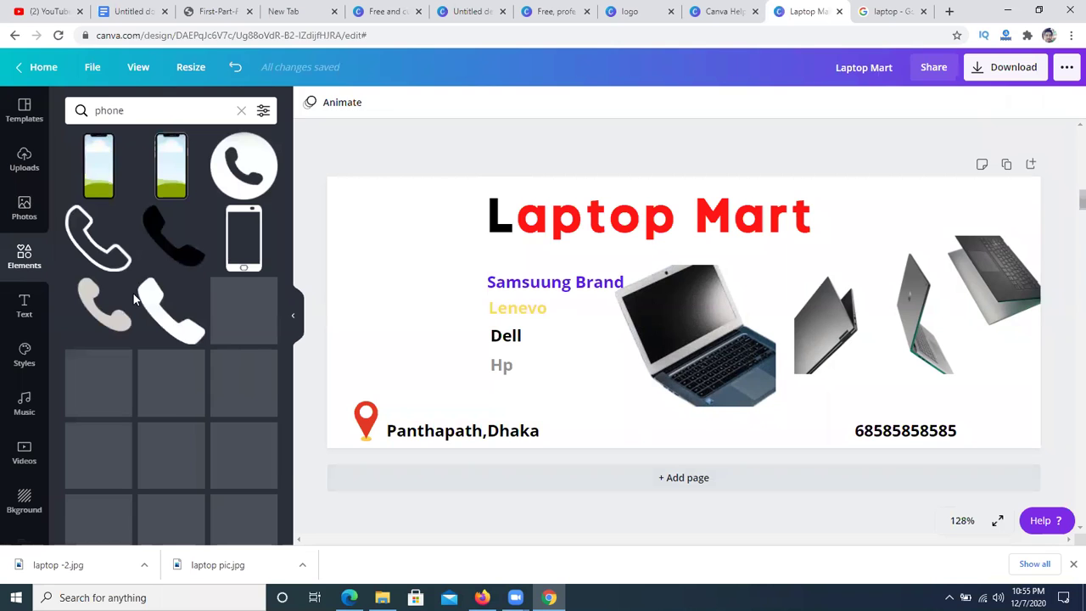
scroll(135, 295, "down", 3)
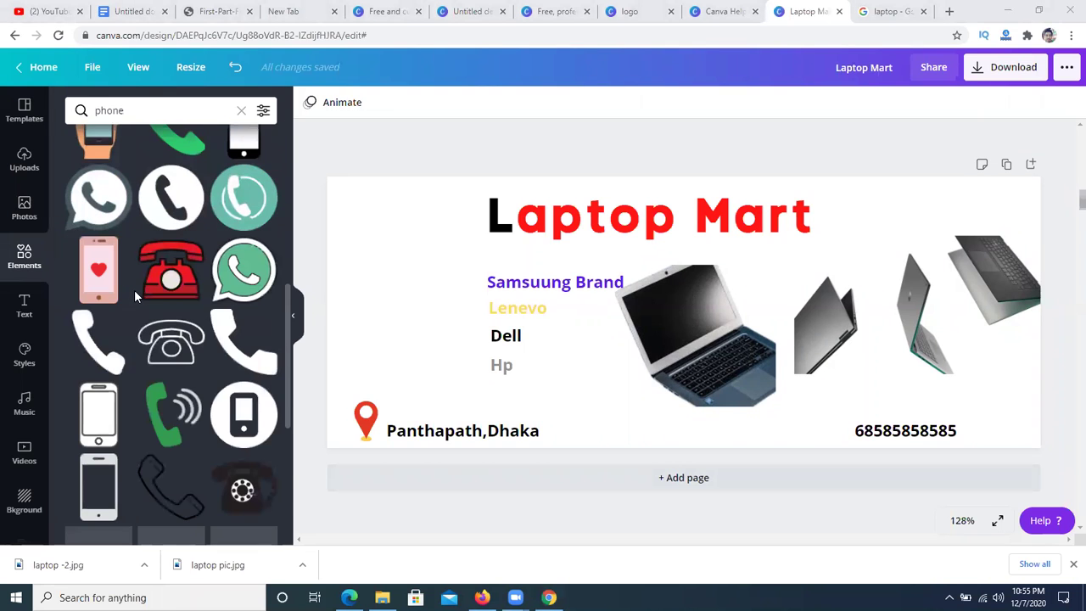
scroll(165, 274, "down", 3)
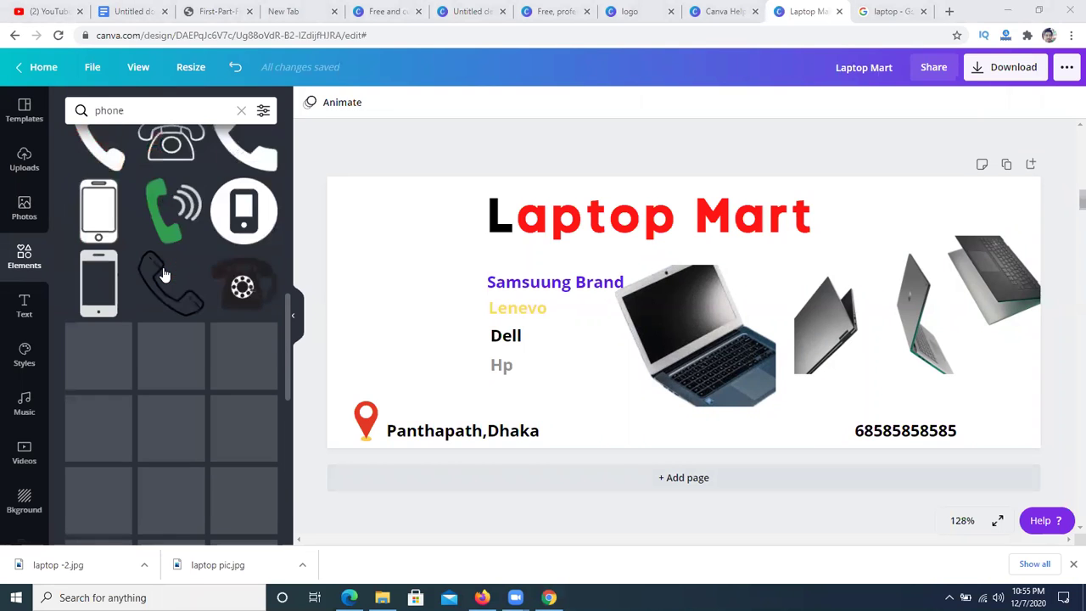
- Place the red telephone graphic, shrink it to about 35×32, and set it beside the phone number
left_click_drag(171, 338, 737, 376)
left_click_drag(676, 327, 816, 436)
left_click(650, 412)
left_click(561, 393)
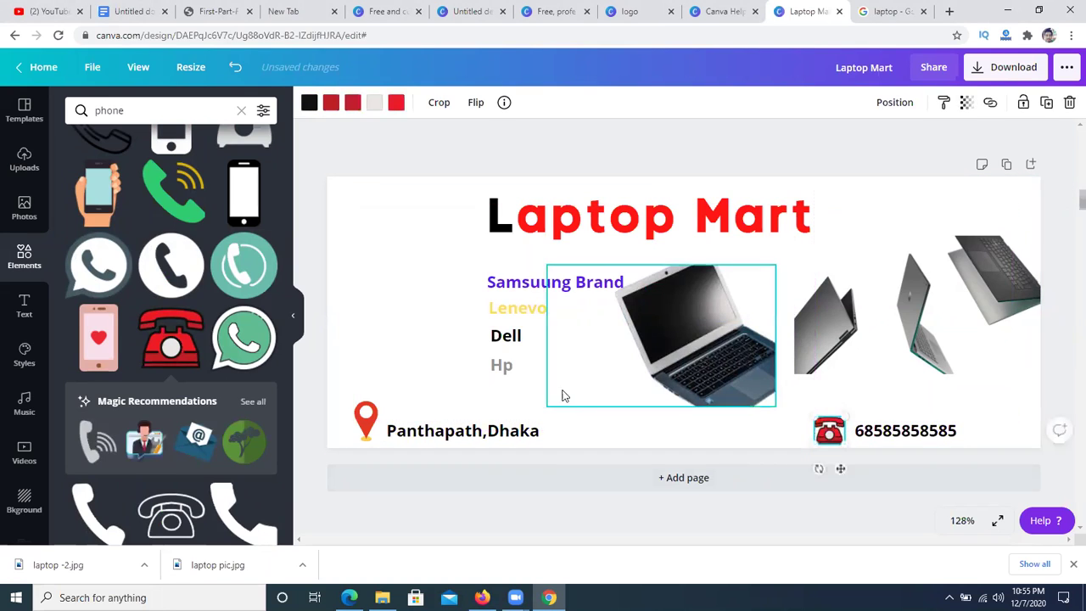
left_click(391, 274)
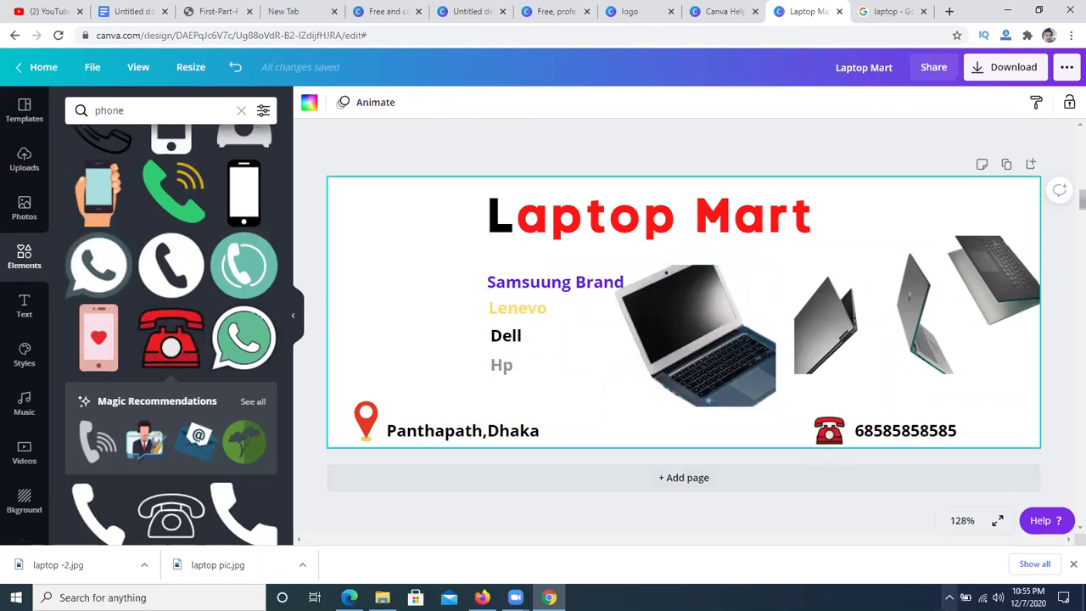
left_click(948, 598)
left_click(936, 544)
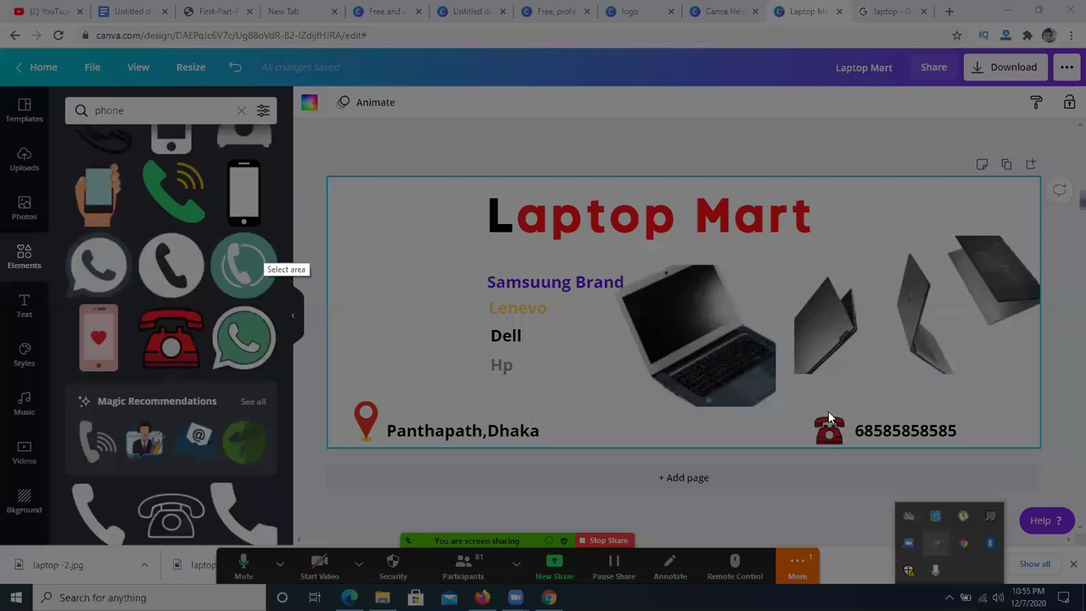
key("Escape")
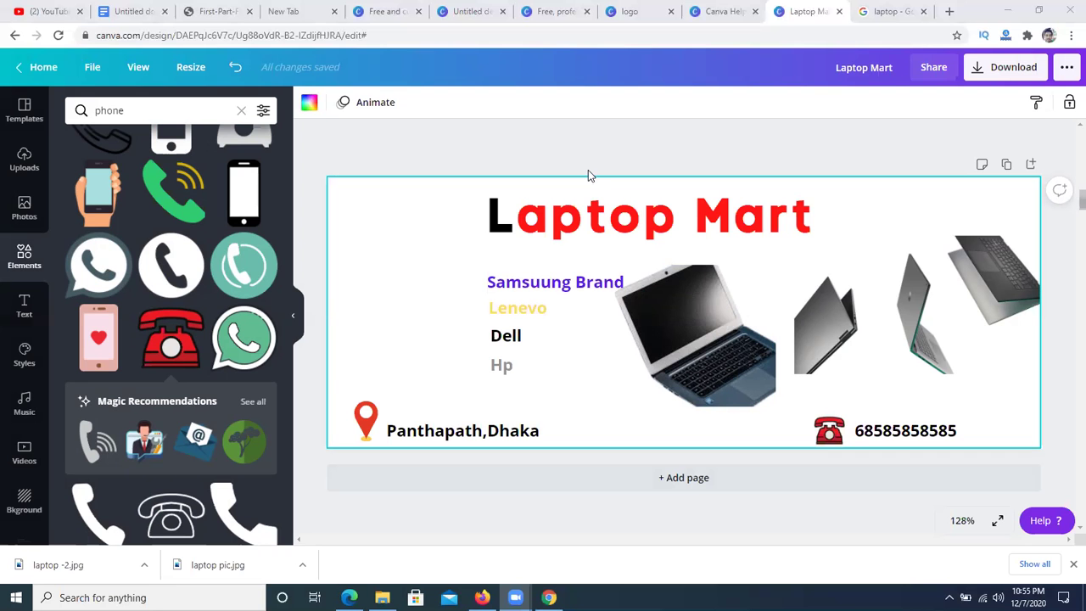
- Add a new text box reading '30% Discount' left of the brand names
left_click(38, 316)
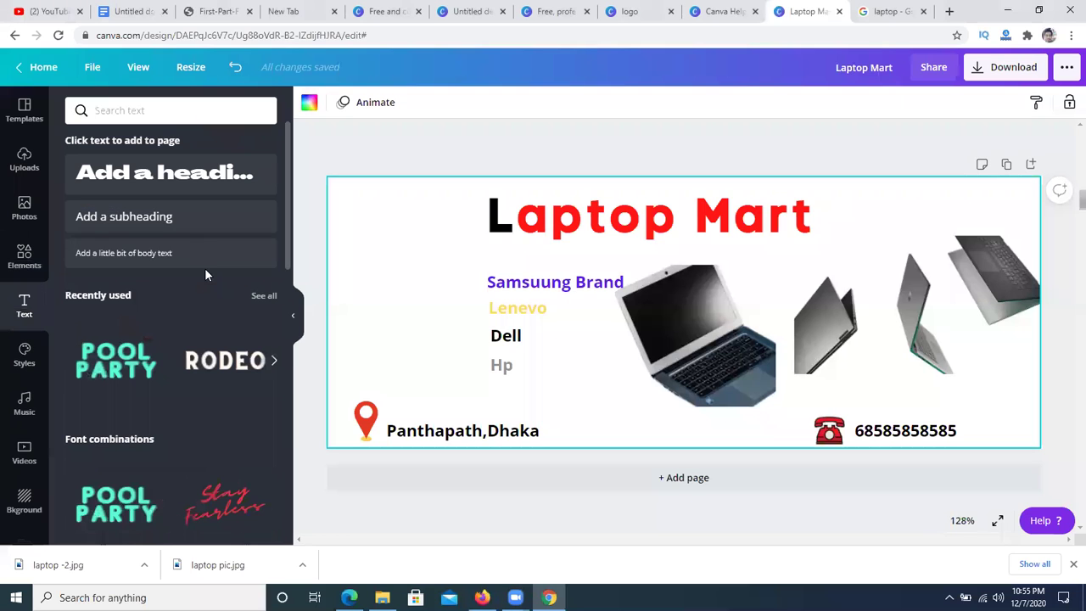
left_click(172, 219)
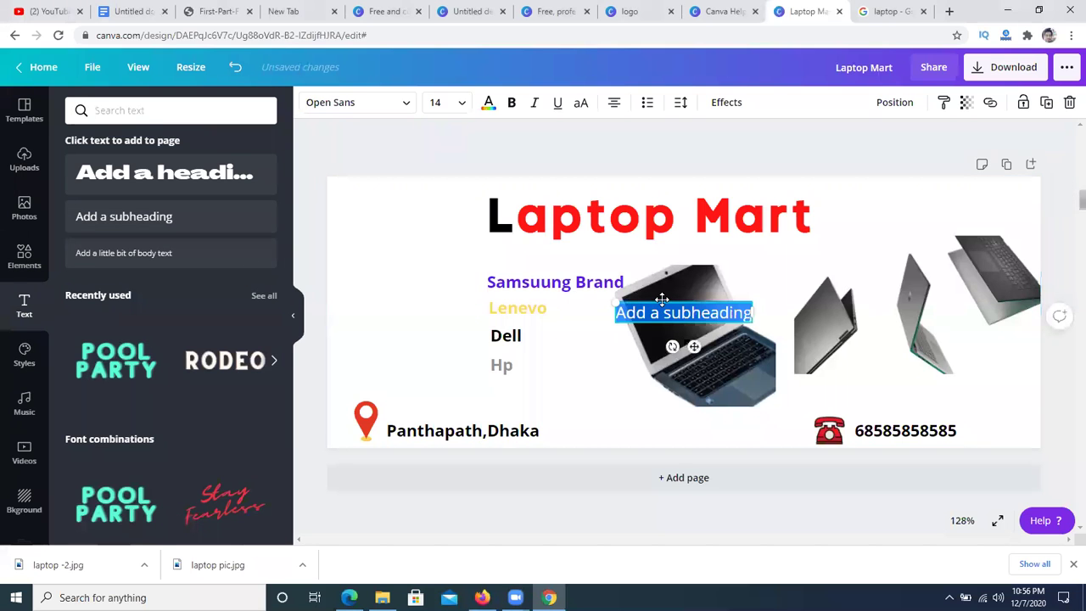
left_click_drag(662, 299, 648, 295)
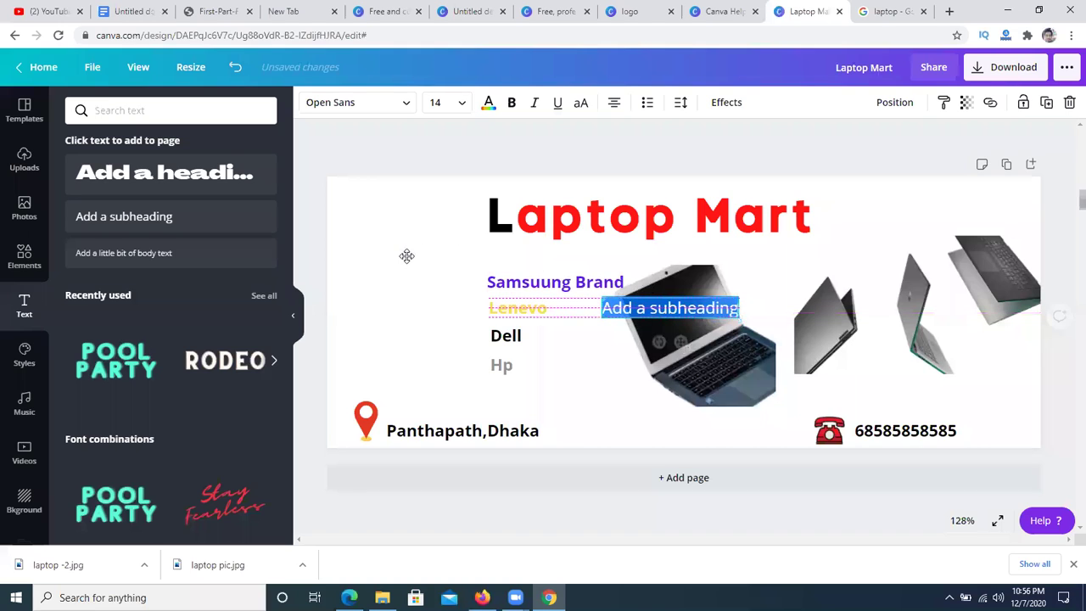
left_click_drag(408, 256, 406, 256)
key("BackSpace")
type("30")
key("BackSpace")
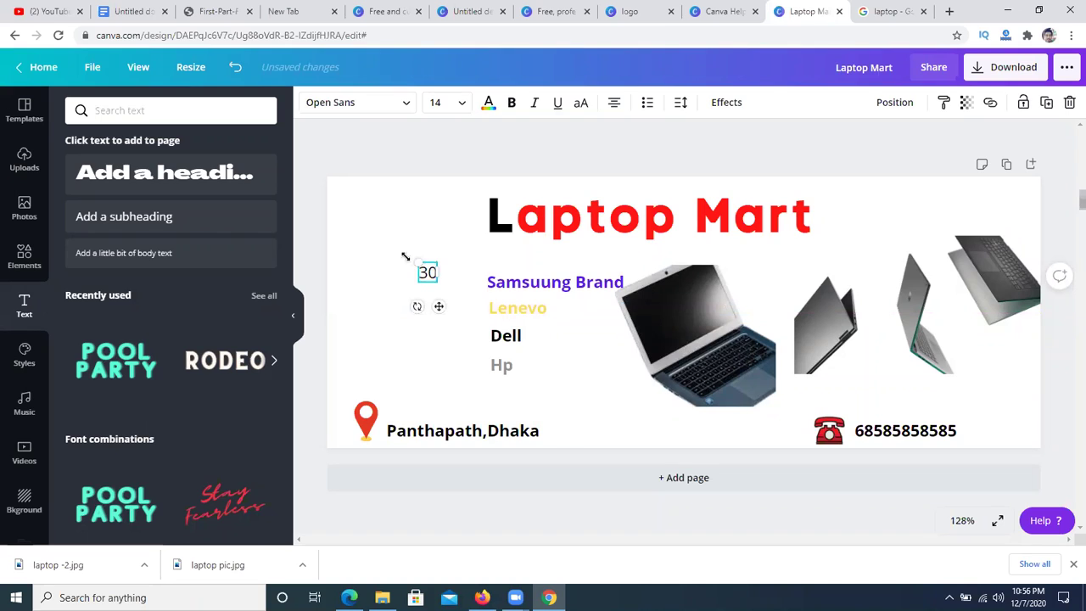
type("% Dic")
key("BackSpace")
type("scou")
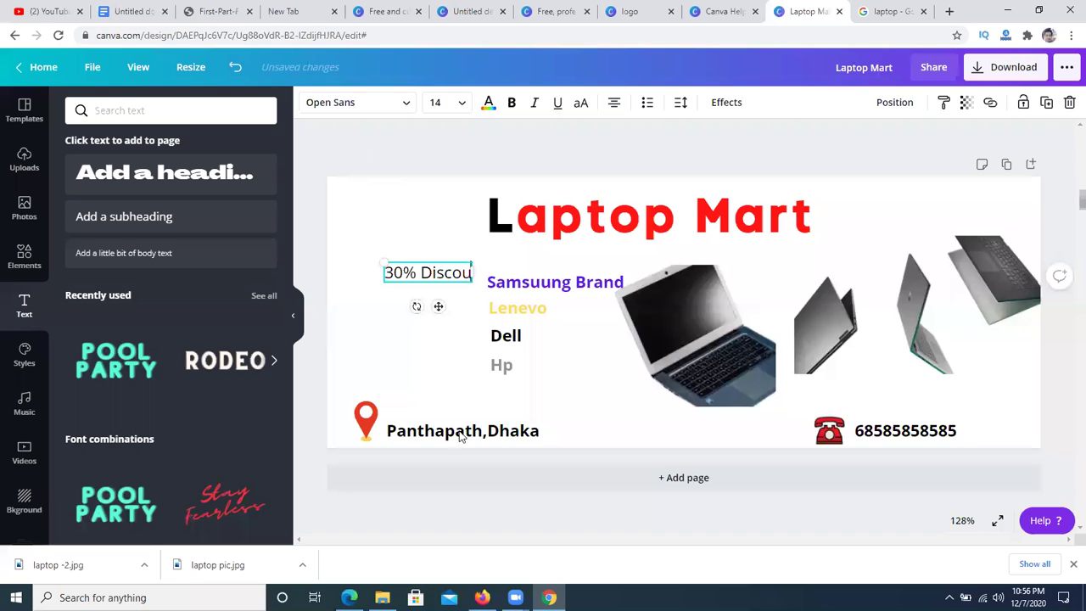
type("nt")
- Move the 30% Discount text down and left on the cover
left_click(467, 558)
left_click_drag(397, 271, 390, 298)
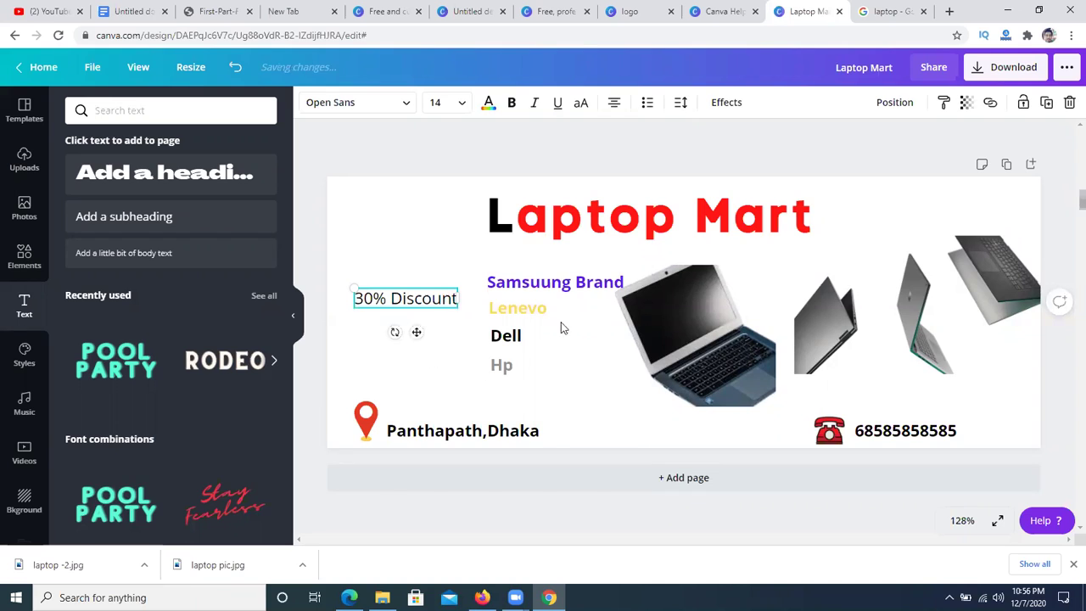
left_click(371, 145)
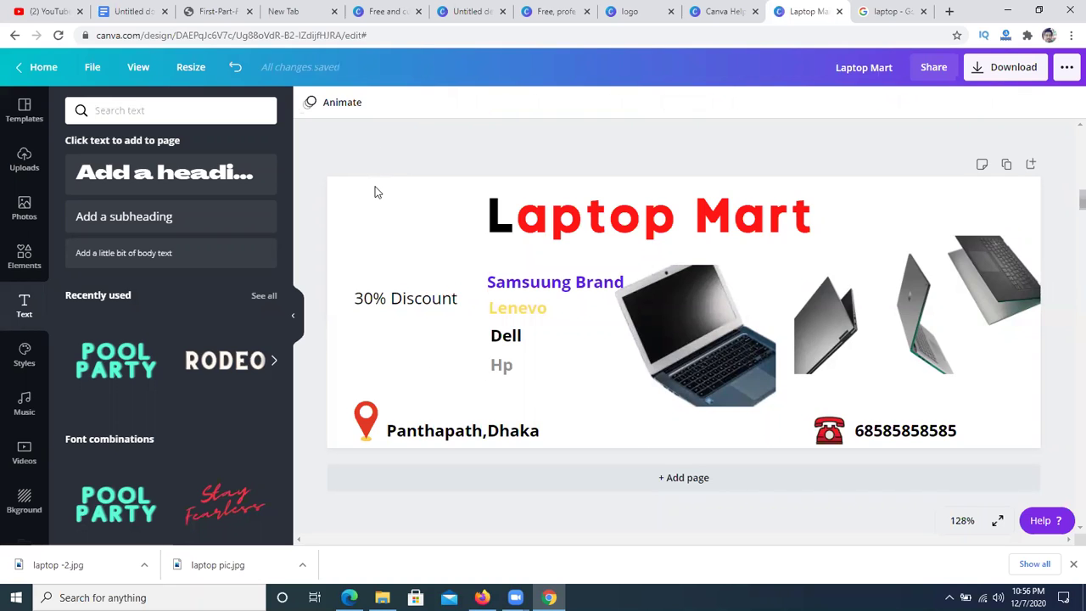
left_click(383, 291)
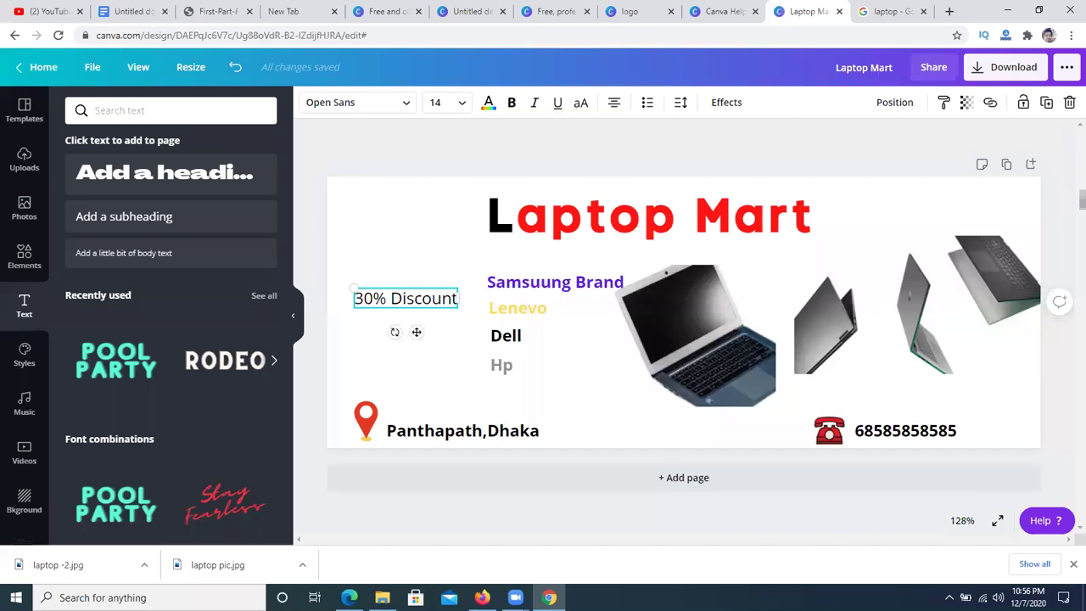
left_click(950, 597)
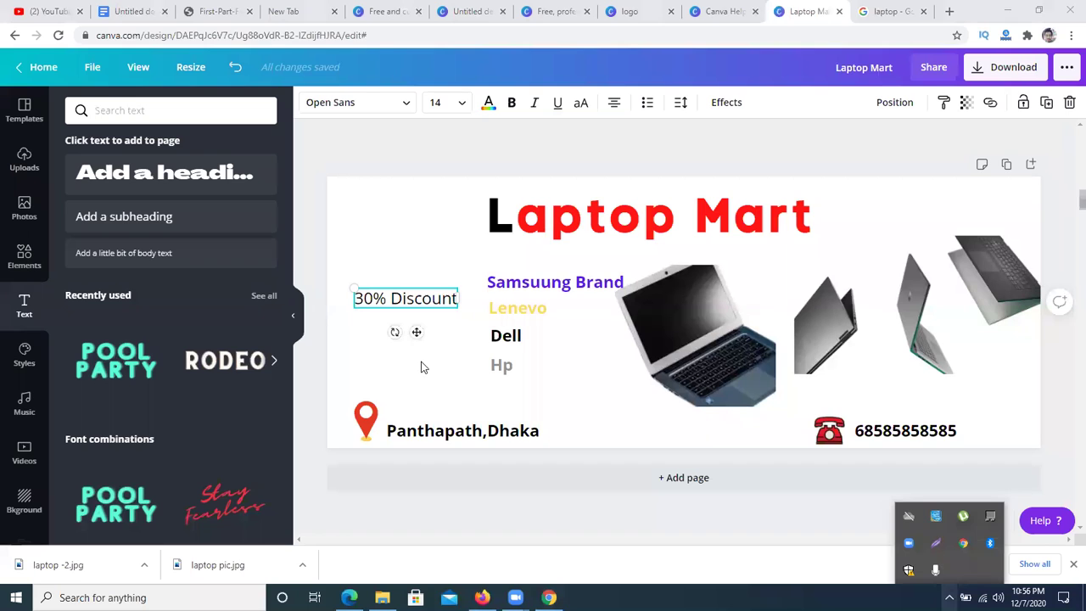
key("Print")
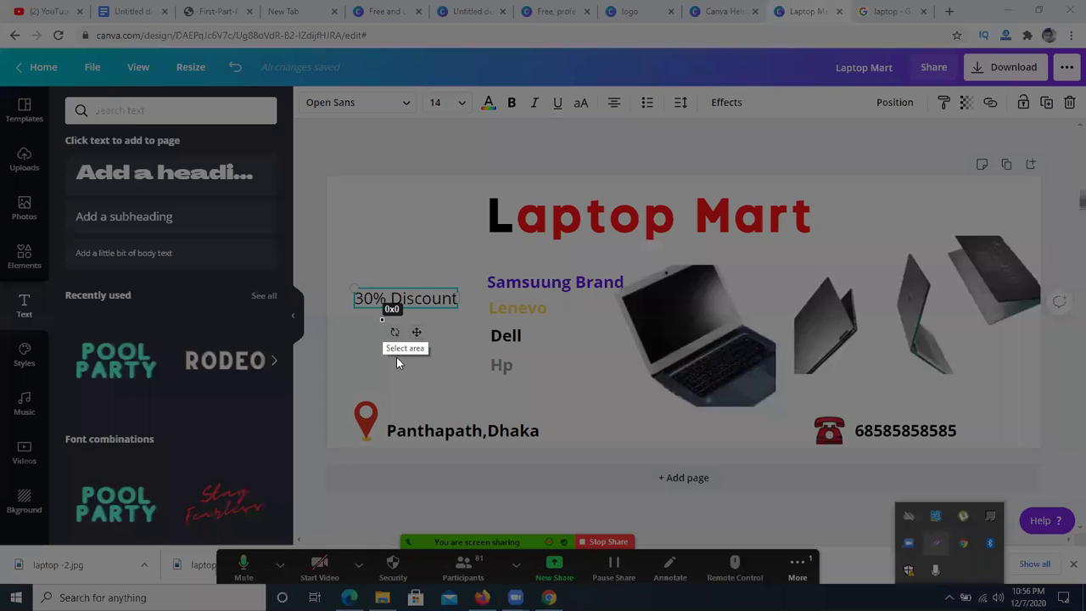
key("Escape")
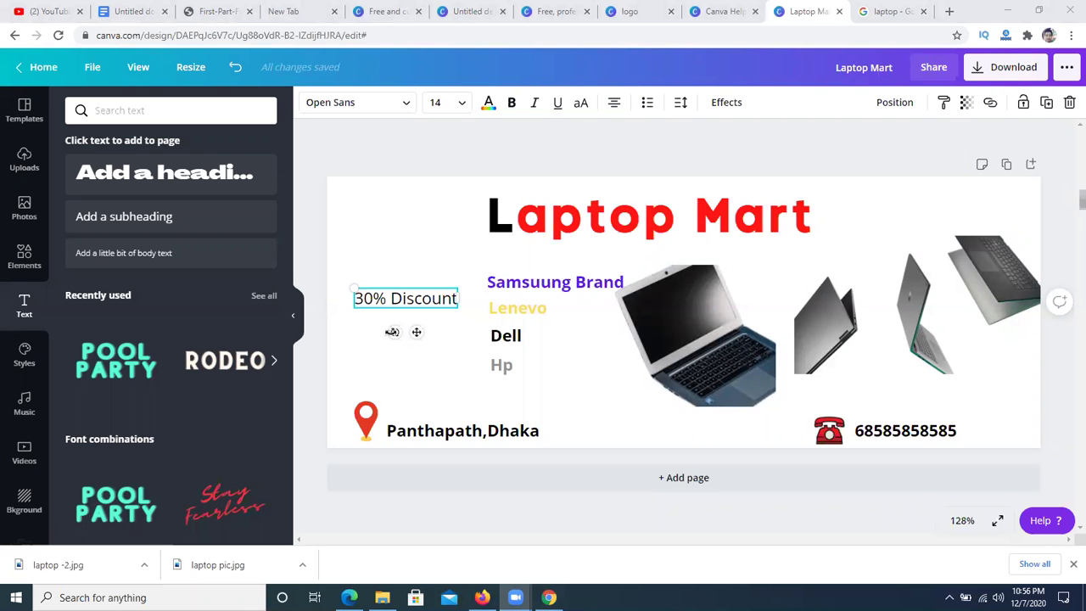
- Tilt the 30% Discount text steeply diagonal and make it bold
left_click_drag(392, 332, 442, 336)
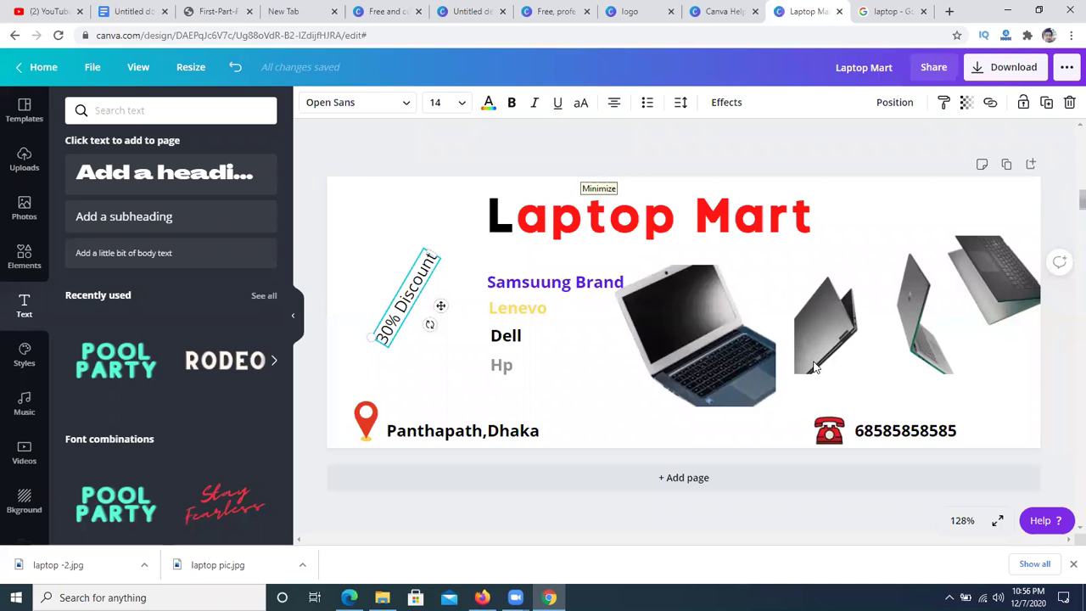
left_click(426, 138)
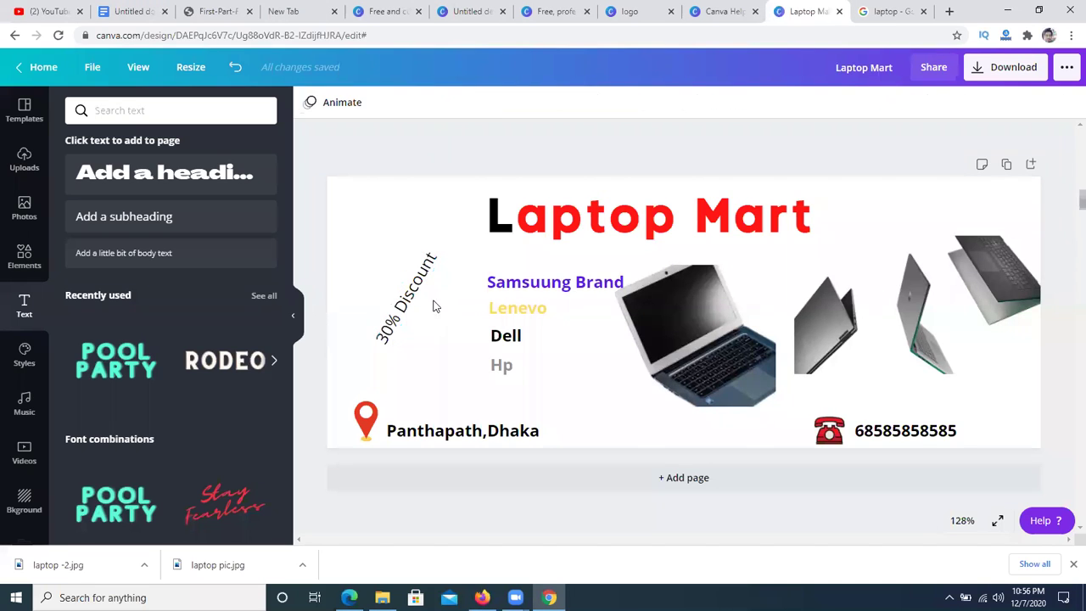
left_click(388, 291)
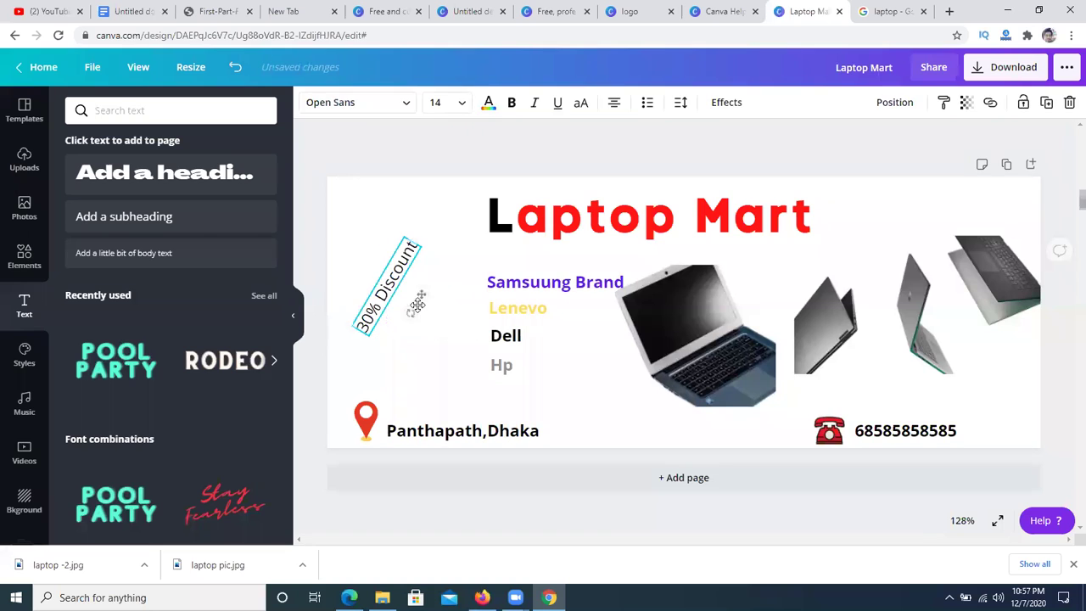
left_click_drag(409, 308, 374, 314)
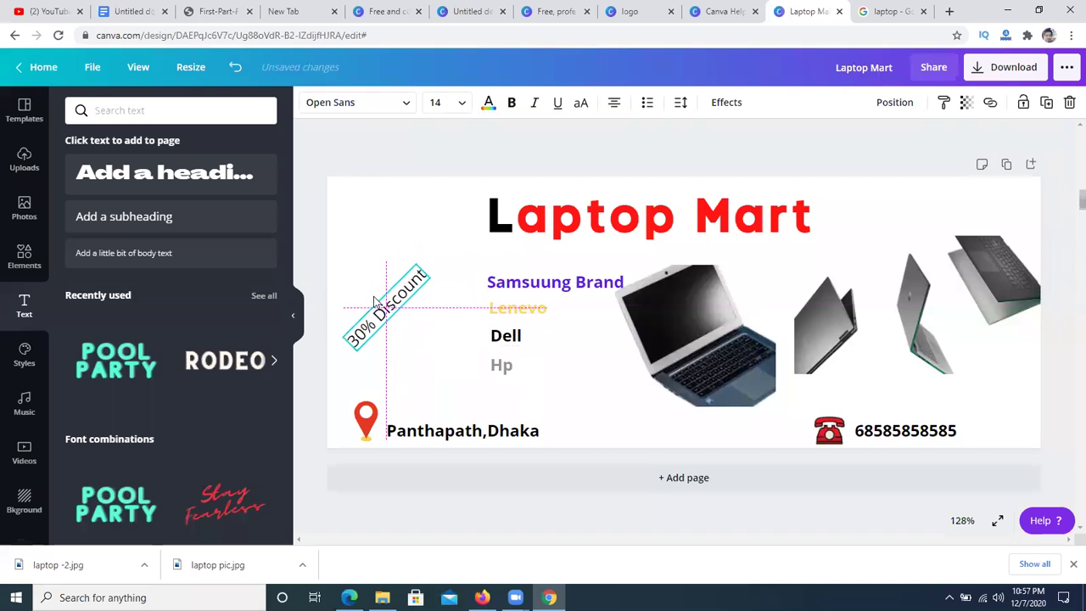
left_click(511, 103)
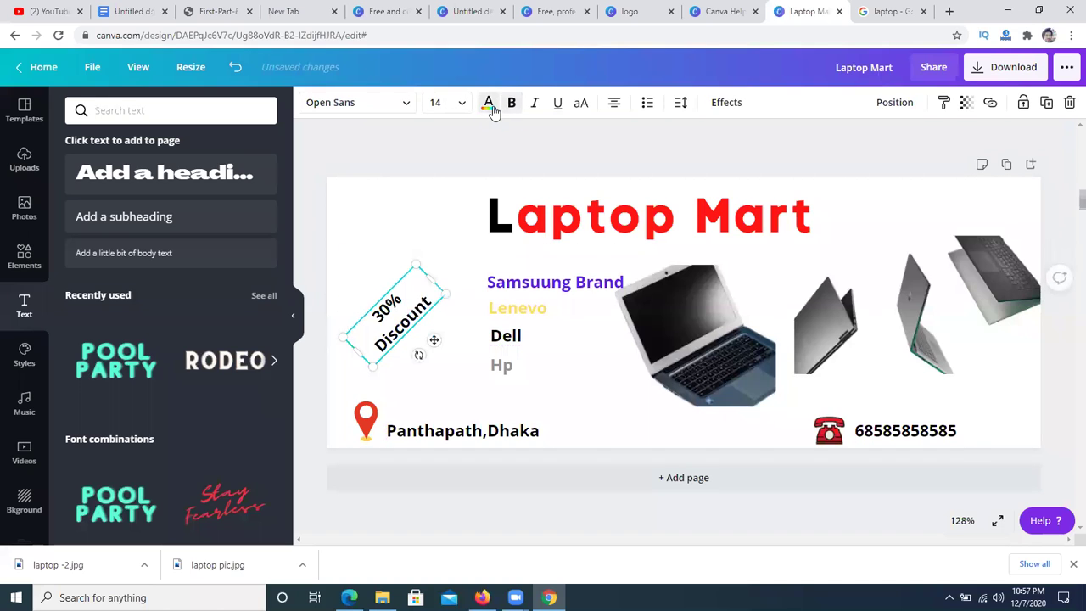
left_click_drag(430, 279, 444, 211)
- Set the discount text to font size 24 and widen its box to one line
left_click(459, 103)
scroll(433, 348, "down", 3)
left_click(455, 197)
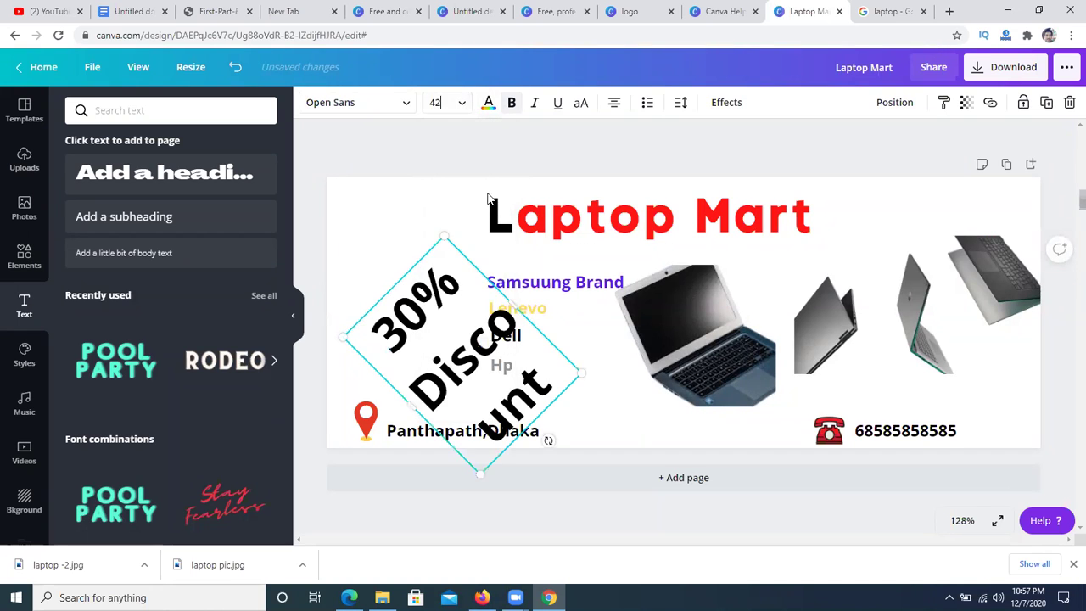
left_click(463, 102)
left_click(453, 218)
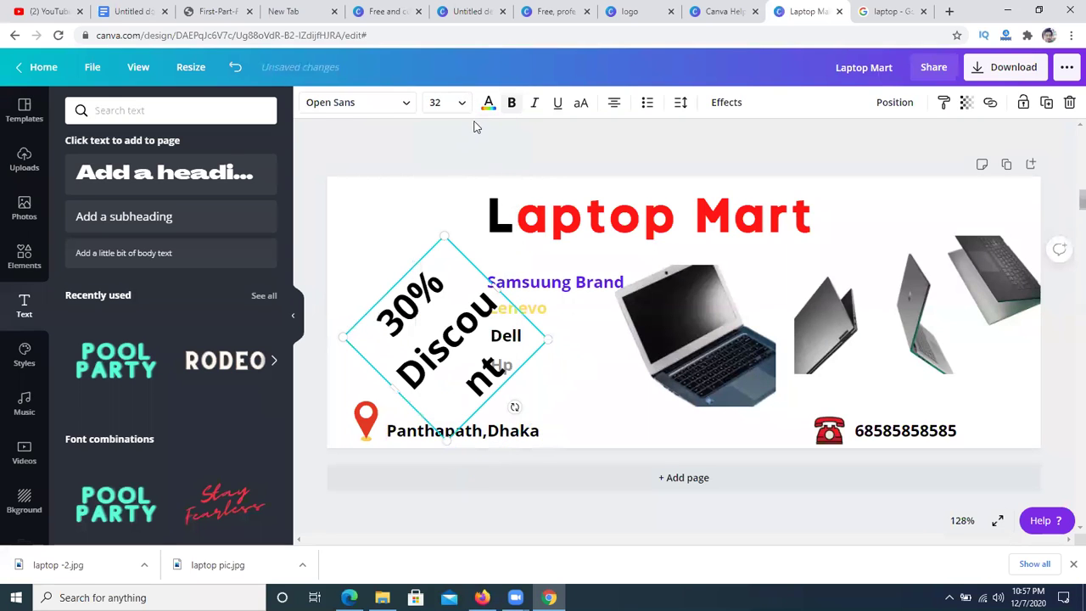
left_click(463, 102)
left_click(463, 215)
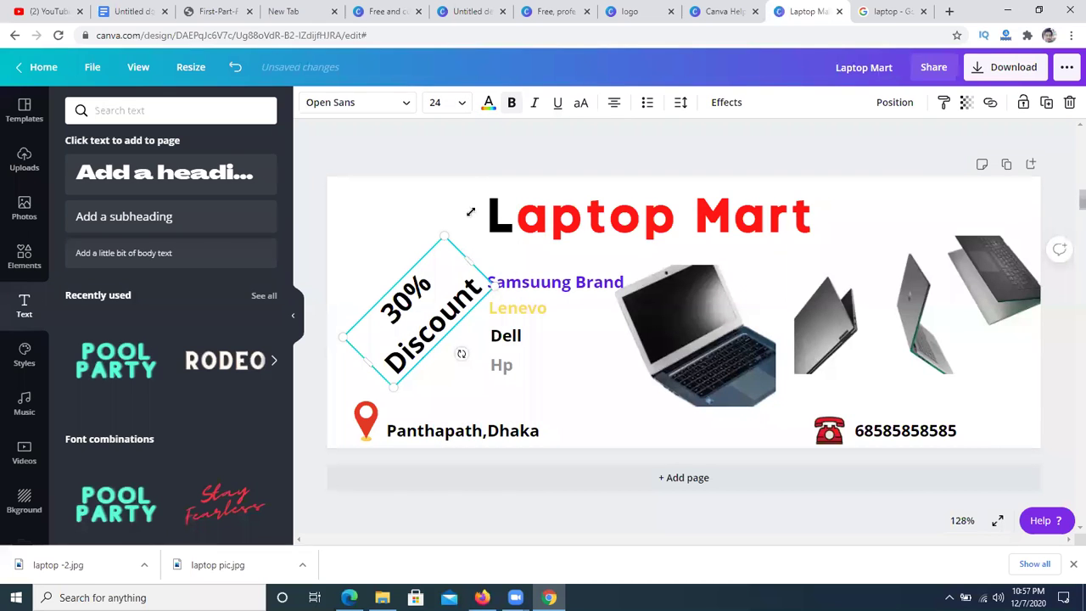
left_click_drag(457, 168, 463, 167)
- Move the discount label up beside the Laptop Mart title and tilt it slightly steeper
left_click(503, 156)
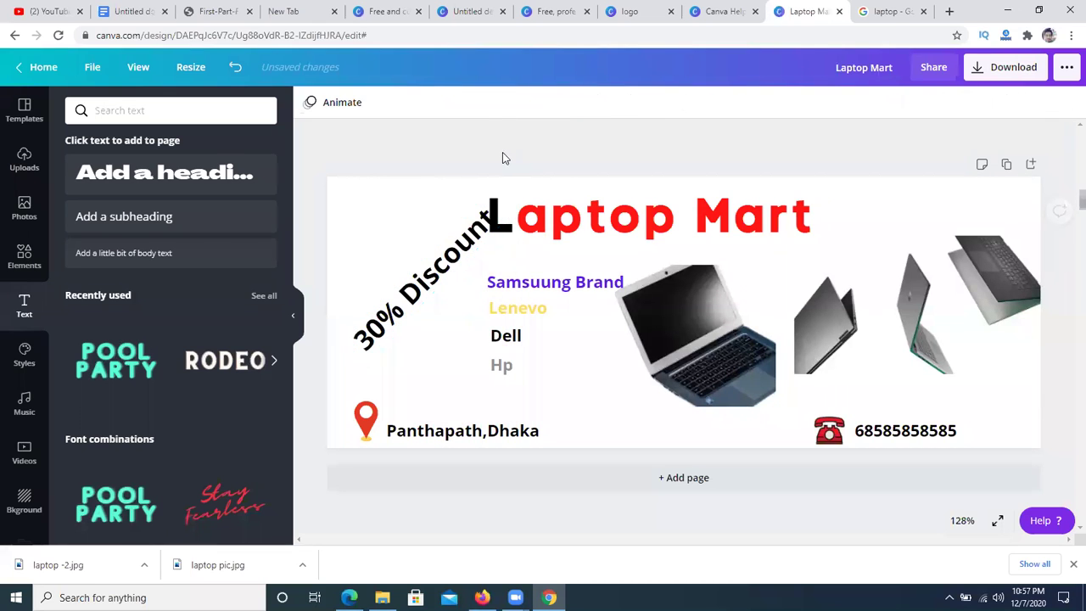
left_click_drag(442, 259, 430, 251)
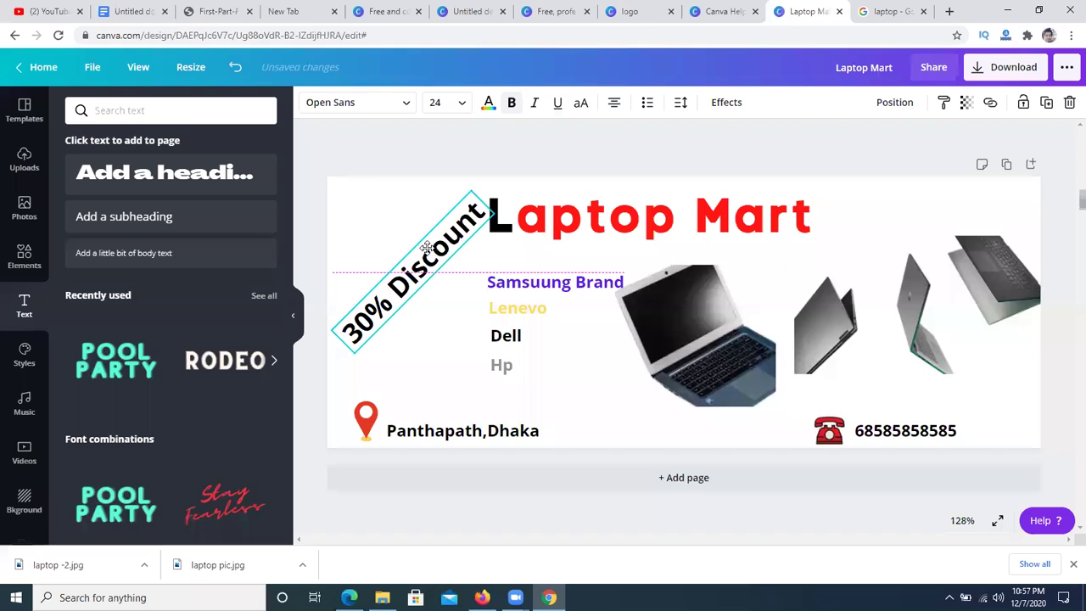
left_click_drag(338, 333, 331, 327)
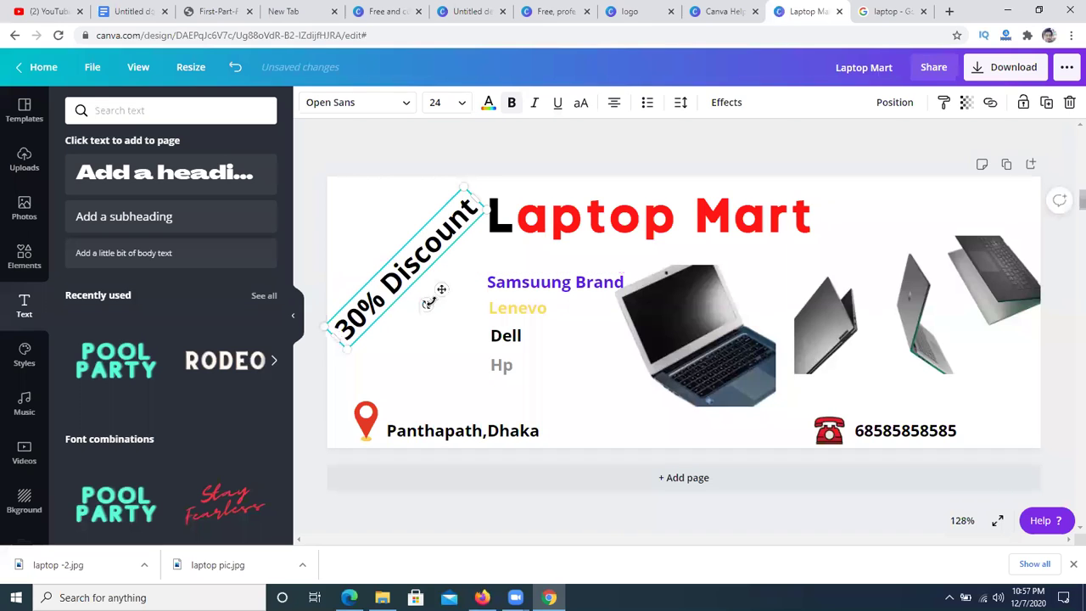
left_click_drag(425, 306, 431, 304)
left_click(449, 153)
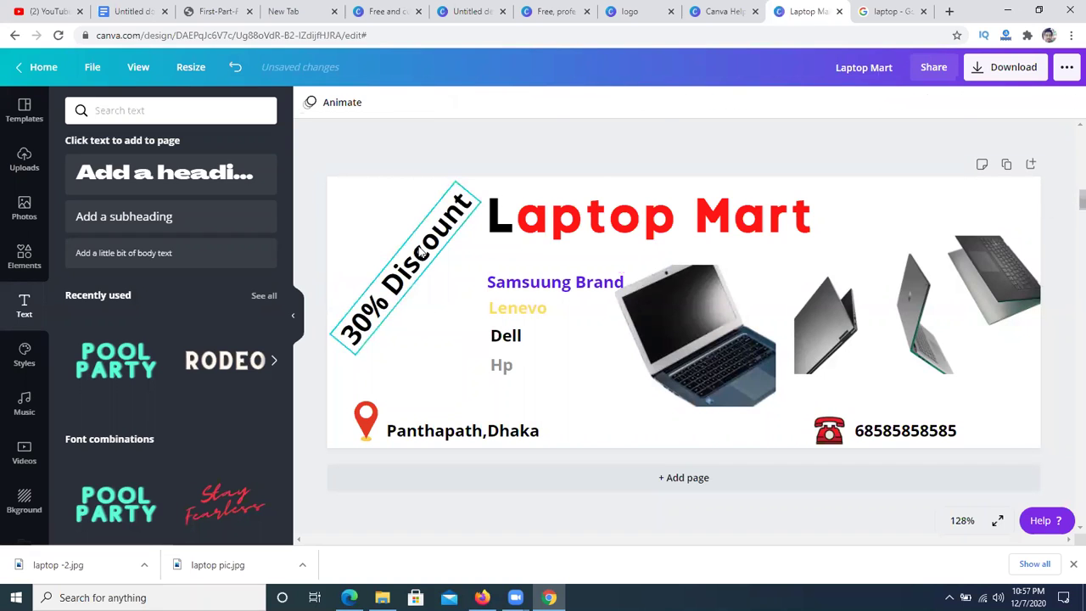
left_click(414, 263)
- Colour the 30% Discount label red
left_click(490, 106)
left_click(79, 274)
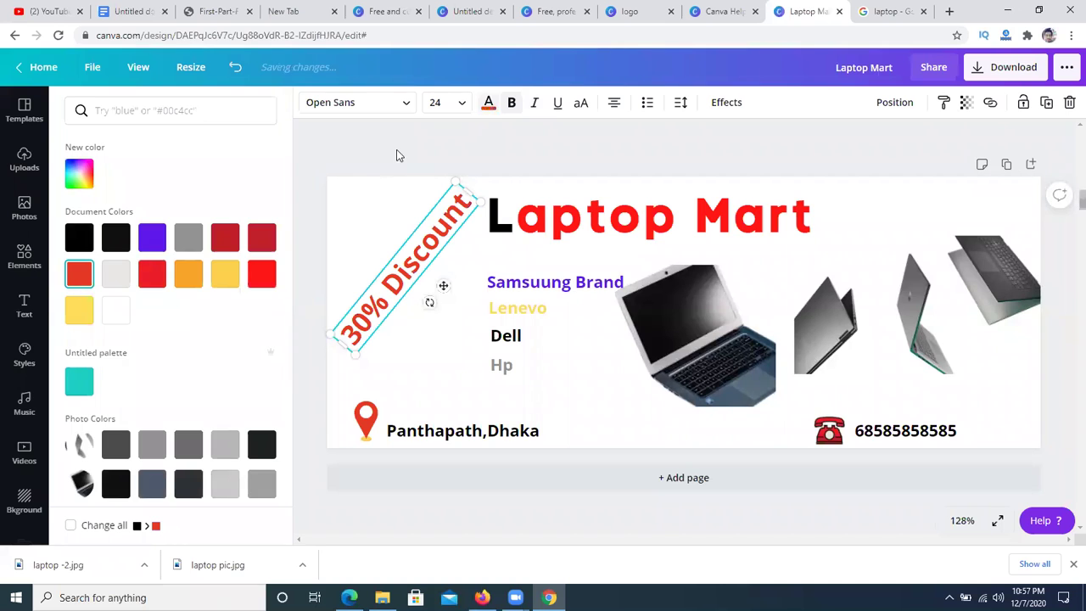
left_click(396, 155)
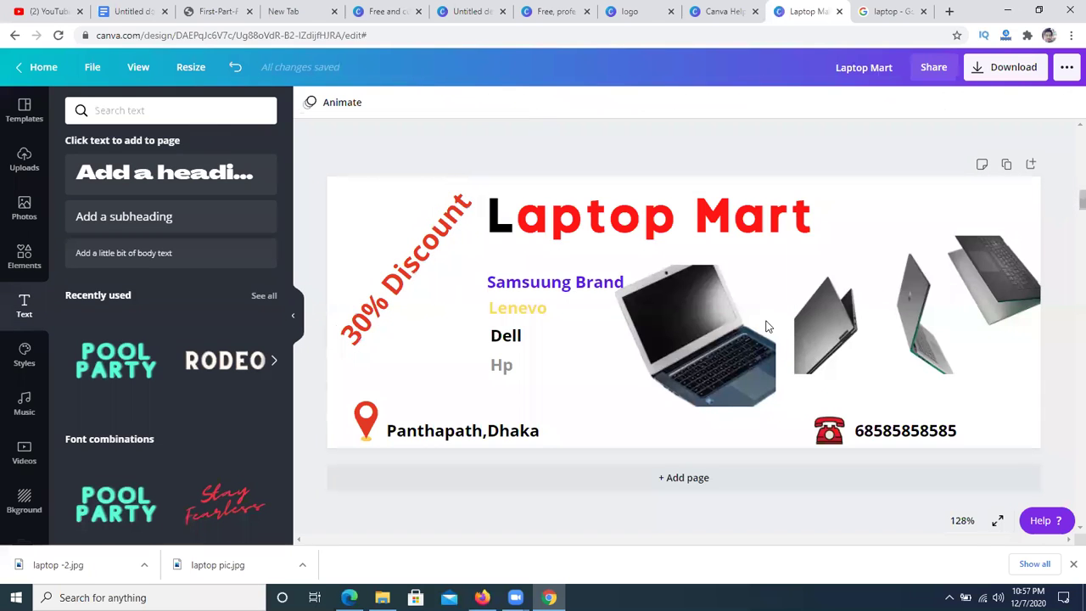
left_click(356, 229)
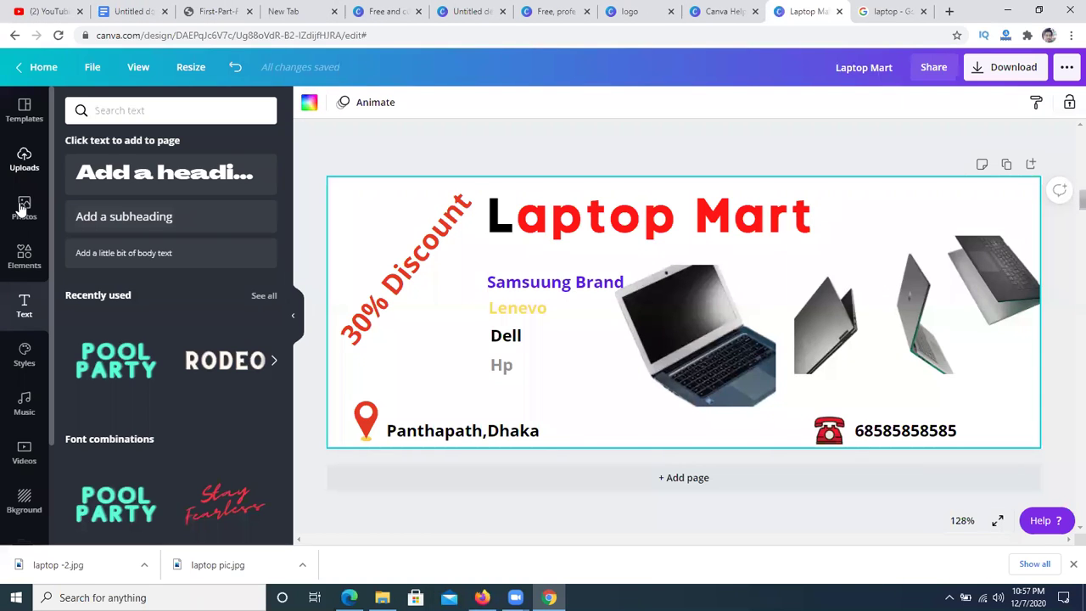
scroll(17, 271, "down", 2)
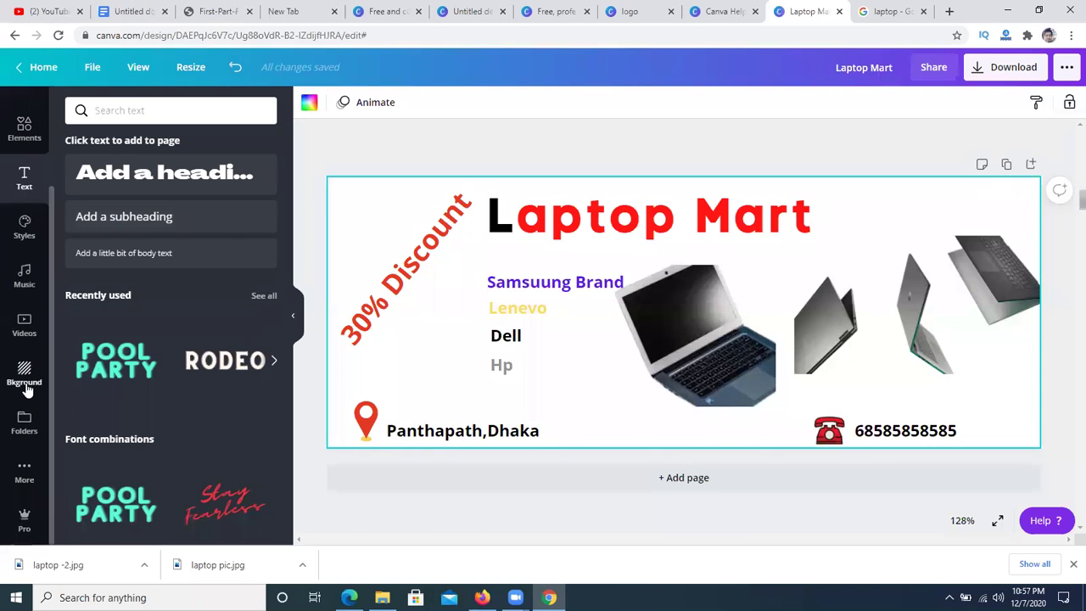
- Try a green colour and a pale landscape image as the cover background
left_click(24, 378)
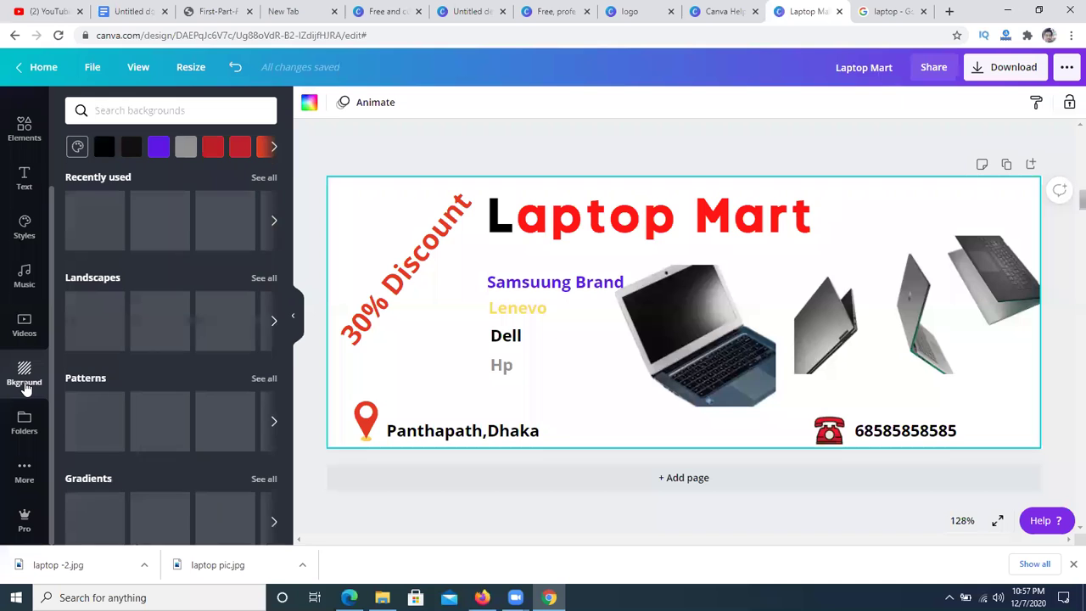
left_click(92, 230)
scroll(222, 280, "down", 1)
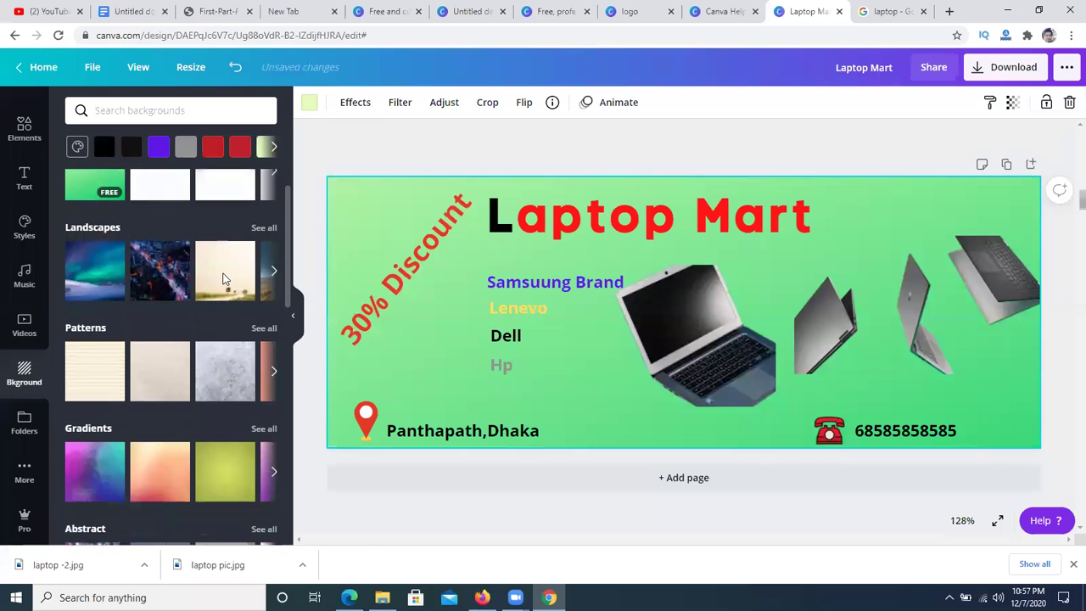
left_click(224, 272)
scroll(226, 369, "down", 2)
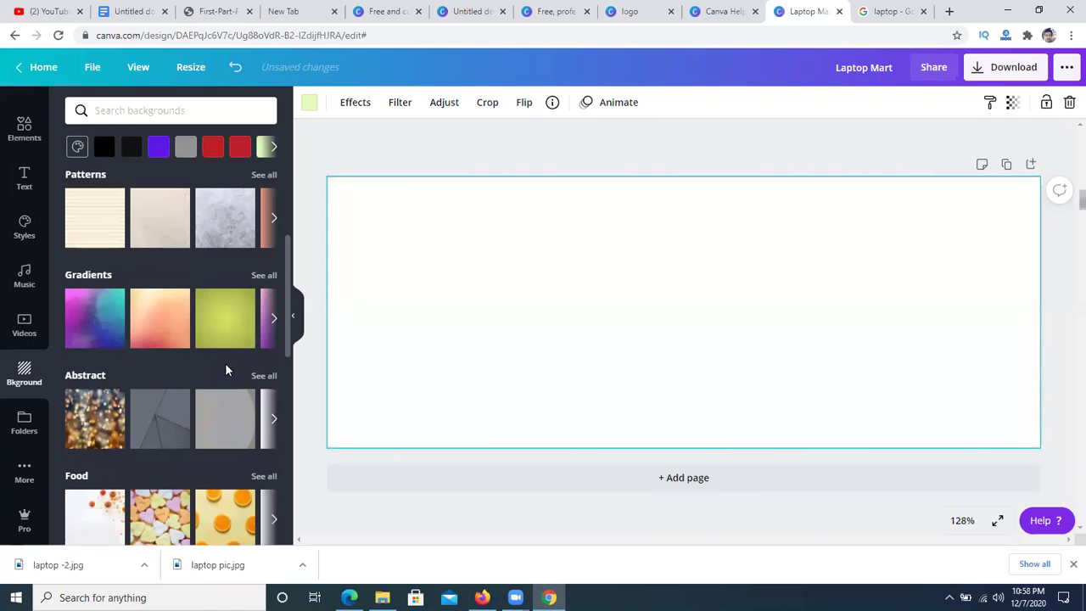
scroll(194, 368, "up", 3)
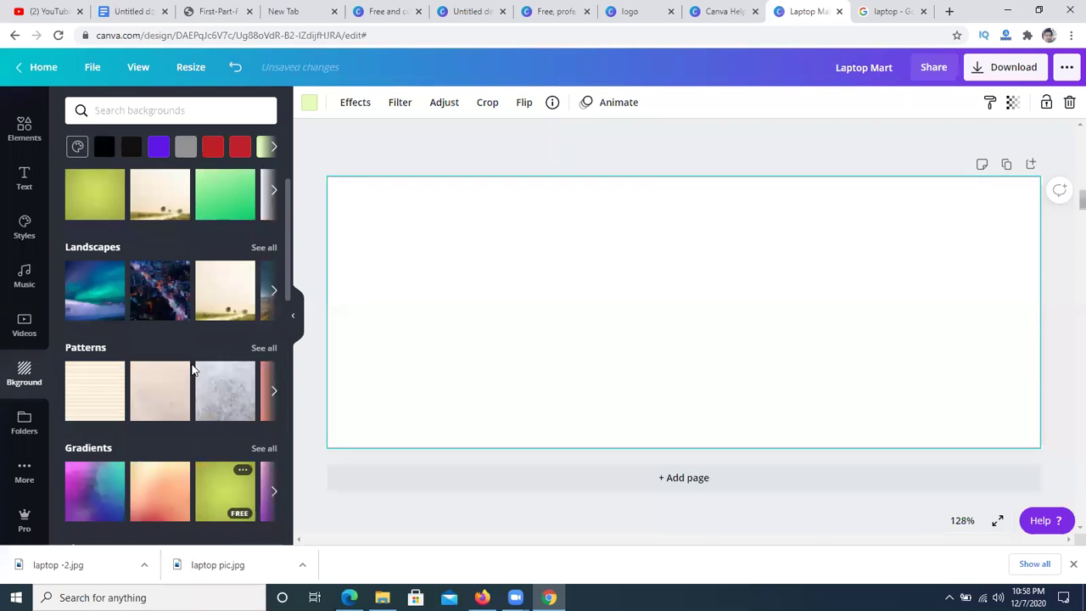
- Try purple, peach gradient and light grey backgrounds, then set it back to white
left_click(271, 148)
left_click(271, 148)
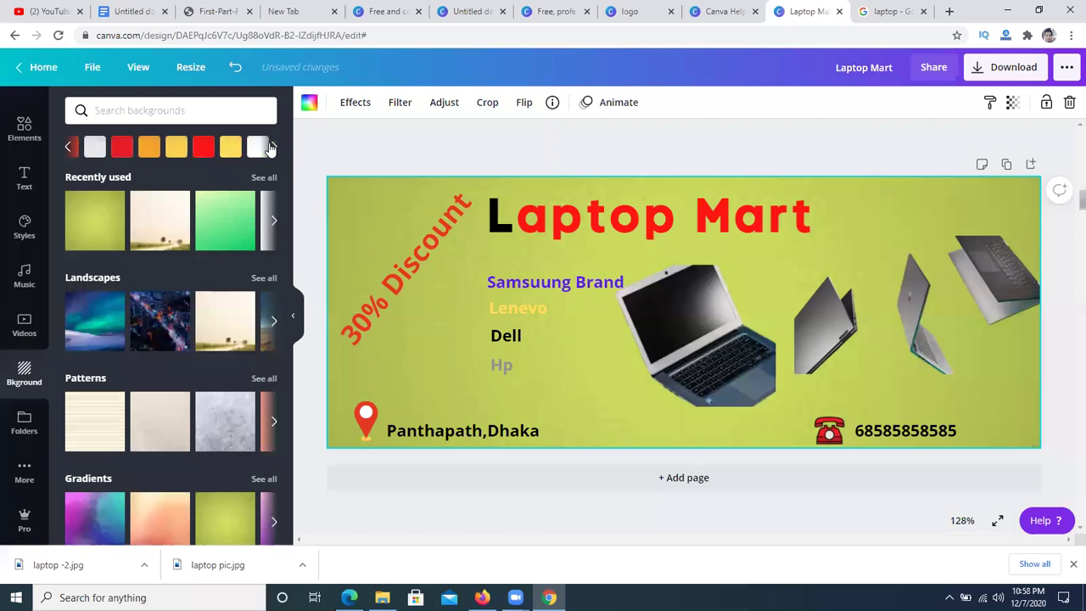
left_click(238, 149)
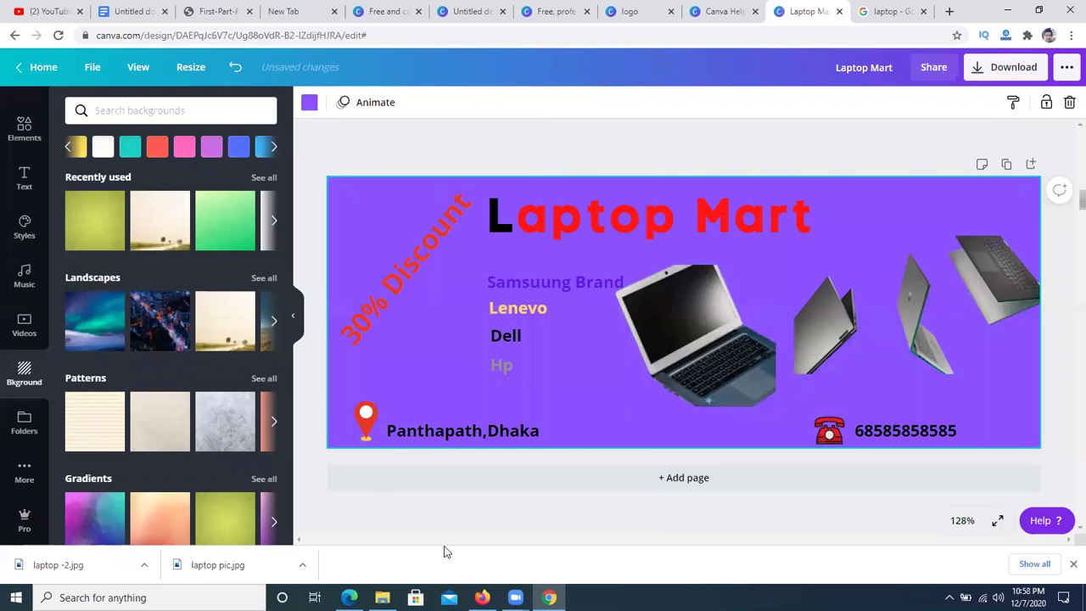
left_click(166, 530)
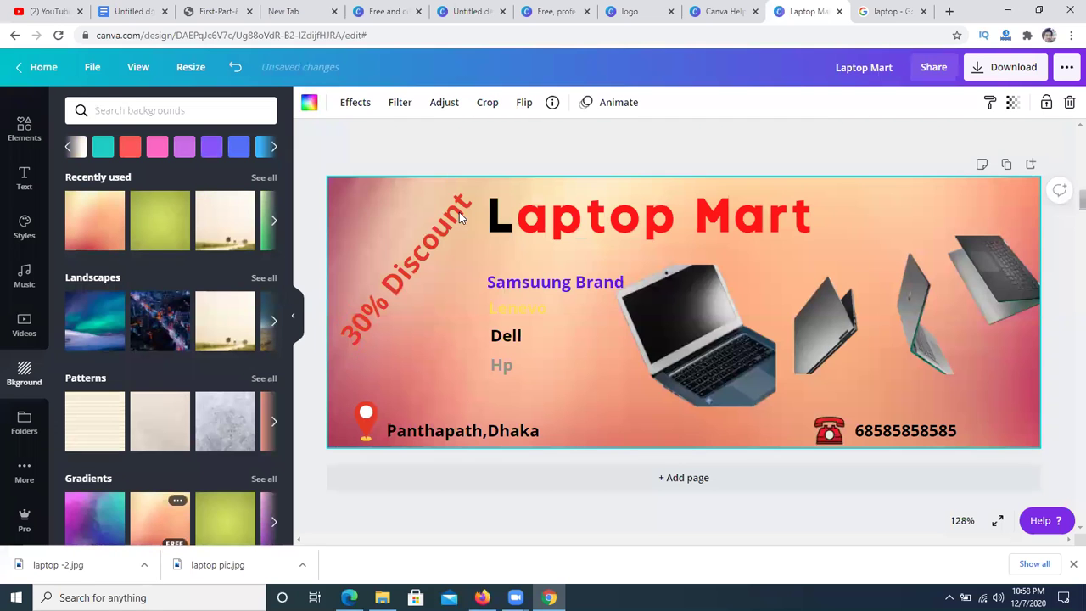
left_click(73, 149)
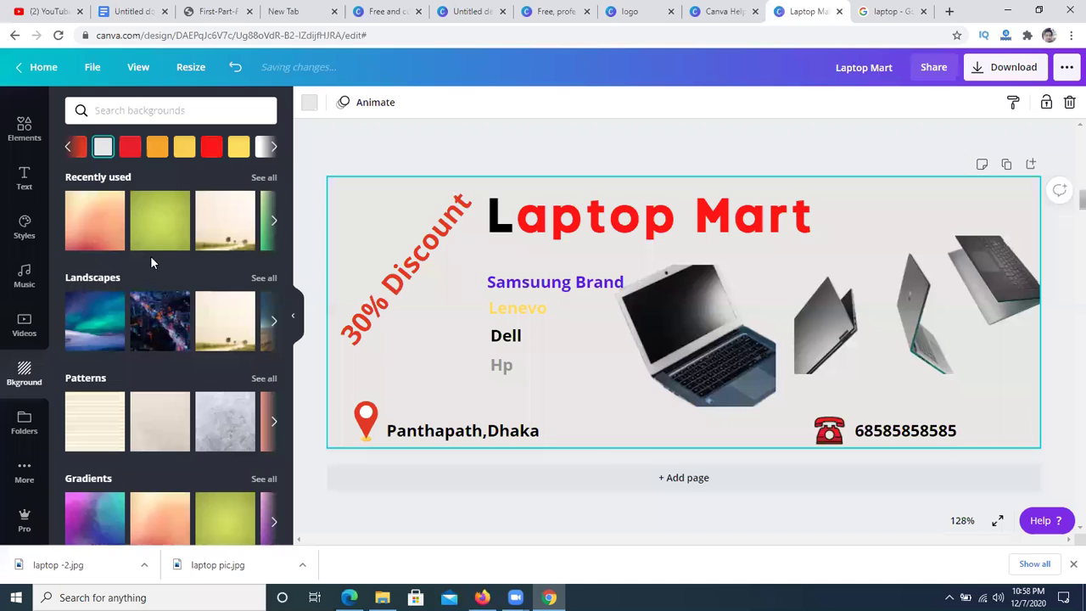
left_click(263, 147)
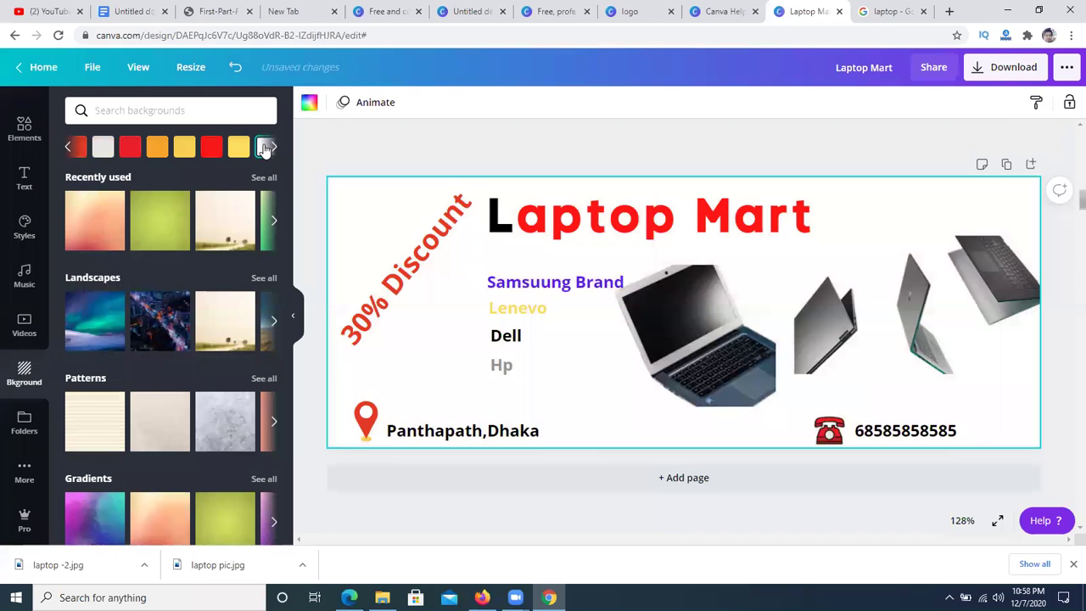
left_click(406, 143)
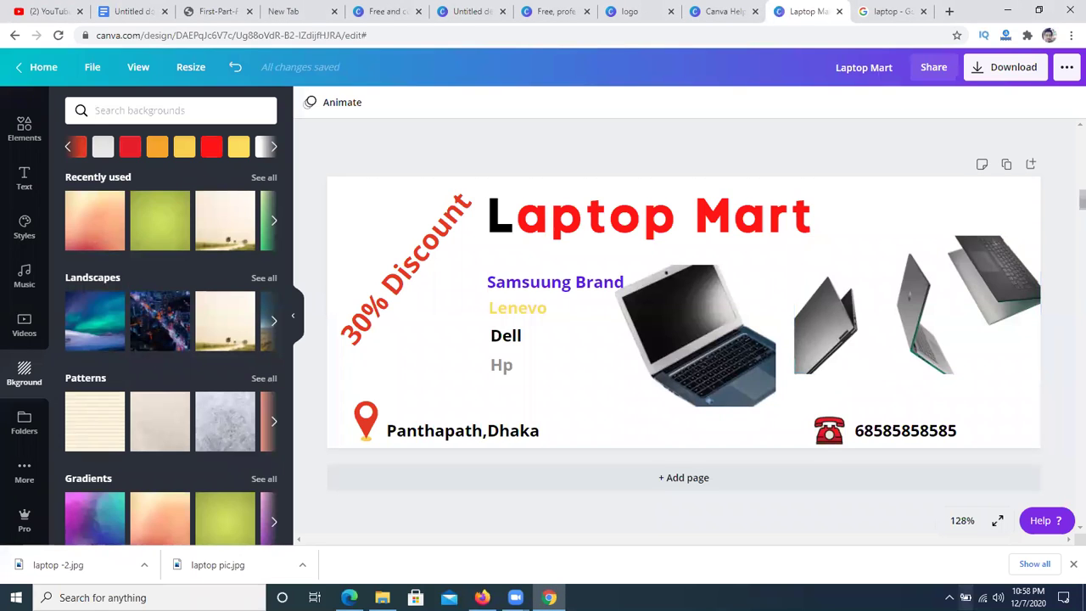
left_click(950, 597)
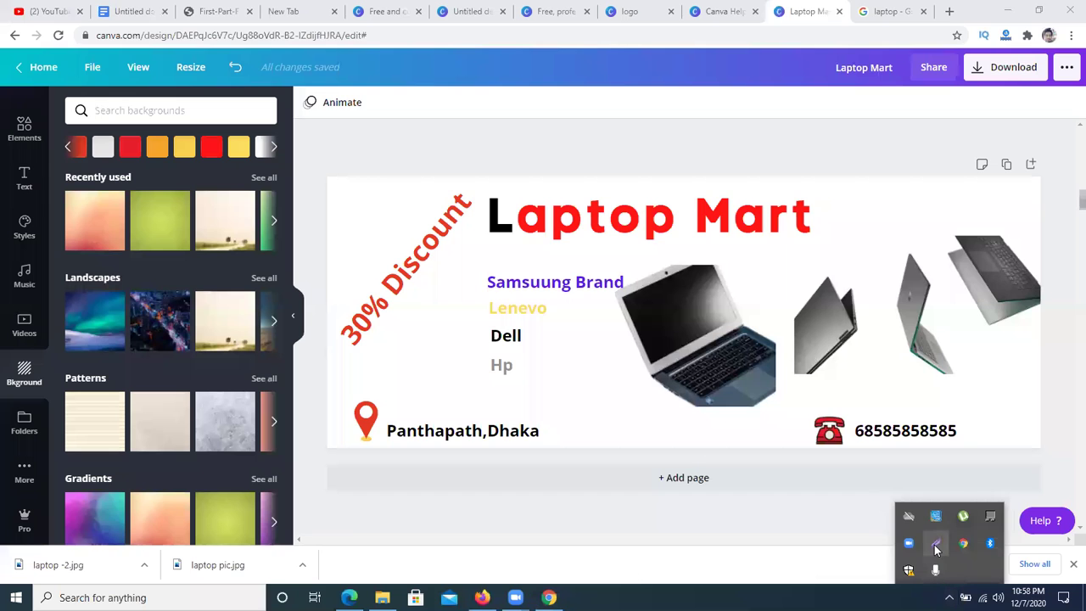
- Open the Download panel for the Laptop Mart cover, offering PNG at 820 × 312 px
left_click(935, 546)
left_click_drag(324, 165, 1042, 448)
left_click(1031, 462)
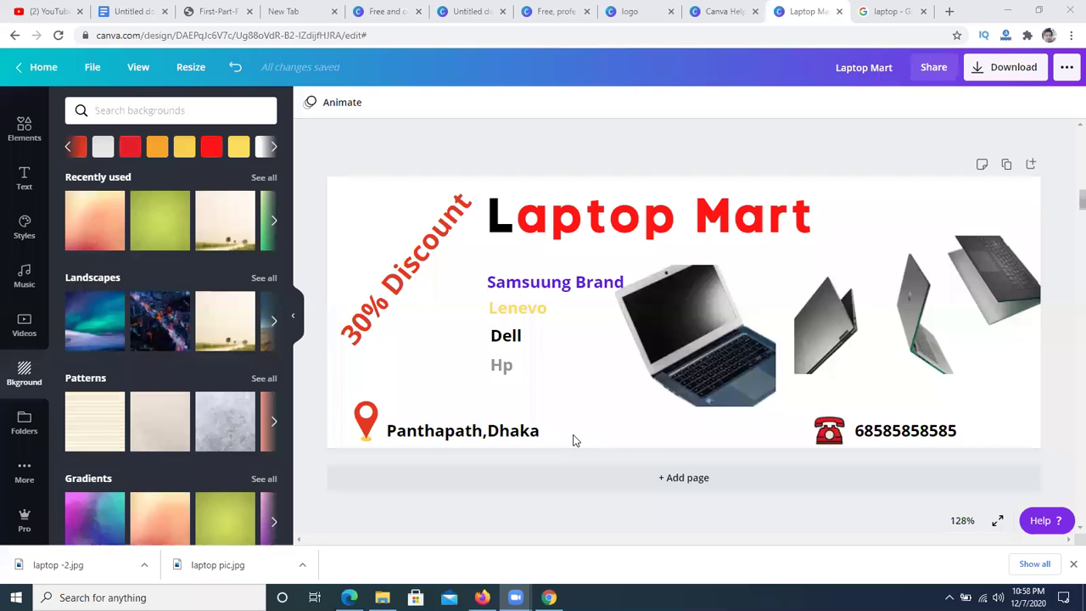
left_click(999, 69)
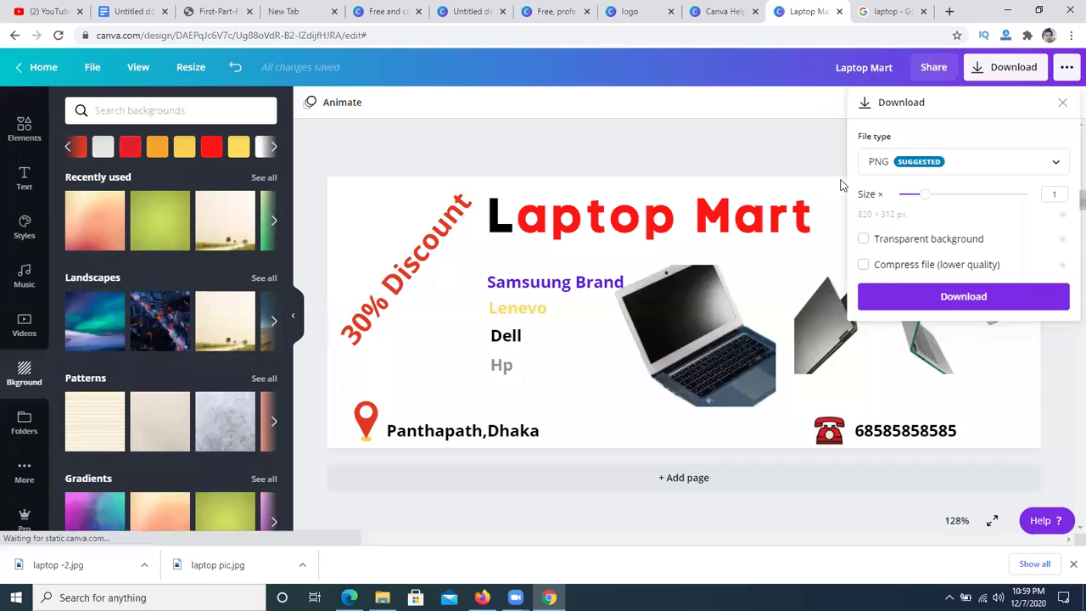
- Switch the file type between JPG and PNG, end on JPG, and close the Download panel unexported
left_click(964, 170)
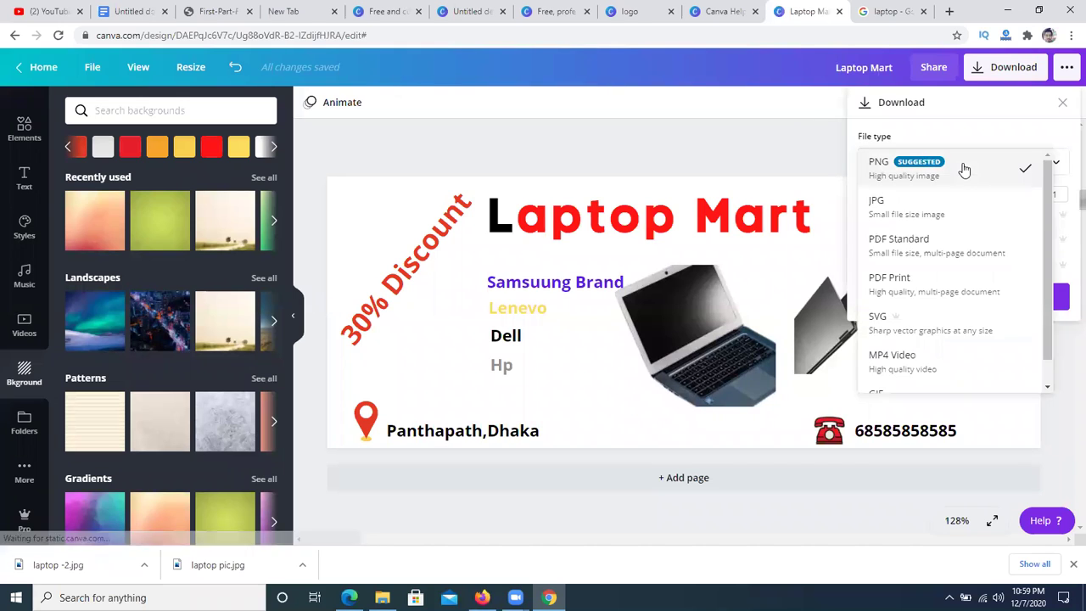
left_click(914, 206)
left_click(917, 168)
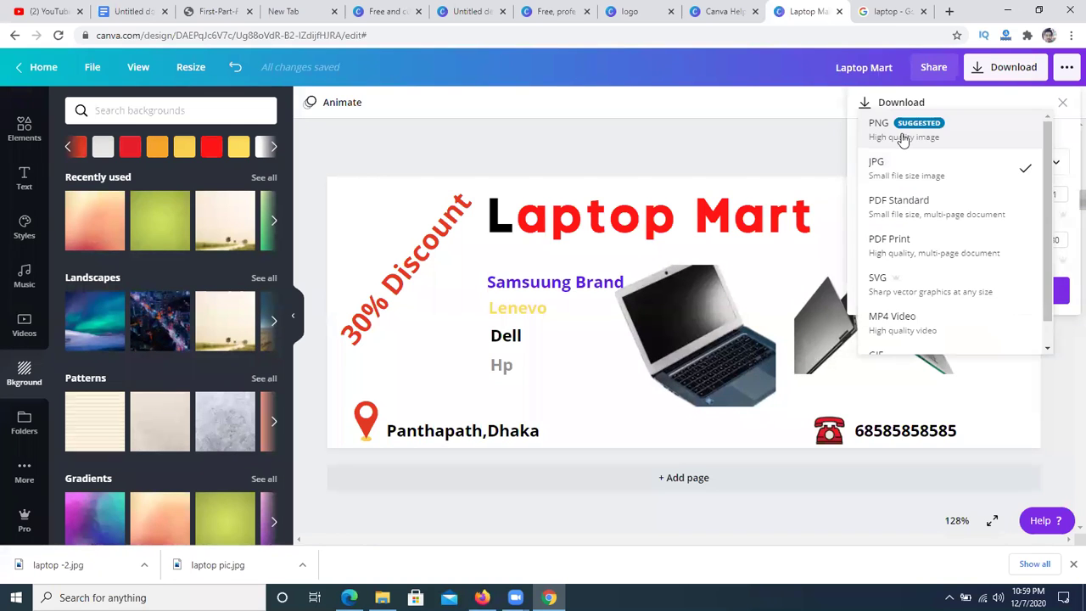
left_click(903, 140)
left_click(955, 159)
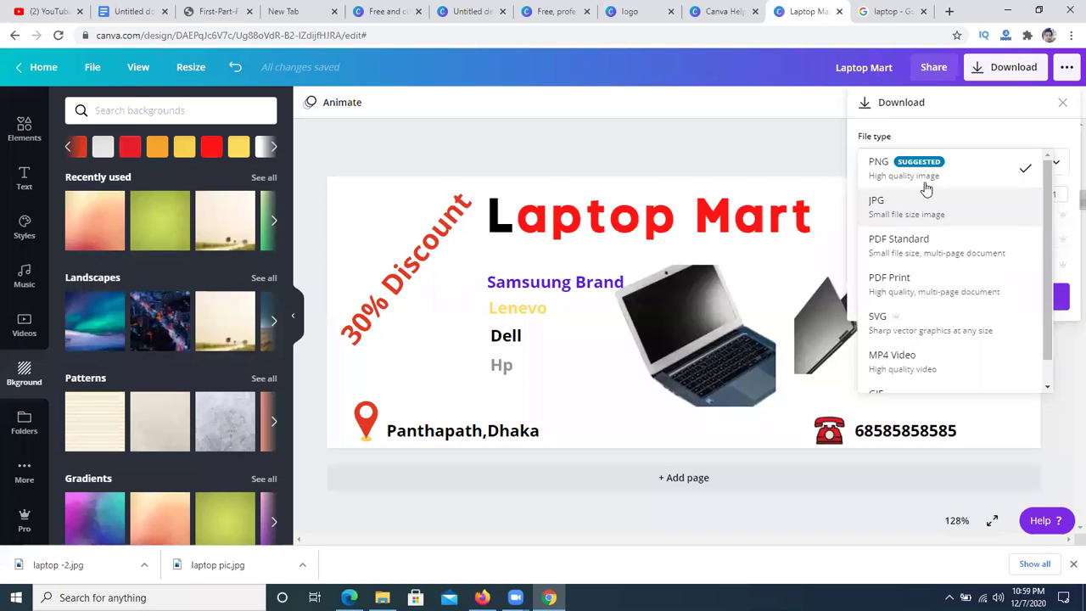
left_click(925, 193)
left_click(930, 167)
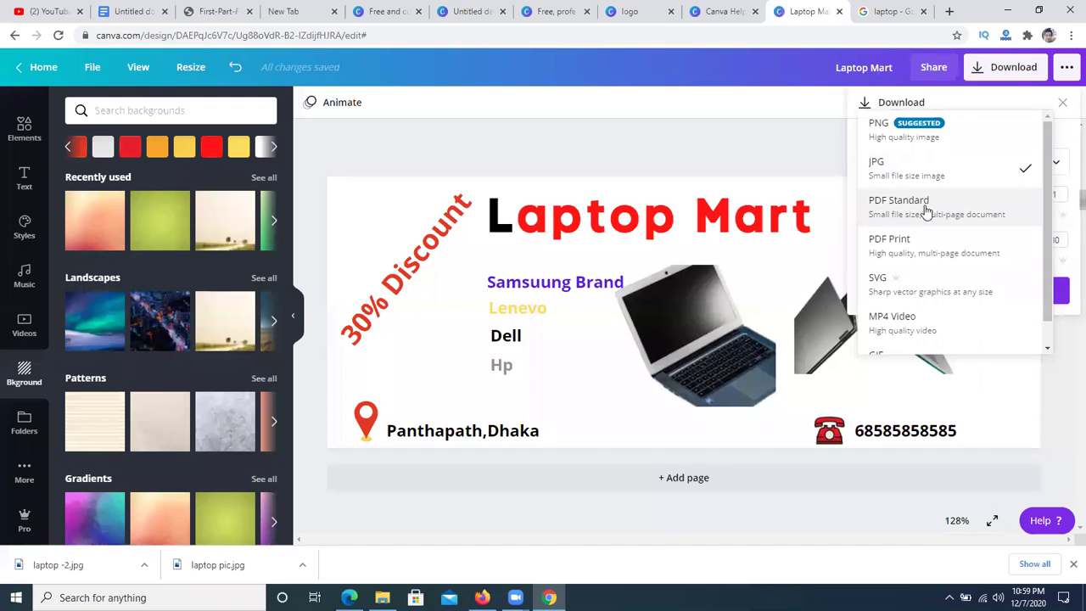
left_click(769, 157)
left_click(1062, 102)
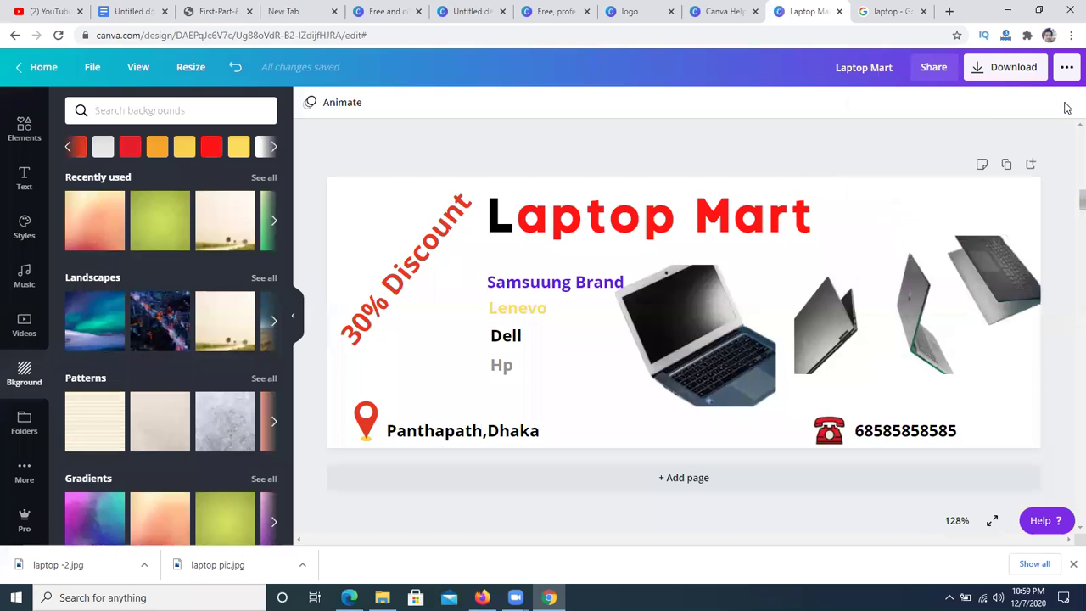
left_click(378, 220)
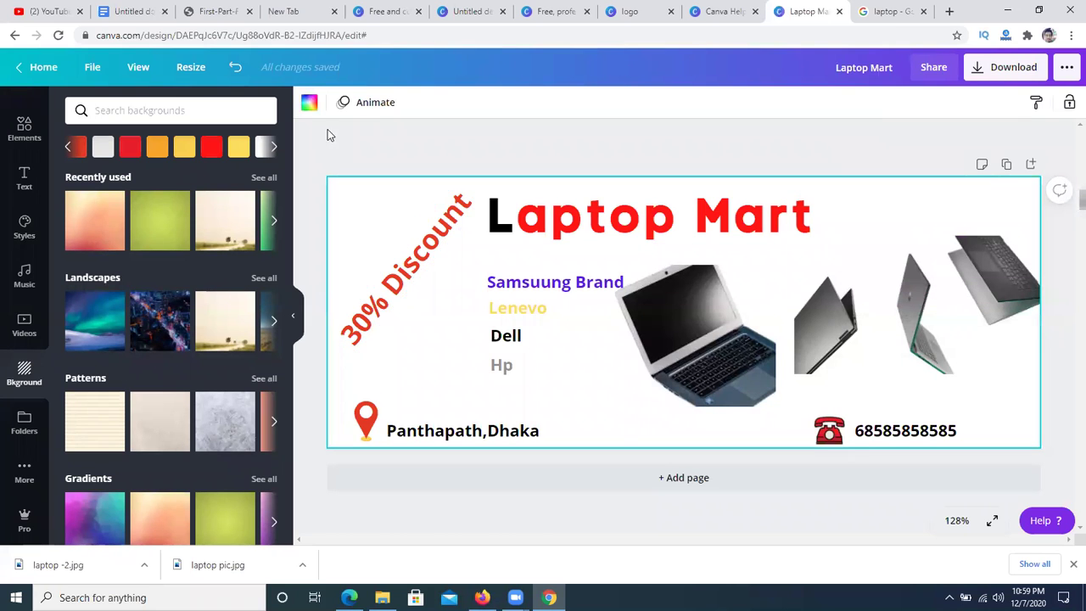
left_click(362, 106)
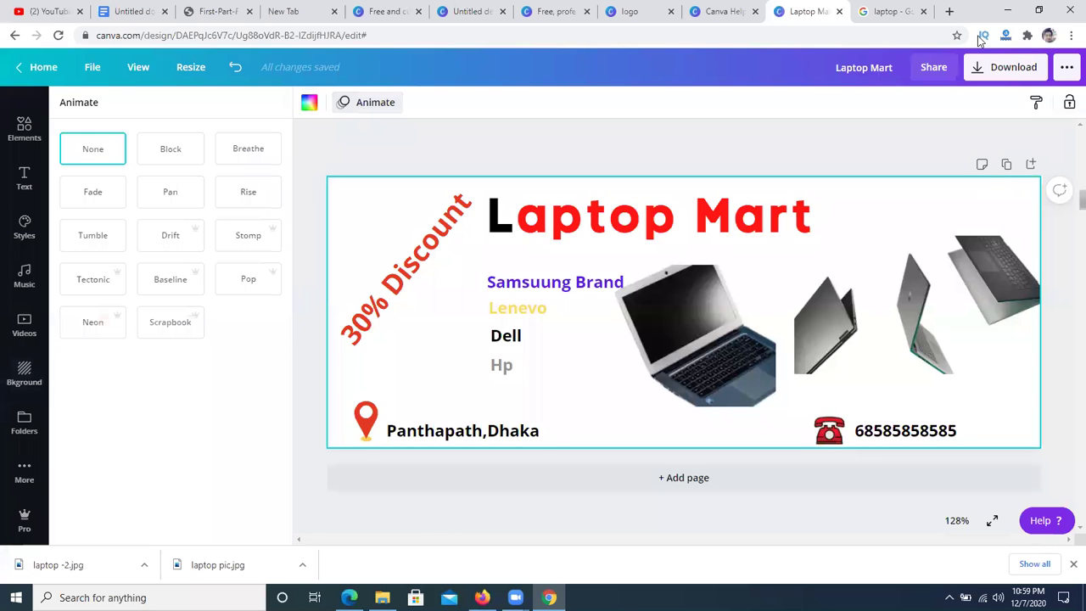
left_click(164, 198)
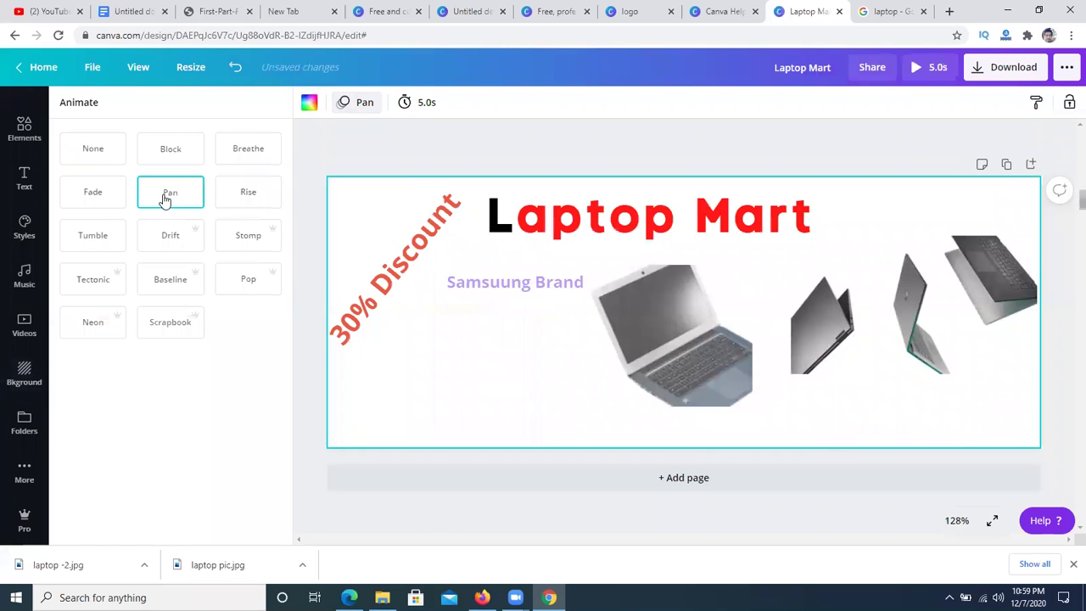
left_click(100, 243)
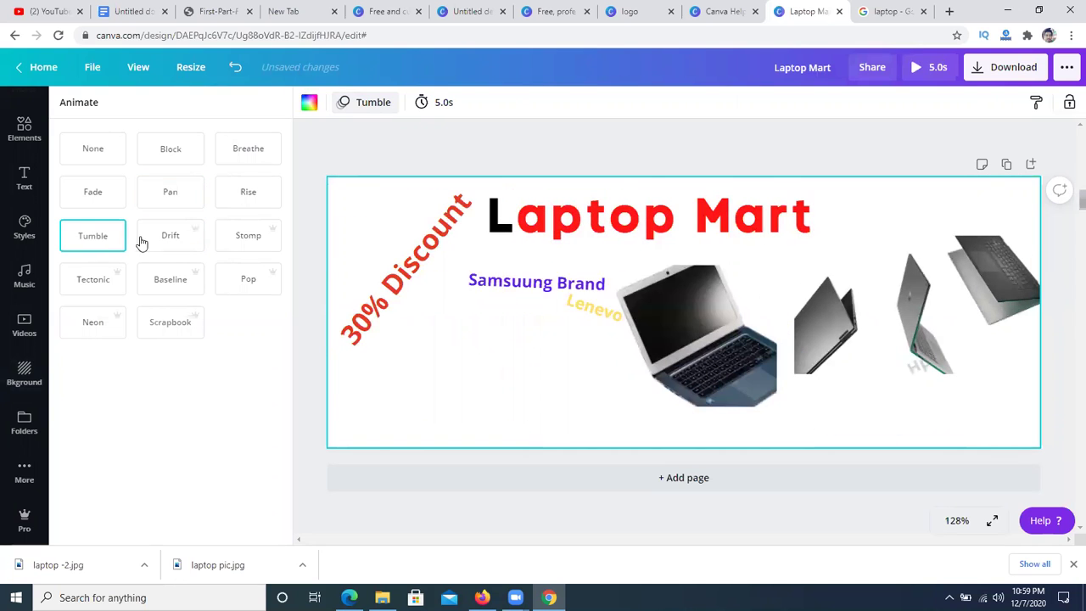
left_click(1014, 67)
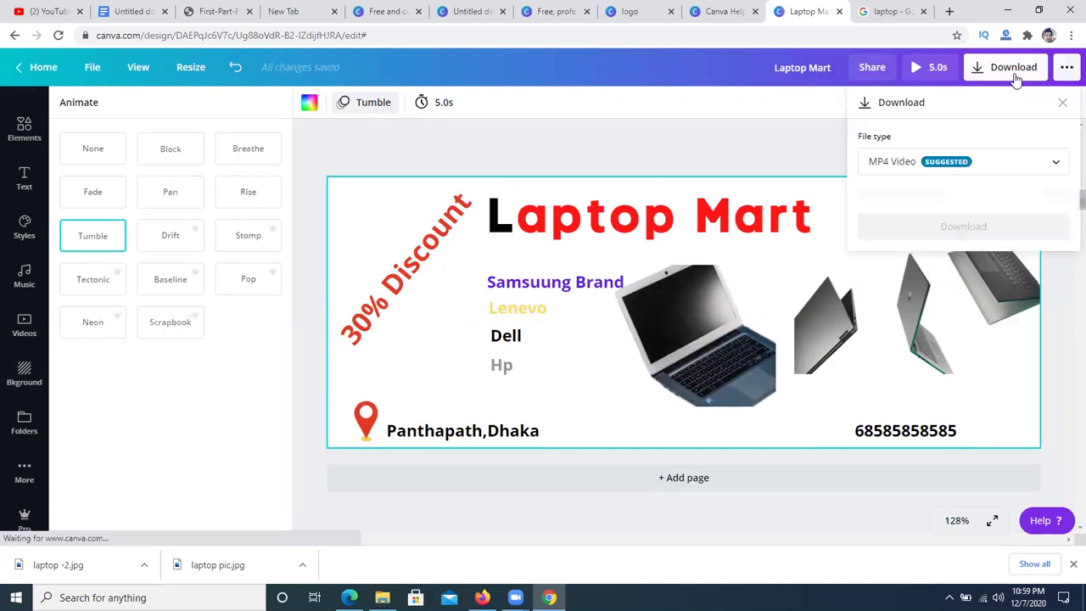
left_click(973, 162)
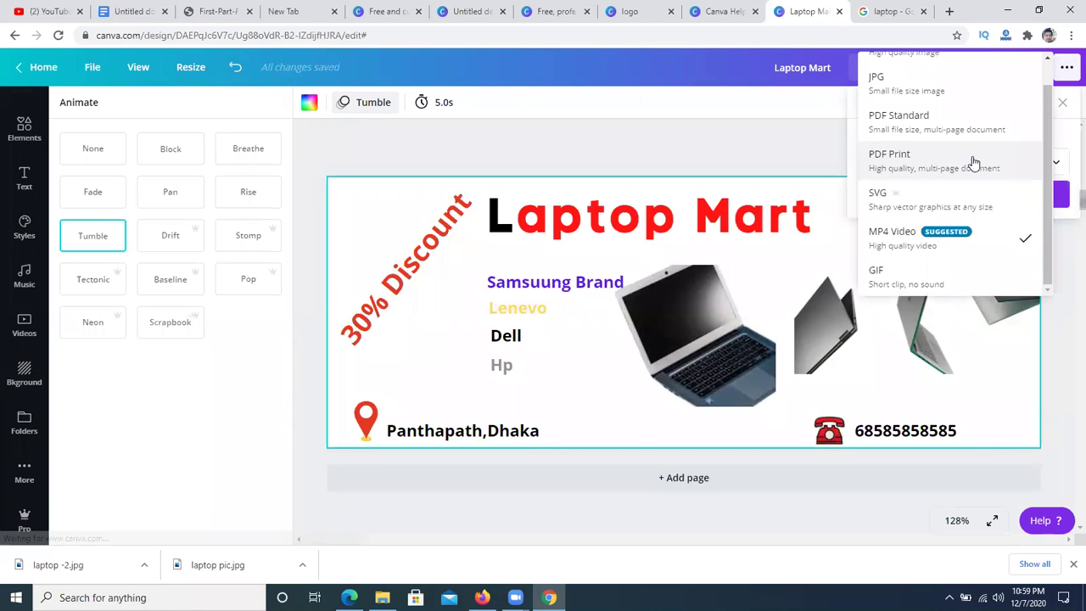
left_click(712, 160)
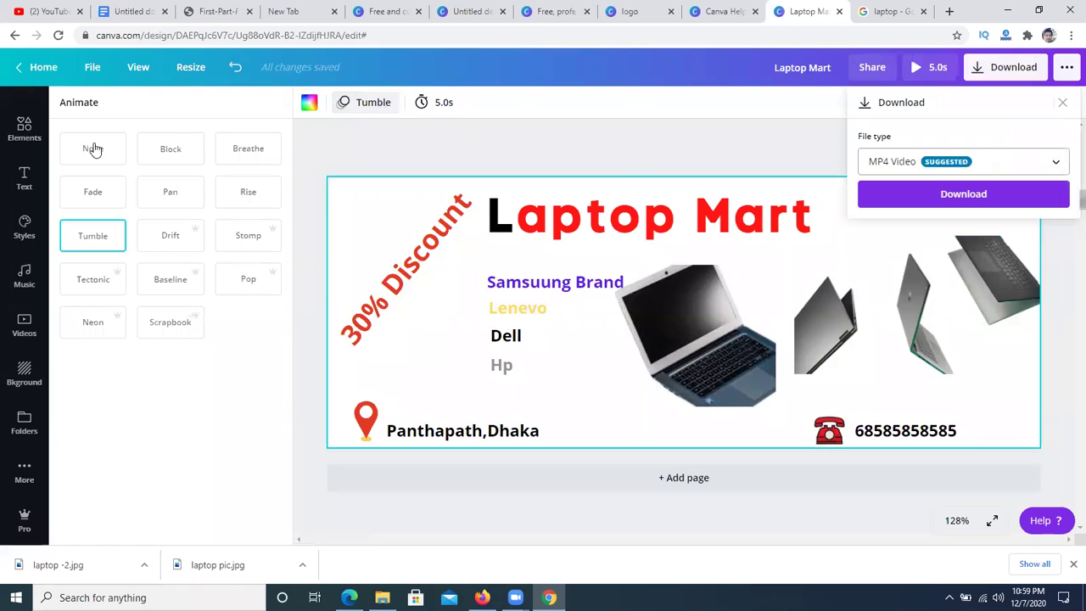
left_click(119, 159)
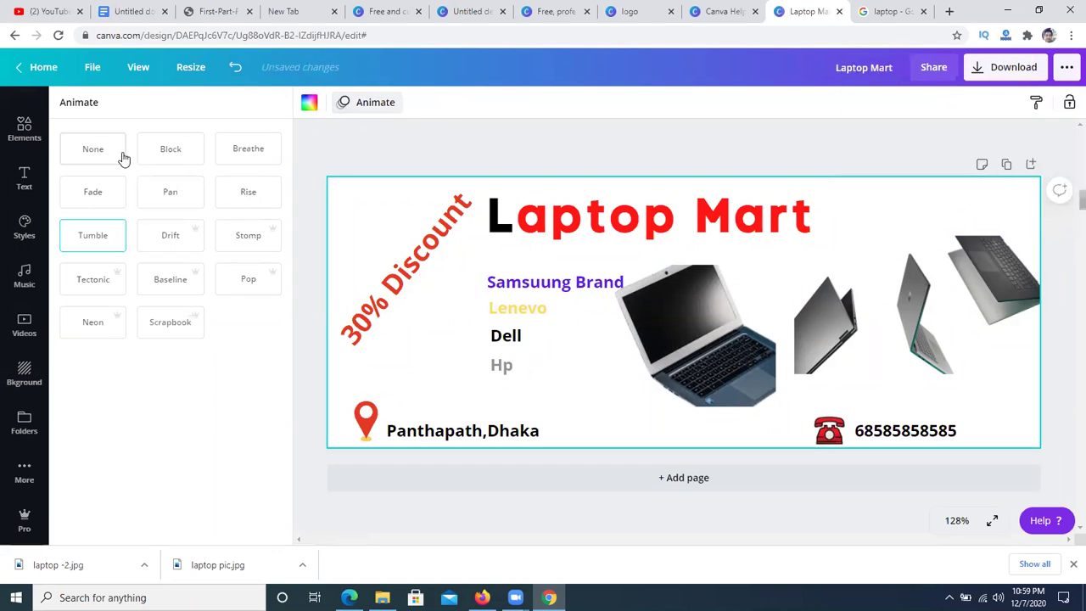
left_click(906, 267)
left_click(880, 209)
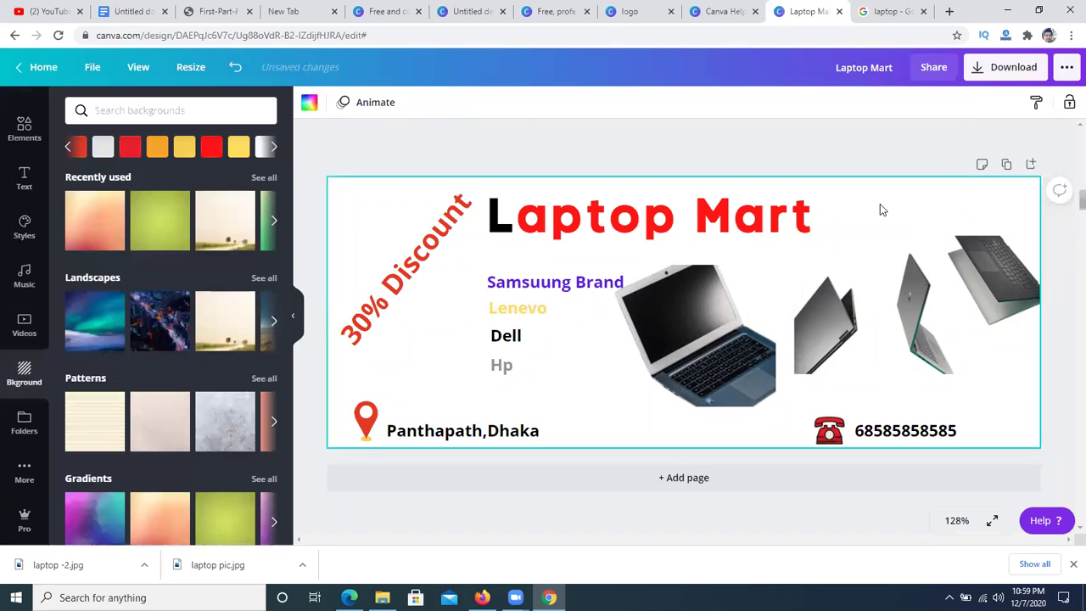
- Download the cover in PNG format as Laptop Mart.png and dismiss the saved-design confirmation
left_click(1001, 67)
left_click(940, 400)
left_click(949, 597)
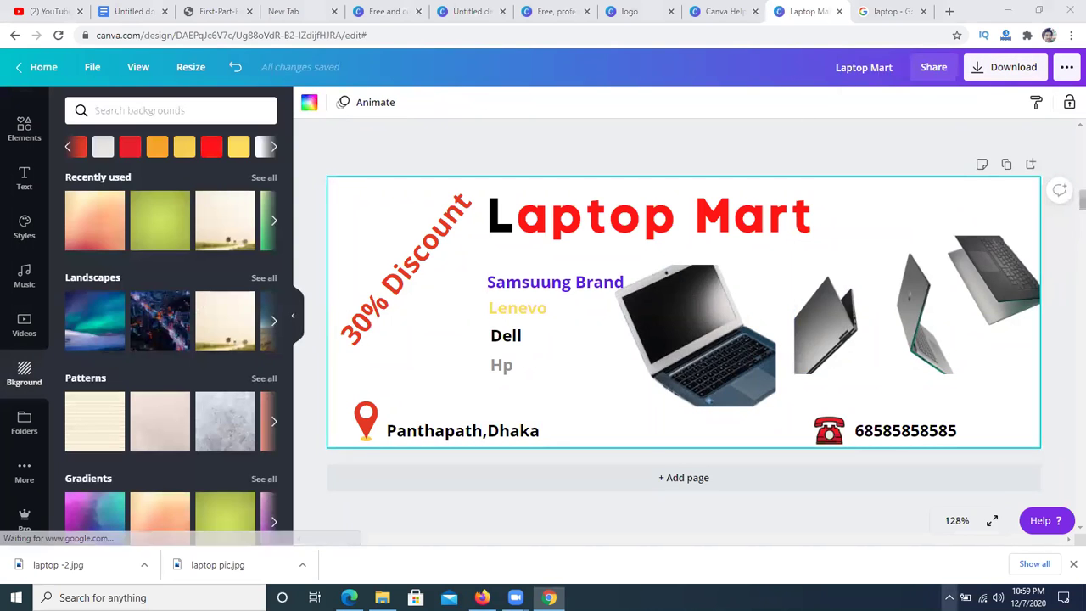
left_click(943, 521)
left_click_drag(951, 45, 1060, 96)
left_click(1049, 108)
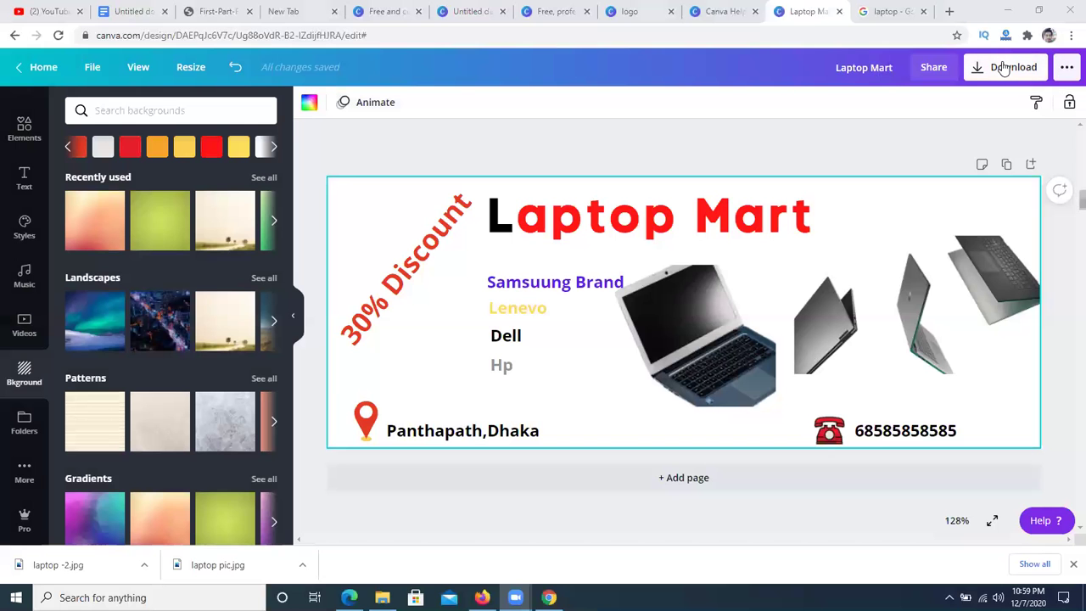
left_click(998, 67)
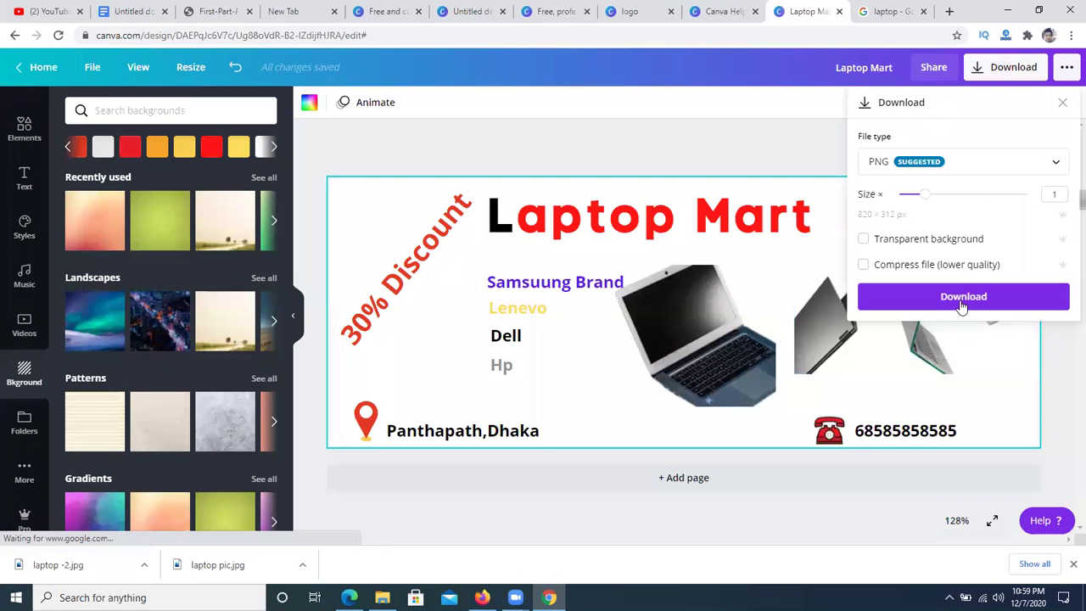
left_click(960, 299)
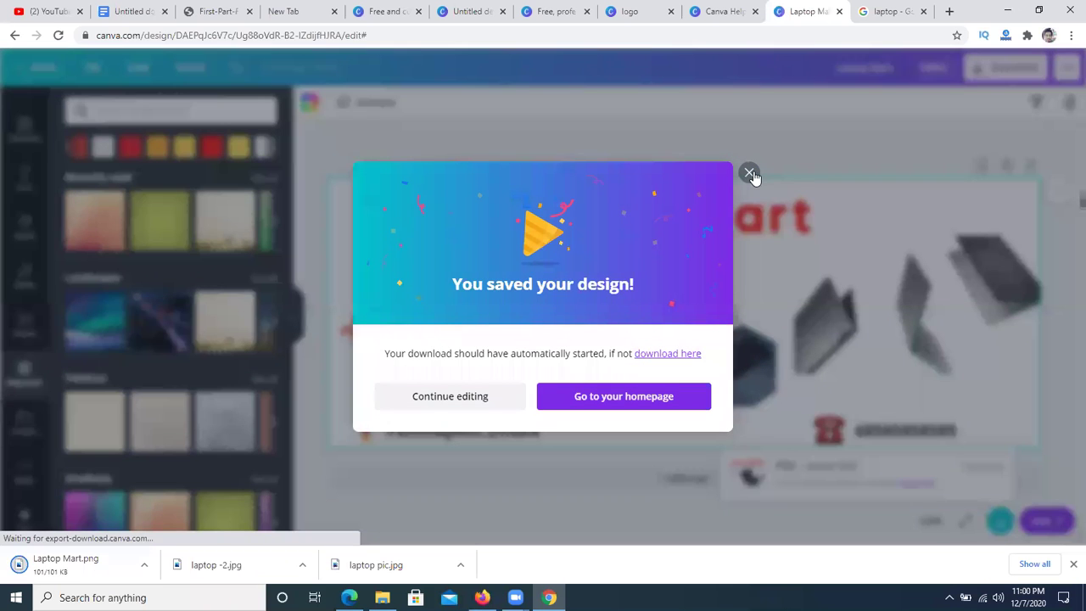
left_click(790, 195)
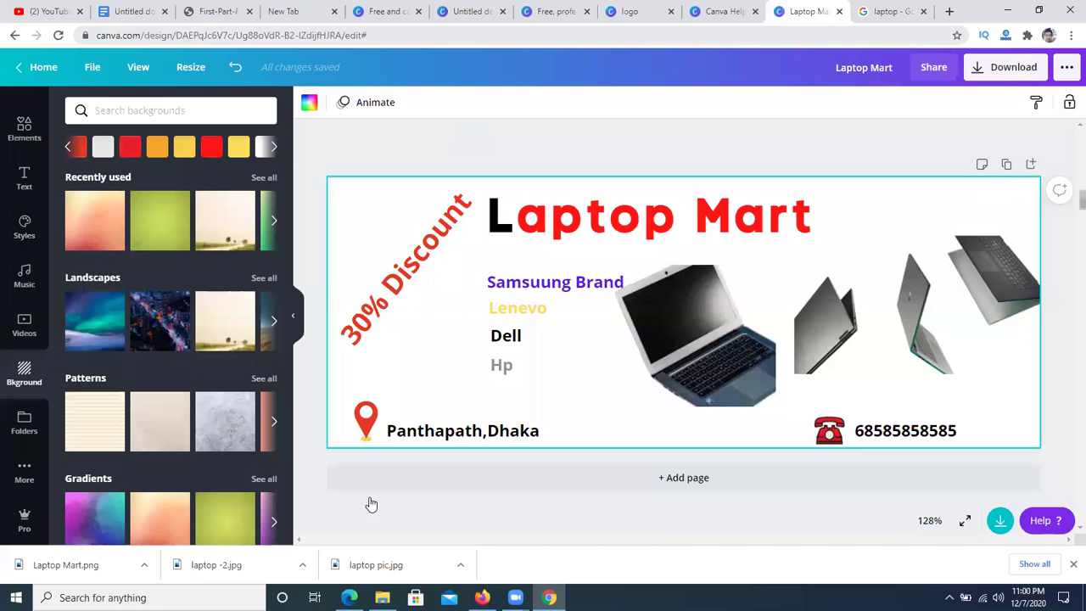
left_click(1008, 10)
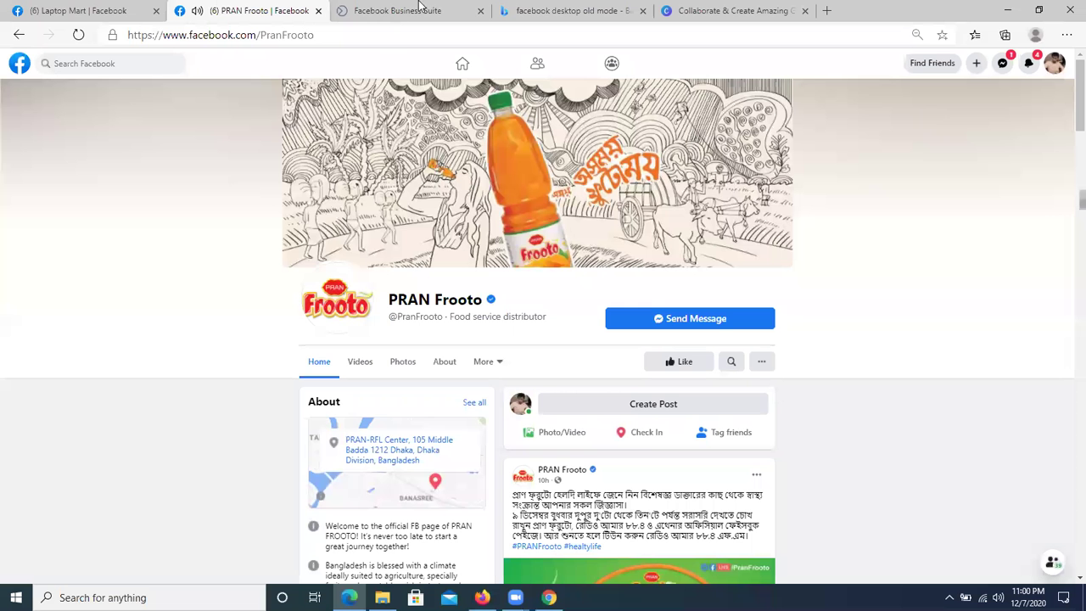
- Upload Laptop Mart.png from Downloads as the Laptop Mart page's cover photo and save it
left_click(73, 8)
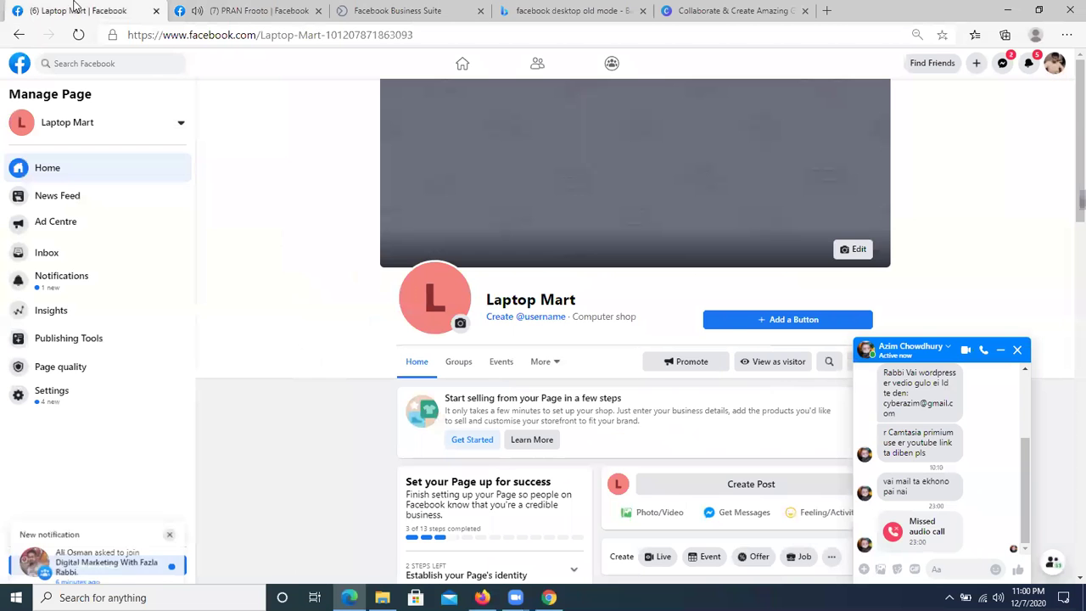
left_click(1017, 350)
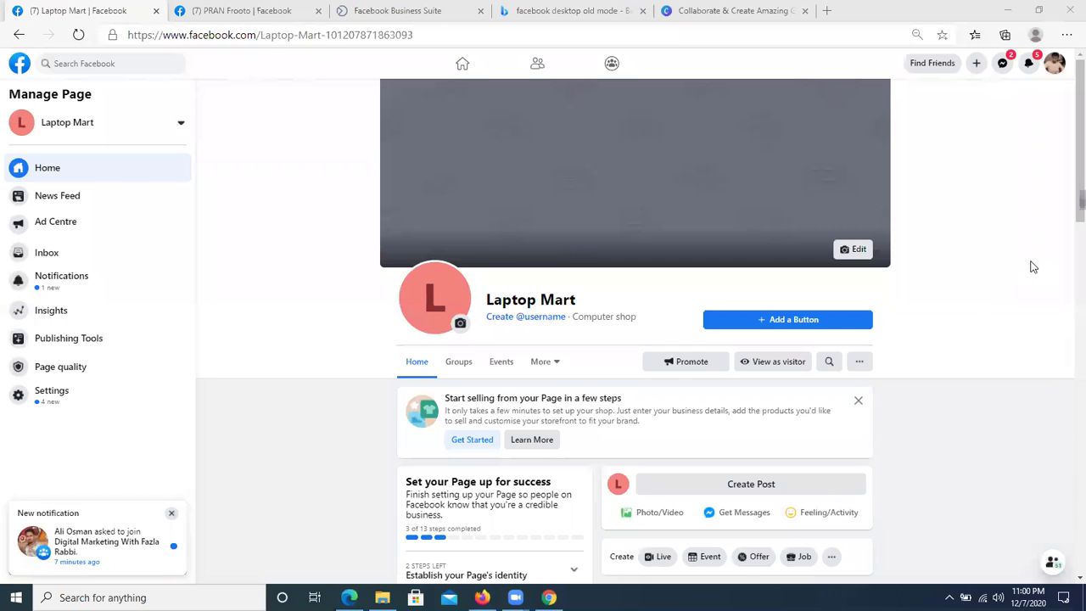
left_click(854, 251)
left_click(953, 268)
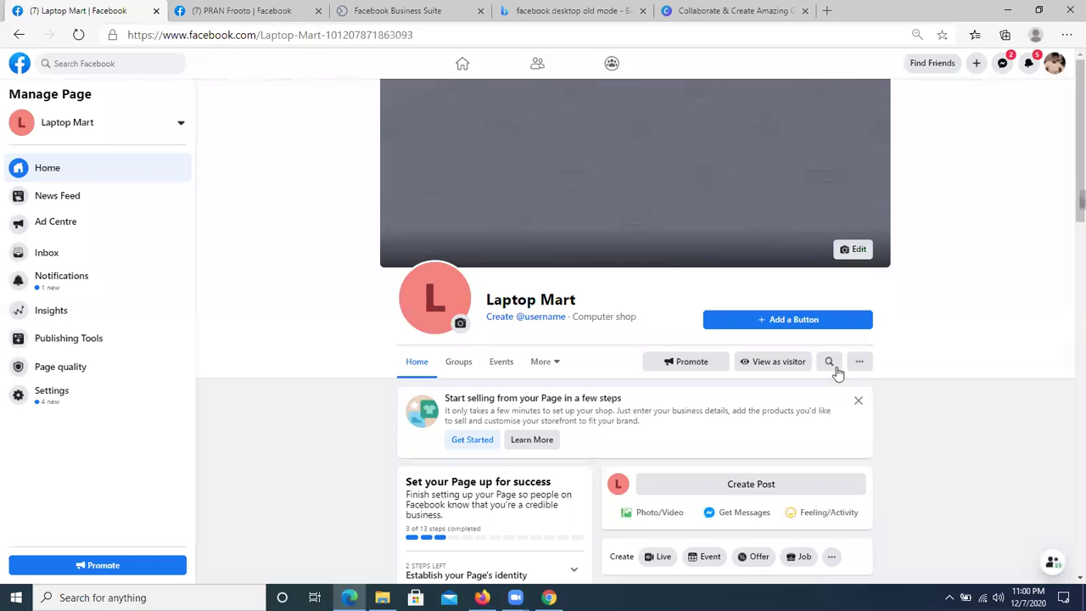
left_click(855, 253)
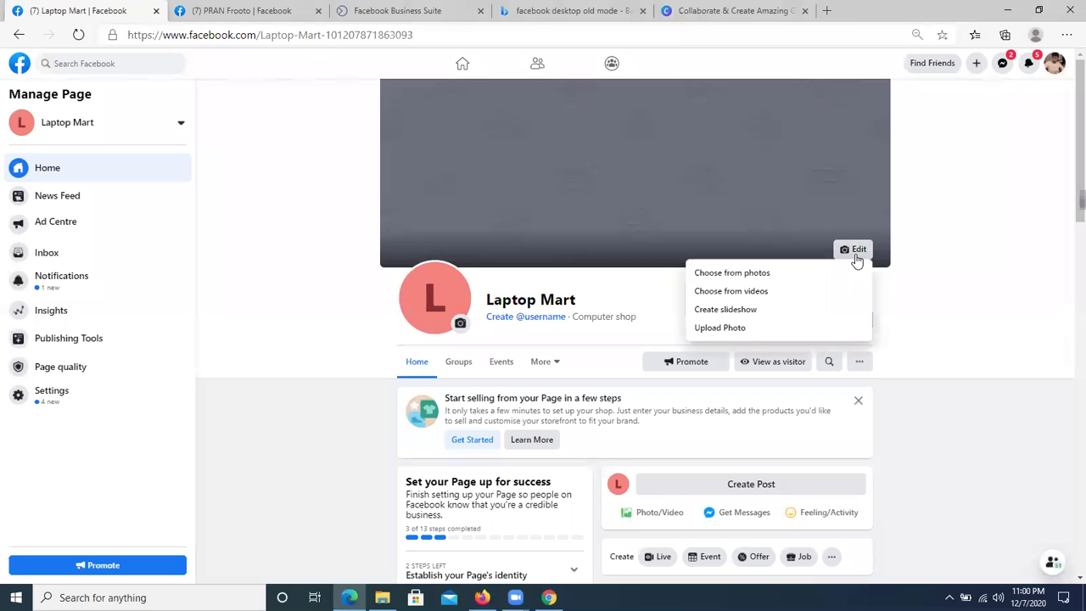
left_click(745, 331)
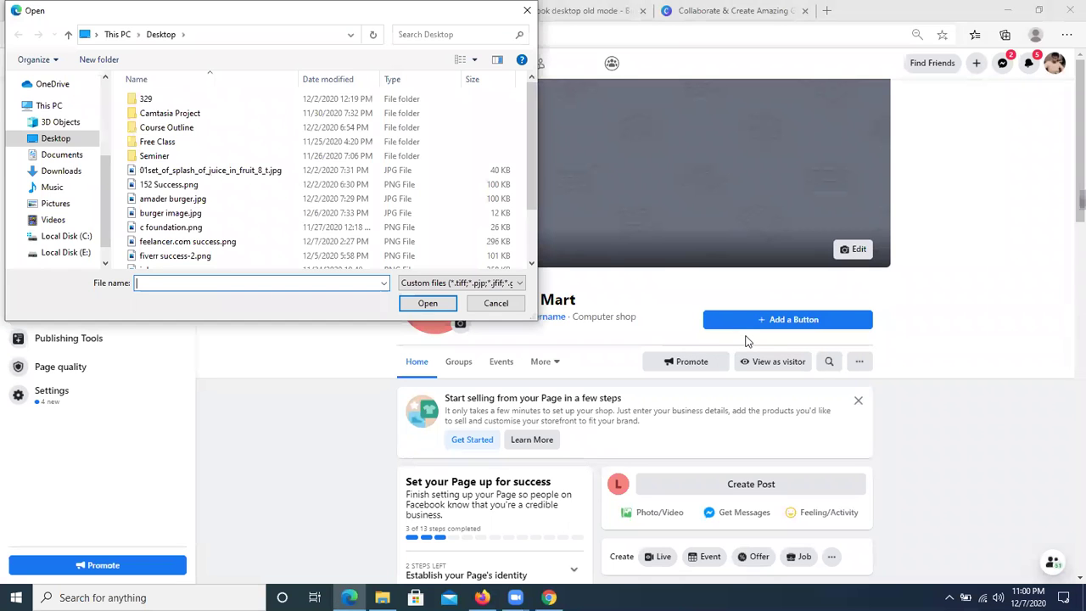
left_click(61, 171)
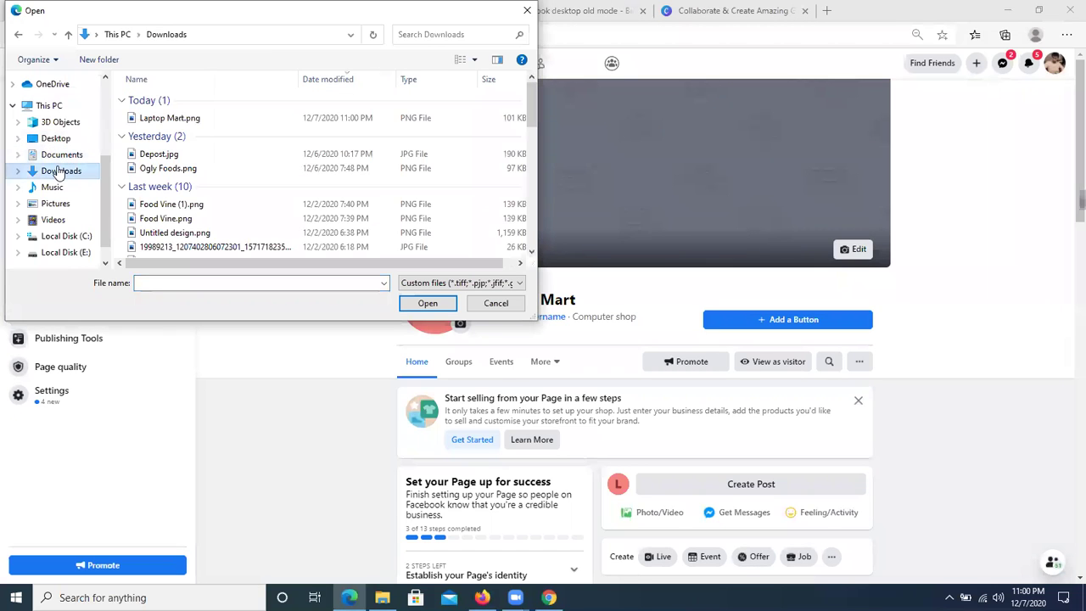
left_click(194, 118)
left_click(427, 303)
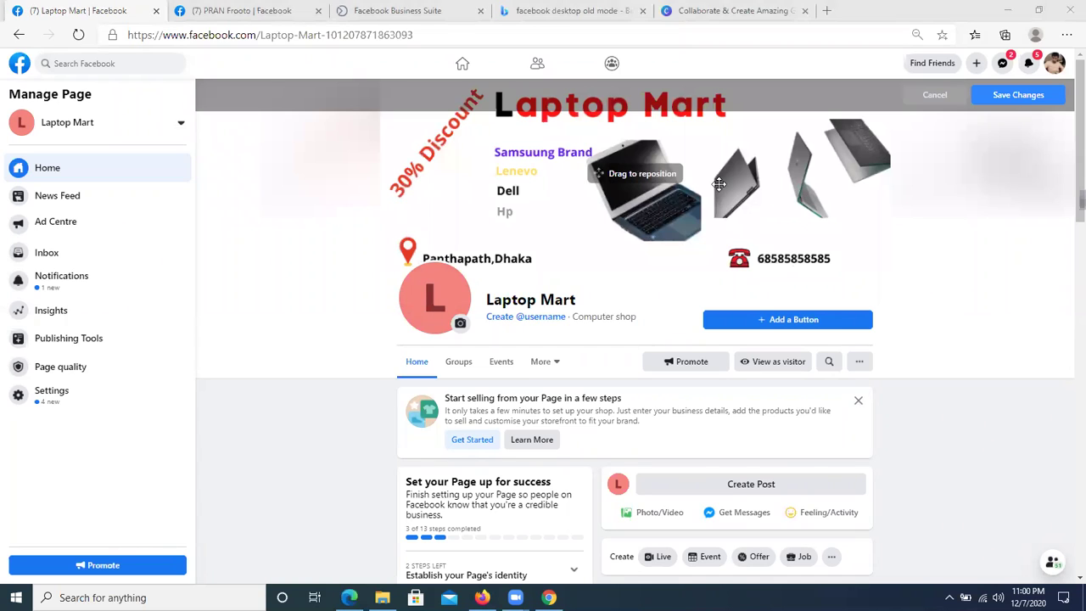
left_click(1018, 95)
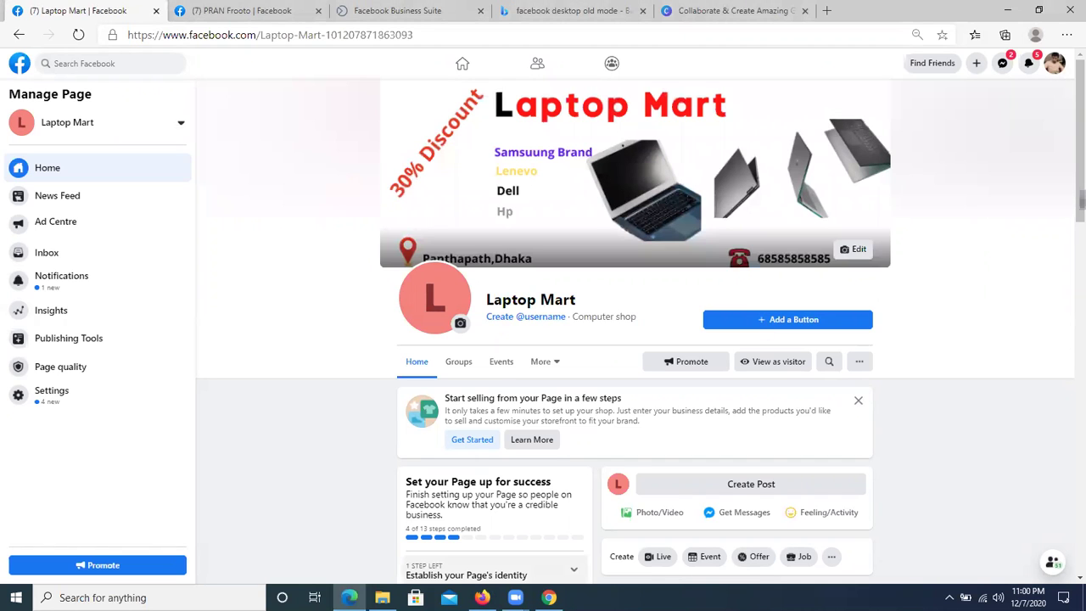
- Mark the profile picture area for a screenshot, then cancel the capture
left_click(948, 597)
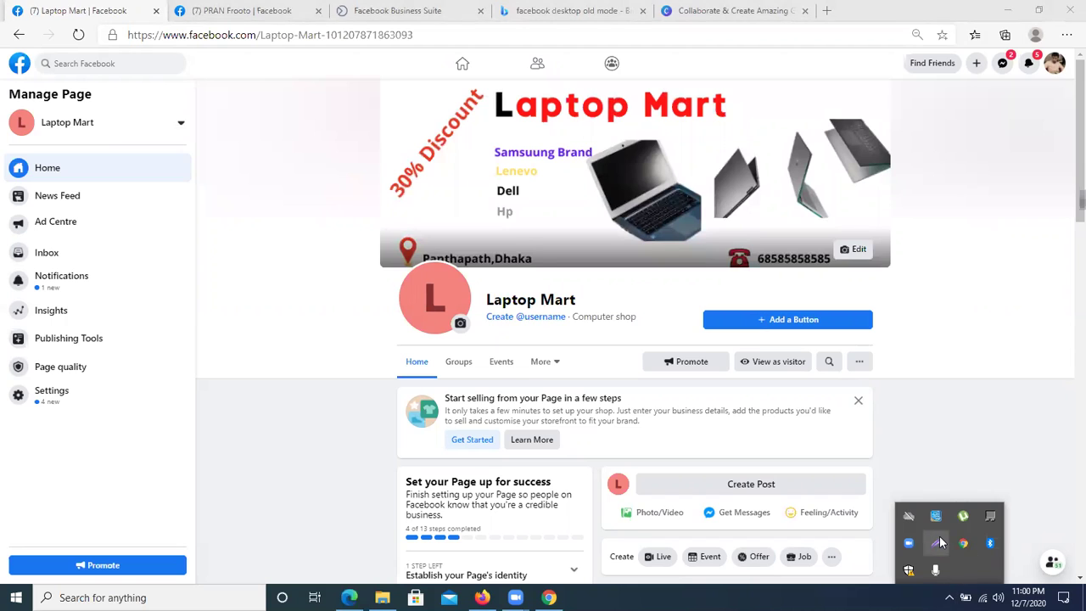
left_click(939, 536)
mouse_move(369, 230)
left_mouse_down()
mouse_move(468, 316)
mouse_move(500, 364)
left_mouse_up()
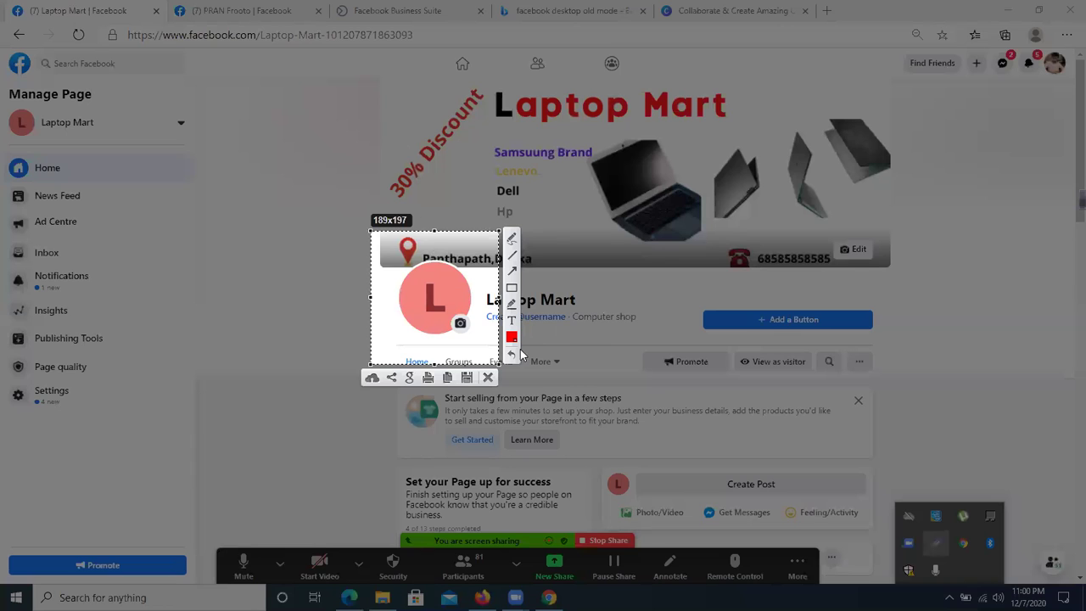
left_click_drag(419, 293, 437, 286)
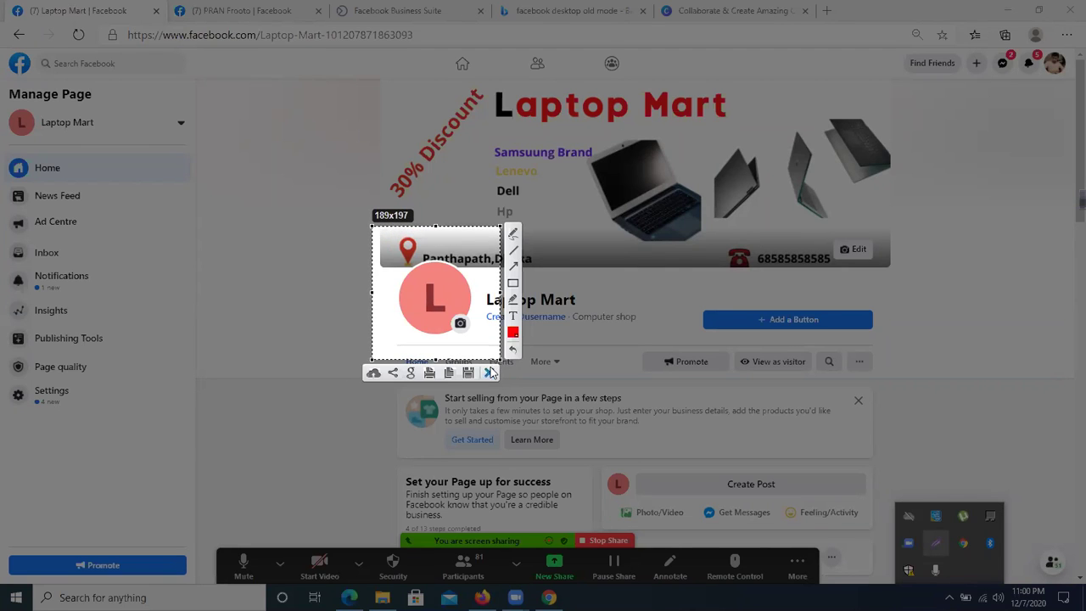
left_click(490, 373)
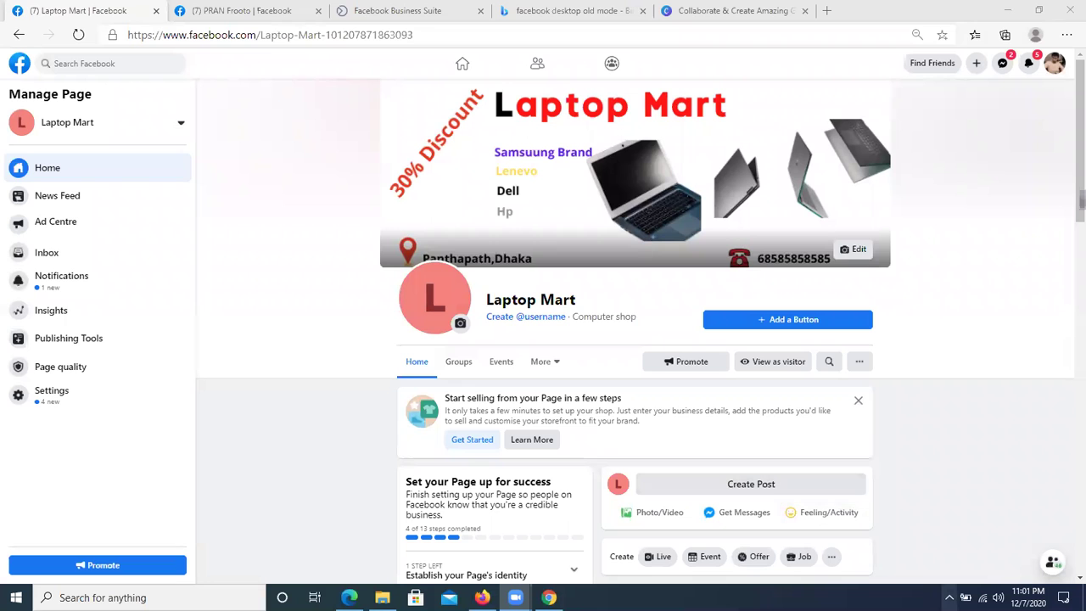
- Mark the profile picture and name area, cancel again, and open the profile picture options
left_click(949, 597)
left_click(936, 543)
left_click_drag(323, 211, 550, 359)
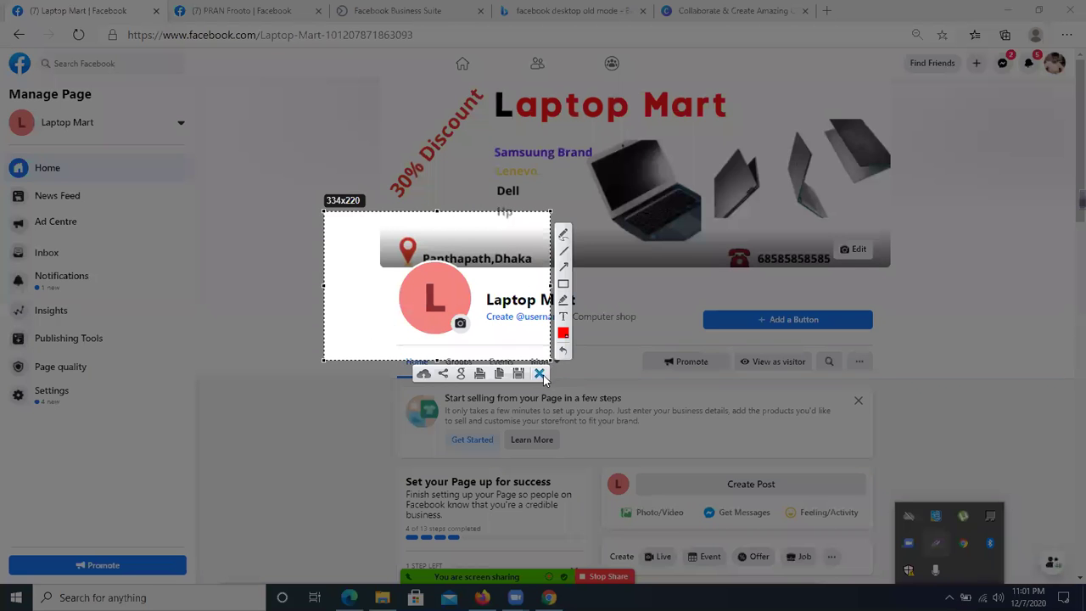
left_click(542, 374)
left_click(460, 325)
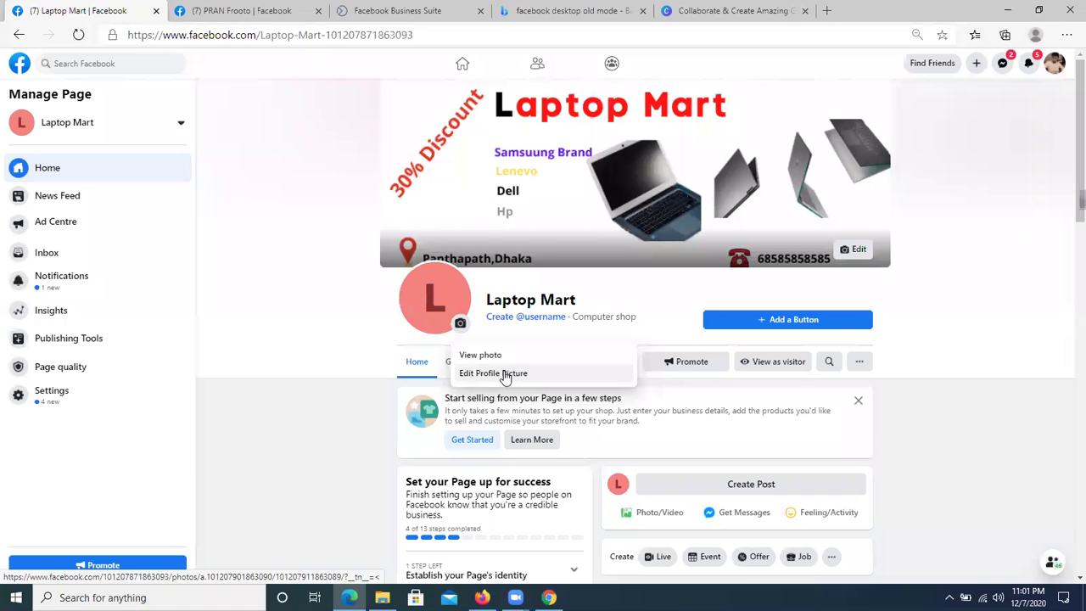
- Start uploading a new profile picture and browse the Pictures, Downloads and Documents folders
left_click(511, 378)
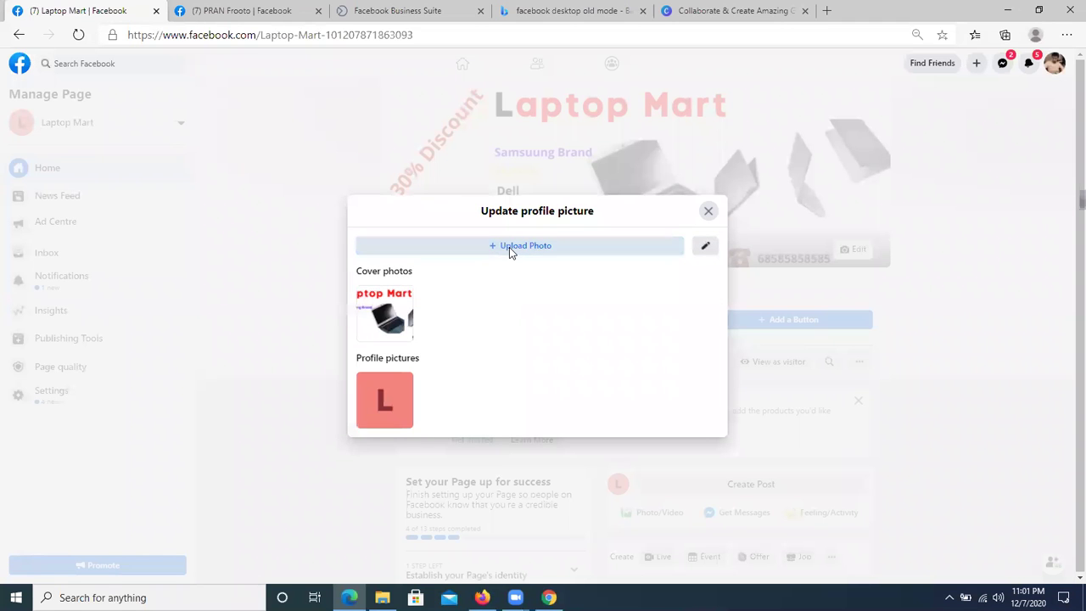
left_click(509, 248)
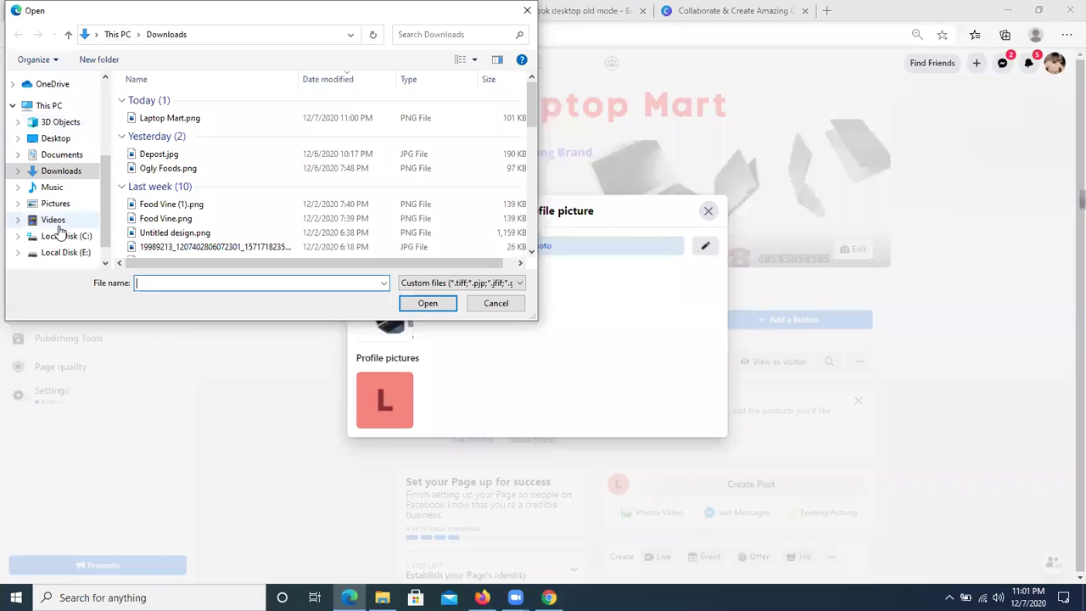
left_click(55, 204)
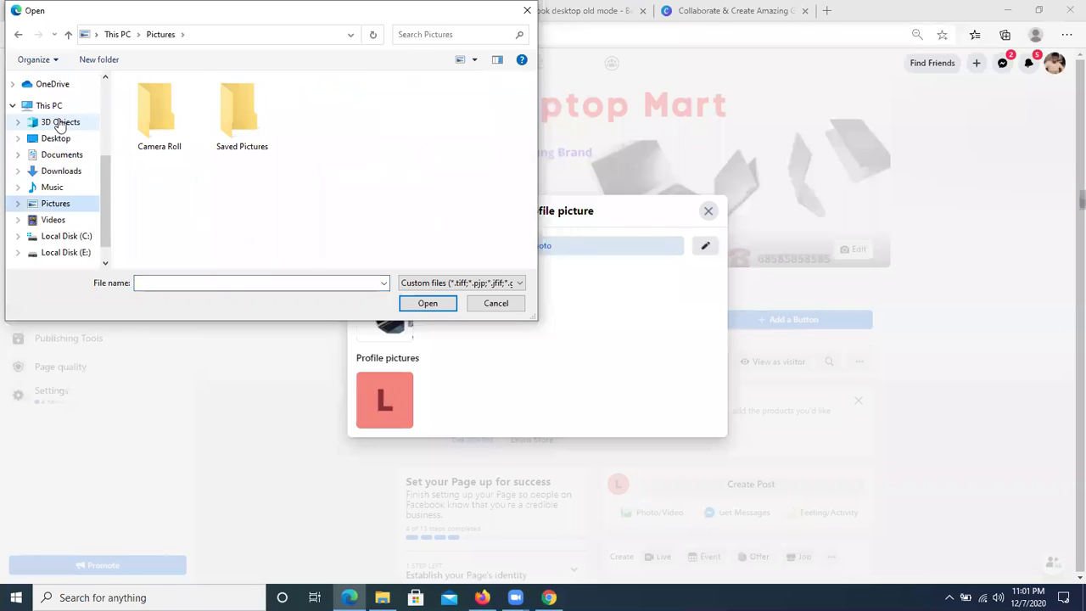
left_click(67, 170)
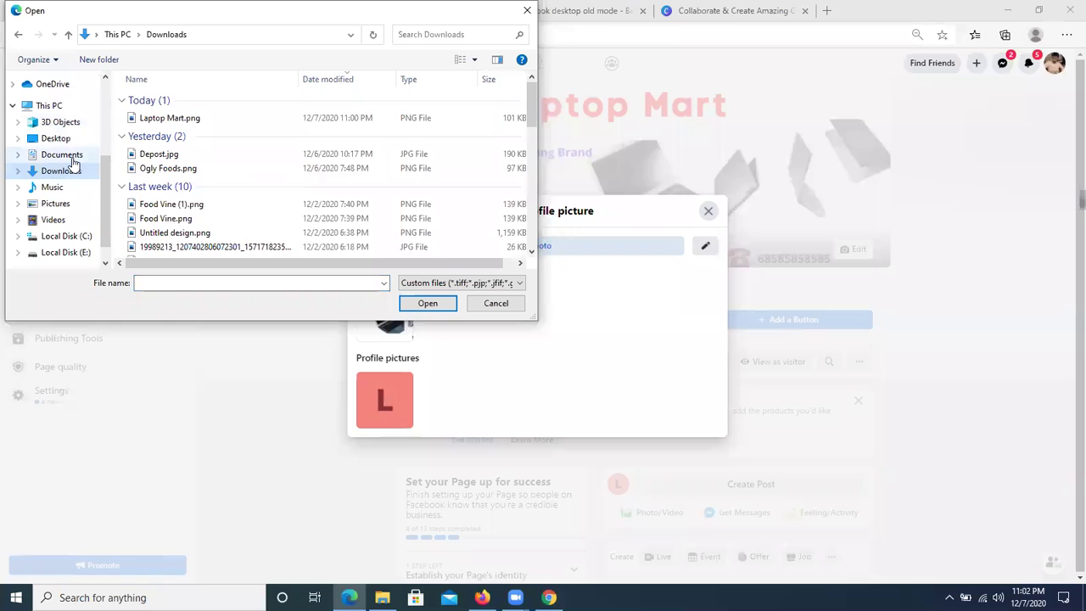
left_click(67, 156)
left_click(70, 171)
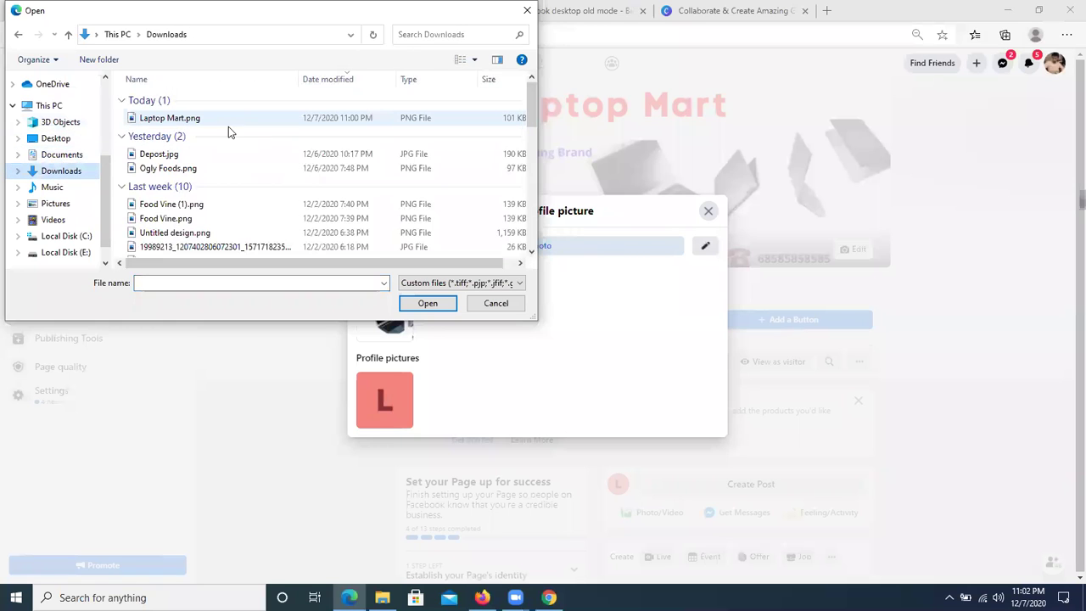
- Select laptop pic.jpg from the Desktop folder and open it
scroll(217, 209, "down", 1)
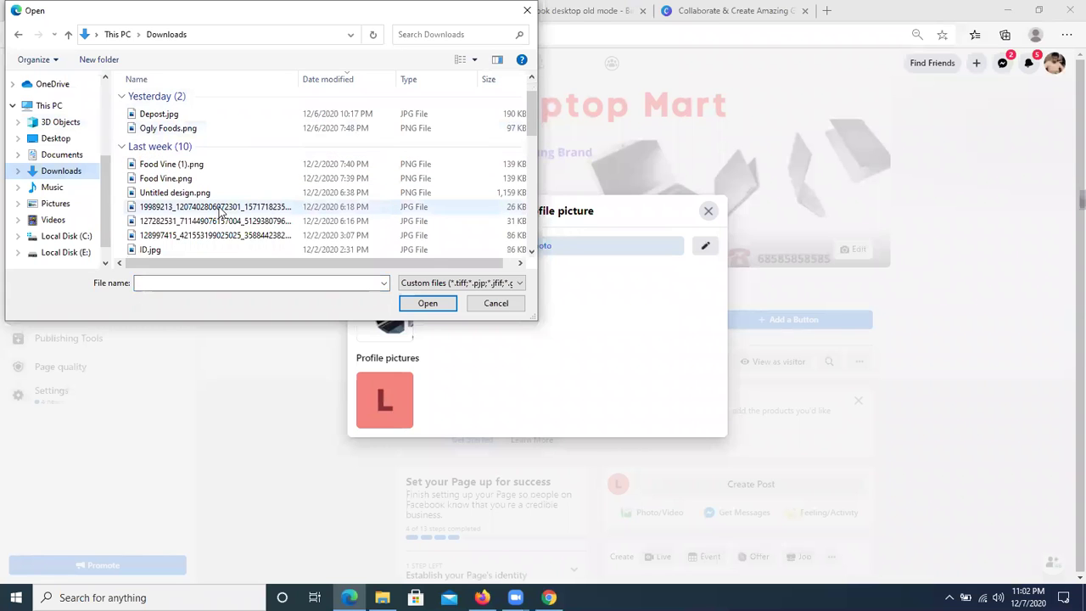
scroll(218, 208, "up", 1)
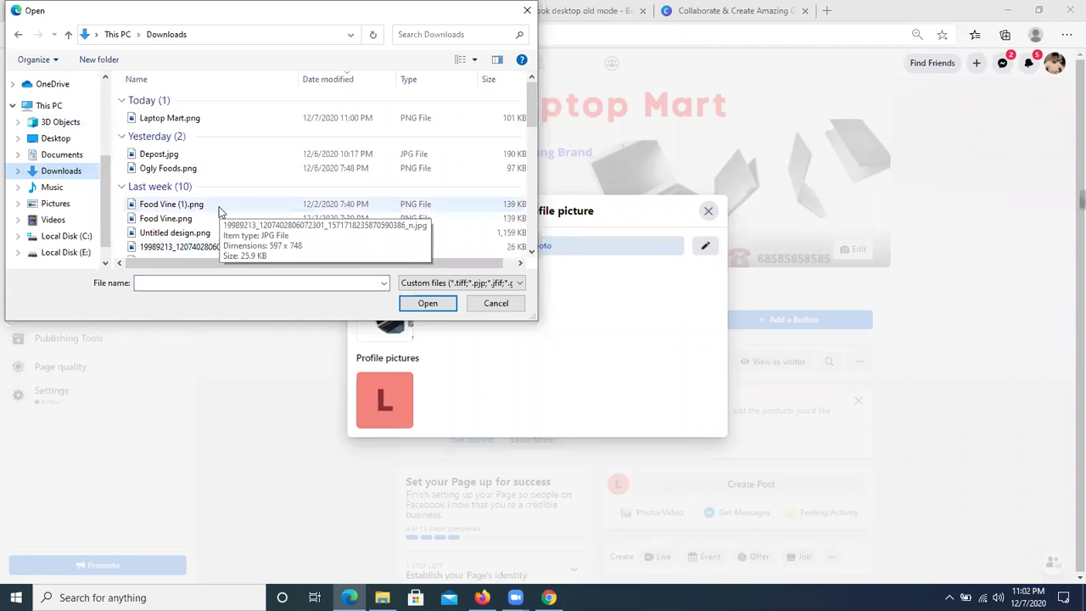
scroll(218, 208, "down", 2)
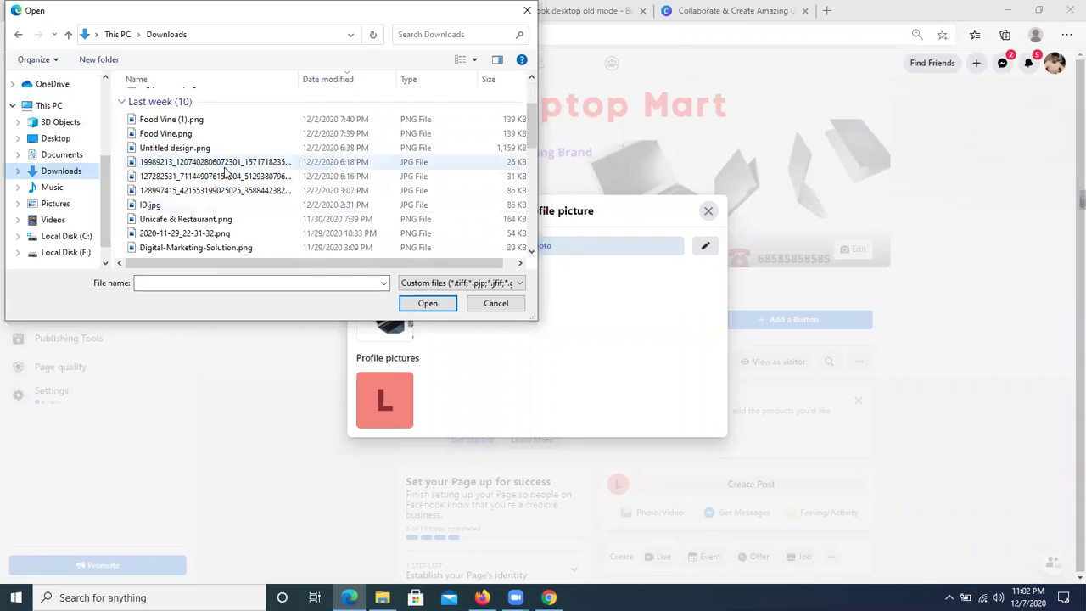
scroll(226, 172, "down", 2)
scroll(225, 173, "up", 4)
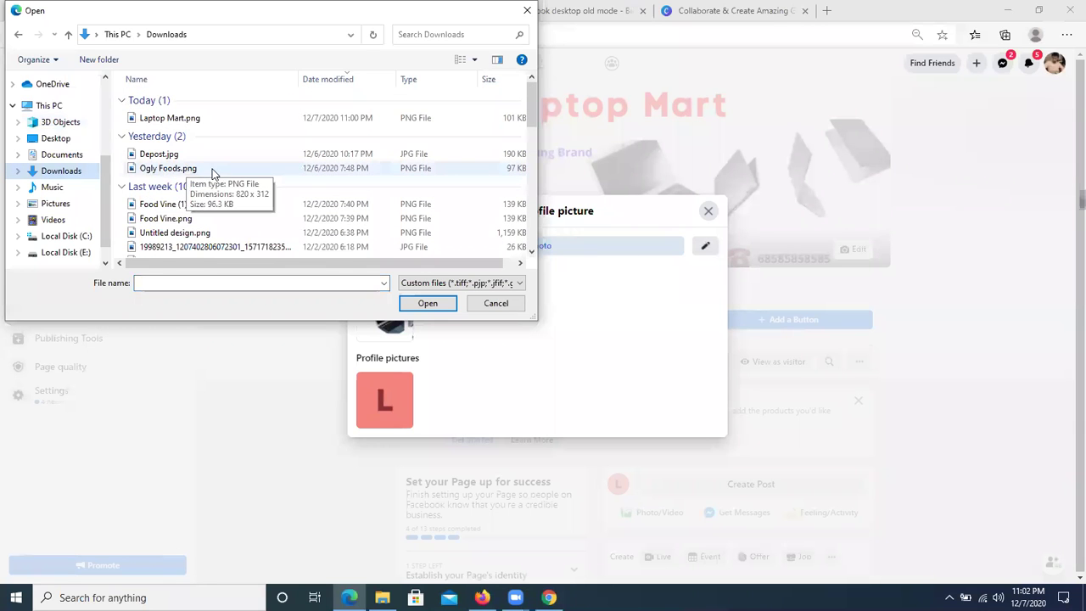
left_click(46, 140)
scroll(238, 145, "down", 2)
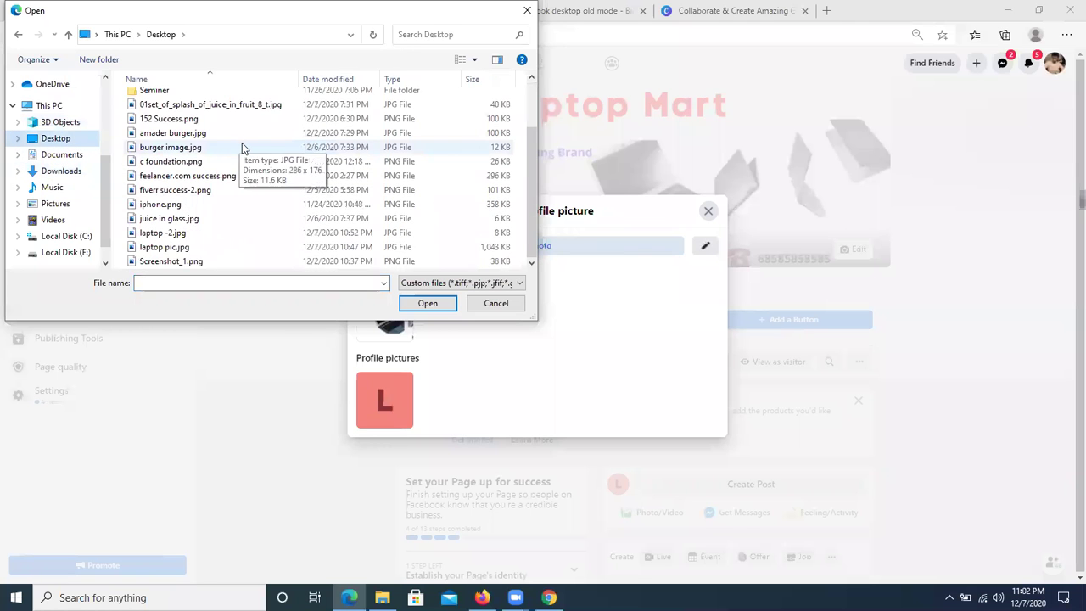
left_click(178, 247)
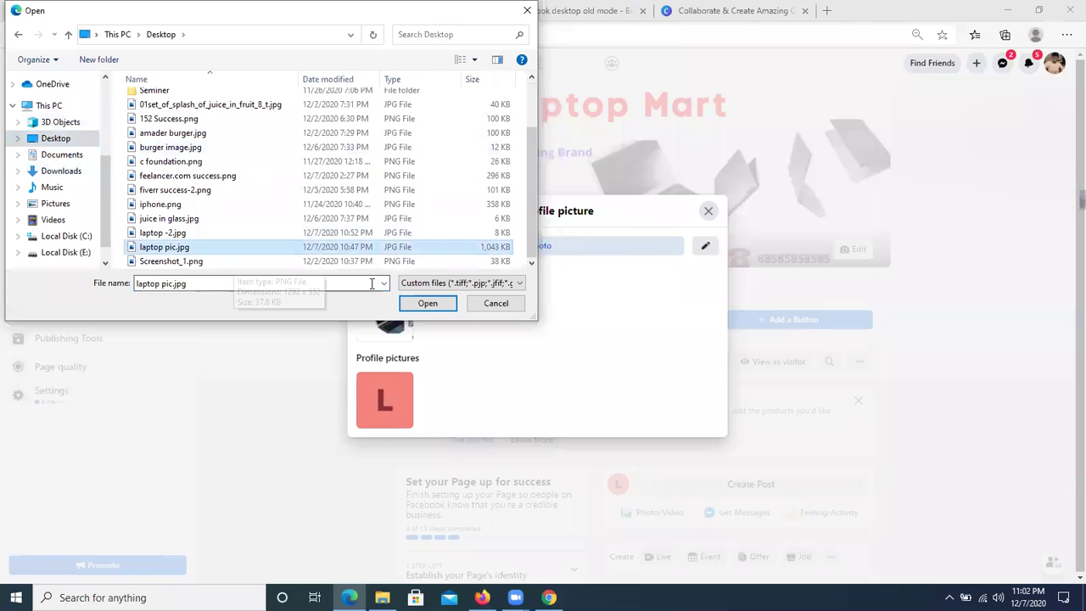
left_click(428, 302)
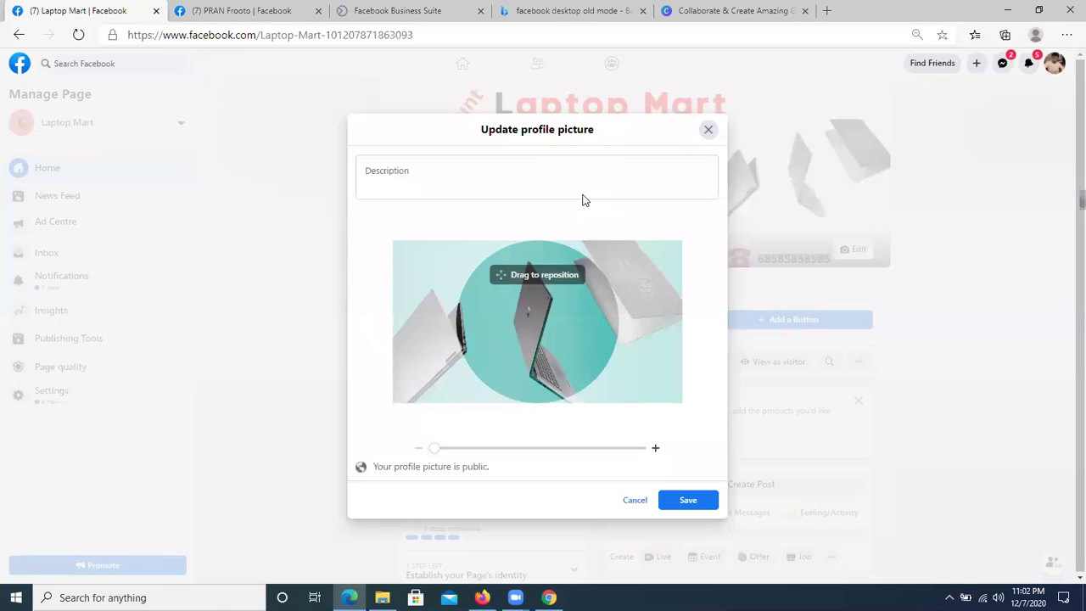
left_click(688, 502)
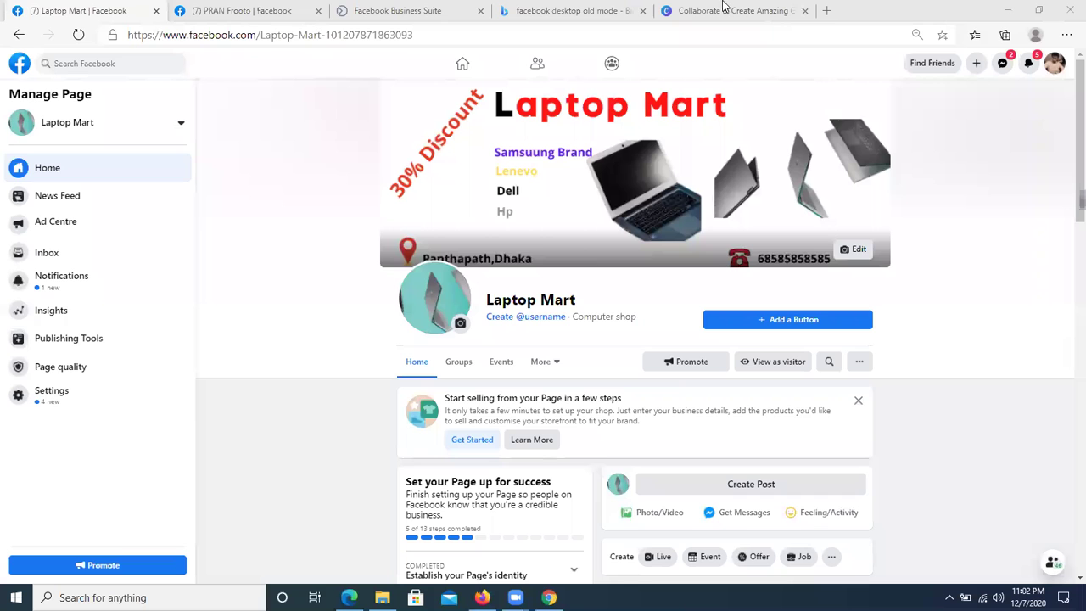
left_click(256, 10)
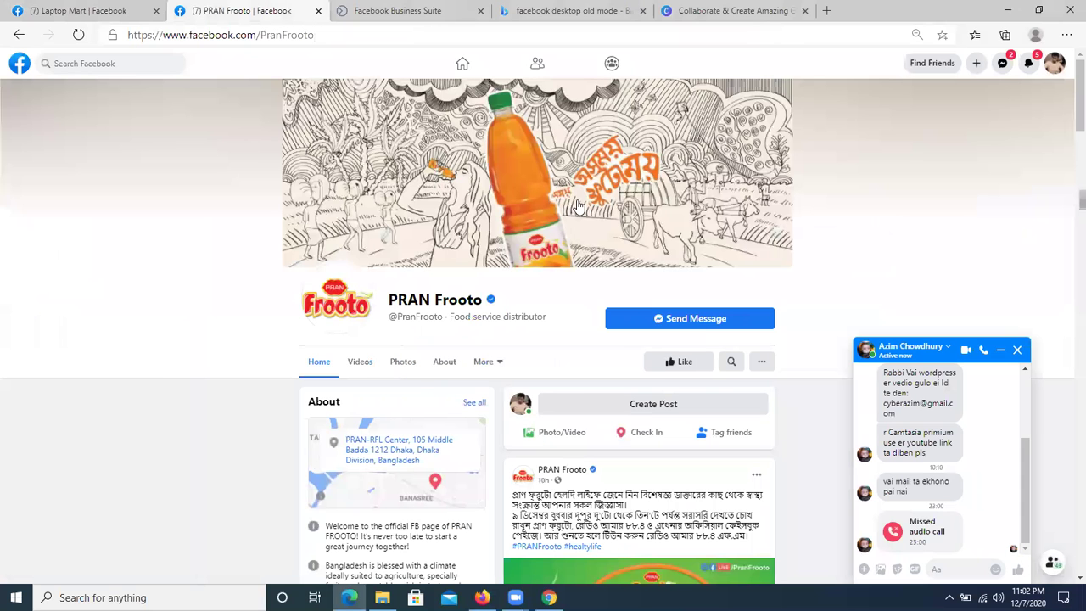
- Close the Messenger chat popup covering the PRAN Frooto page
left_click(1016, 356)
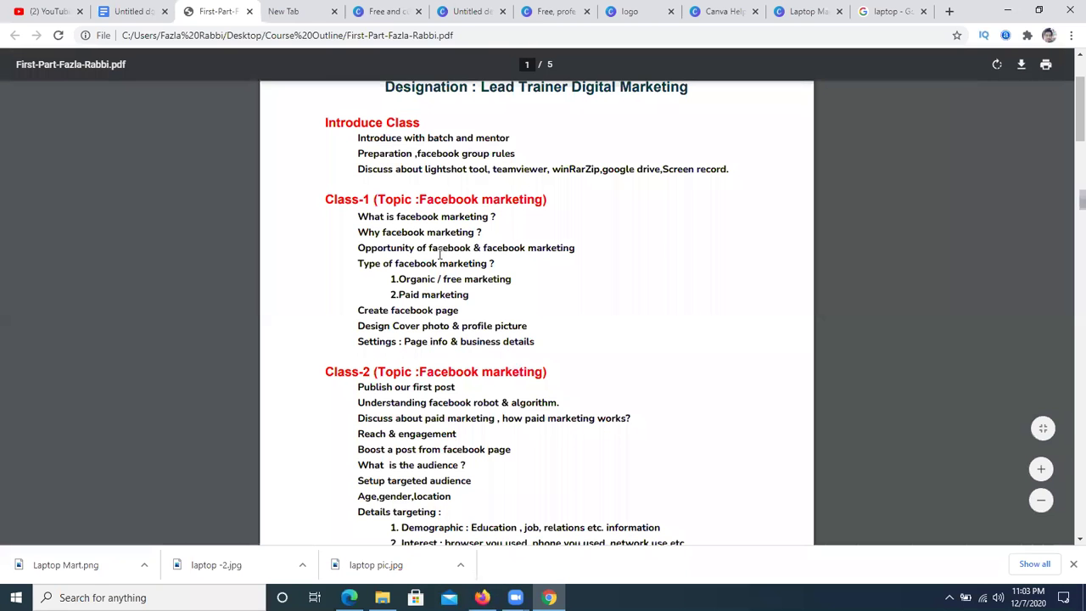
- Highlight and review the Class-1 topic lines in the course outline PDF
left_click_drag(360, 311, 458, 312)
left_click(498, 326)
left_click_drag(367, 327, 561, 330)
left_click(546, 340)
left_click(561, 334)
left_click_drag(360, 341, 537, 341)
left_click(542, 341)
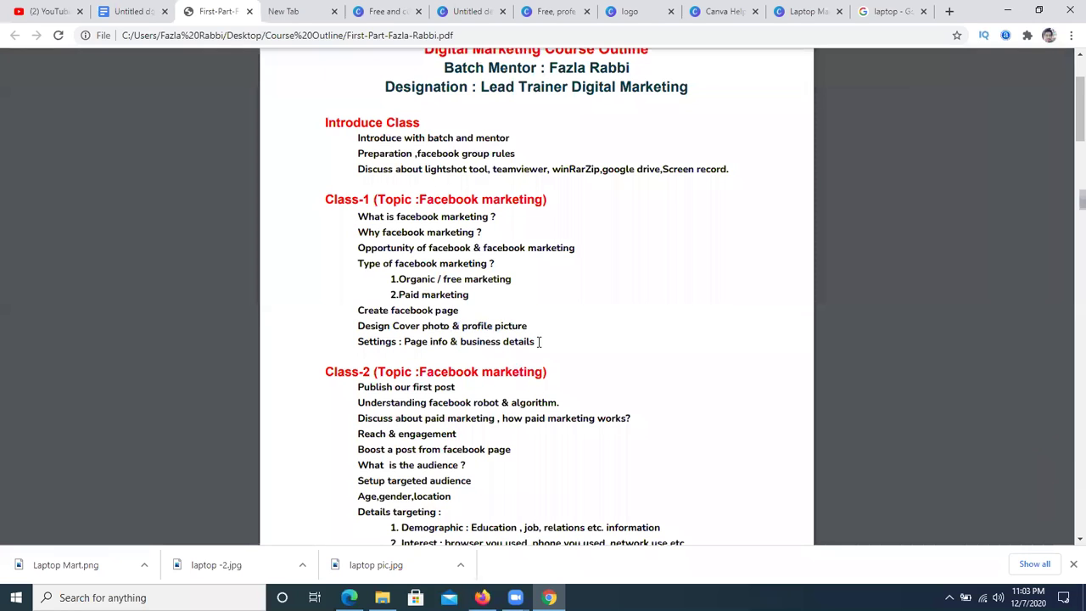
scroll(537, 341, "down", 2)
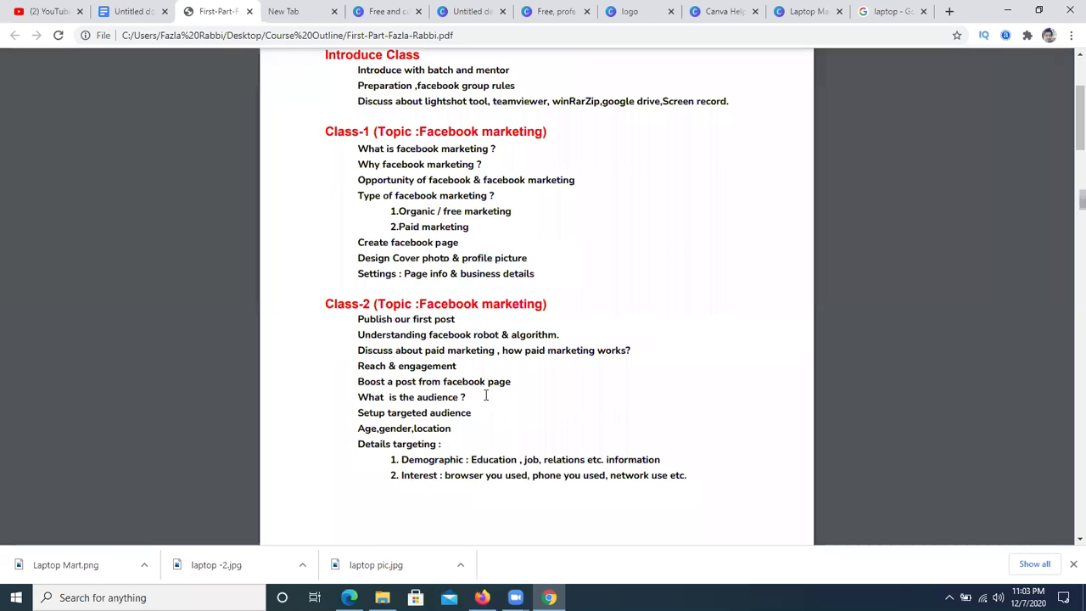
scroll(500, 381, "up", 1)
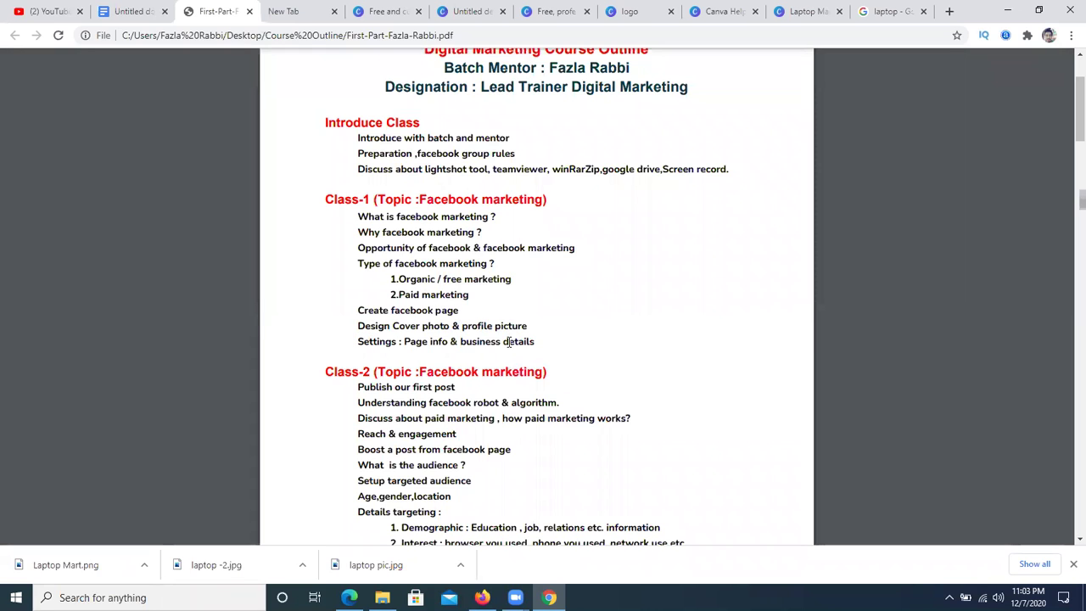
left_click_drag(358, 215, 526, 327)
left_click(466, 480)
- Screen-capture the 'Settings : Page info & business details' line, then close the Lightshot overlay
left_click(949, 597)
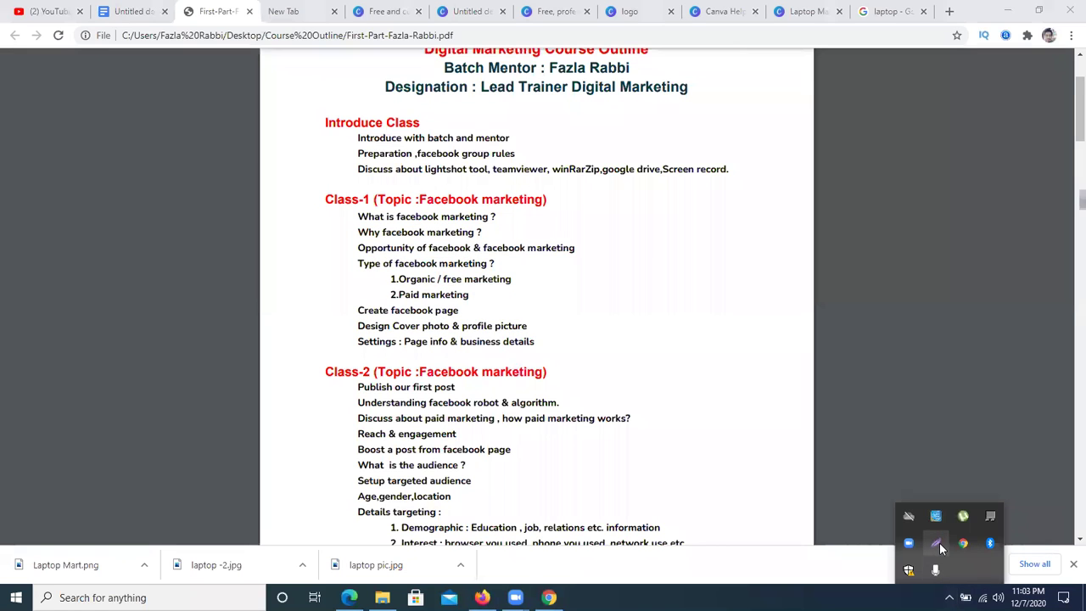
left_click(936, 542)
left_click_drag(356, 333, 560, 349)
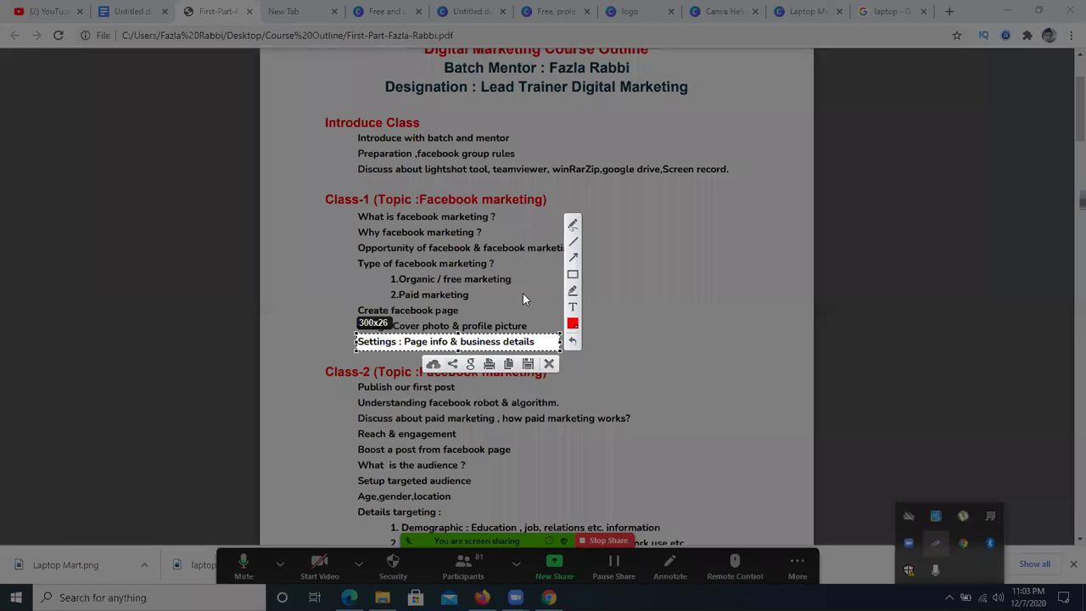
left_click(549, 363)
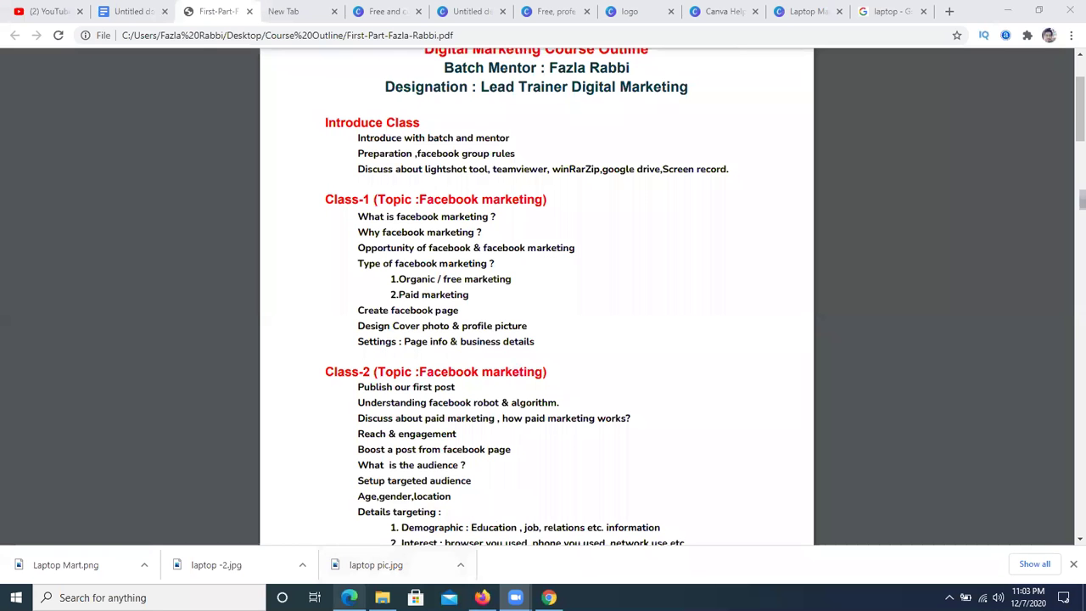
left_click(351, 593)
- Scroll through PRAN Frooto's About details and posts, then return to the Laptop Mart page
scroll(475, 271, "down", 3)
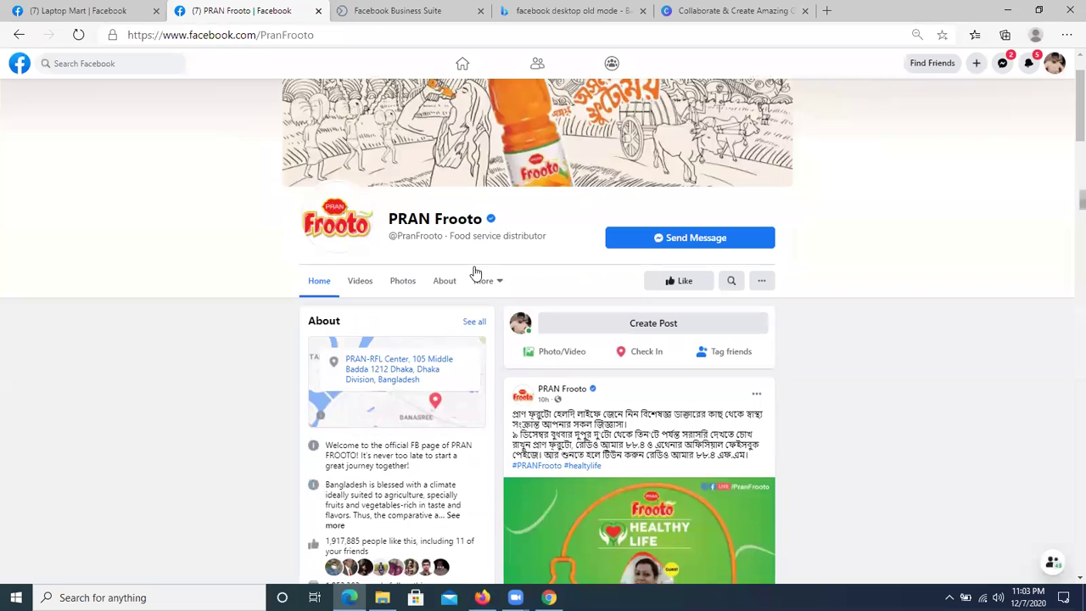
scroll(475, 281, "up", 3)
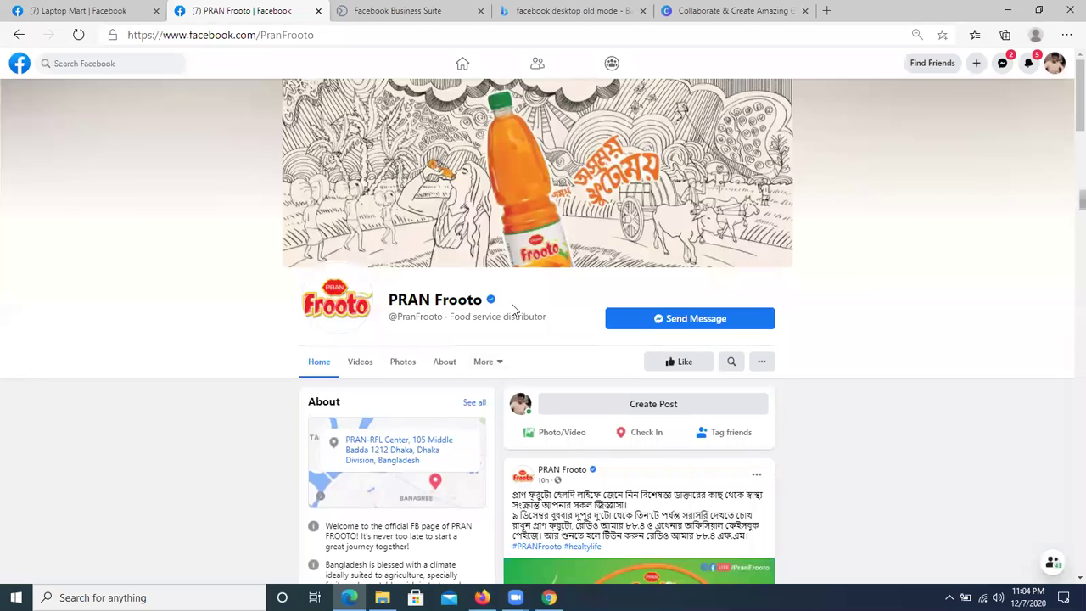
scroll(514, 308, "down", 2)
scroll(376, 289, "down", 3)
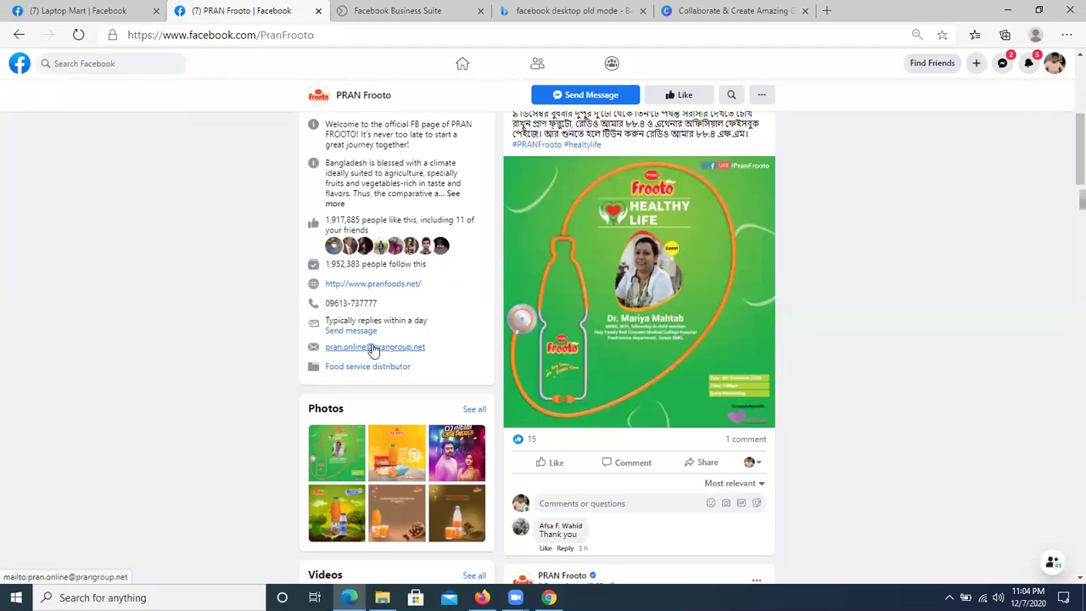
scroll(346, 314, "down", 2)
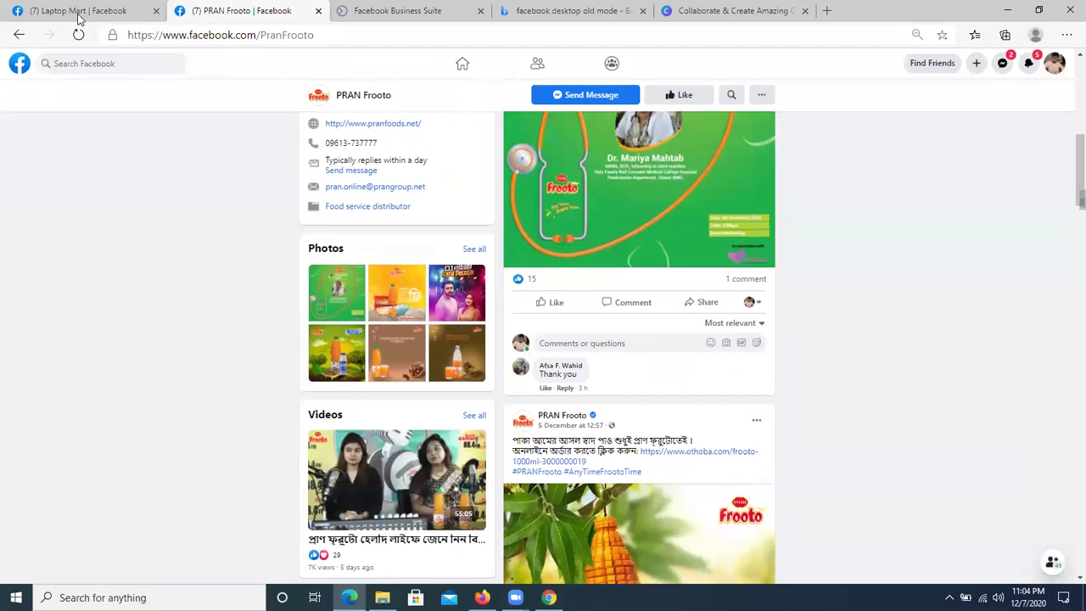
left_click(68, 7)
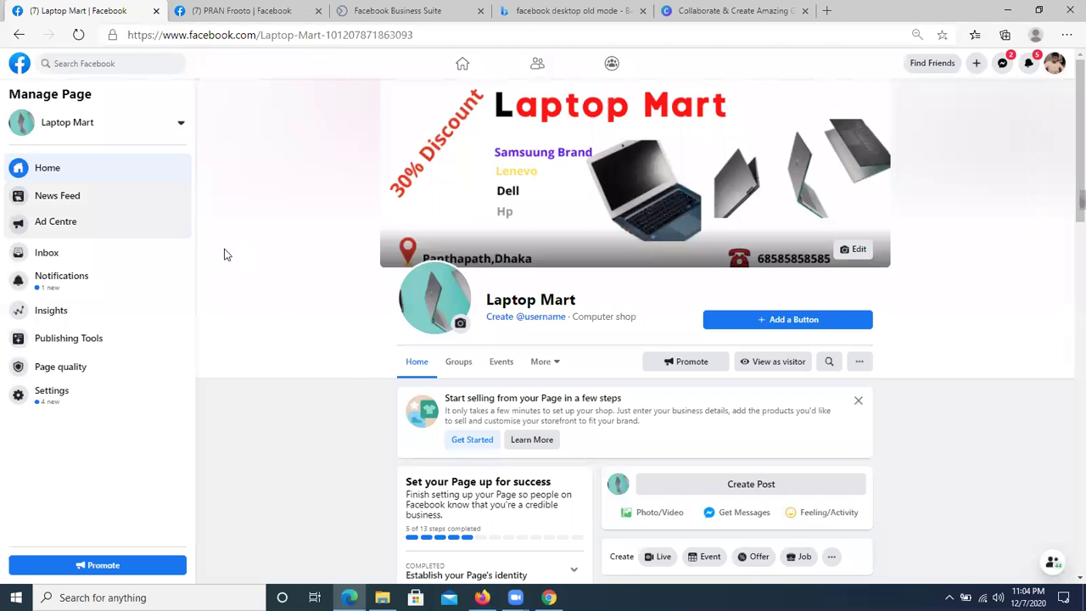
- Look over the Laptop Mart page's new cover, then go to the Canva templates tab
scroll(516, 395, "down", 2)
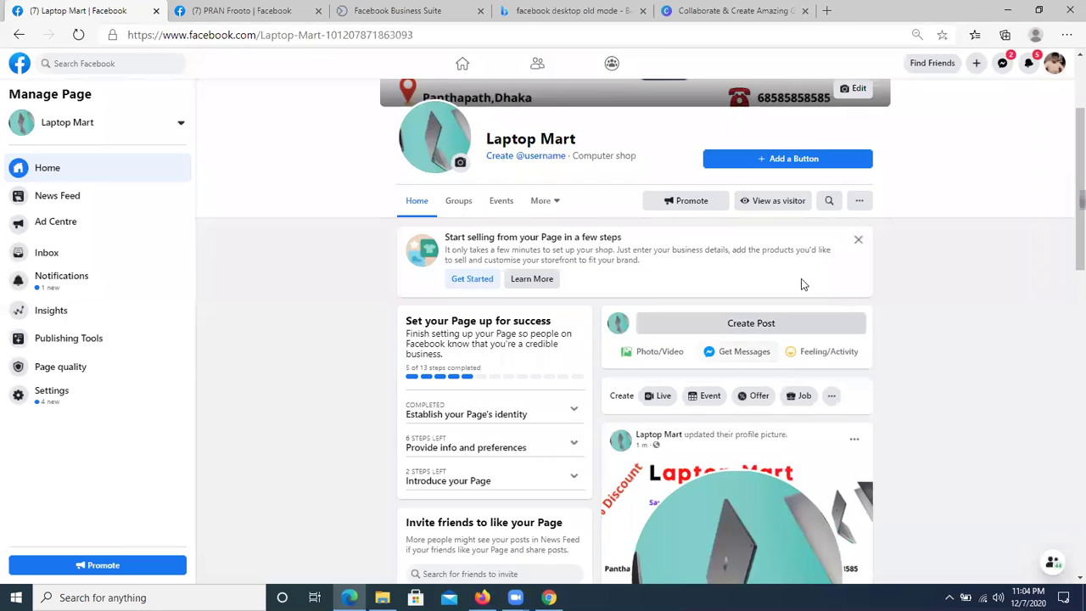
scroll(520, 229, "up", 2)
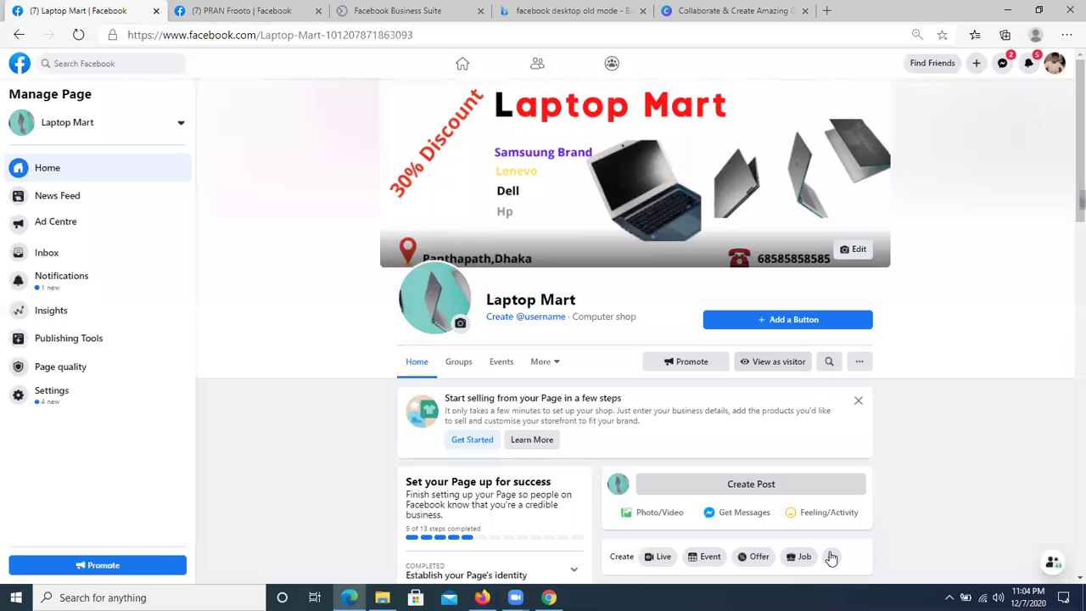
left_click(821, 383)
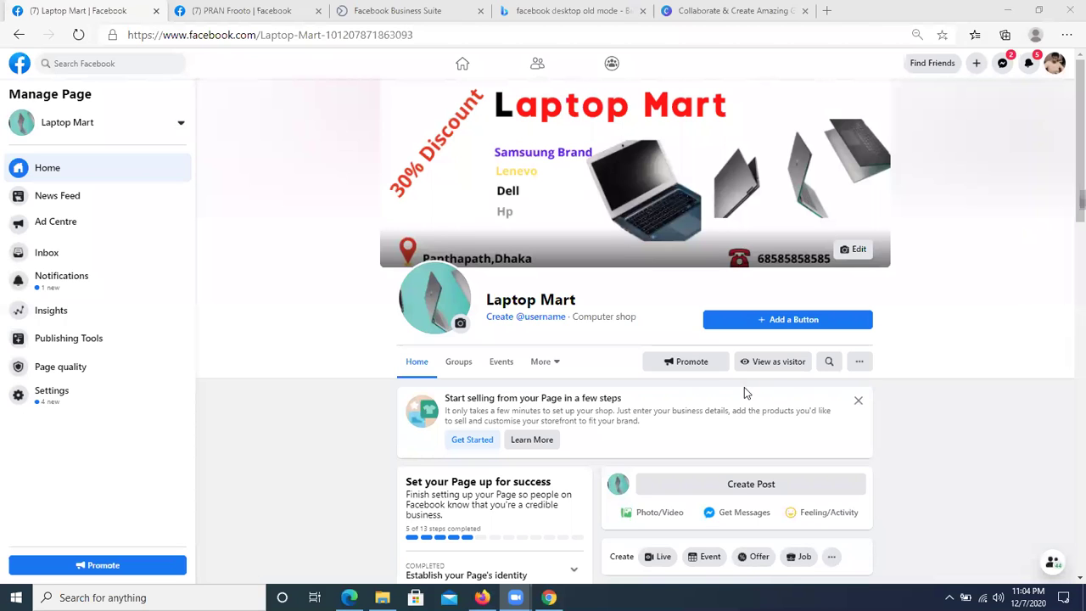
left_click(672, 379)
left_click(549, 597)
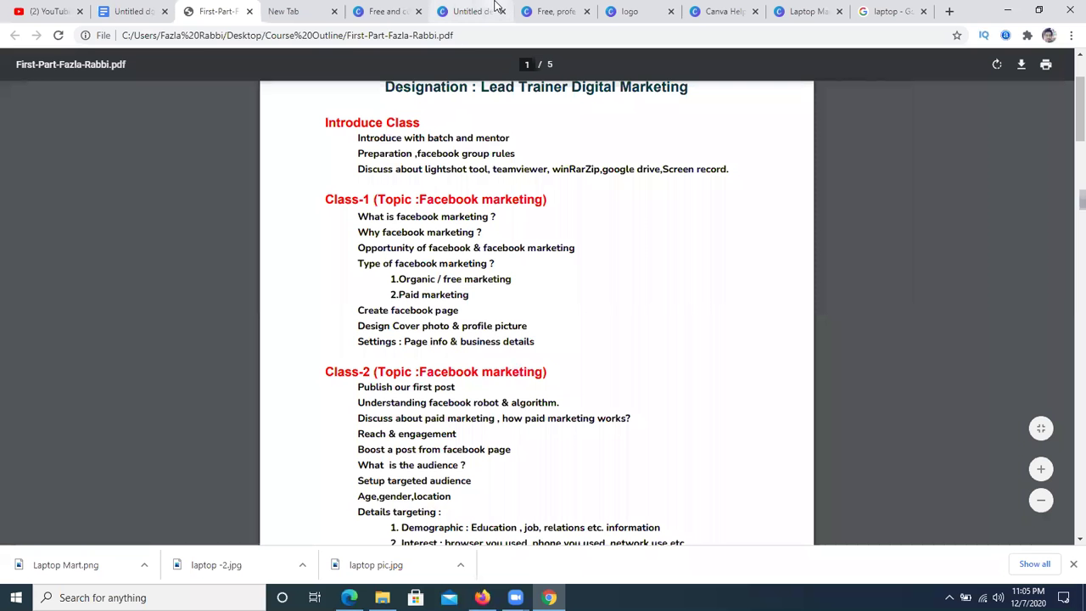
left_click(378, 9)
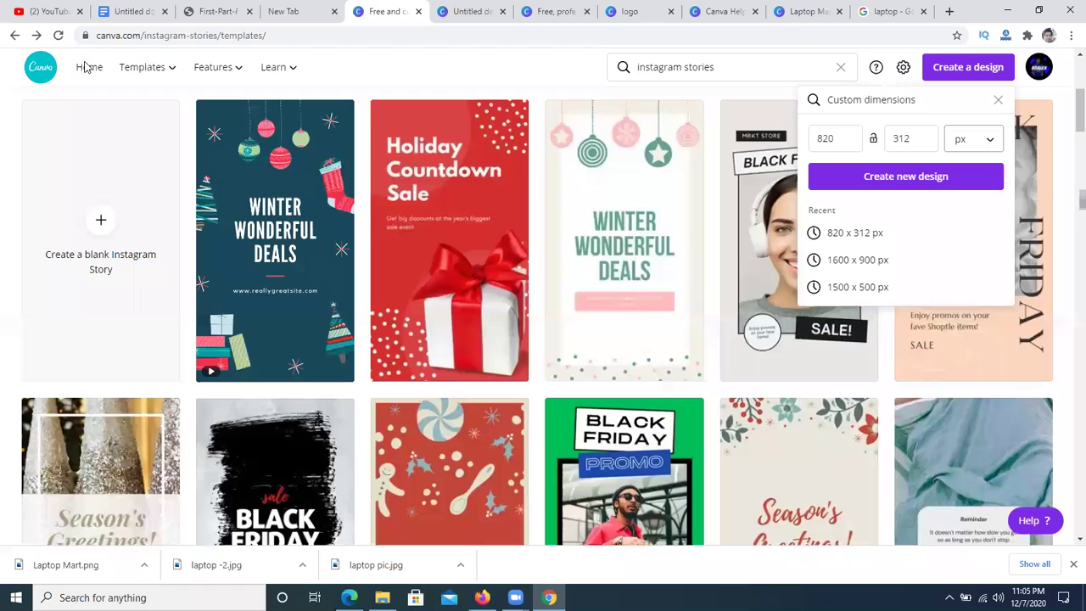
left_click(89, 70)
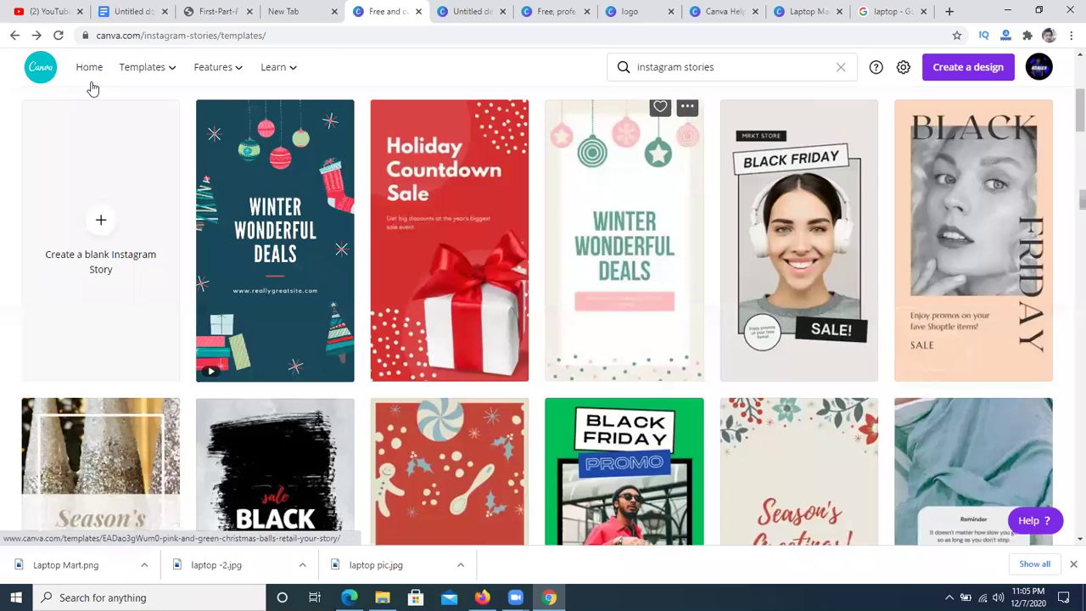
- From Canva home, enter custom design dimensions of 820 × 312 px
left_click(90, 69)
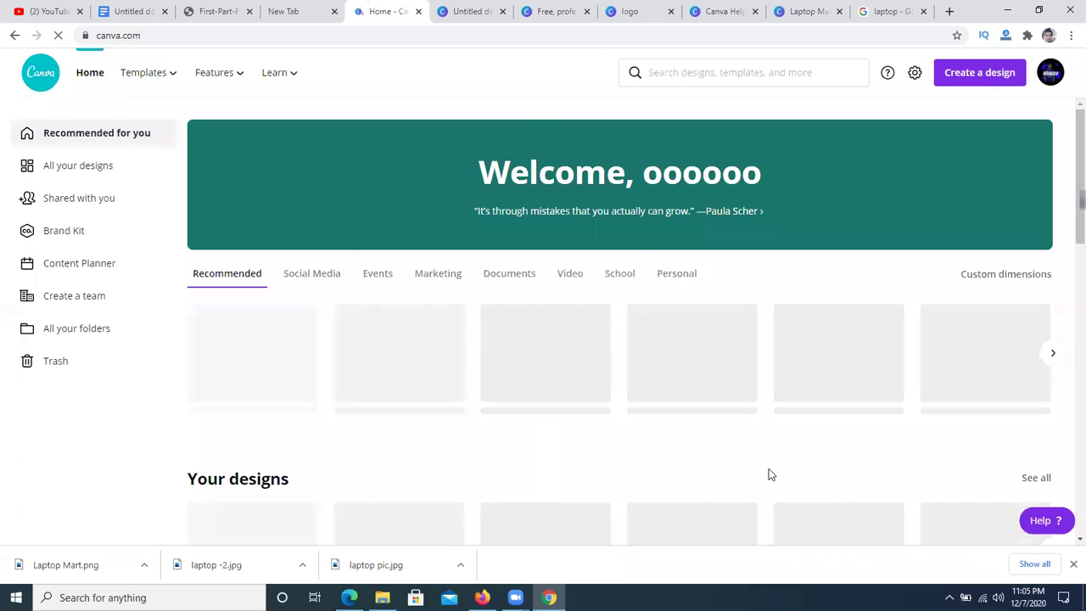
left_click(983, 79)
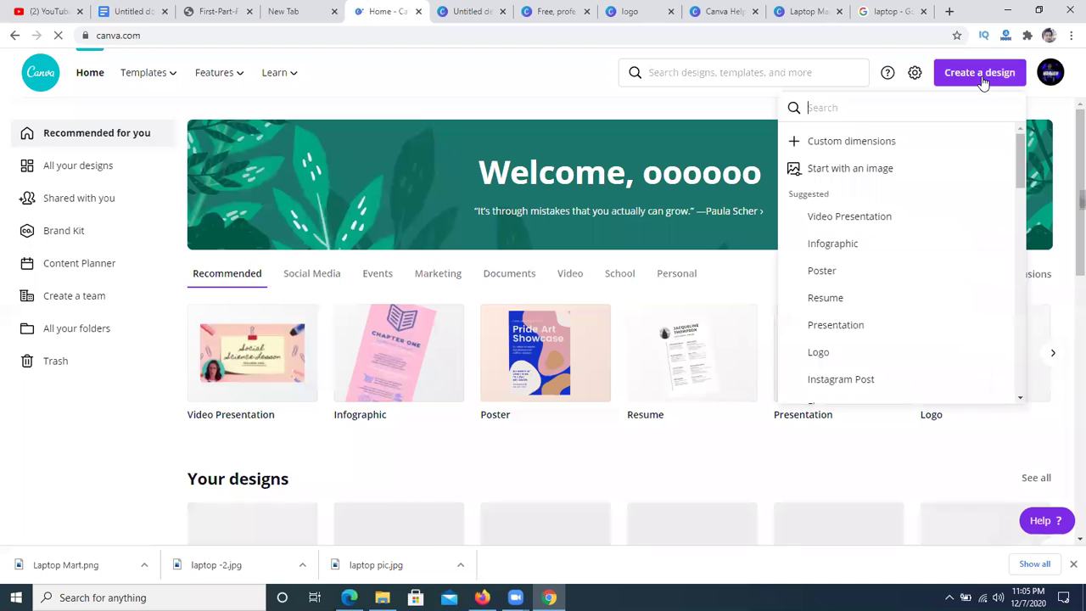
left_click(874, 144)
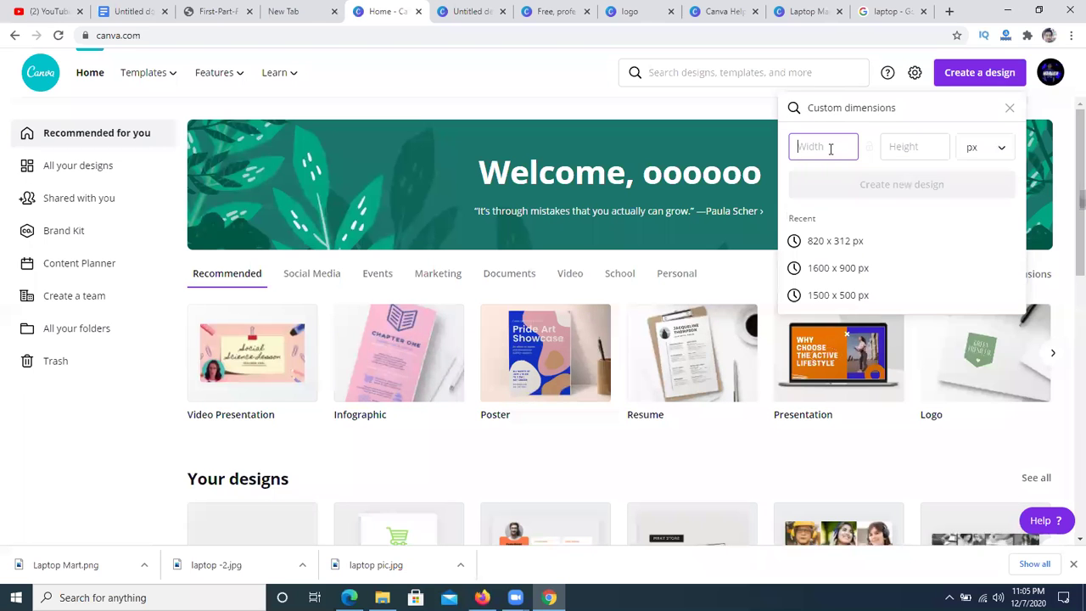
type("820")
left_click(901, 147)
type("312")
- Compare the size in millimetres and centimetres, return to pixels, and close the panel
left_click(997, 152)
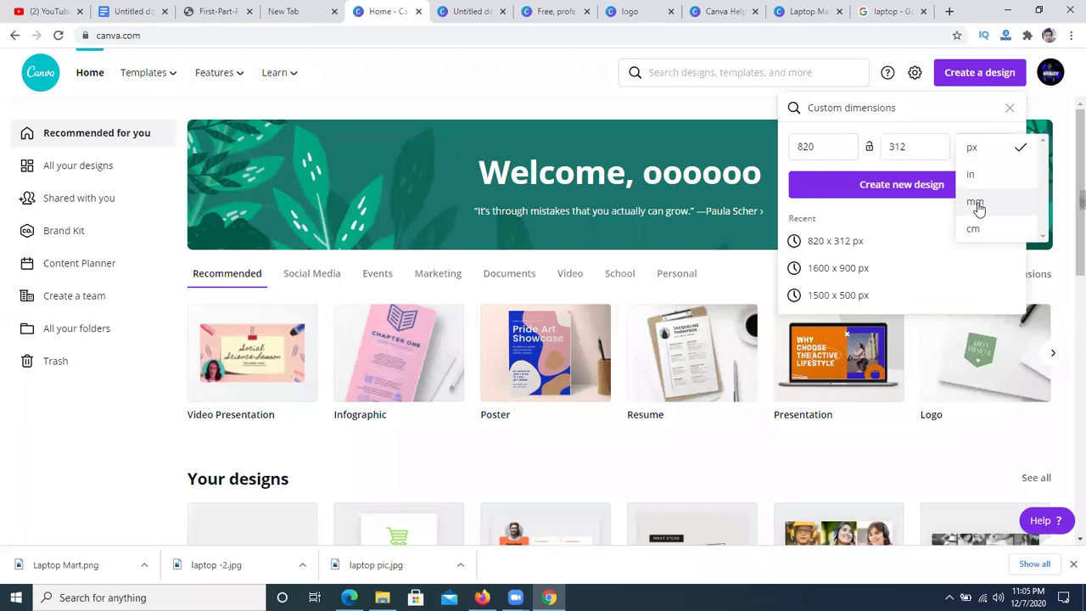
left_click(975, 201)
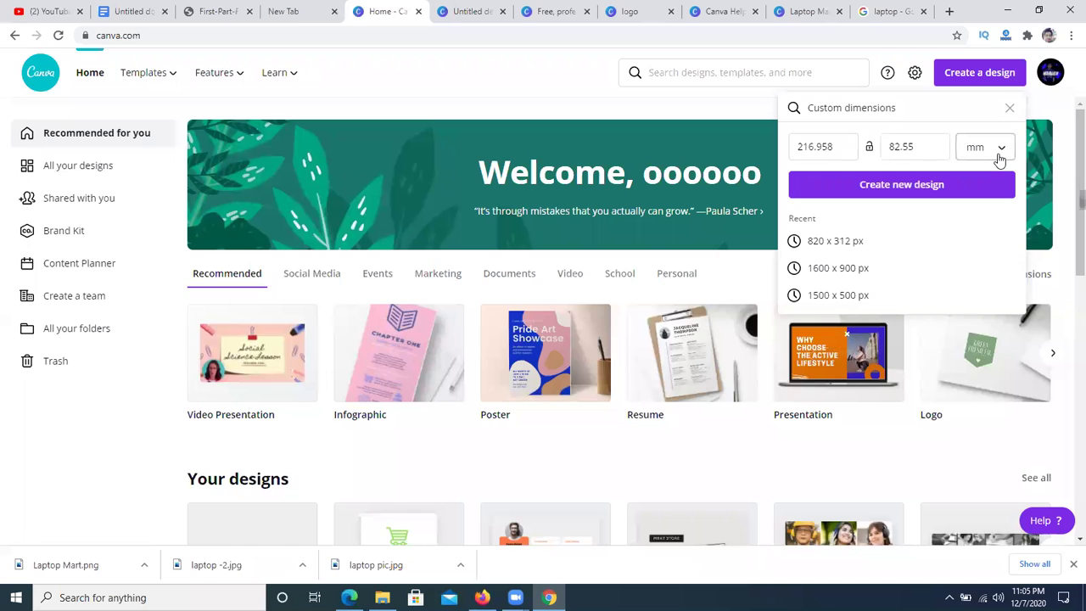
left_click(984, 151)
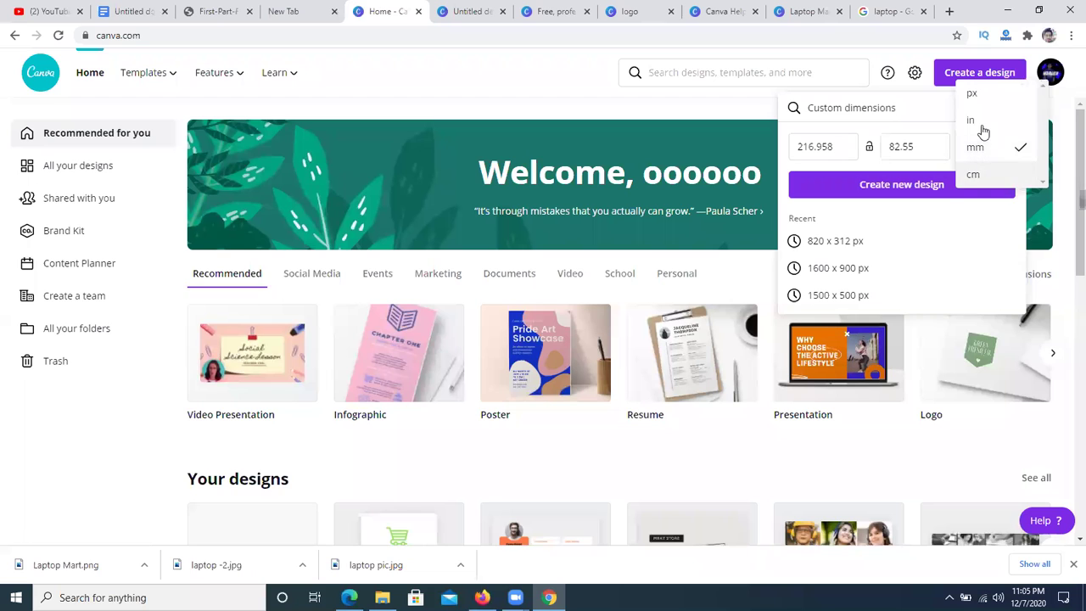
left_click(985, 98)
left_click(989, 157)
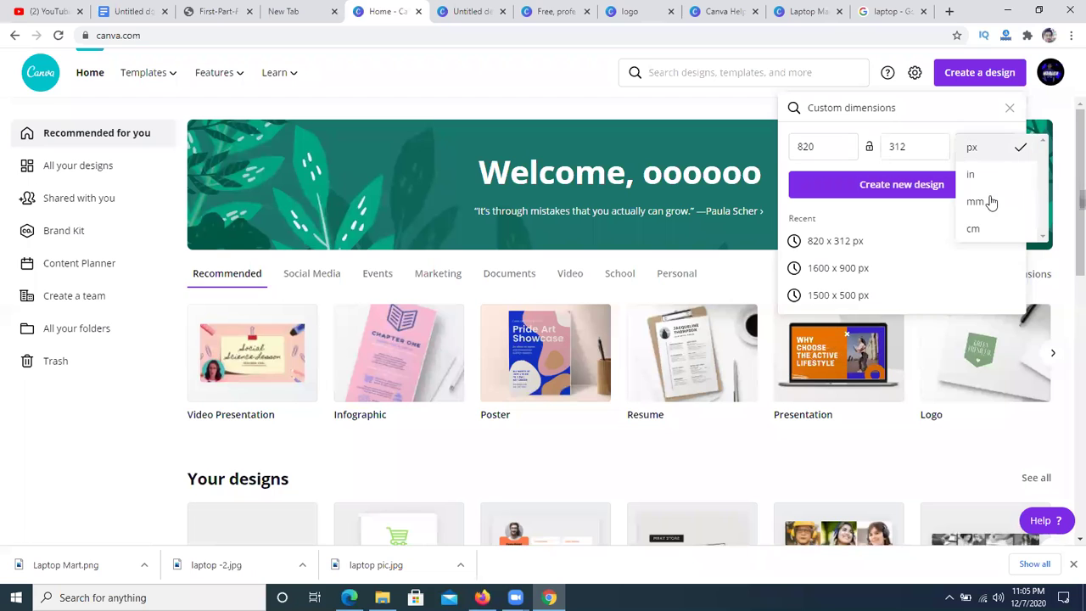
left_click(980, 227)
left_click(991, 161)
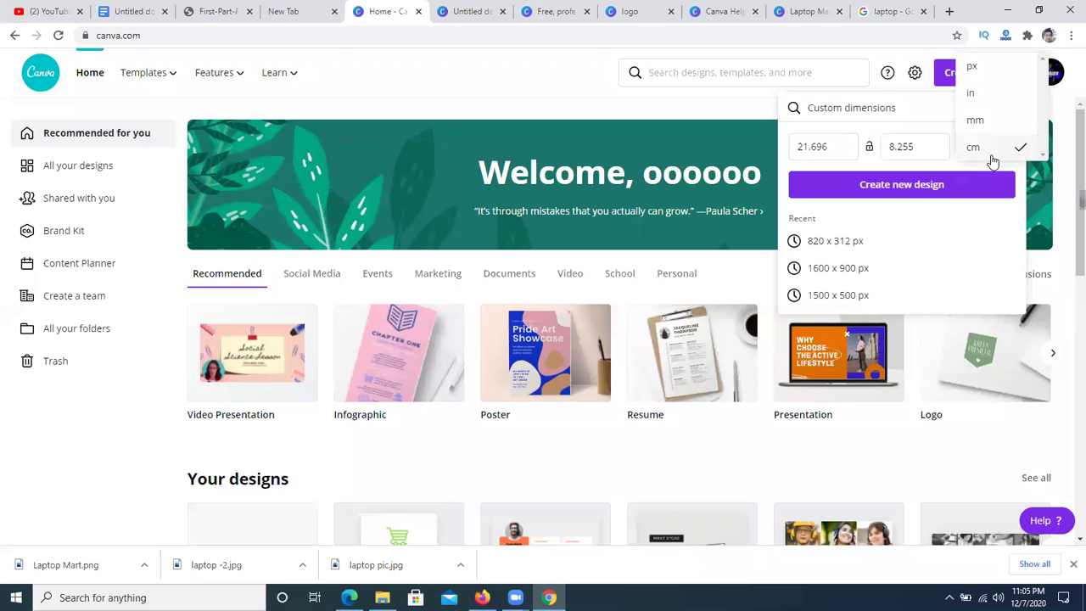
left_click(973, 73)
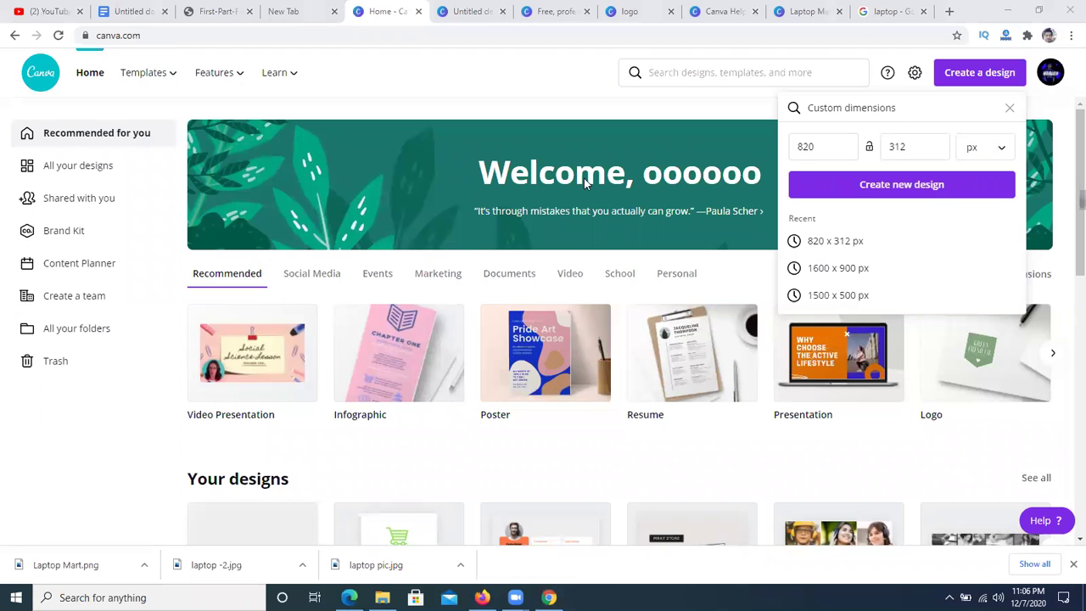
left_click(1009, 109)
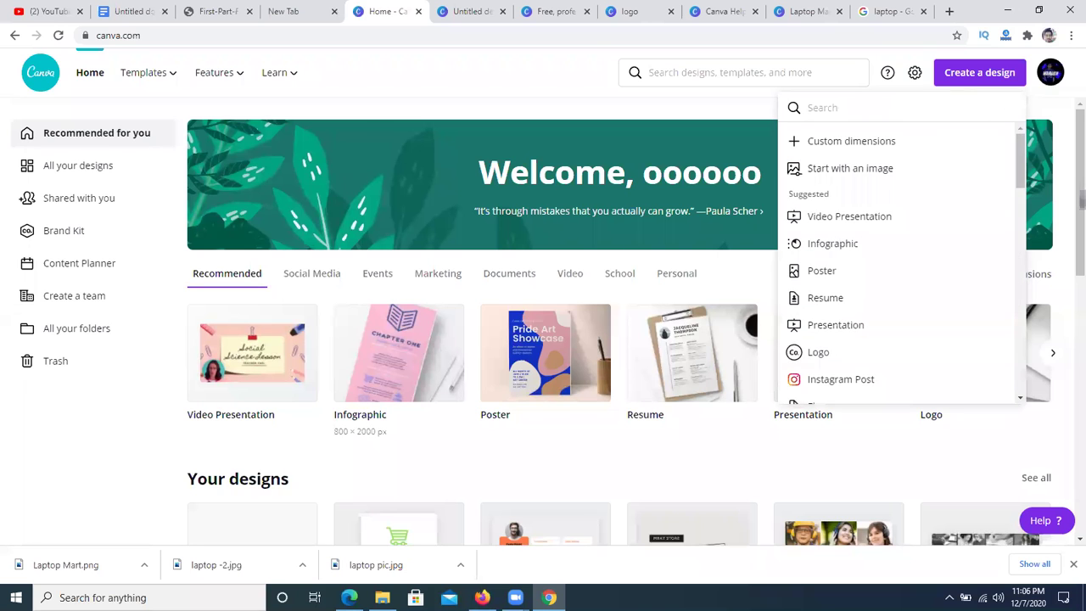
- Switch over to the Facebook home feed in the Edge window
left_click(459, 73)
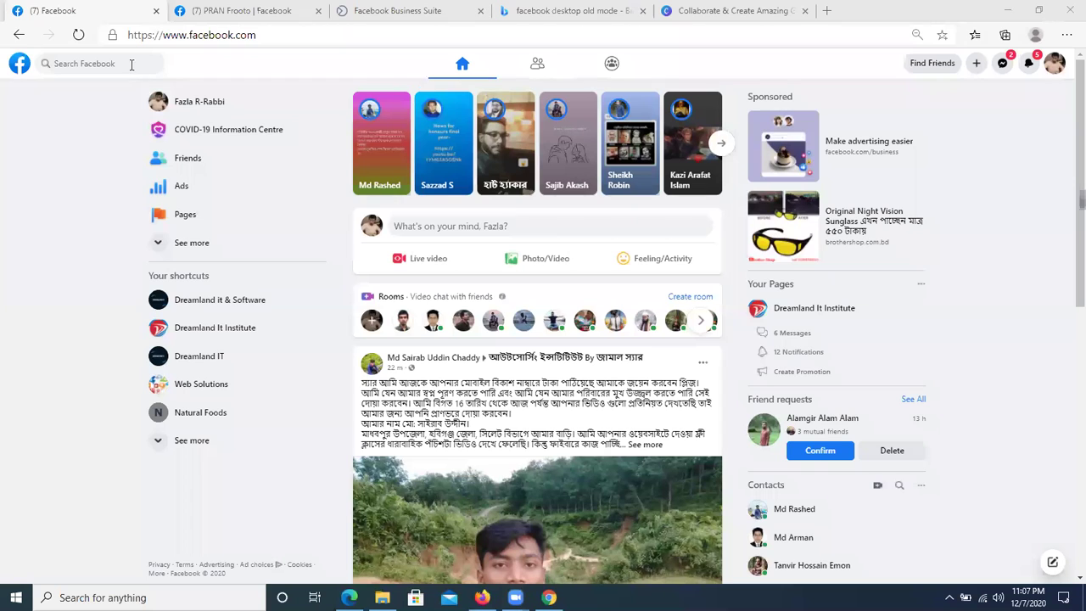
- Send a contact the Messenger message '328 er link ta dao'
left_click(1004, 65)
left_click(1004, 65)
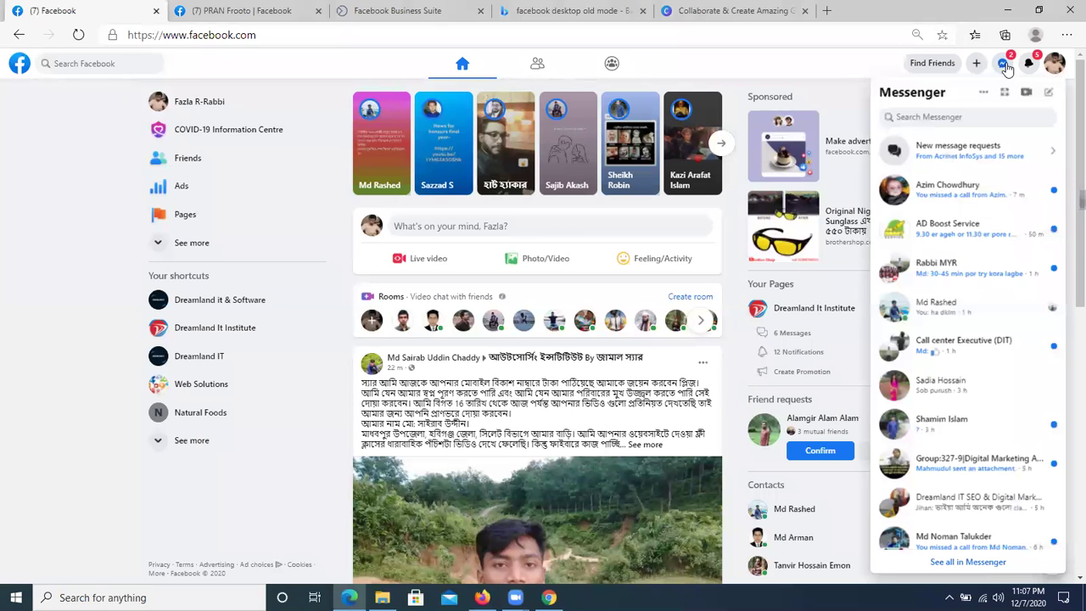
left_click(973, 310)
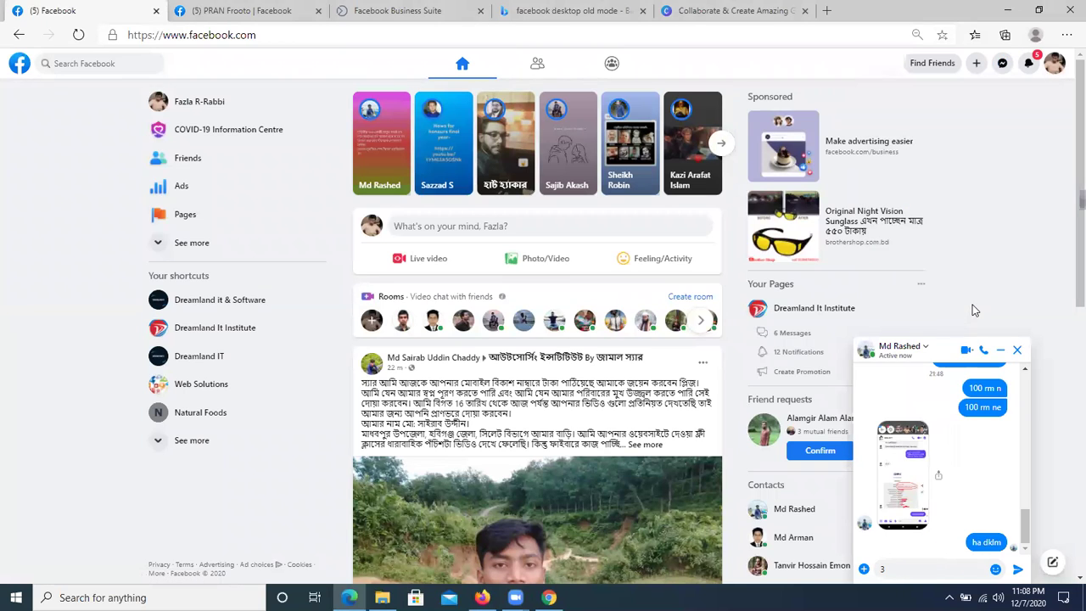
type("328 er ")
type("link ta dao")
key("Return")
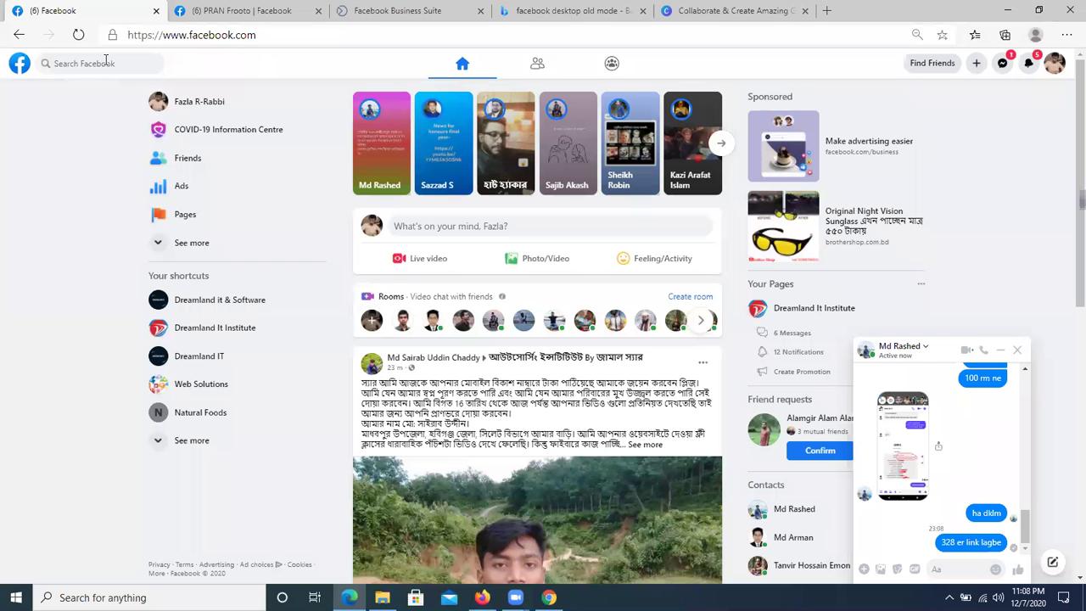
- Search Facebook for 327
left_click(106, 61)
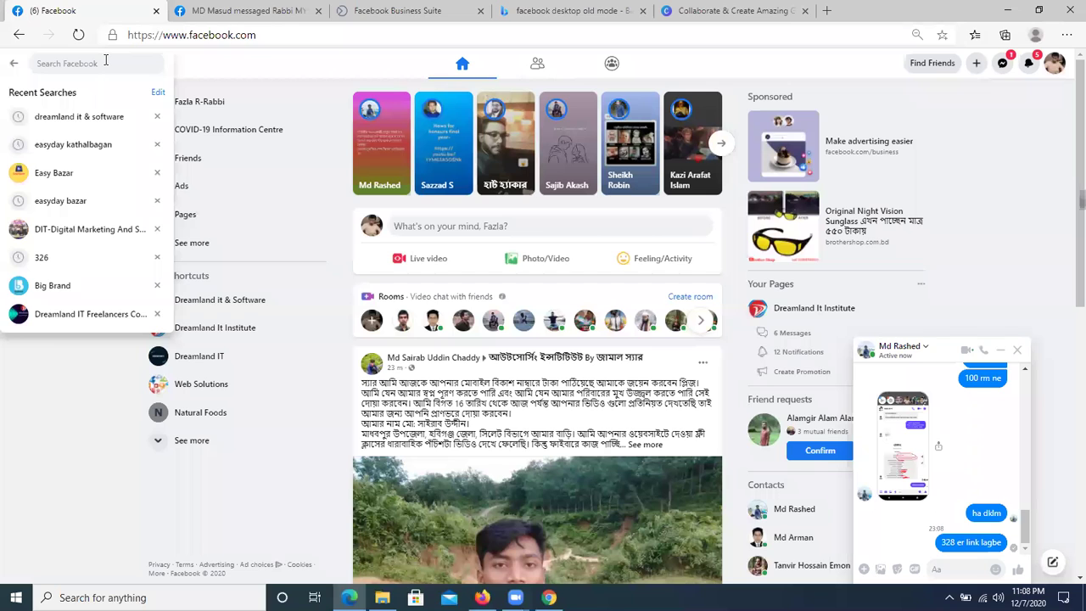
type("32")
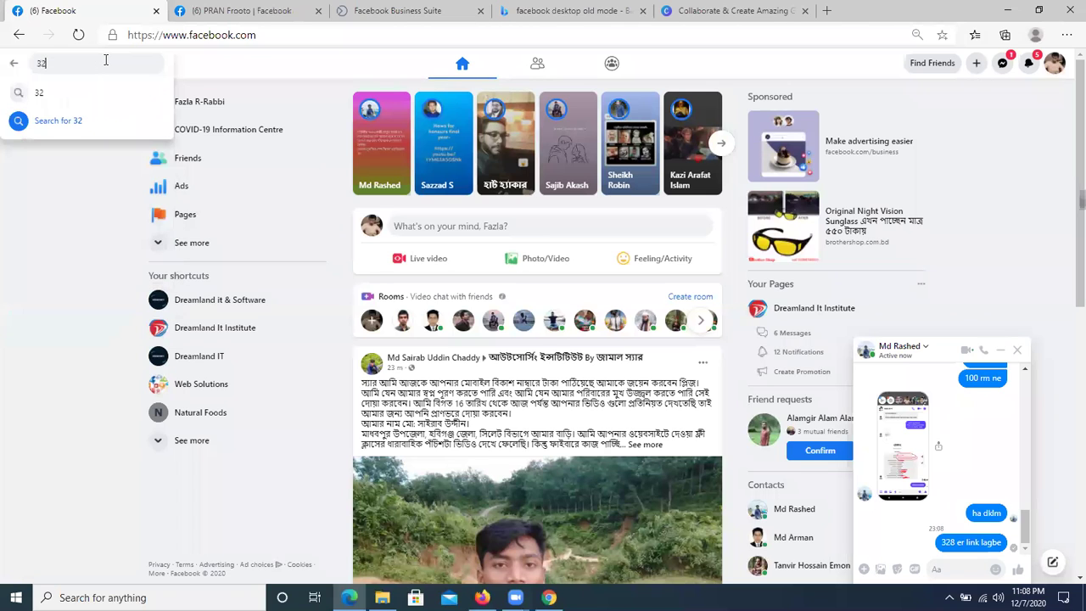
key("BackSpace")
type("27")
key("Return")
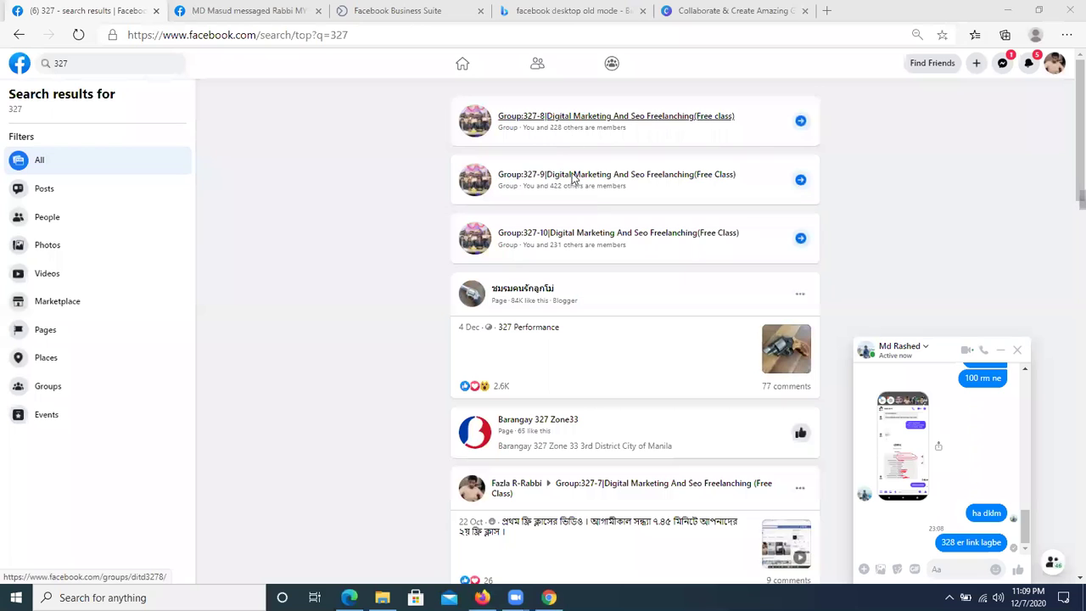
- Open the Dreamland IT Batch -327 group, close the chat, and start a Photo/Video post
scroll(590, 253, "down", 4)
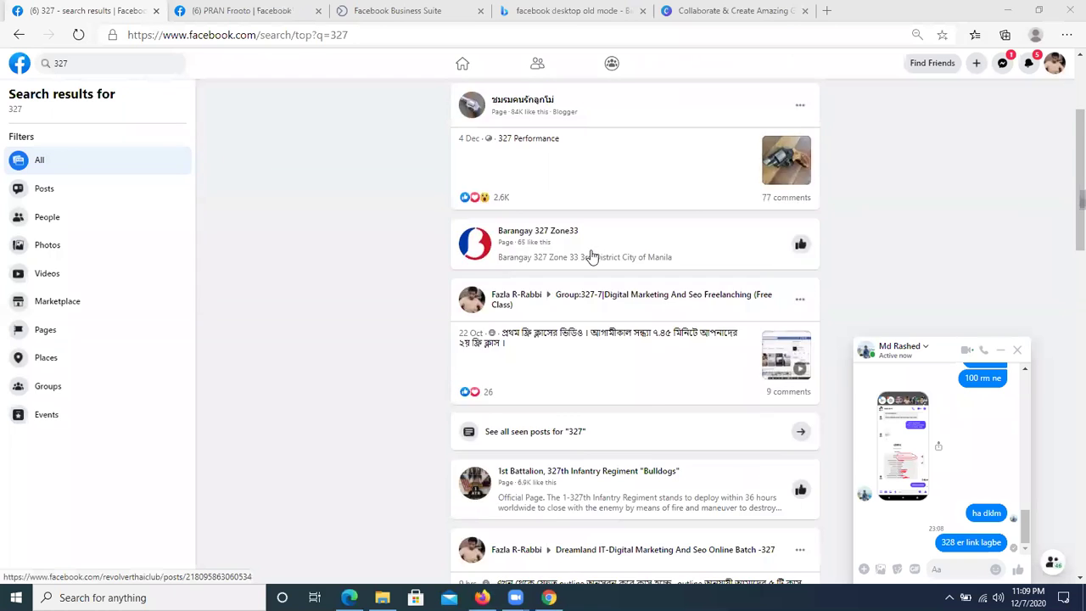
scroll(593, 257, "down", 2)
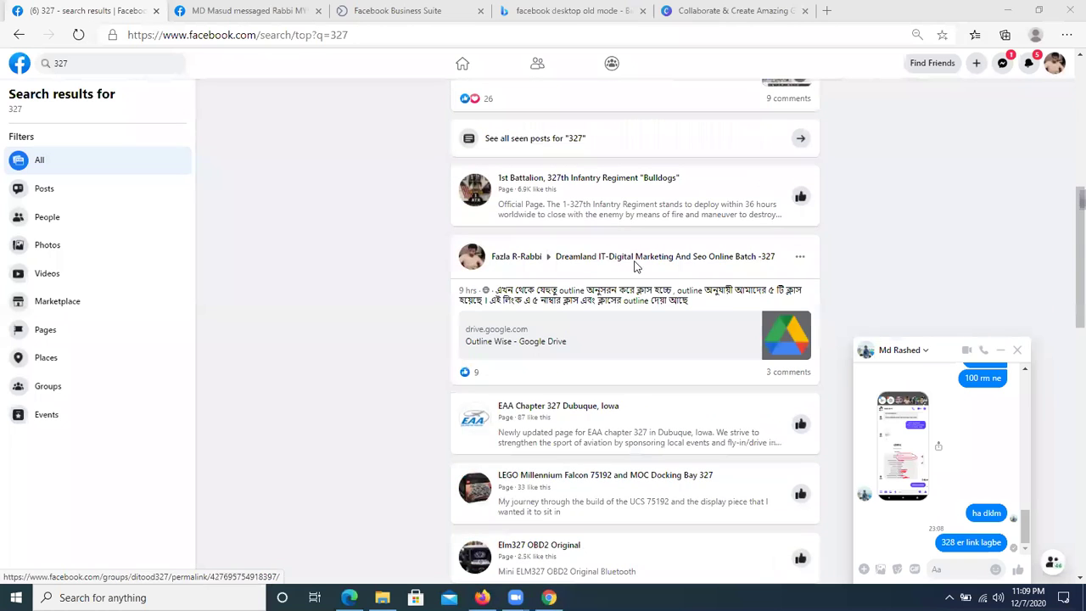
left_click(631, 265)
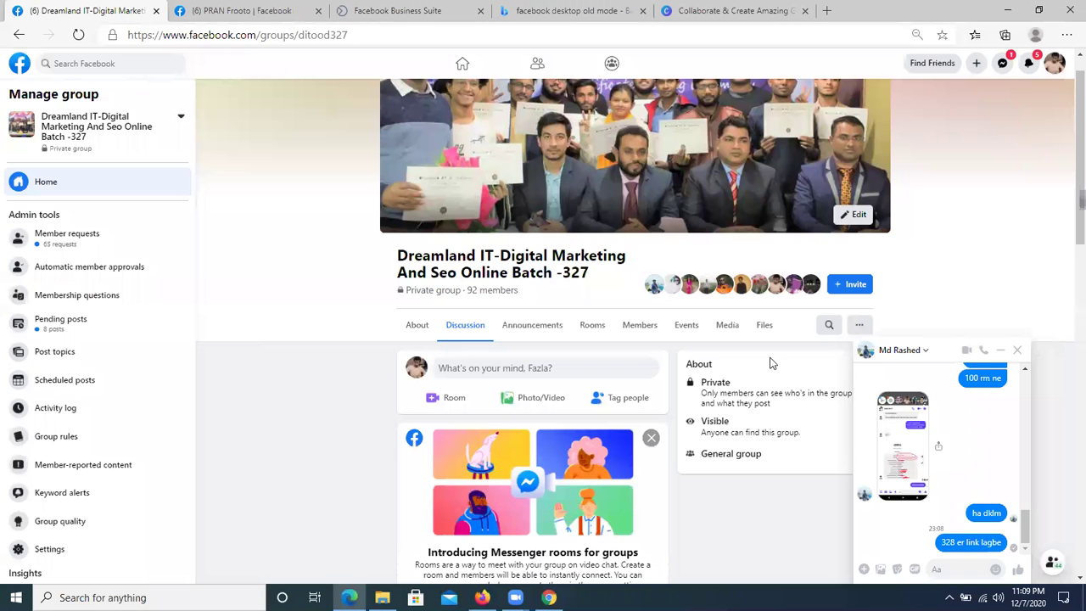
left_click(1000, 357)
scroll(620, 391, "down", 4)
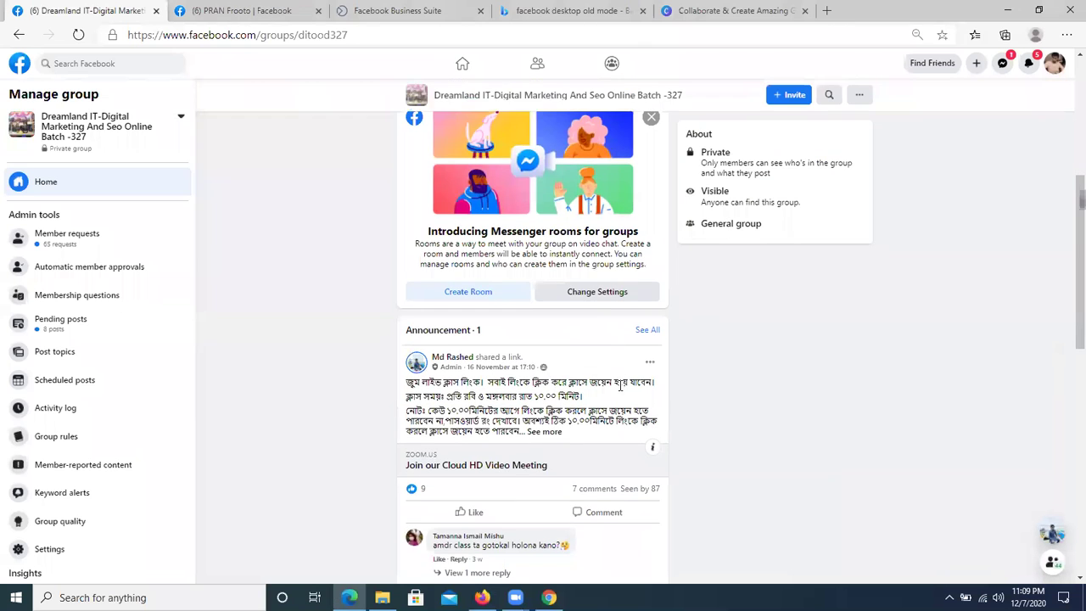
scroll(620, 391, "up", 3)
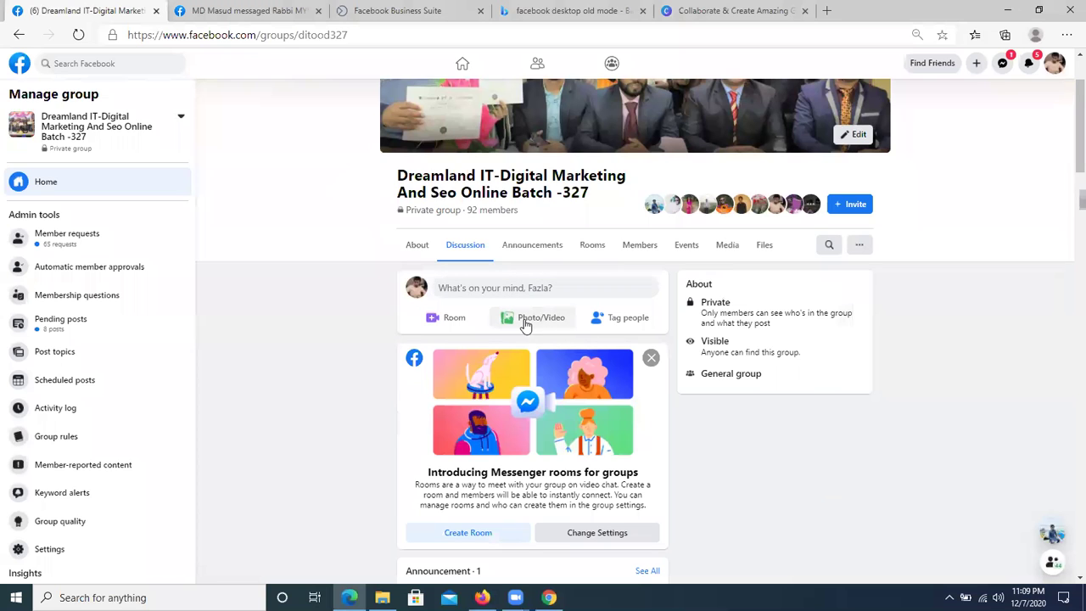
scroll(533, 292, "up", 2)
scroll(441, 330, "down", 3)
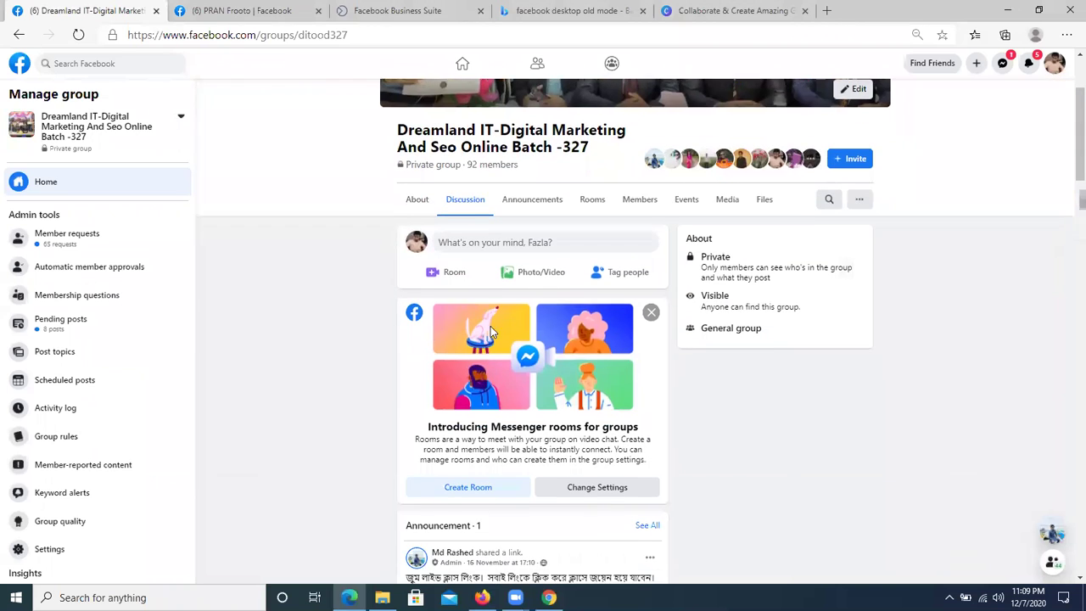
left_click(530, 271)
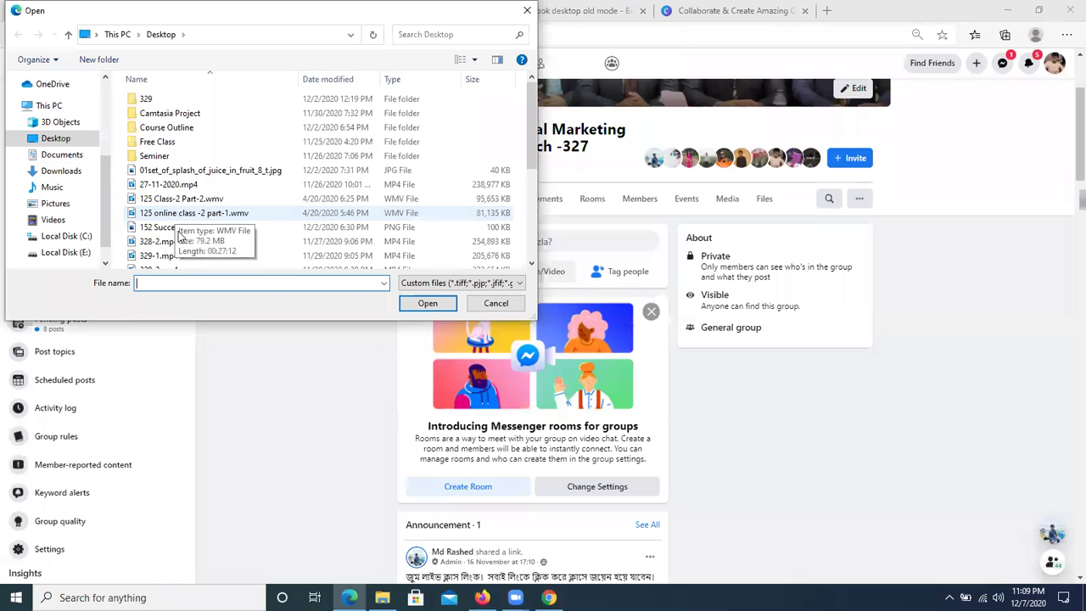
- Attach laptop pic.jpg from the Desktop to a test group post, then discard the post
scroll(180, 235, "down", 2)
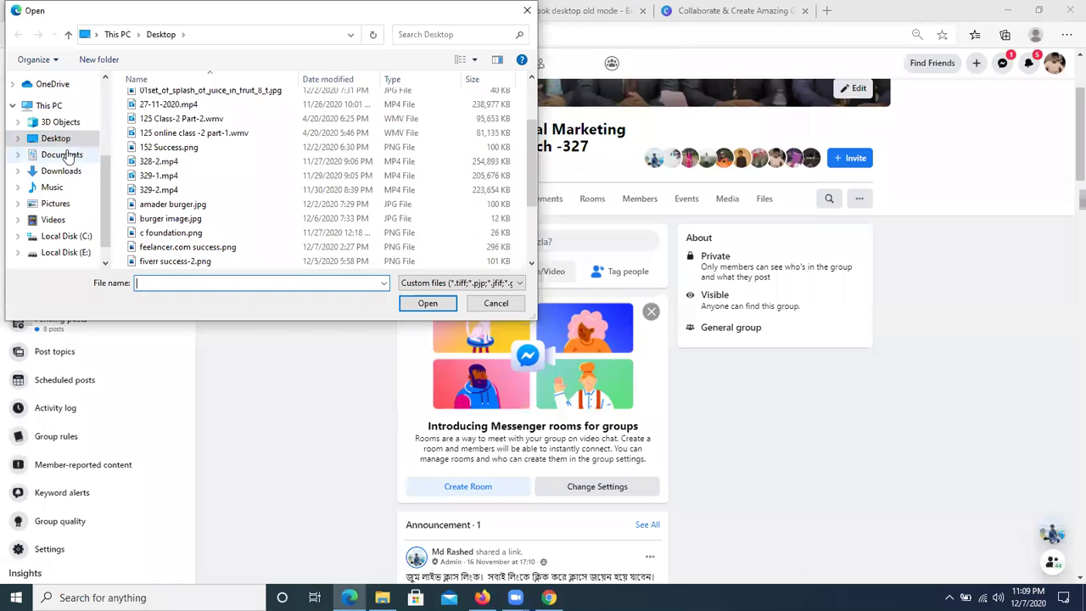
scroll(286, 182, "down", 2)
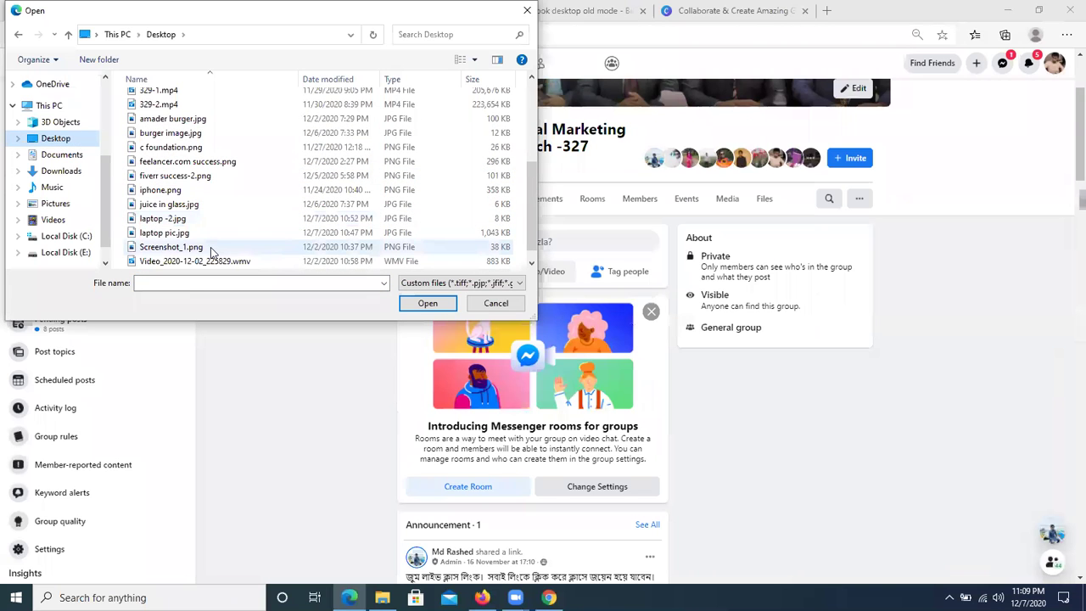
left_click(208, 234)
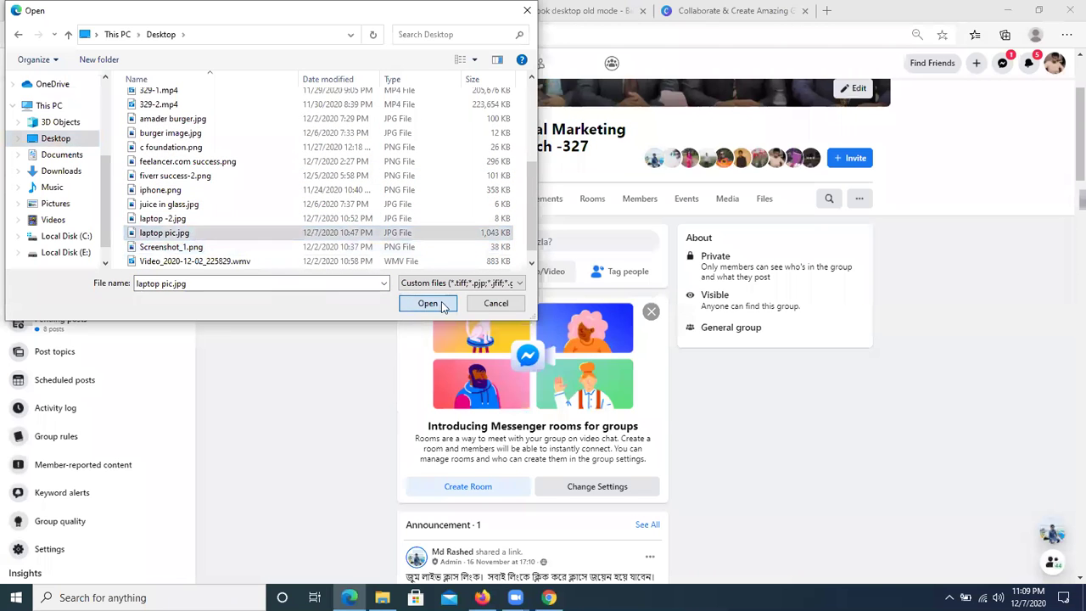
left_click(427, 303)
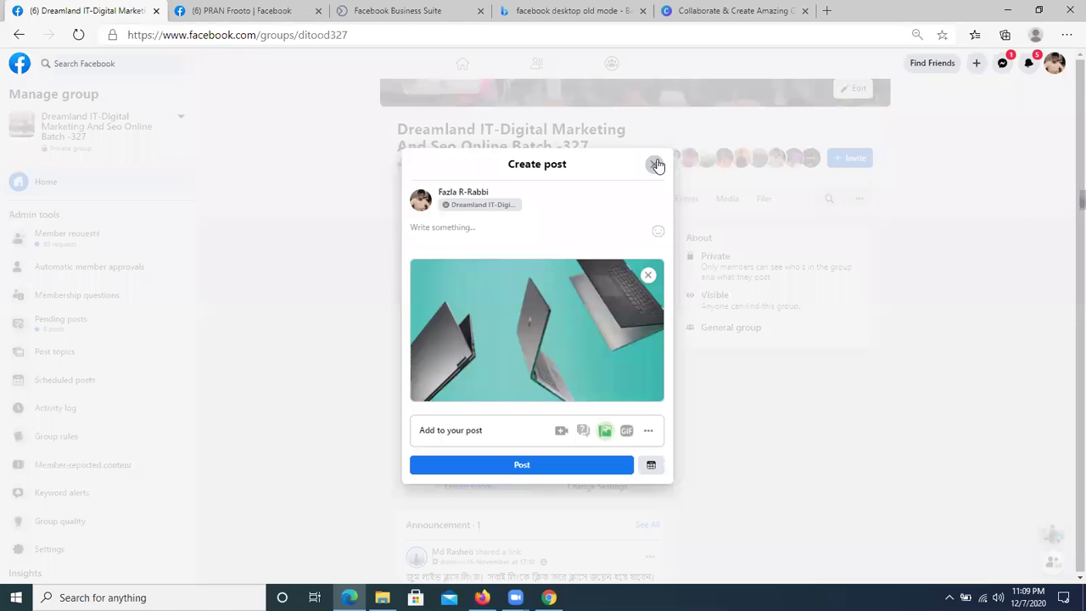
left_click(835, 370)
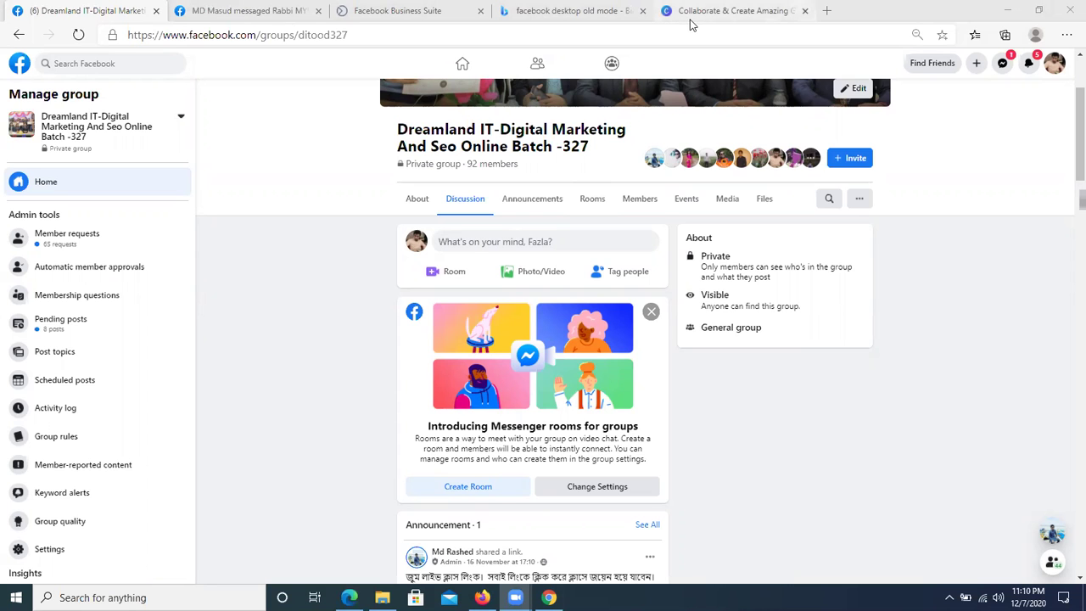
left_click(734, 10)
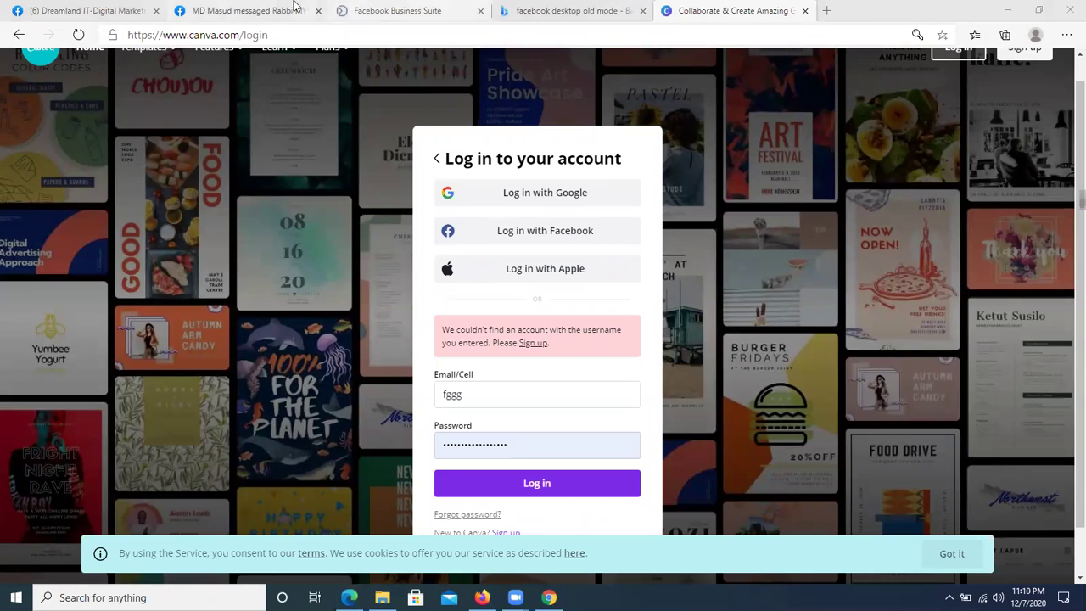
left_click(255, 10)
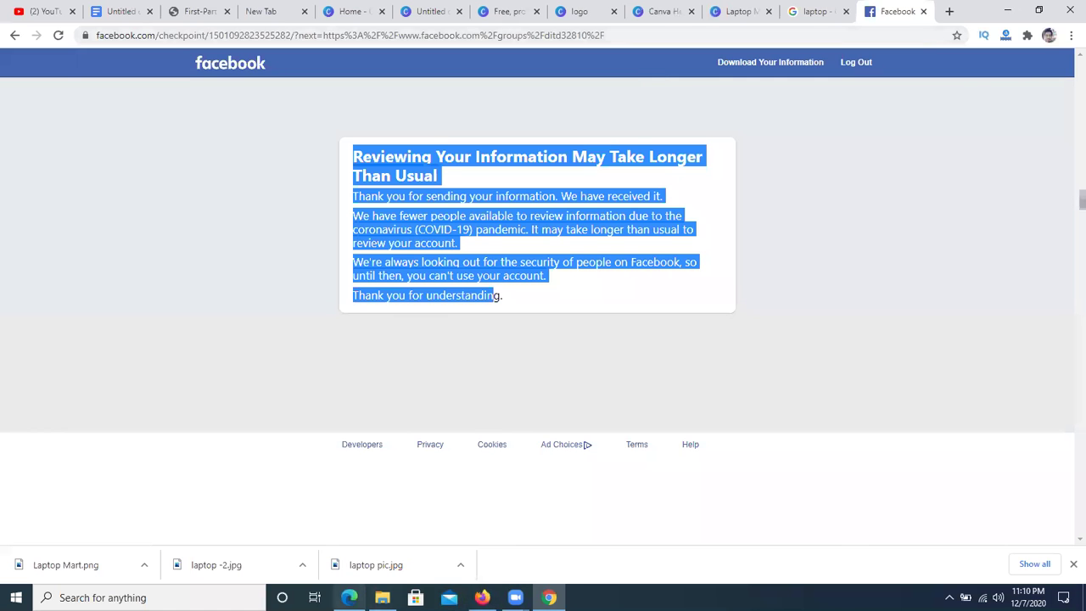
left_click(349, 597)
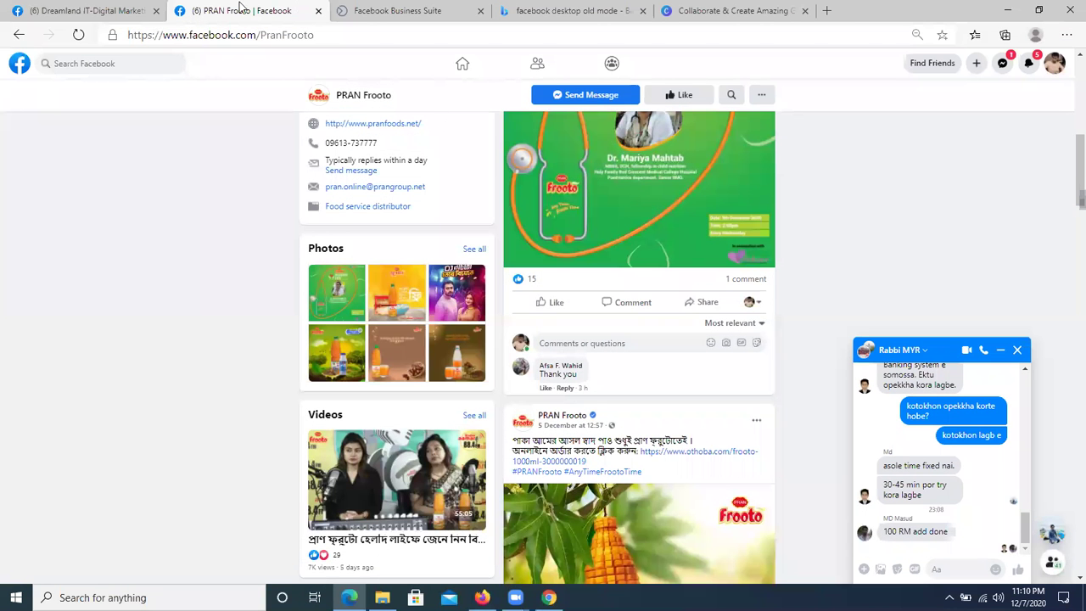
left_click(89, 10)
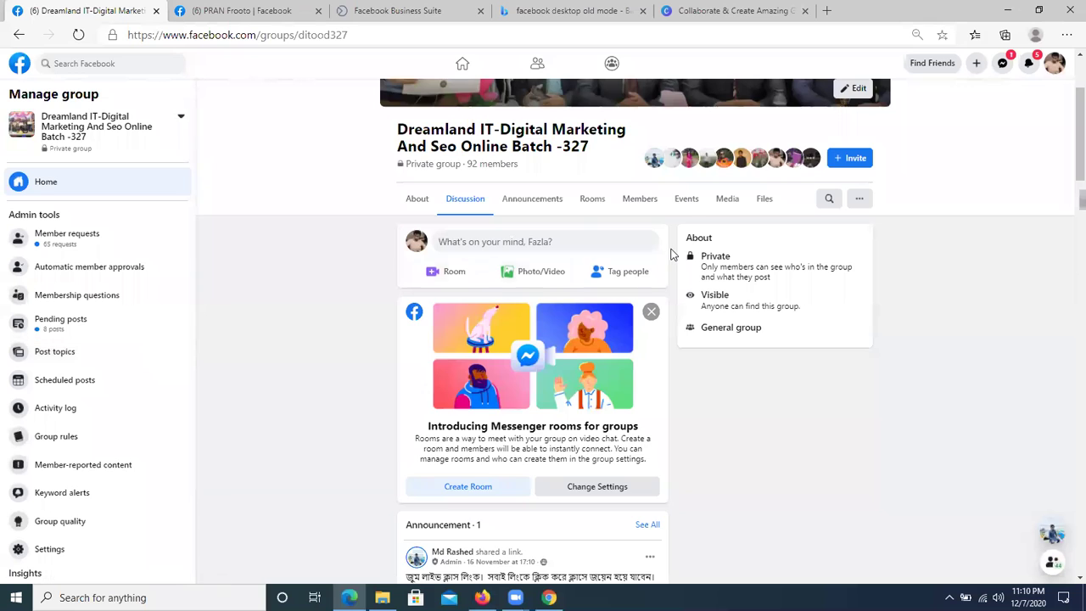
- Copy the Email and Password lines from the group's Canva New Update post
scroll(853, 160, "down", 10)
scroll(530, 383, "down", 15)
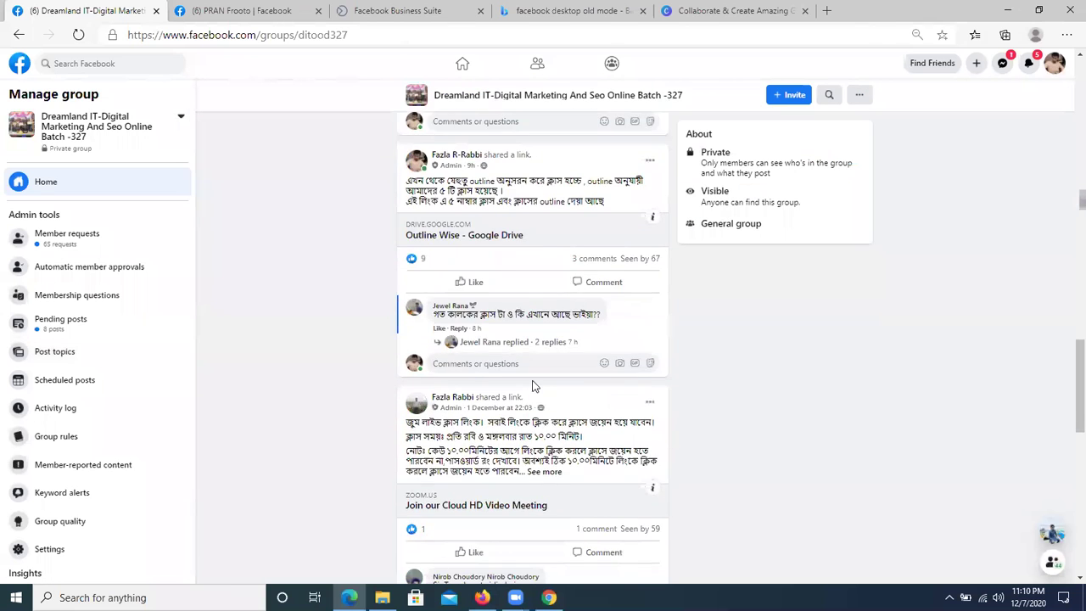
scroll(532, 386, "up", 3)
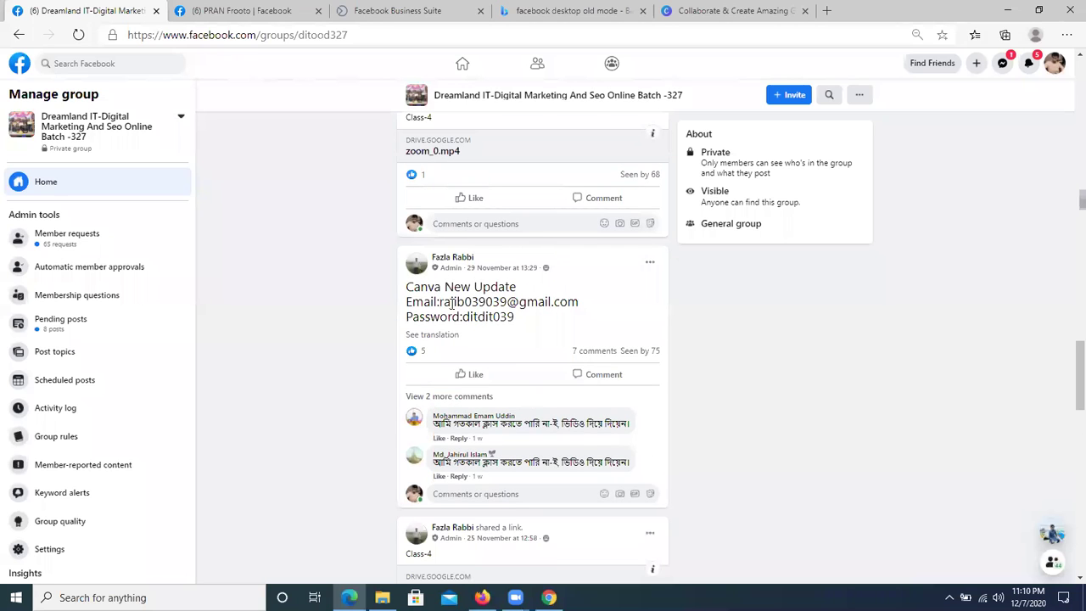
left_click_drag(439, 302, 577, 302)
left_click(533, 323)
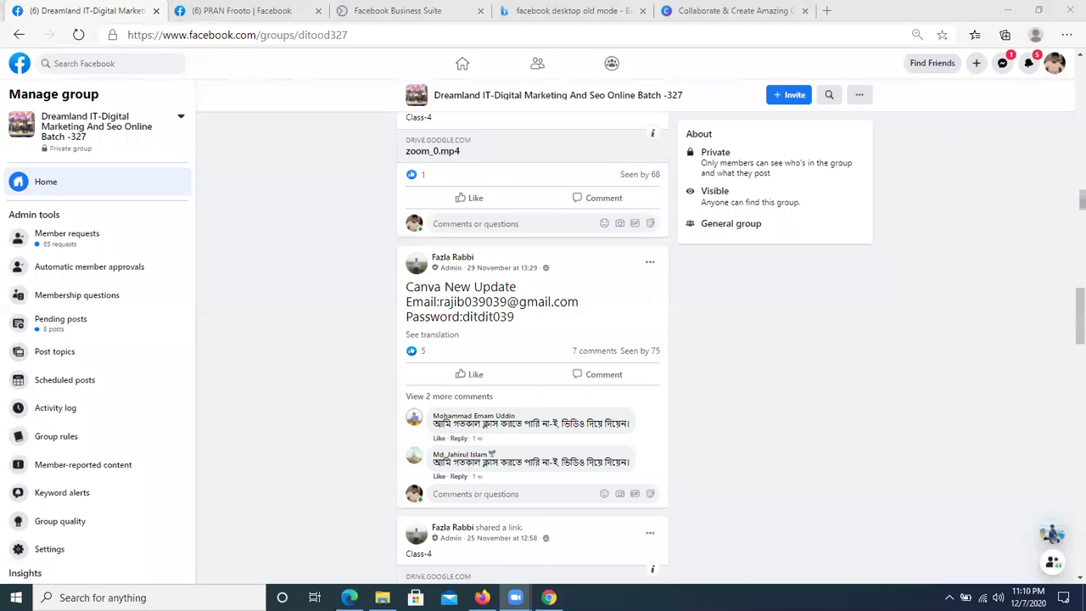
left_click_drag(461, 320, 408, 305)
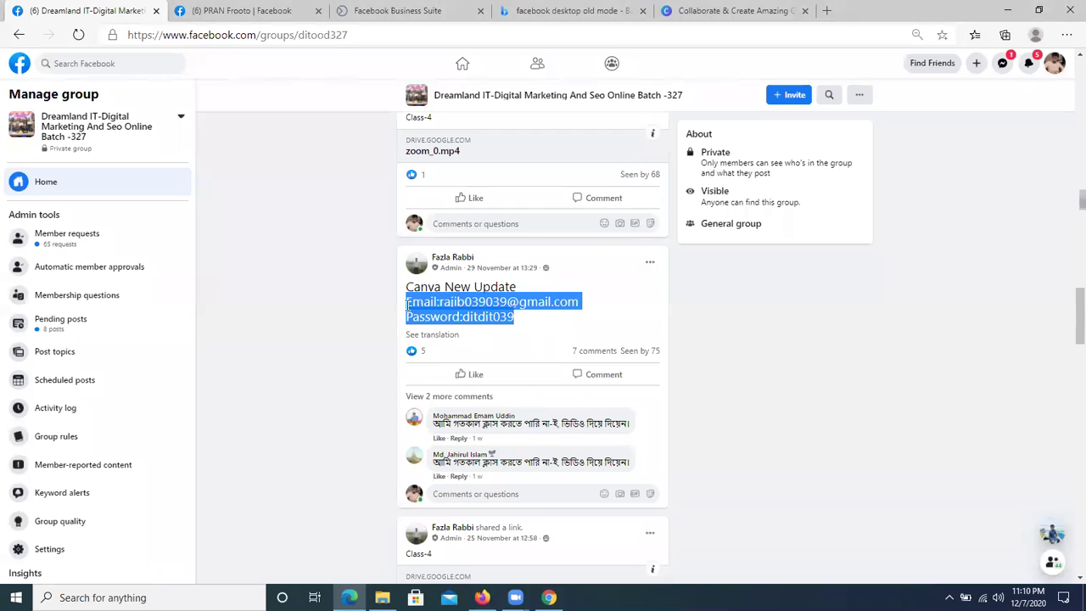
right_click(417, 305)
left_click(480, 316)
left_click(738, 464)
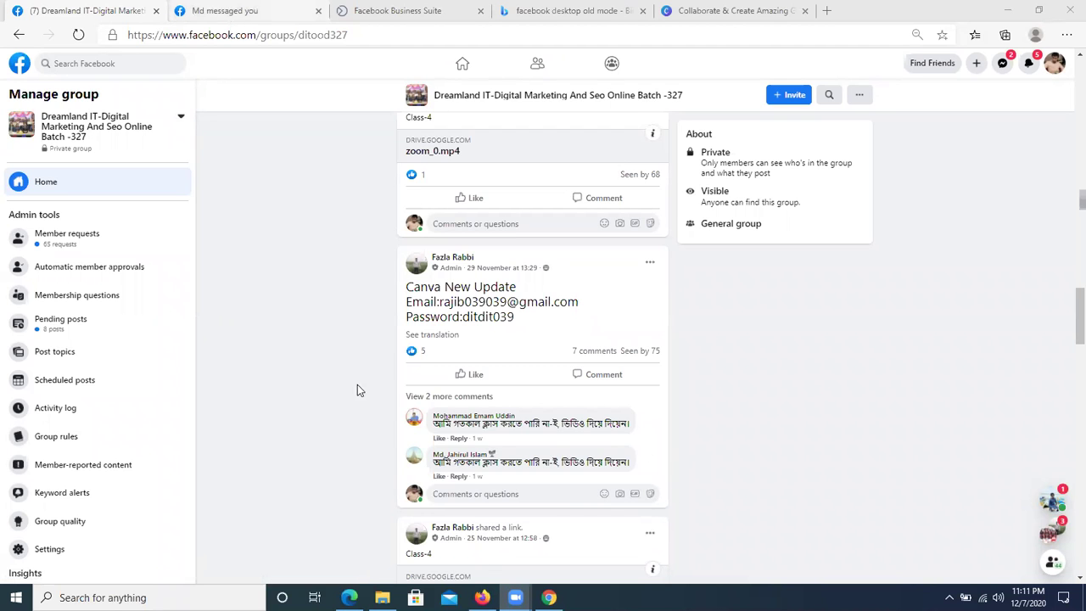
- Switch to the First-Part course outline PDF and select its 'Settings : Page info' line
left_click(549, 597)
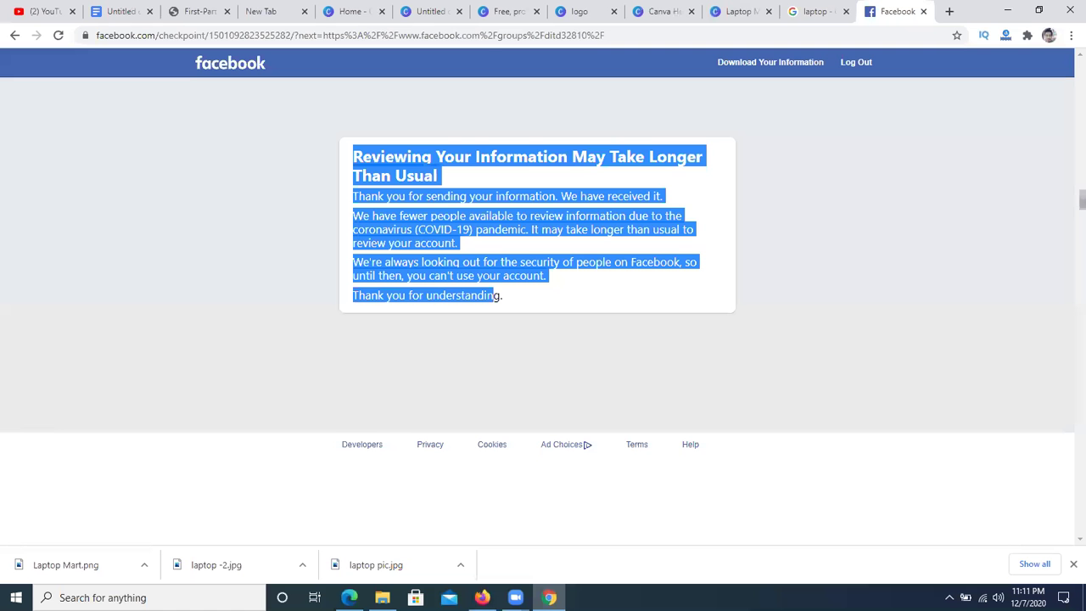
left_click(204, 12)
left_click_drag(357, 341, 502, 344)
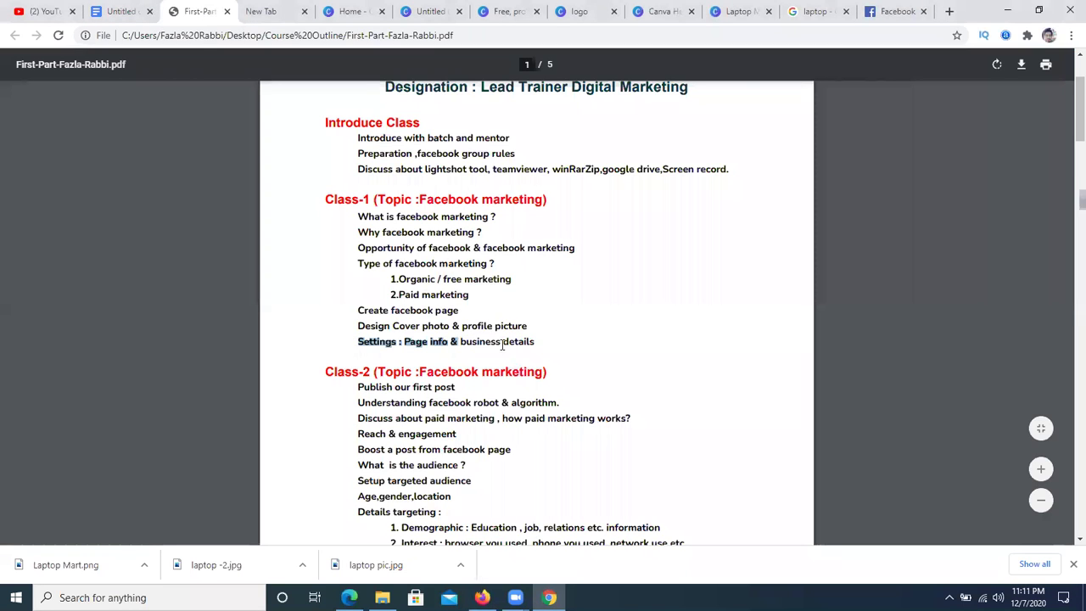